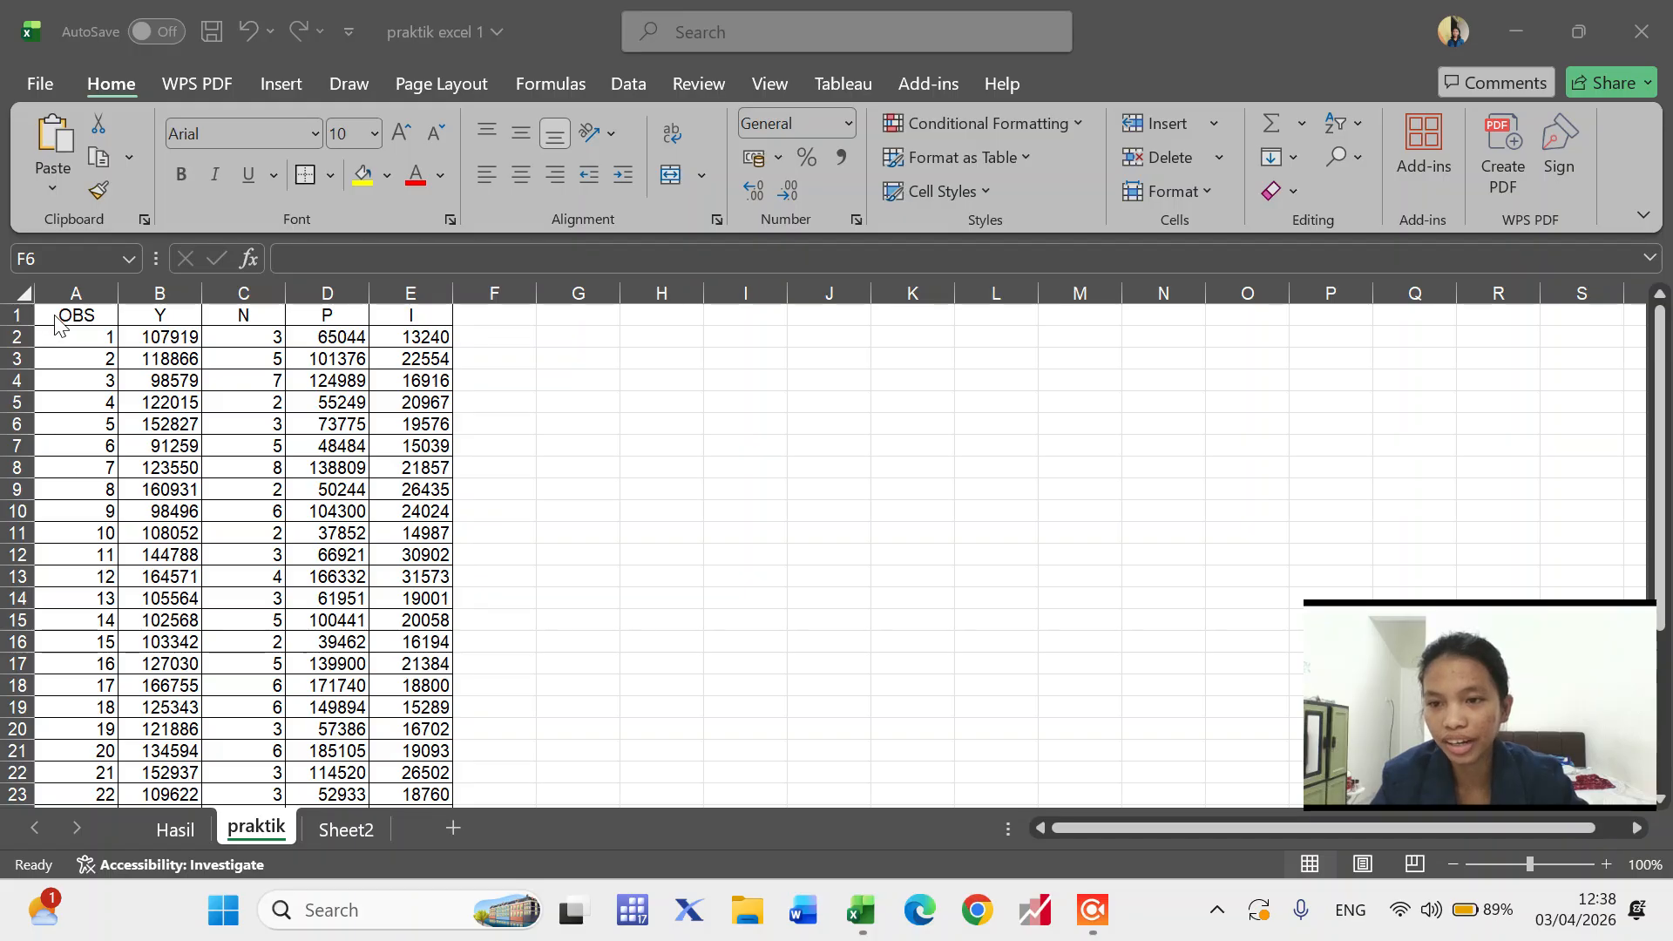
- Examine the data columns on the praktik sheet together with the data and variable descriptions on Sheet2
key(F2)
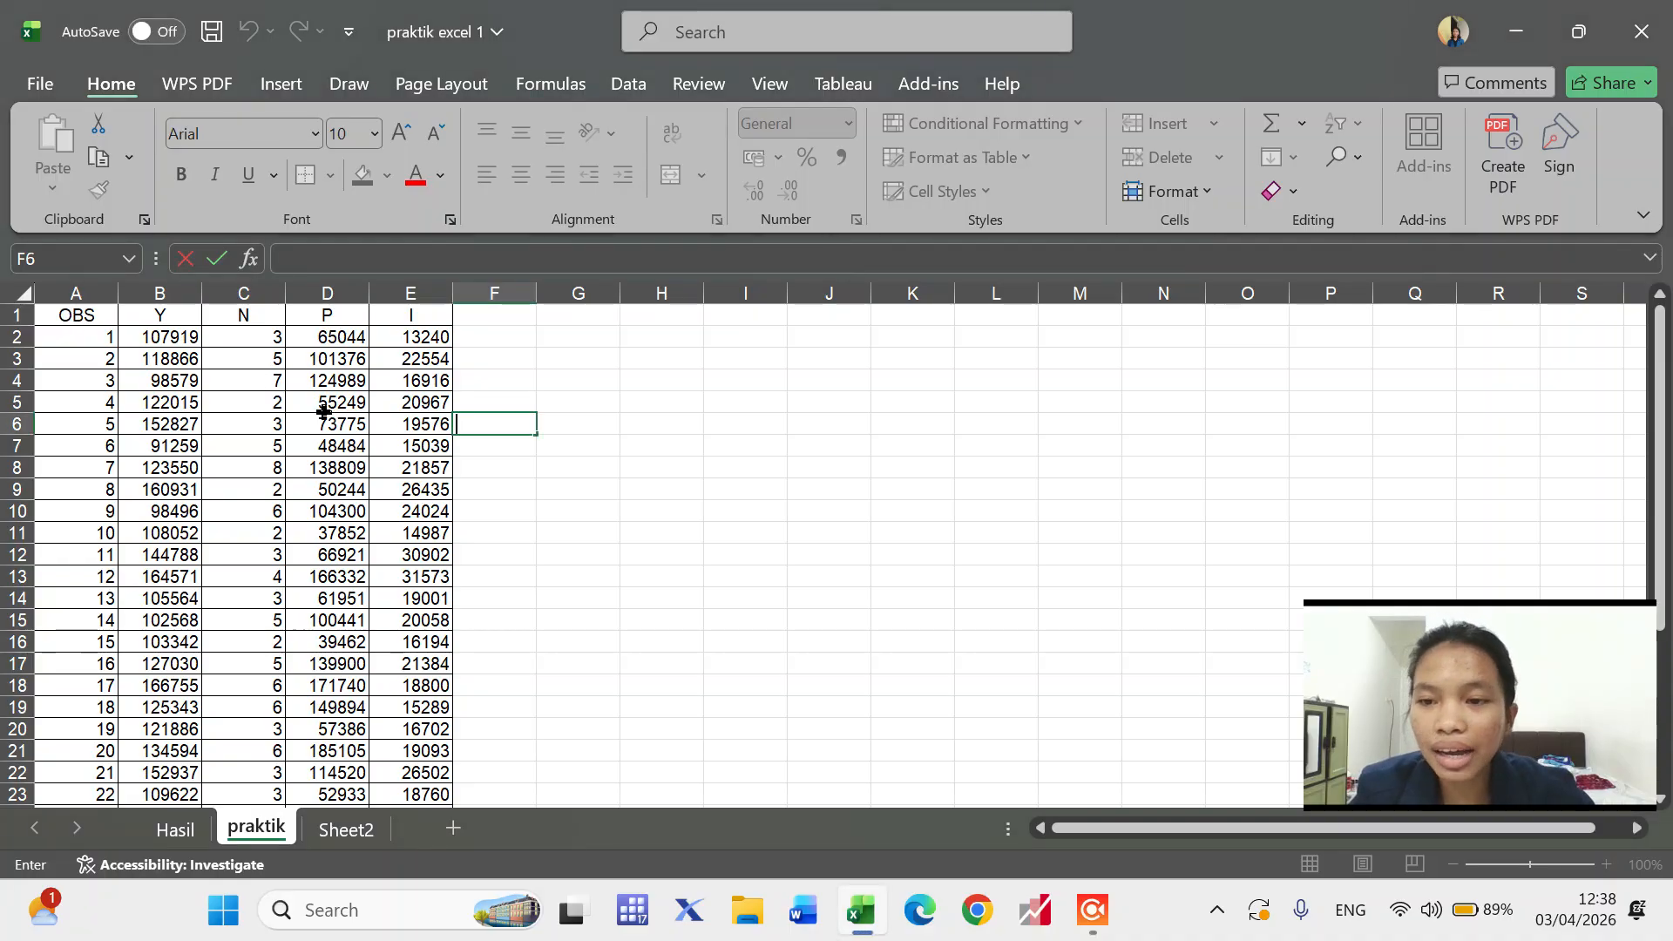
click(110, 312)
click(186, 317)
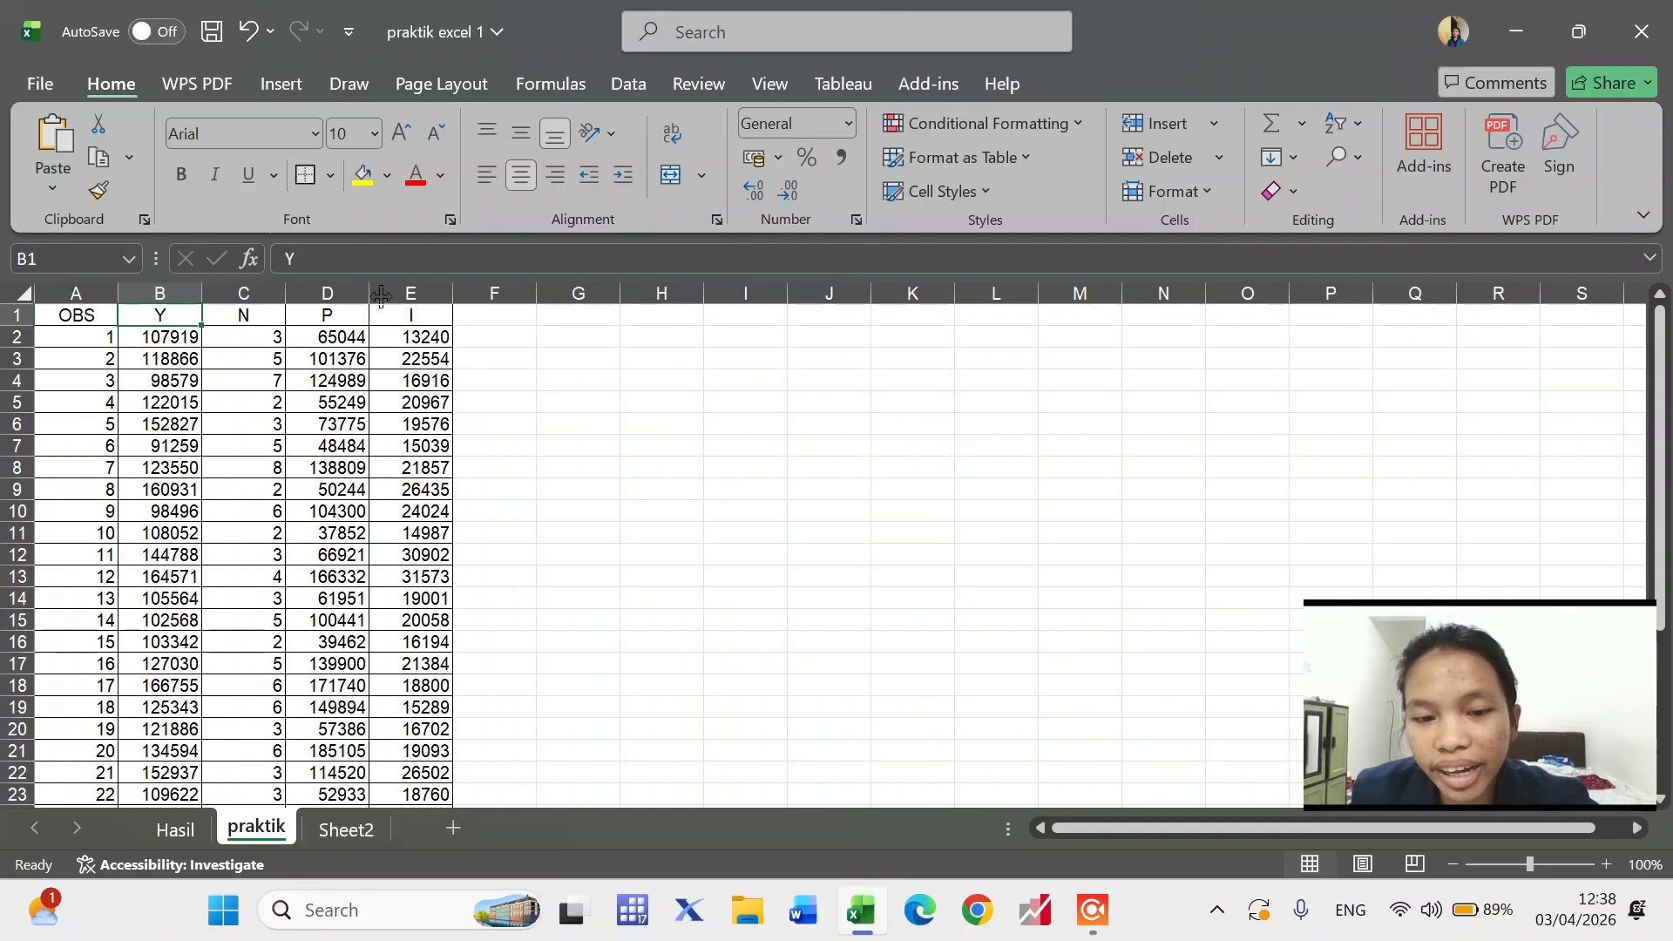
drag(243, 316, 429, 730)
click(689, 693)
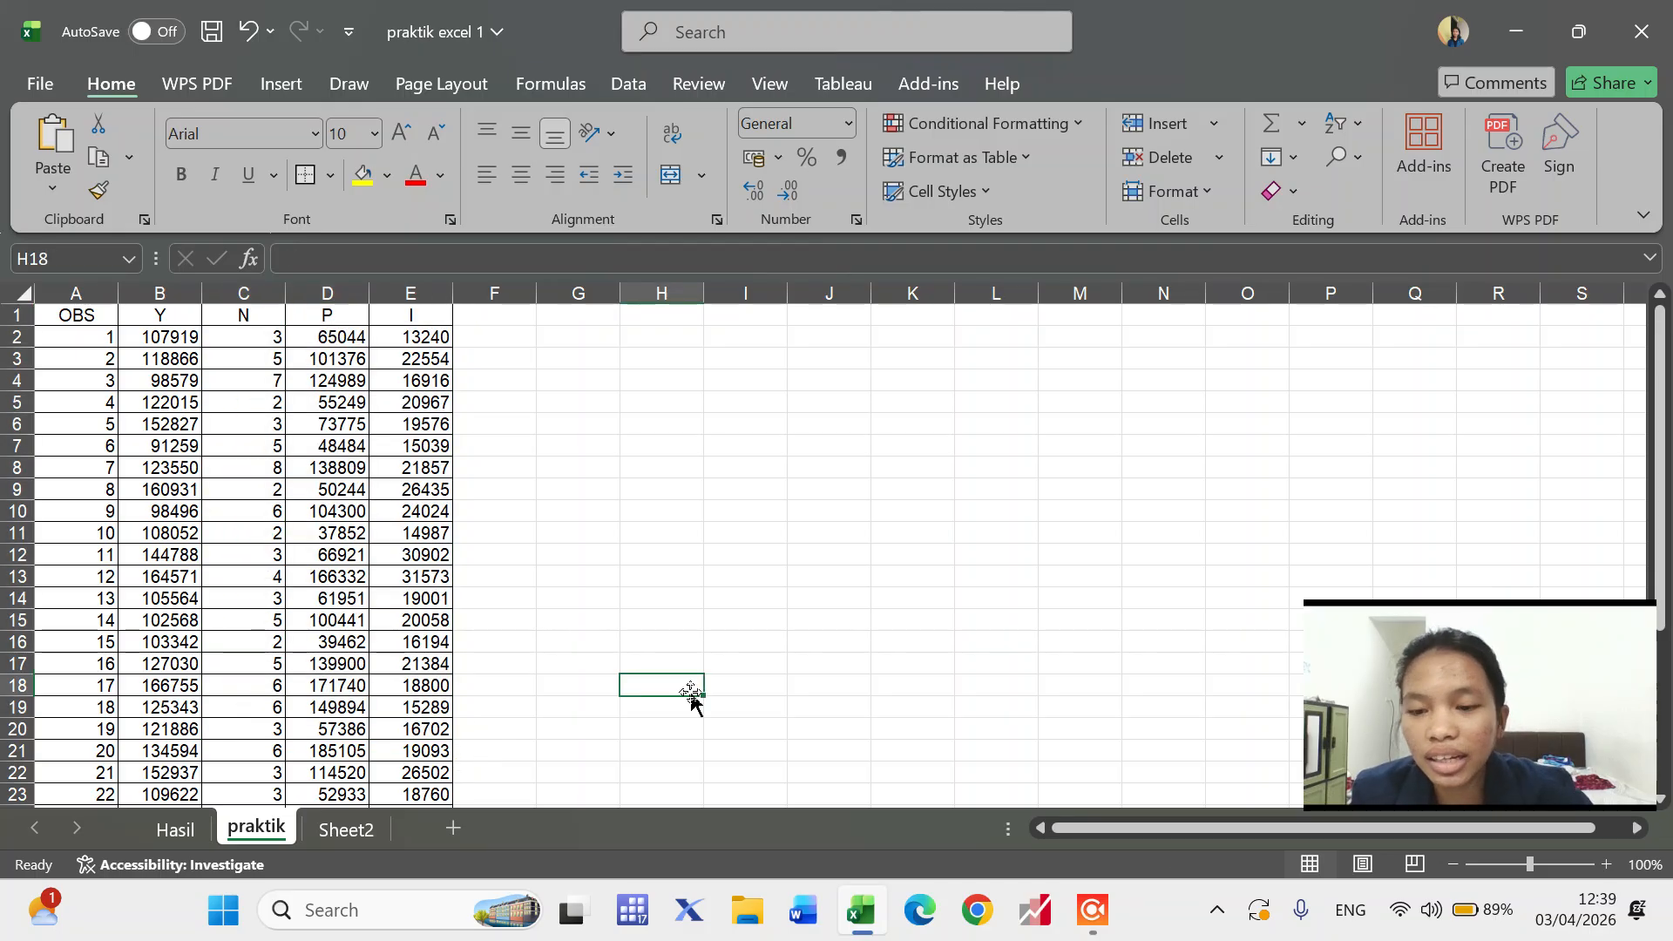
click(326, 833)
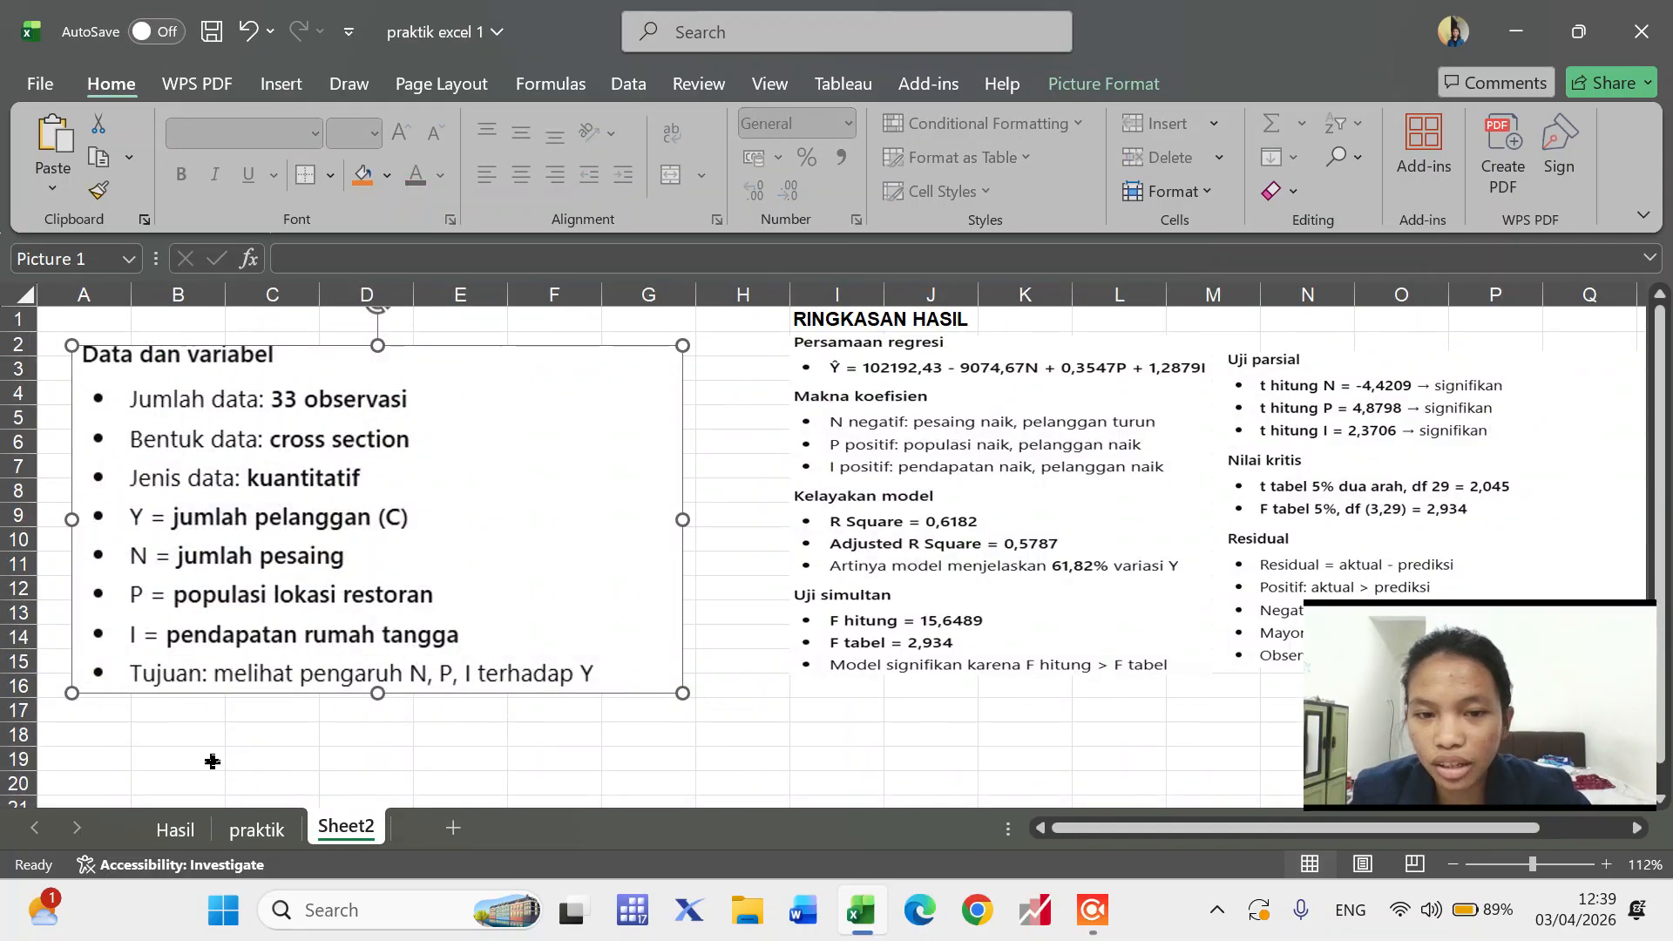
click(243, 829)
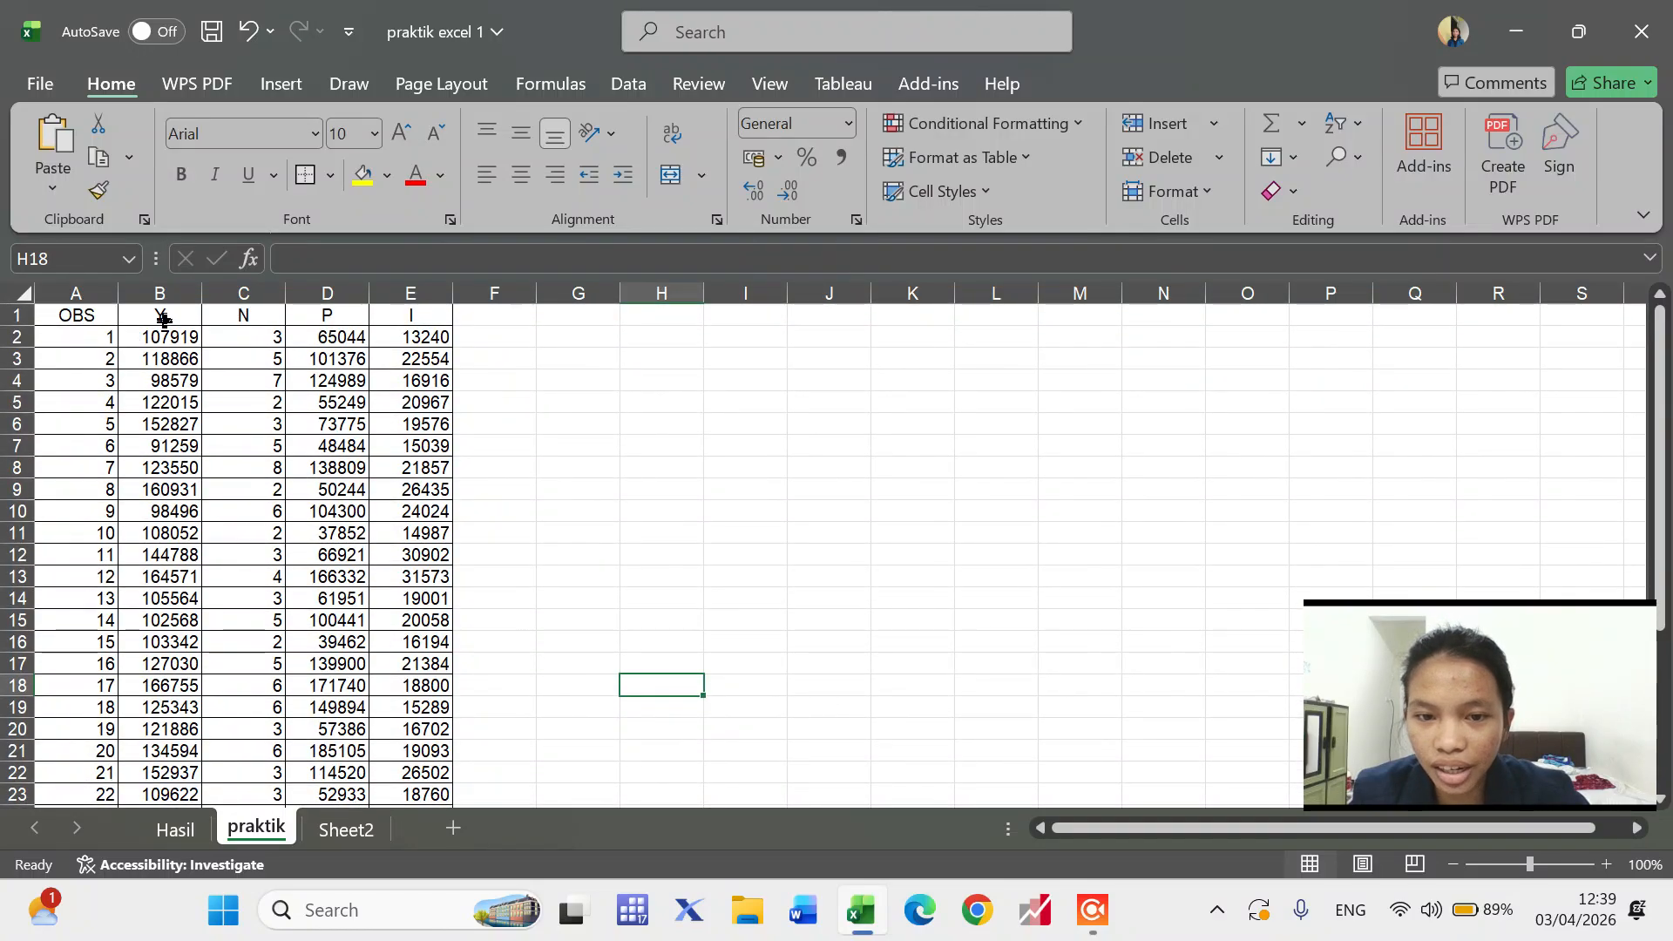
click(357, 842)
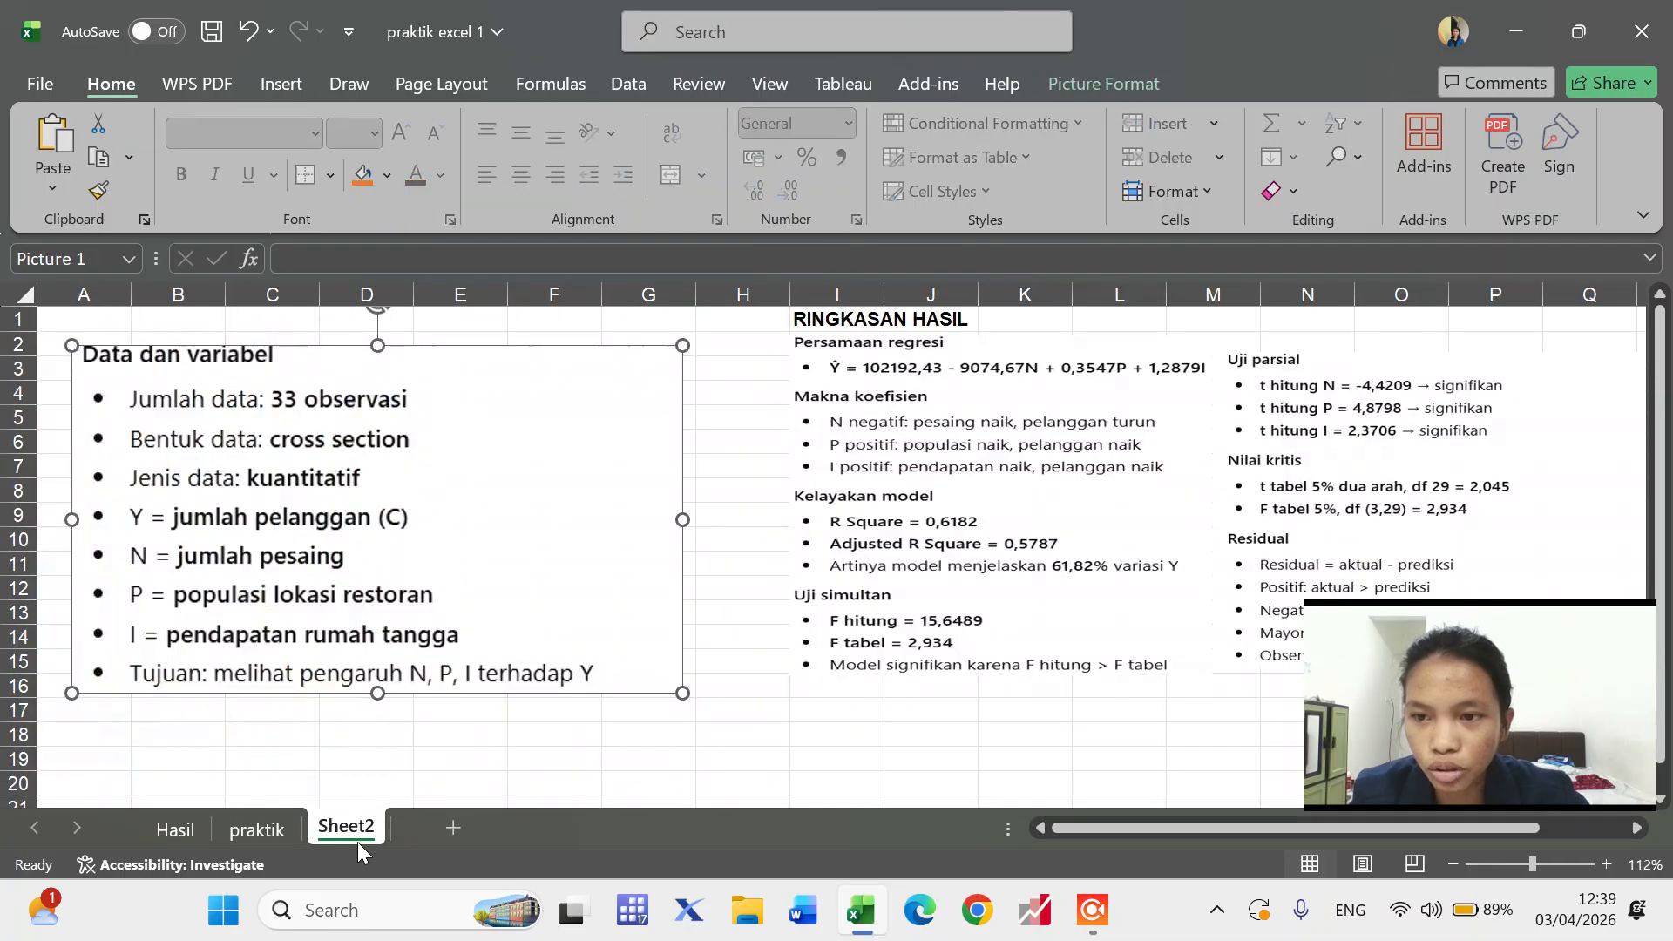
- Examine the N, P and I columns on praktik, the study purpose on Sheet2 and the regression output on Hasil
click(283, 829)
click(245, 311)
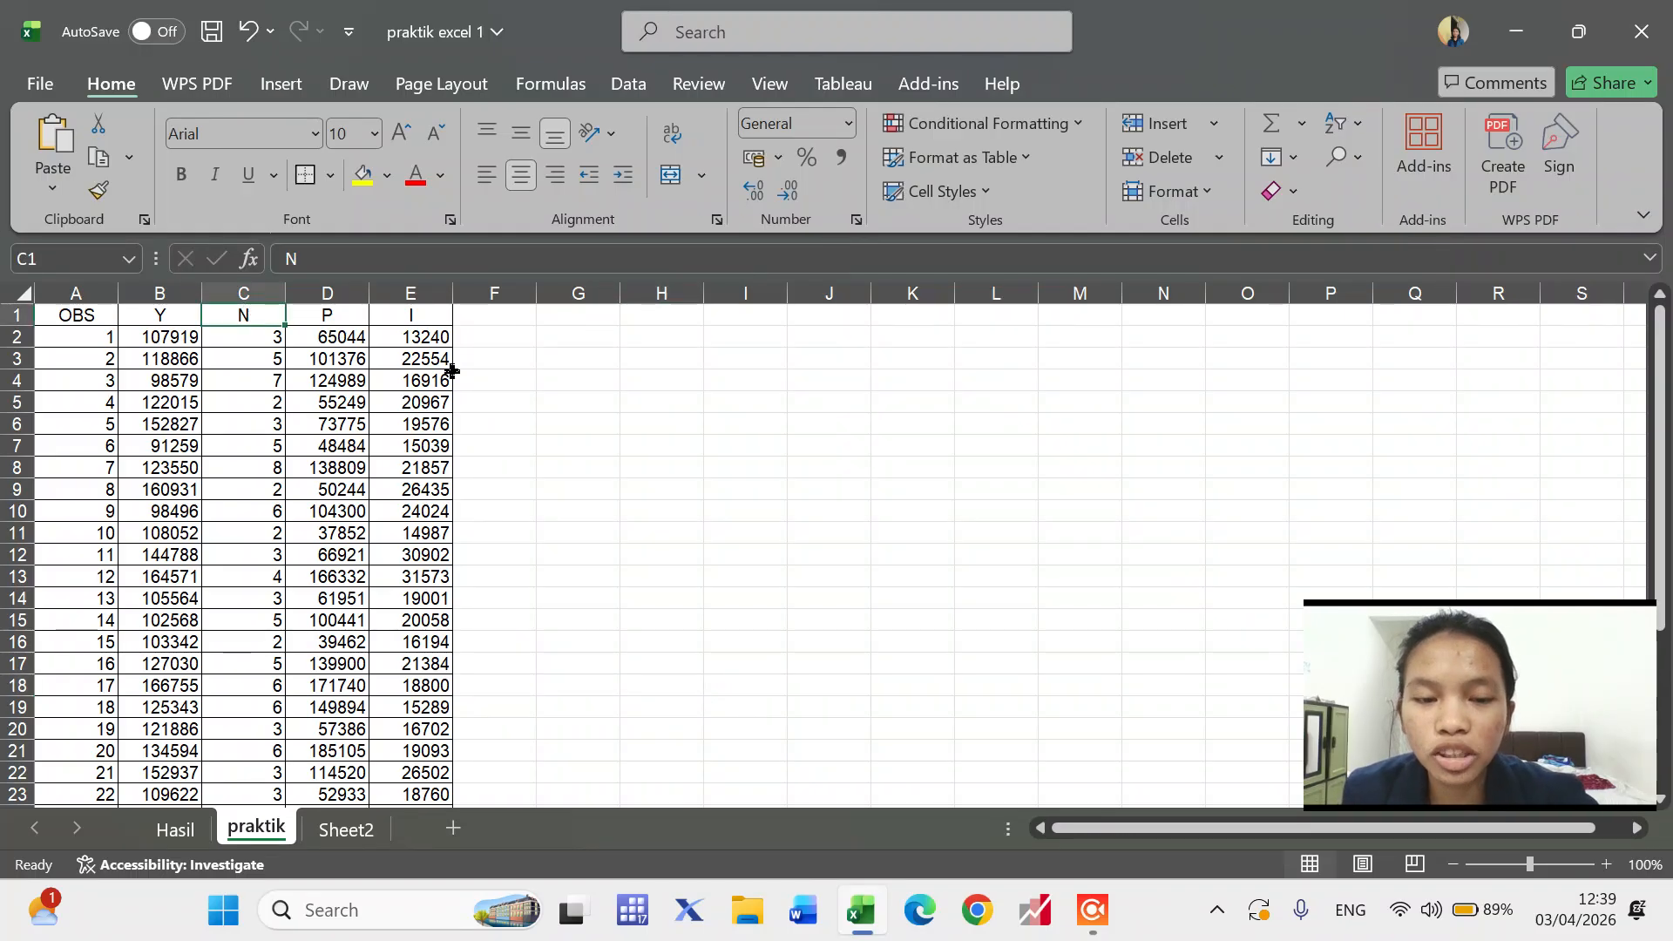
click(349, 307)
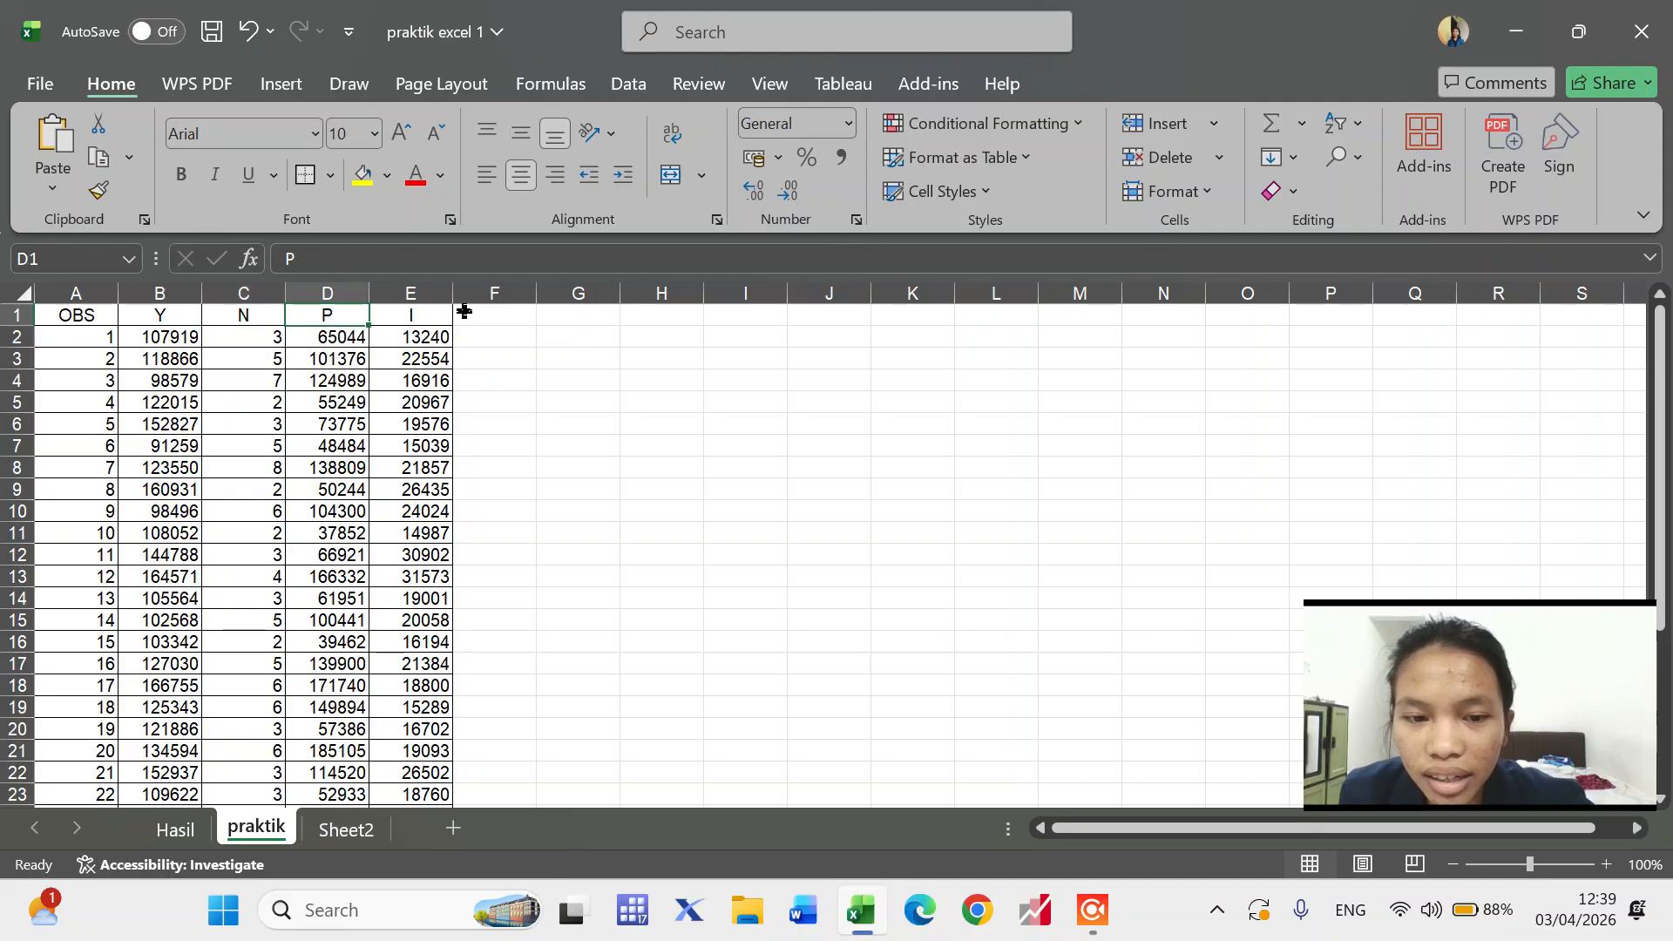
click(464, 311)
double_click(388, 314)
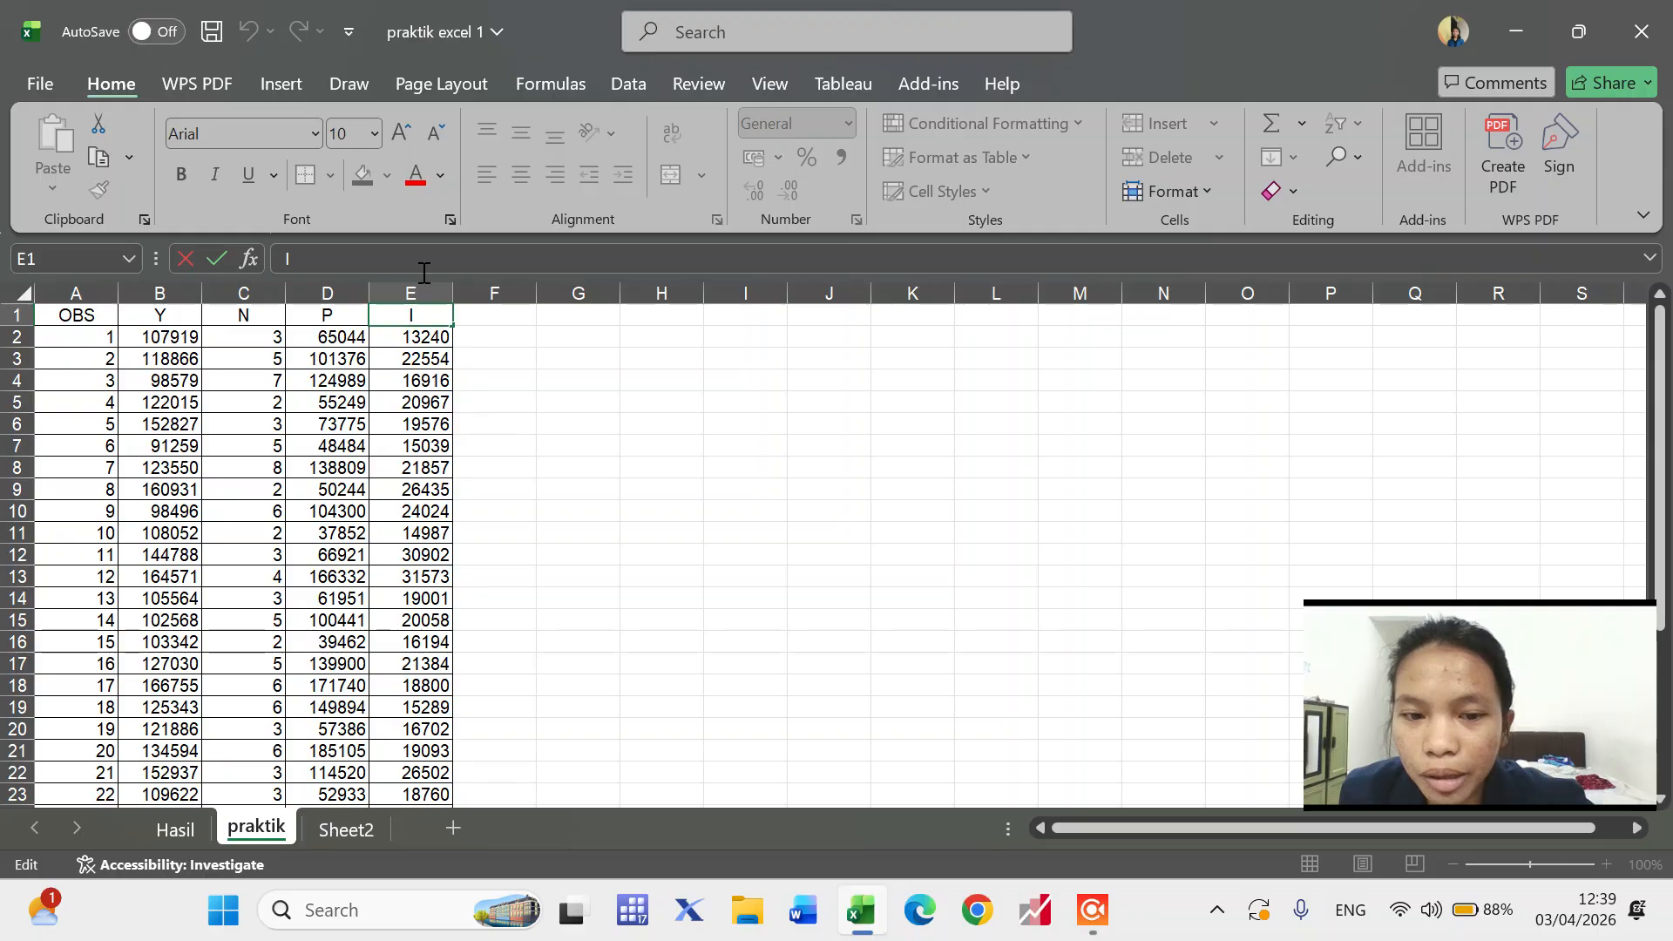
click(655, 371)
drag(73, 288, 405, 446)
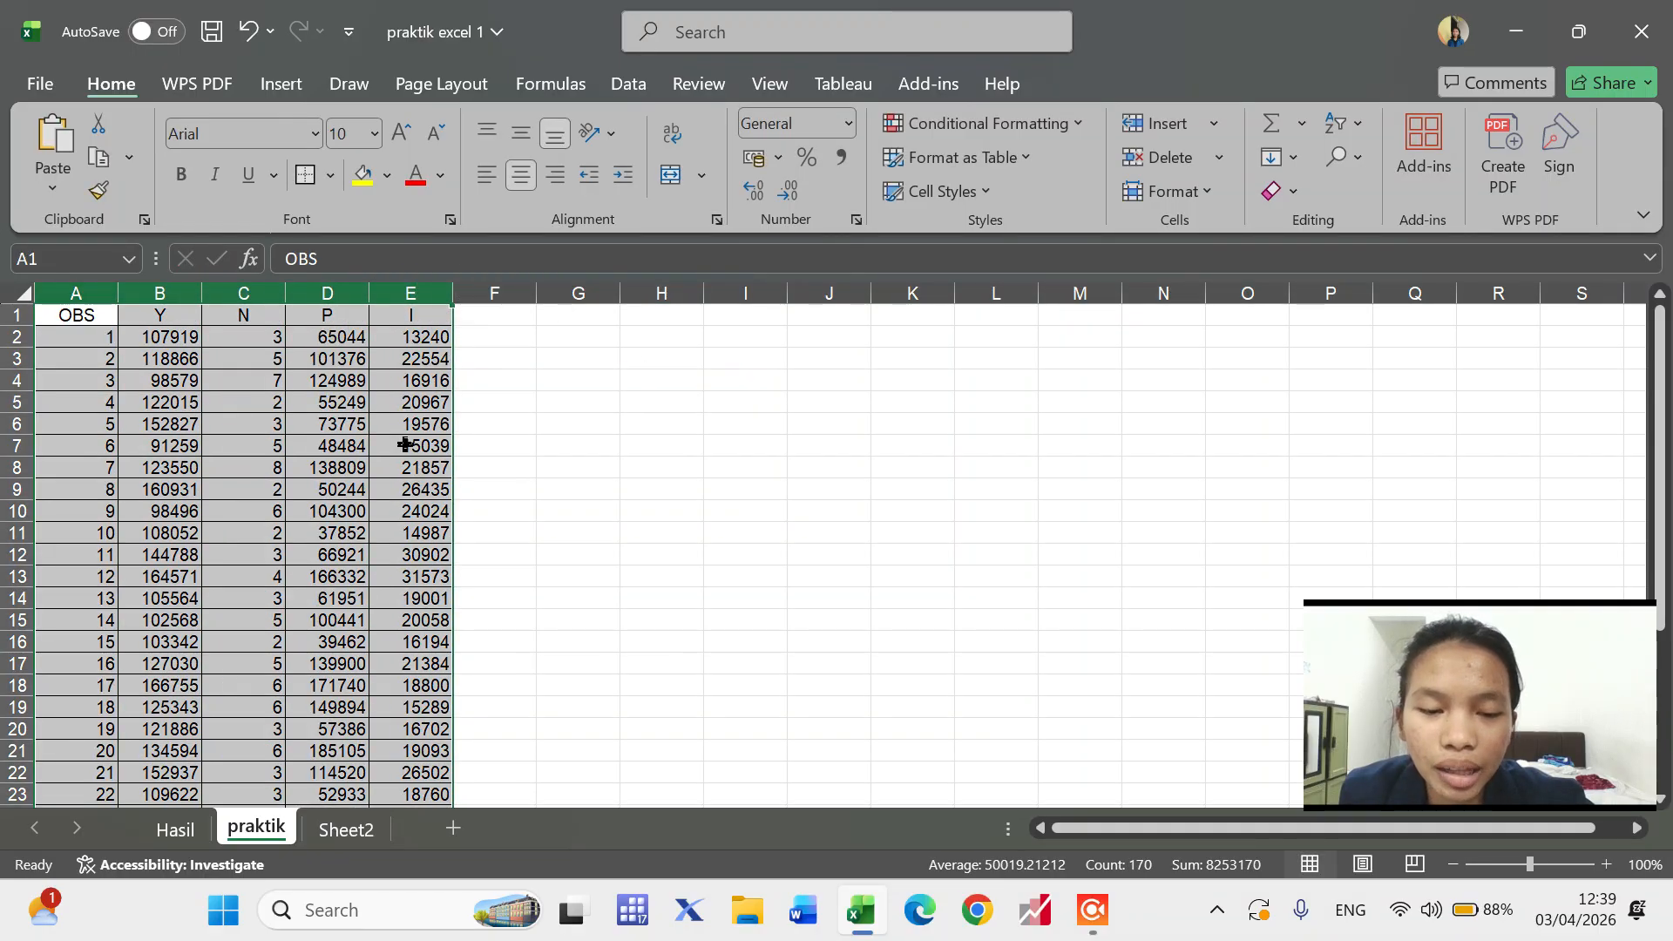
click(582, 425)
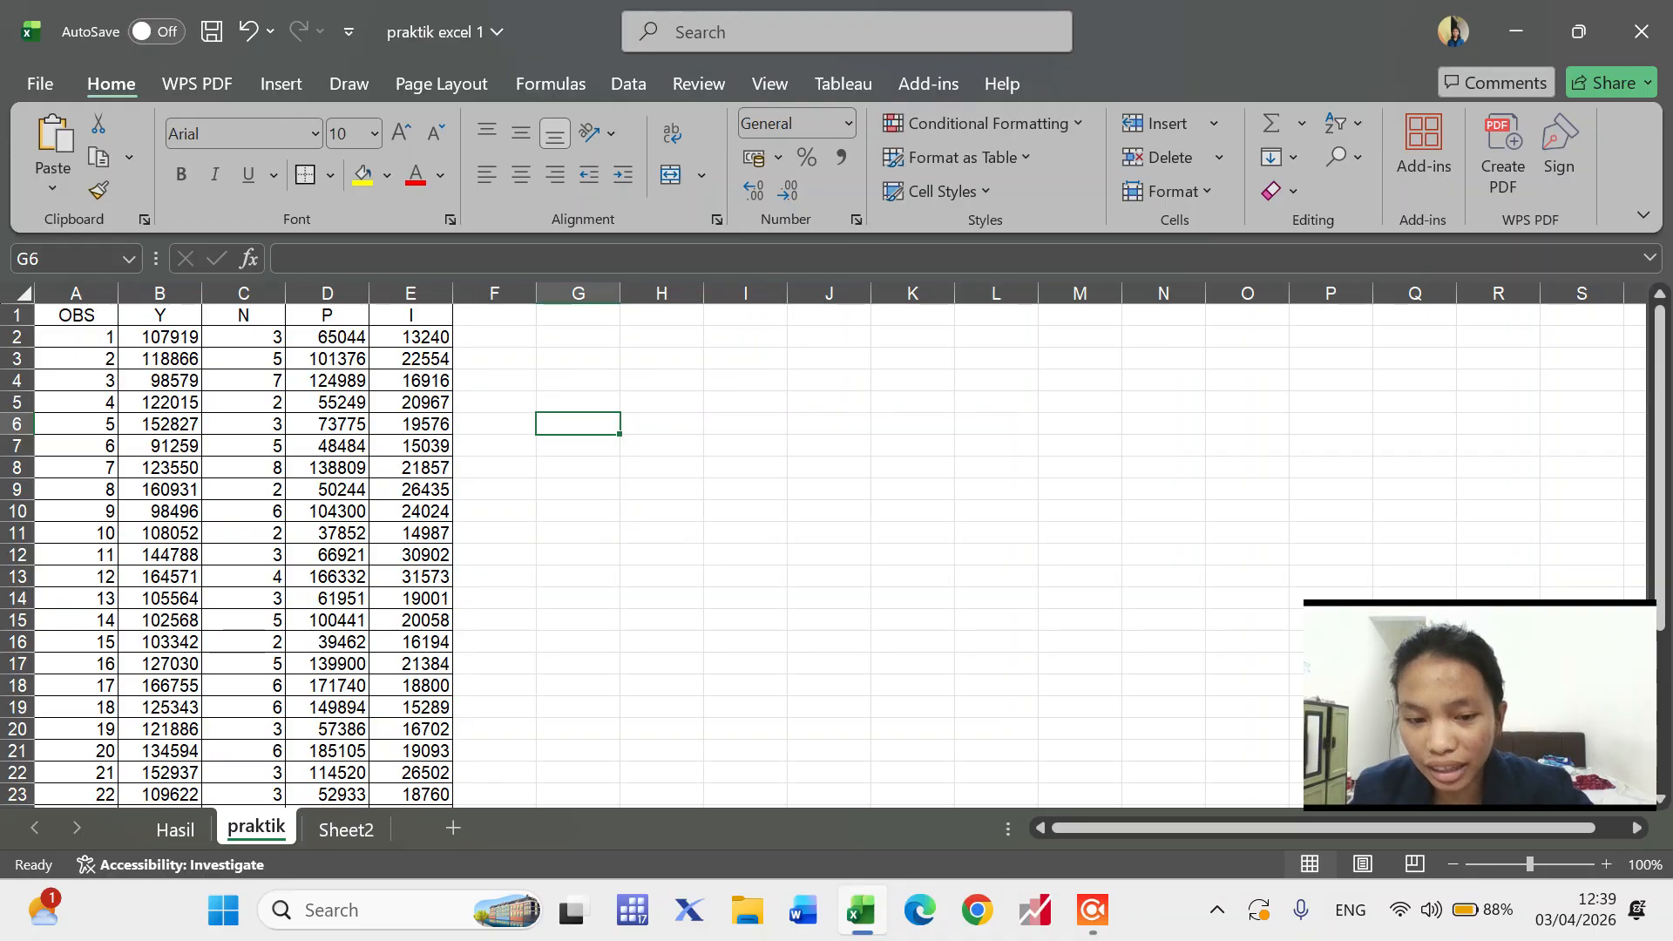
click(340, 830)
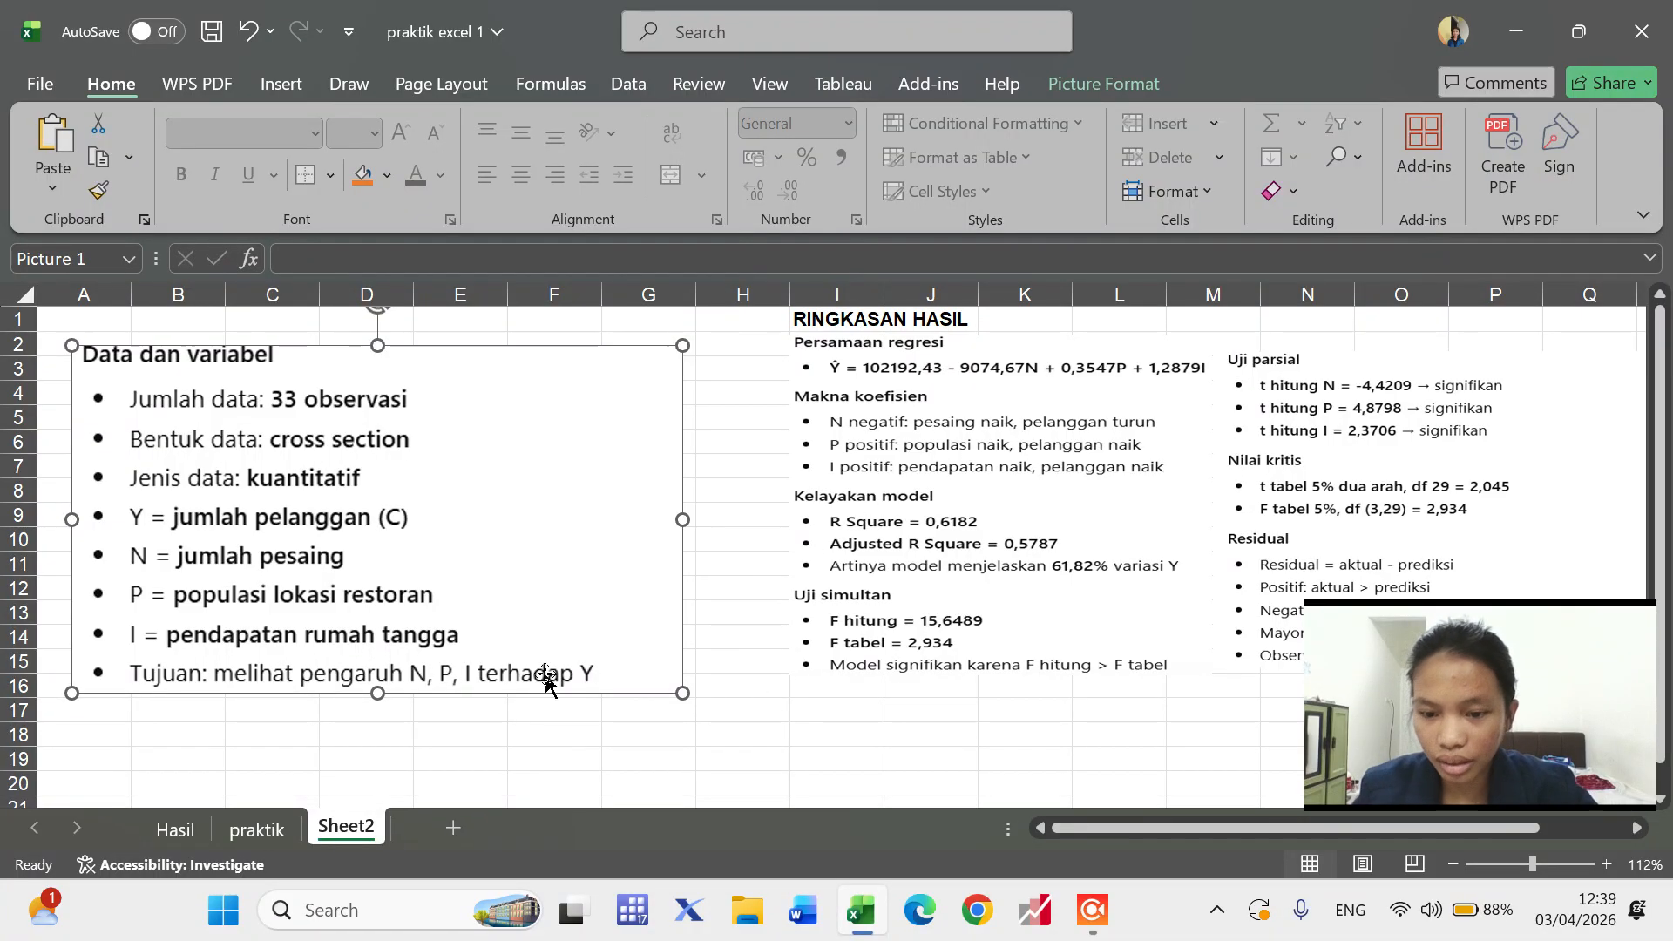
click(174, 828)
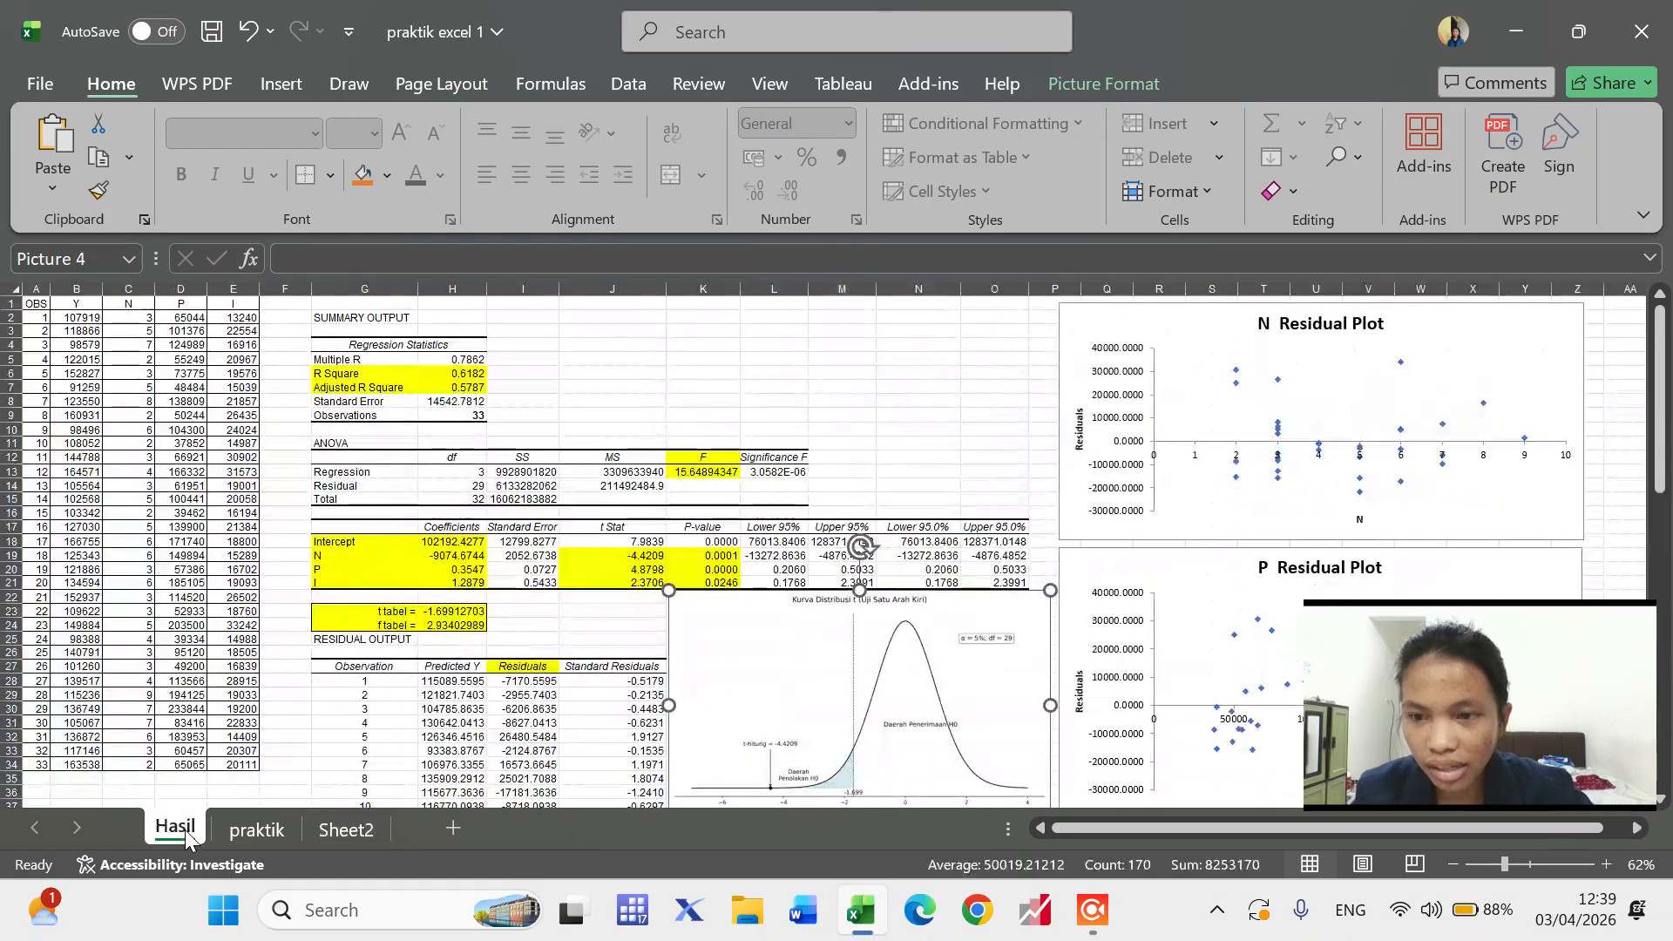
click(601, 317)
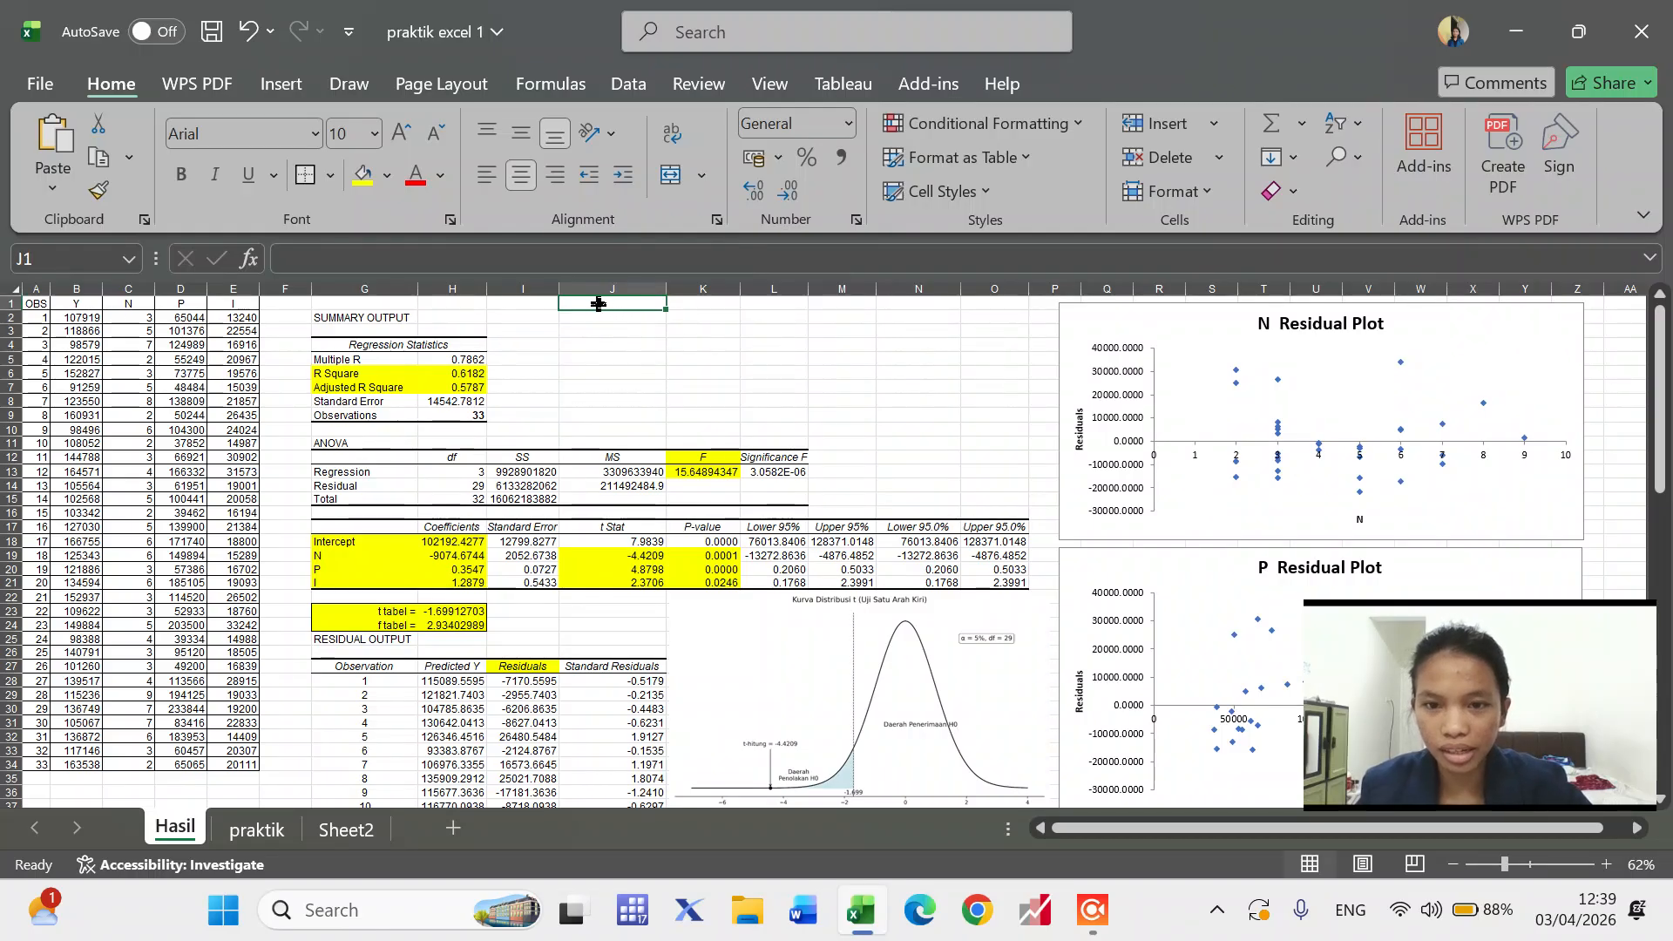
double_click(612, 316)
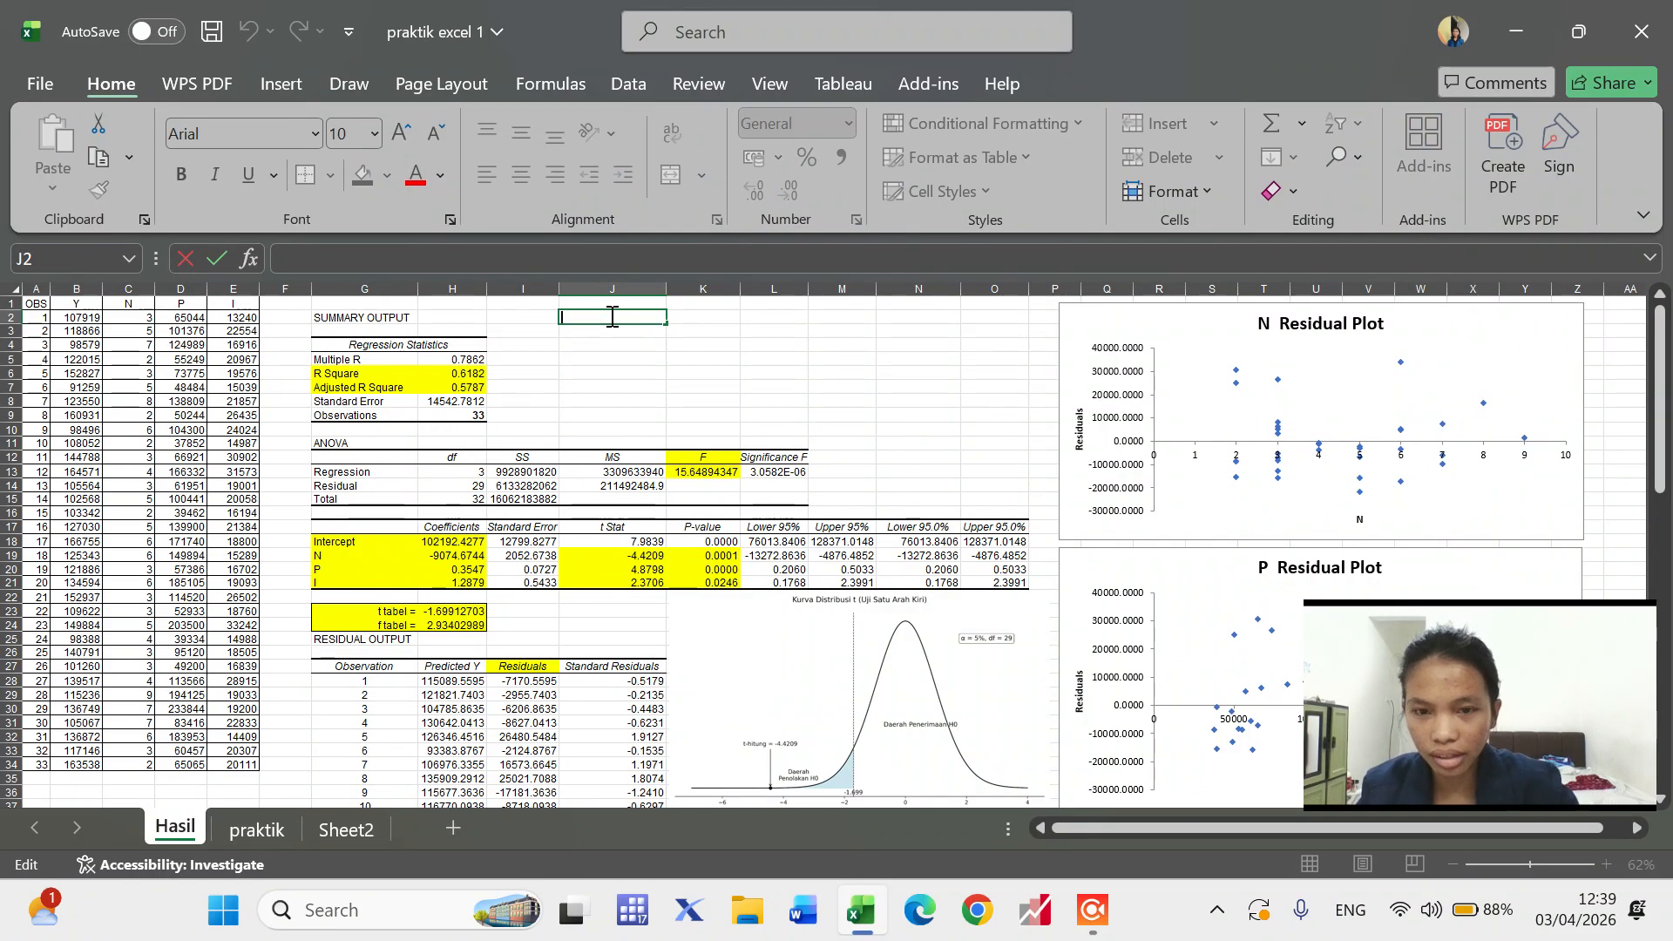
text(c)
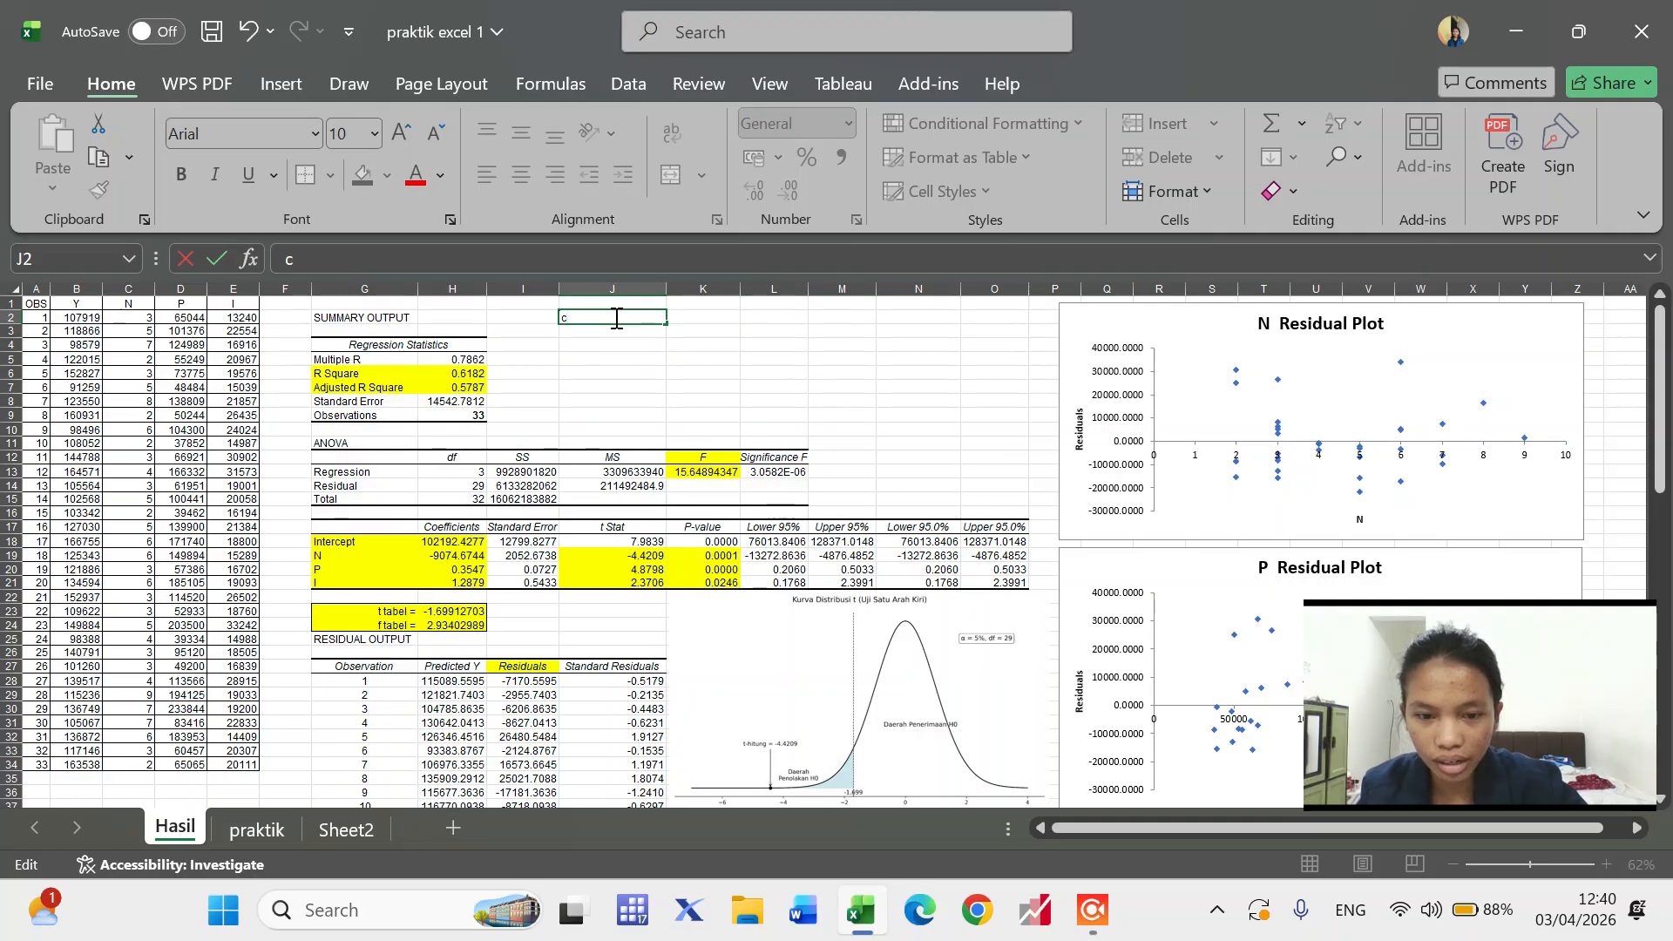
key(Escape)
click(706, 359)
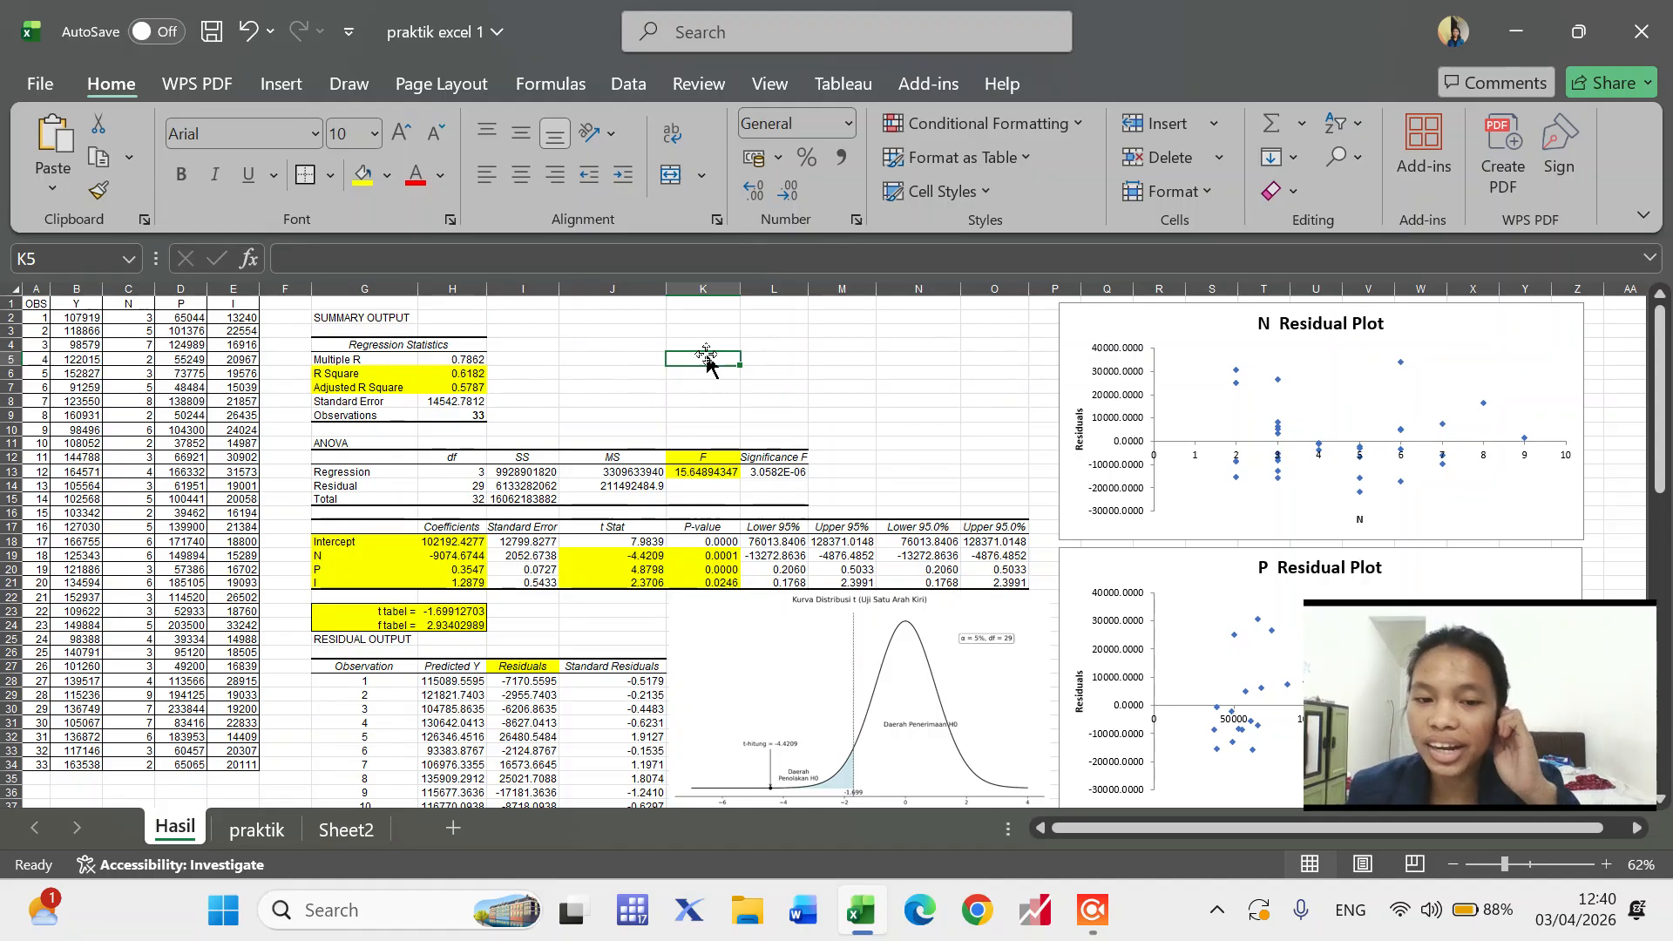
- Return to the praktik sheet and select the empty cell G2 beside the data table
click(256, 829)
click(500, 377)
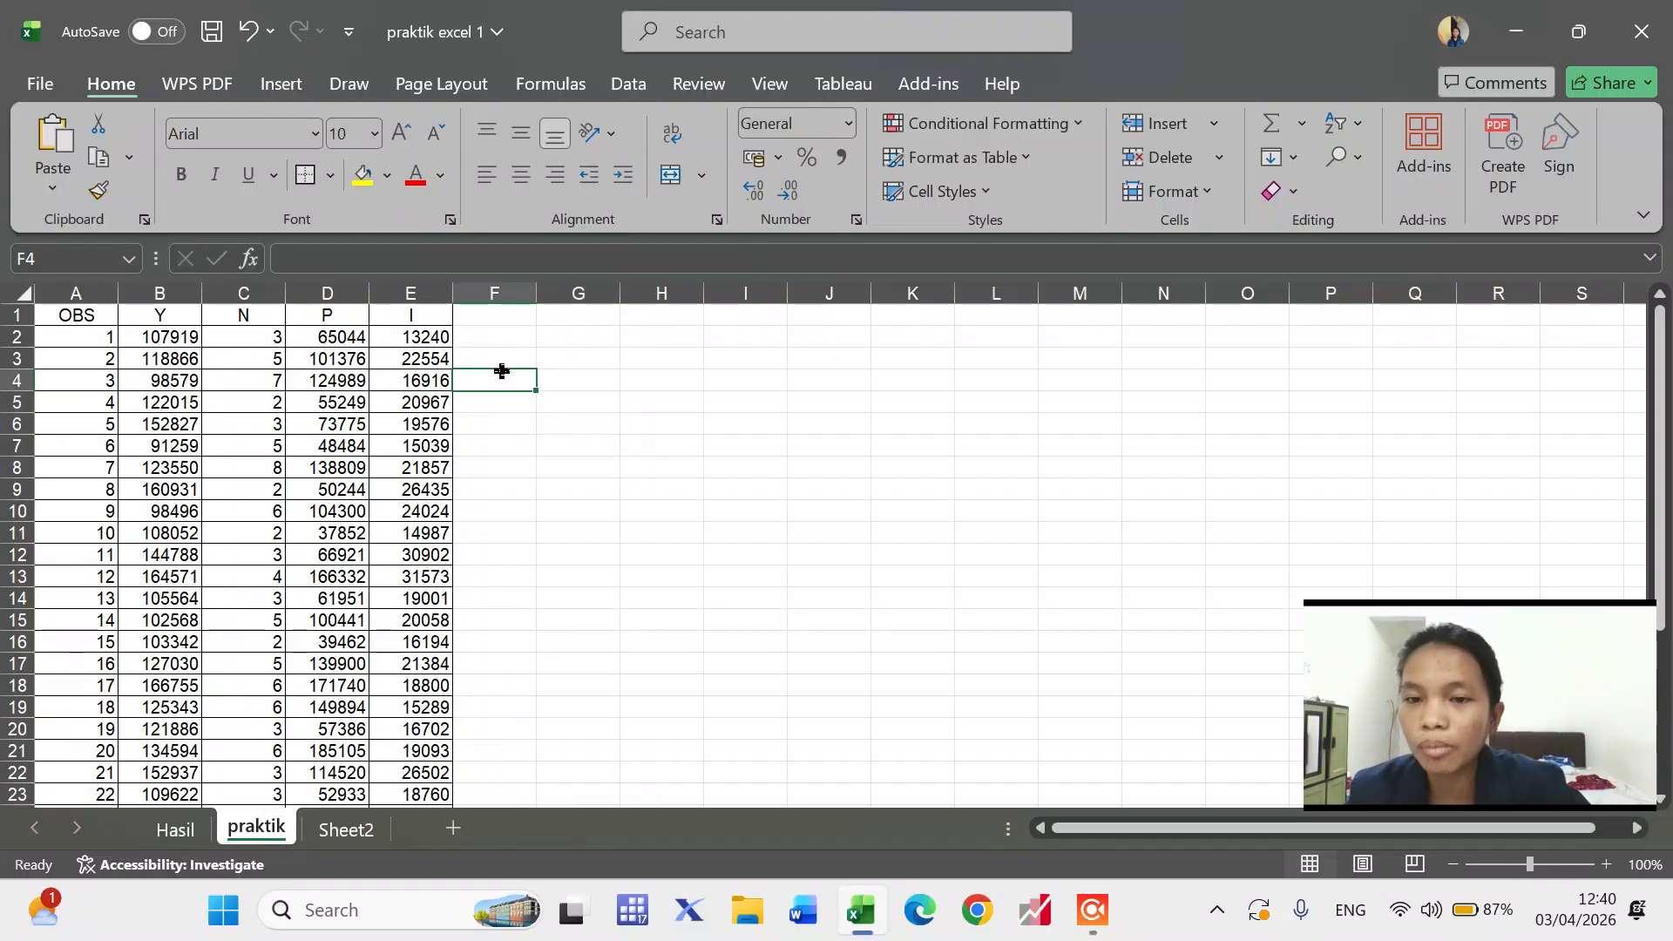
click(572, 333)
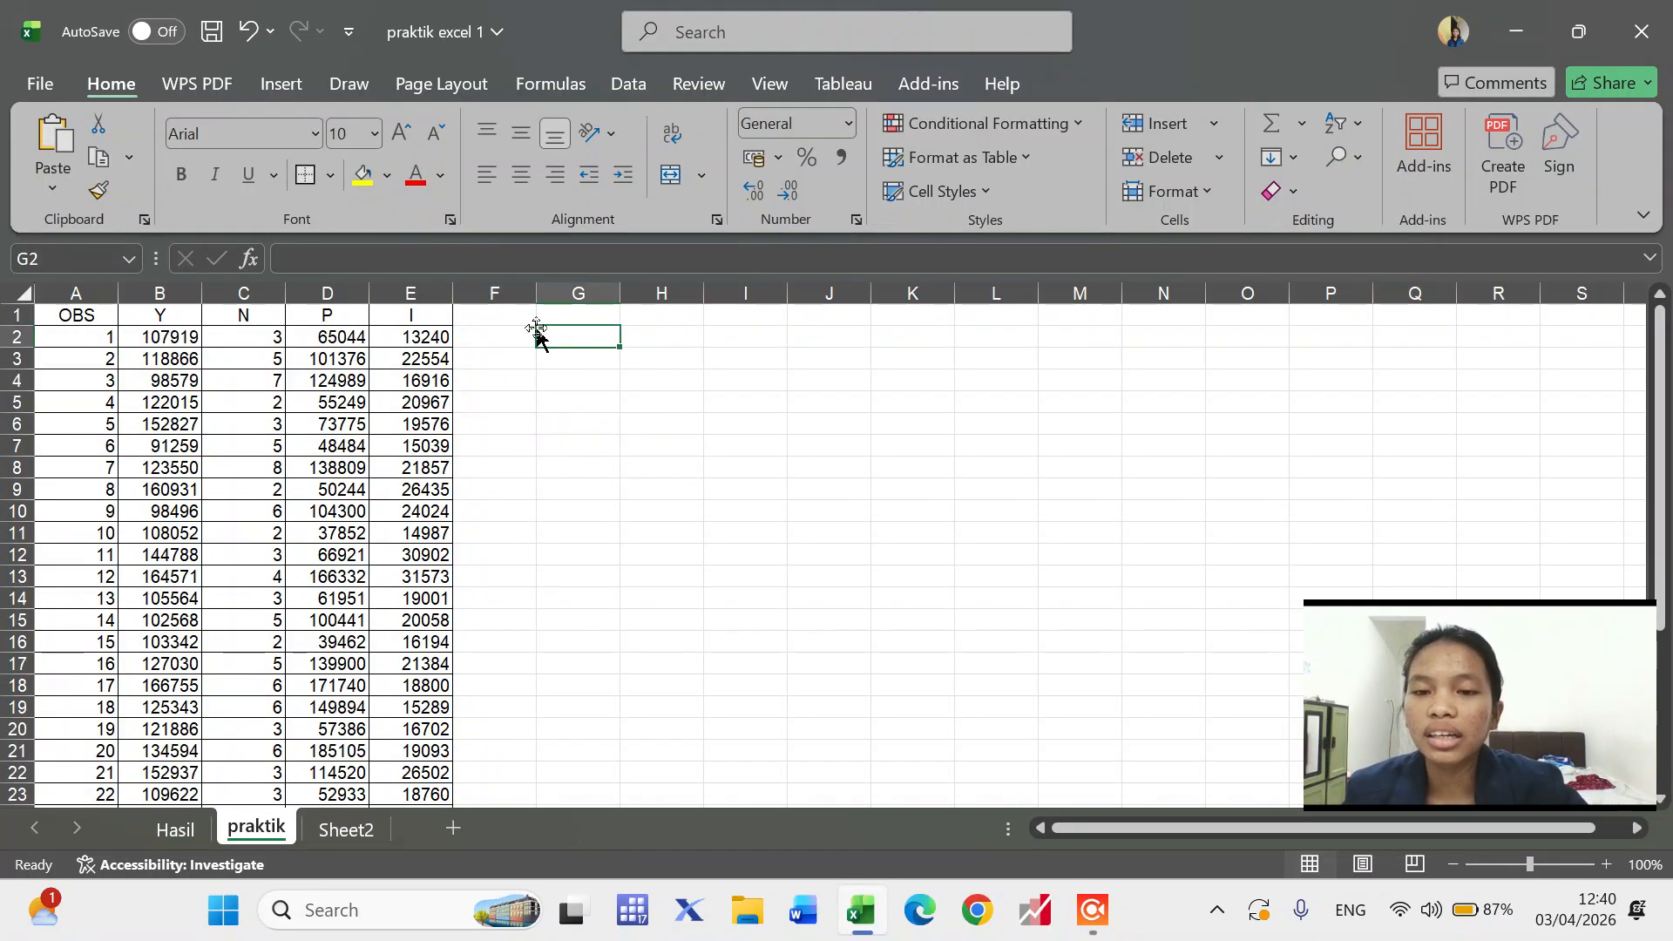
click(591, 317)
click(555, 341)
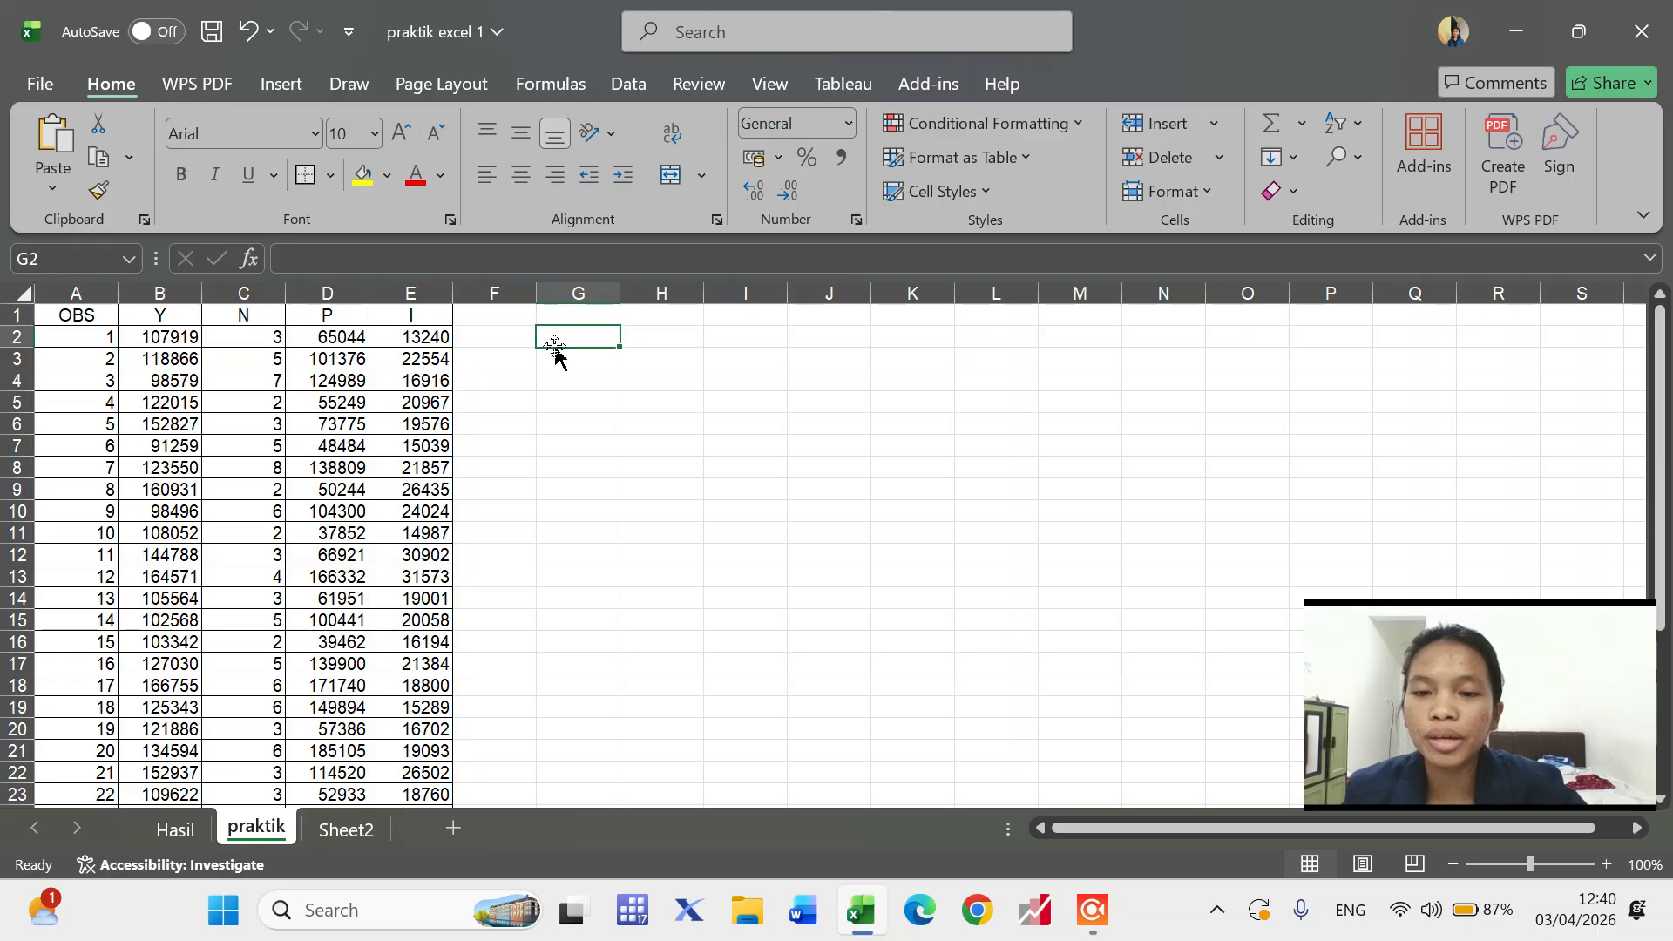
click(609, 318)
double_click(595, 340)
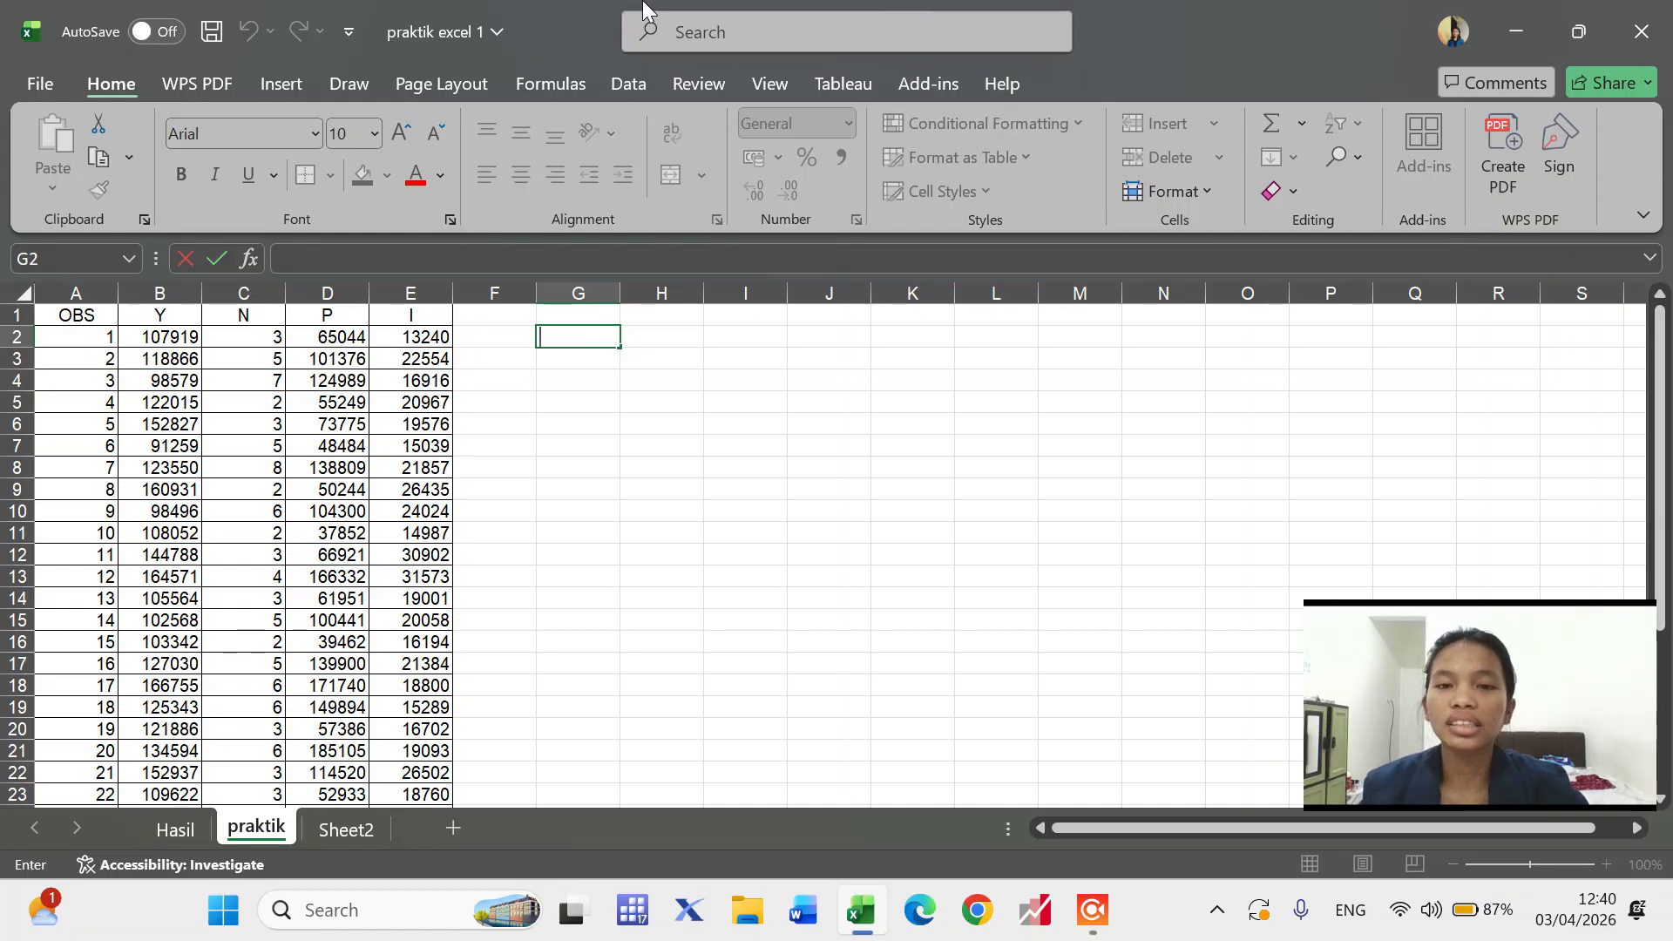
click(739, 361)
click(554, 341)
- Open the Regression tool from the Data Analysis tools
click(629, 80)
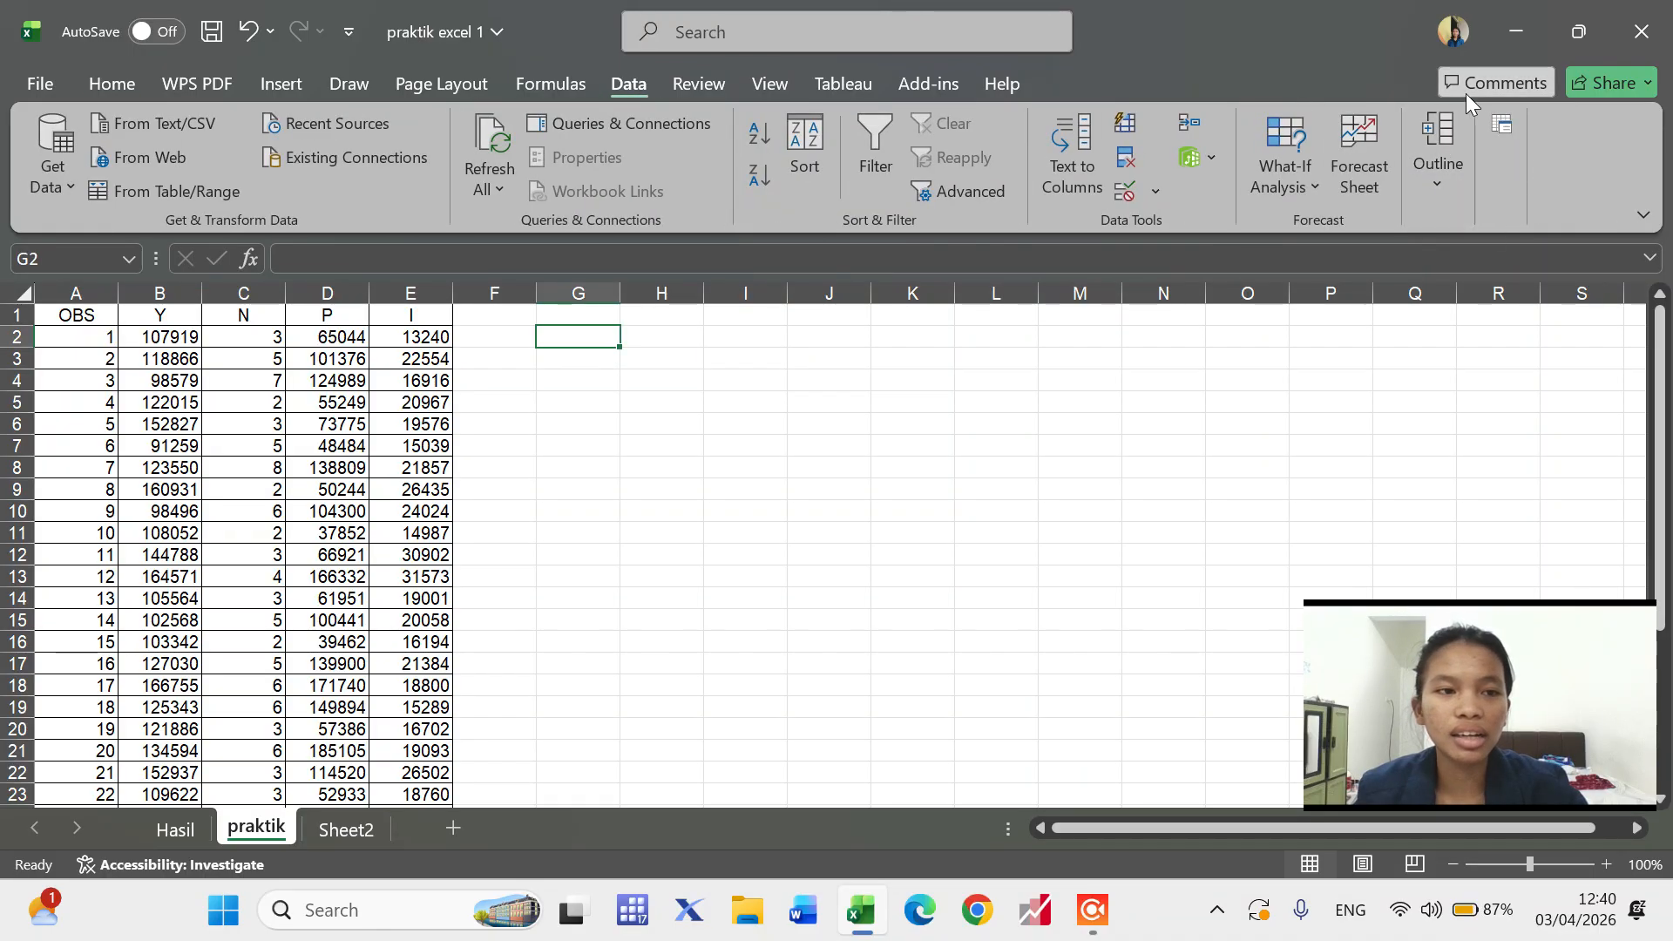
click(1509, 137)
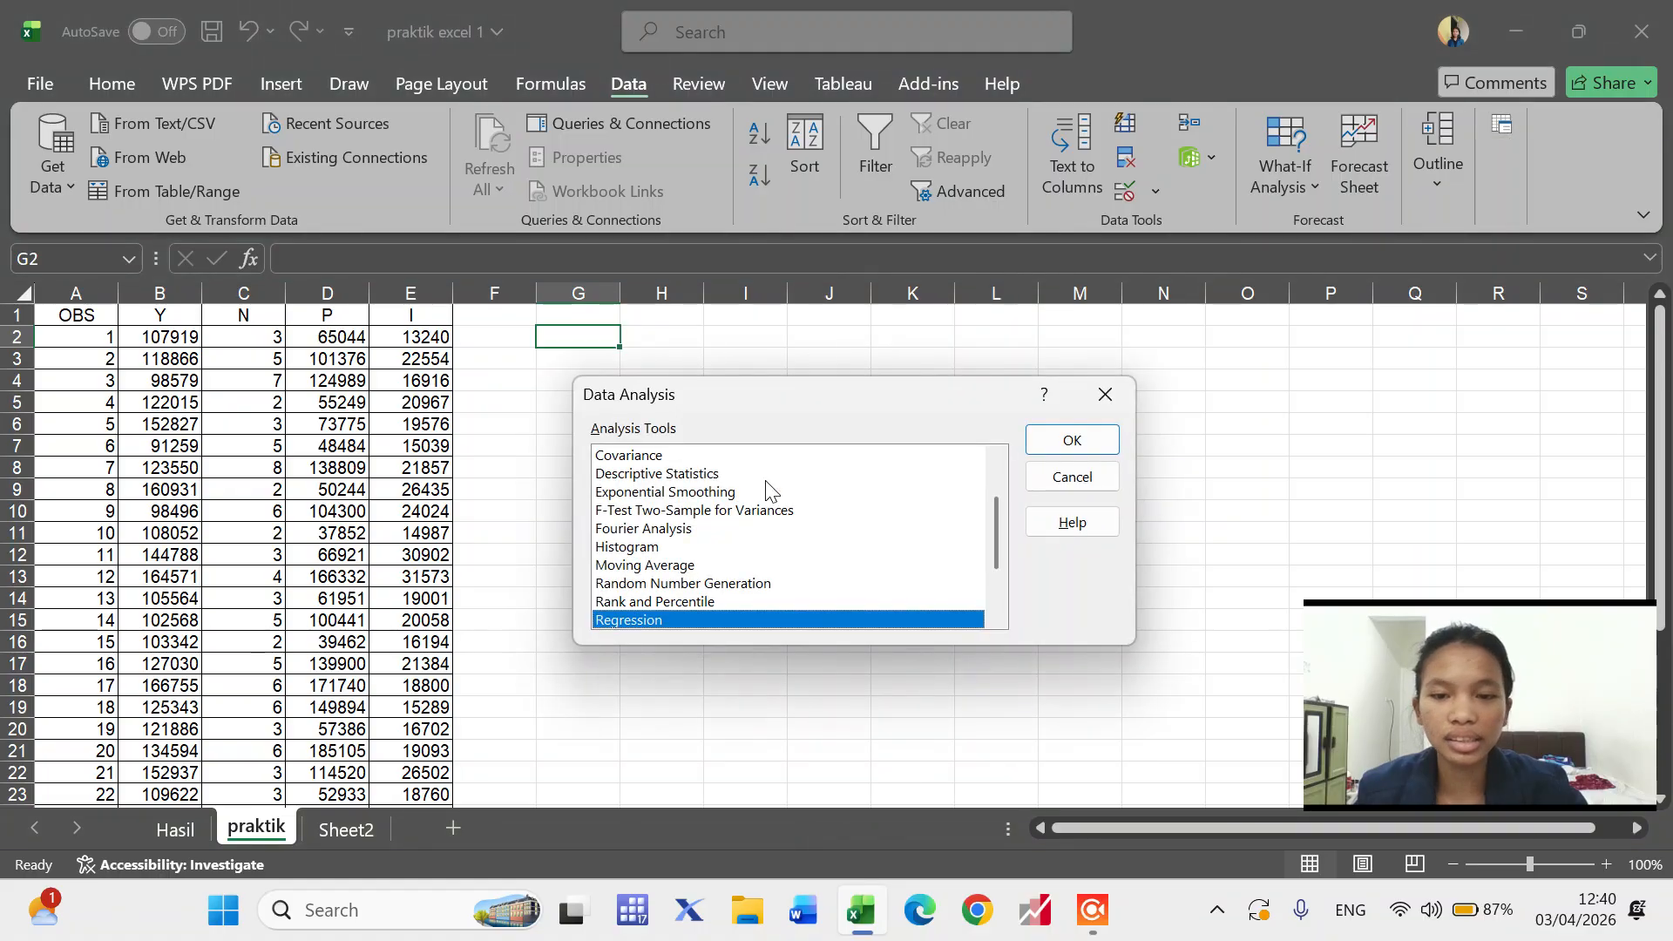
double_click(662, 621)
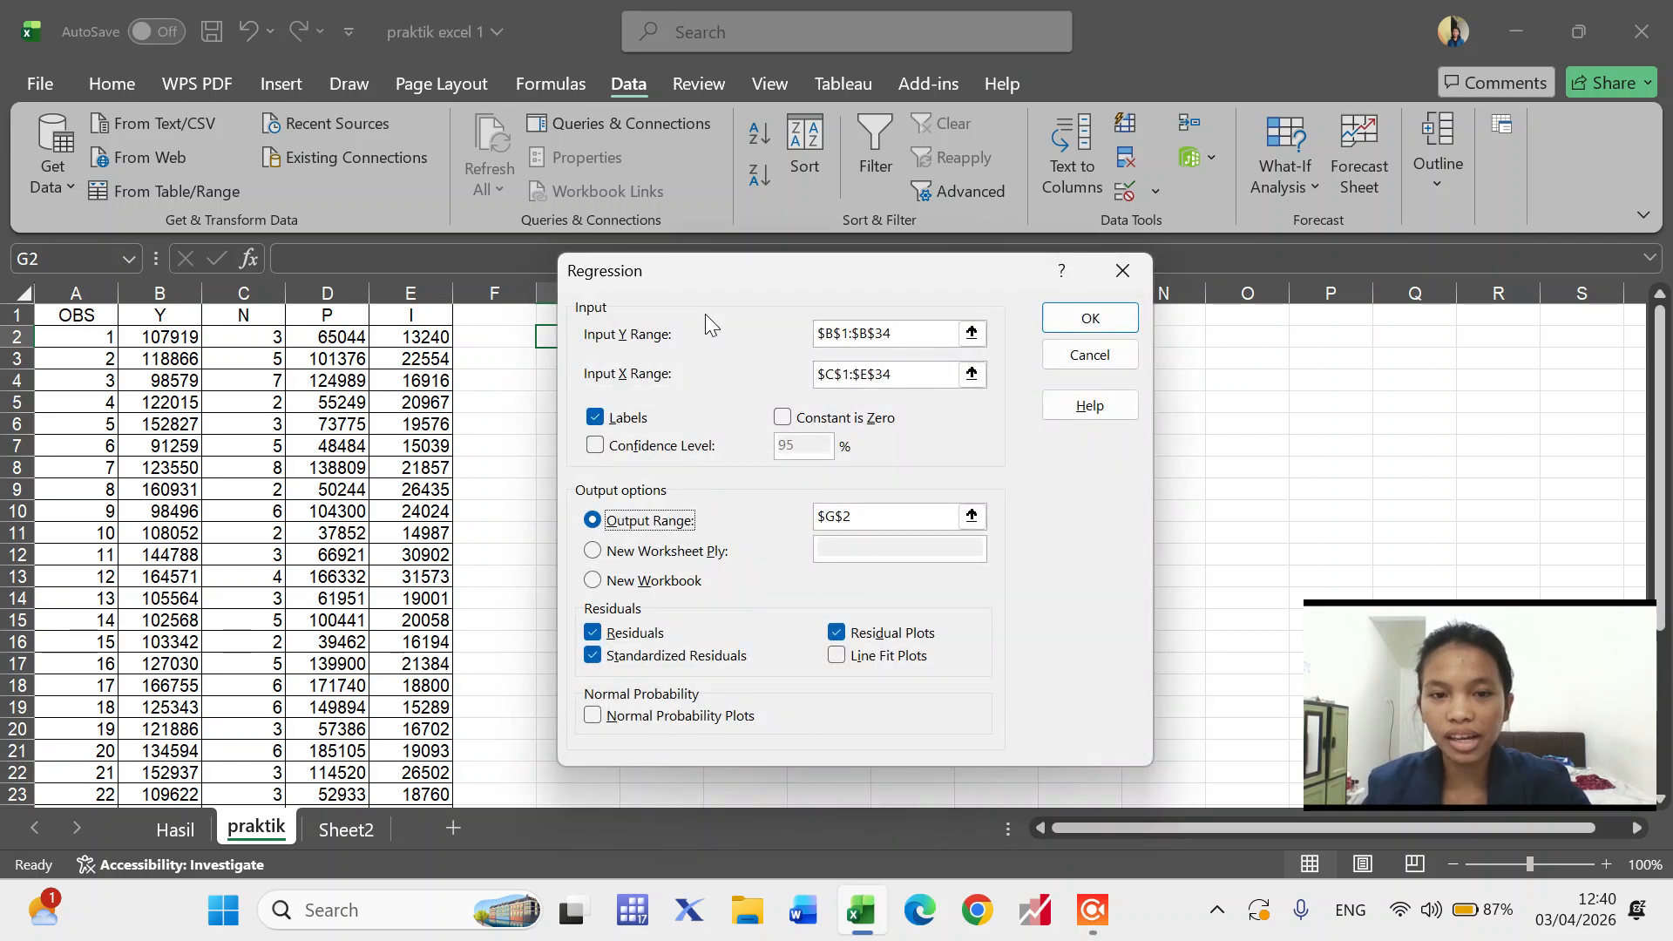
- Clear the regression's Input Y Range and reselect the Y column with its header, $B$1:$B$34
click(974, 336)
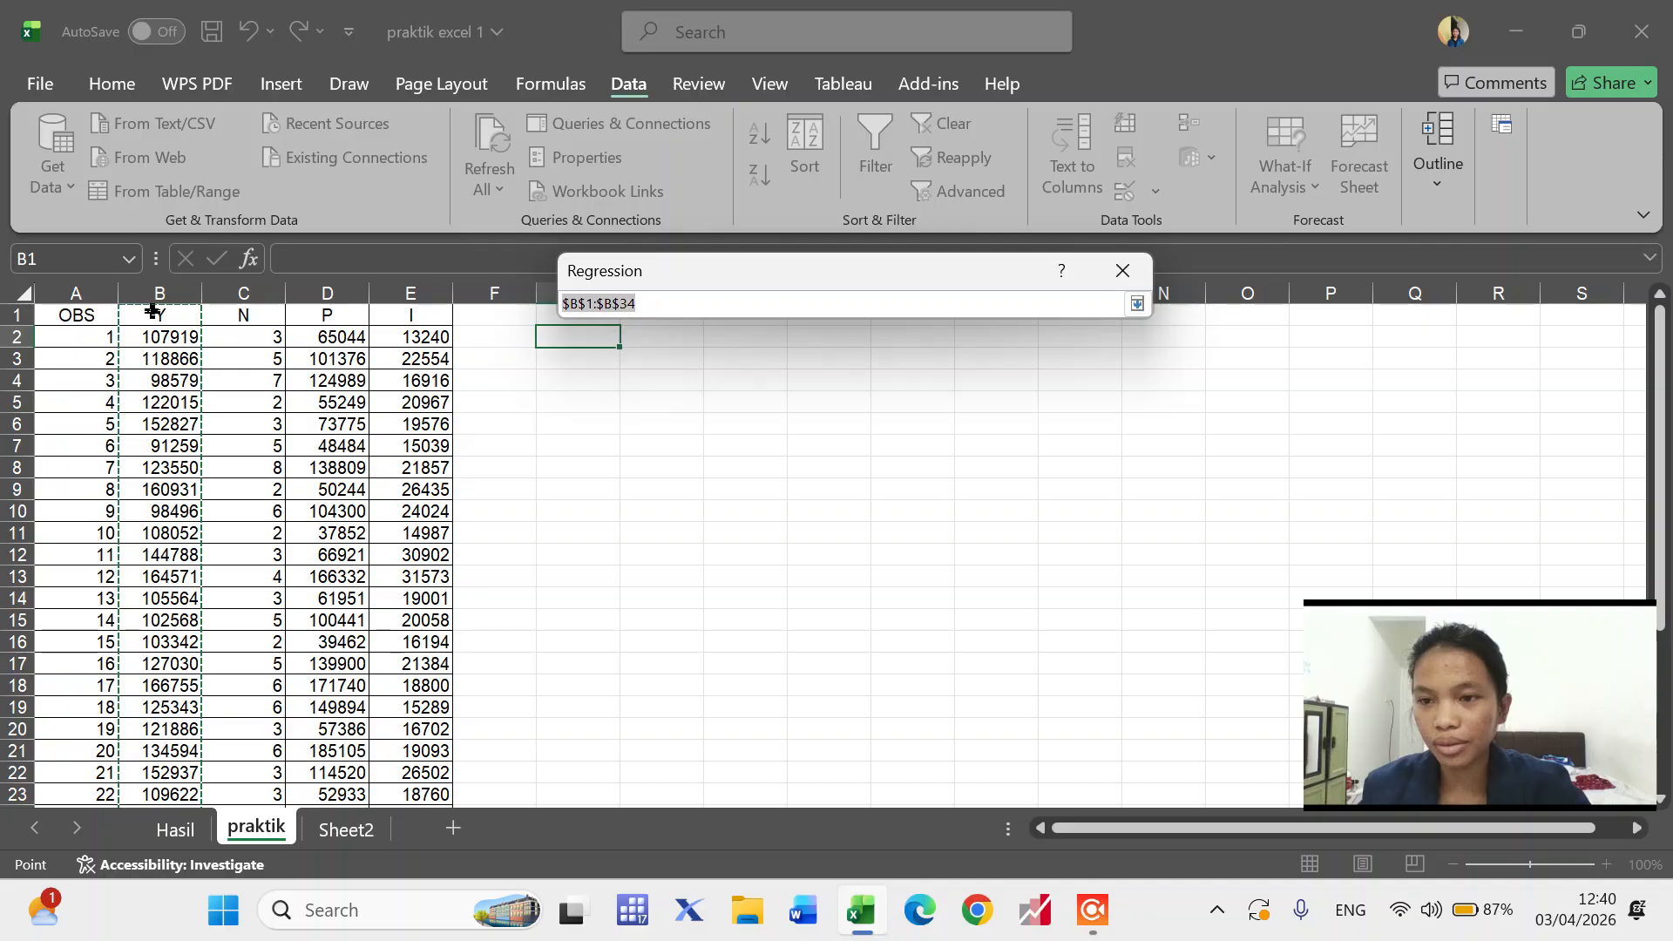
click(665, 305)
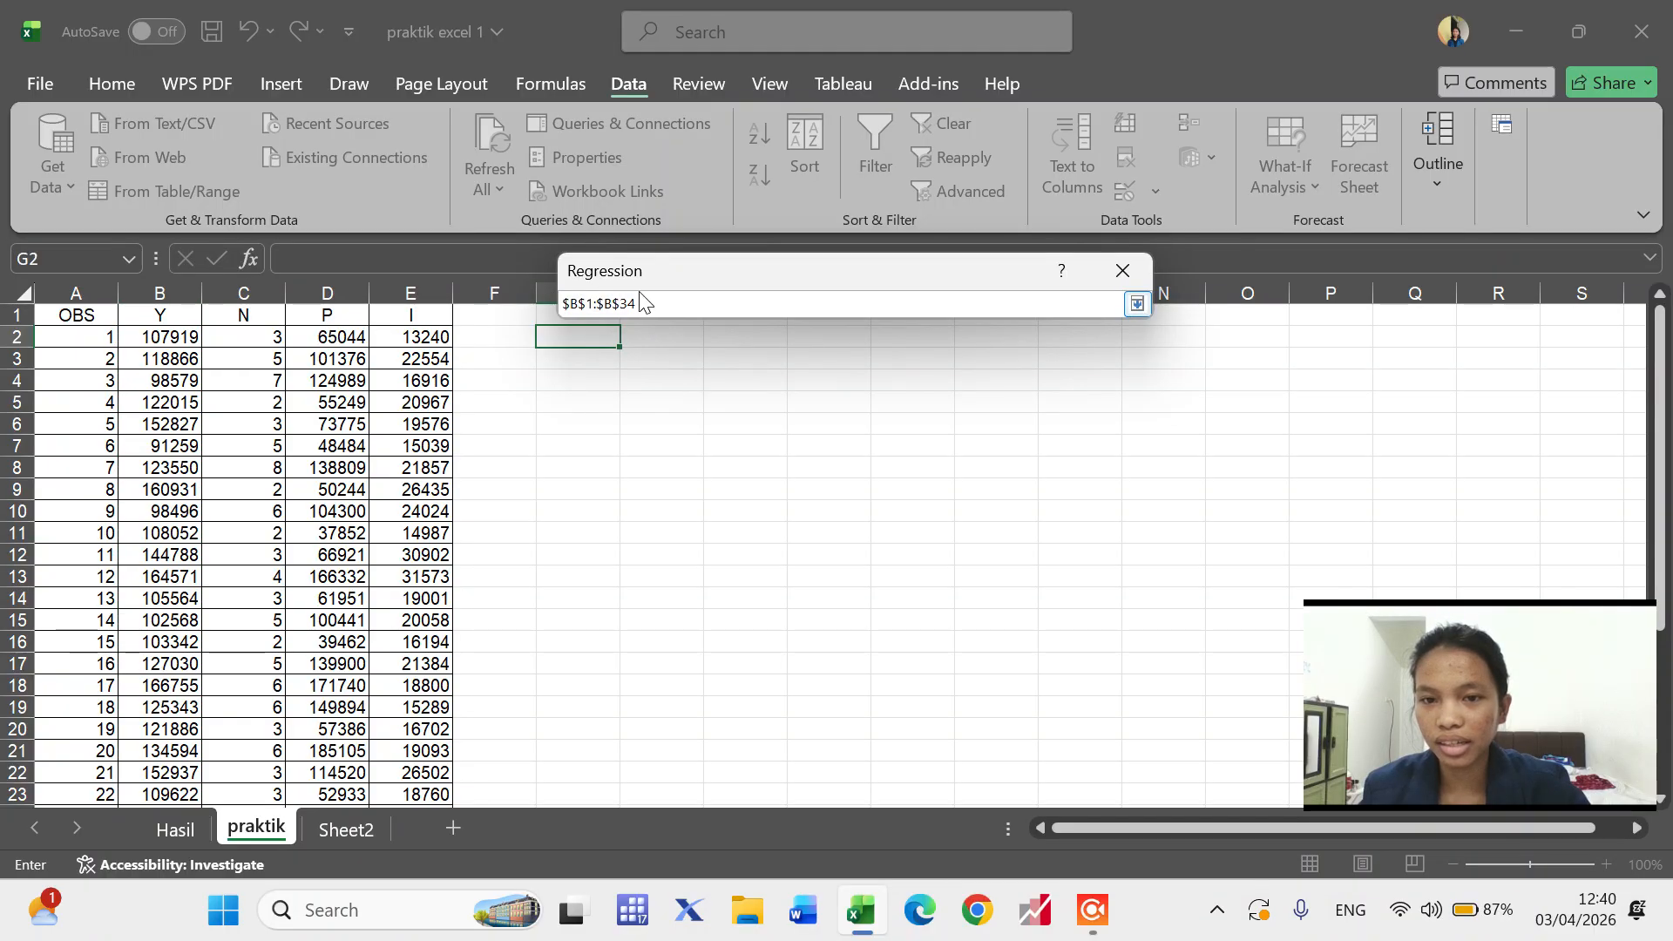
key(BackSpace)
key(BackSpace)
key(BackSpace)
key(BackSpace)
key(BackSpace)
key(BackSpace)
key(BackSpace)
key(BackSpace)
key(BackSpace)
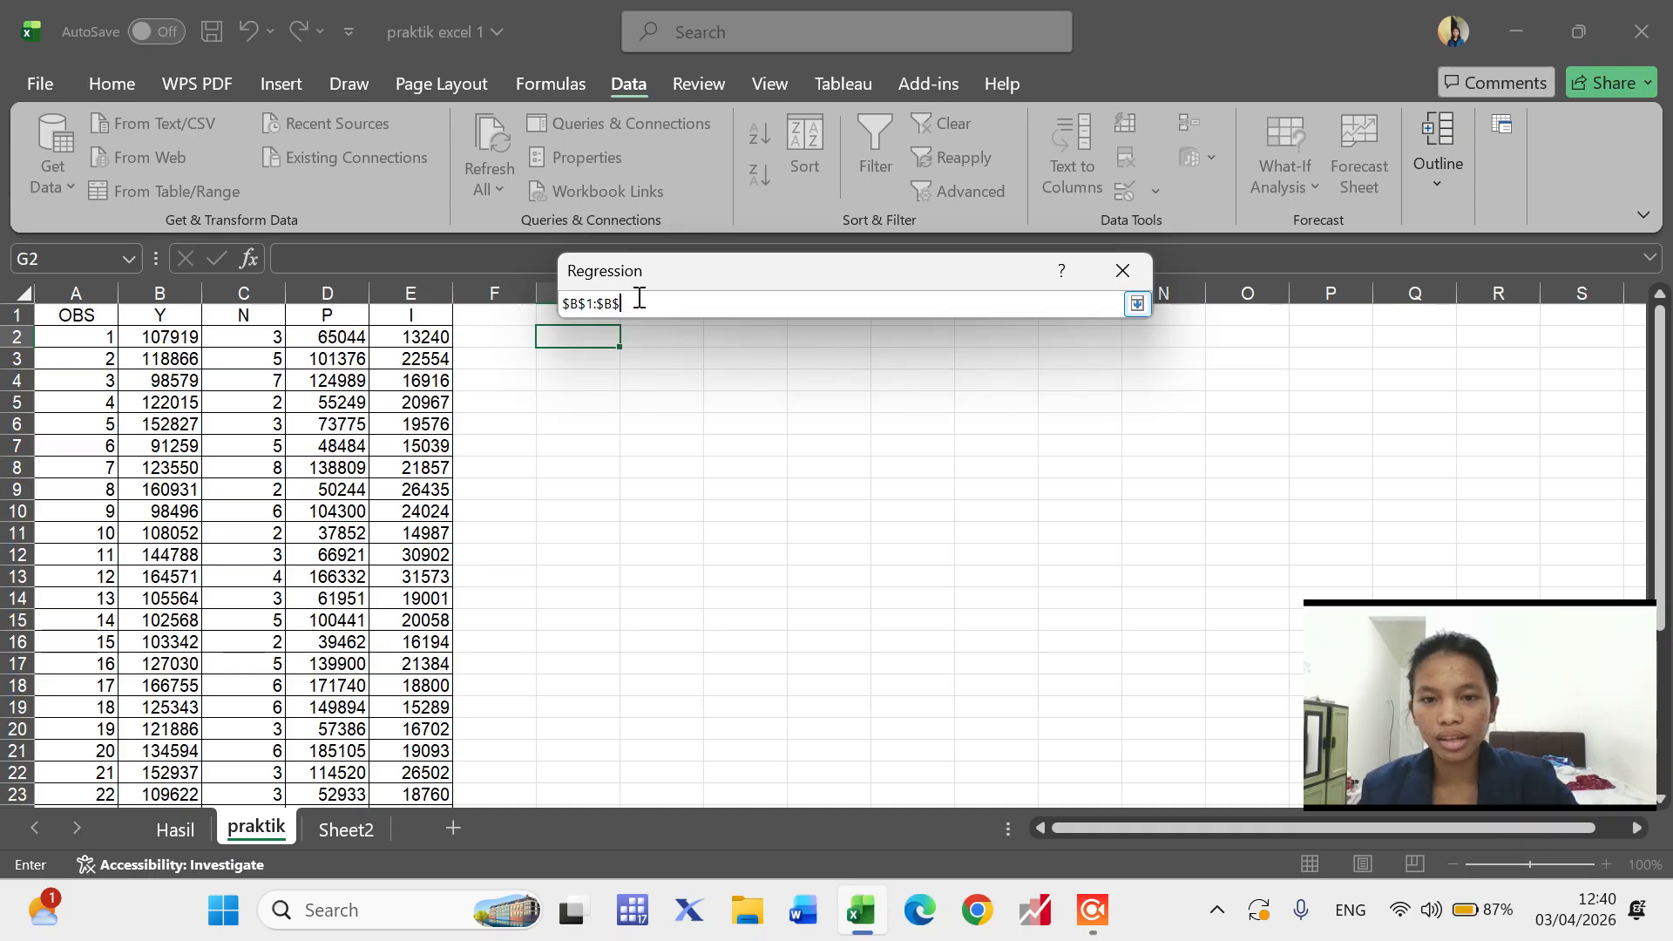
click(160, 313)
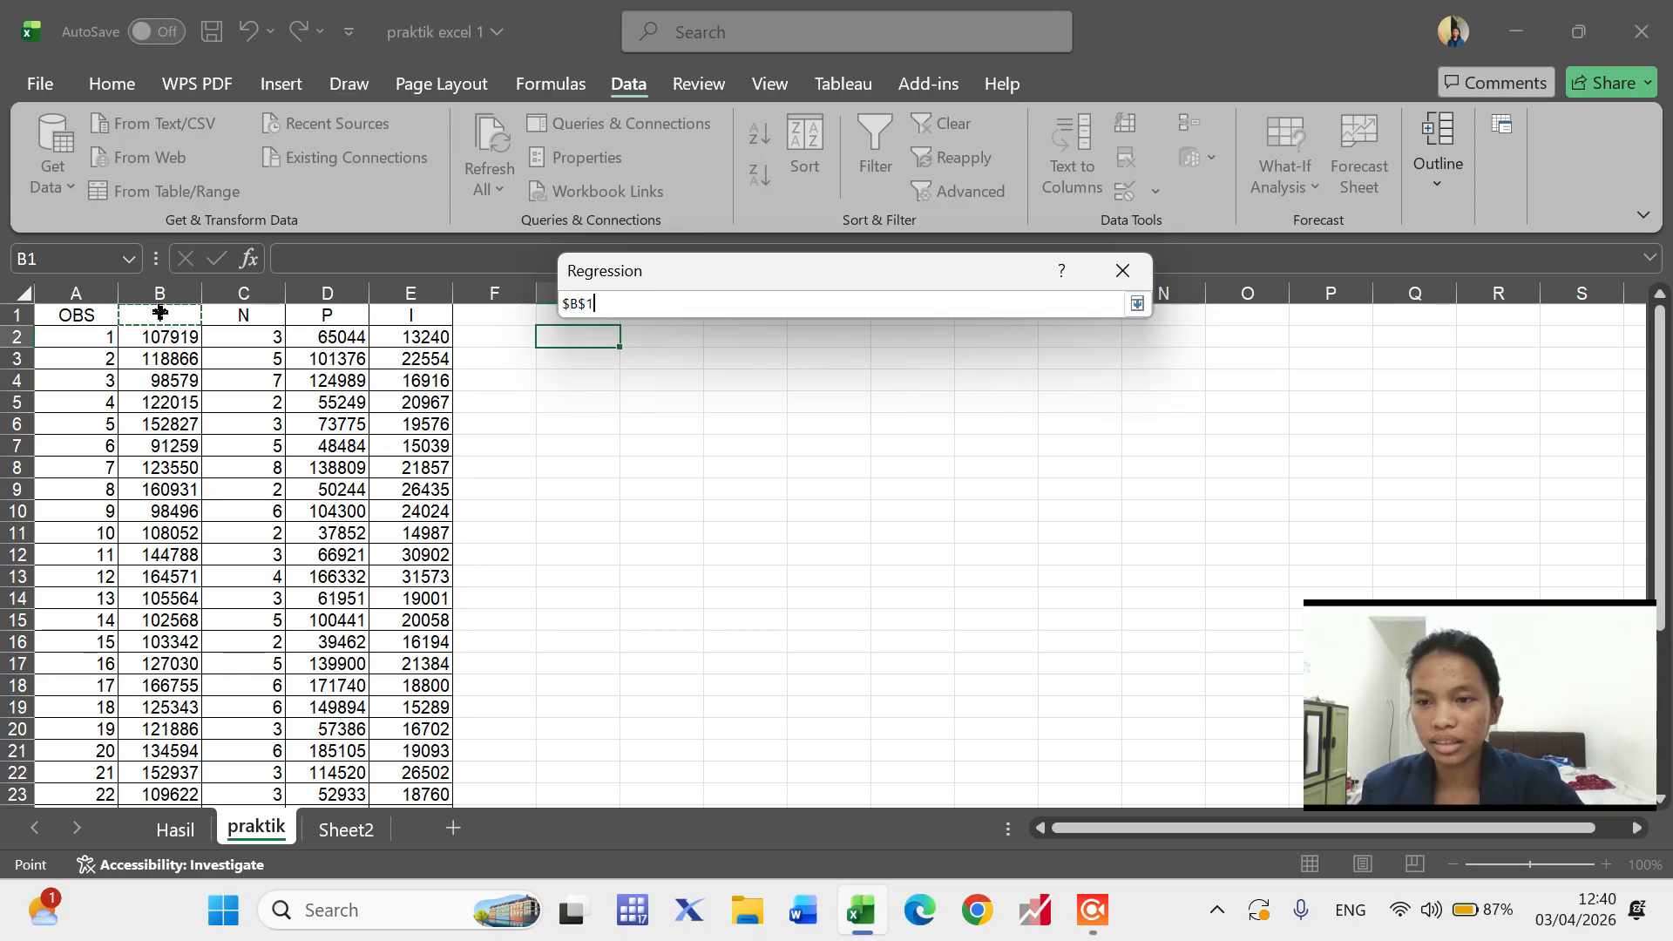
key(ctrl+shift+Down)
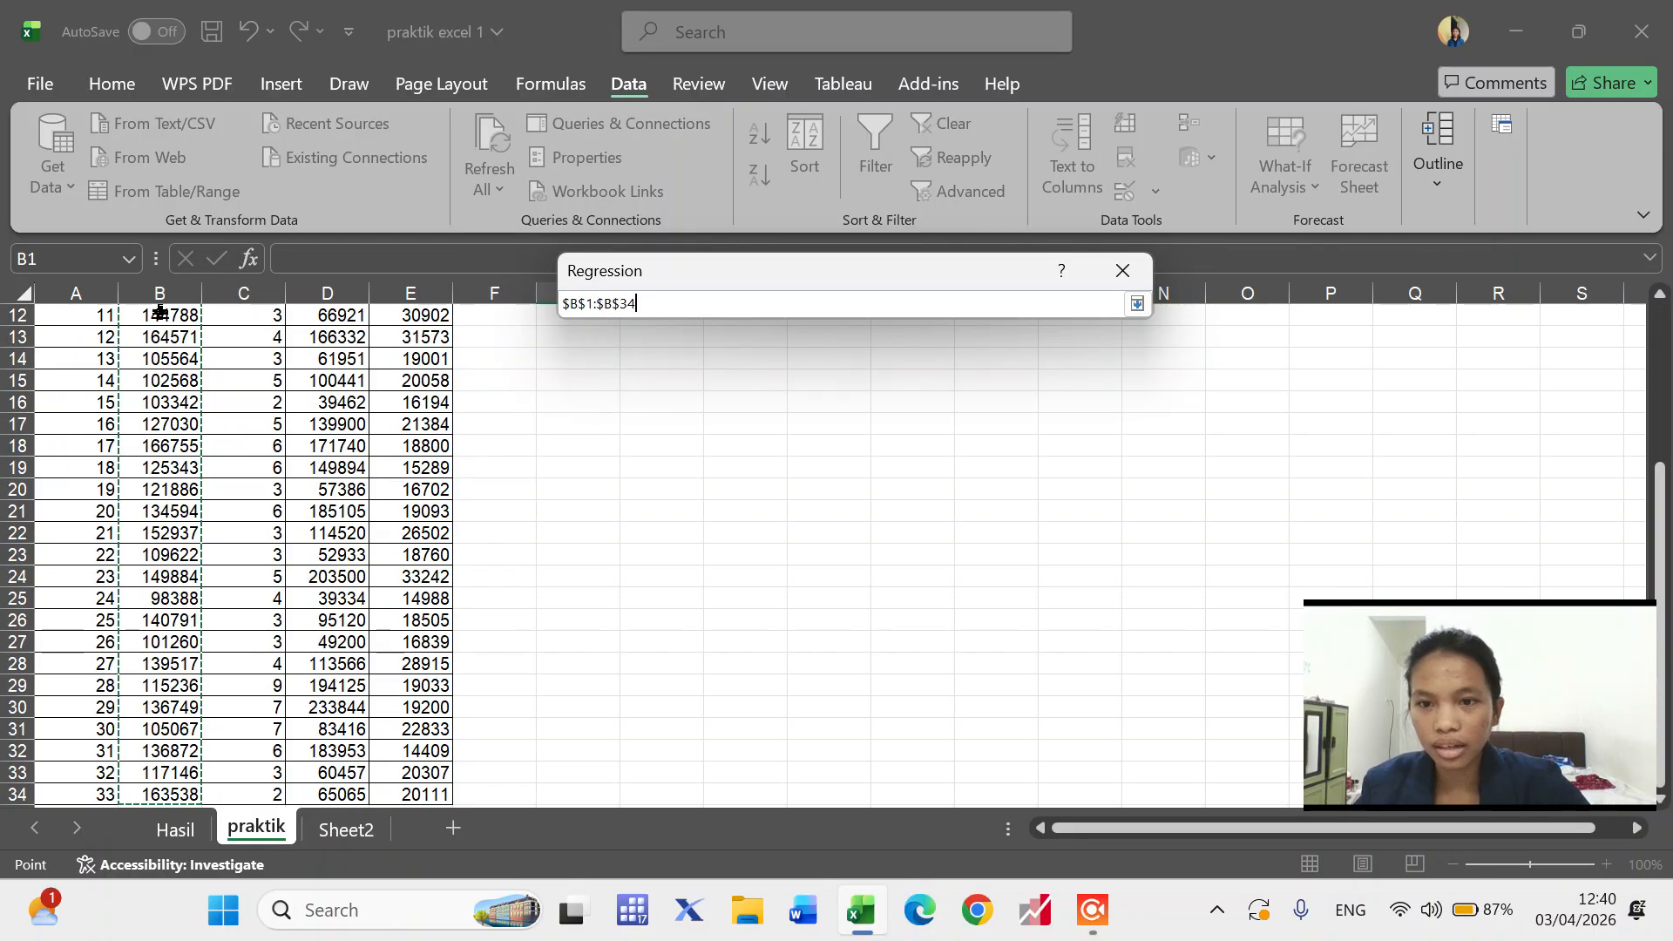
click(831, 332)
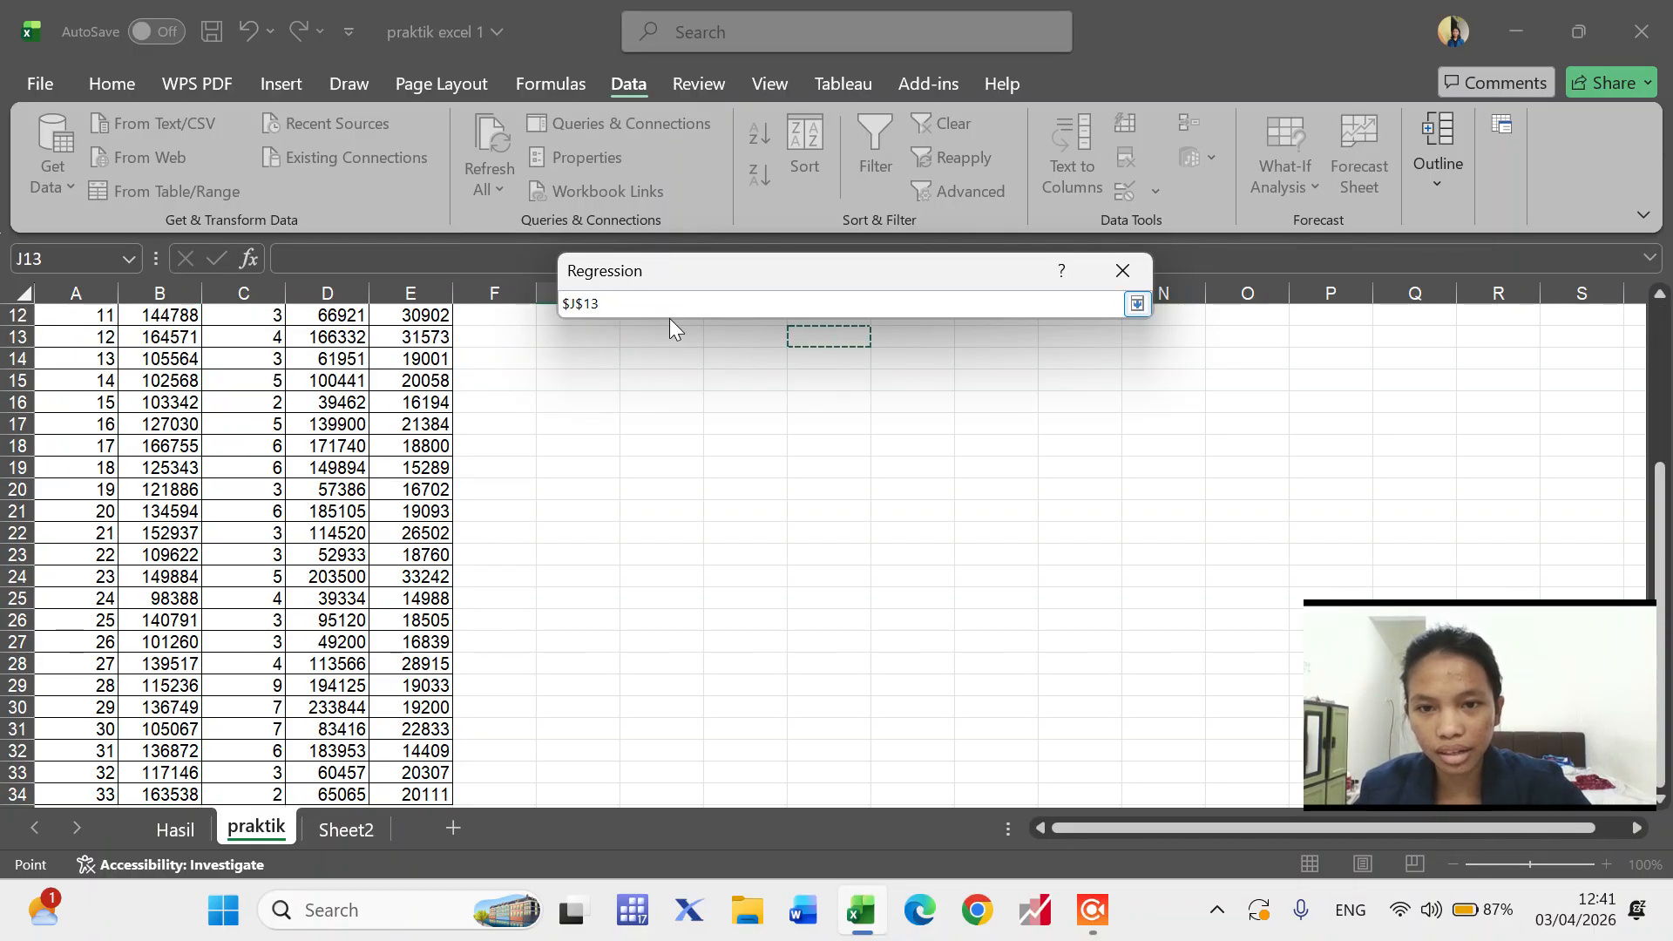
key(ctrl+z)
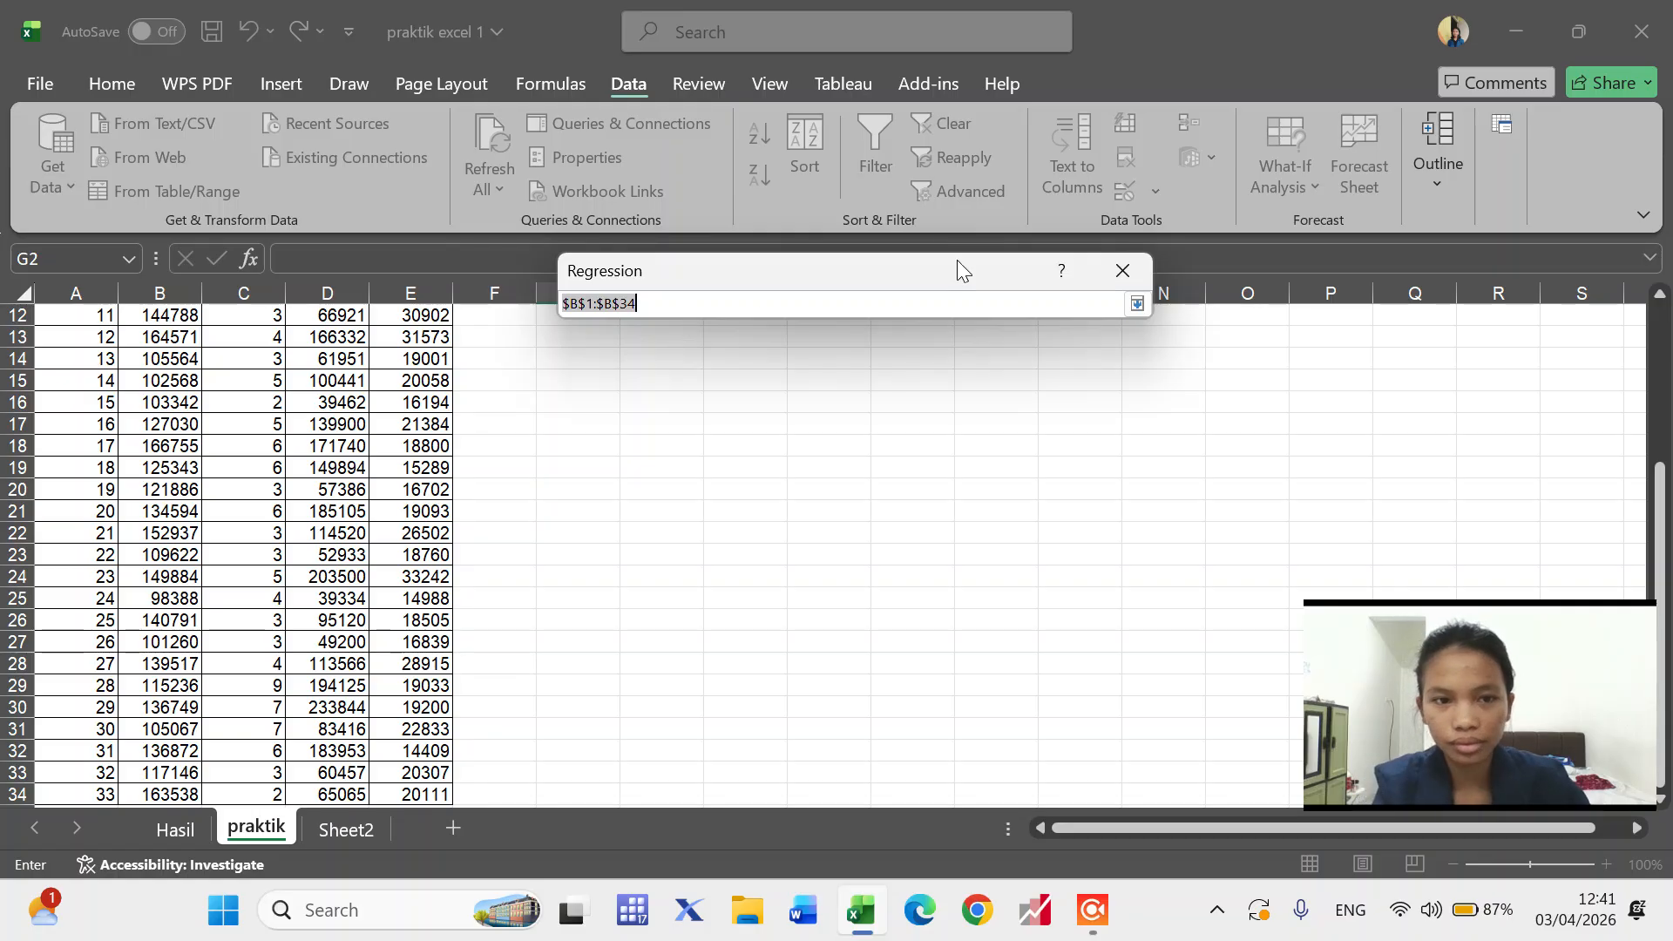
click(1146, 303)
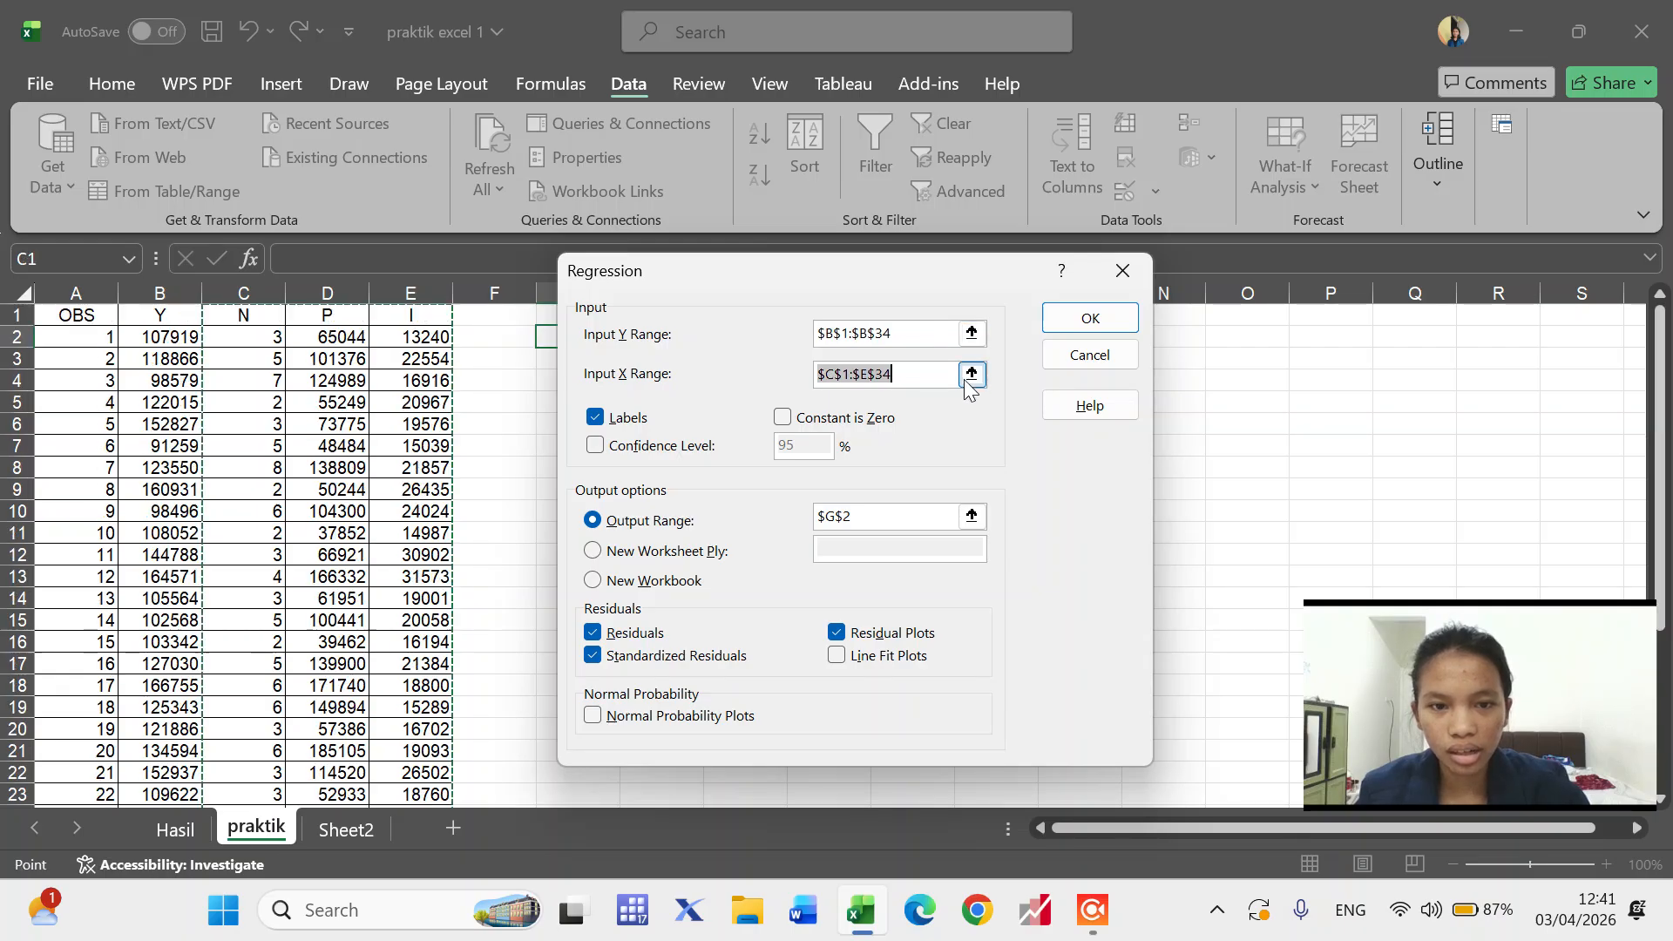
- Clear the regression's Input X Range and reselect the N, P and I columns with their headers, $C$1:$E$34
click(970, 374)
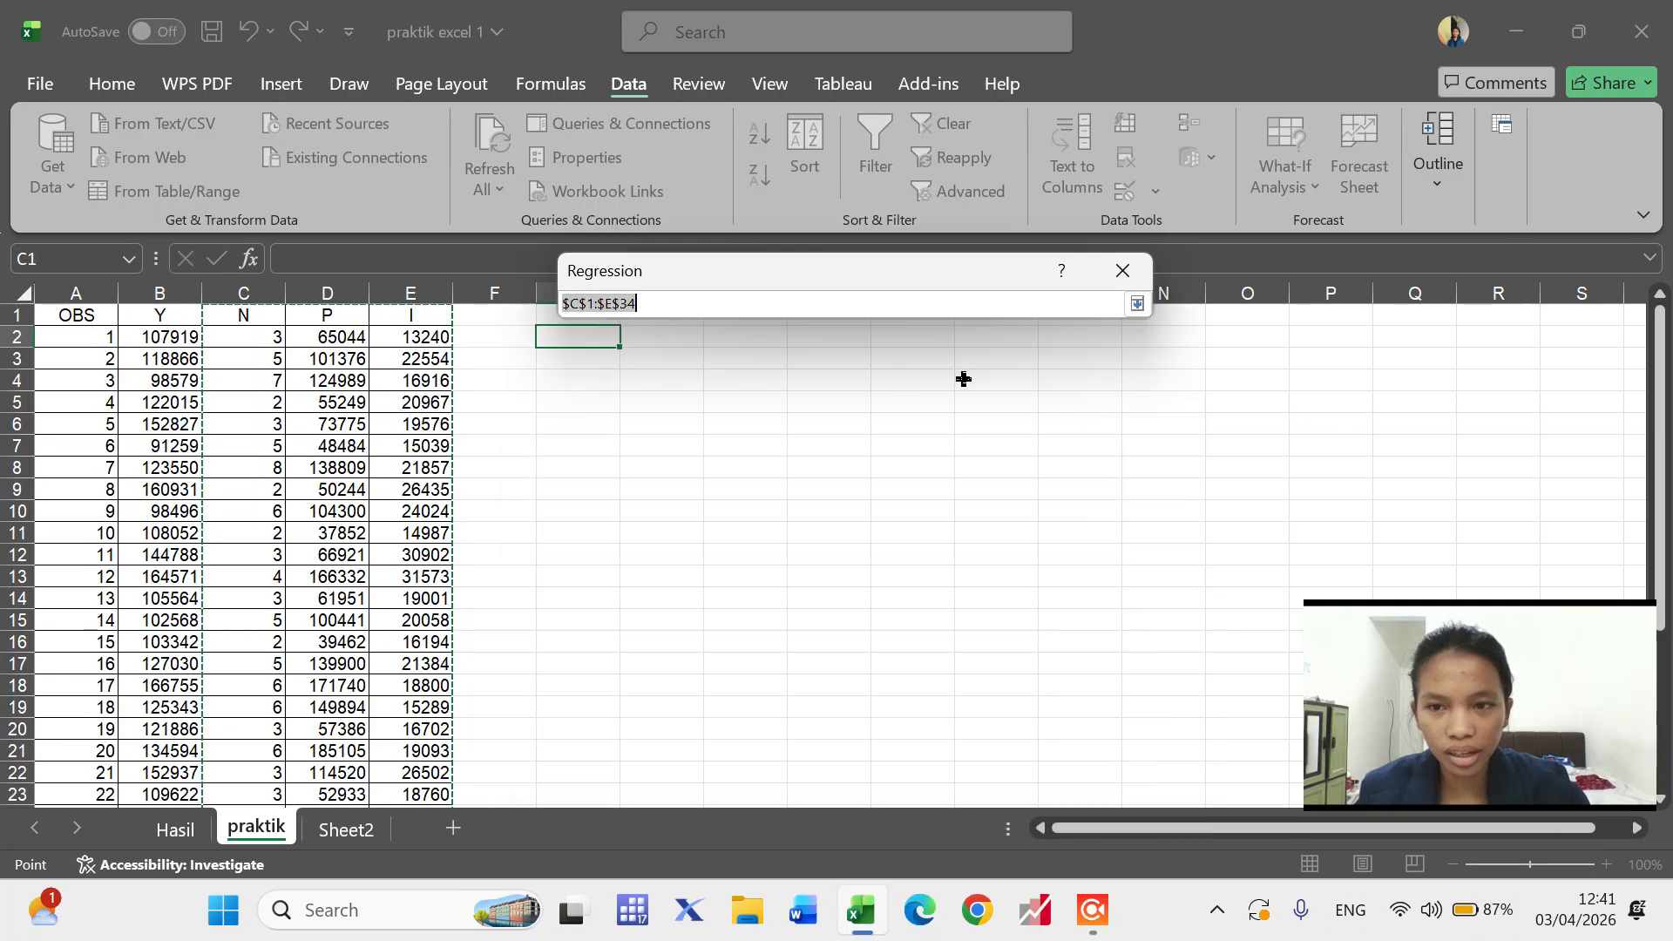
click(658, 307)
key(BackSpace)
key(BackSpace)
key(BackSpace)
key(BackSpace)
key(BackSpace)
key(BackSpace)
key(BackSpace)
key(BackSpace)
key(BackSpace)
key(BackSpace)
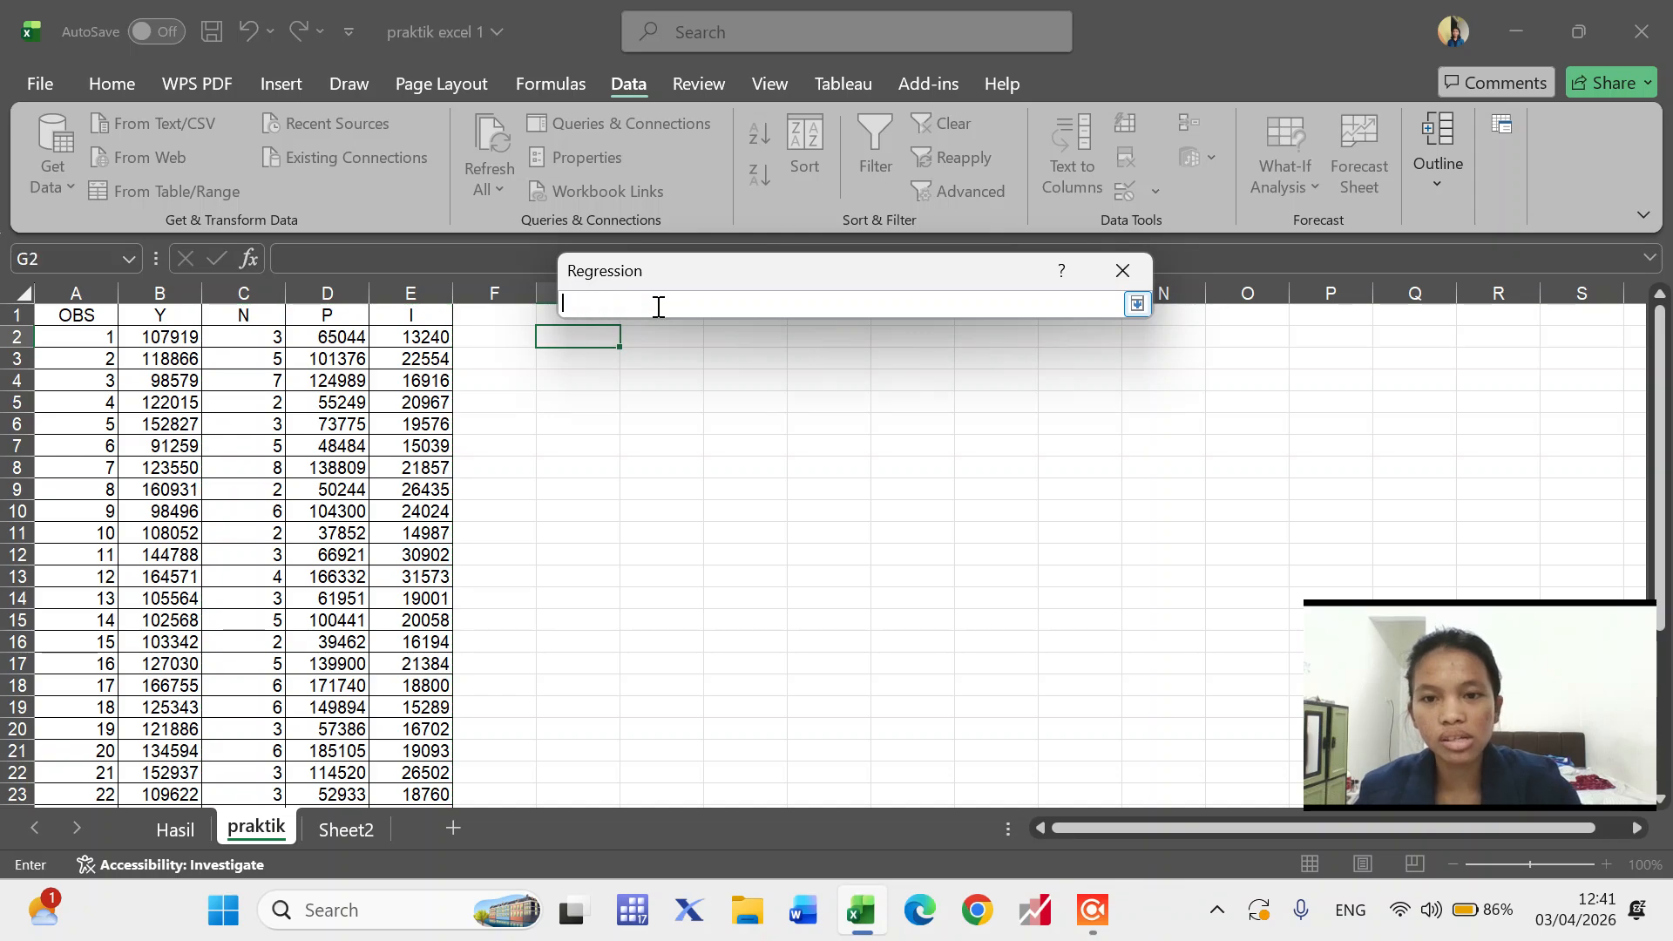
click(249, 312)
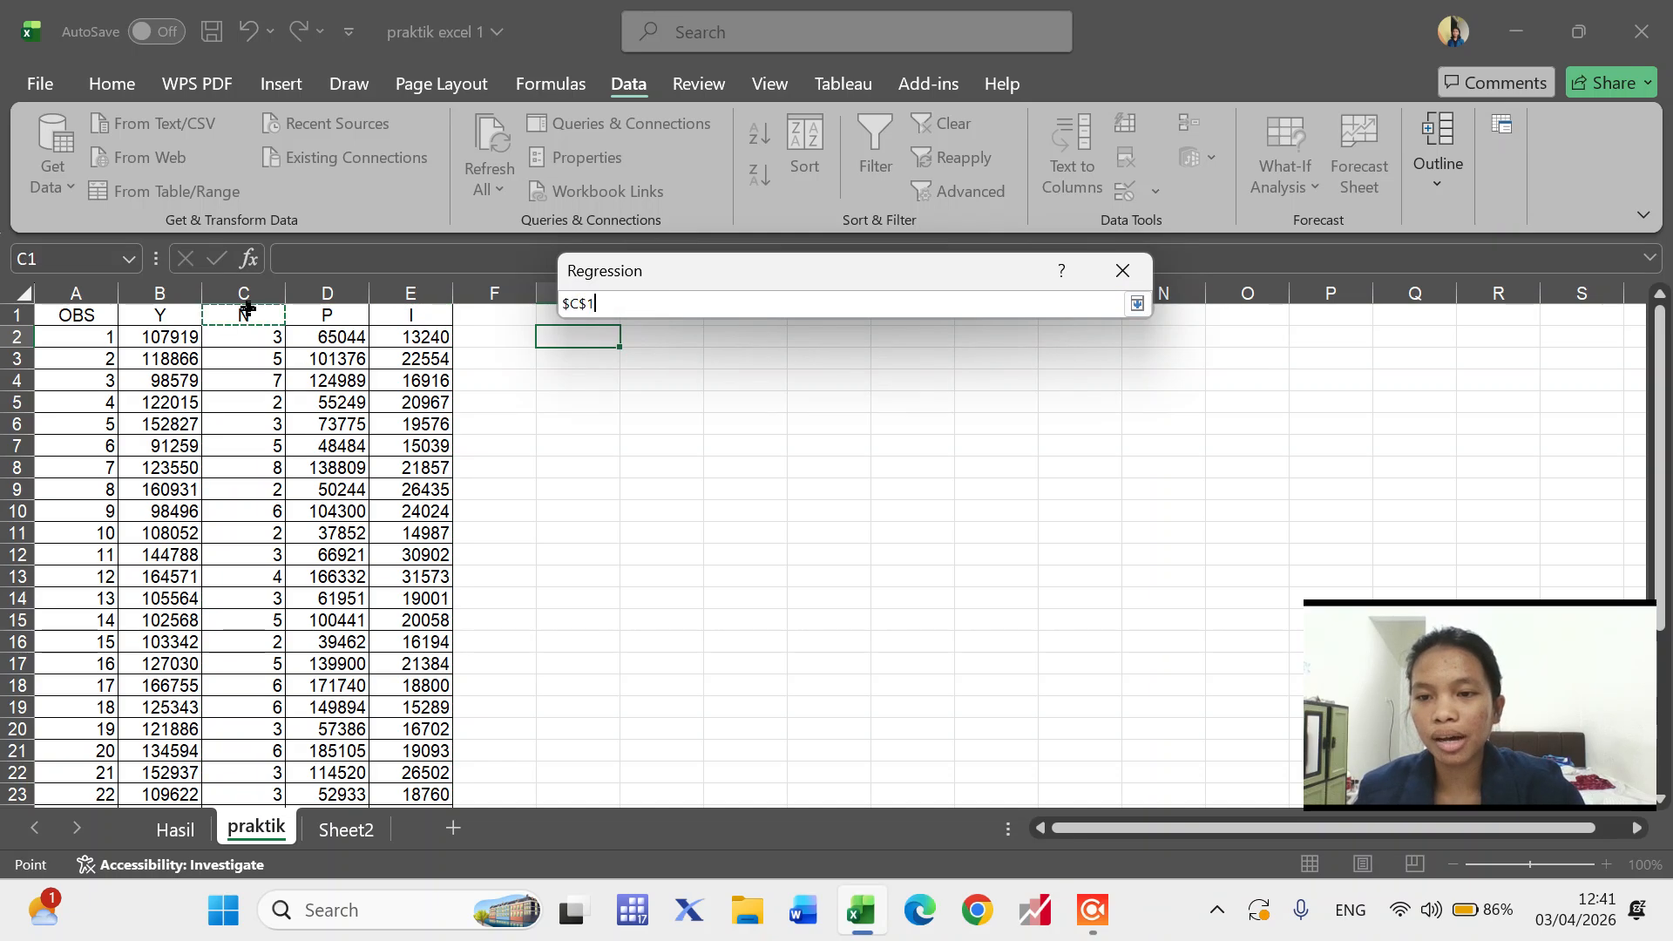
key(shift+Right)
key(shift+Right)
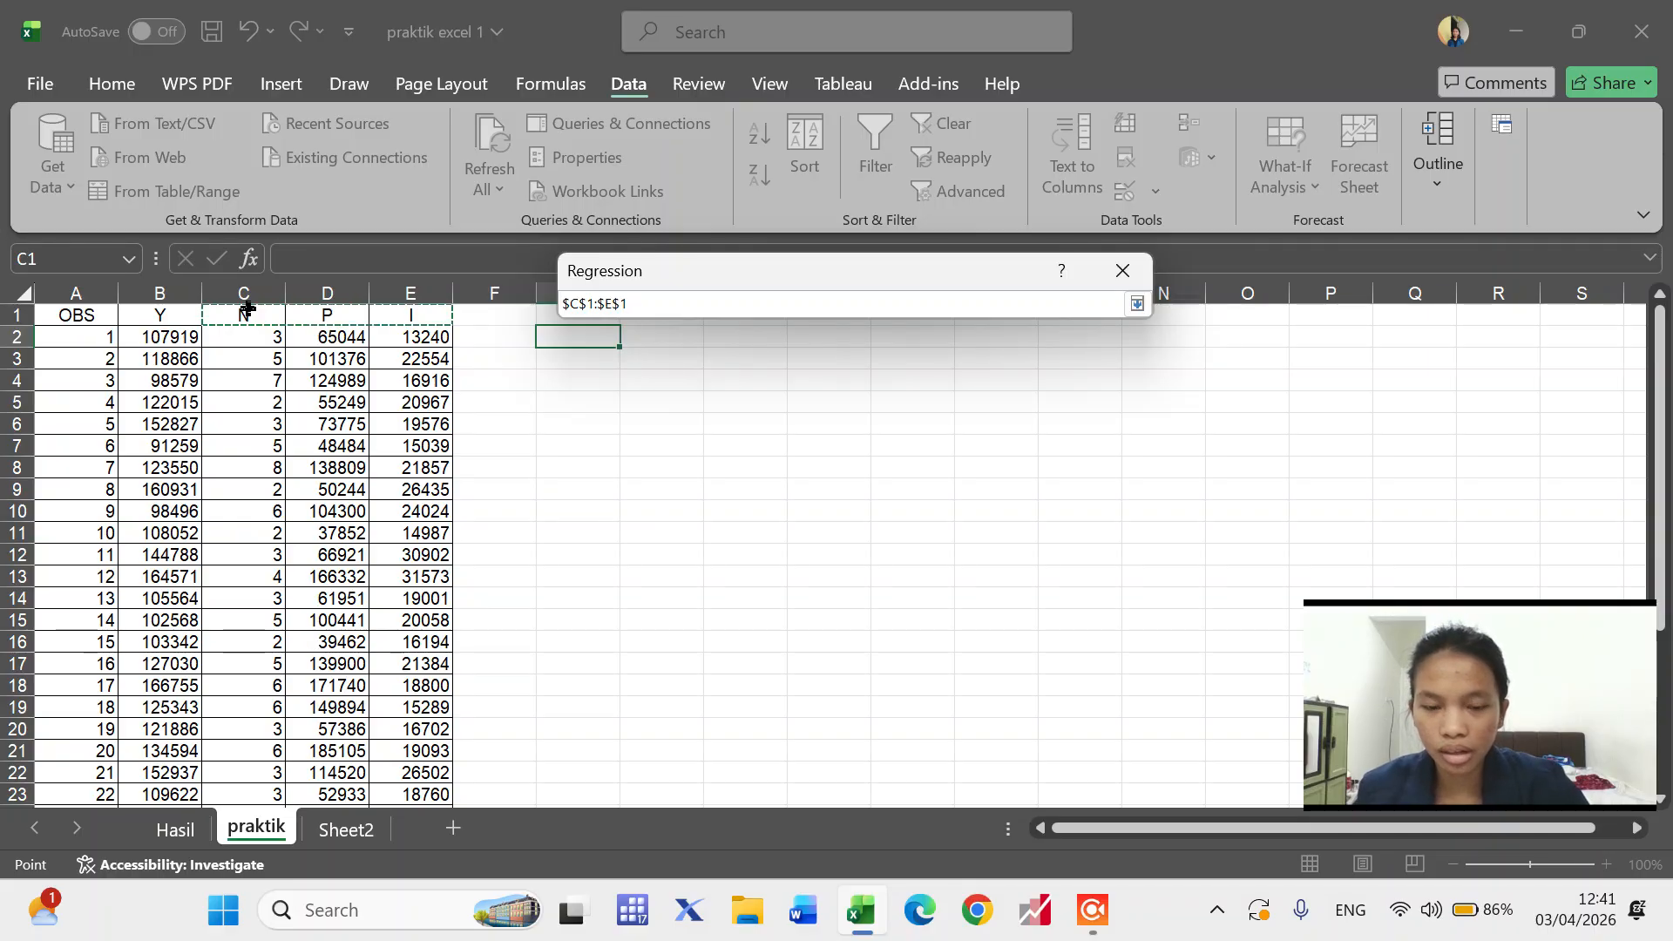
key(ctrl+shift+Down)
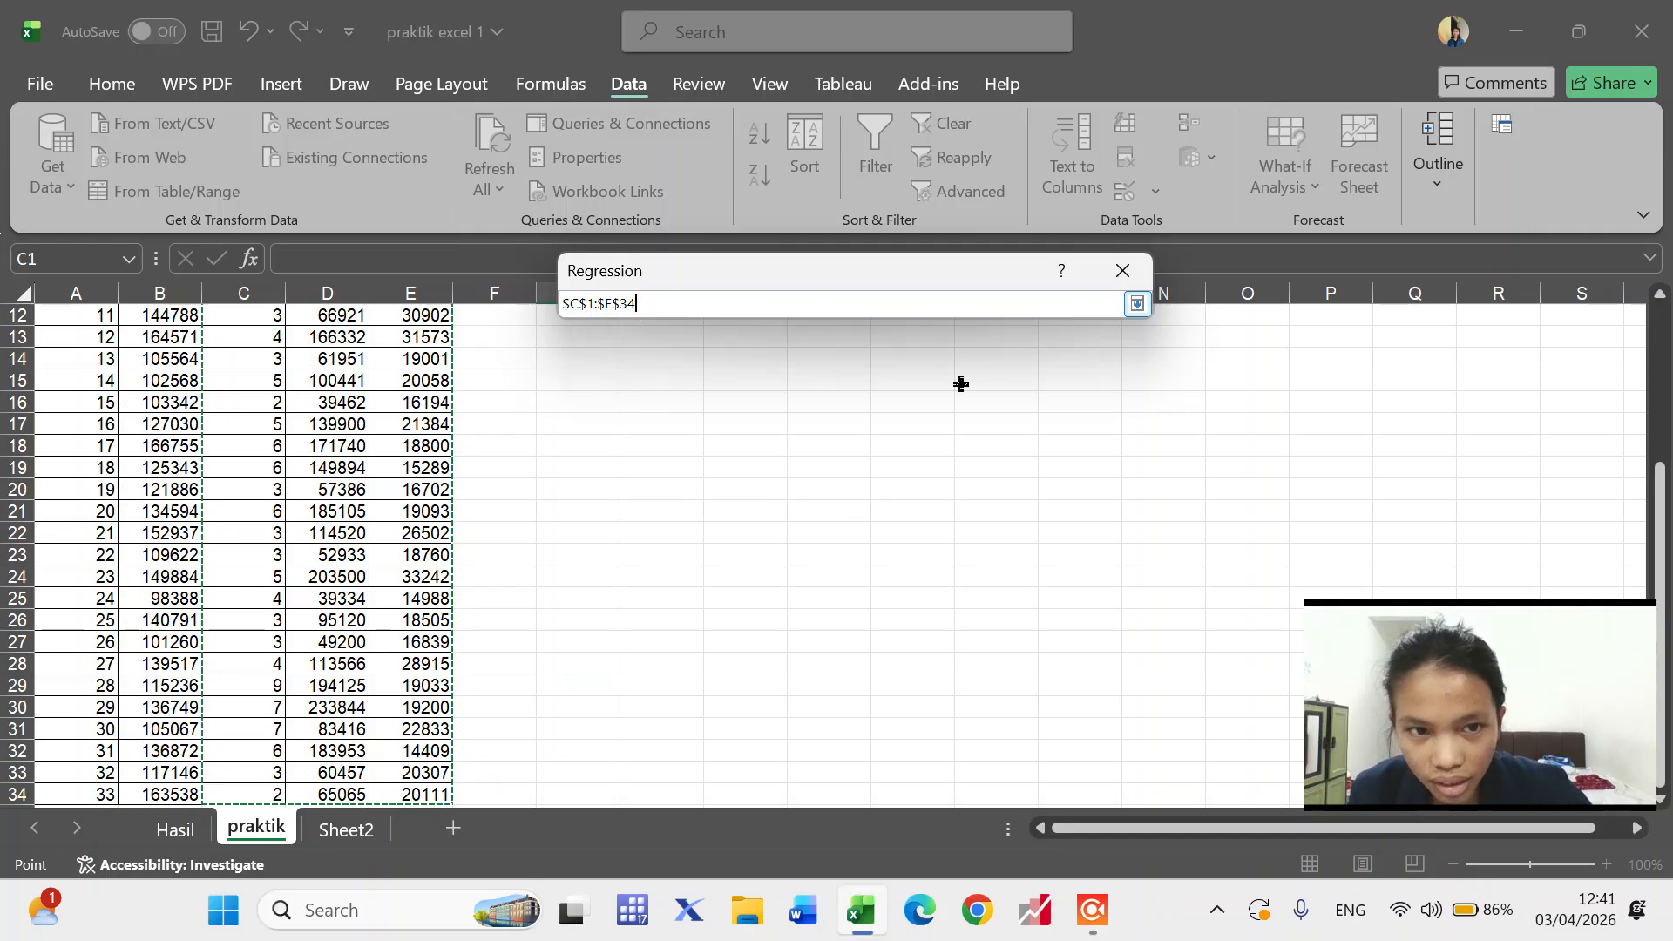
click(1137, 304)
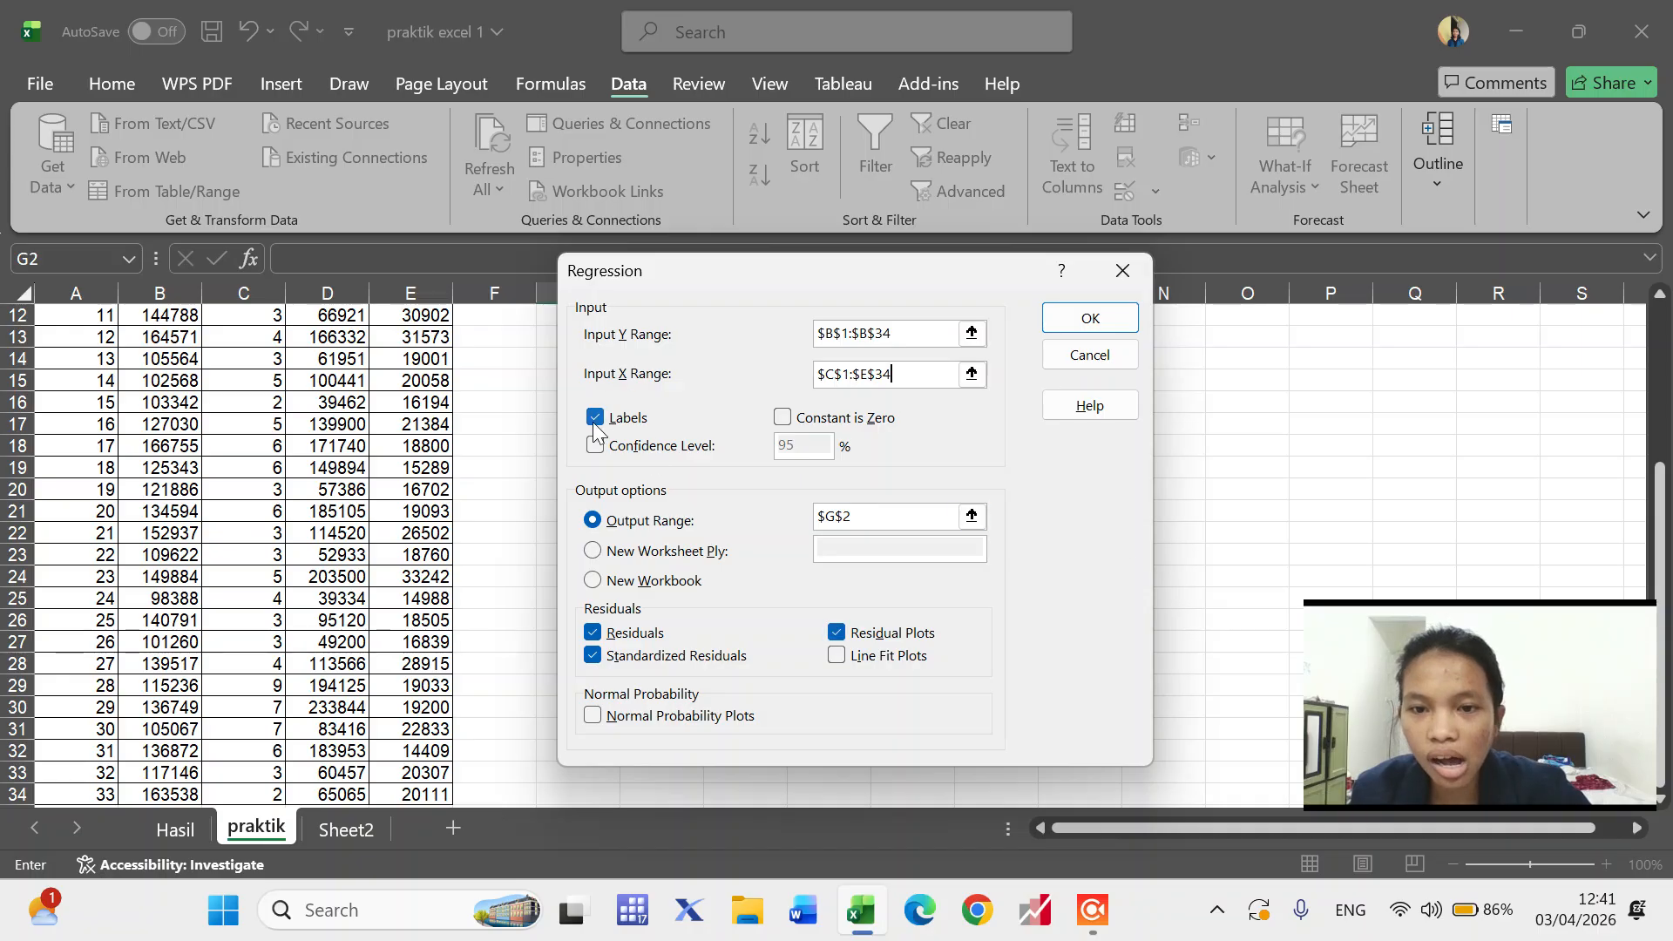
- Set the regression's output range to cell $G$2 on the praktik sheet and run the analysis
scroll(342, 455, up, 5)
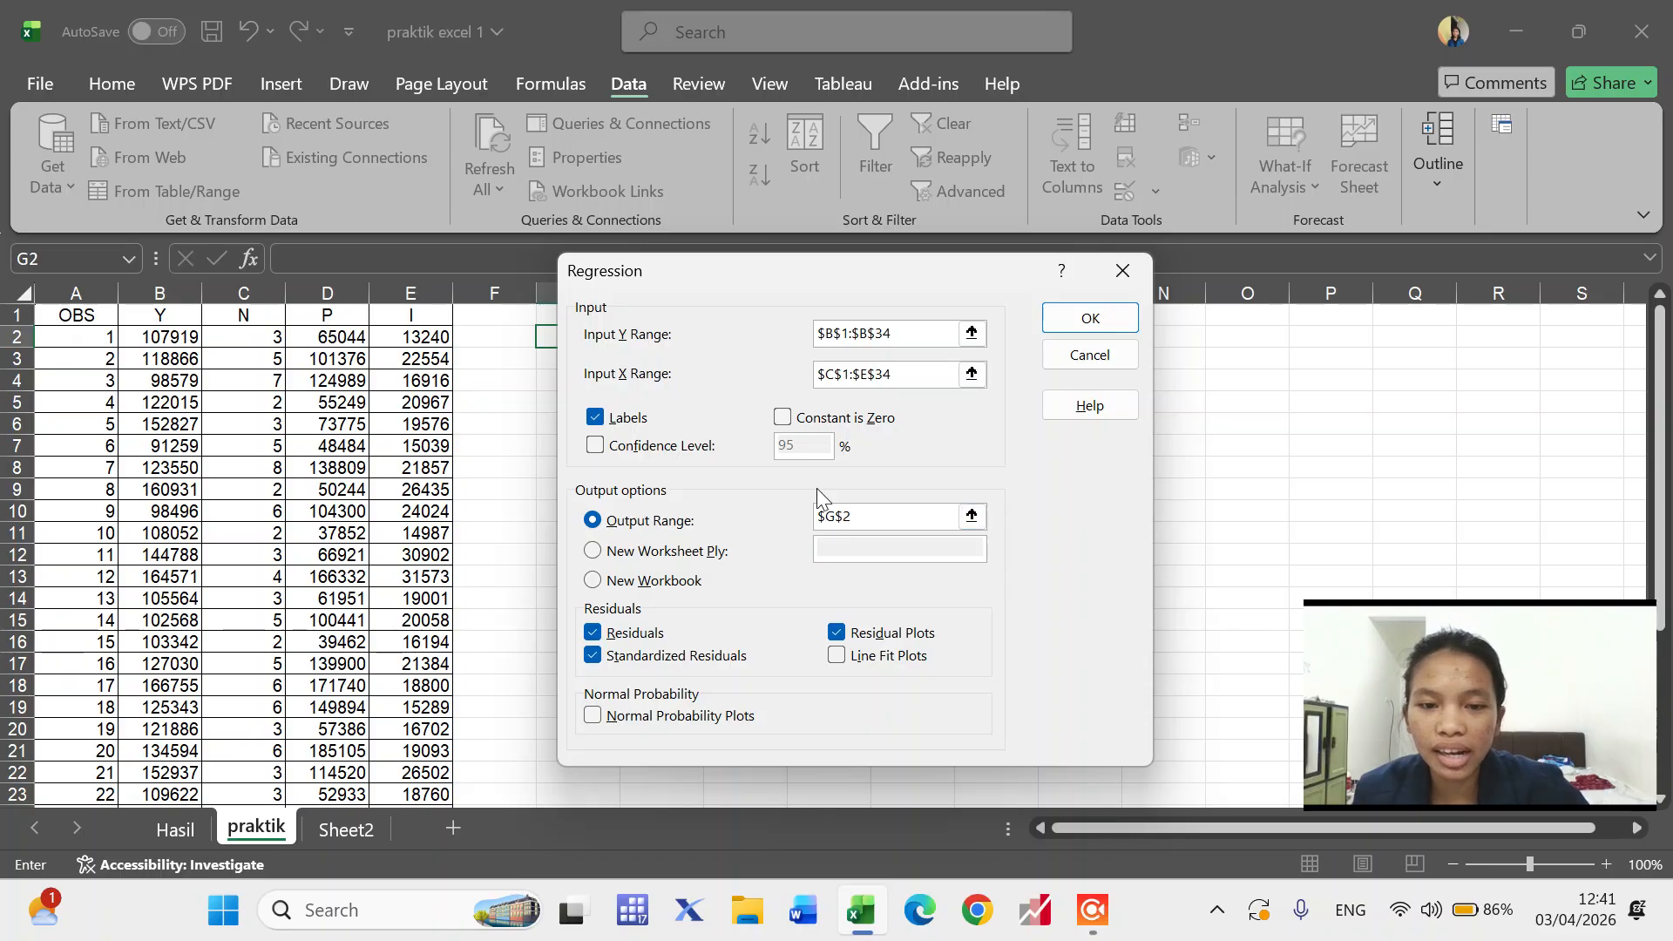
click(972, 516)
click(544, 337)
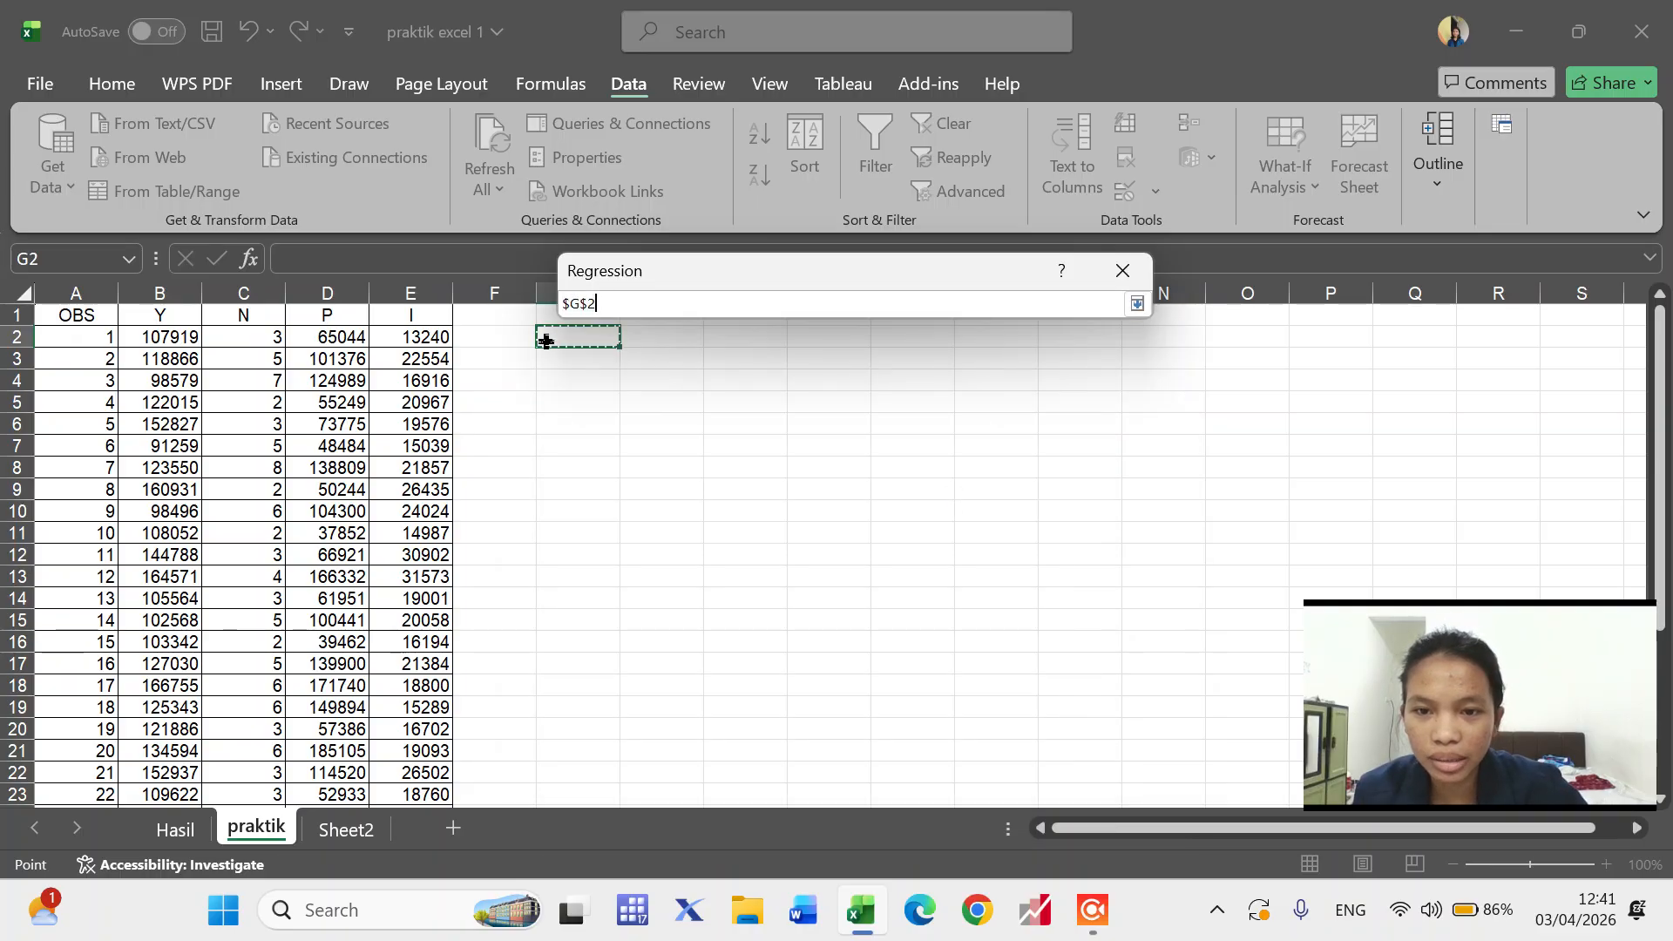
click(1137, 304)
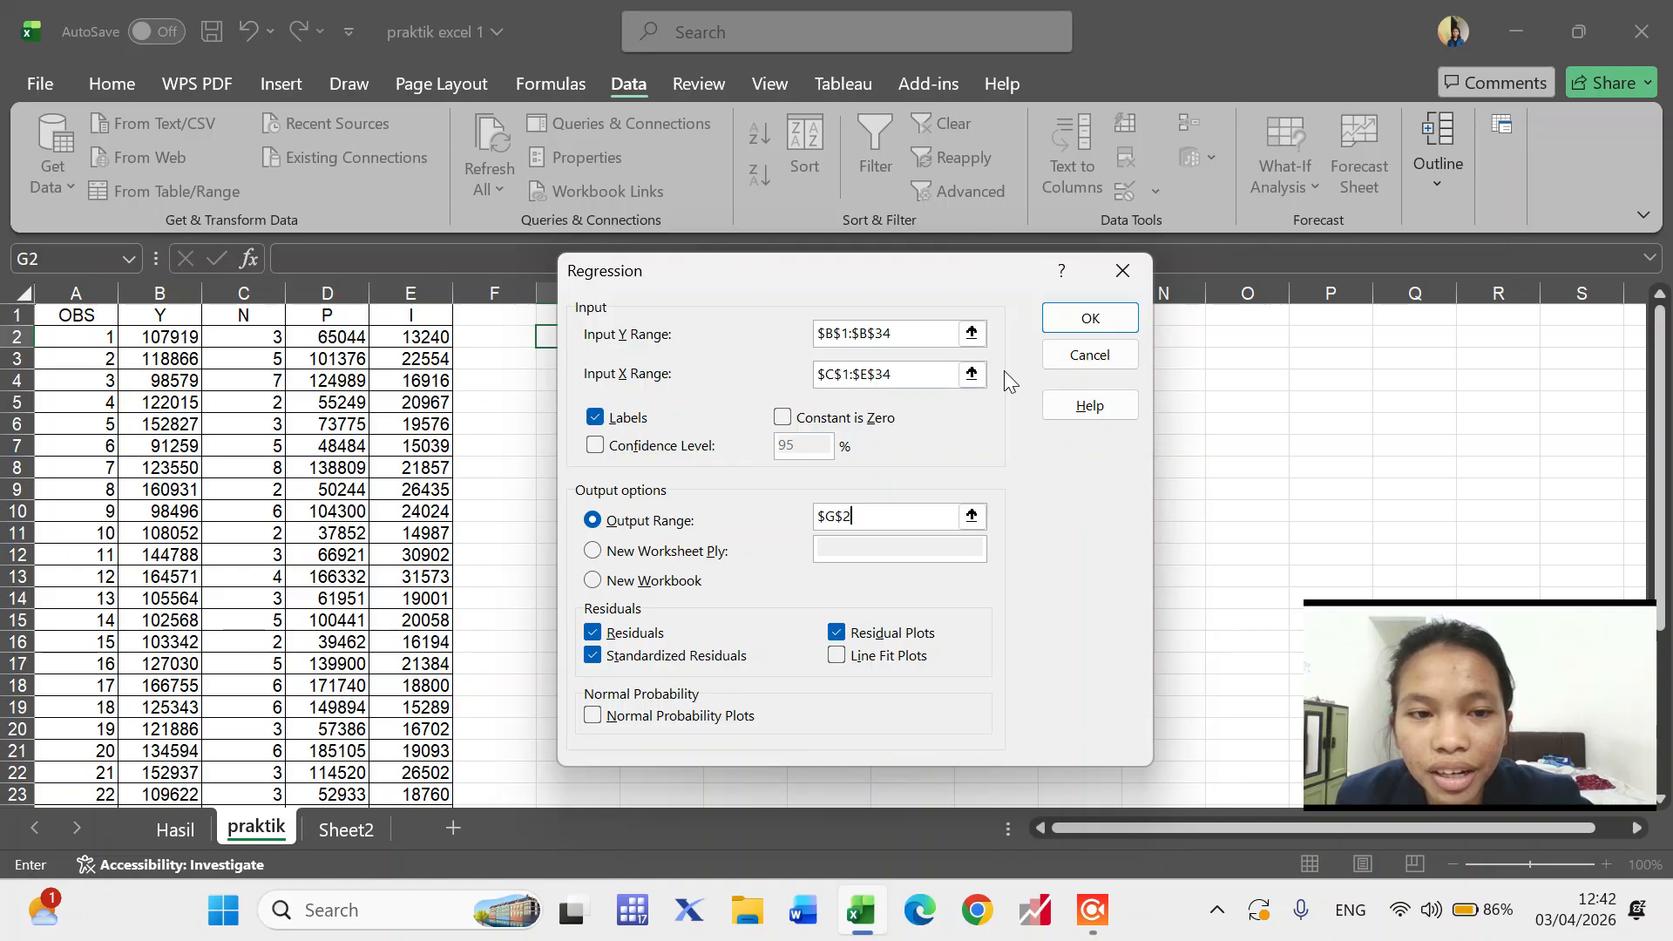
click(1067, 331)
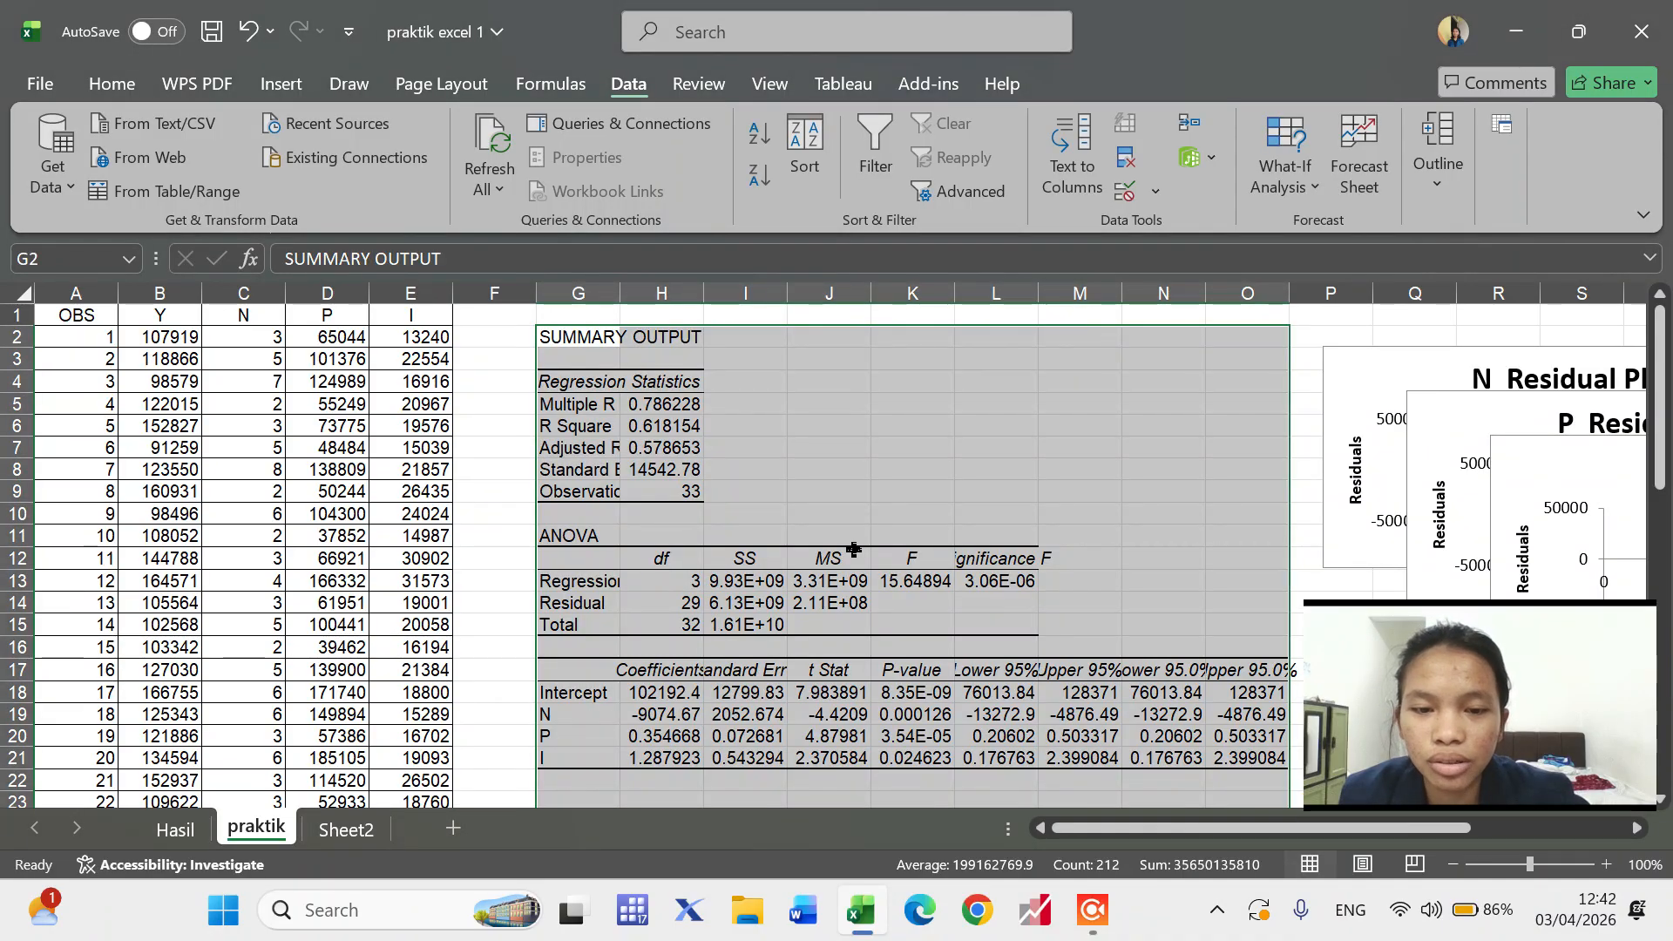
- Widen columns H to O so the regression summary's headings and values fit
scroll(853, 549, down, 1)
scroll(850, 599, down, 2)
scroll(850, 600, up, 2)
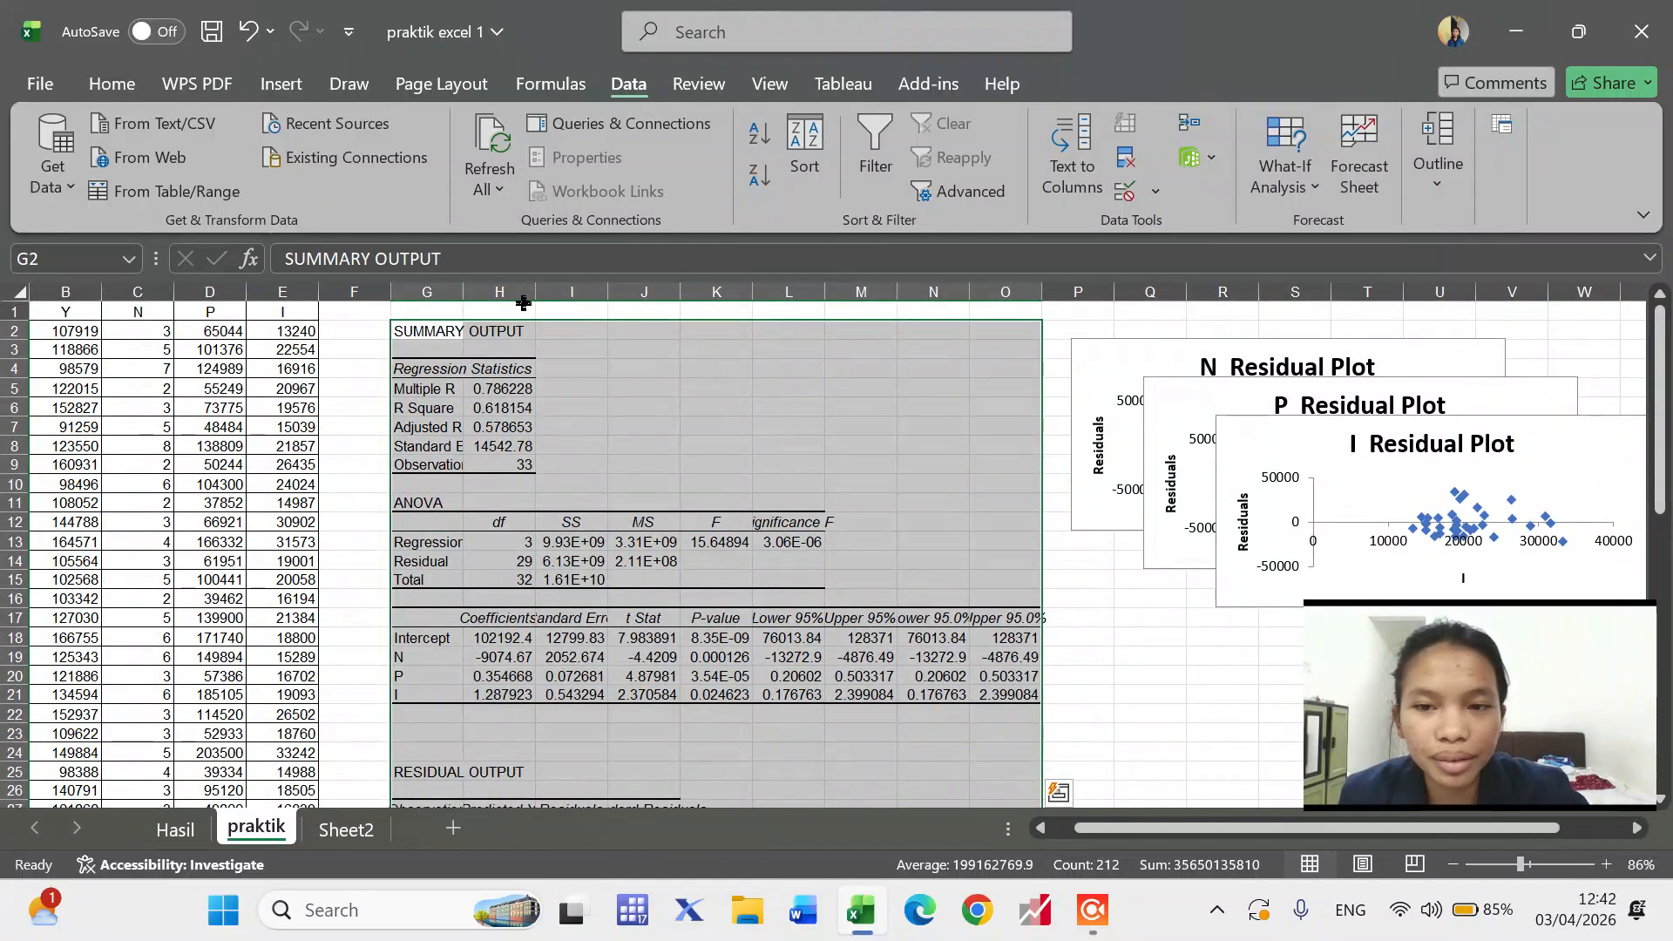
drag(535, 294, 919, 288)
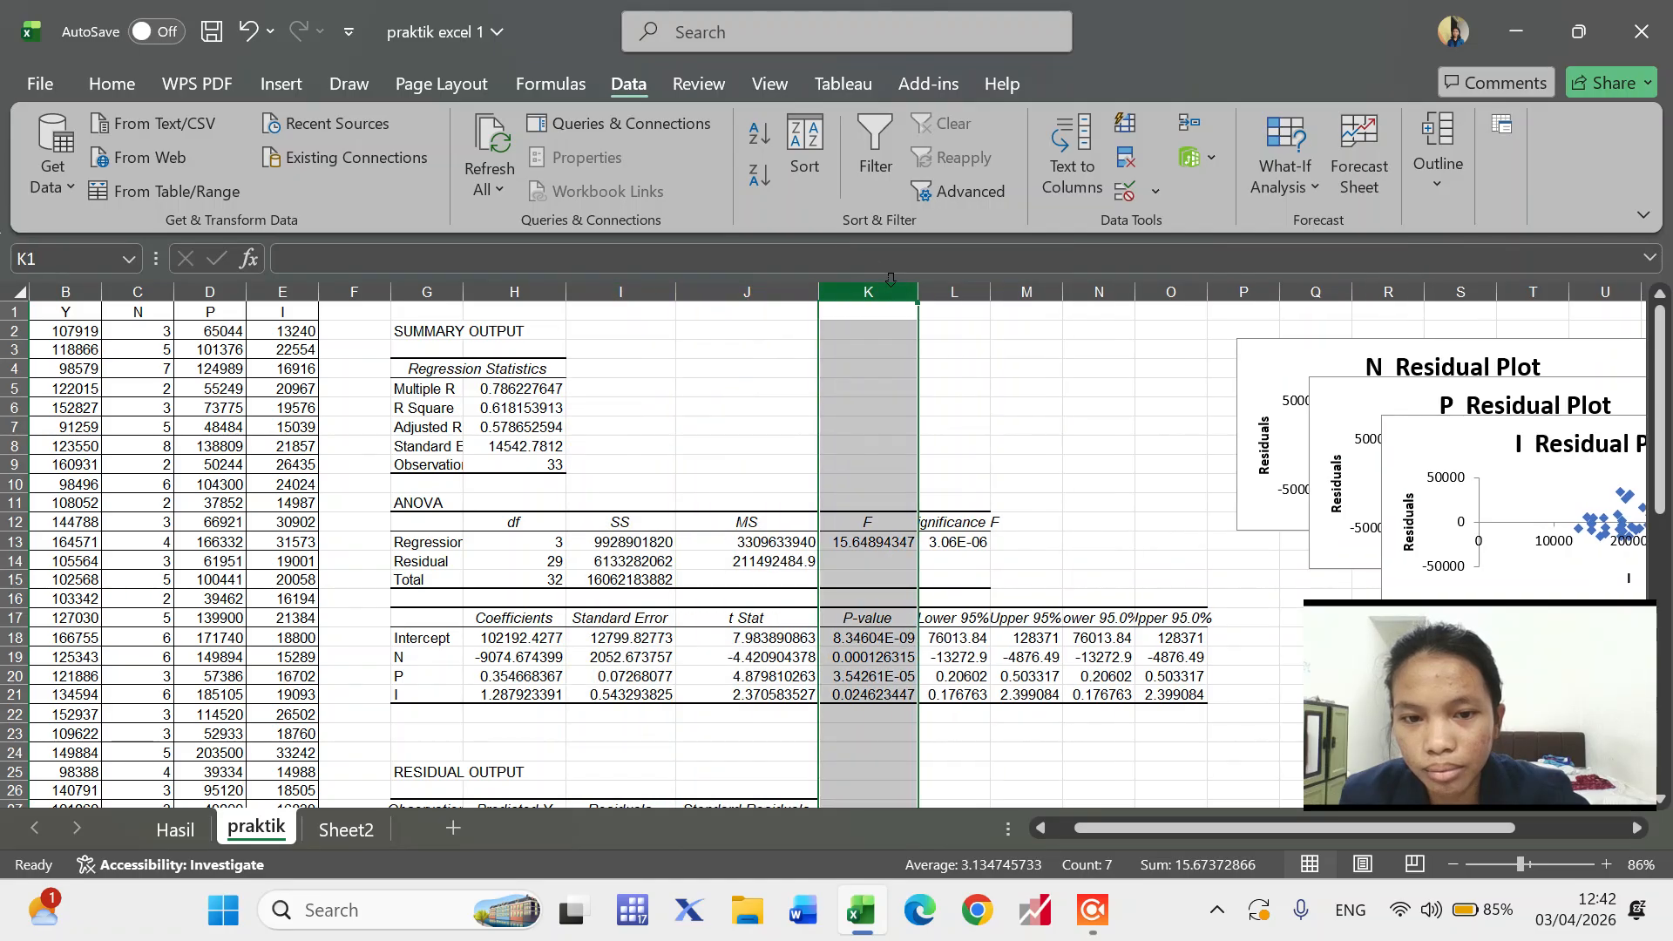
scroll(606, 295, right, 5)
double_click(557, 288)
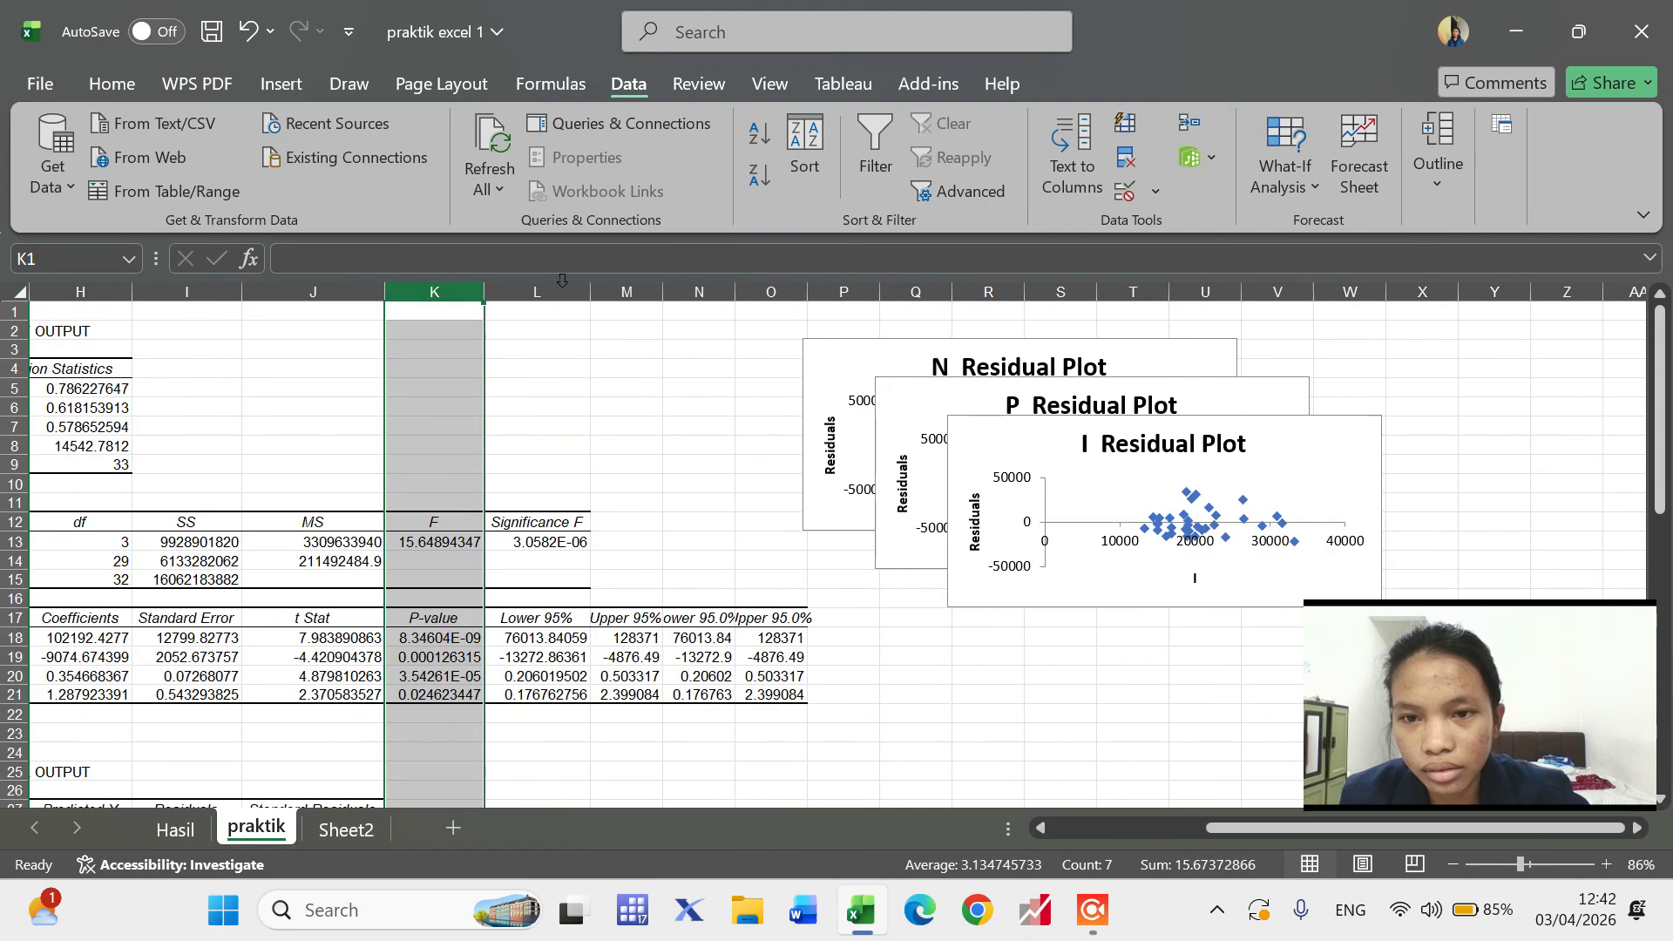
double_click(663, 289)
double_click(765, 288)
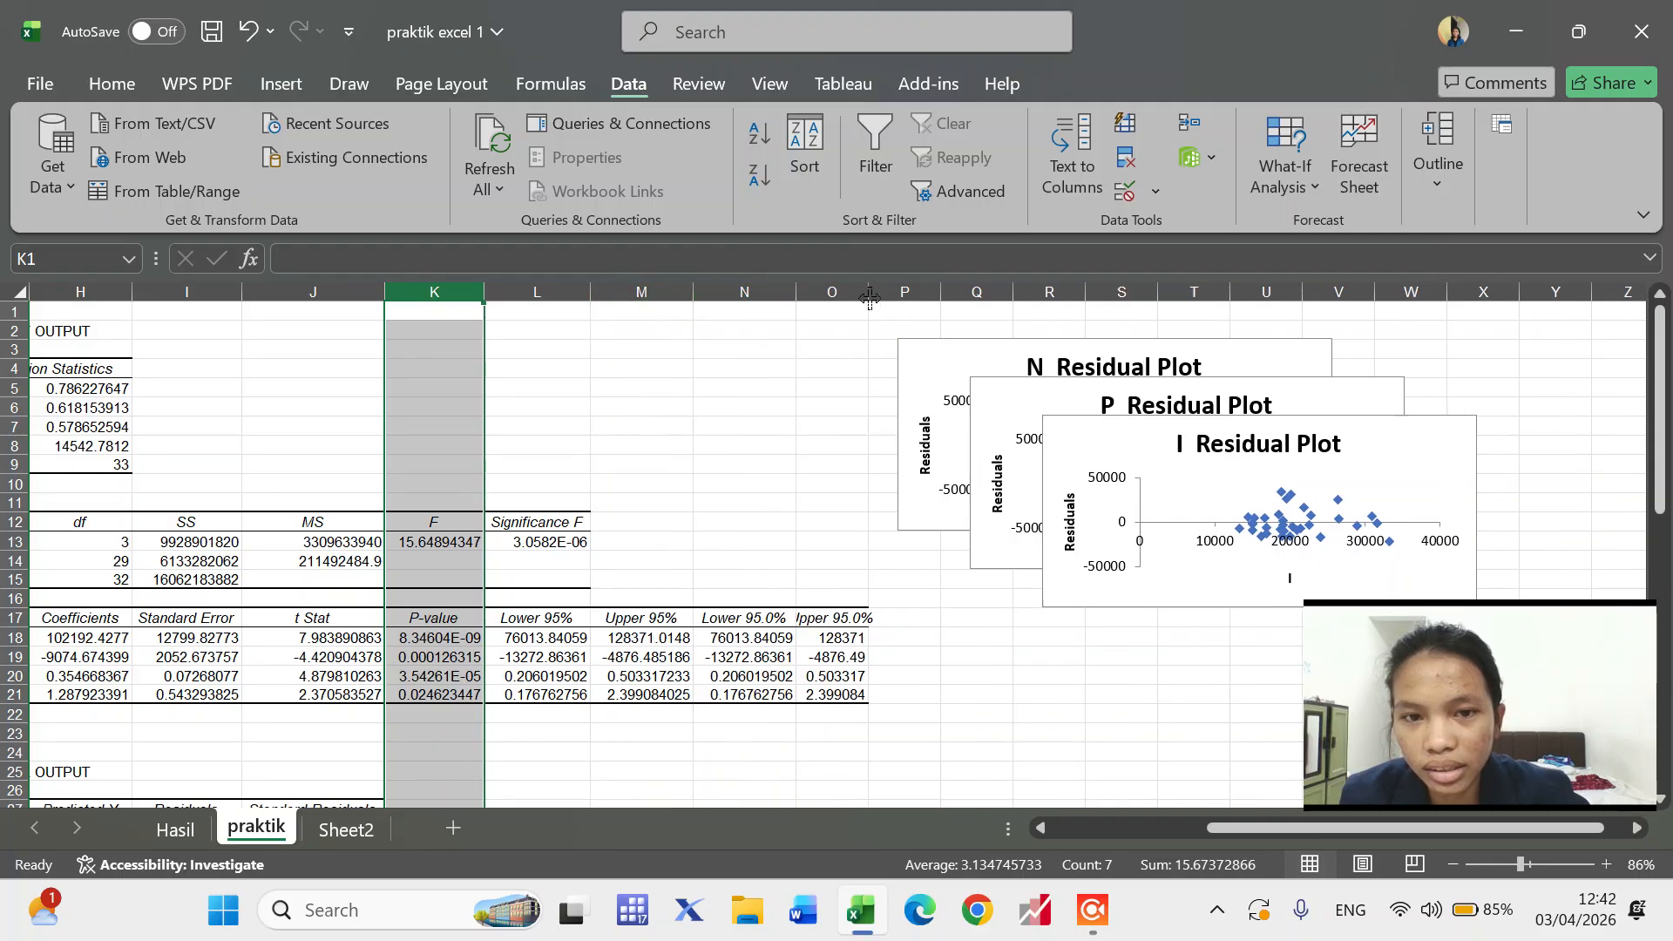
double_click(870, 298)
click(850, 544)
scroll(850, 544, left, 2)
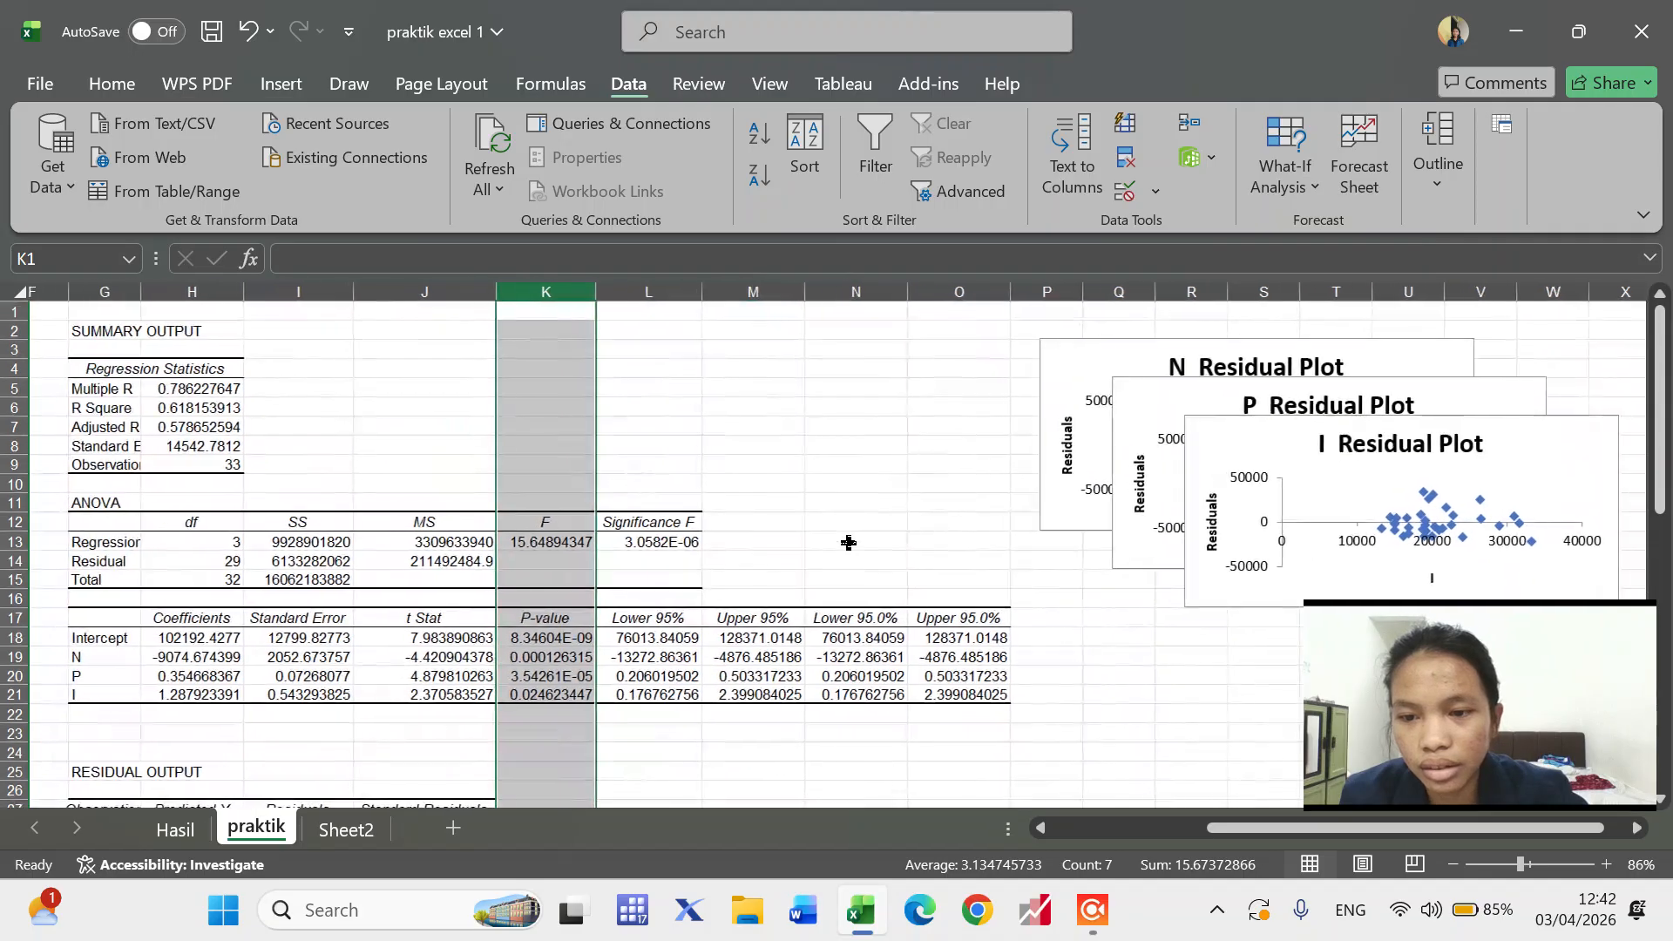
- Format the Regression Statistics values in H5:H8, from Multiple R to Standard Error, with four decimal places
drag(225, 389, 233, 448)
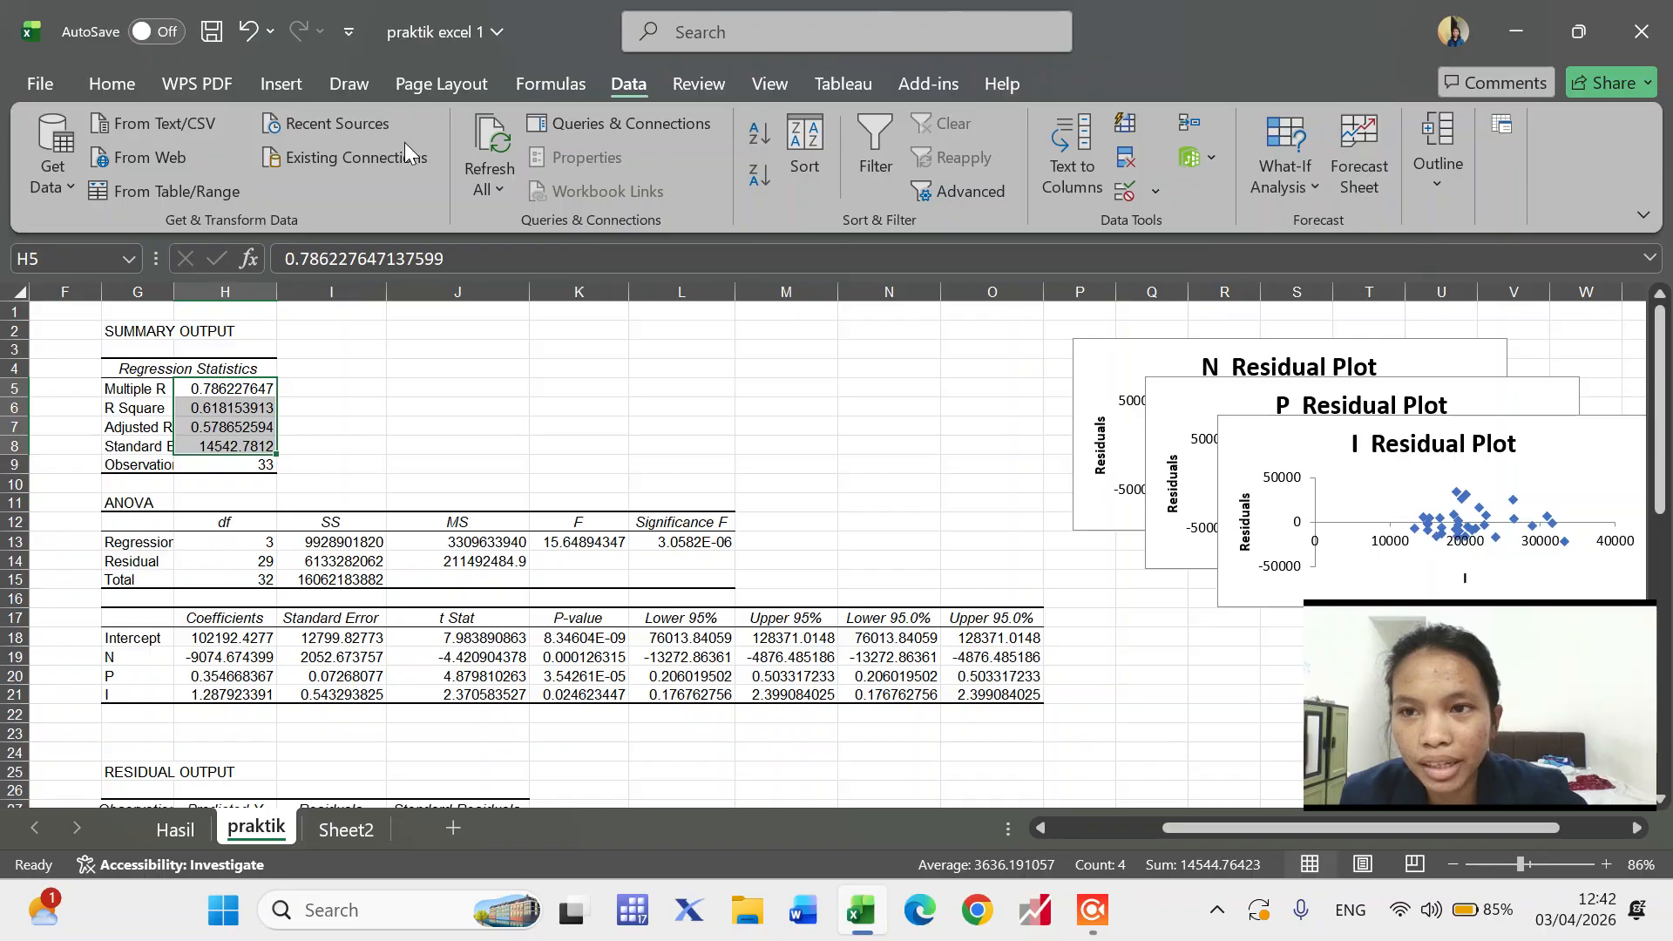
click(281, 84)
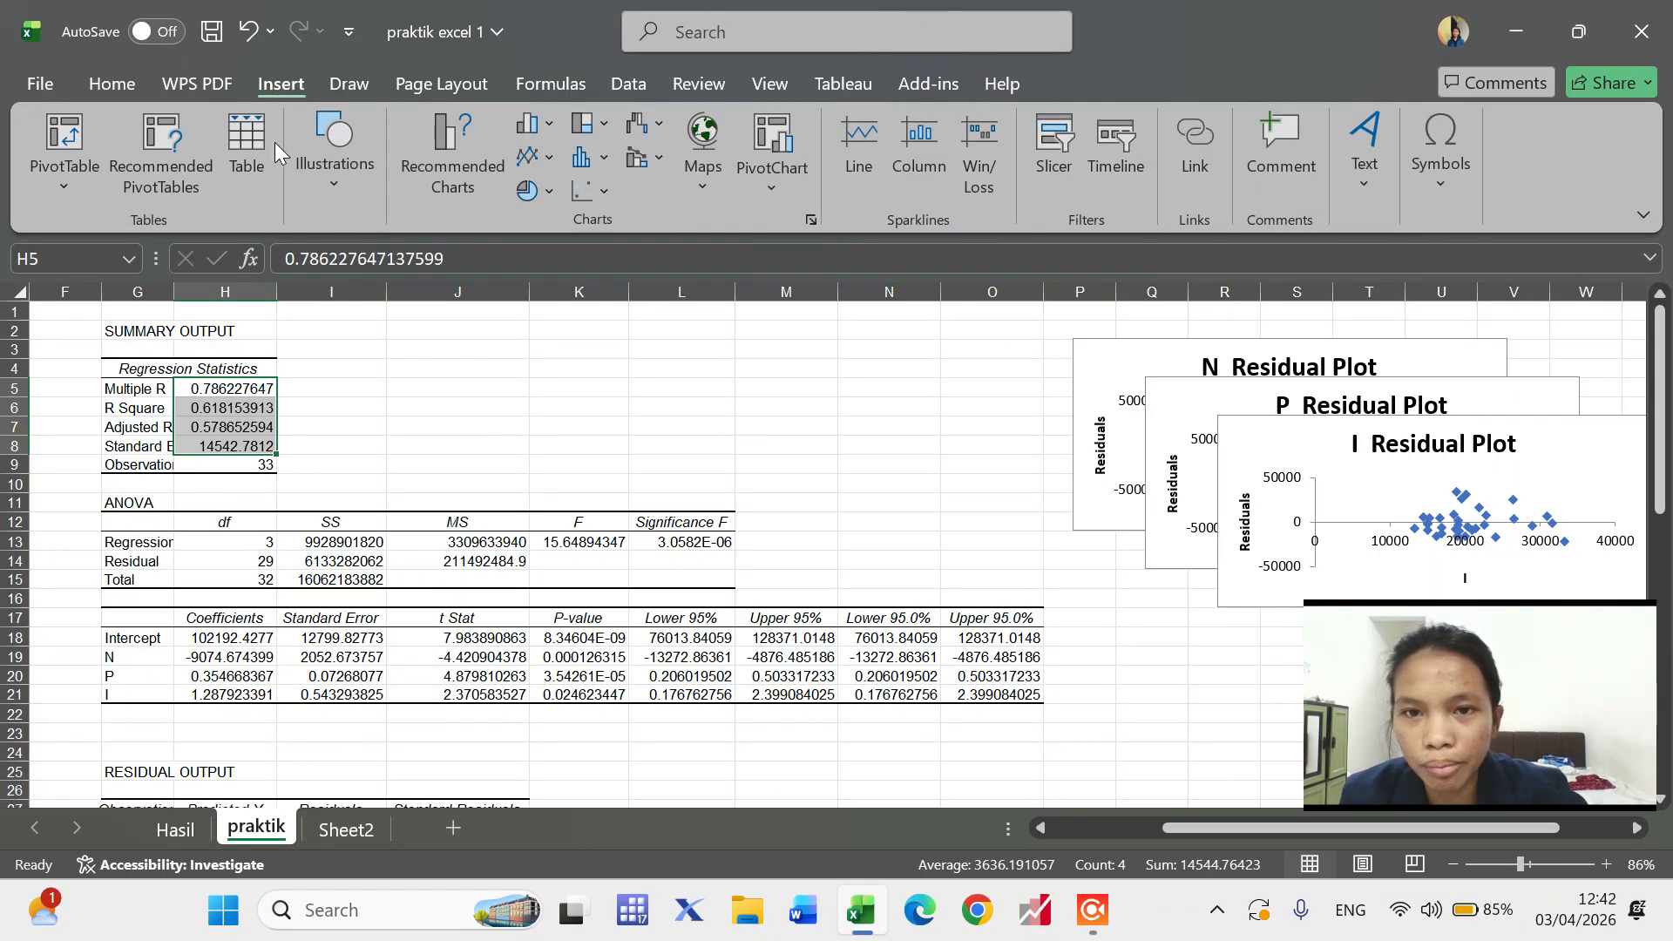
click(120, 78)
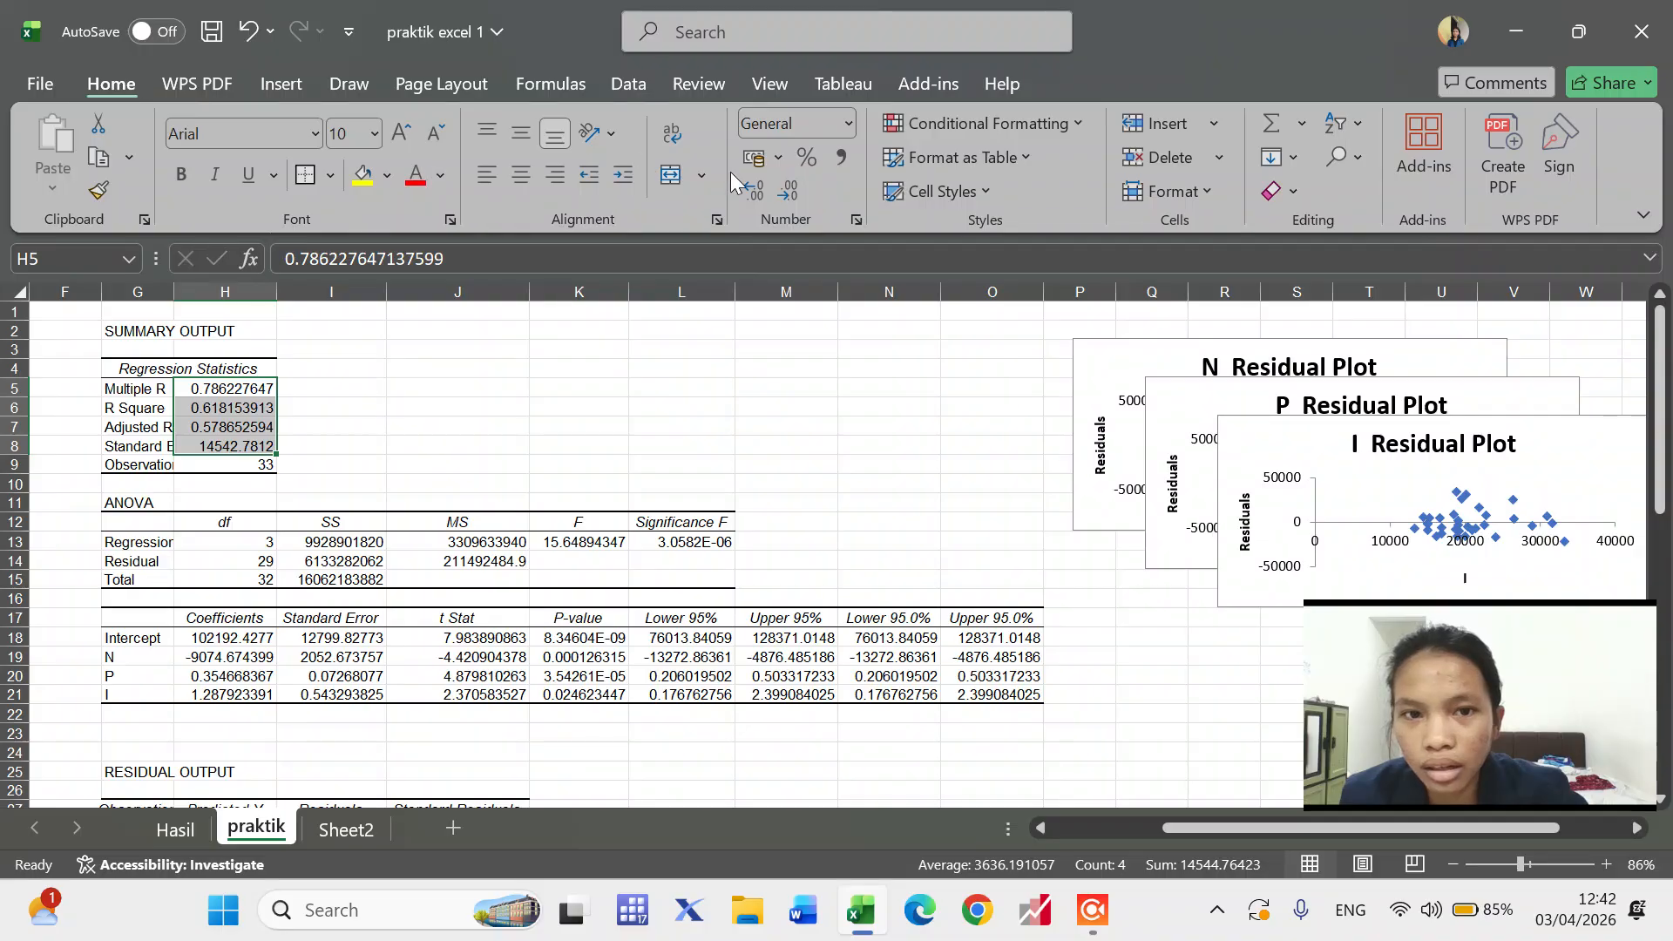
click(917, 154)
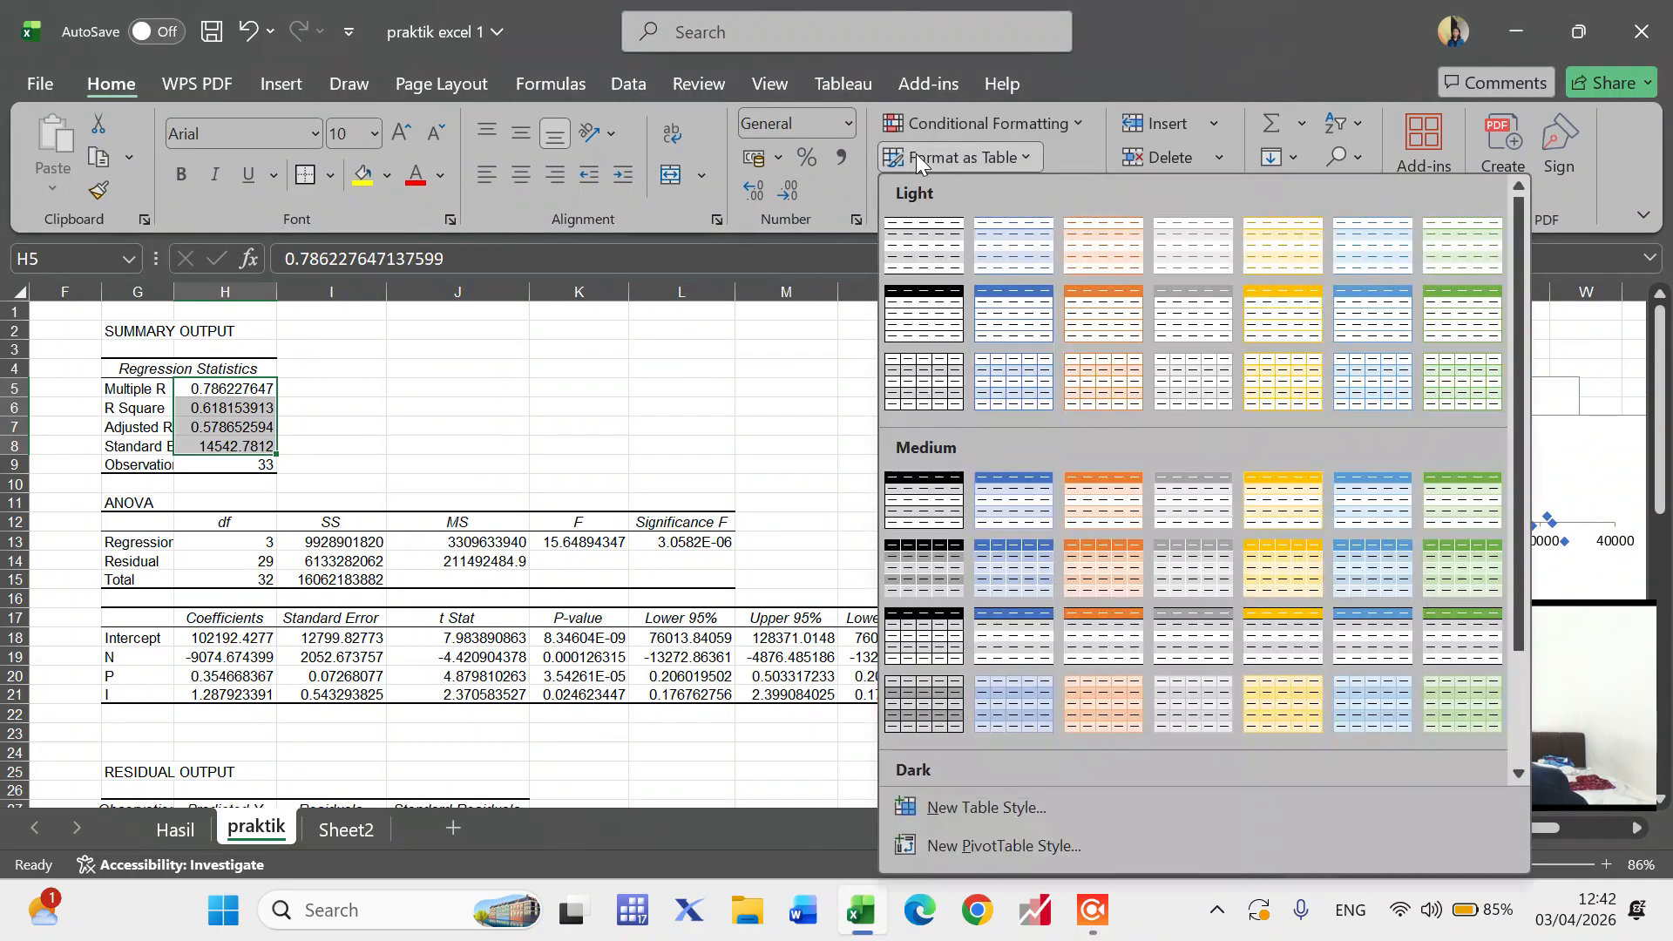
click(794, 174)
click(788, 193)
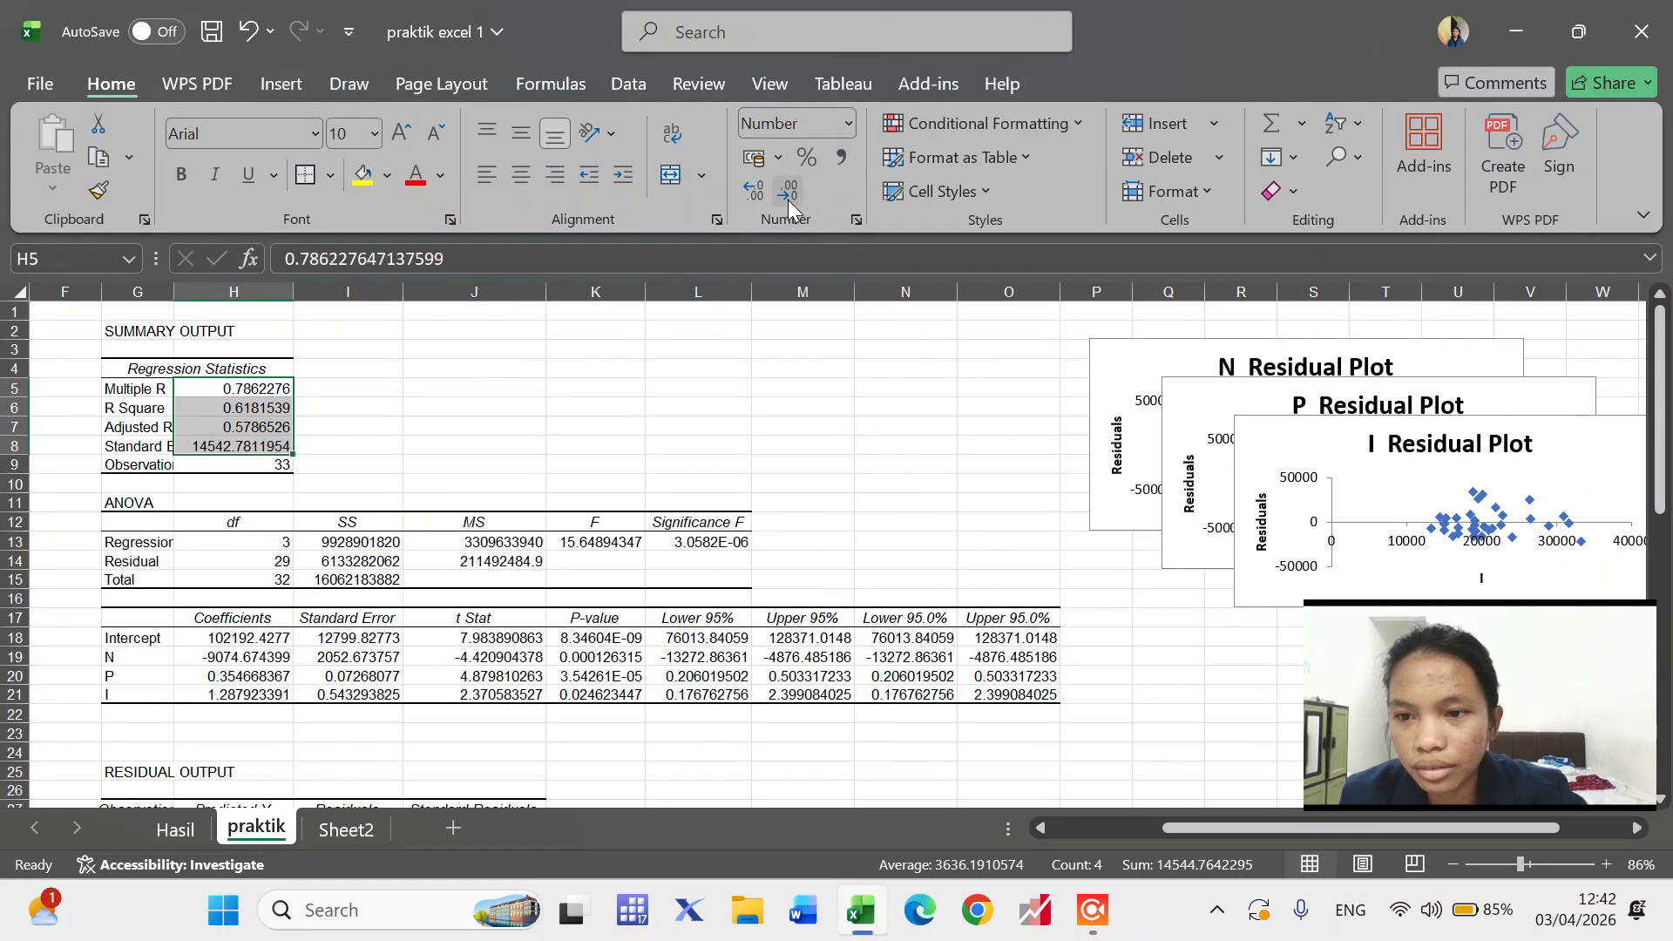
click(788, 196)
click(788, 197)
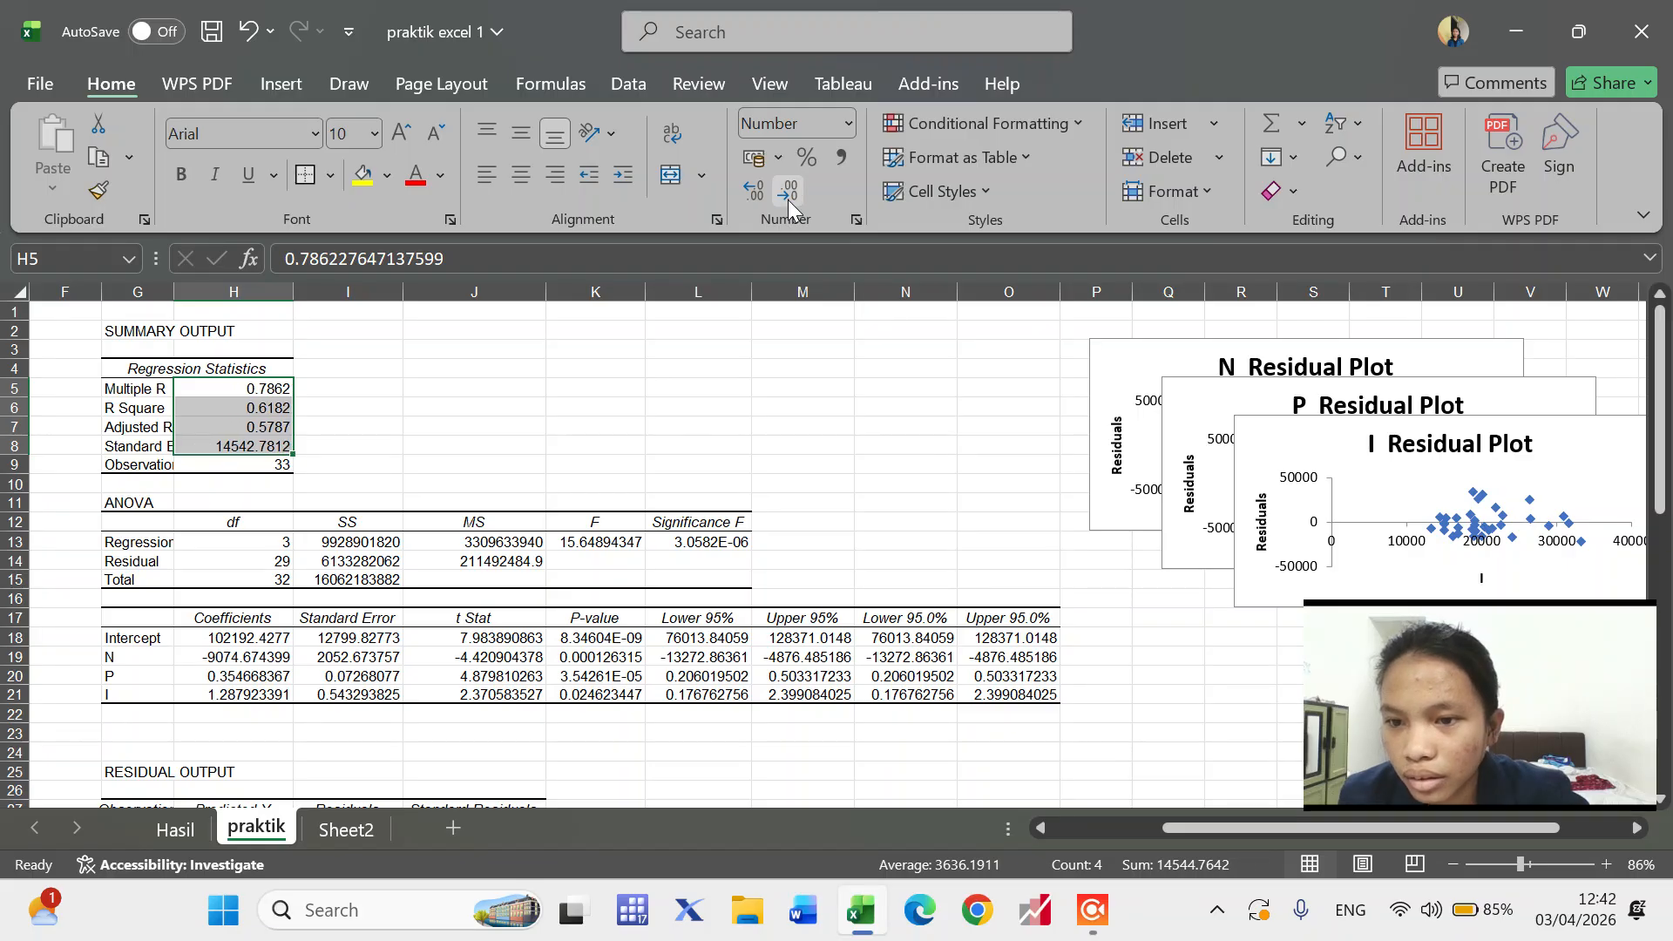
- Format the ANOVA table's SS values in I13:I15 with four decimal places
drag(329, 541, 396, 577)
click(788, 197)
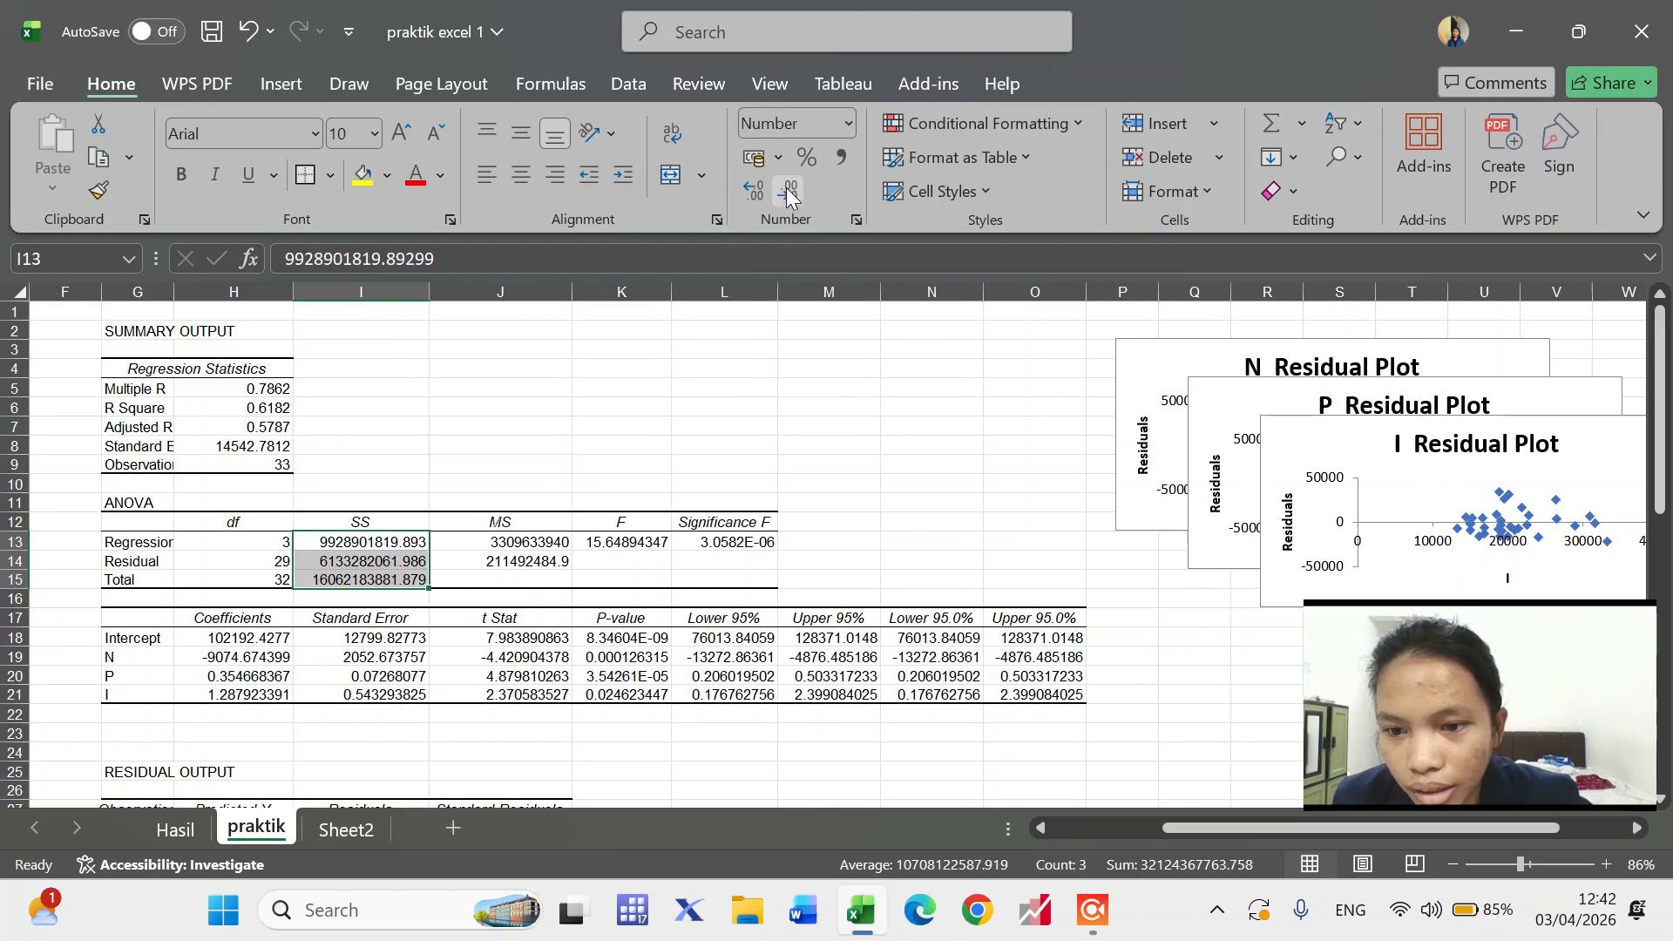
click(788, 197)
click(788, 197)
click(788, 197)
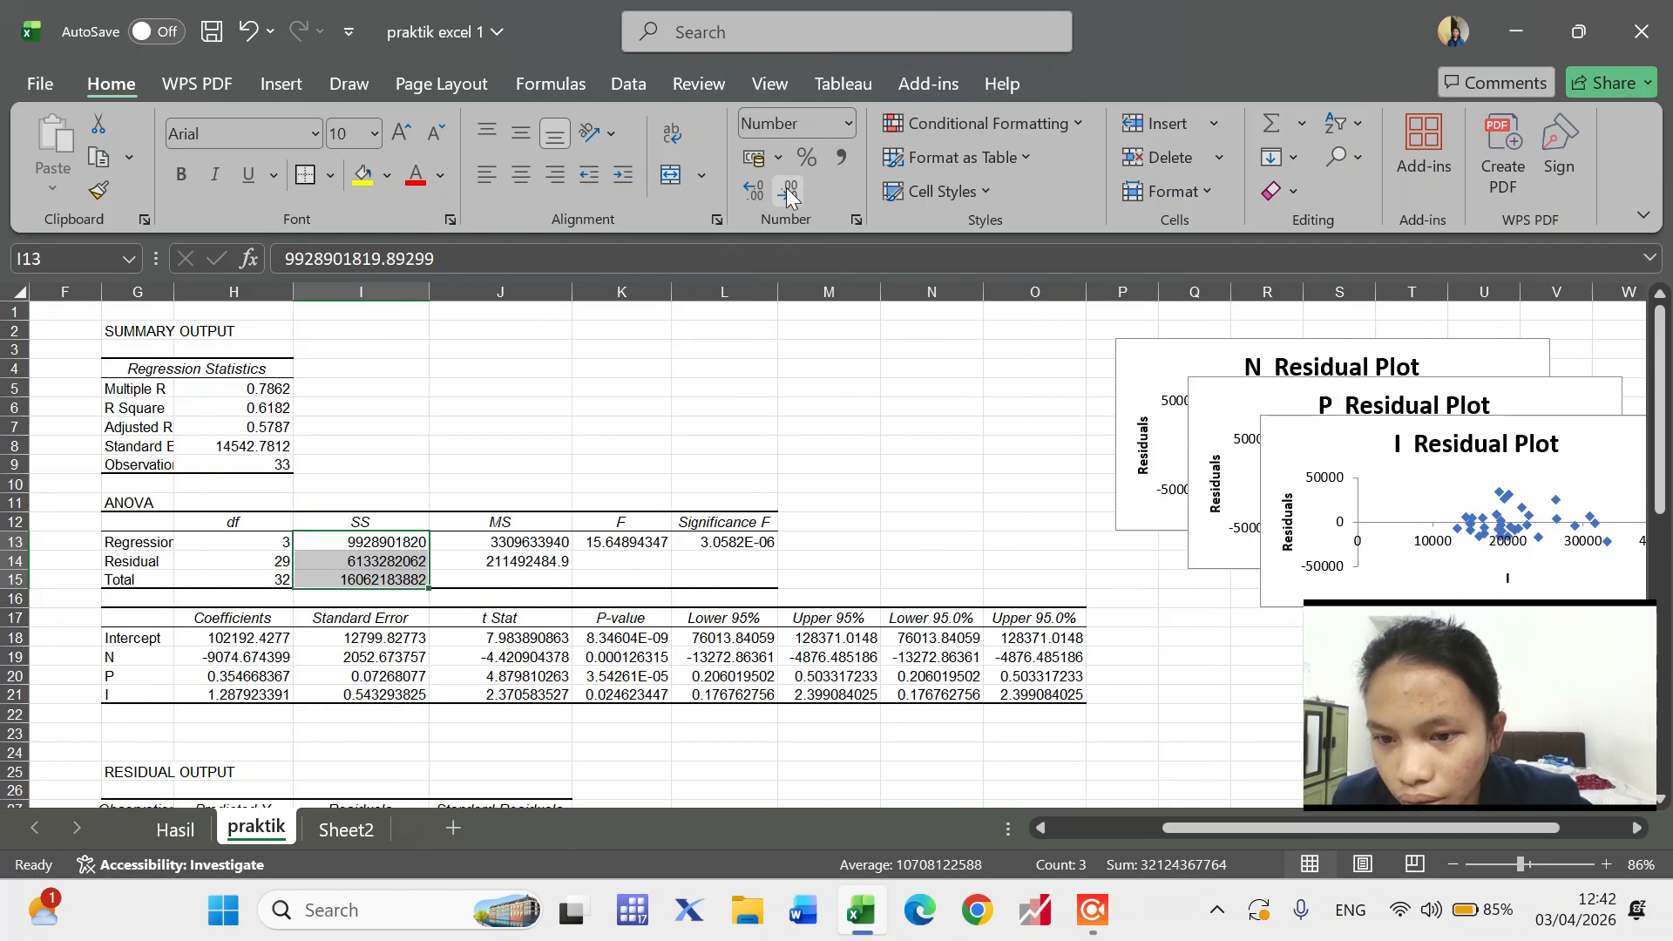
click(755, 190)
click(755, 190)
click(754, 190)
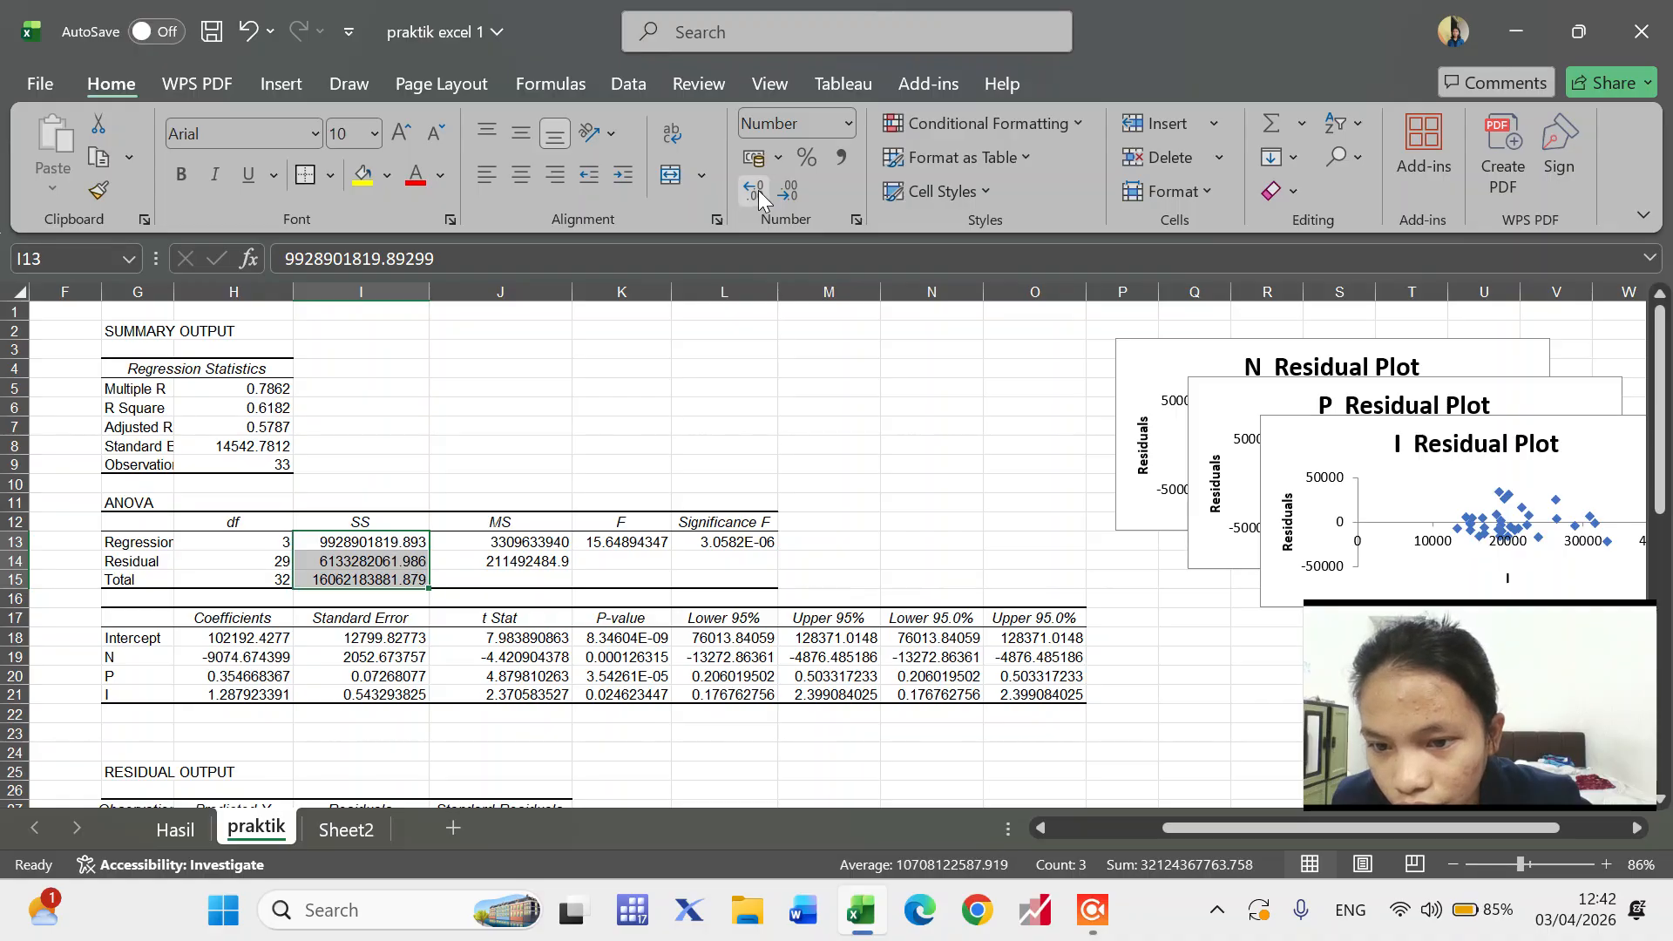
click(759, 190)
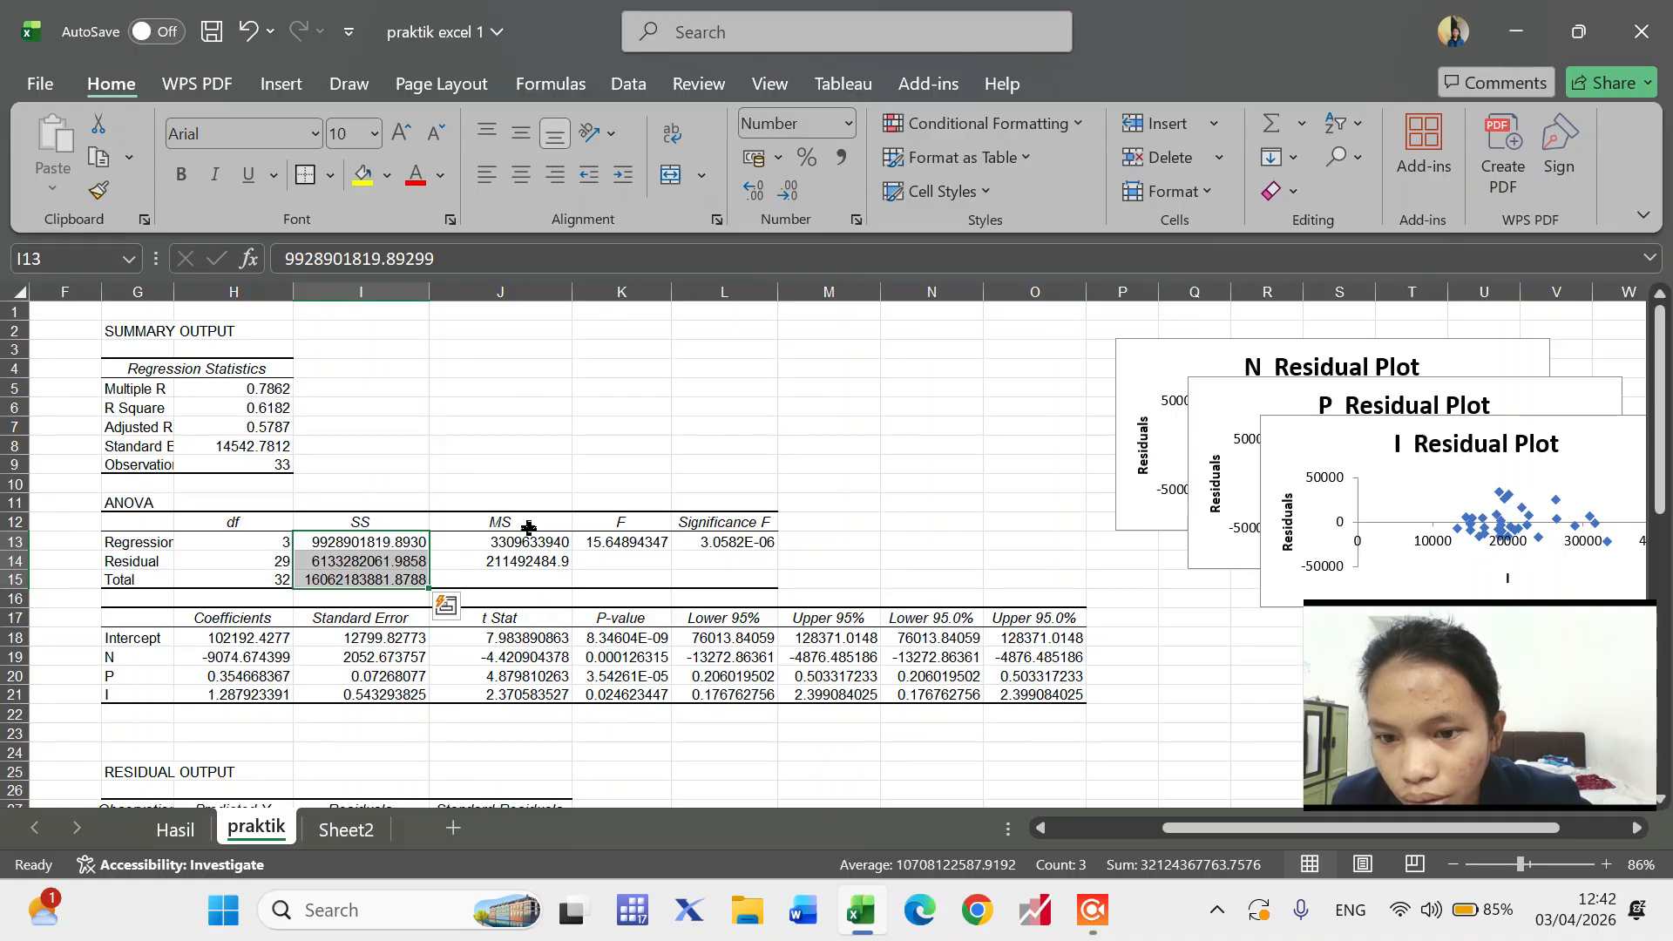
- Format the ANOVA table's F value in K13 with four decimal places
drag(520, 540, 521, 562)
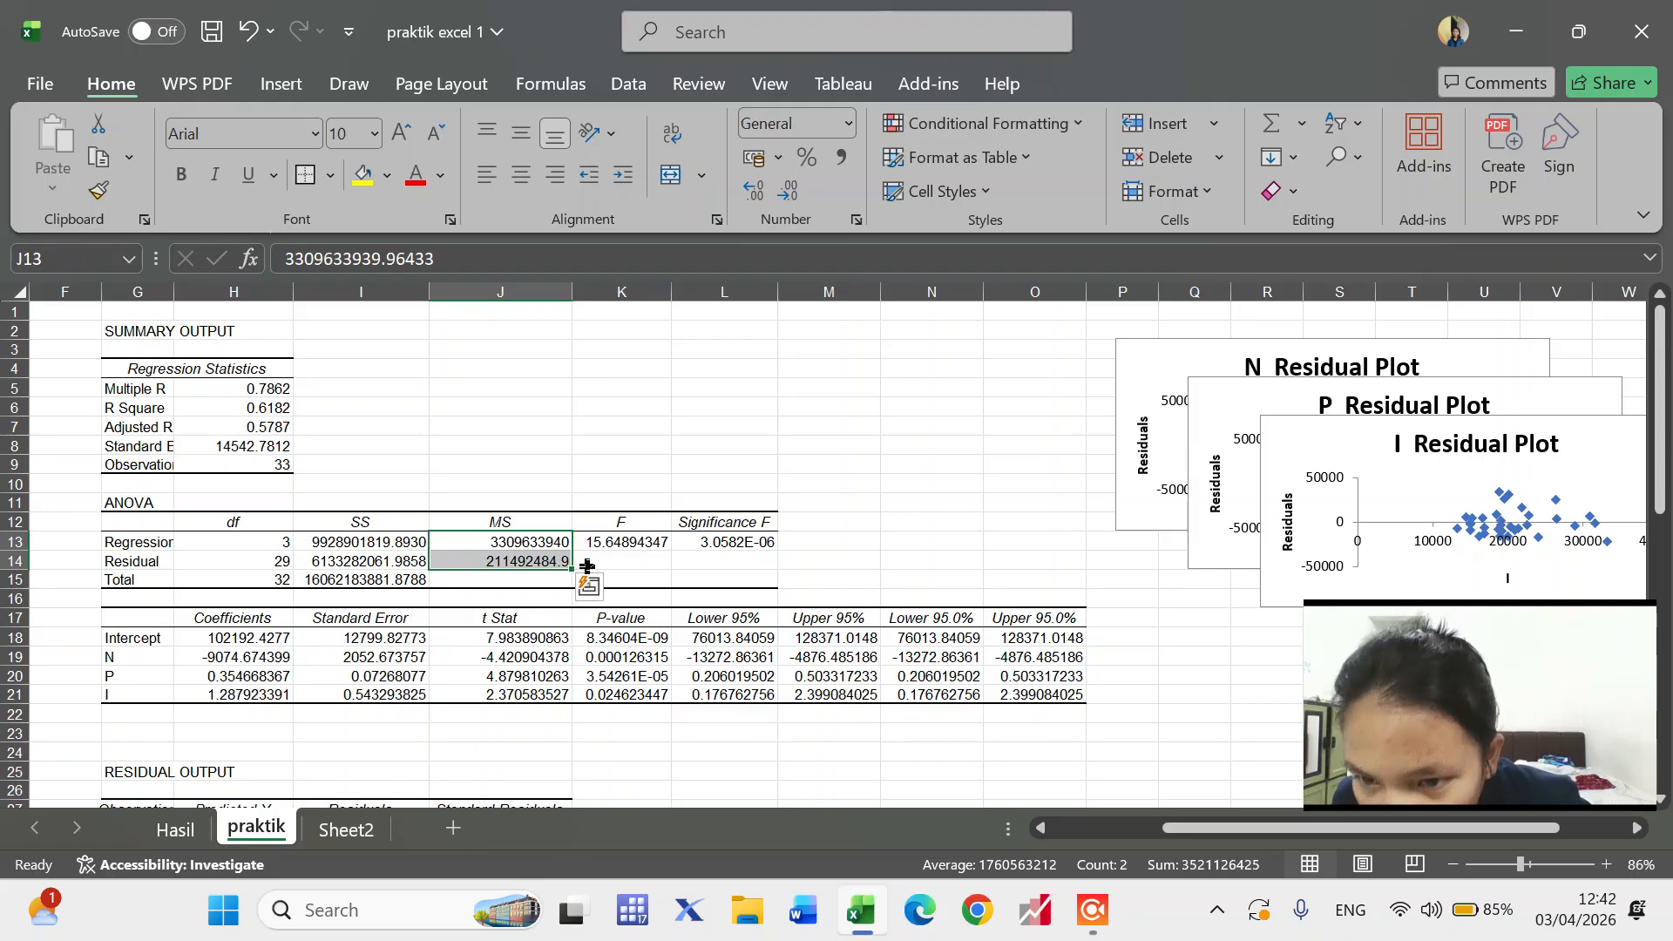
click(643, 544)
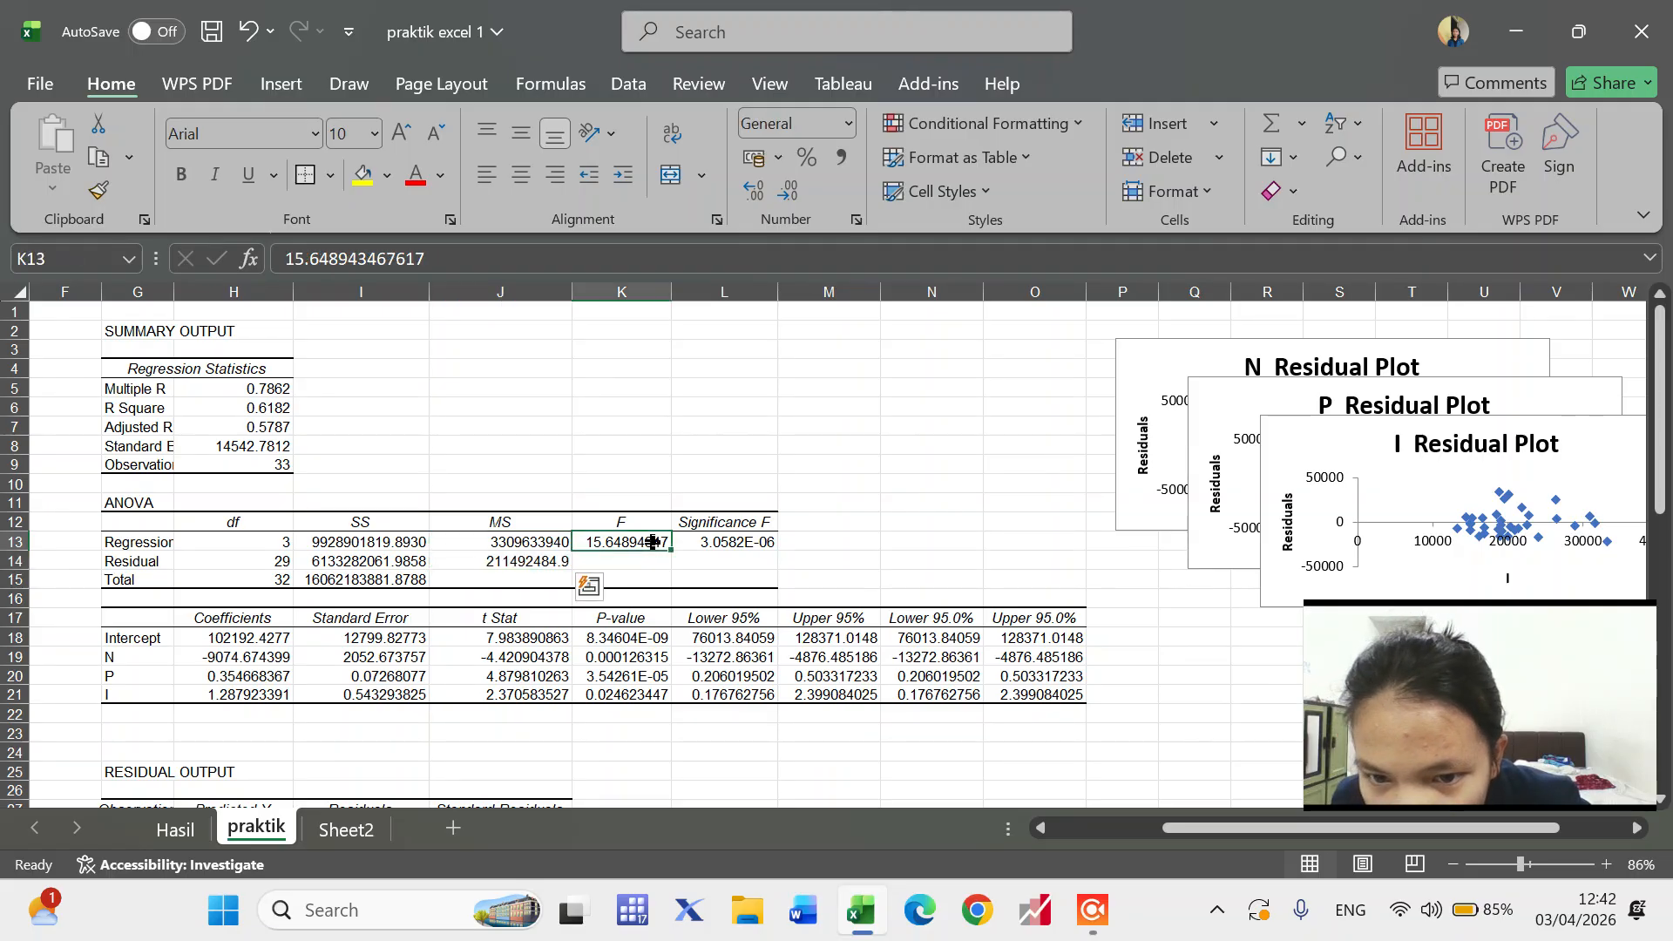
click(790, 195)
click(789, 195)
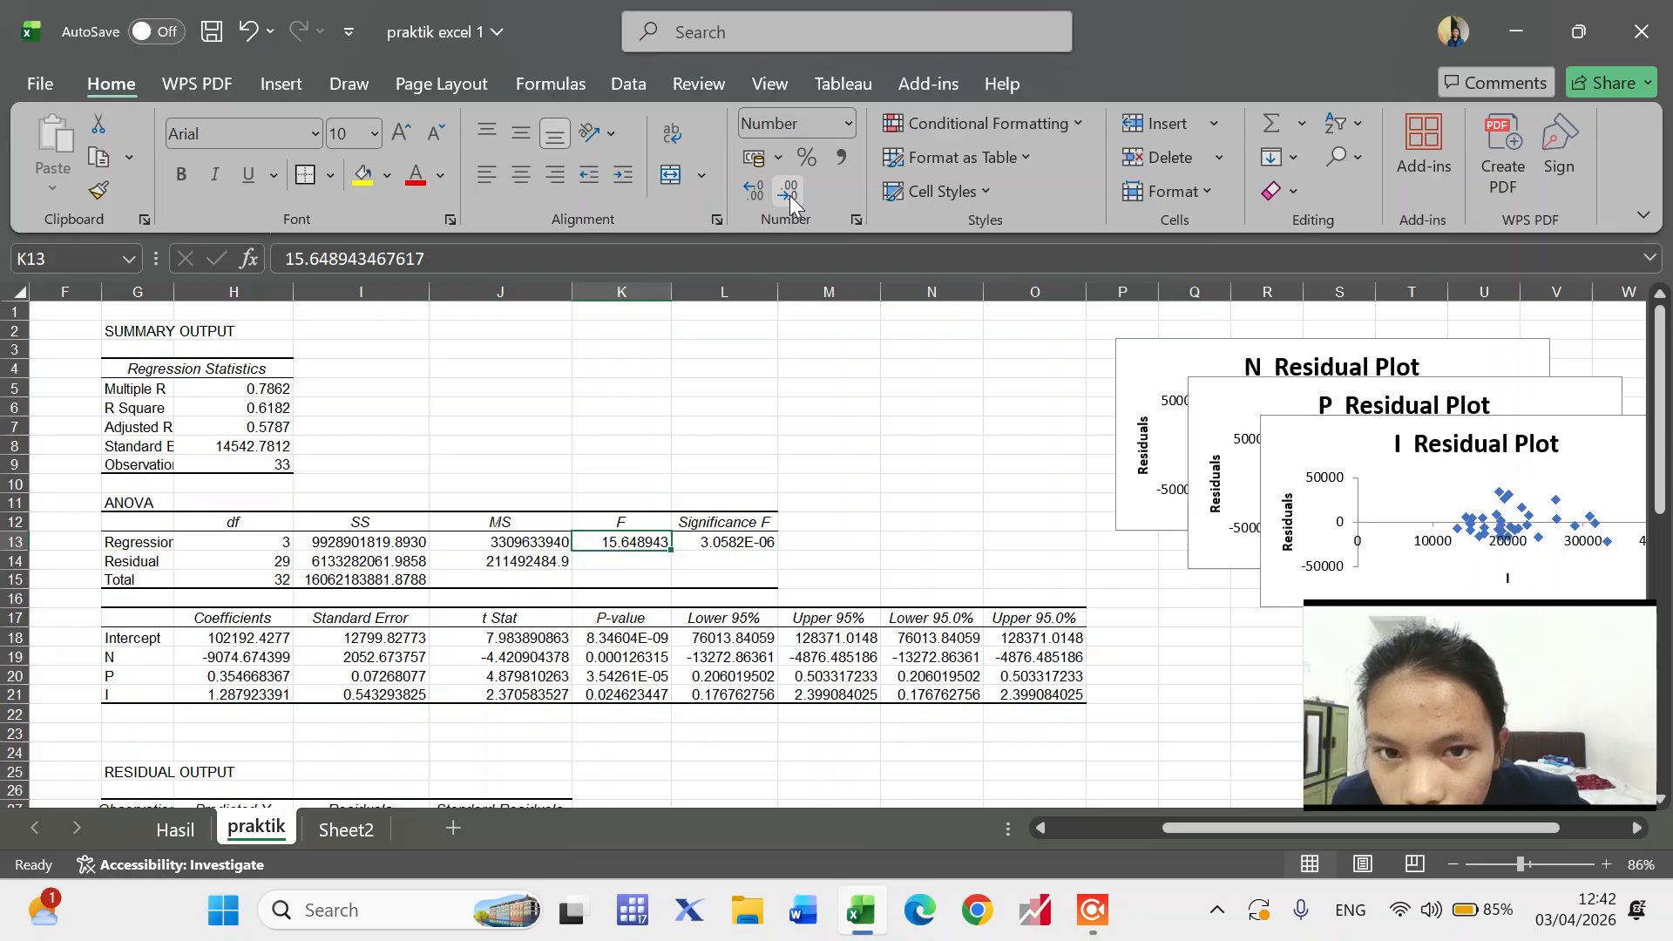
click(790, 195)
click(790, 195)
click(789, 195)
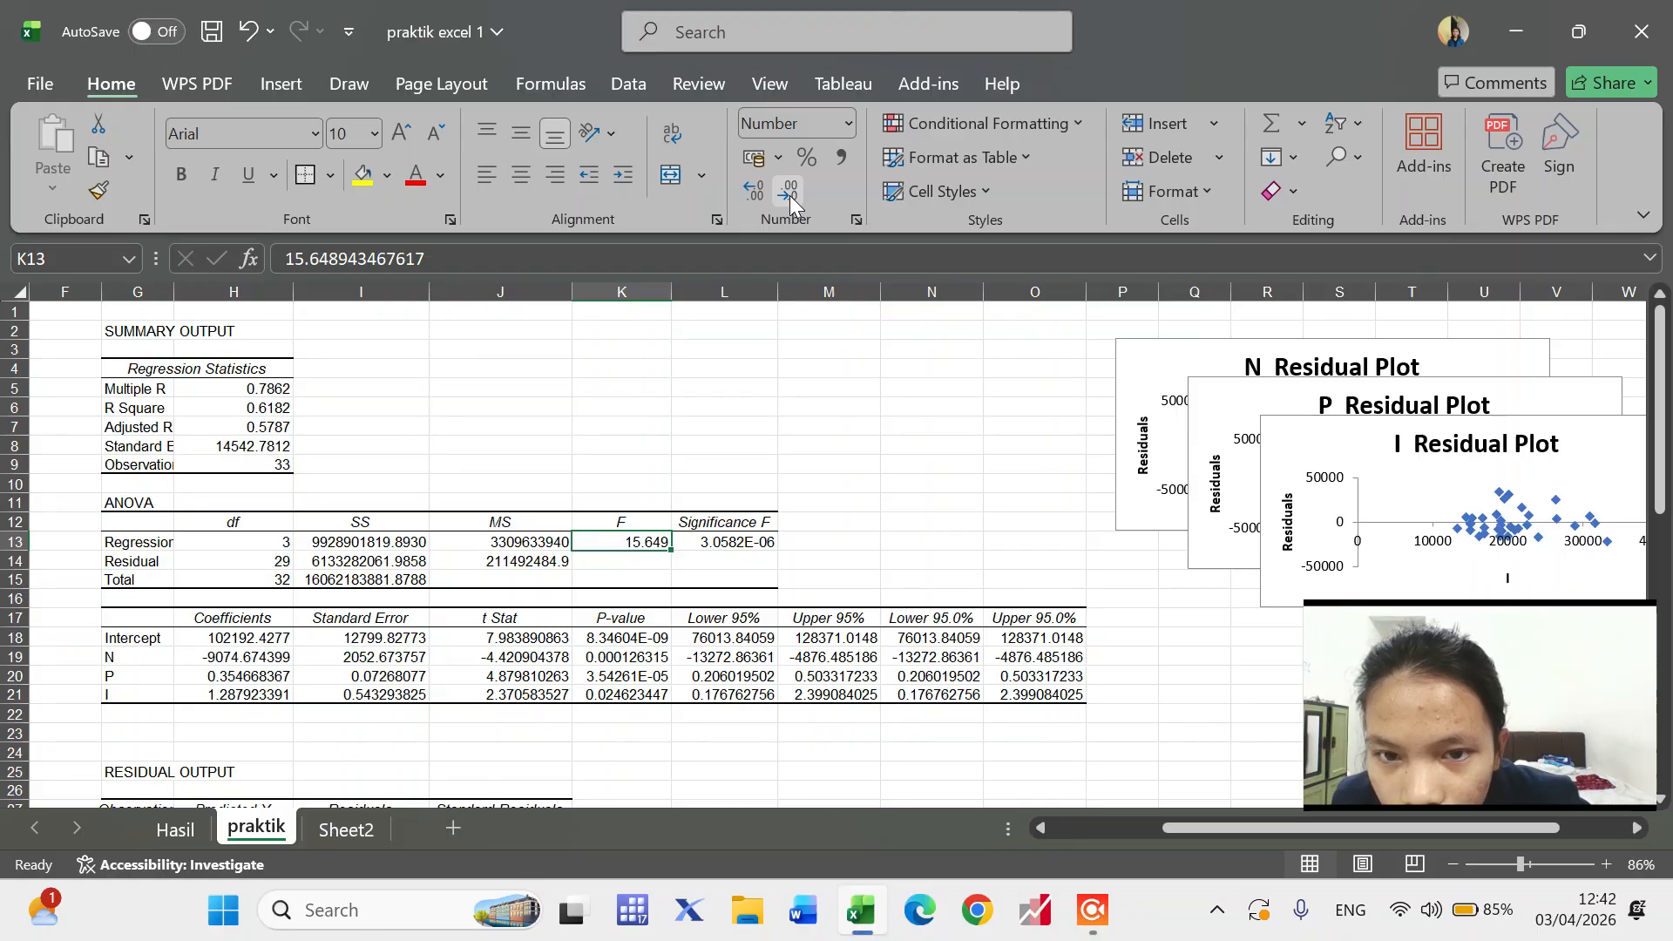
click(761, 188)
click(749, 540)
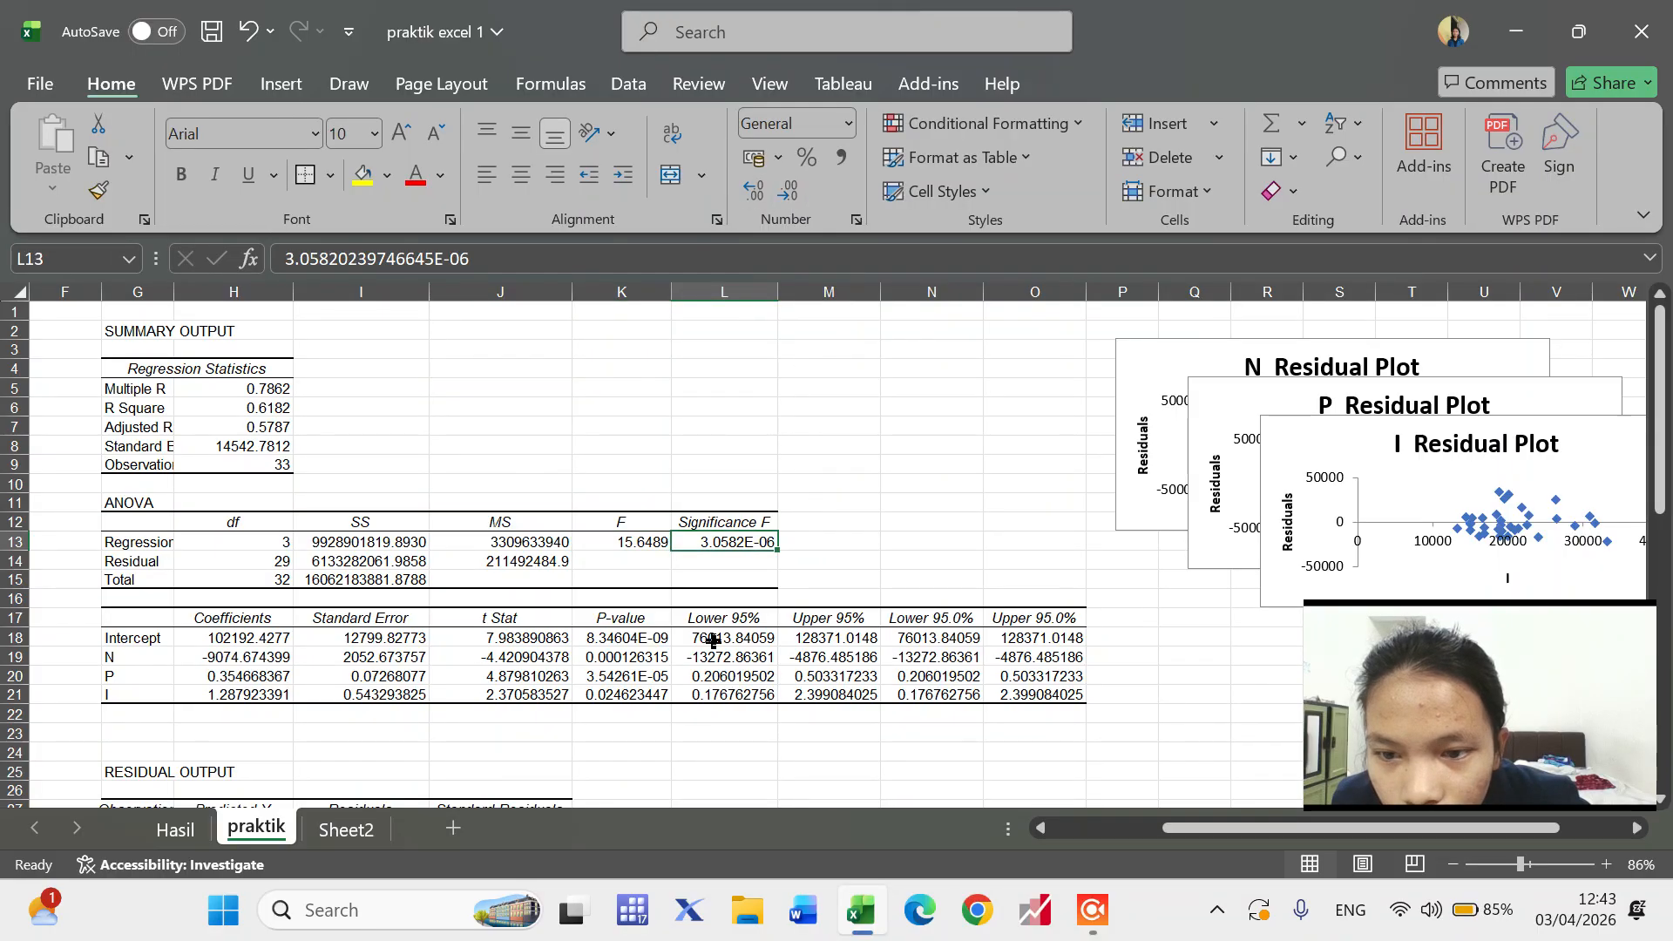
- Format the coefficients table values in H18:O21 with four decimal places
scroll(702, 649, down, 1)
scroll(702, 650, down, 3)
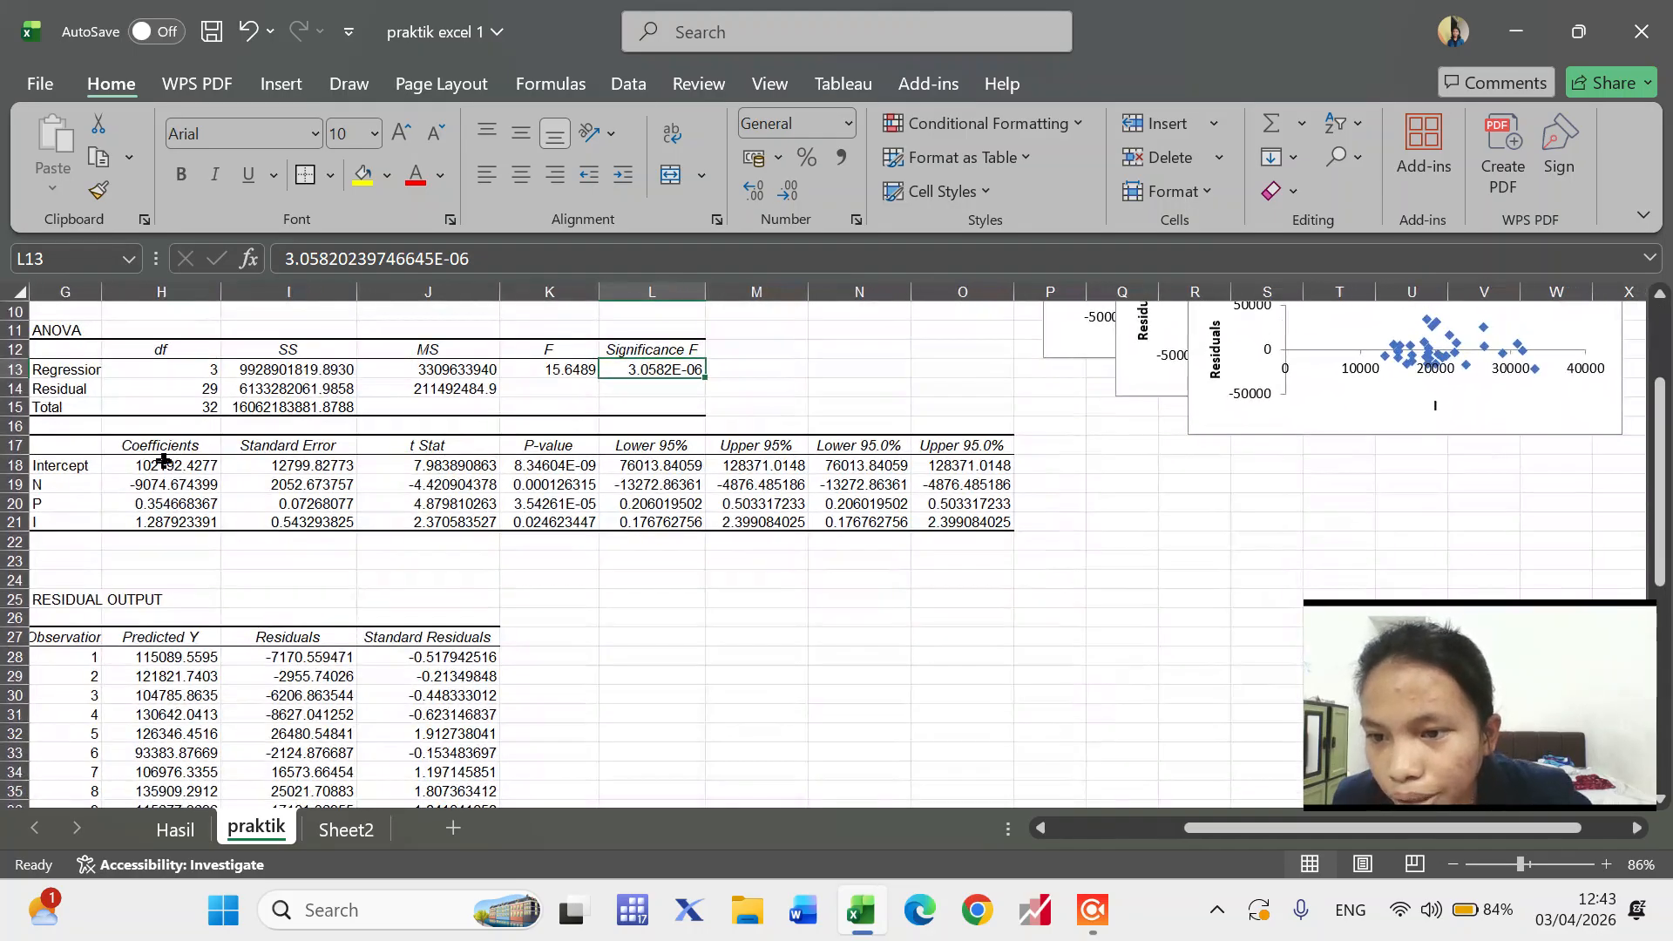
click(159, 463)
drag(159, 463, 968, 523)
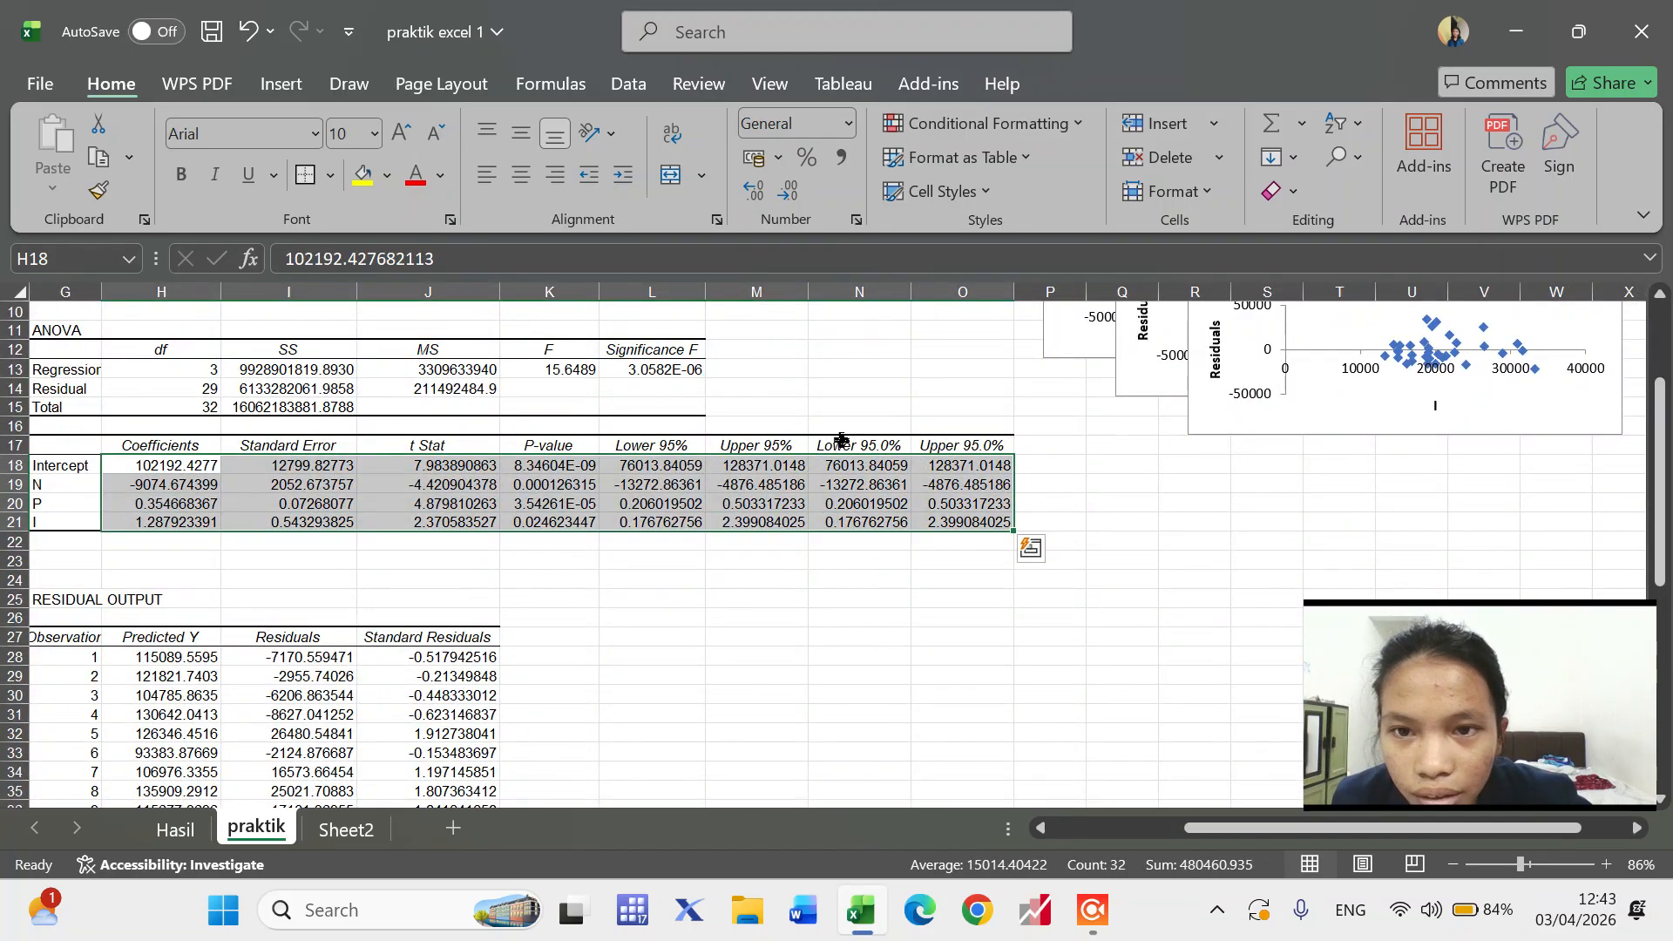
click(780, 187)
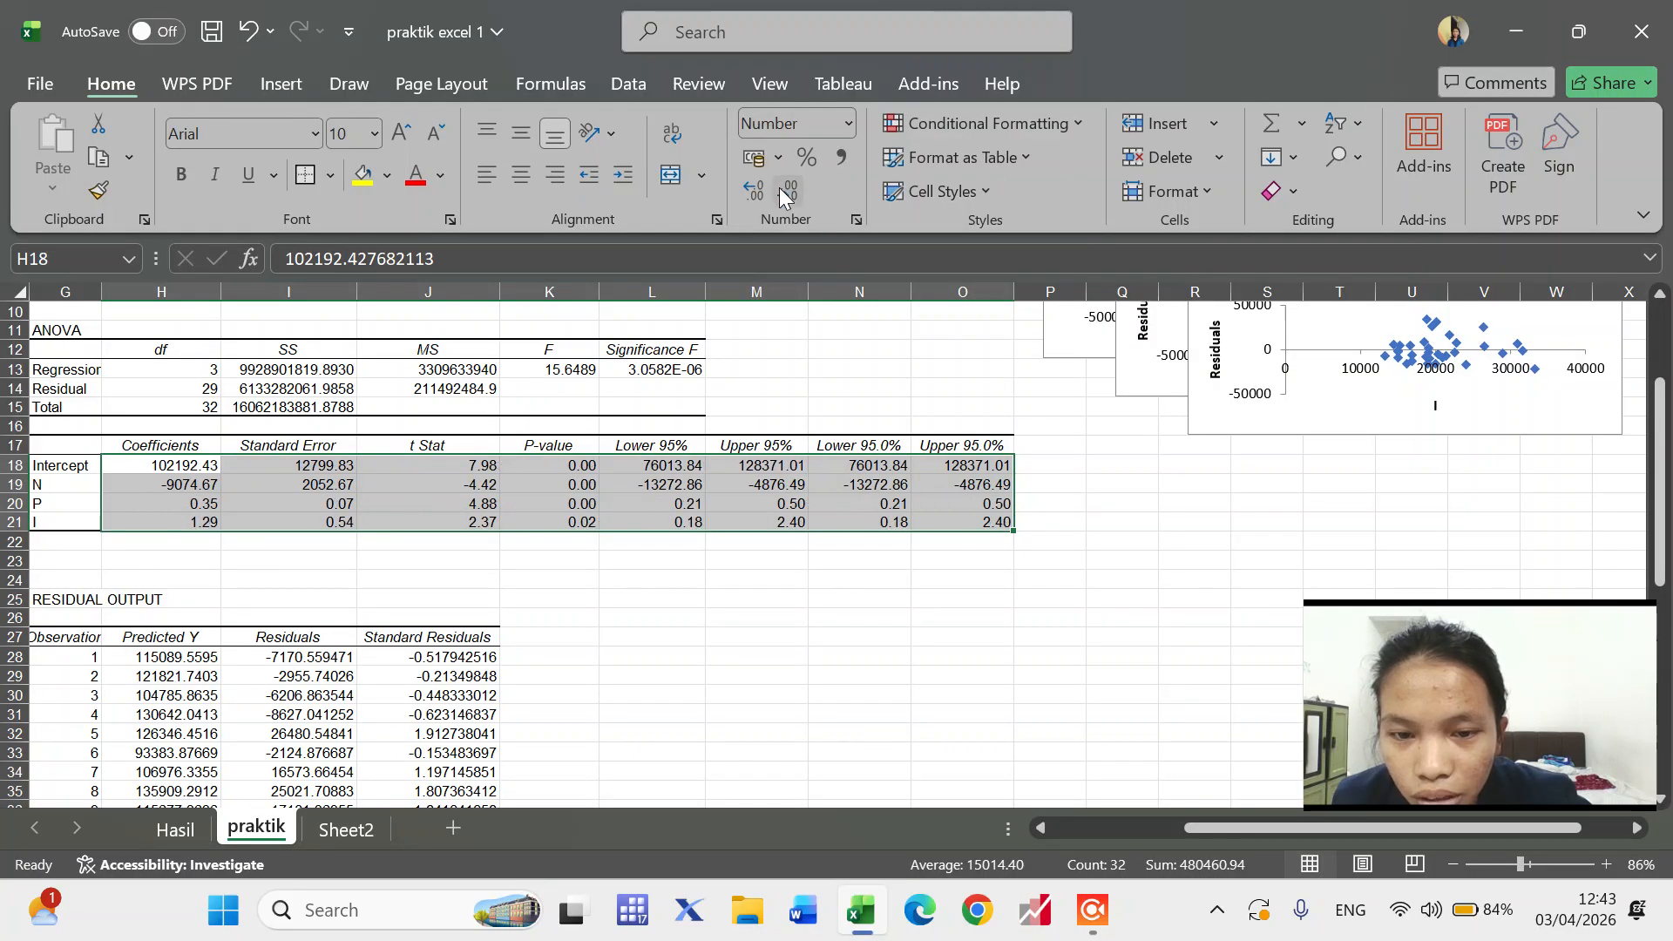
click(779, 187)
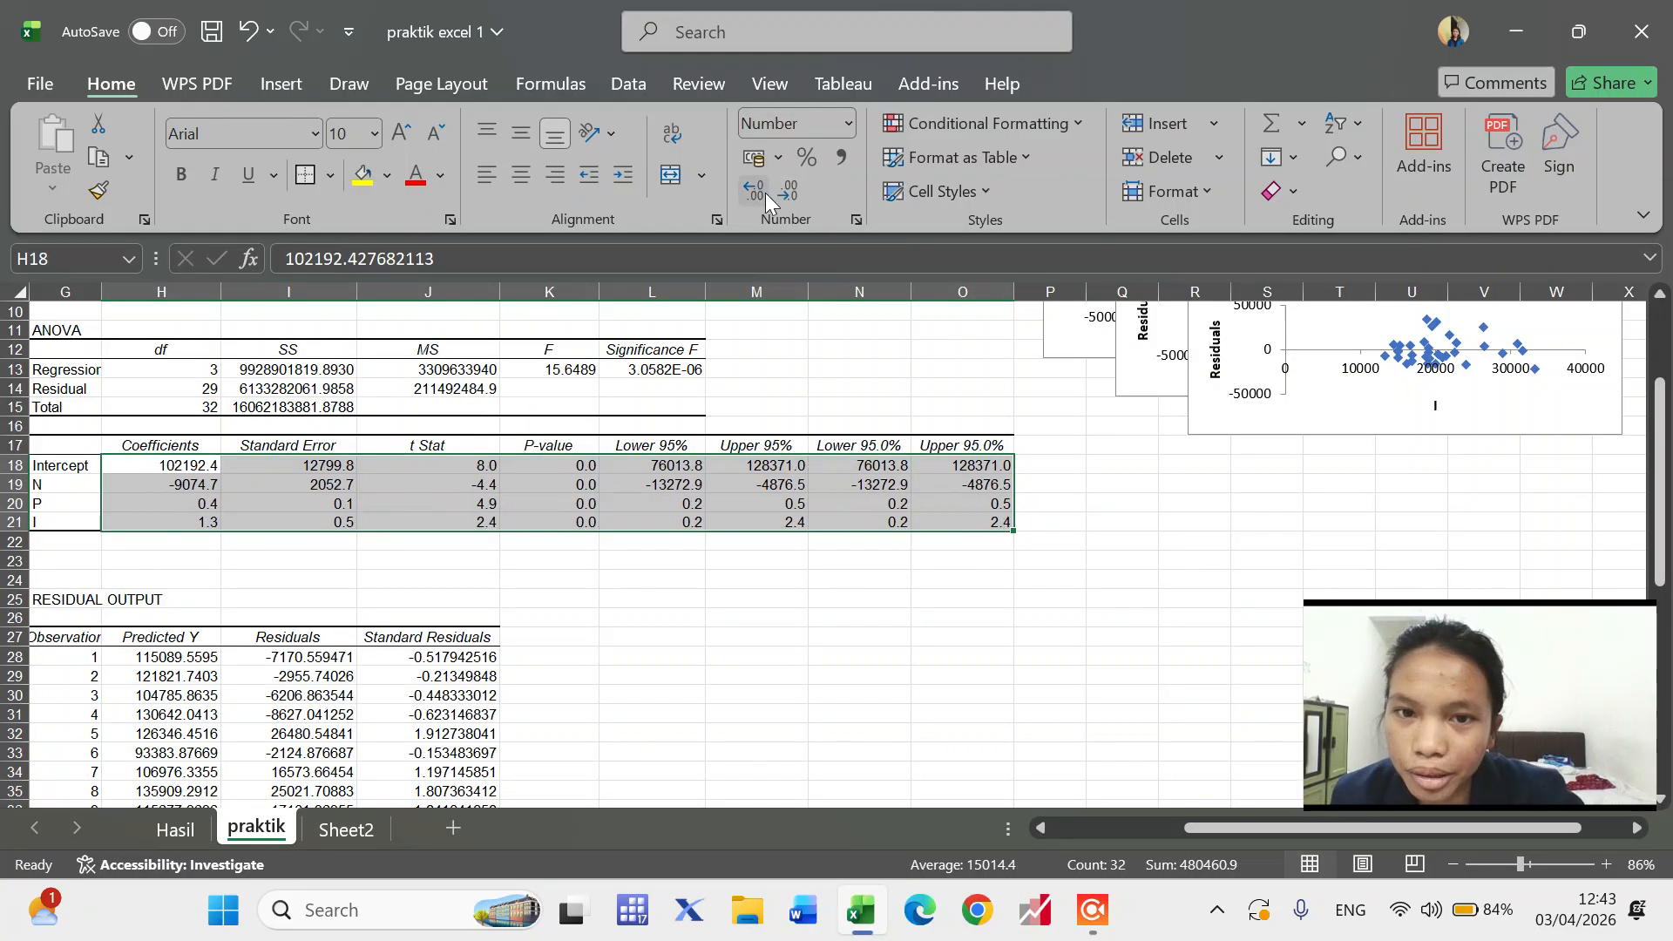
click(783, 195)
click(782, 194)
click(782, 194)
click(782, 194)
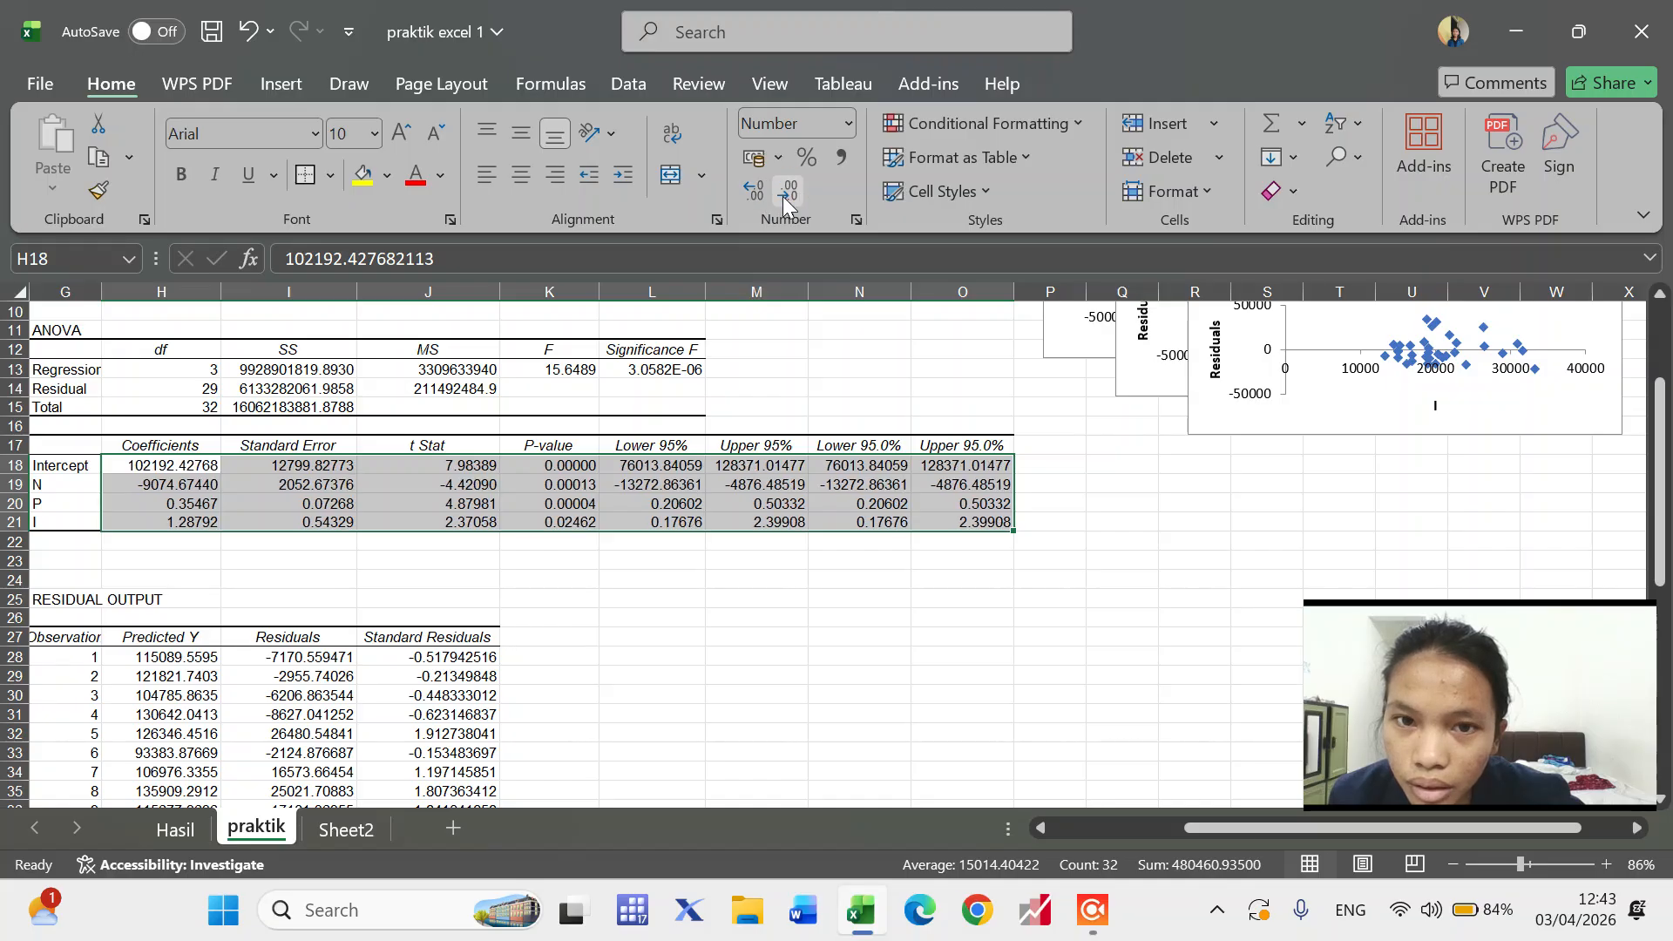
click(783, 196)
- Format the Residual Output's Predicted Y, Residuals and Standard Residuals values, from row 28 down through all 33 observations, with four decimal places
scroll(729, 526, down, 2)
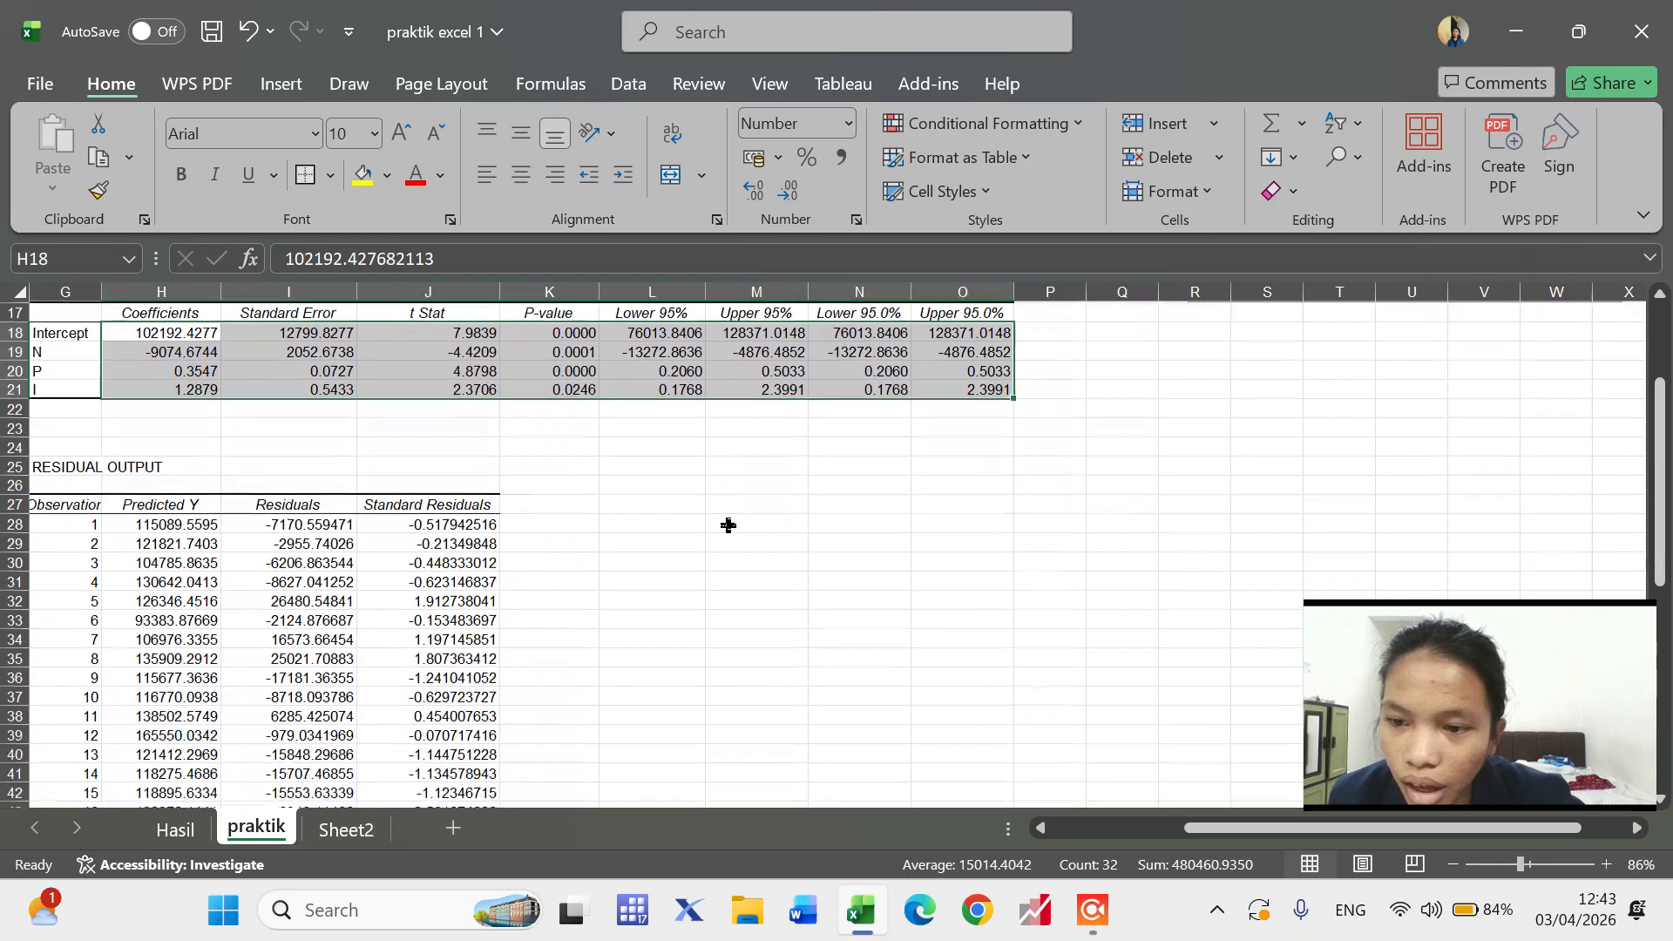
scroll(729, 526, down, 1)
click(161, 466)
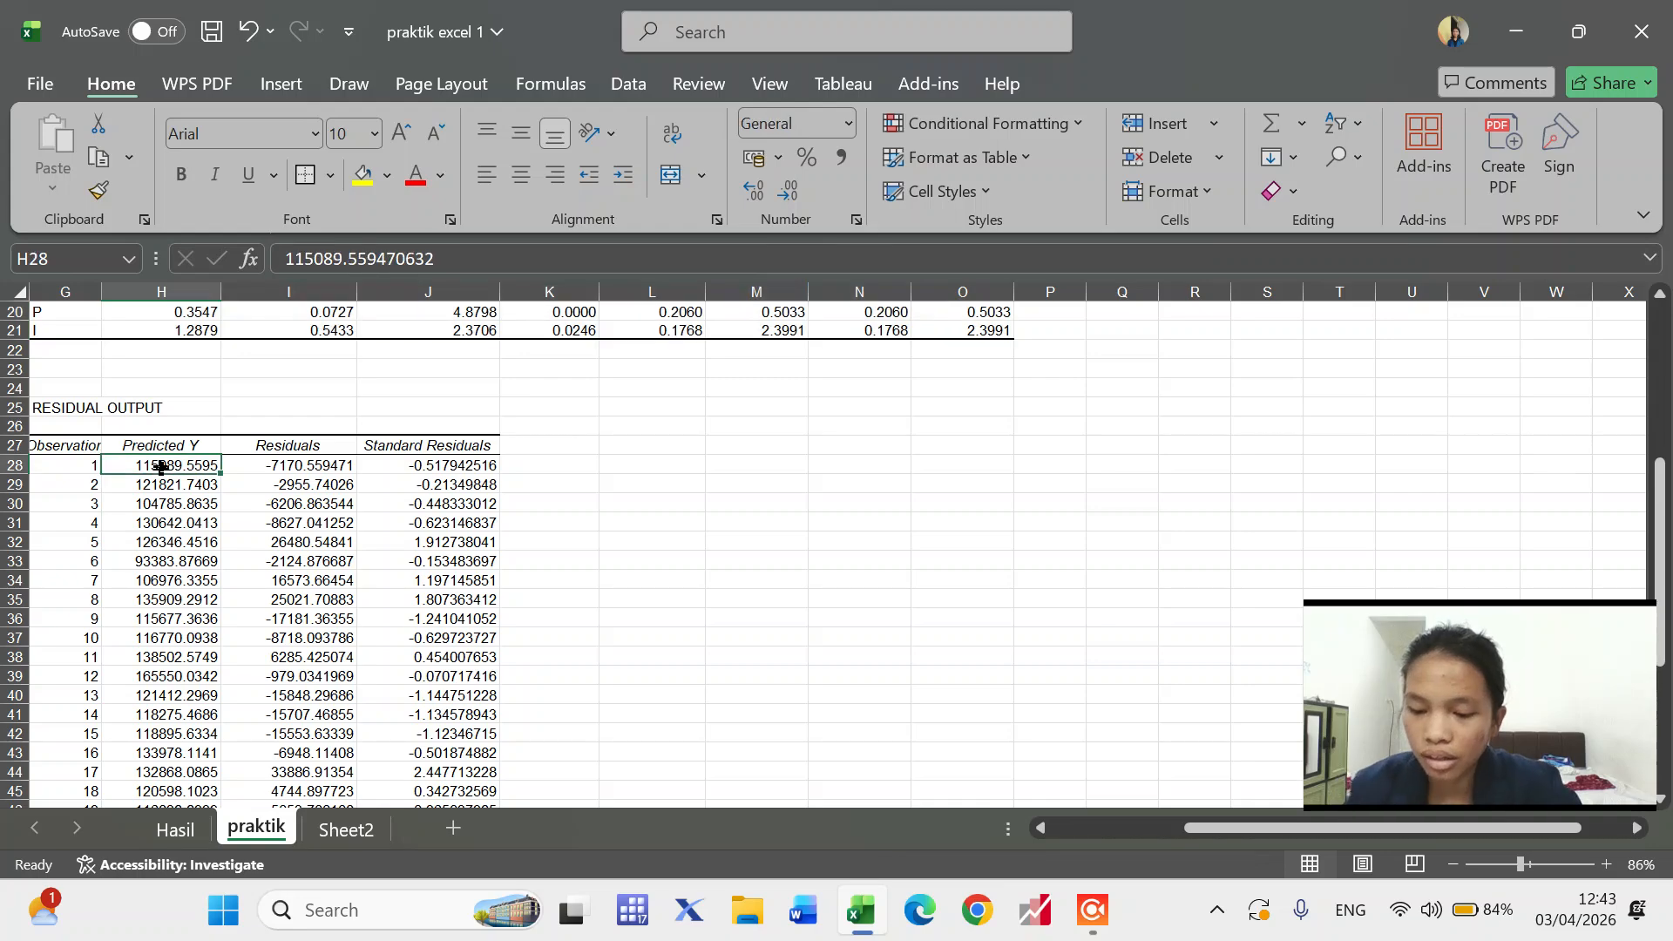
key(shift+Right)
key(shift+Right)
key(ctrl+shift+Down)
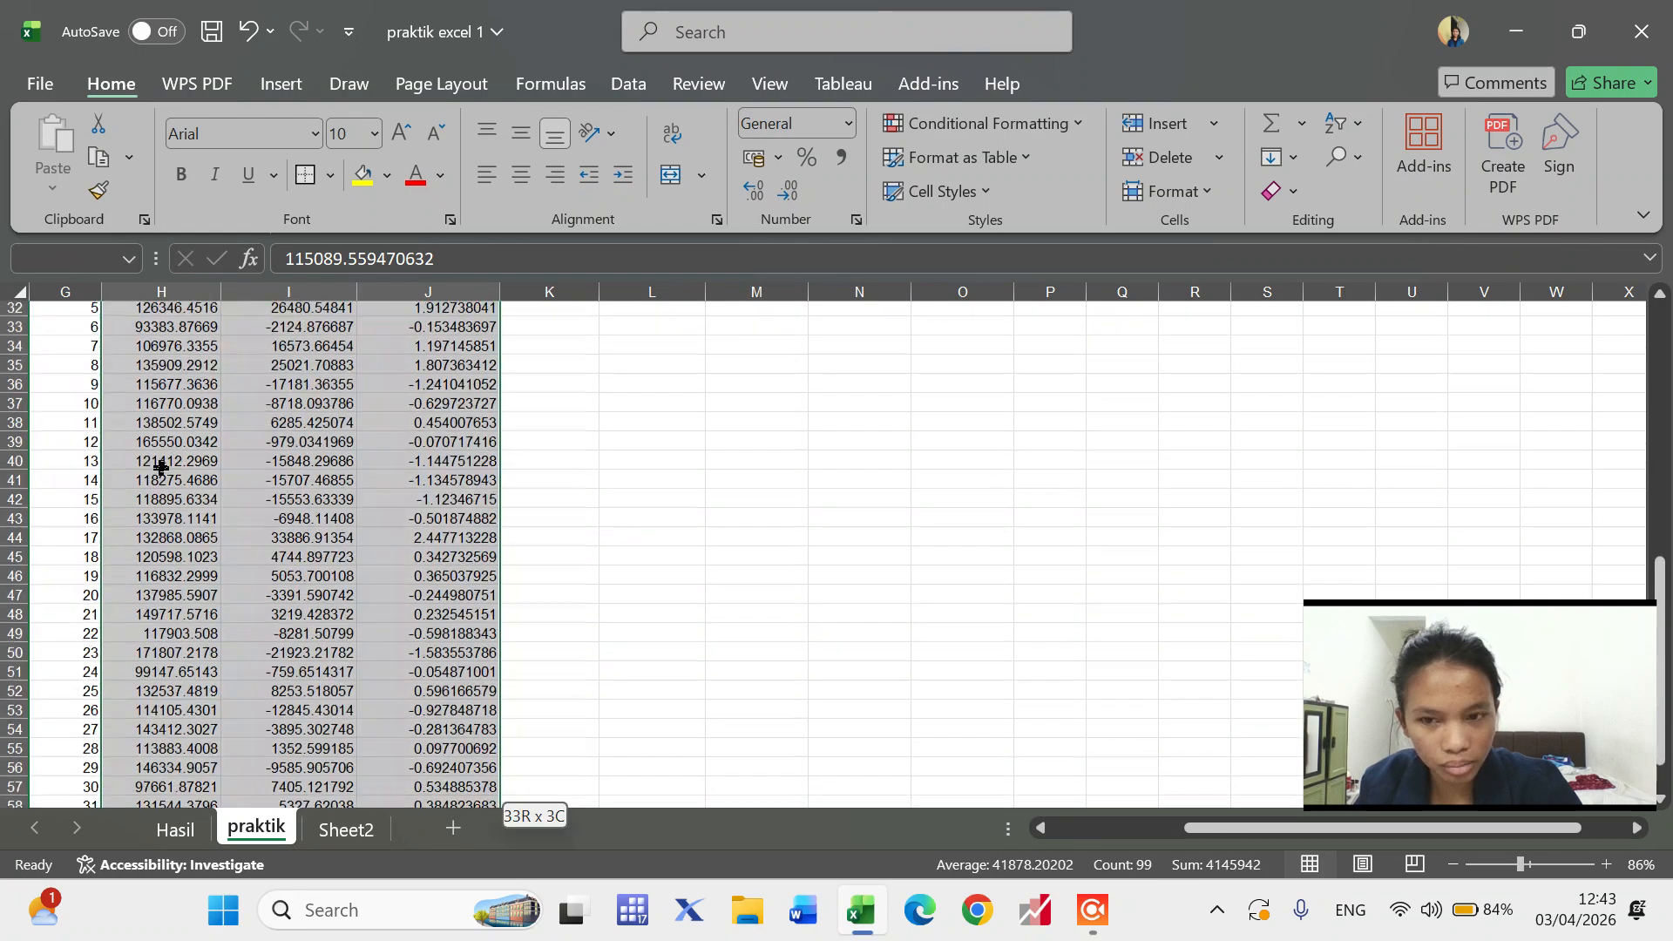
click(791, 189)
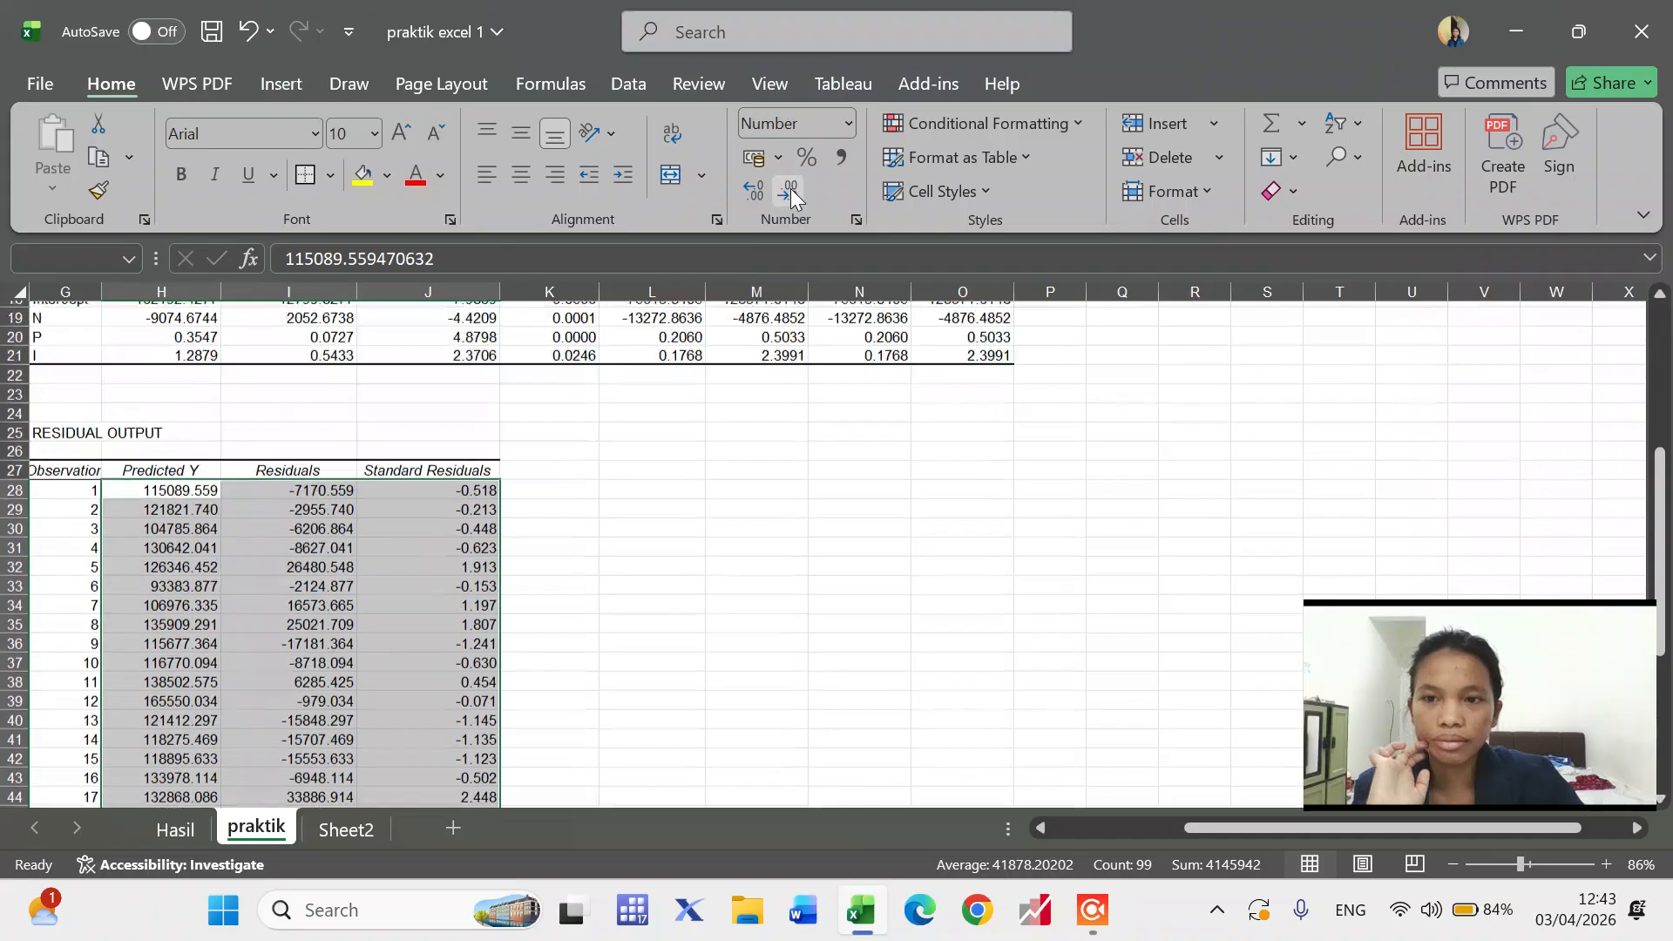
click(791, 188)
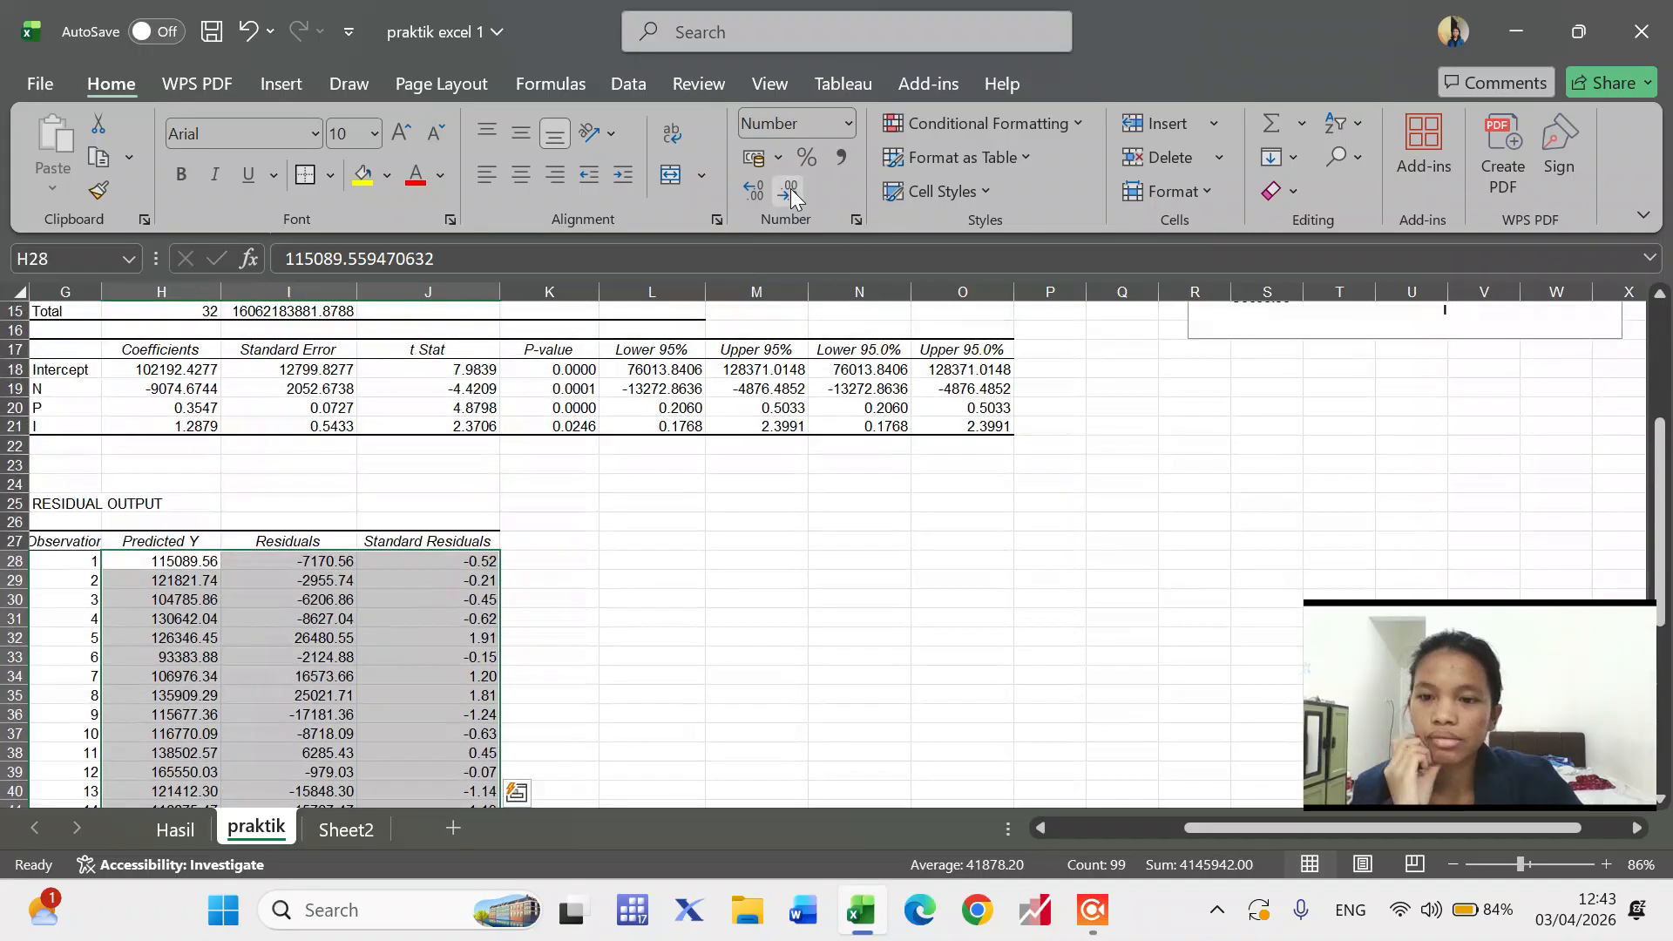
click(744, 195)
click(744, 195)
click(658, 521)
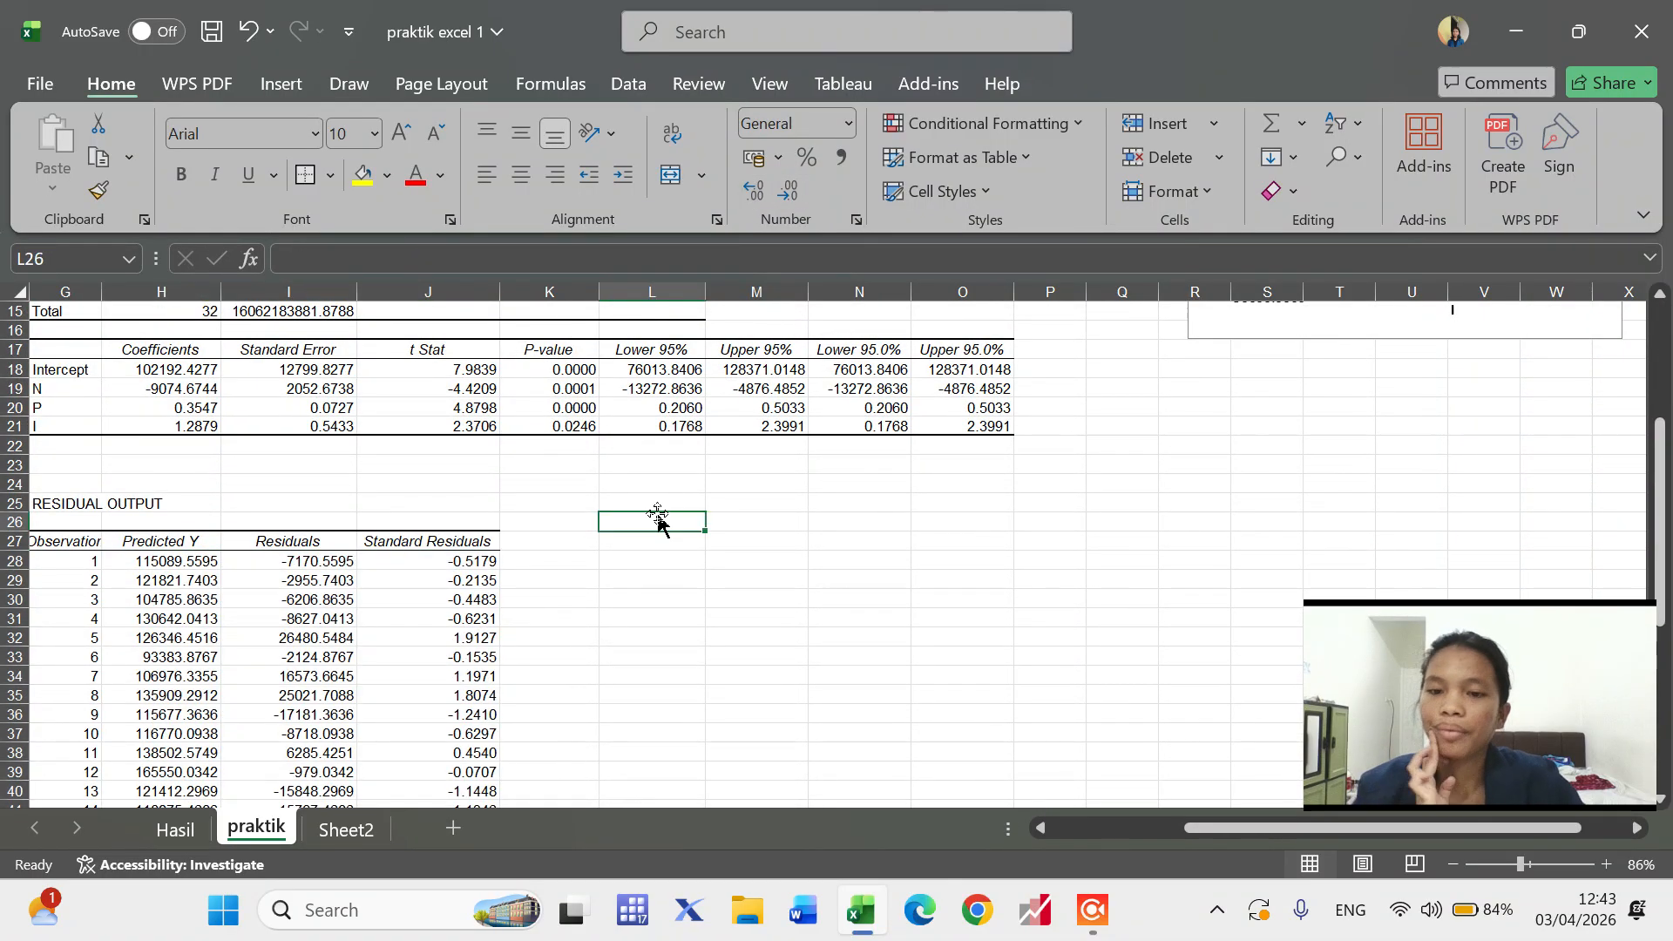
- Highlight the Intercept, N, P and I labels with their coefficients in G18:H21 in yellow
scroll(658, 521, up, 5)
scroll(658, 520, left, 1)
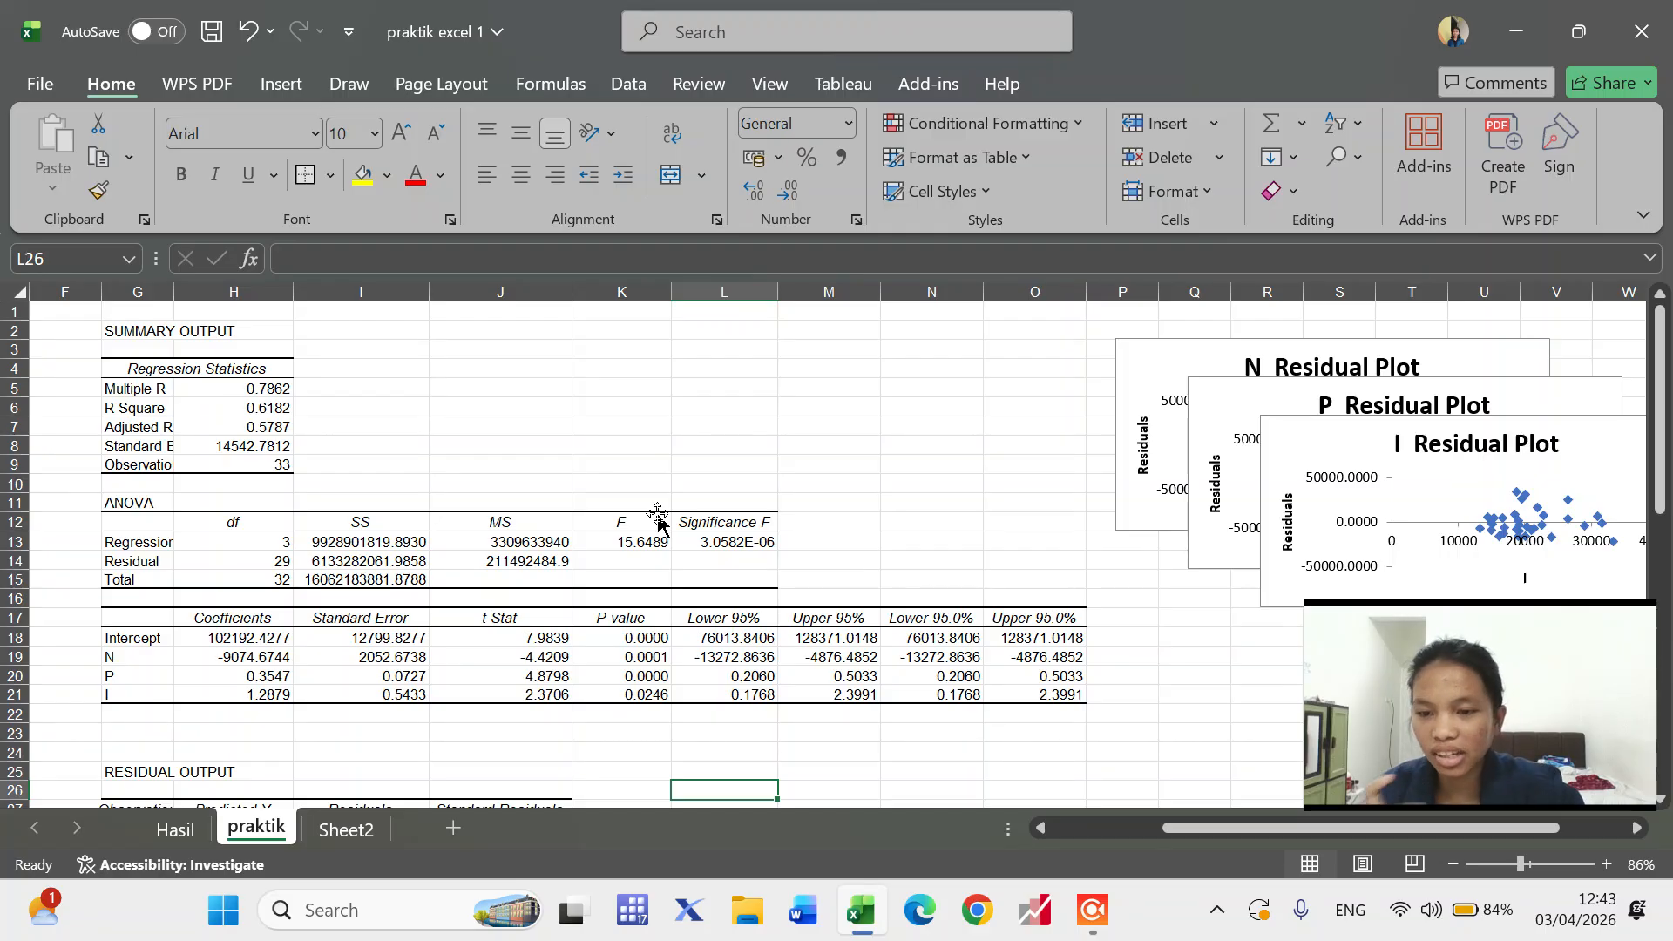
click(107, 636)
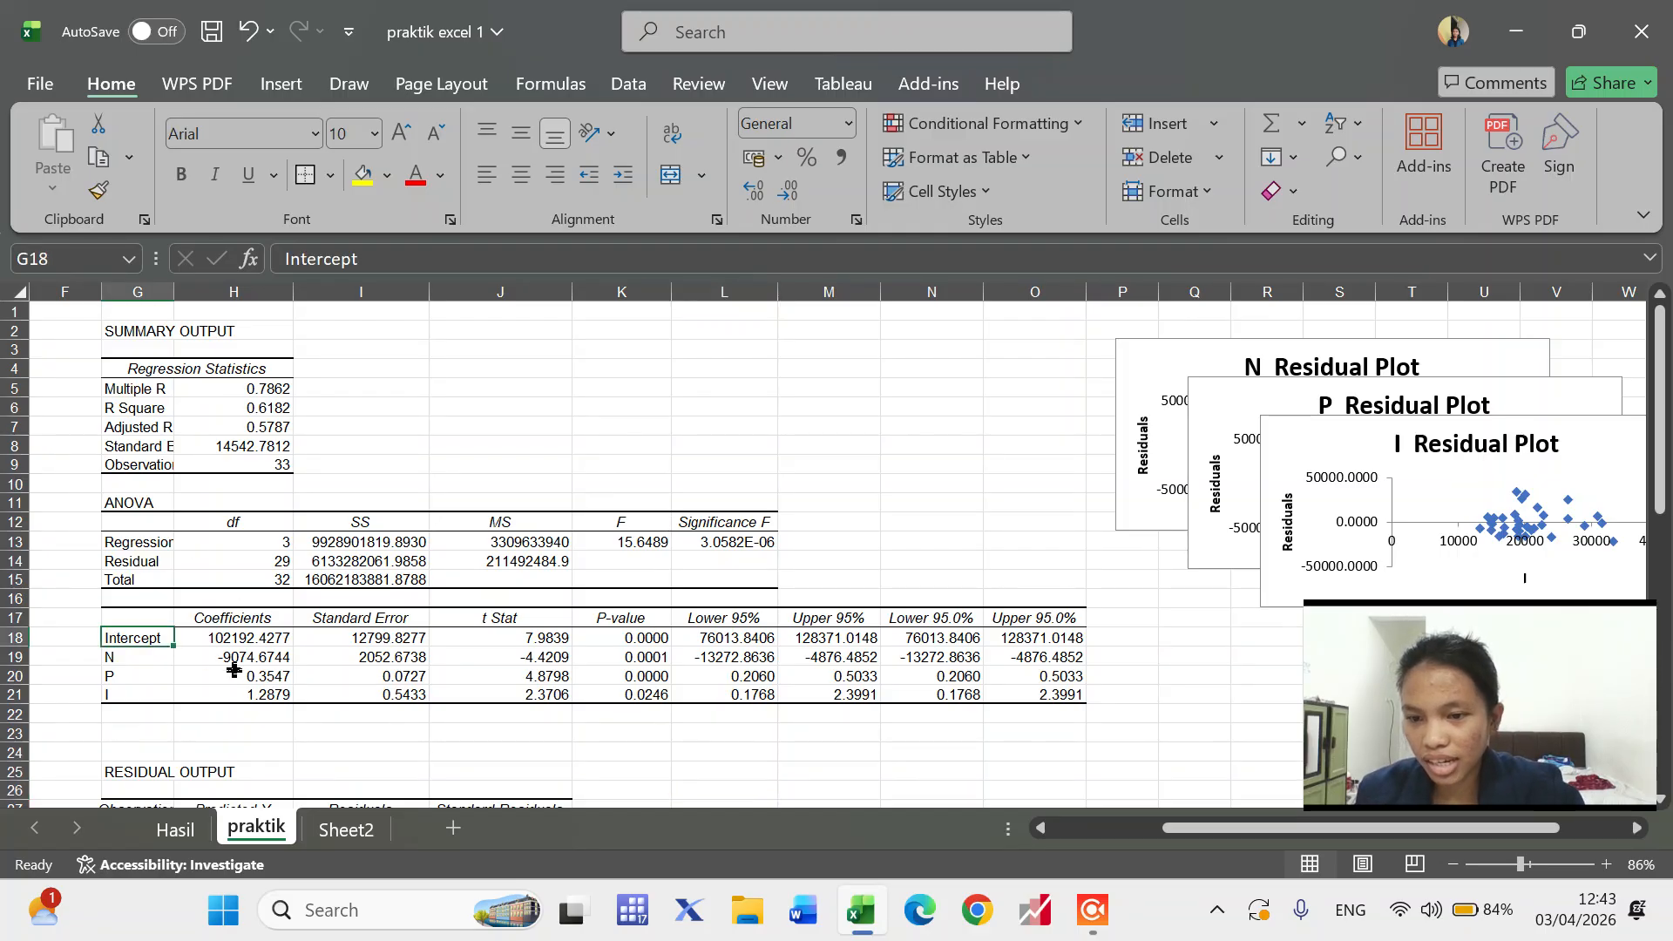
click(241, 676)
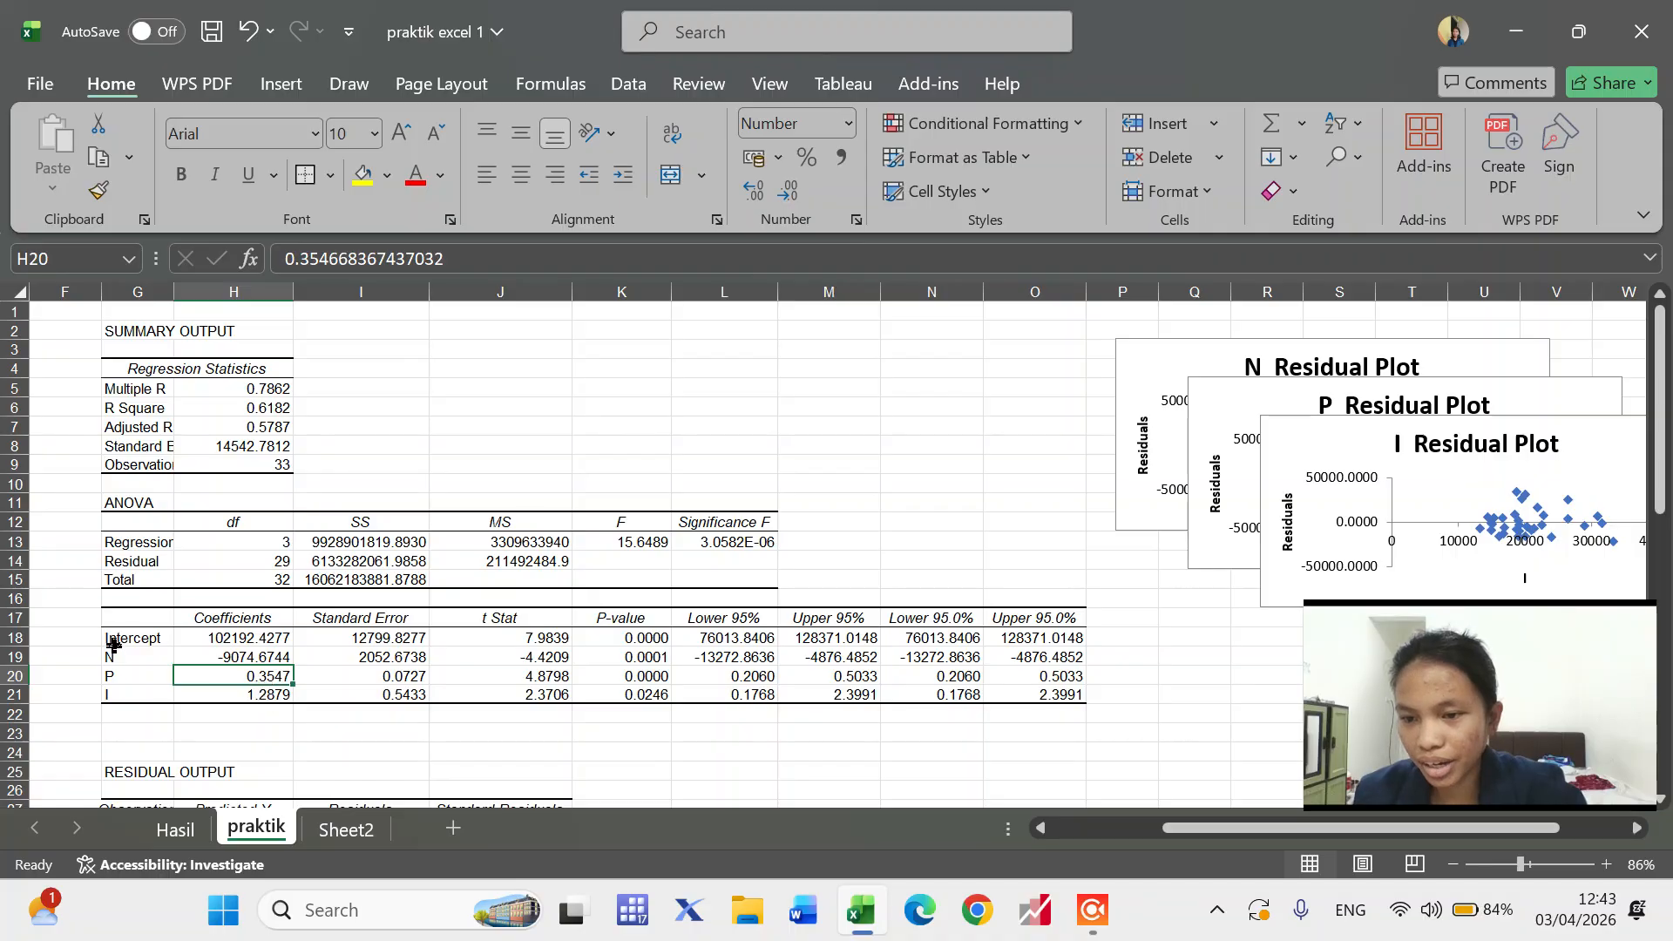
drag(116, 639, 218, 694)
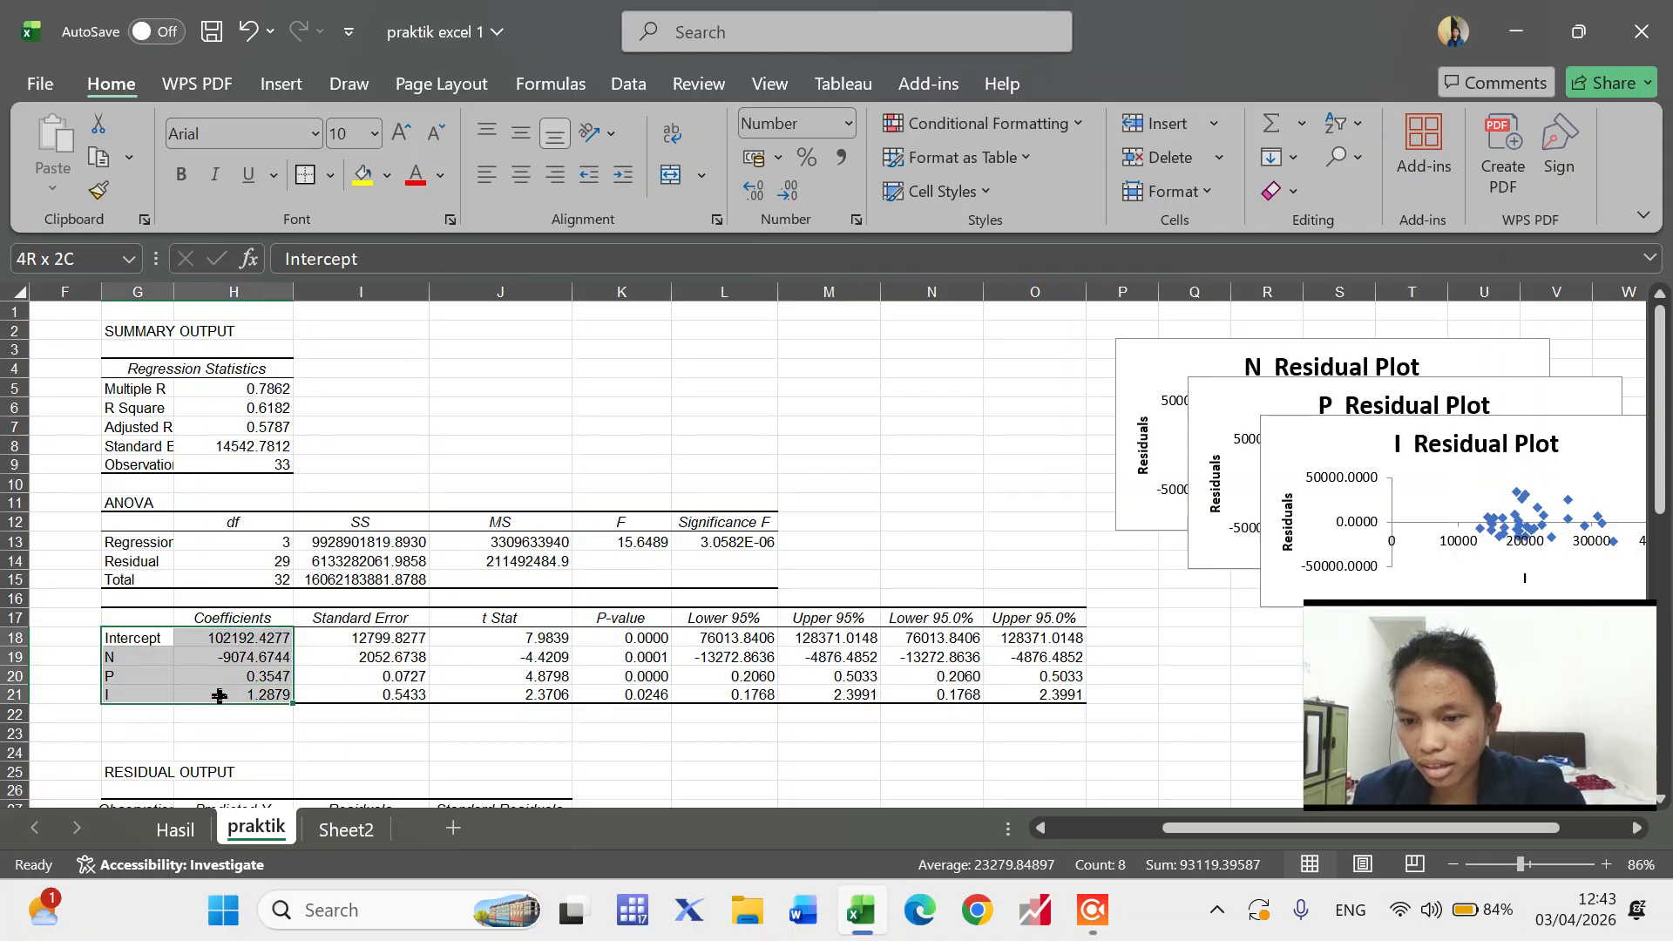
click(359, 177)
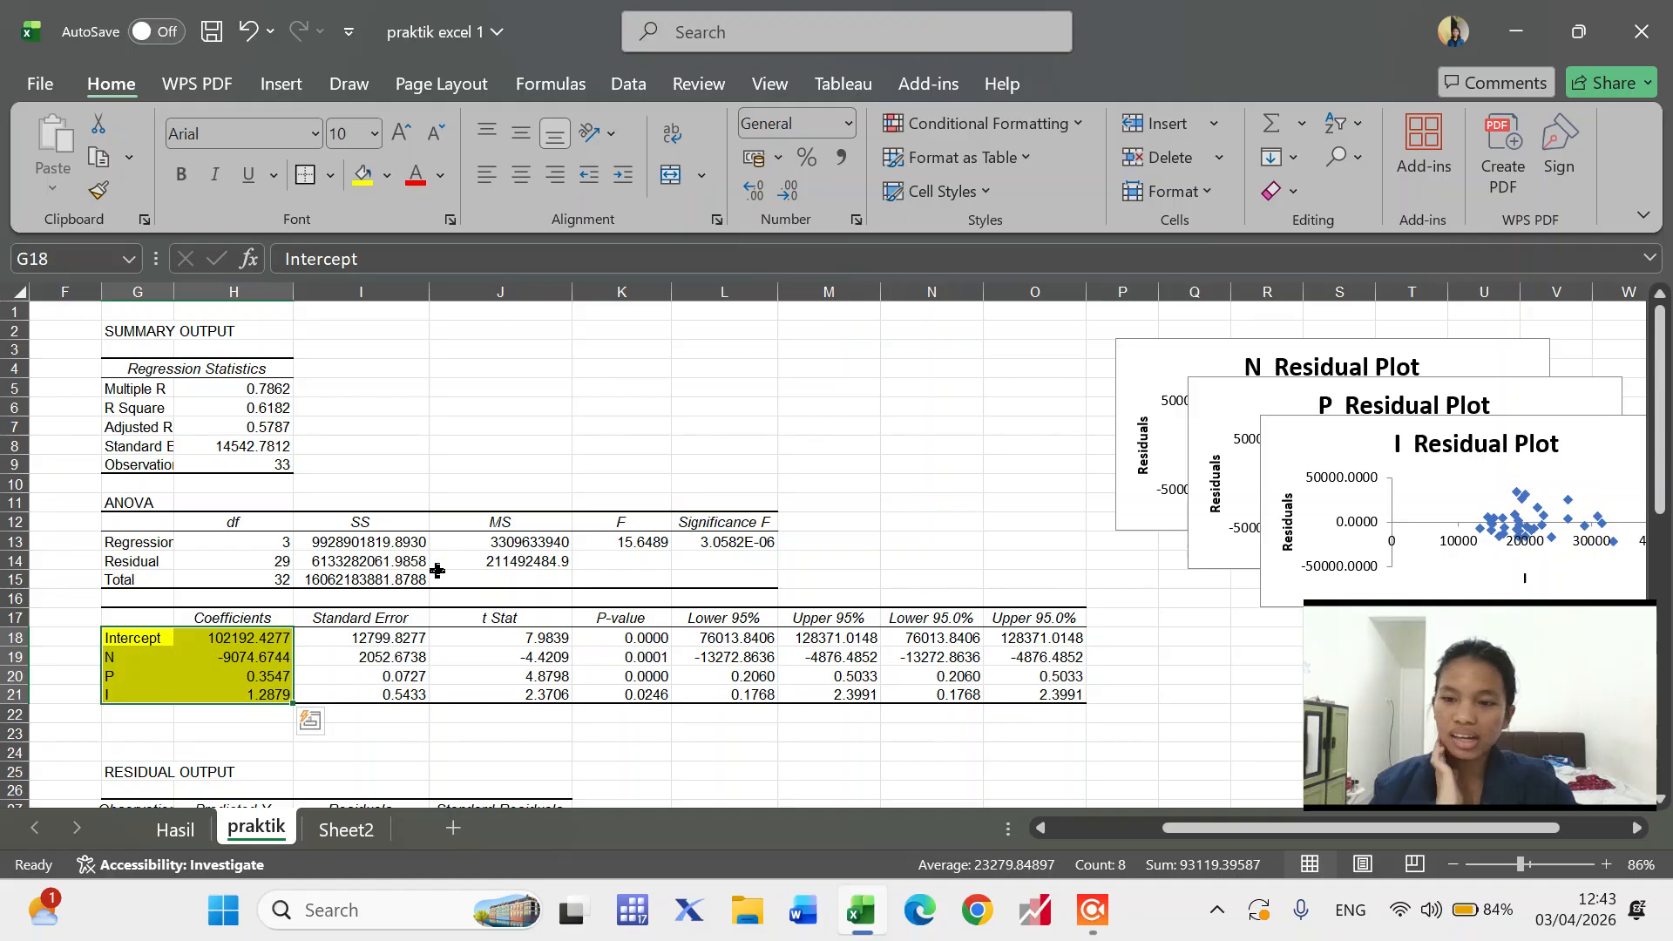
- Examine the intercept and the N and P coefficients alongside the source data columns for Y, N, P and I
click(241, 659)
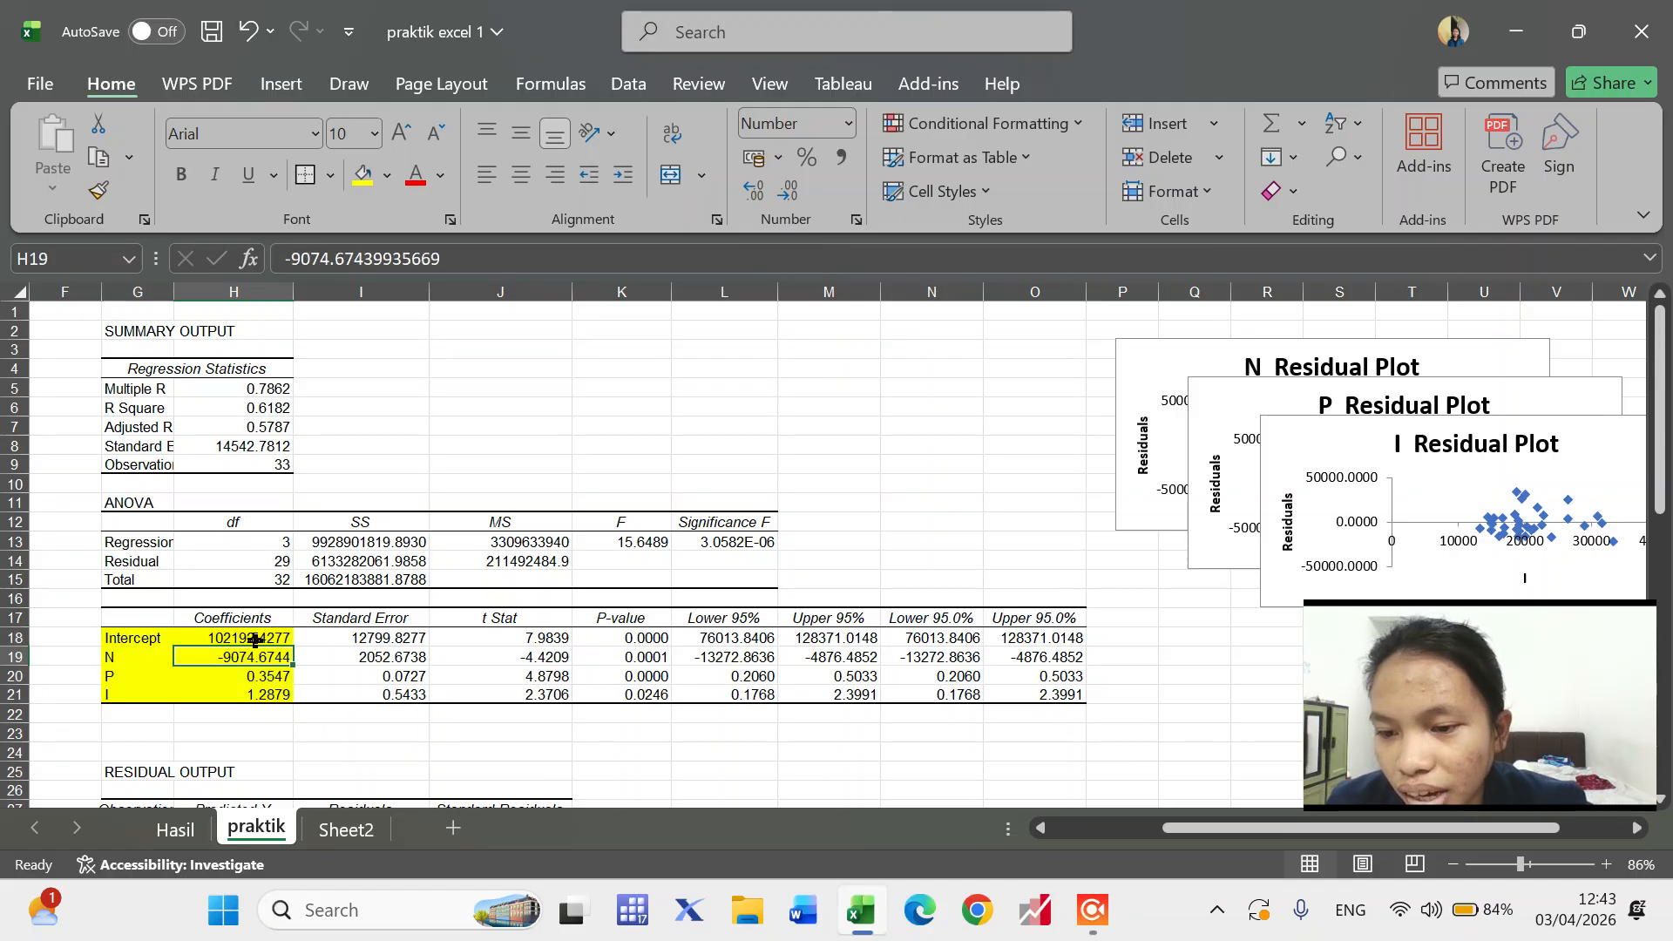
click(255, 641)
click(272, 660)
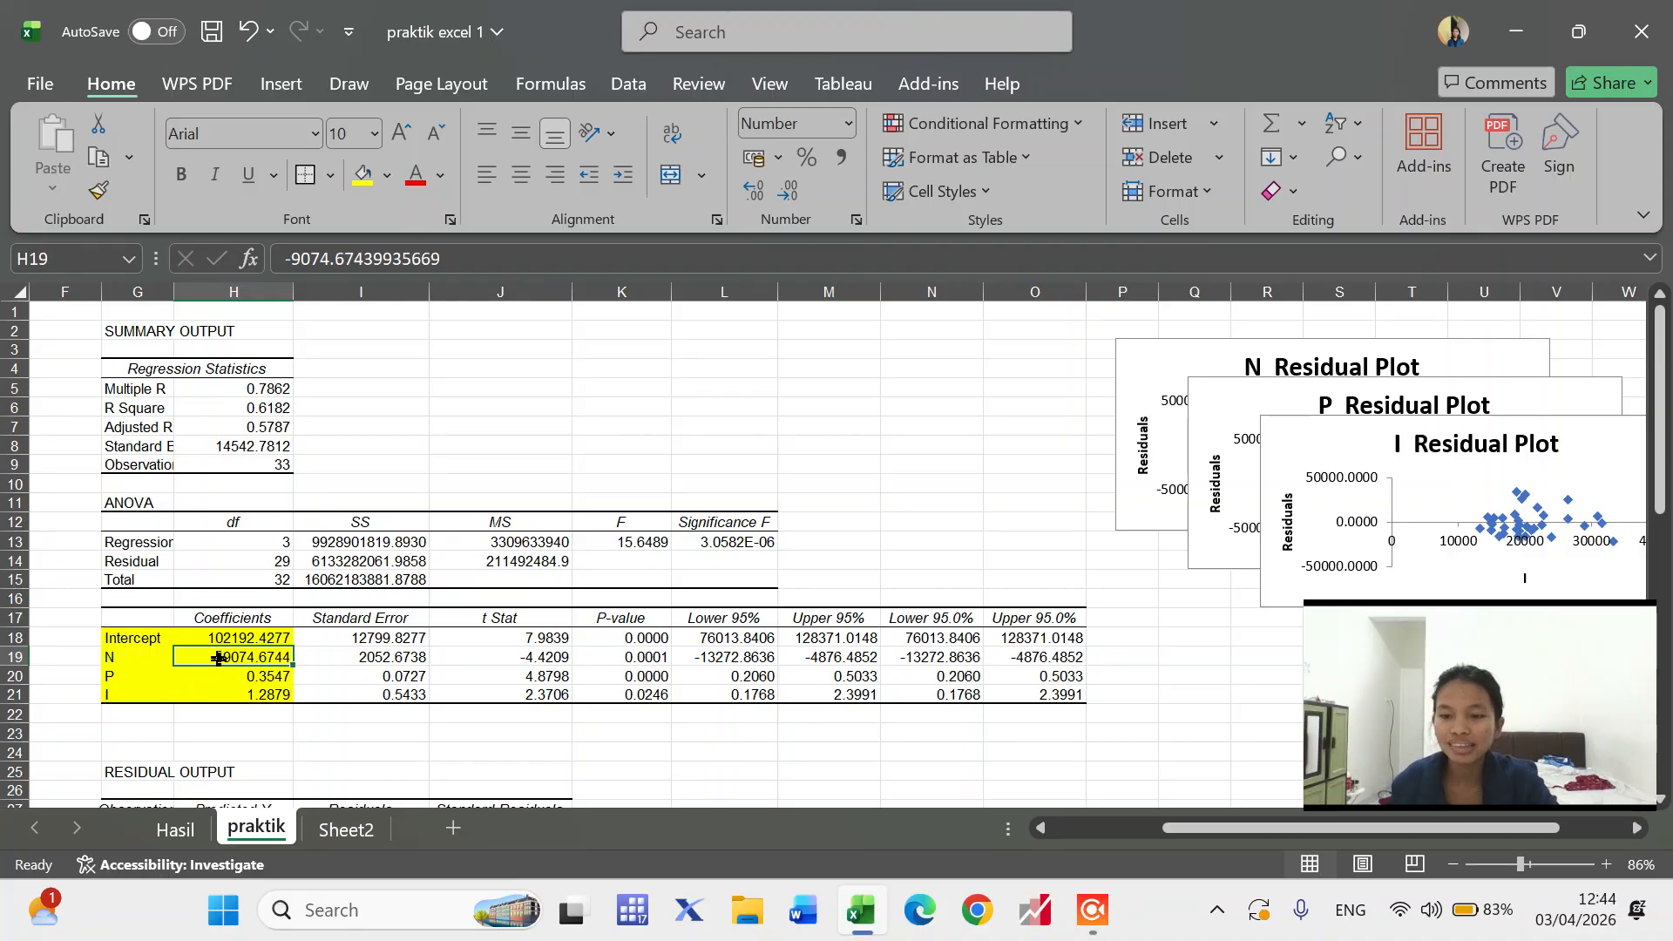
scroll(223, 654, left, 5)
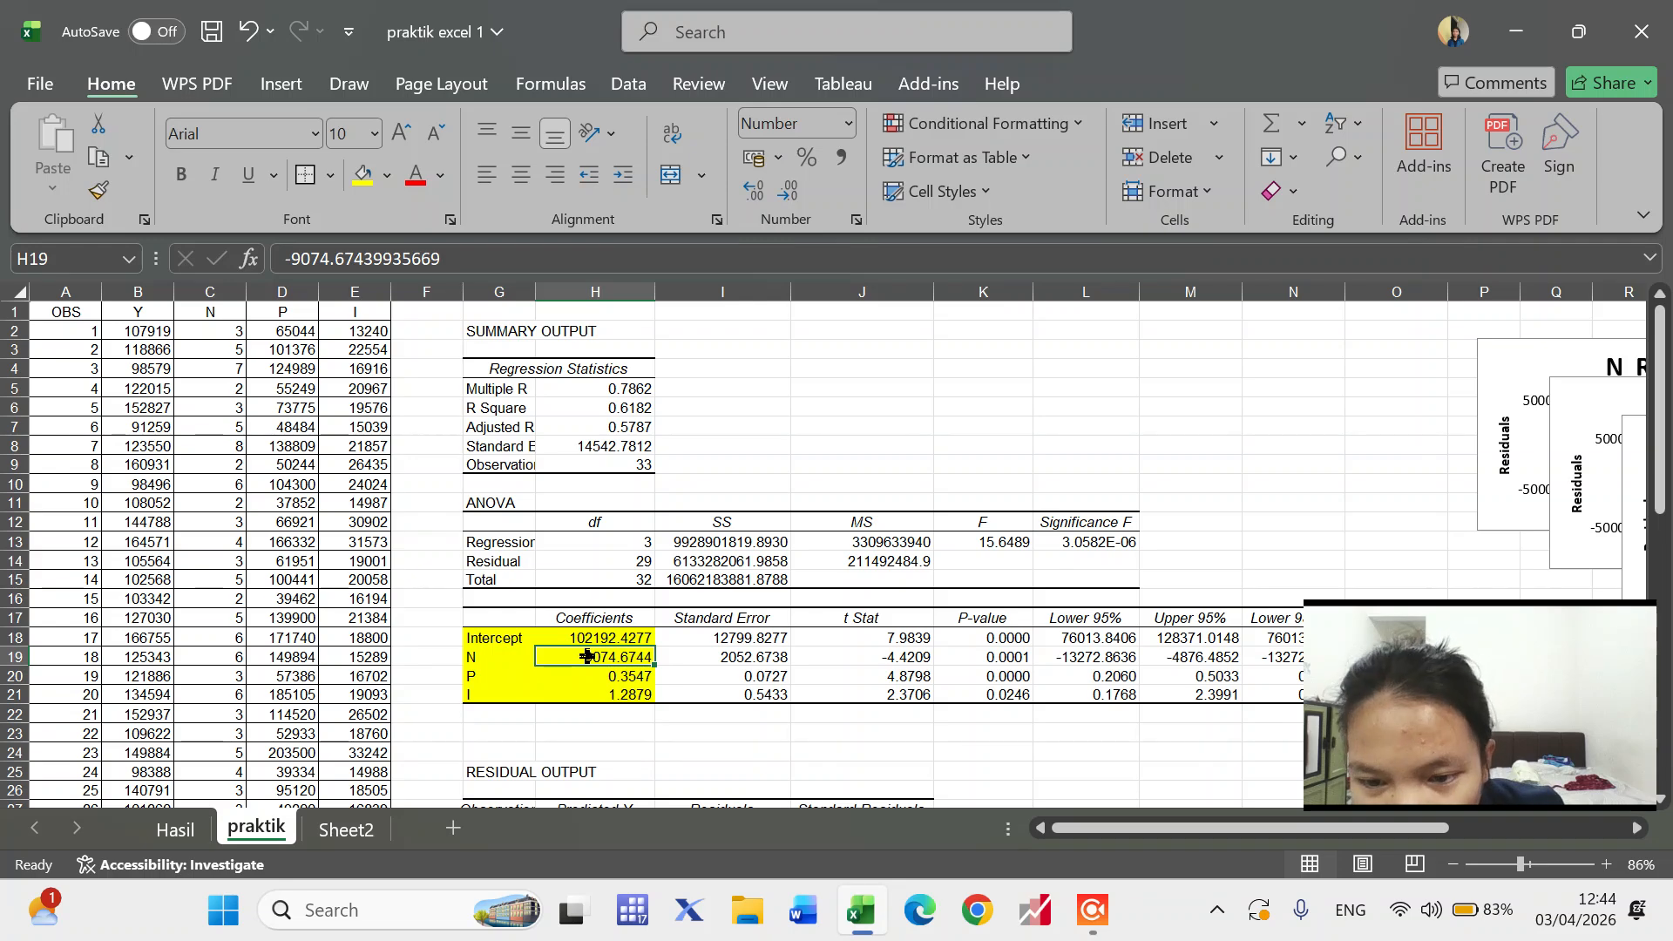
scroll(586, 657, right, 2)
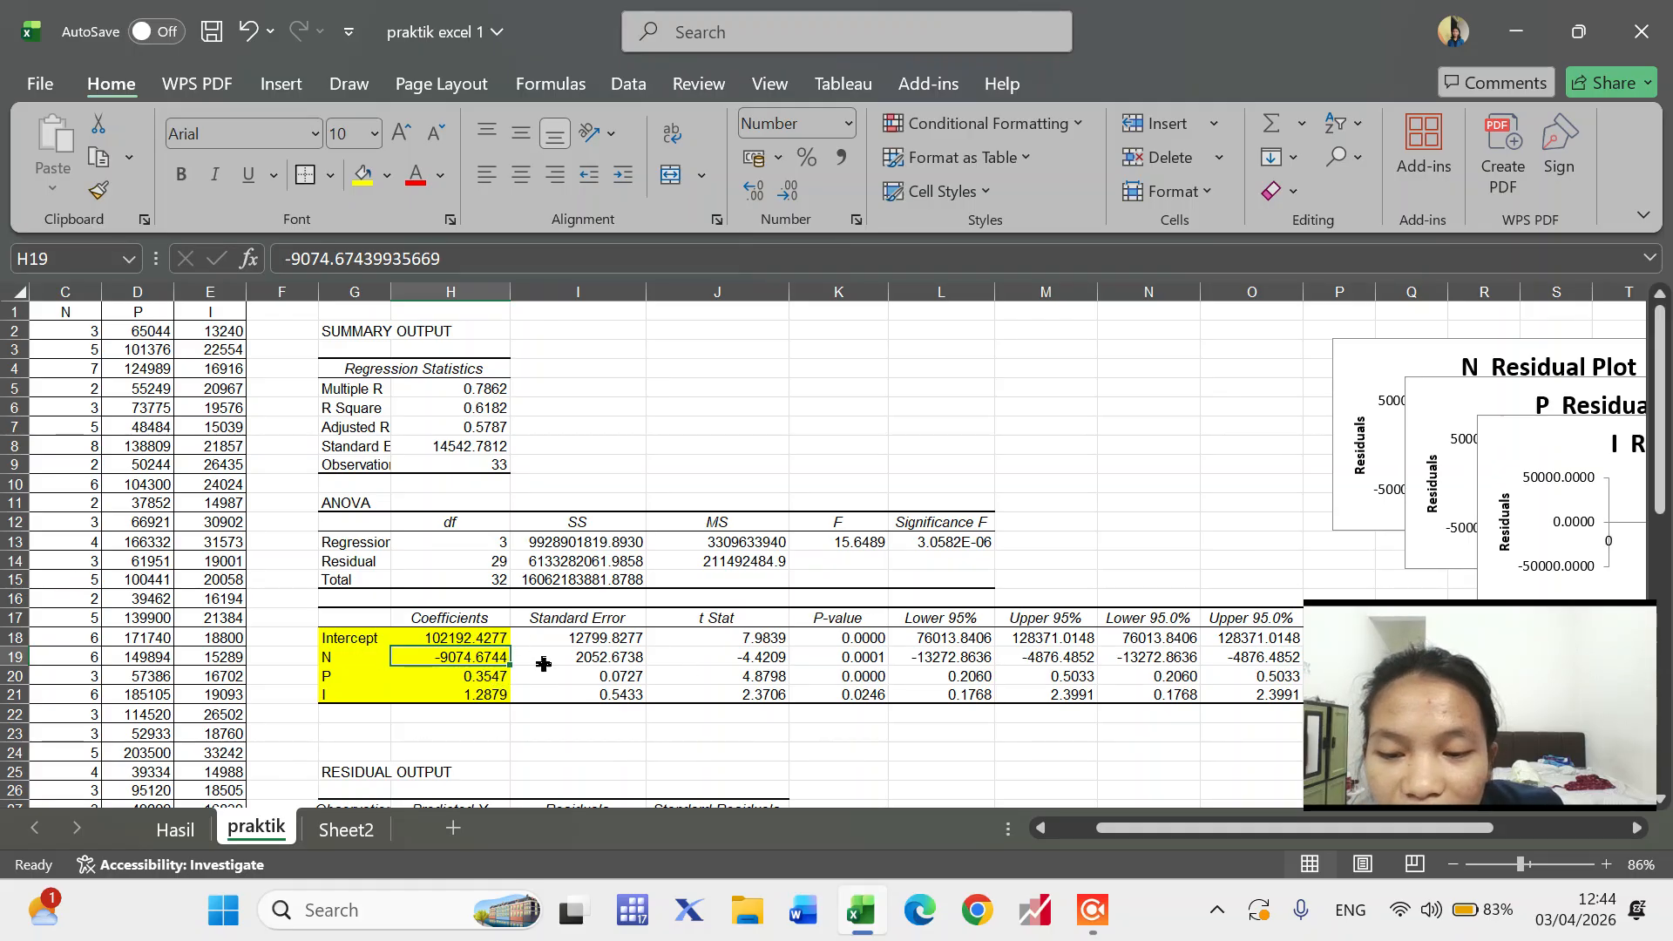
click(335, 652)
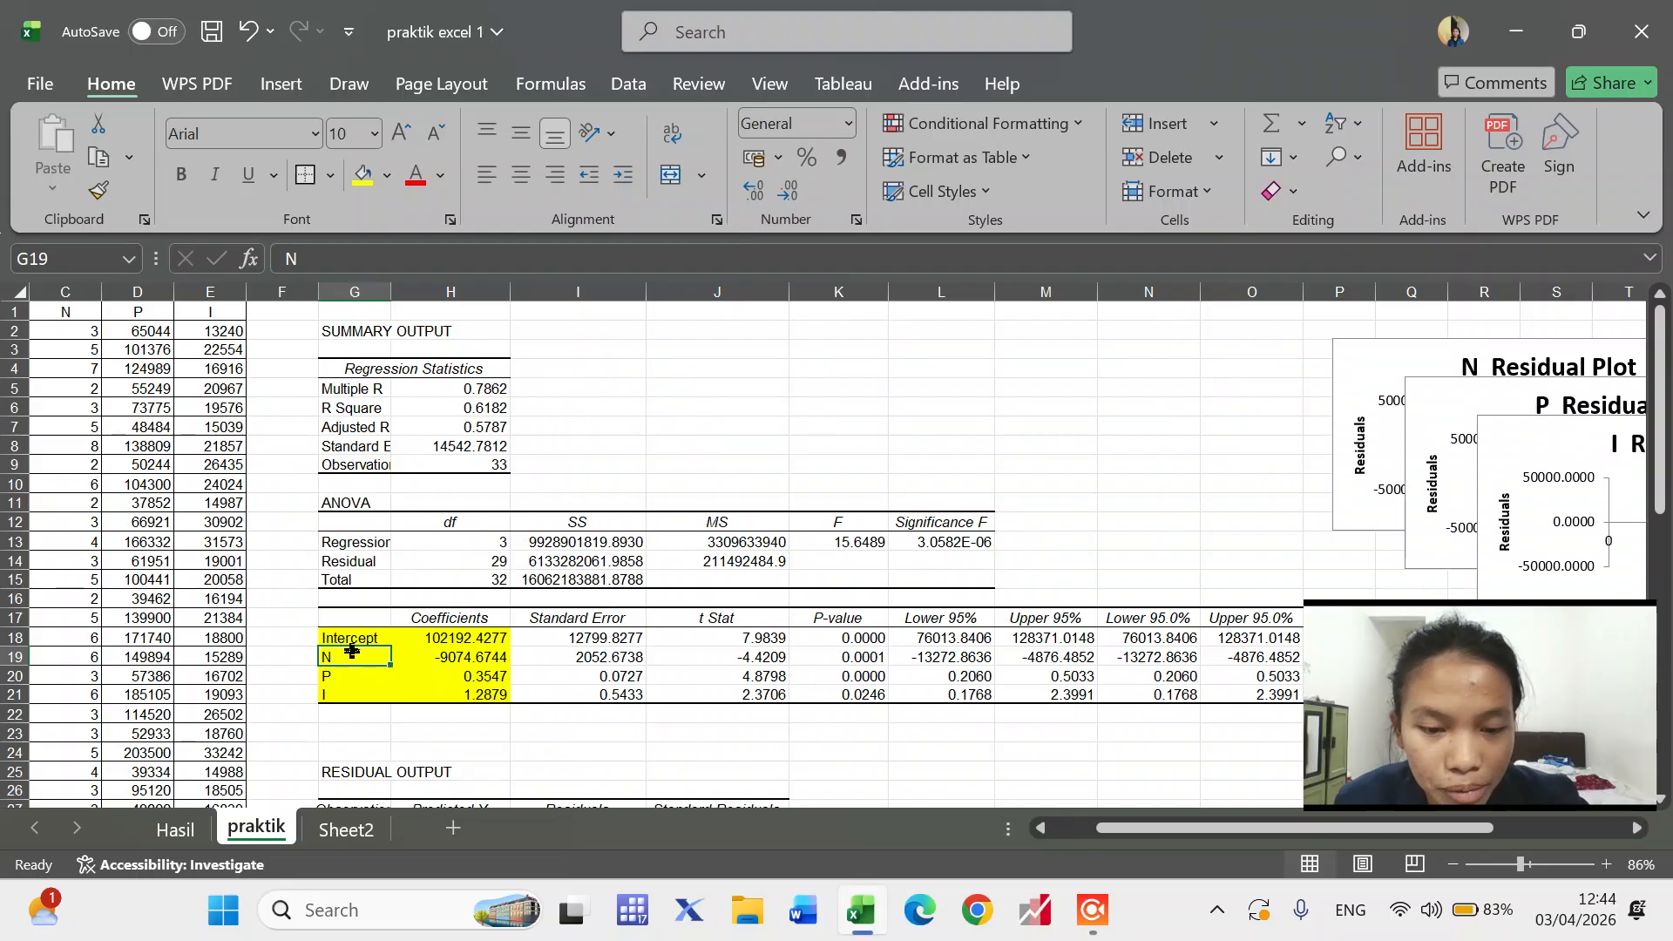
click(460, 675)
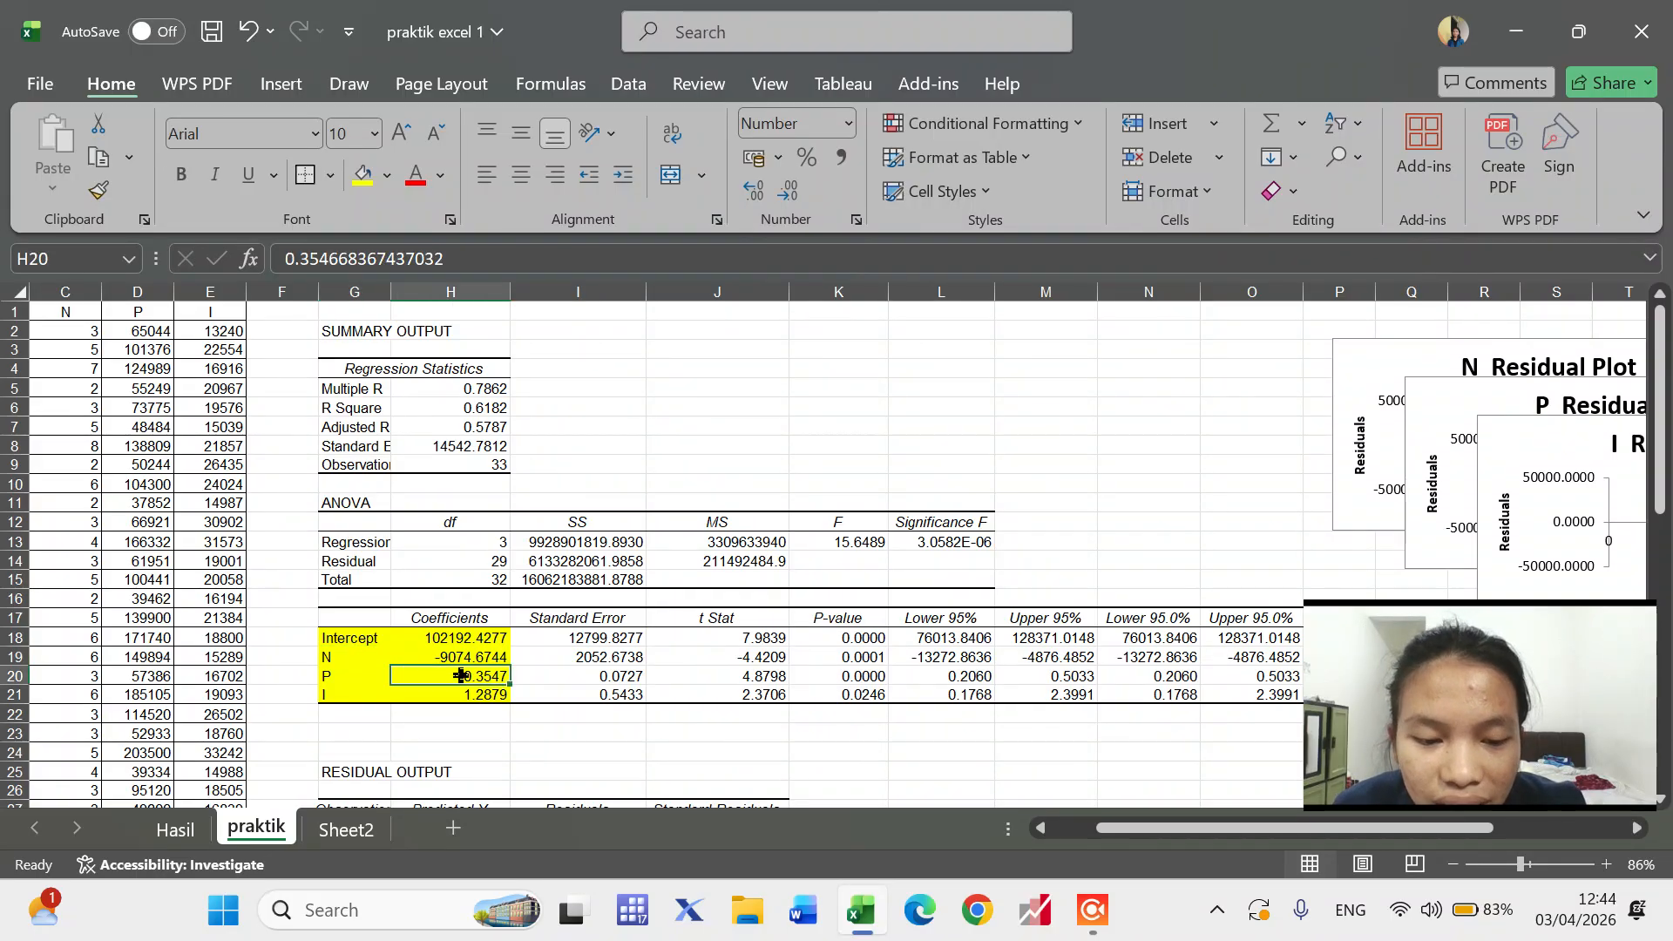
drag(326, 676, 494, 677)
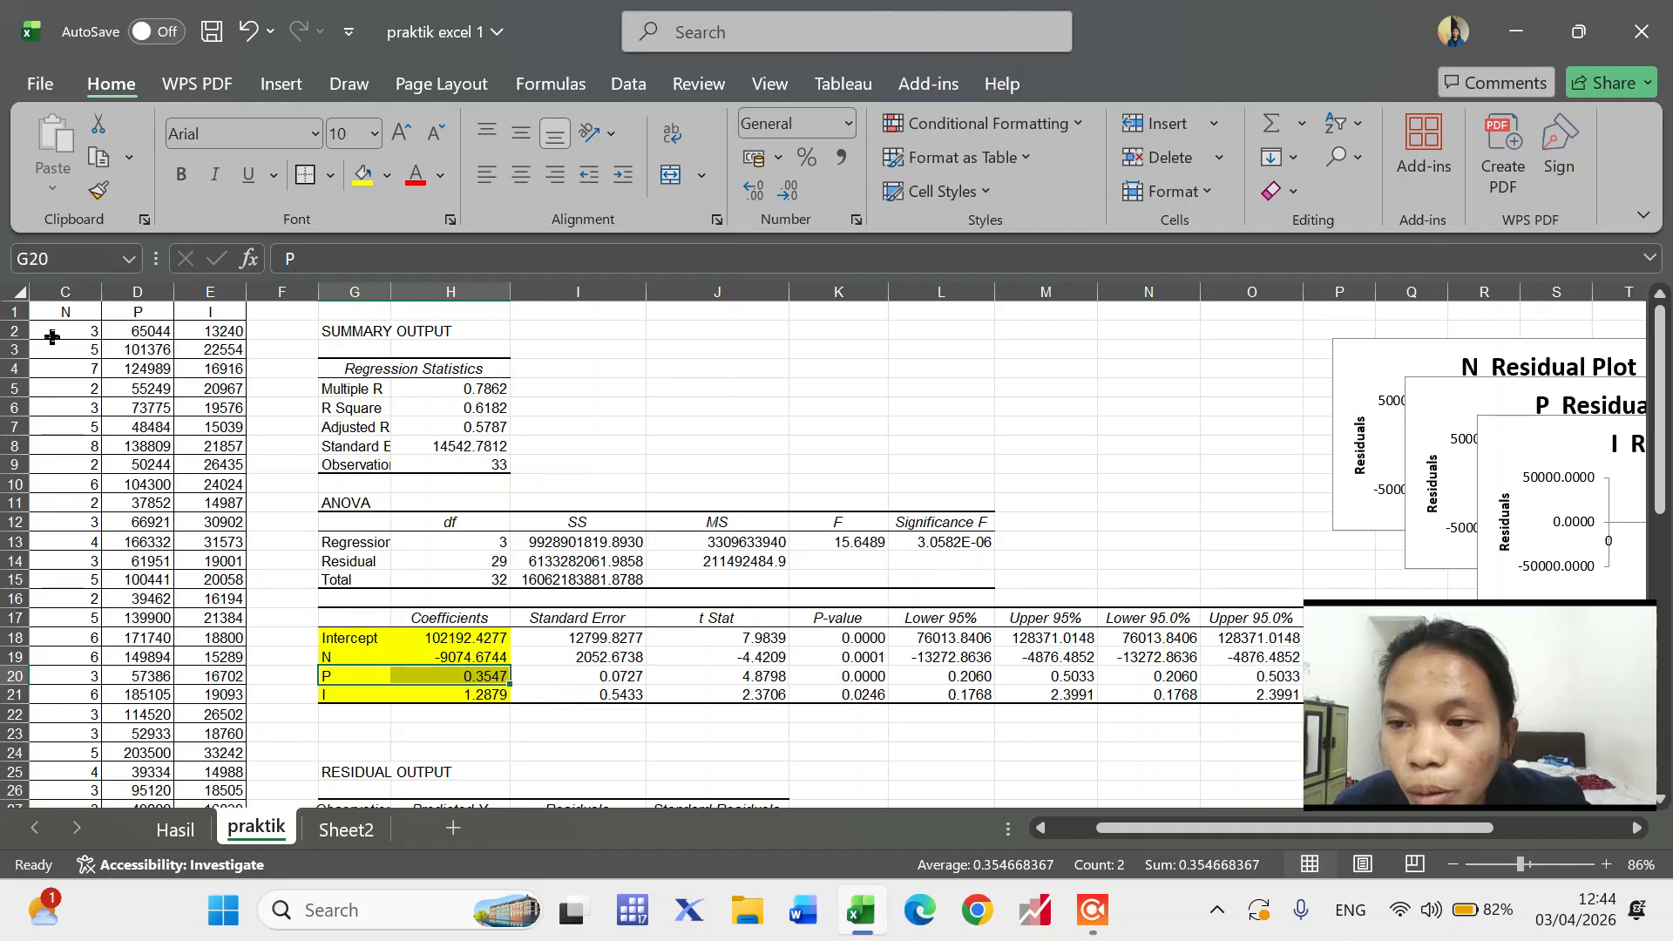
scroll(190, 457, left, 2)
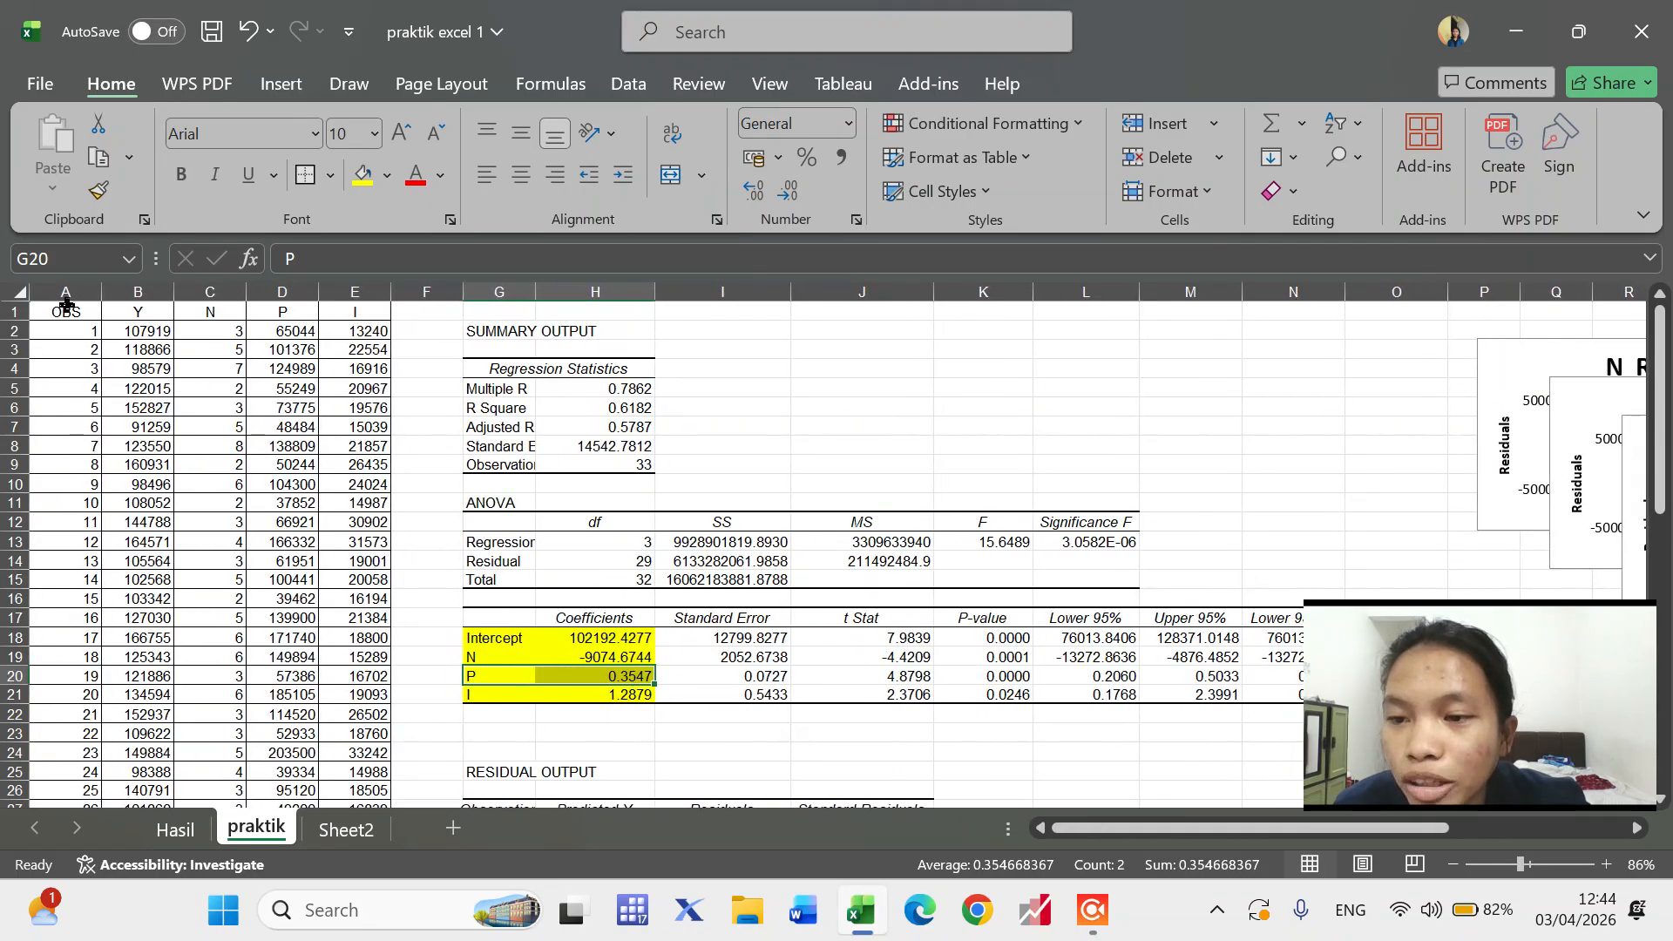
click(144, 308)
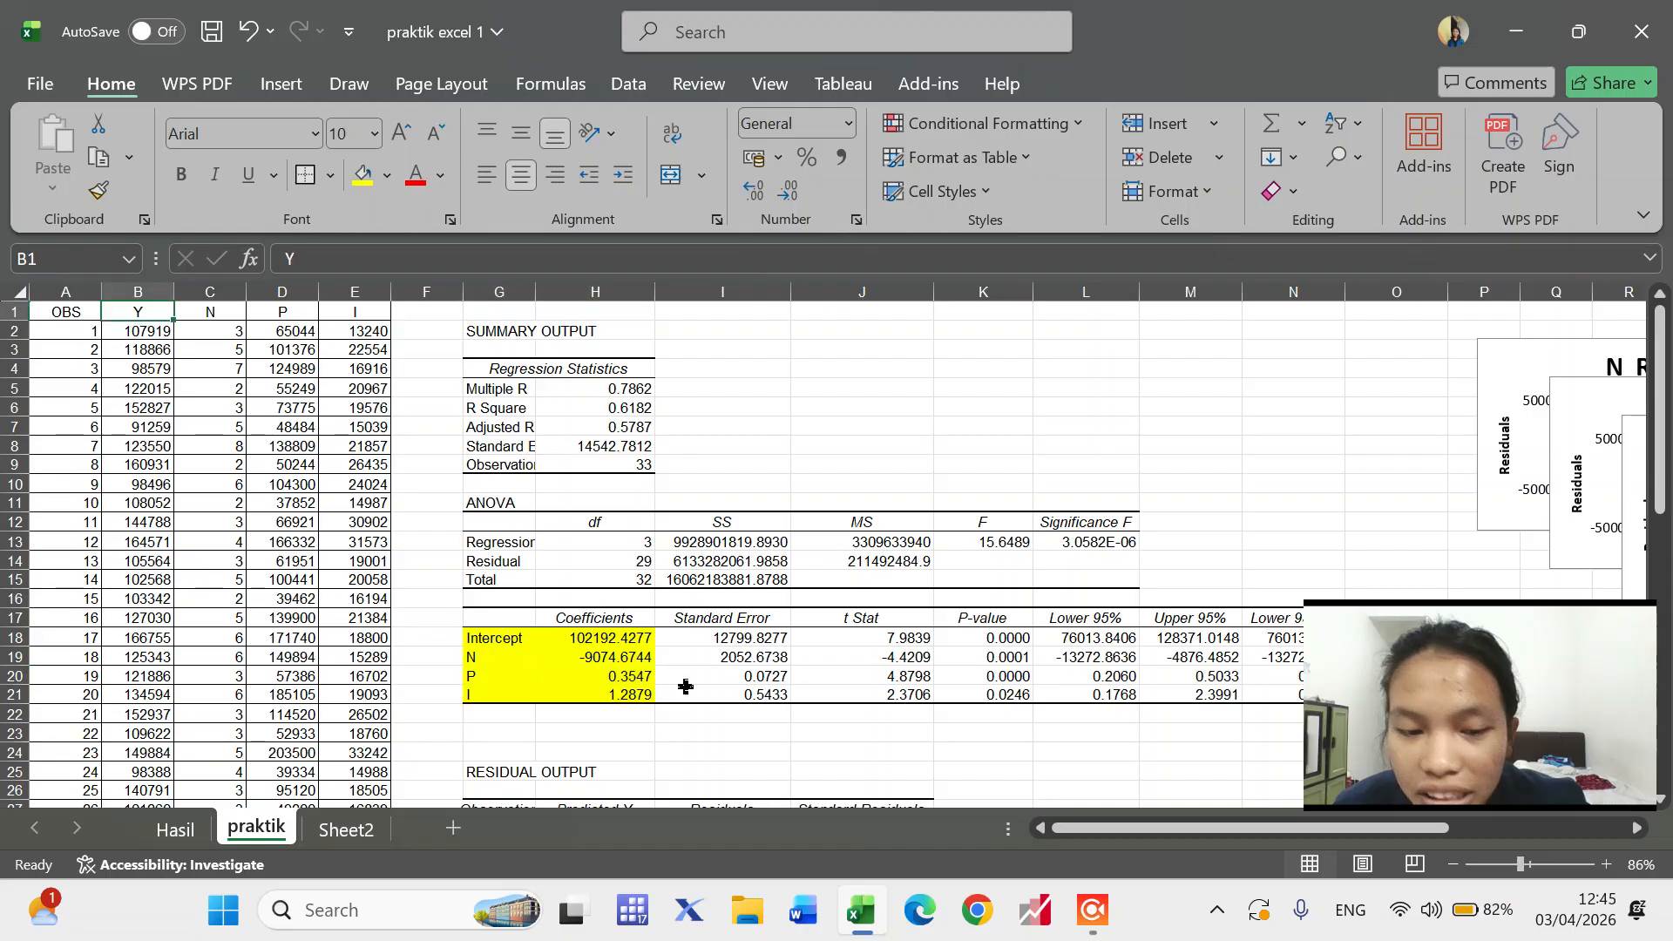
- AutoFit the widths of columns I and G so the SS values and the summary's row labels fit
scroll(752, 746, down, 1)
ctrl+scroll(751, 746, up, 2)
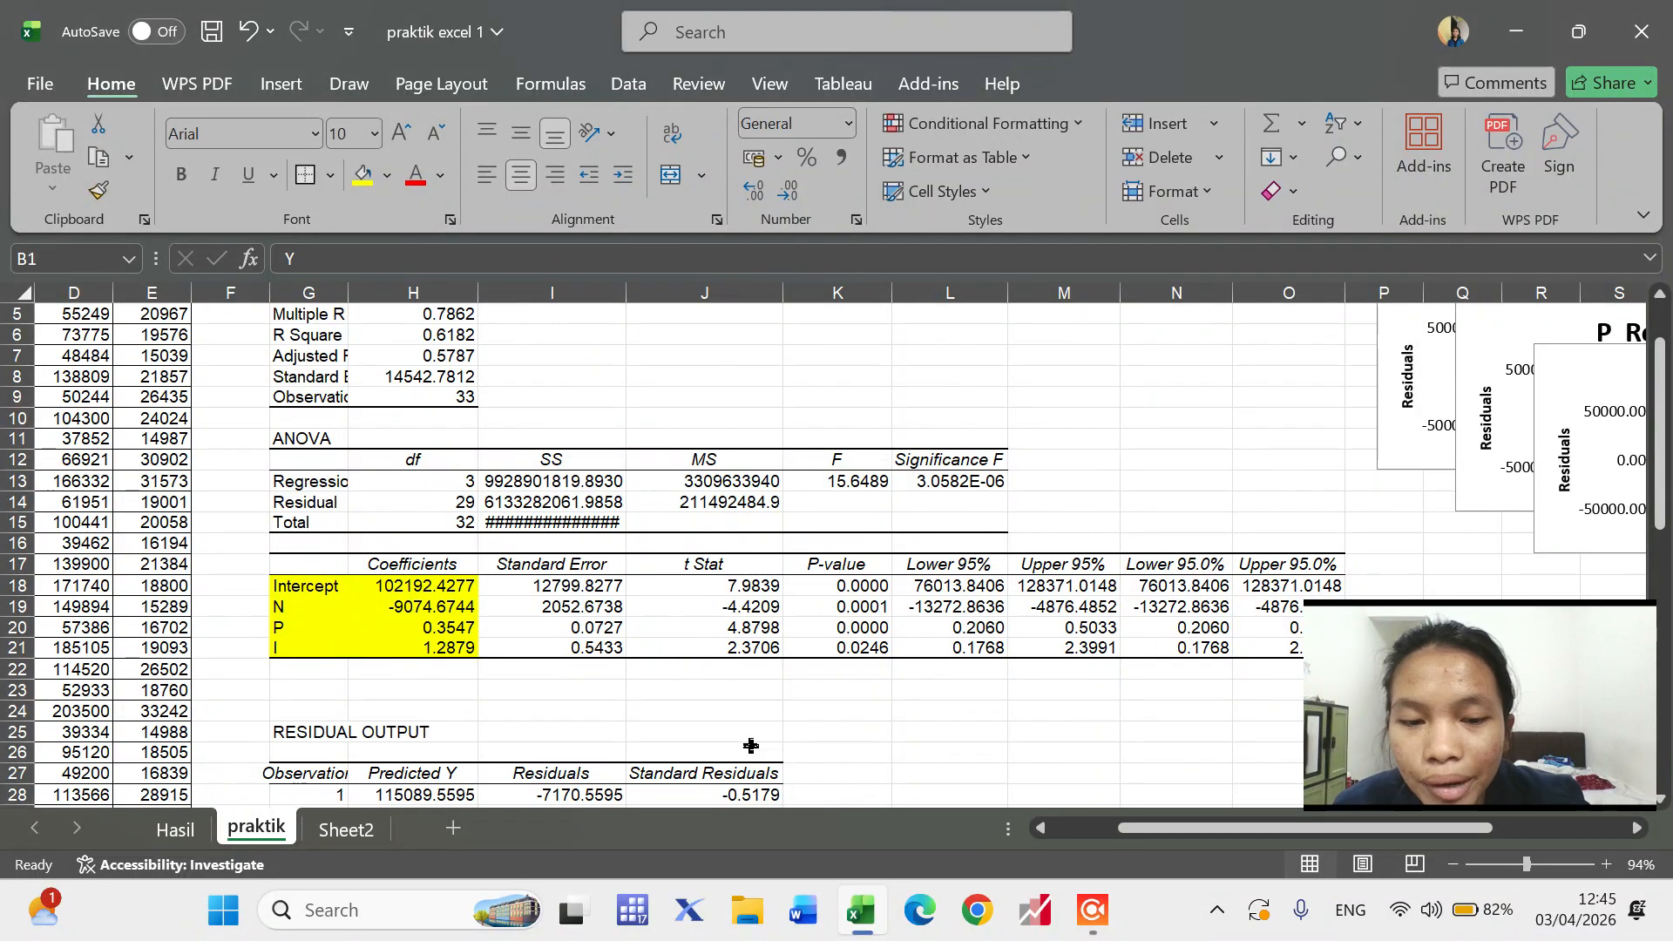
double_click(625, 293)
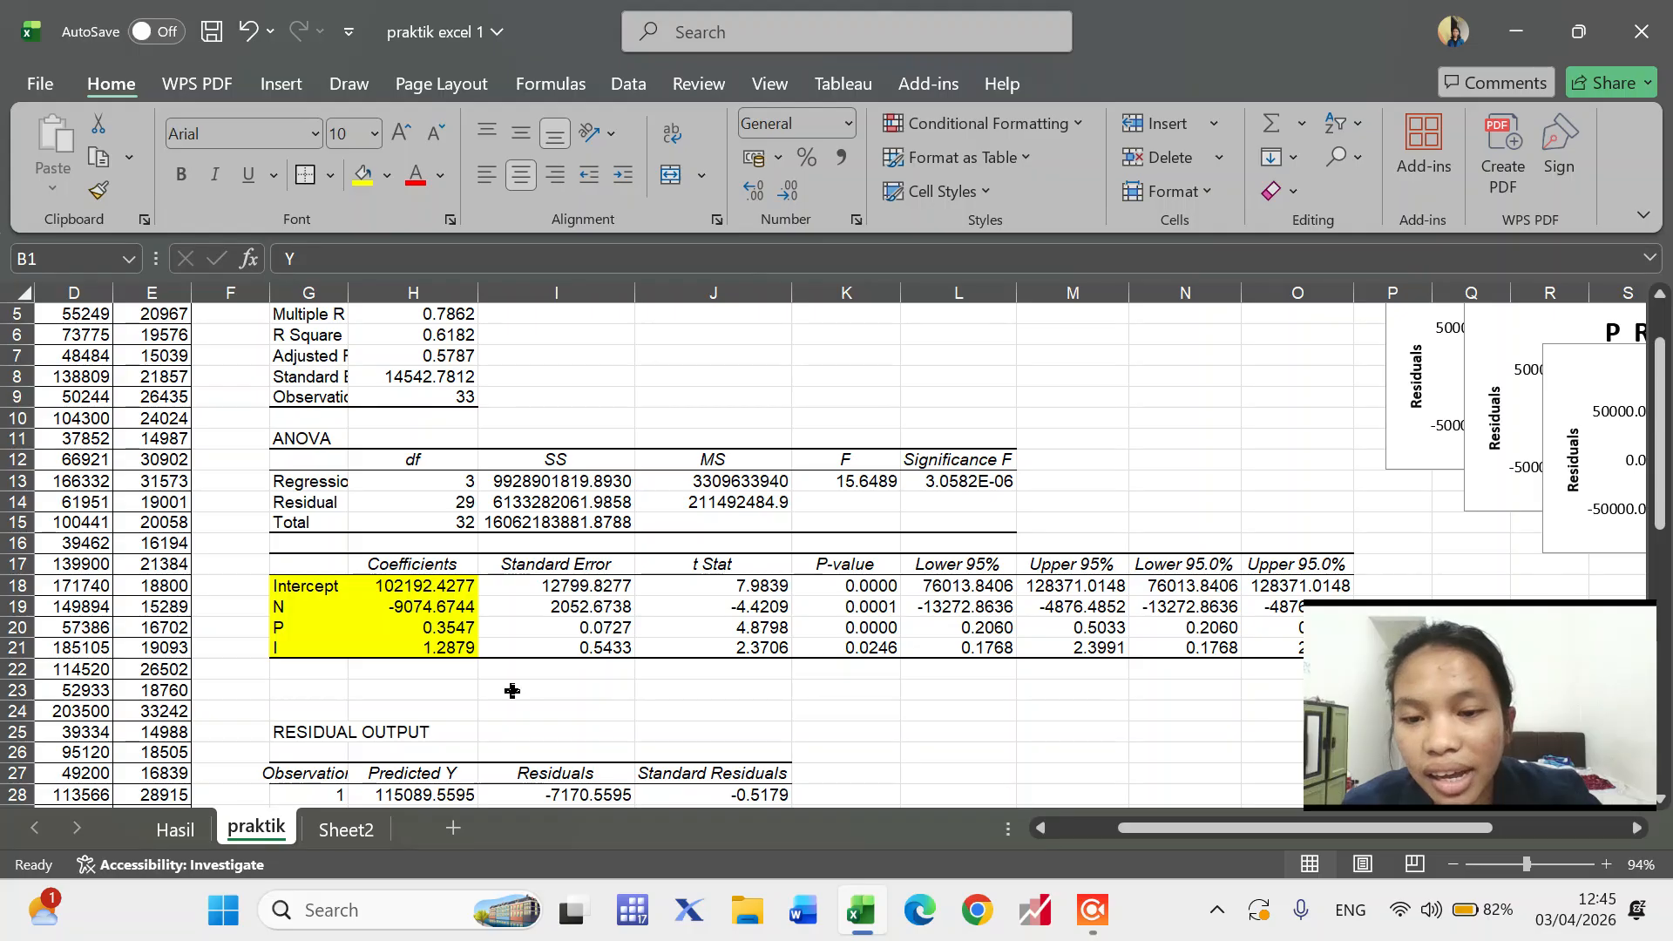
scroll(512, 691, up, 2)
scroll(289, 419, left, 1)
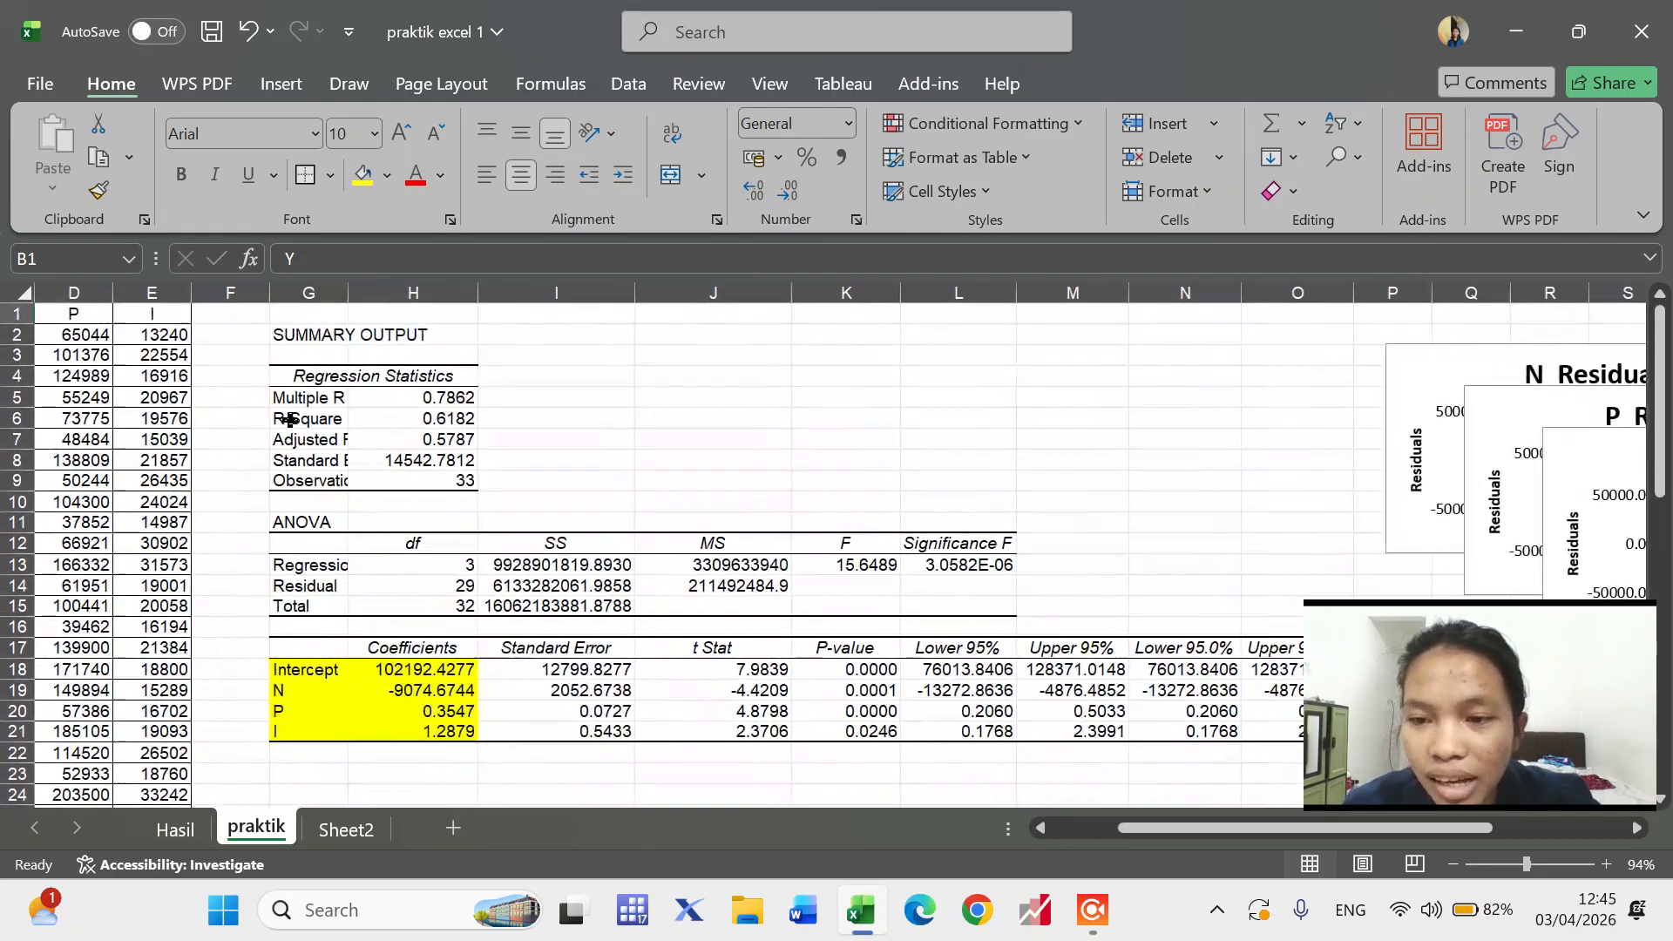
double_click(349, 292)
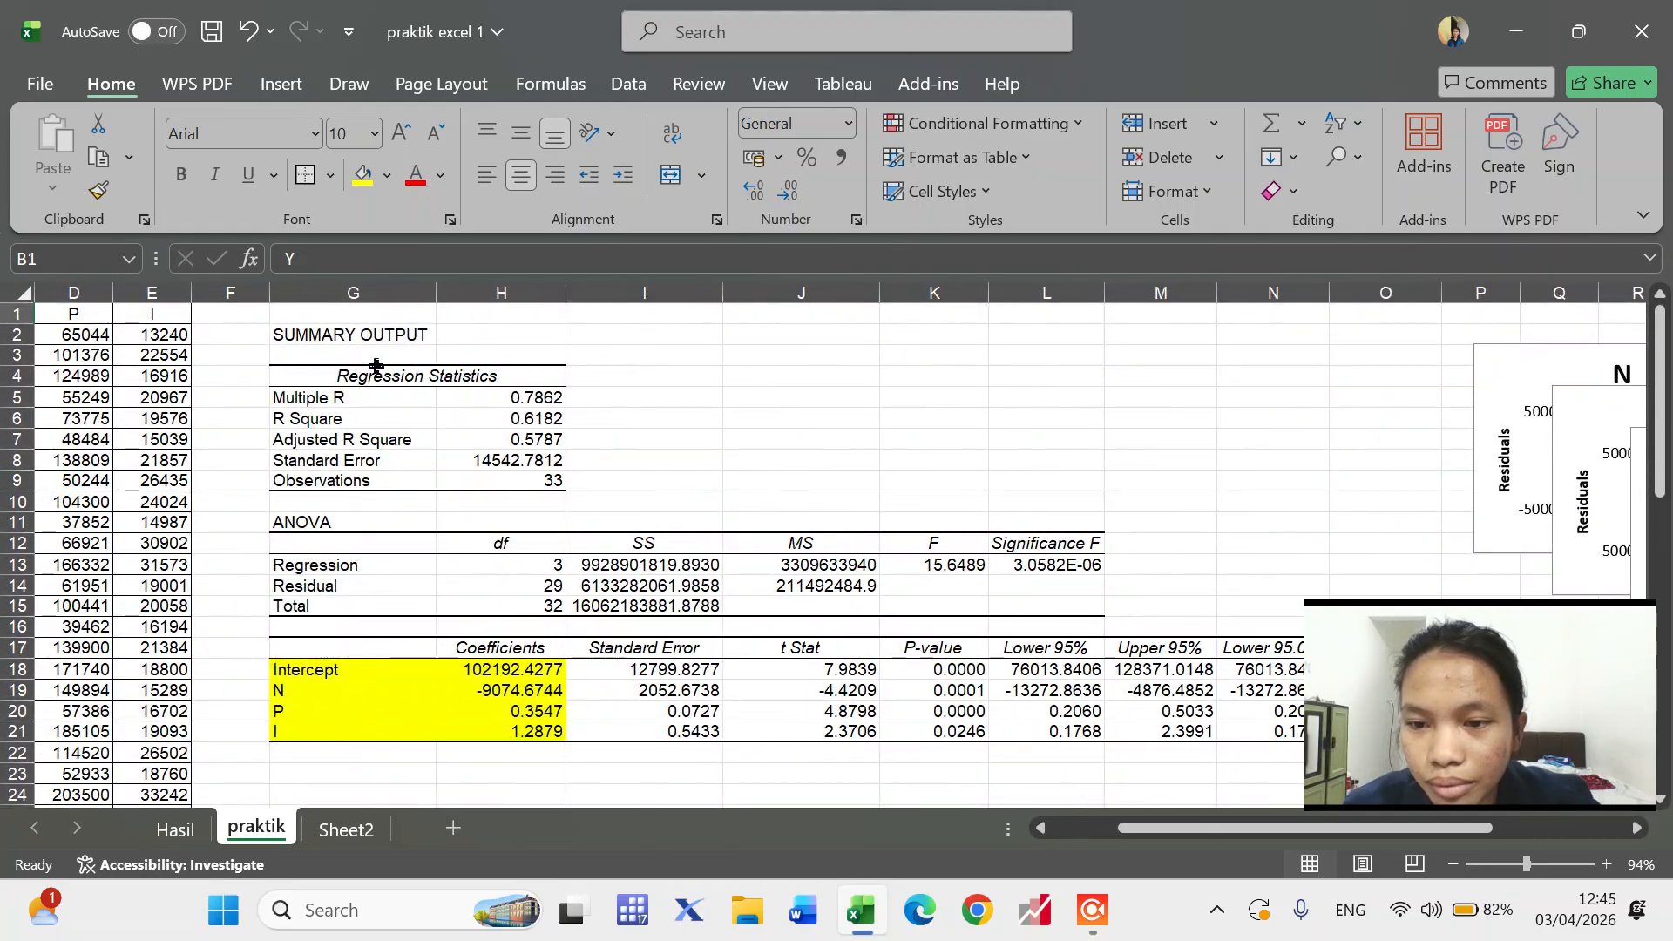
- Highlight the R Square and Adjusted R Square labels and values in G6:H7 in yellow
drag(317, 417, 518, 434)
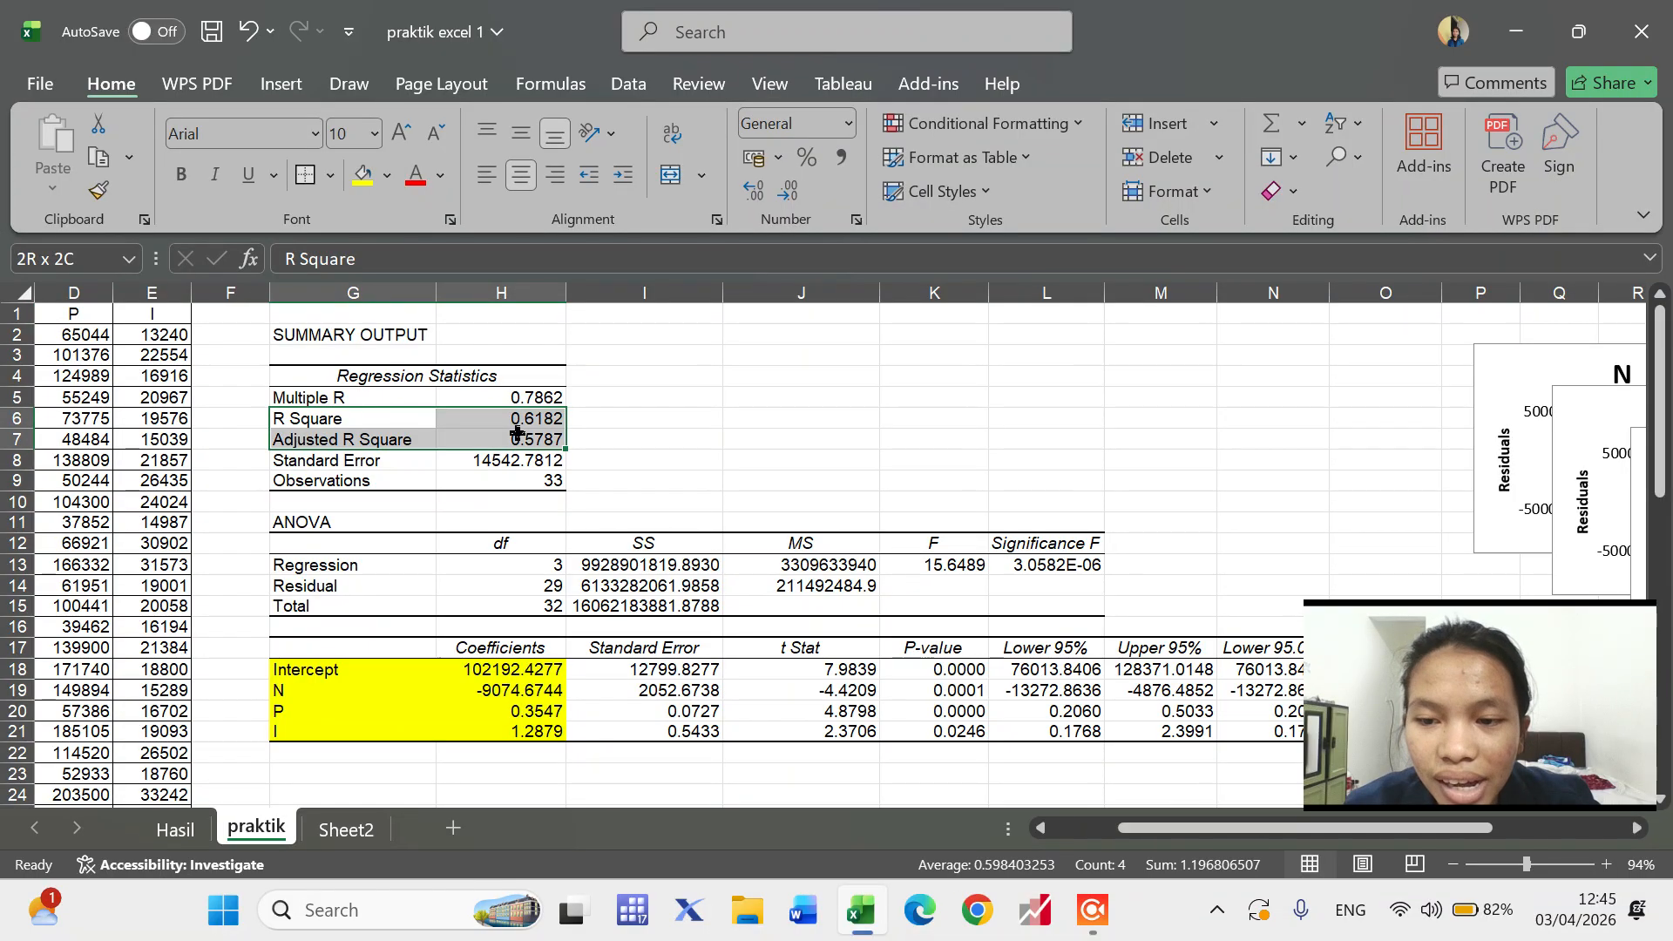
drag(518, 433, 517, 434)
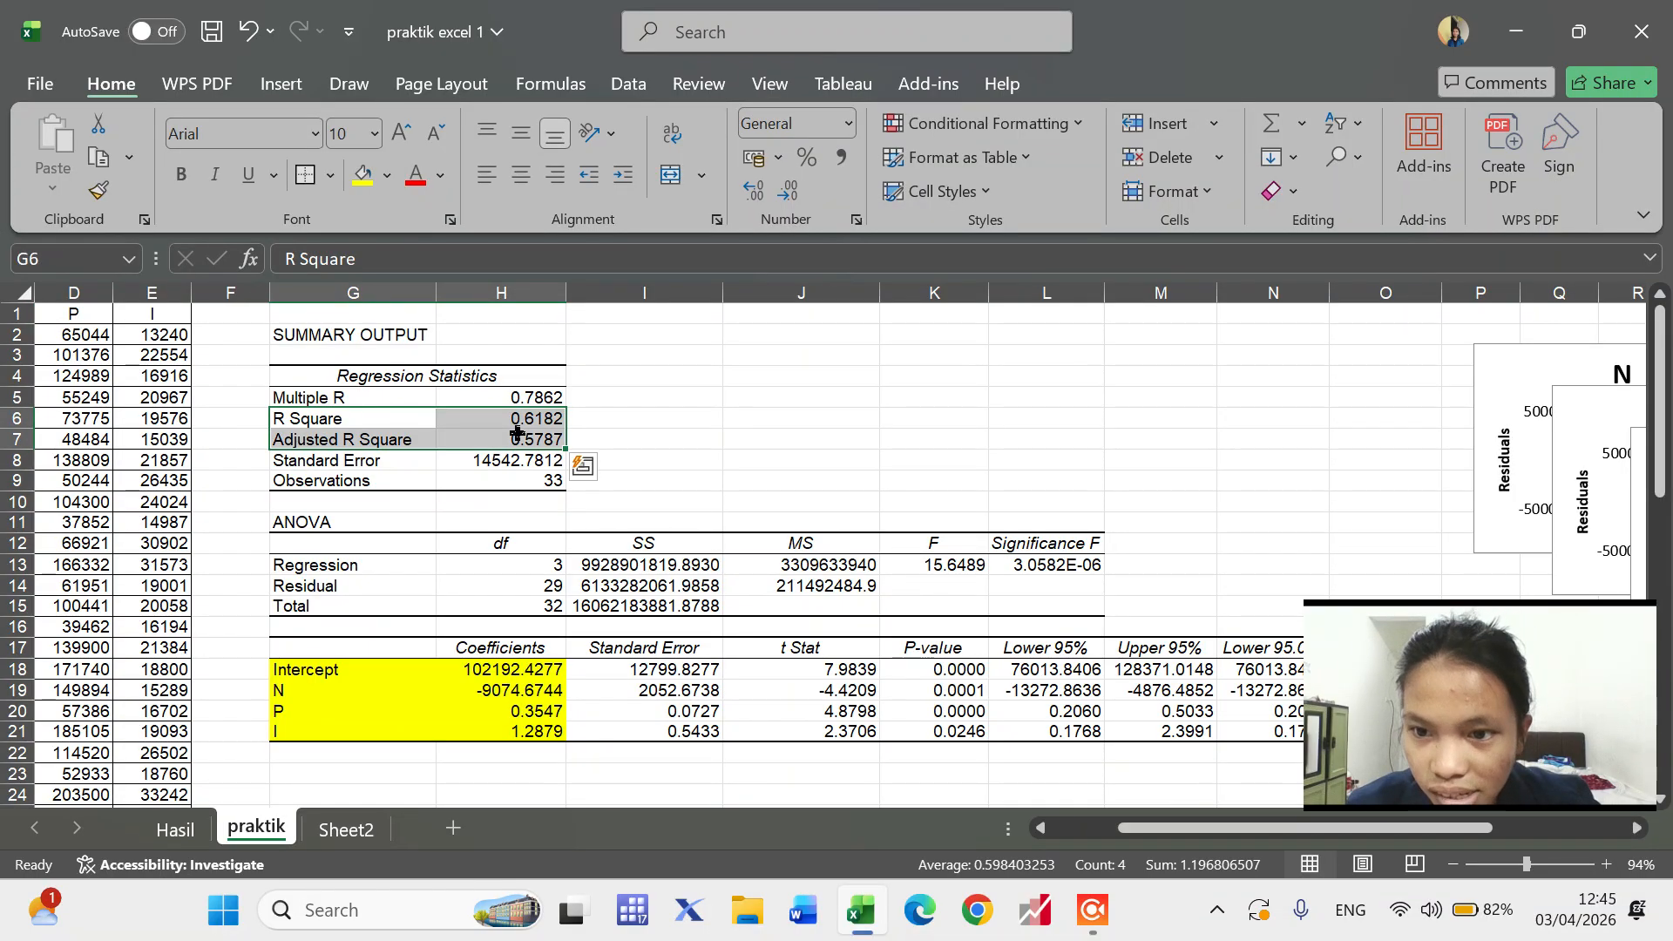
click(363, 175)
click(610, 423)
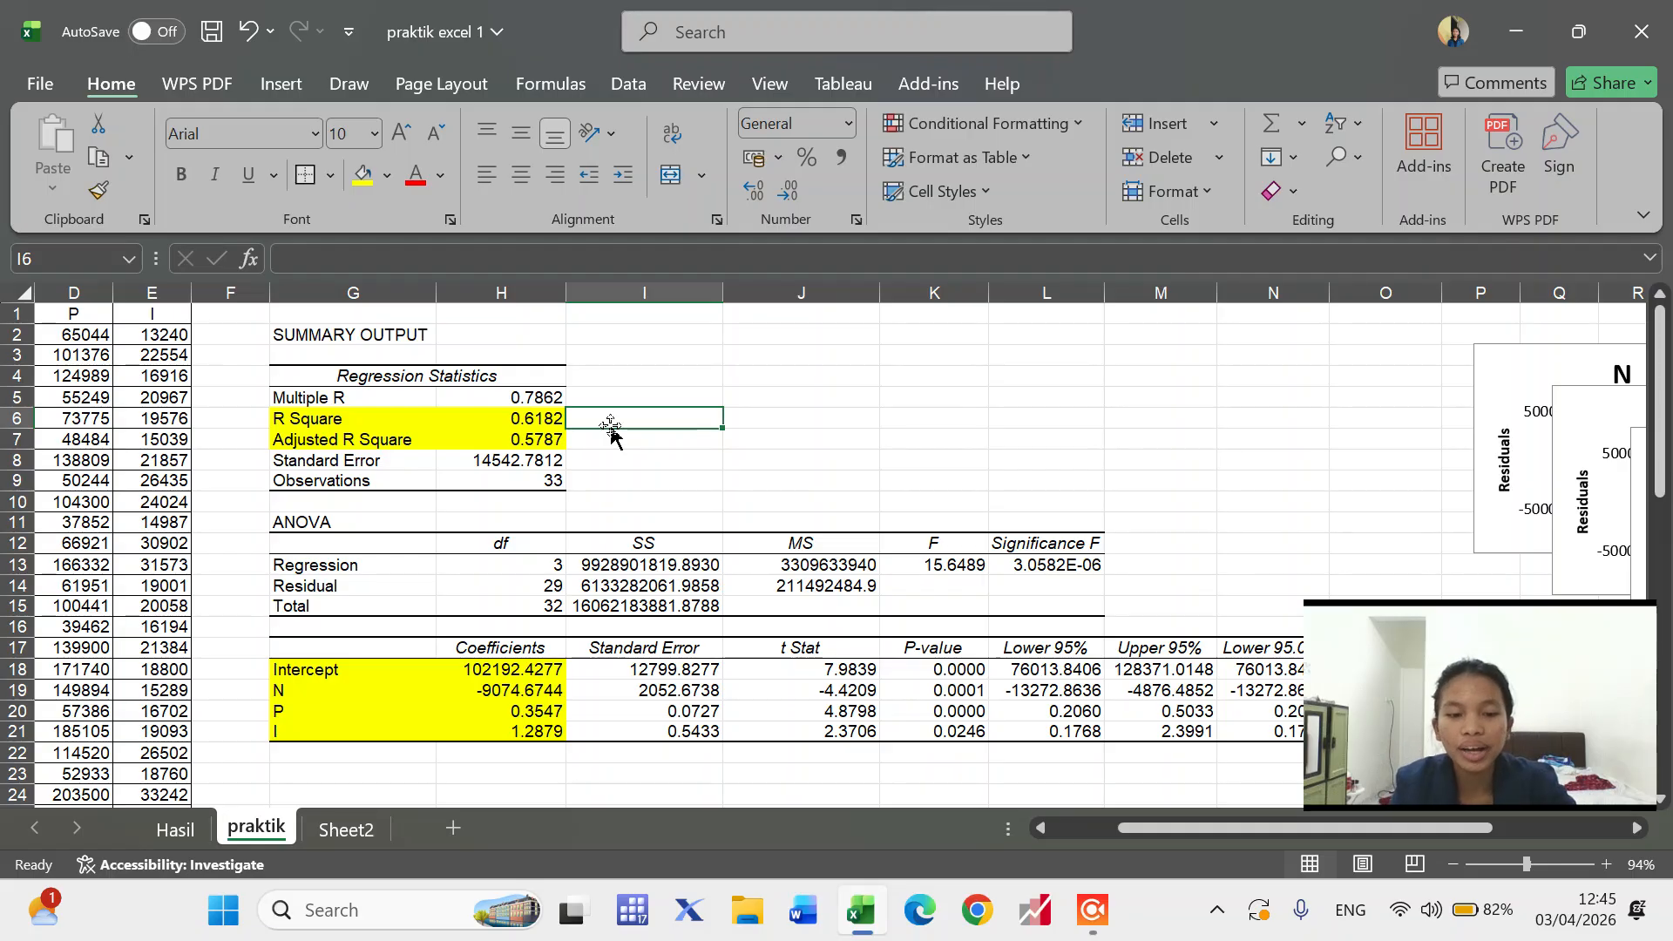
click(521, 421)
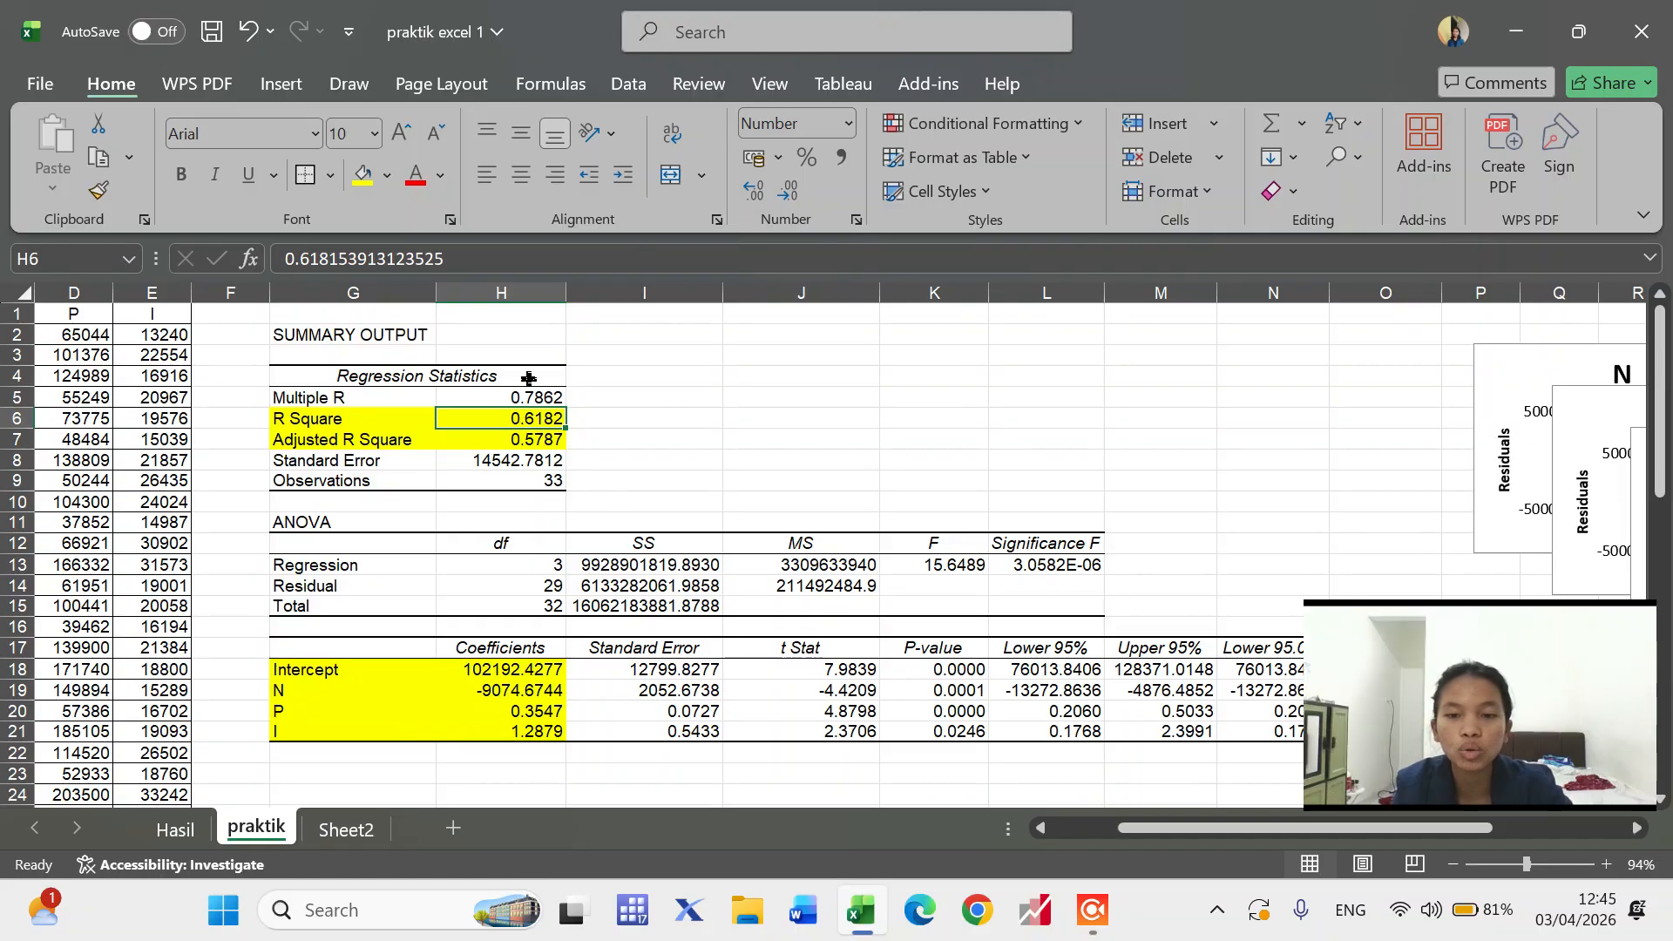
click(605, 421)
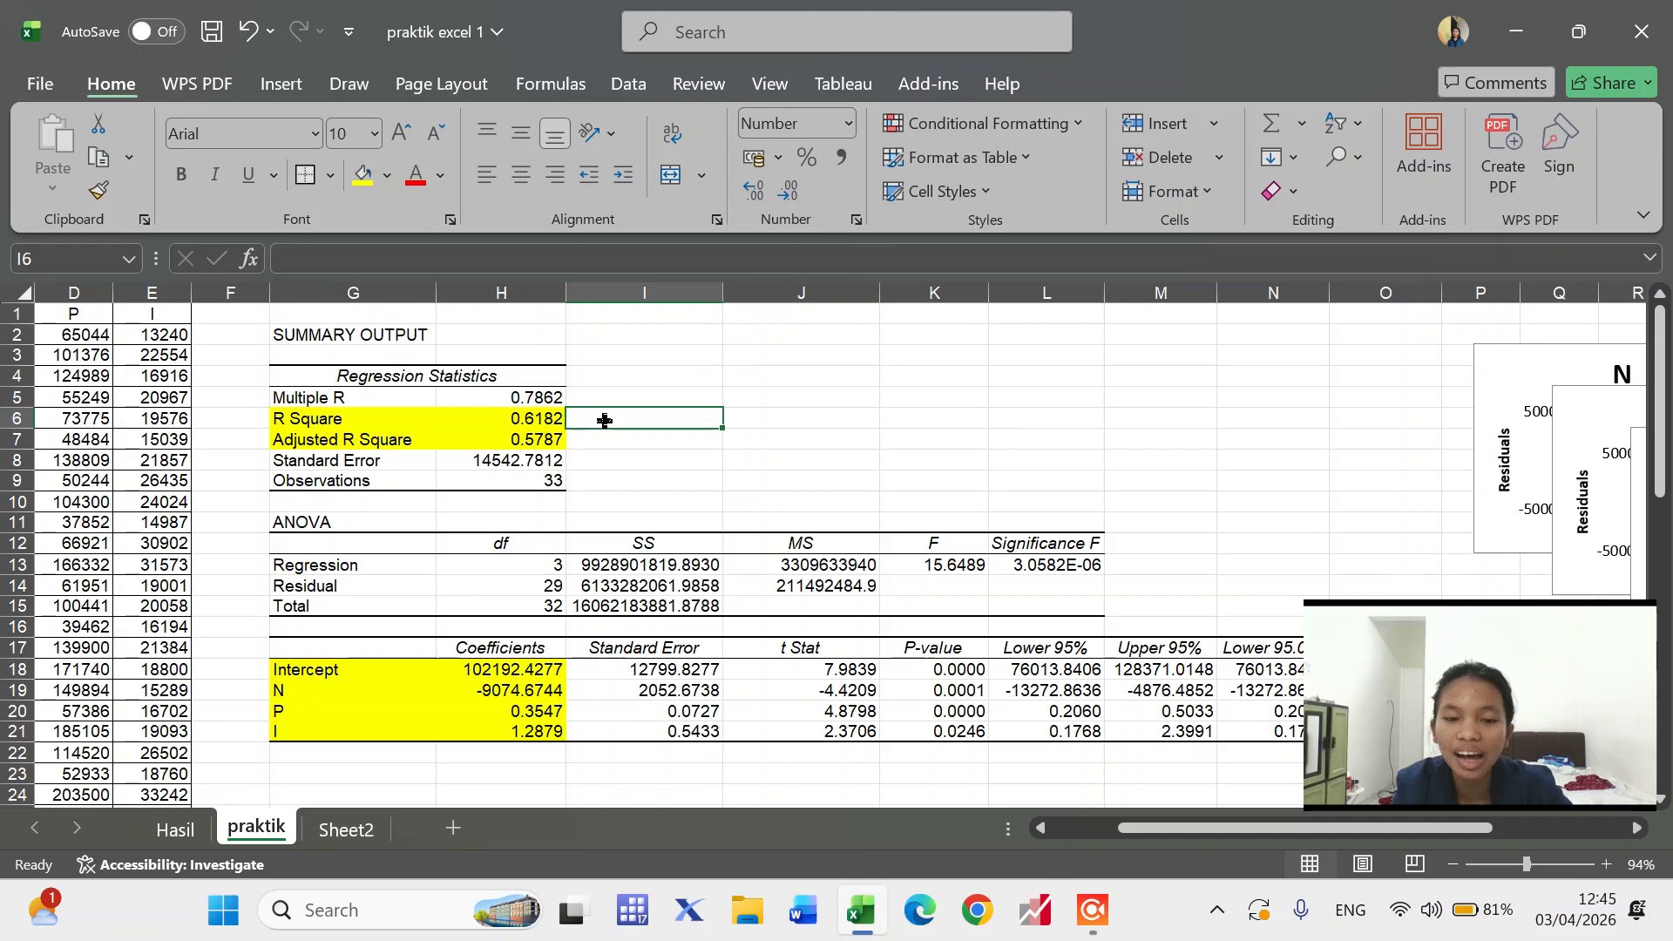
click(532, 427)
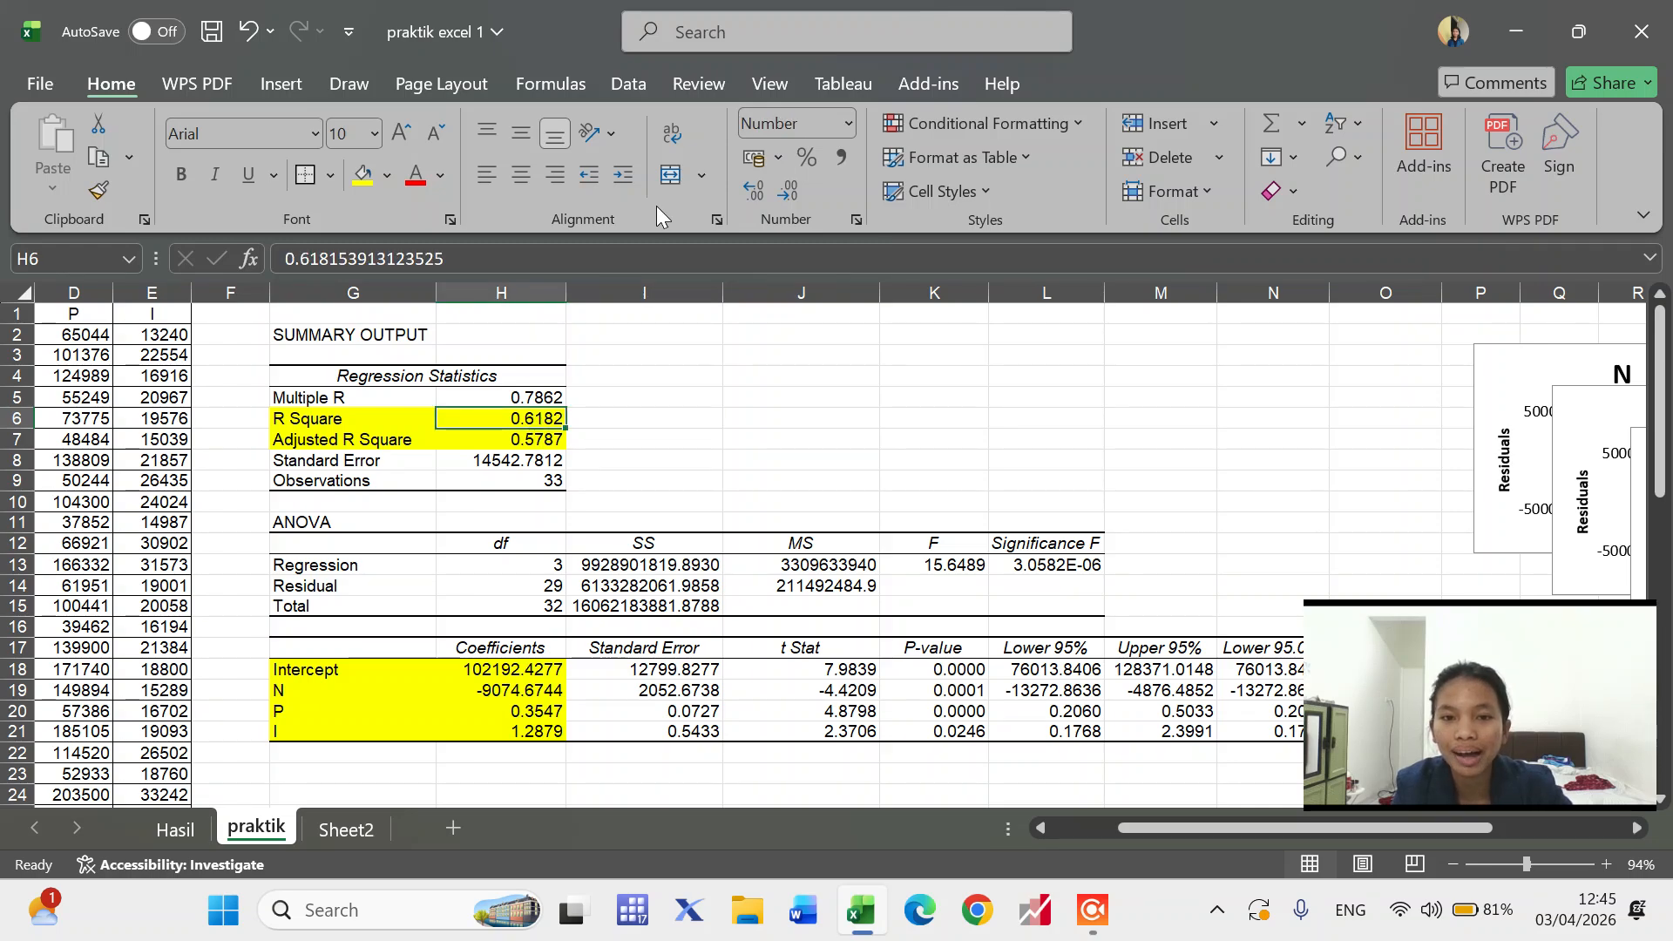
- Format the R Square value in H6 as a percentage and replace that with comma style
click(810, 155)
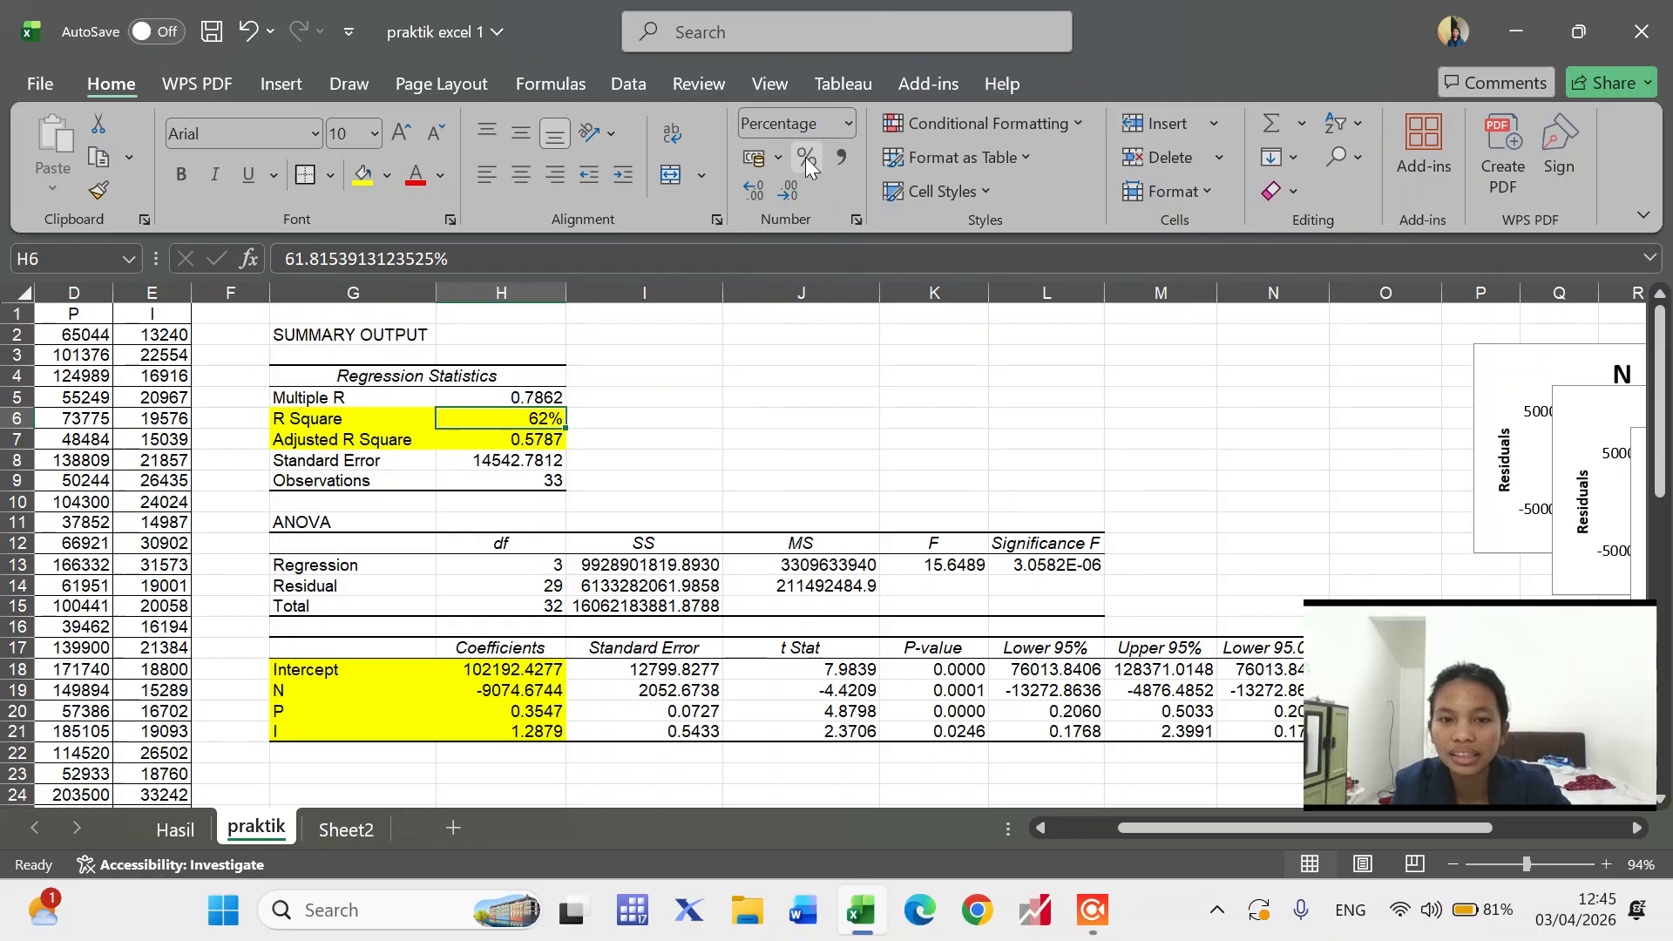
click(828, 162)
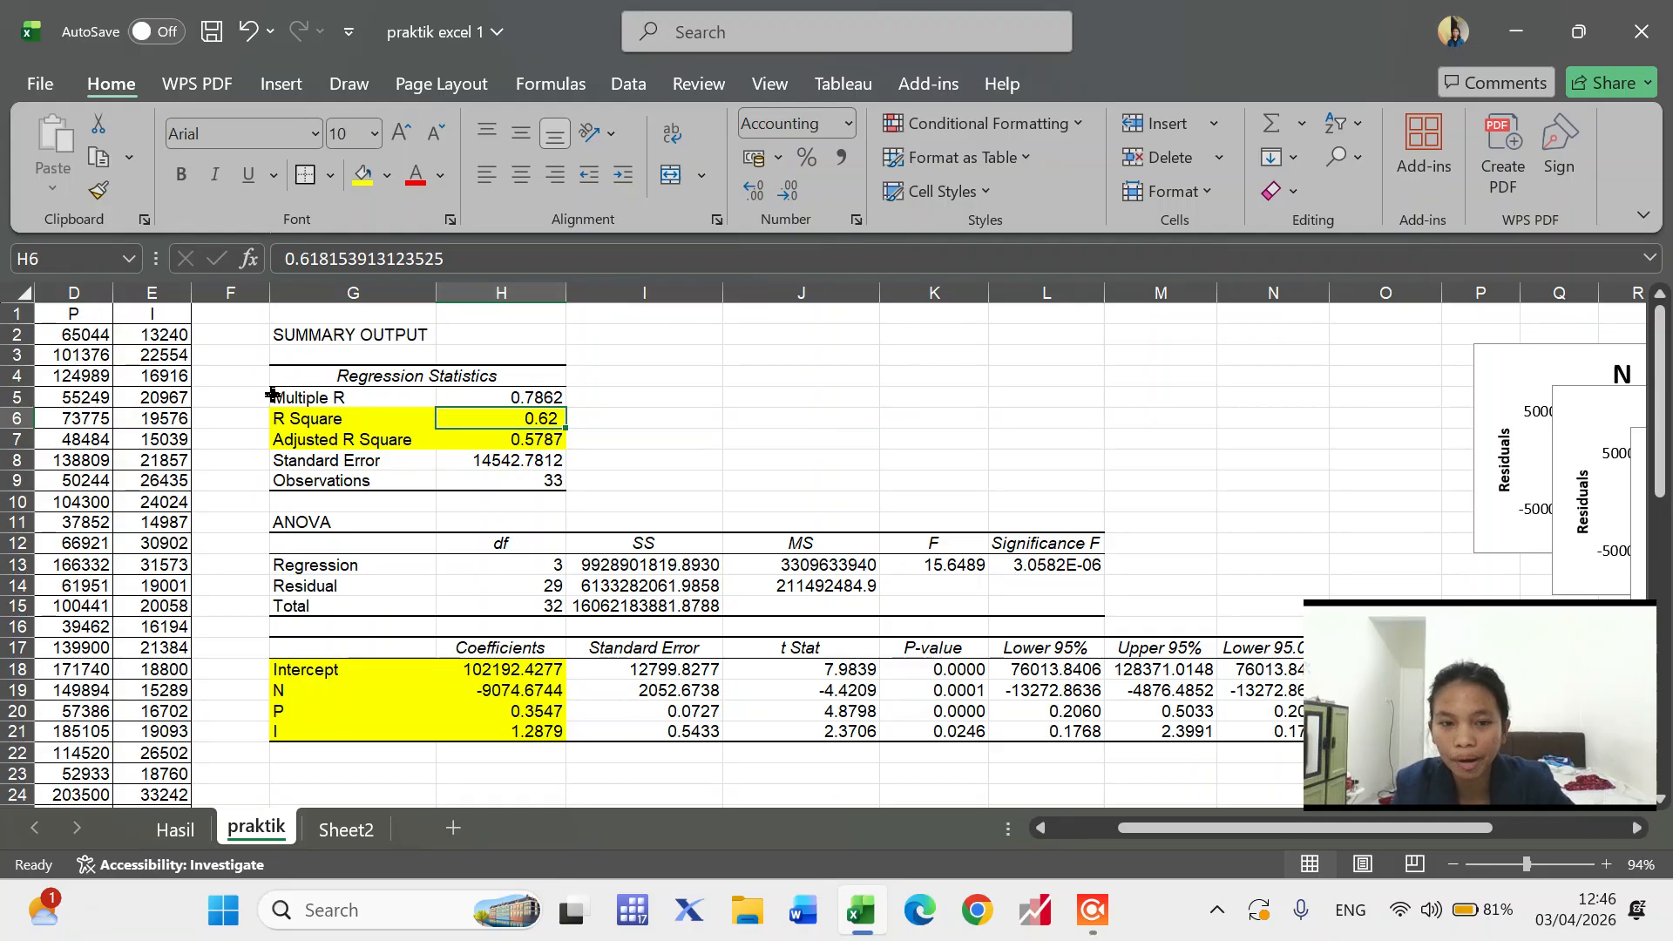
- Examine the N, P and I source columns alongside the regression statistics and the ANOVA table
scroll(272, 395, left, 3)
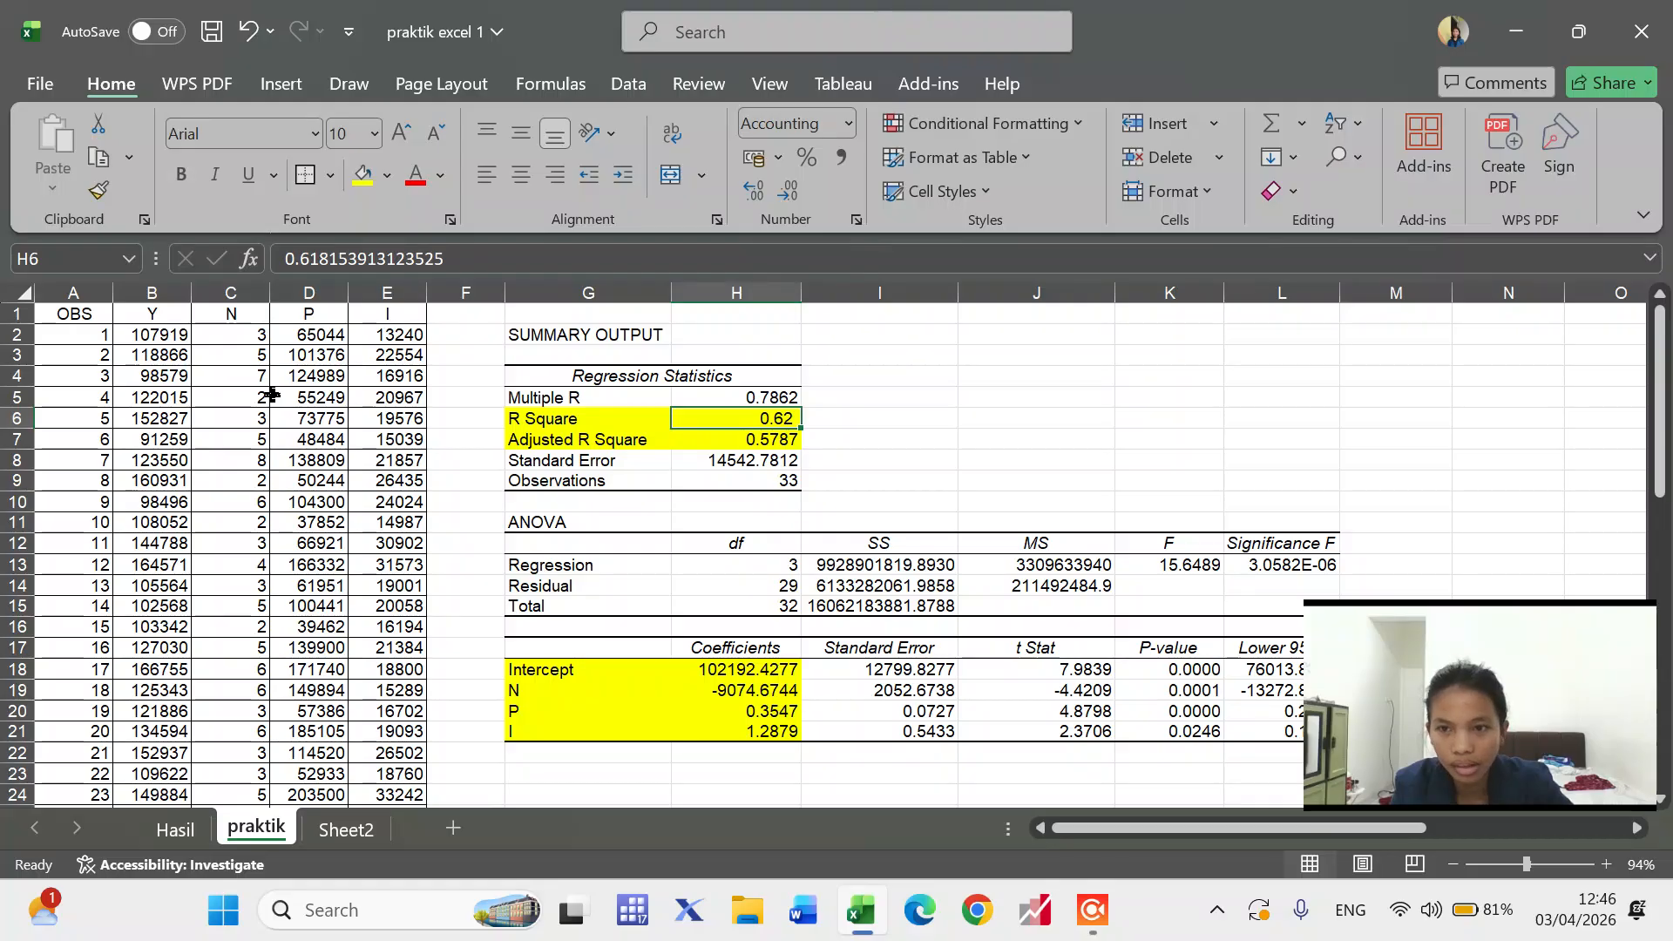
drag(216, 317, 406, 325)
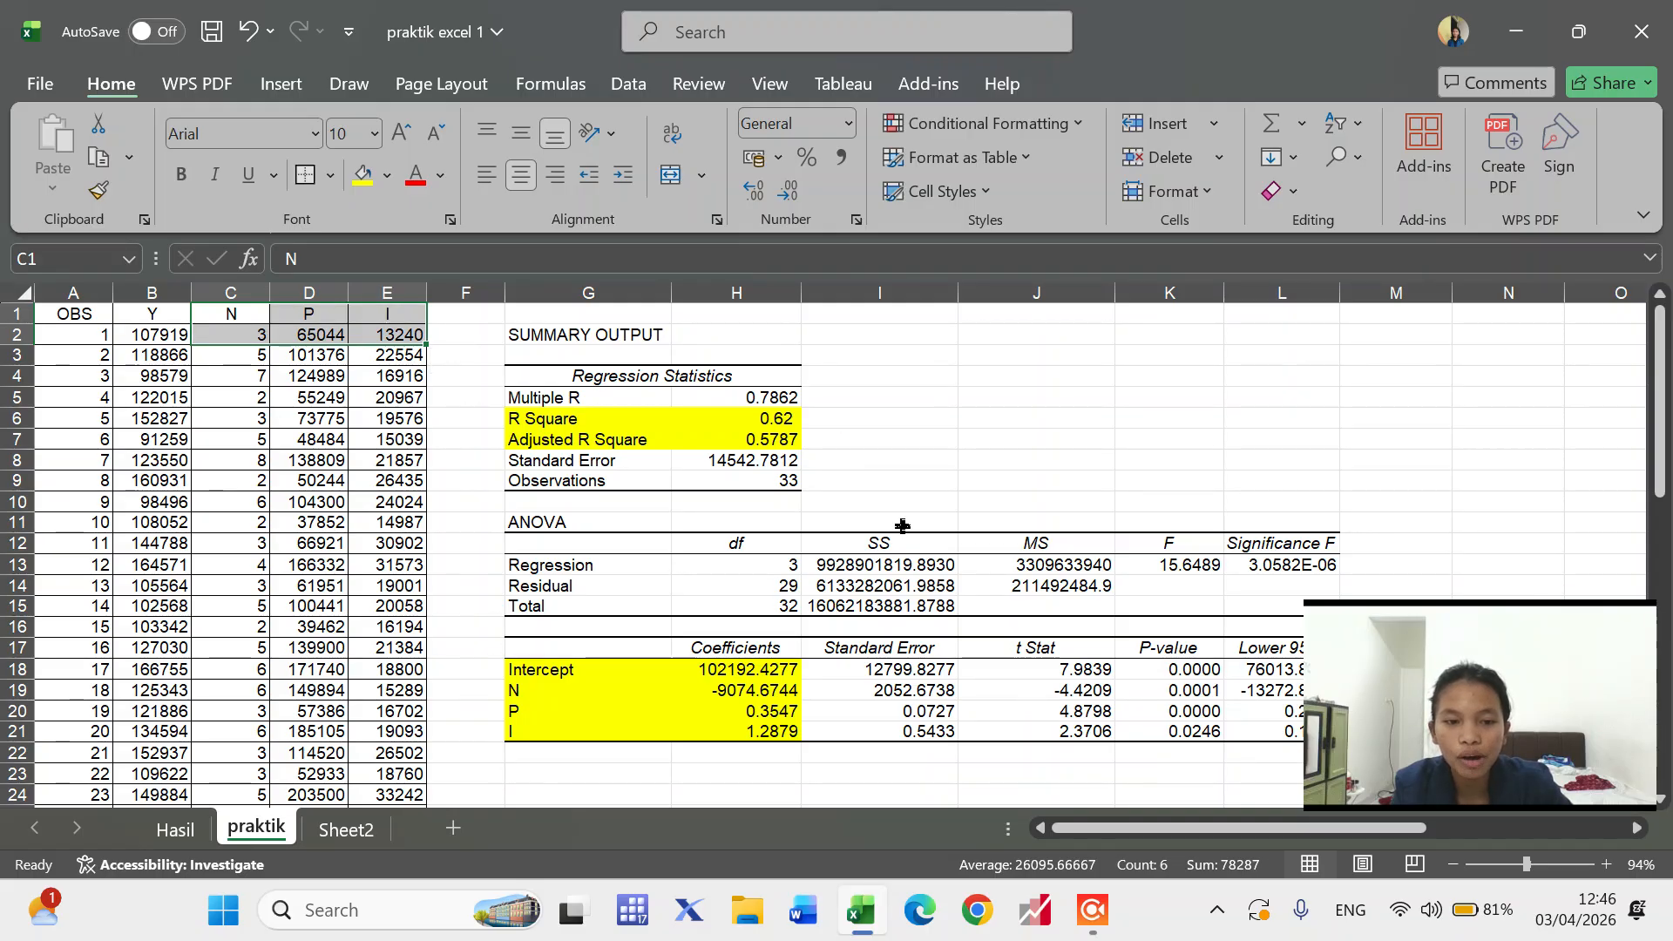
scroll(791, 515, right, 1)
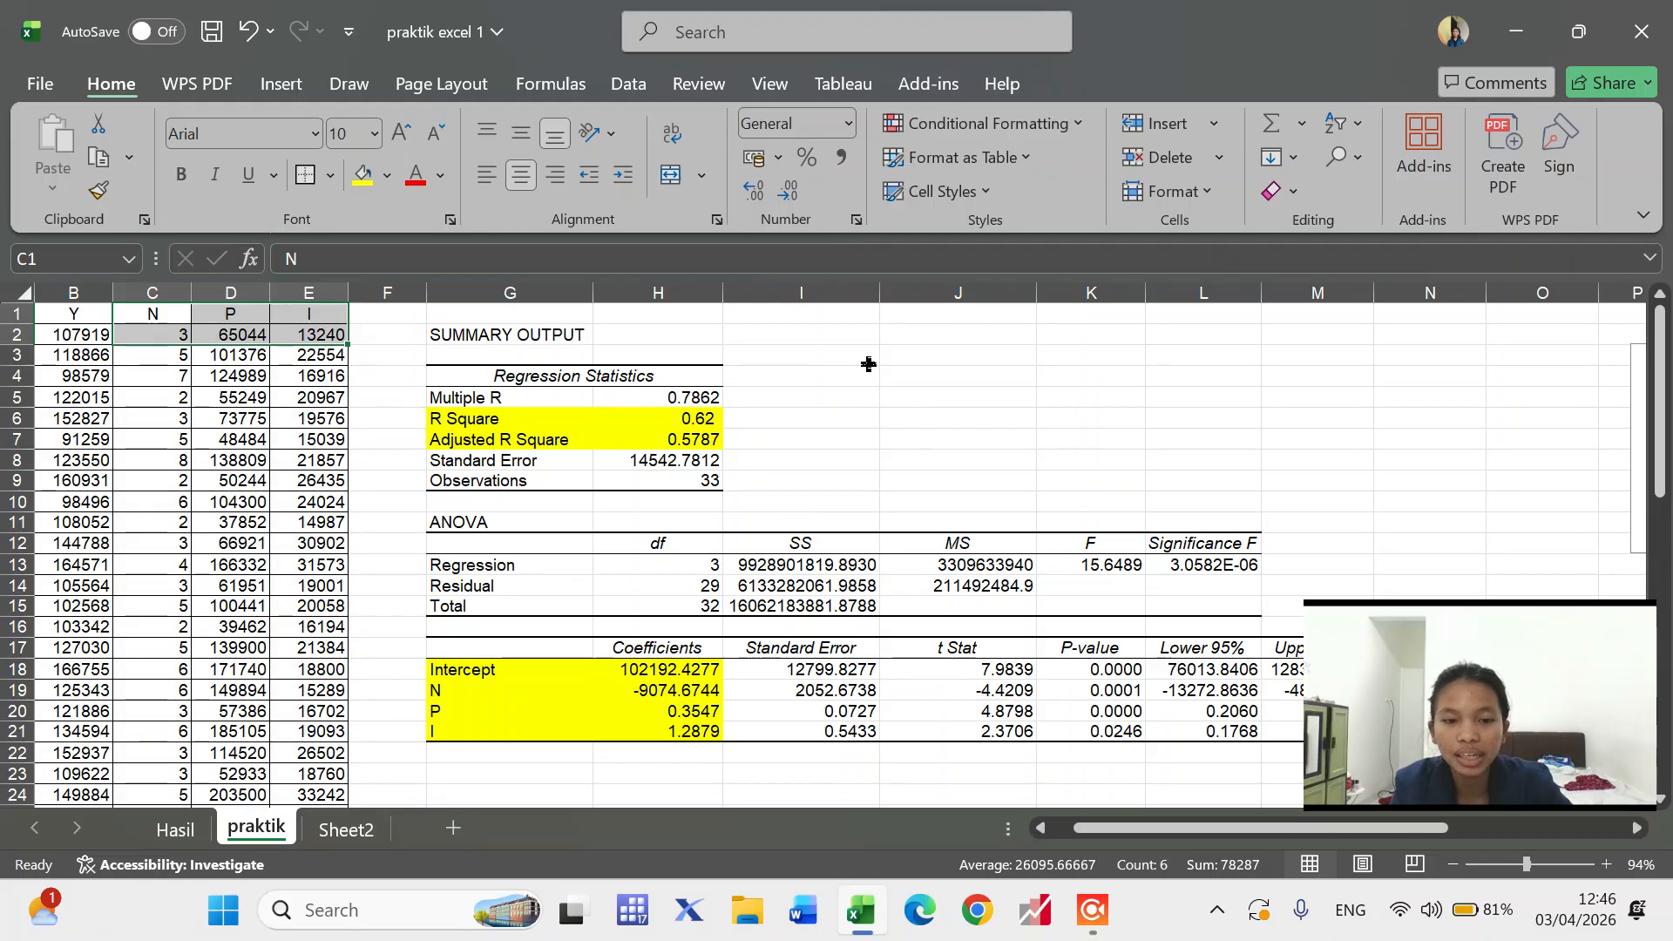
click(793, 520)
scroll(793, 520, down, 1)
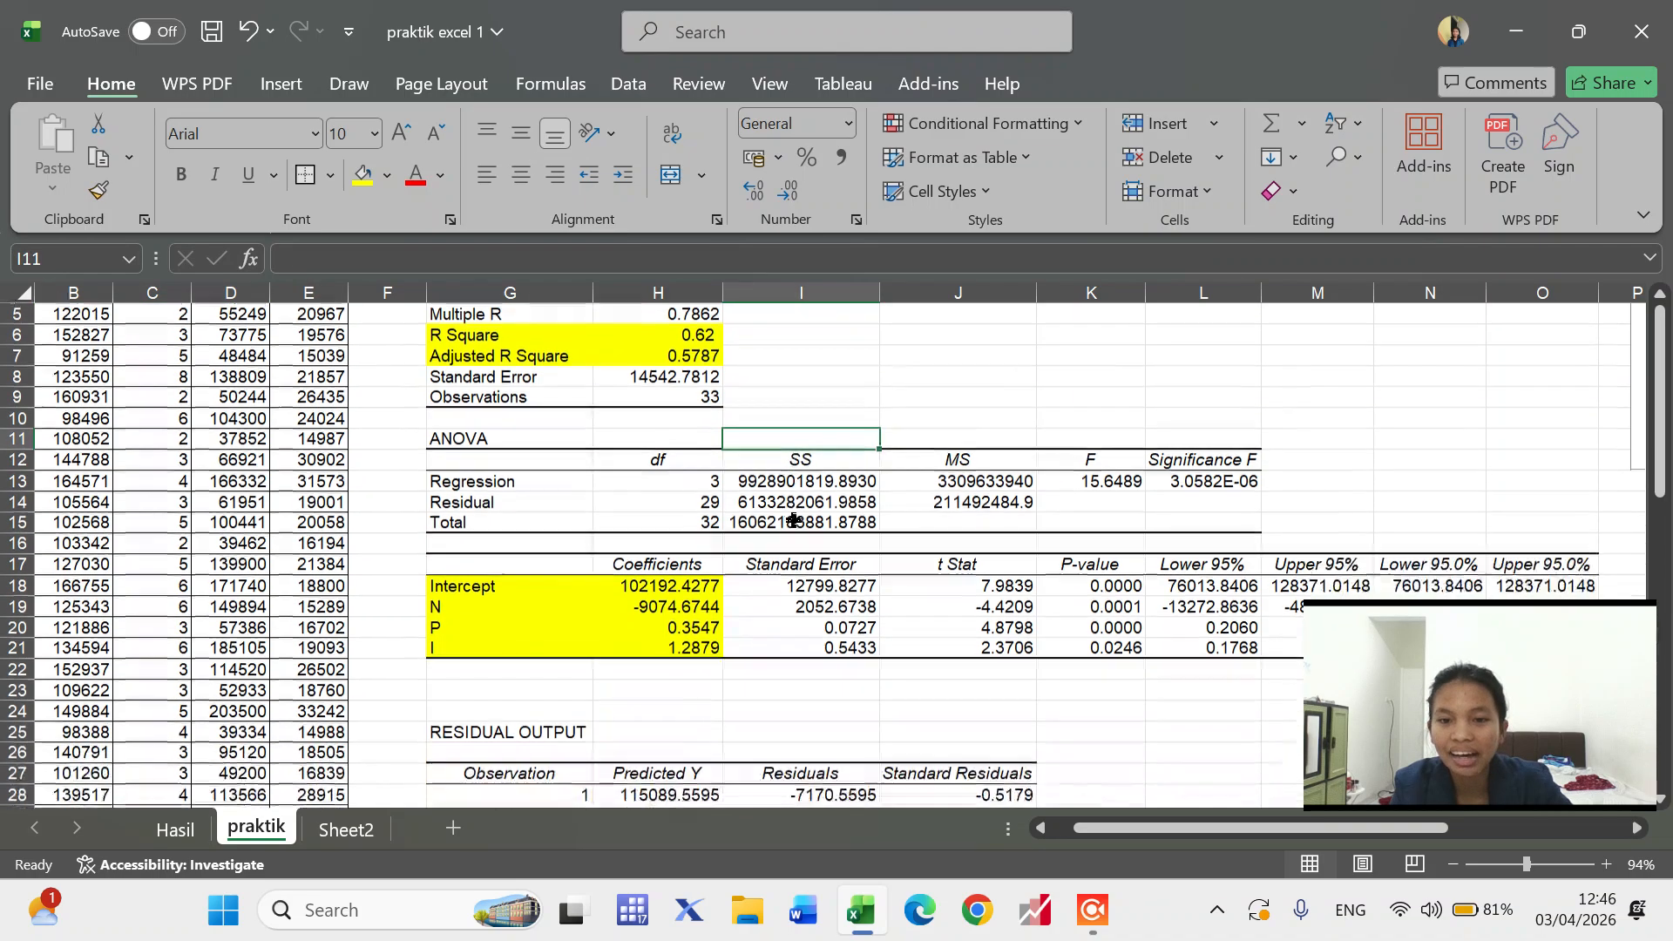
scroll(793, 520, right, 1)
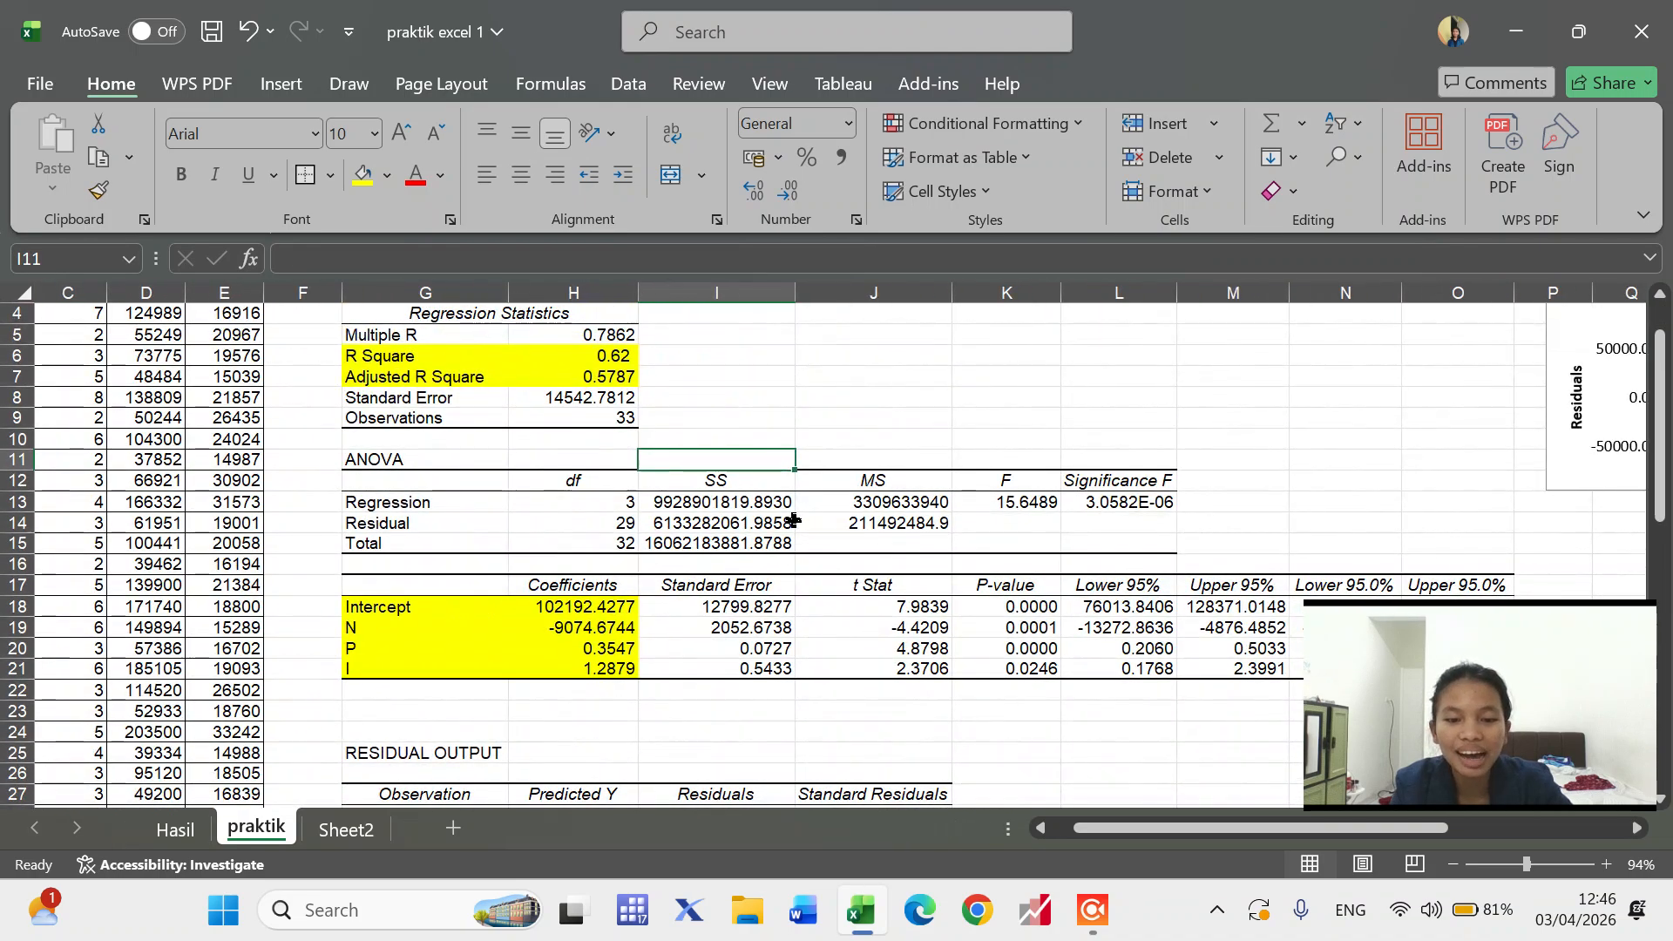
scroll(761, 484, left, 1)
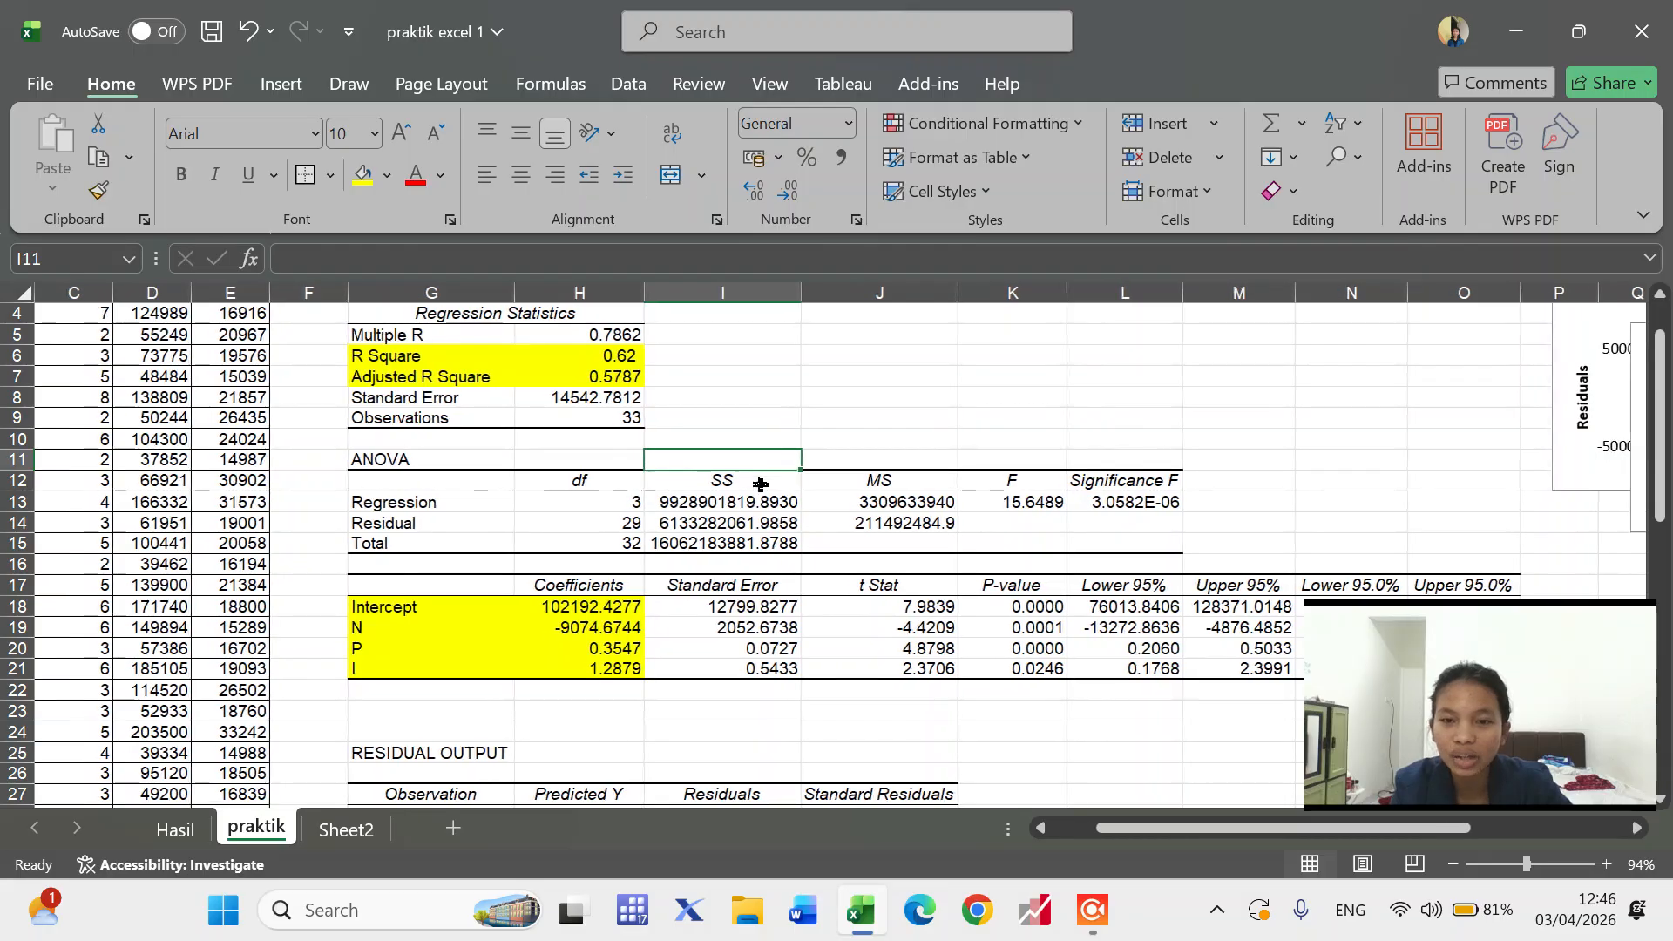
- Bold the Adjusted R Square value in H7 and add a border around G7:H7
click(609, 383)
key(ctrl+b)
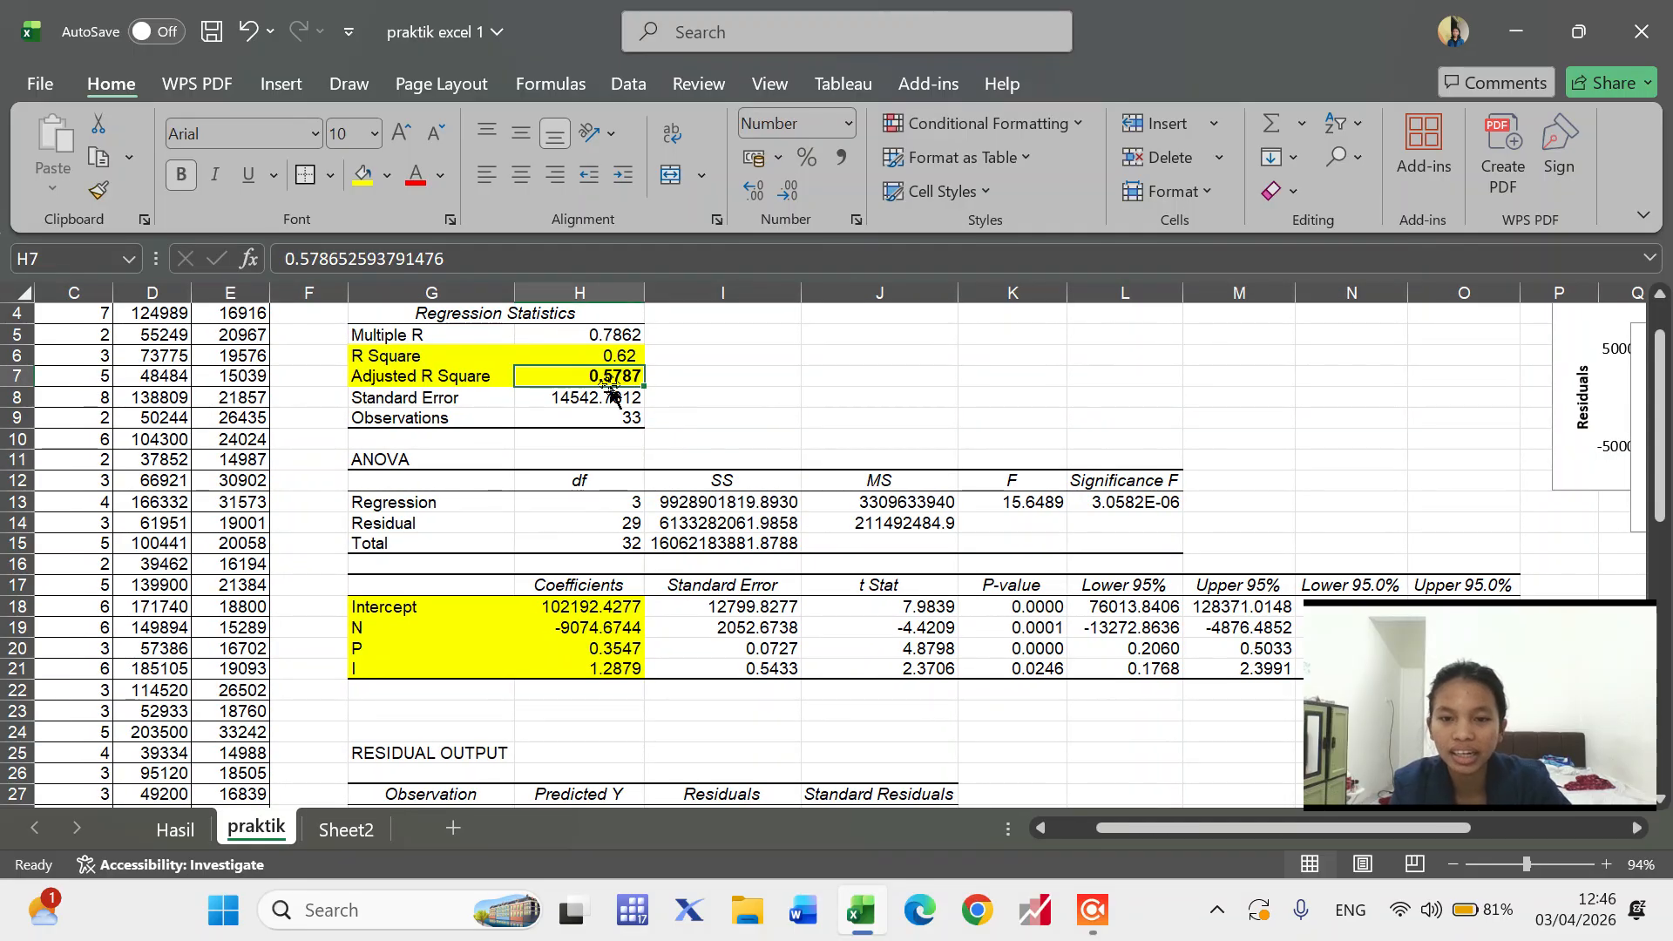
click(683, 375)
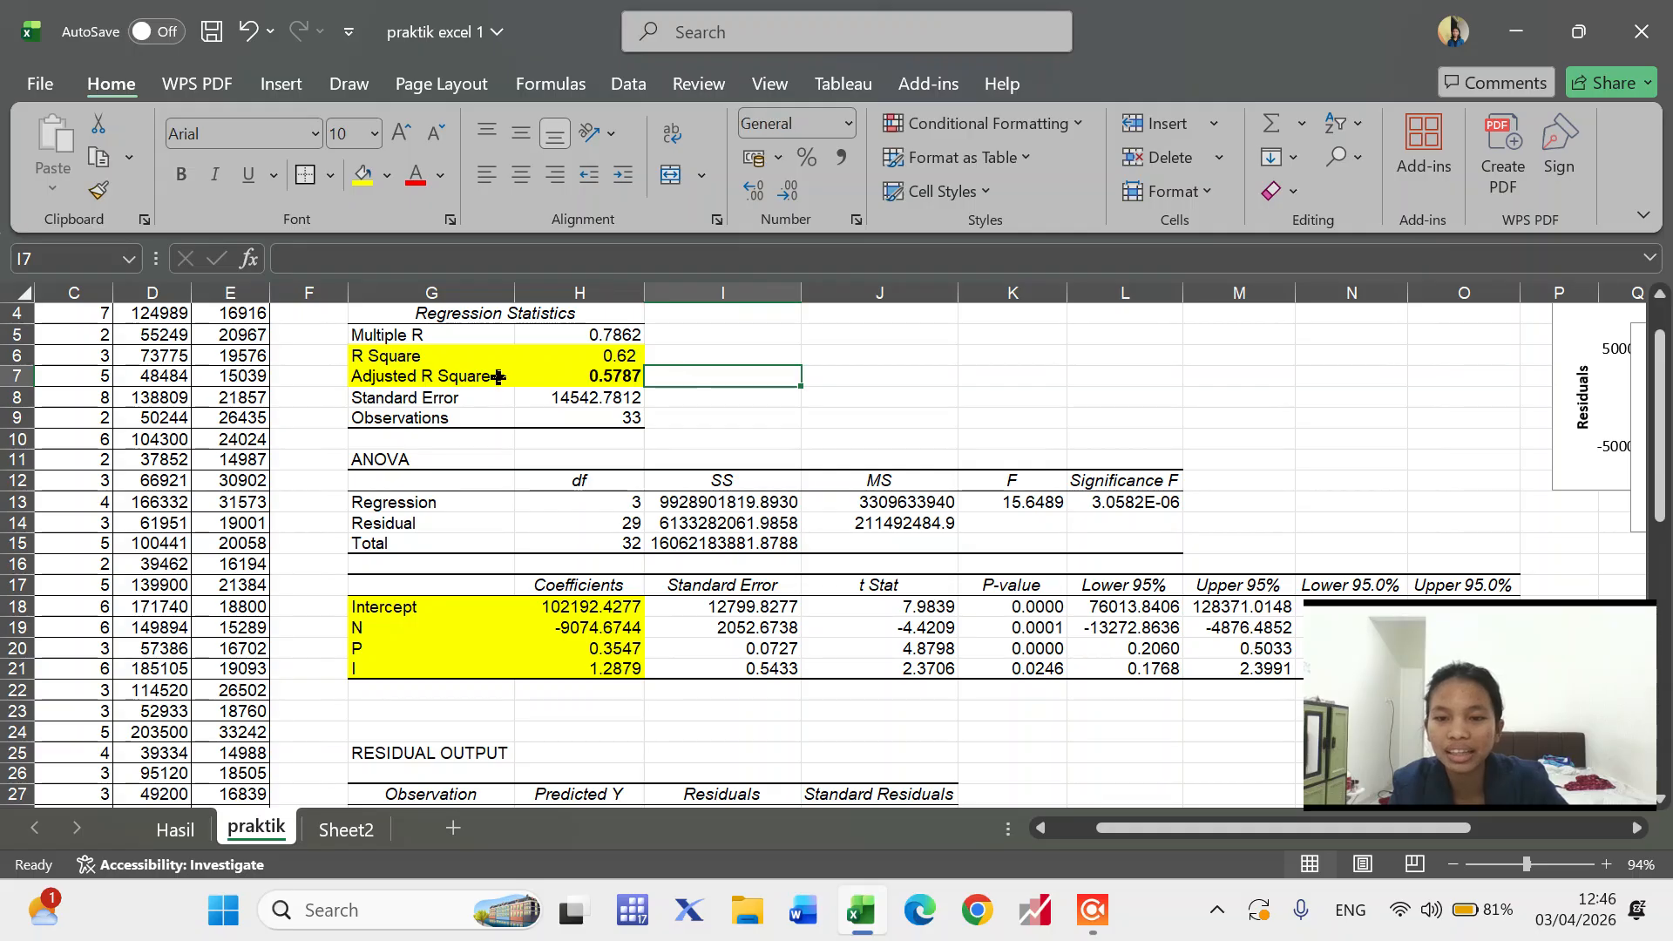
click(376, 380)
shift+click(538, 373)
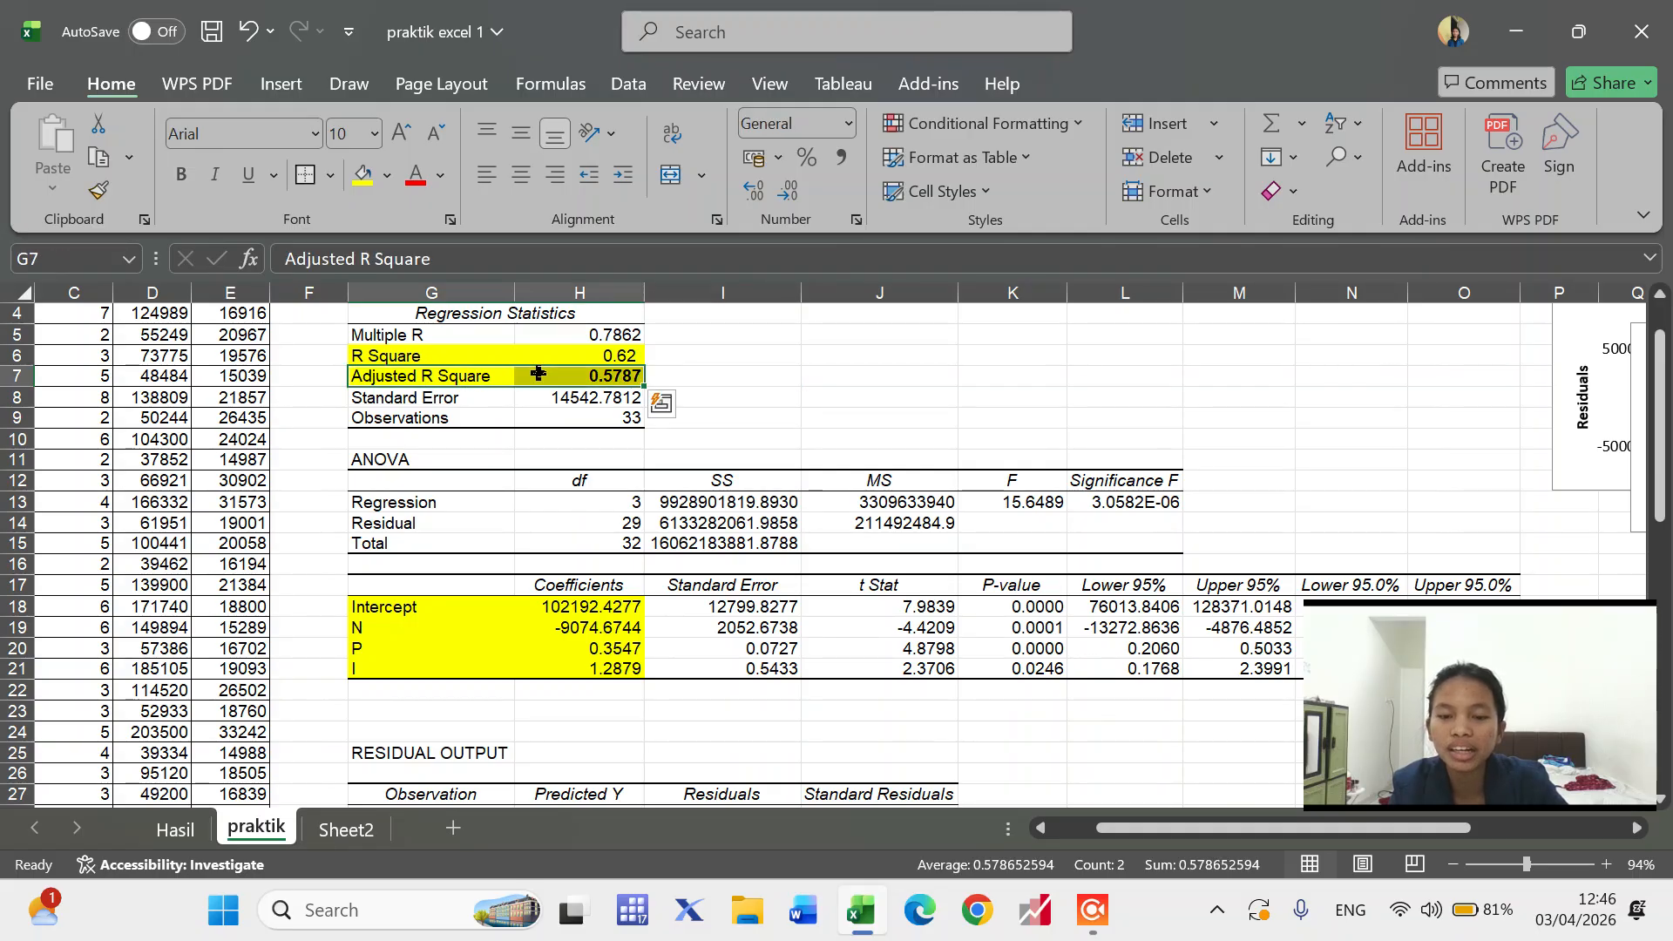
click(303, 185)
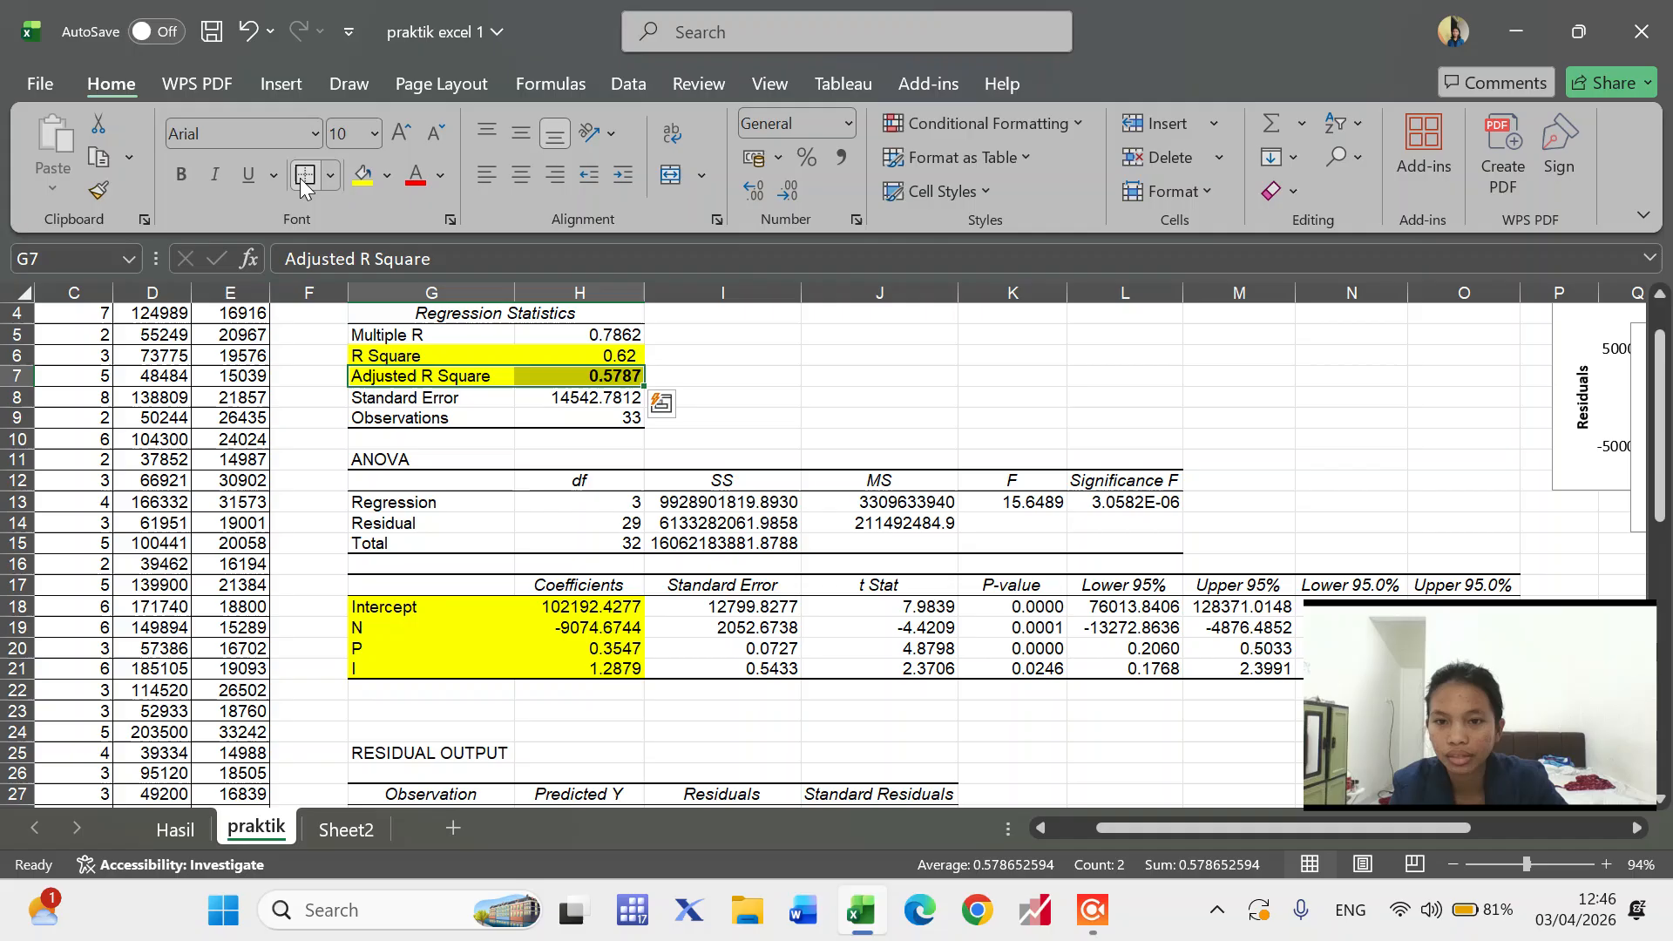
click(709, 400)
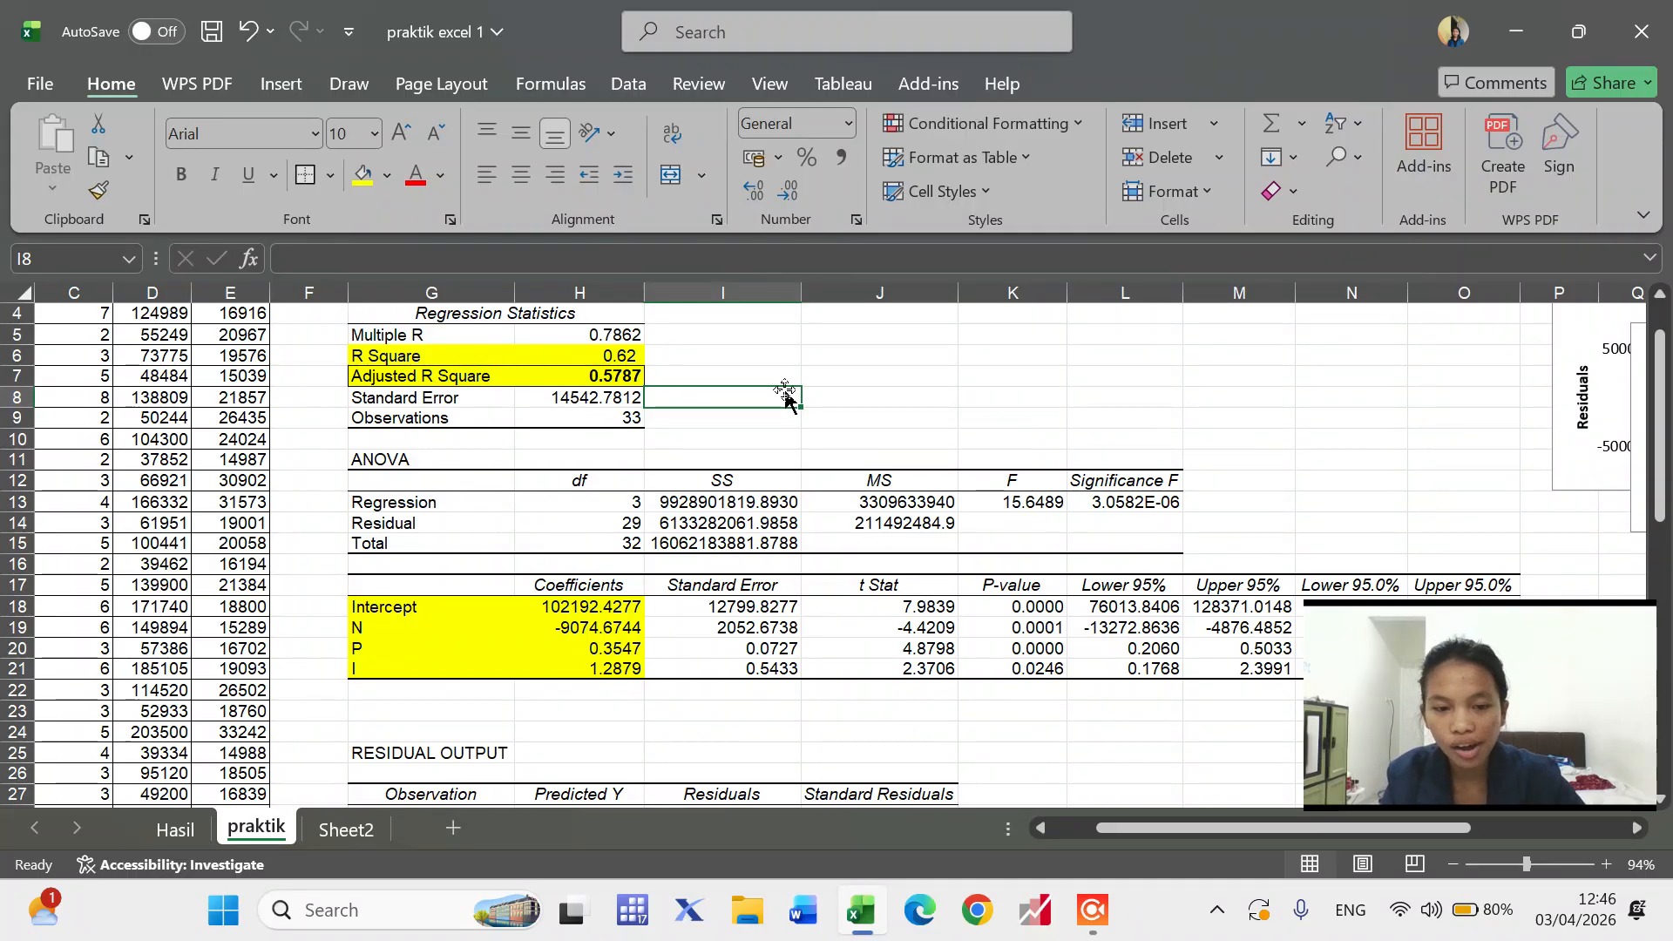
- Examine the N, P and I columns in relation to the Adjusted R Square value, including its full precision in H7
scroll(78, 357, left, 2)
scroll(78, 357, up, 1)
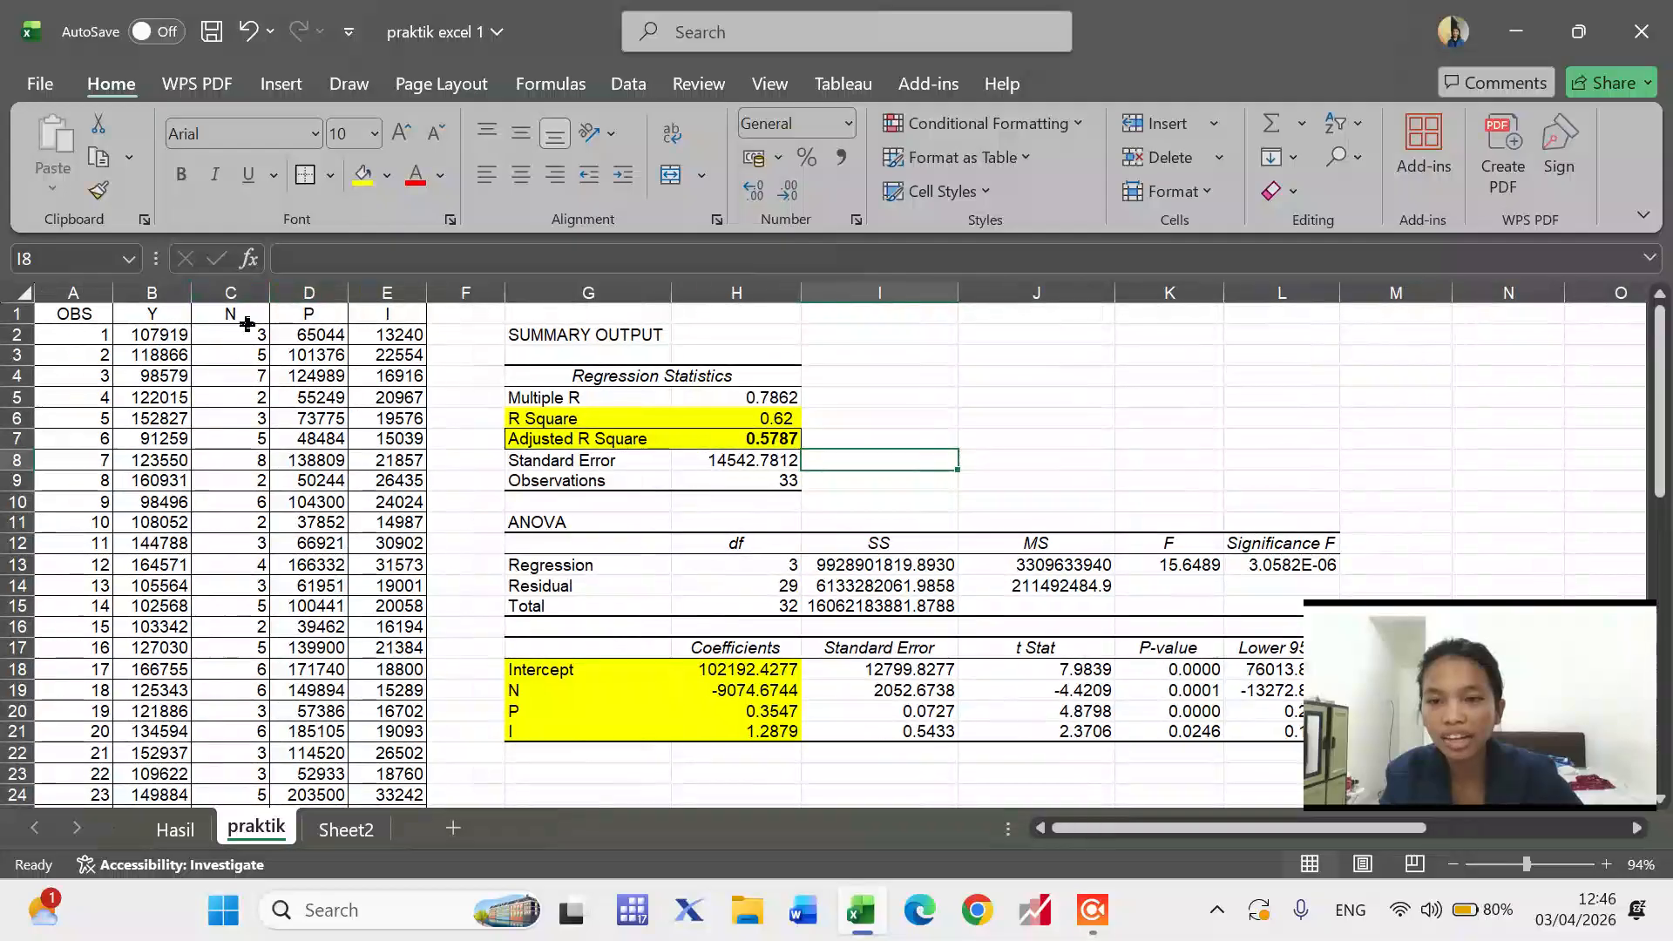
drag(248, 322, 396, 353)
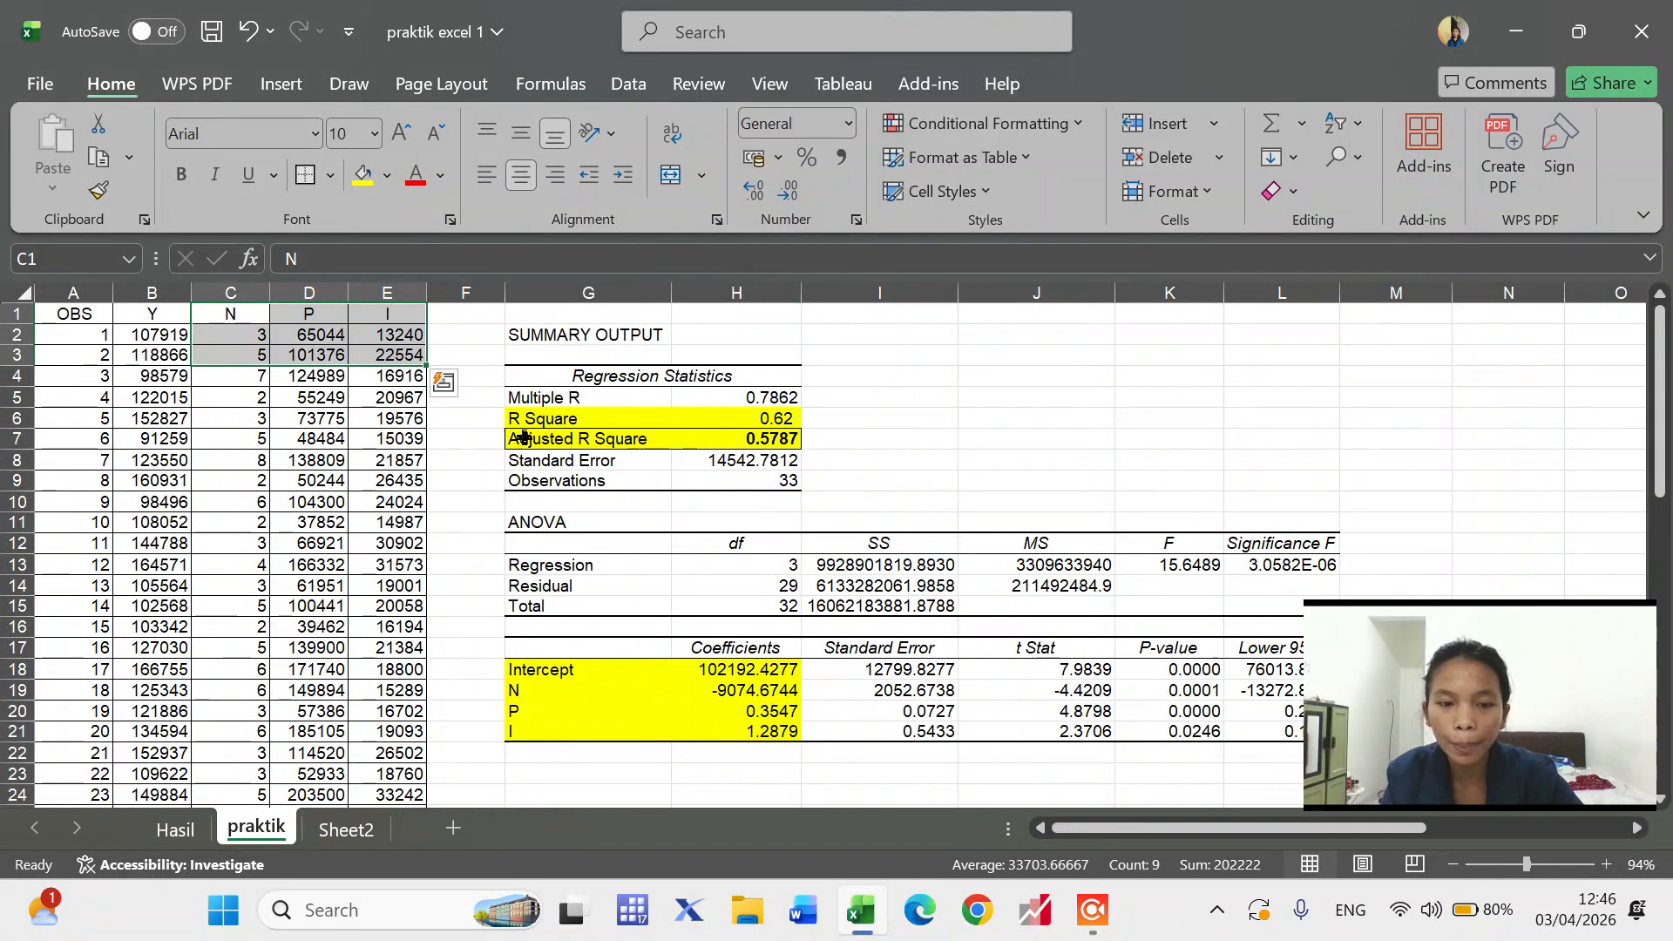
scroll(352, 442, right, 2)
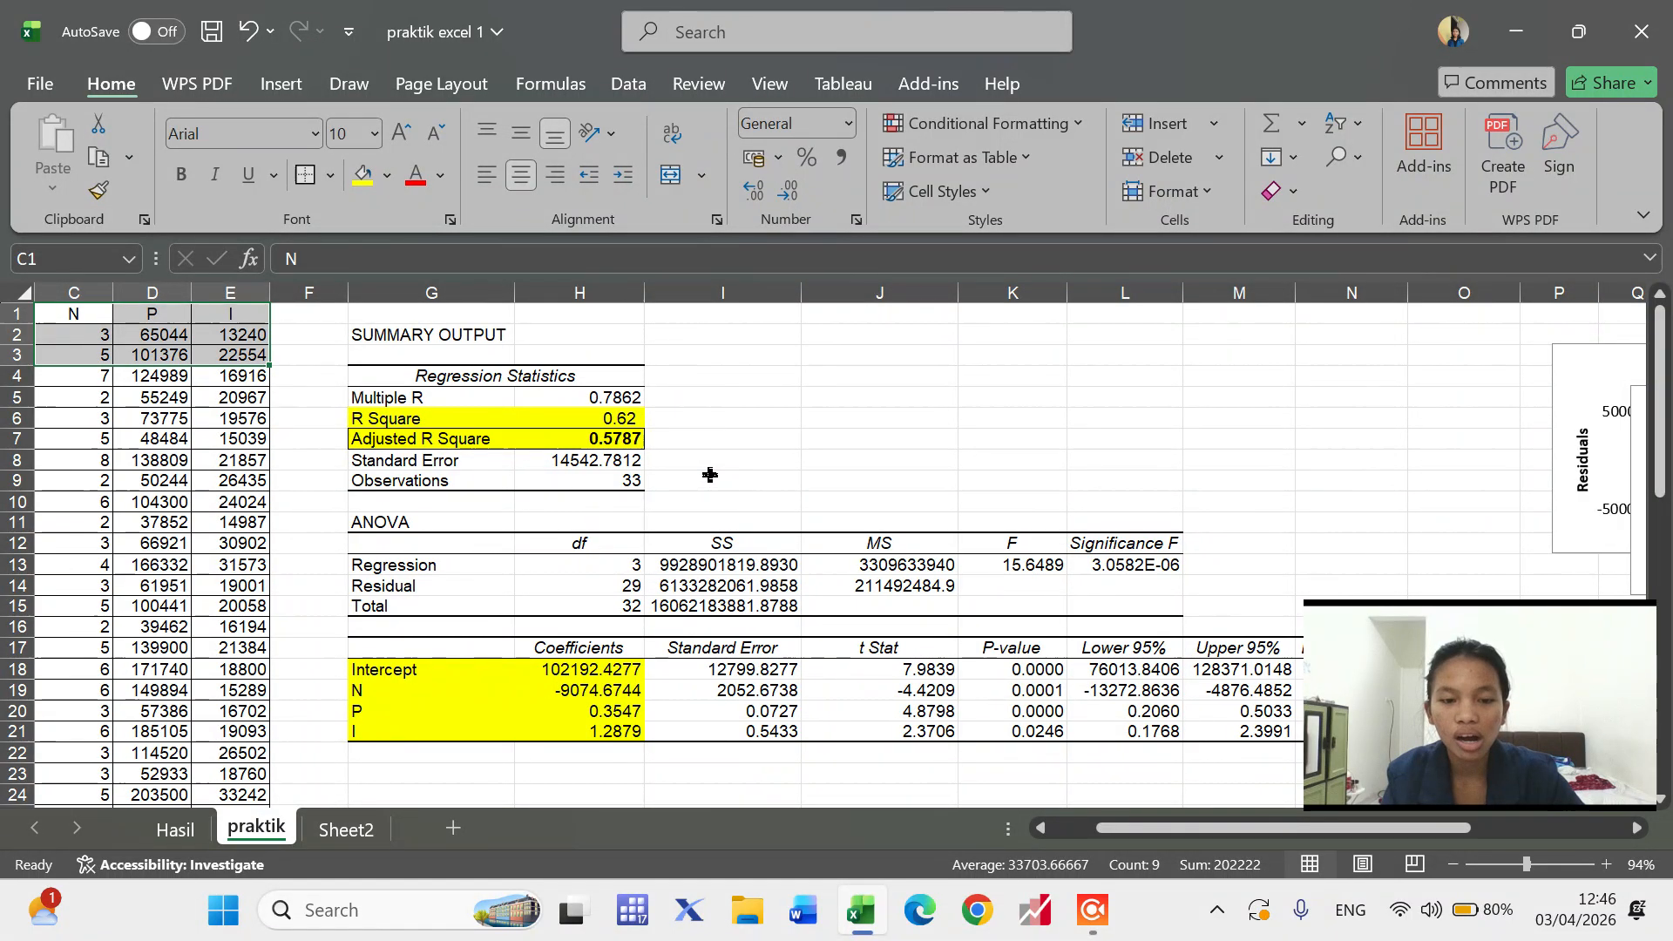
click(675, 436)
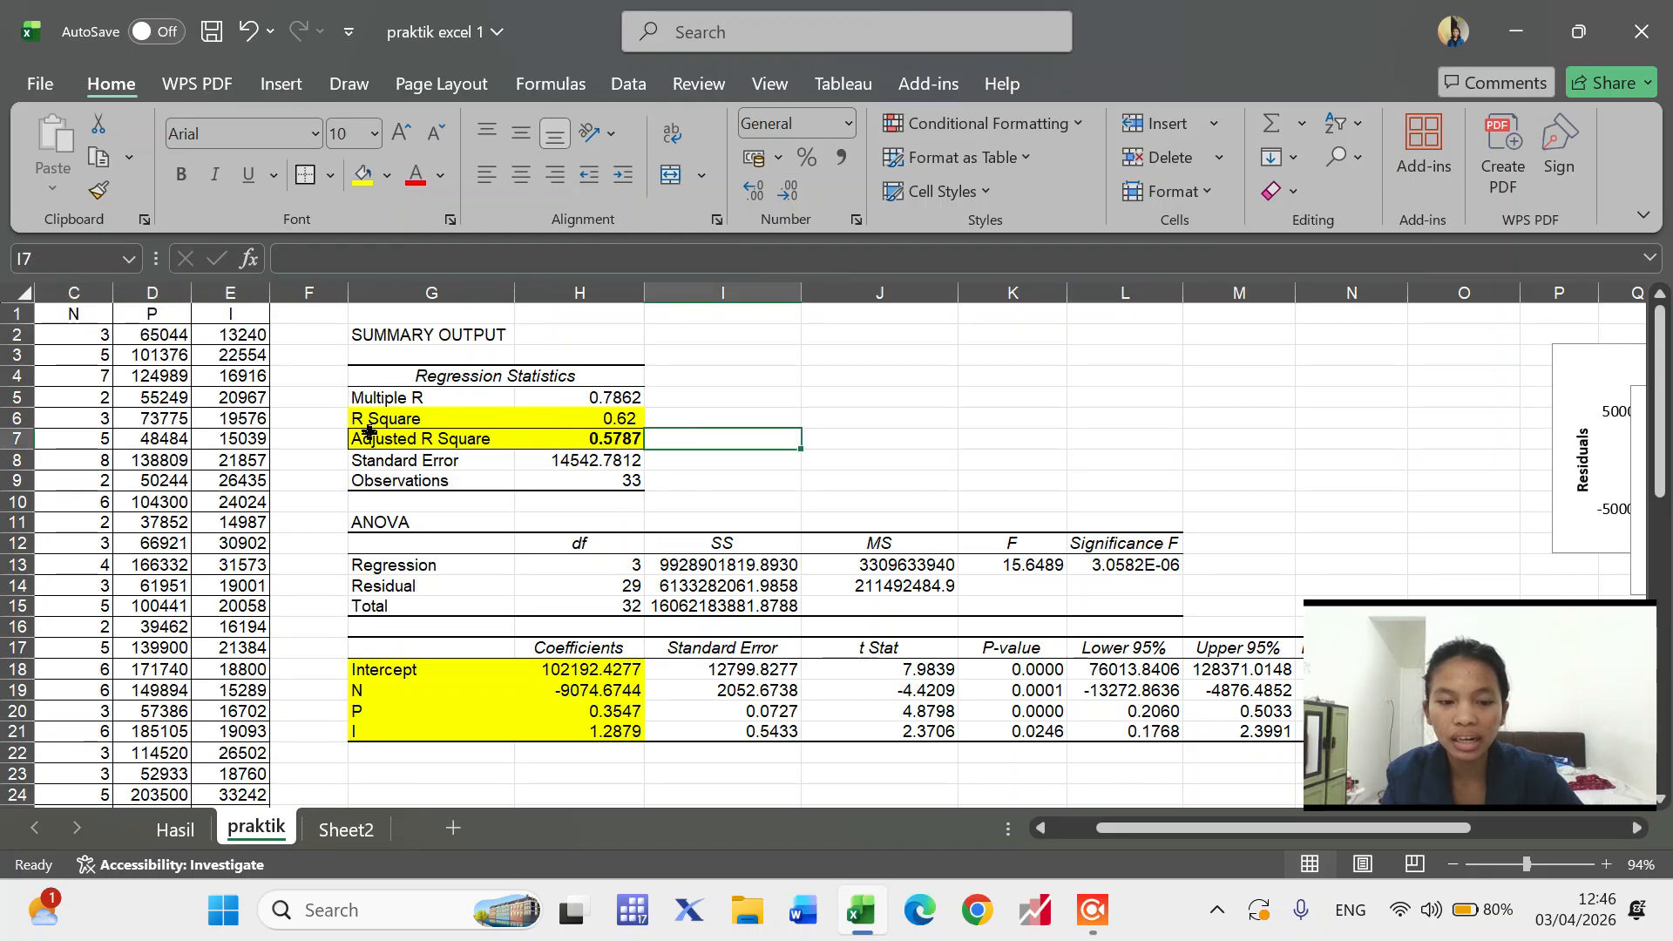
double_click(626, 440)
click(683, 445)
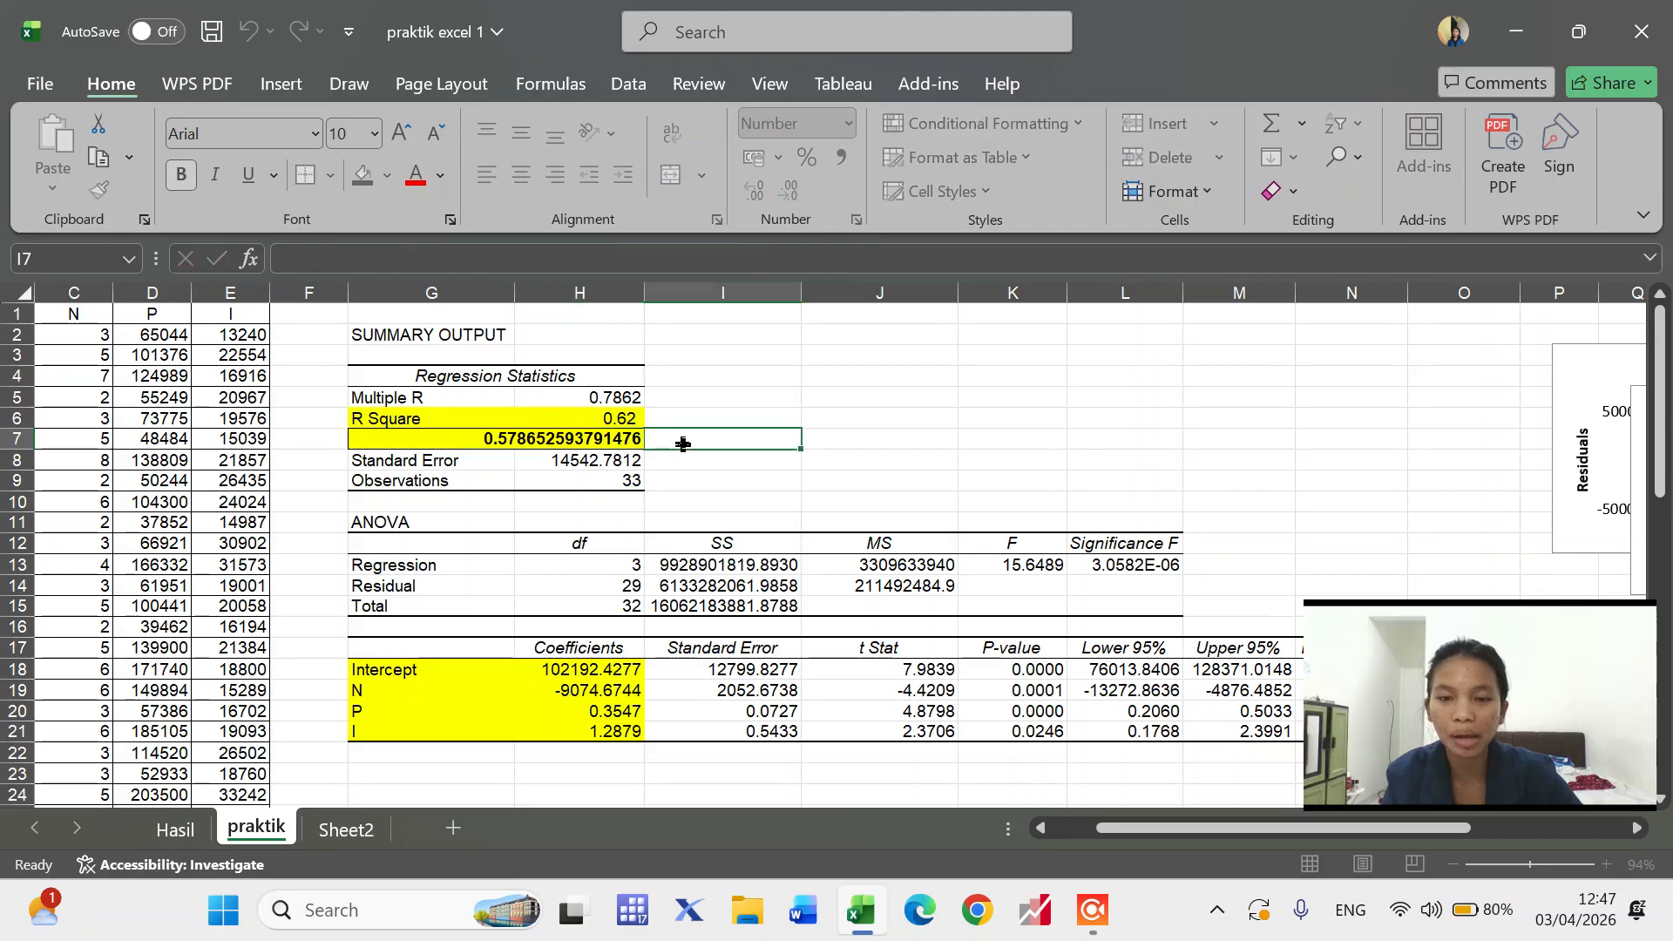
click(584, 443)
click(742, 442)
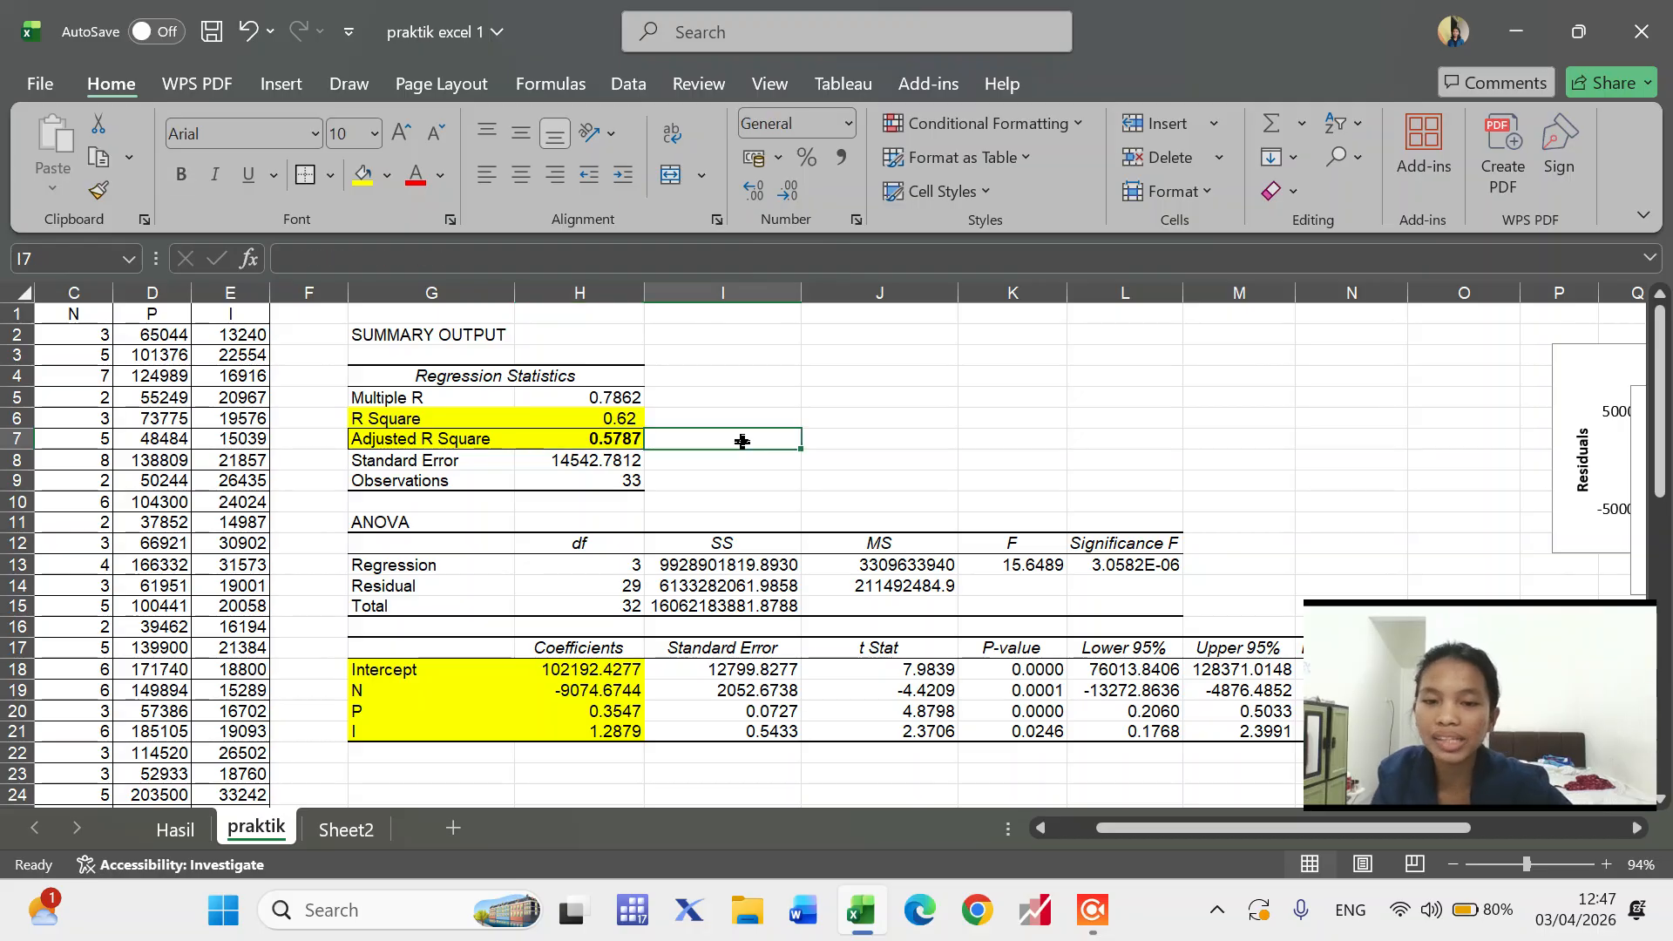
- Show the R Square value in H6 with four decimals and select it together with the Adjusted R Square value
click(610, 414)
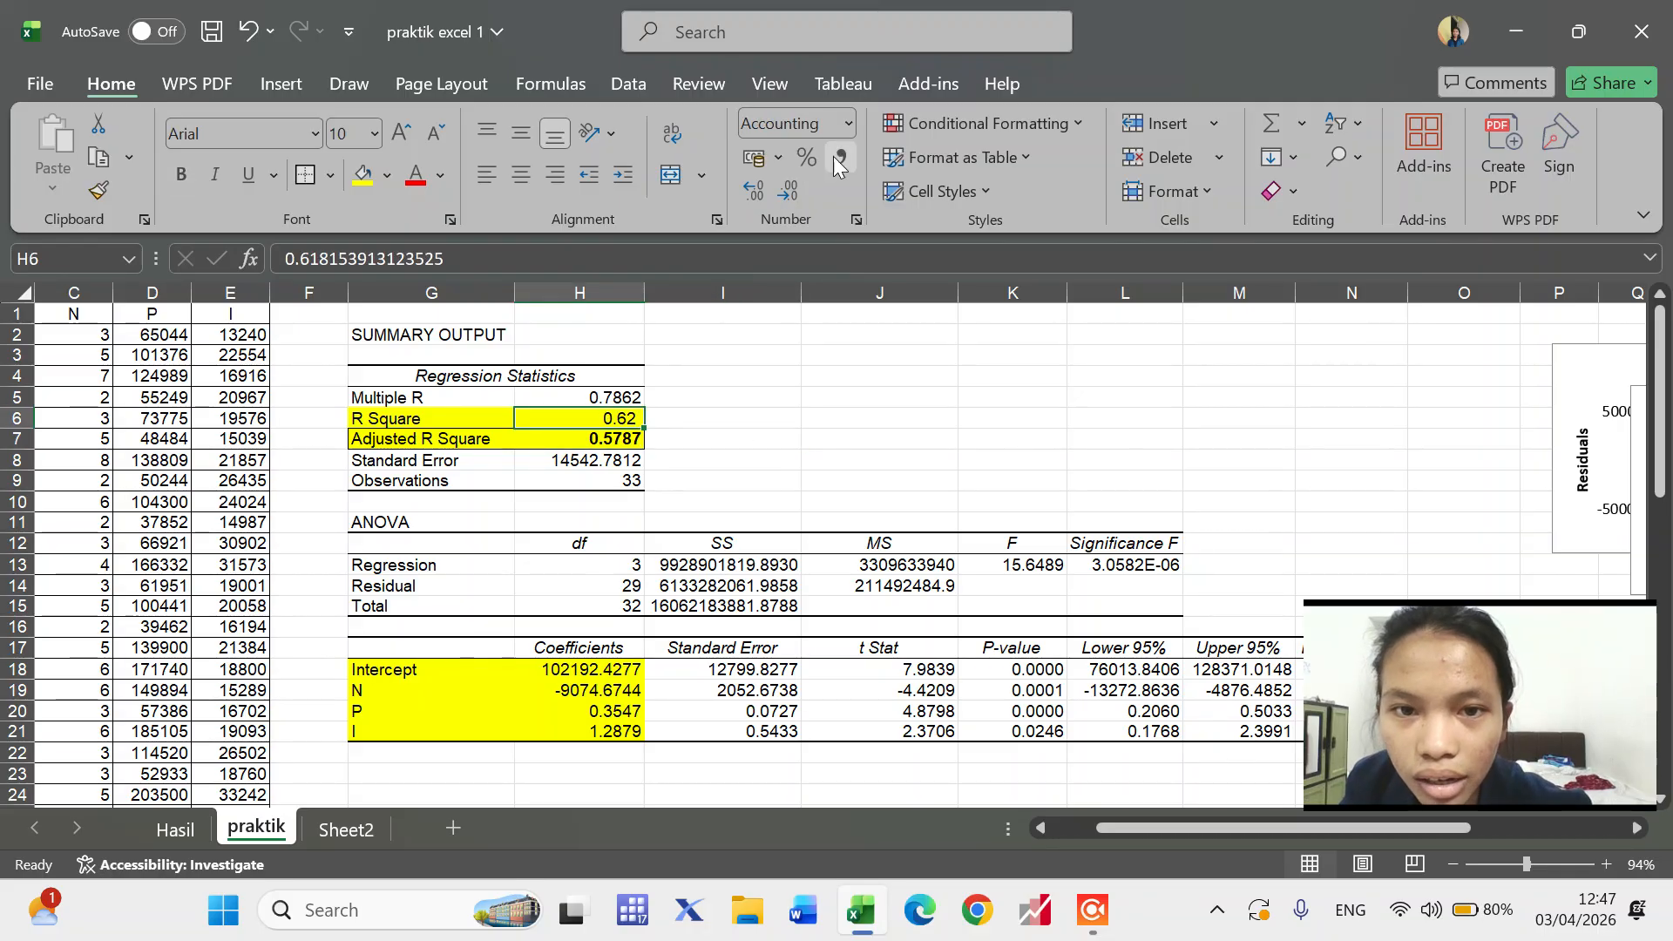
click(769, 186)
click(769, 185)
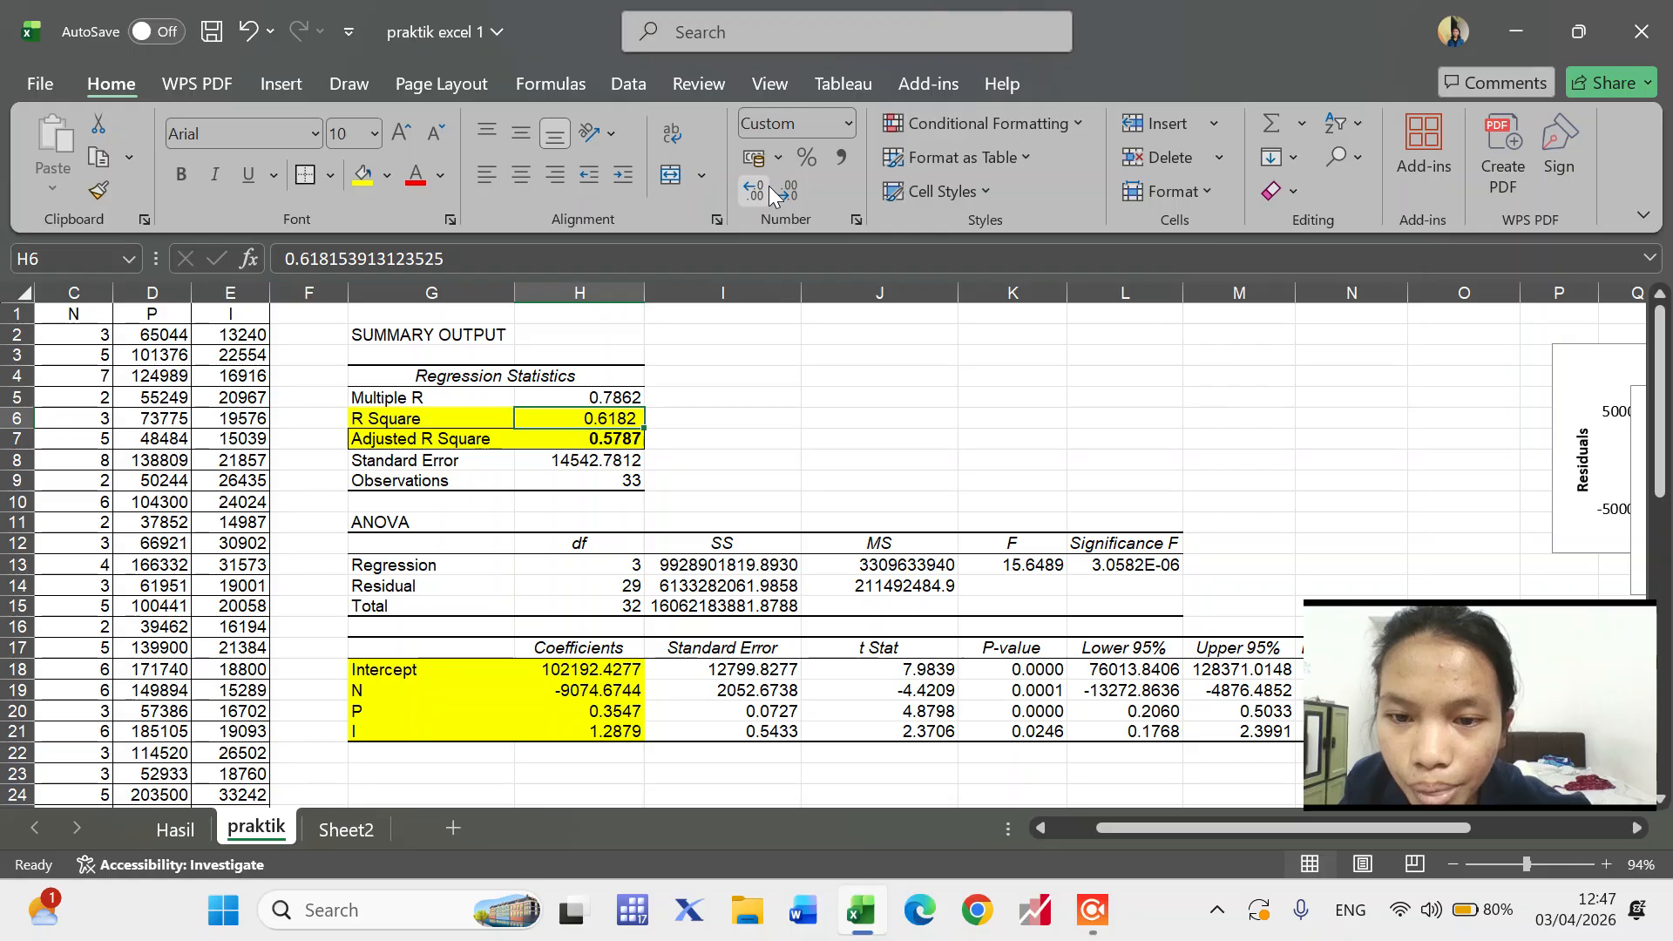
click(792, 191)
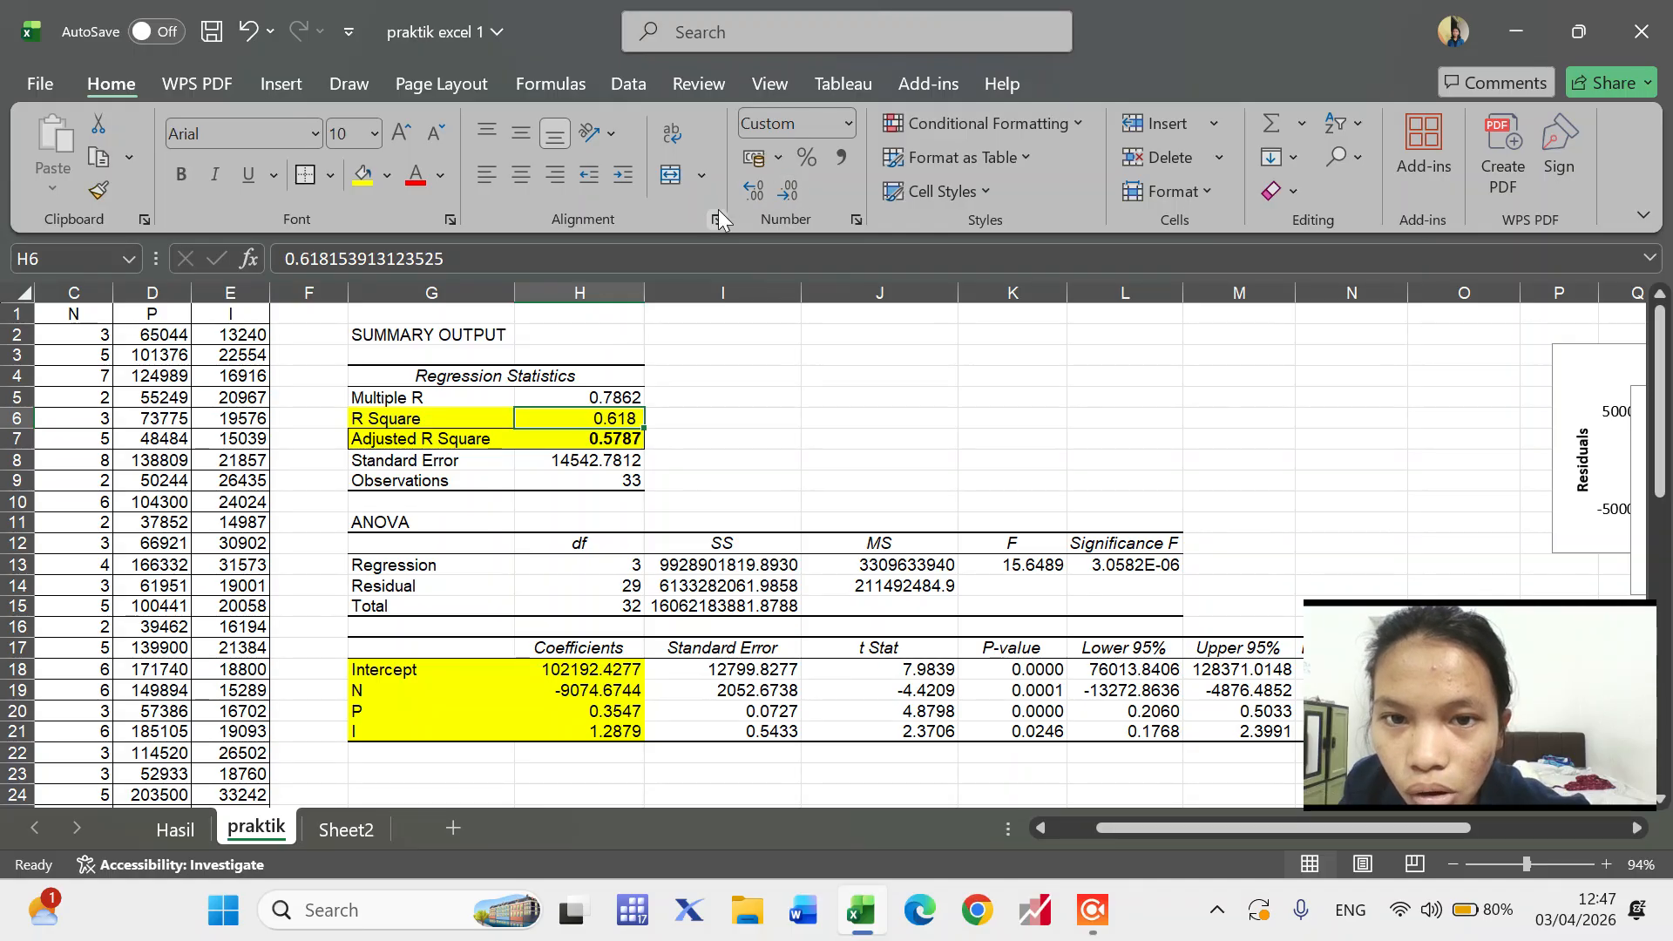
click(756, 187)
click(688, 423)
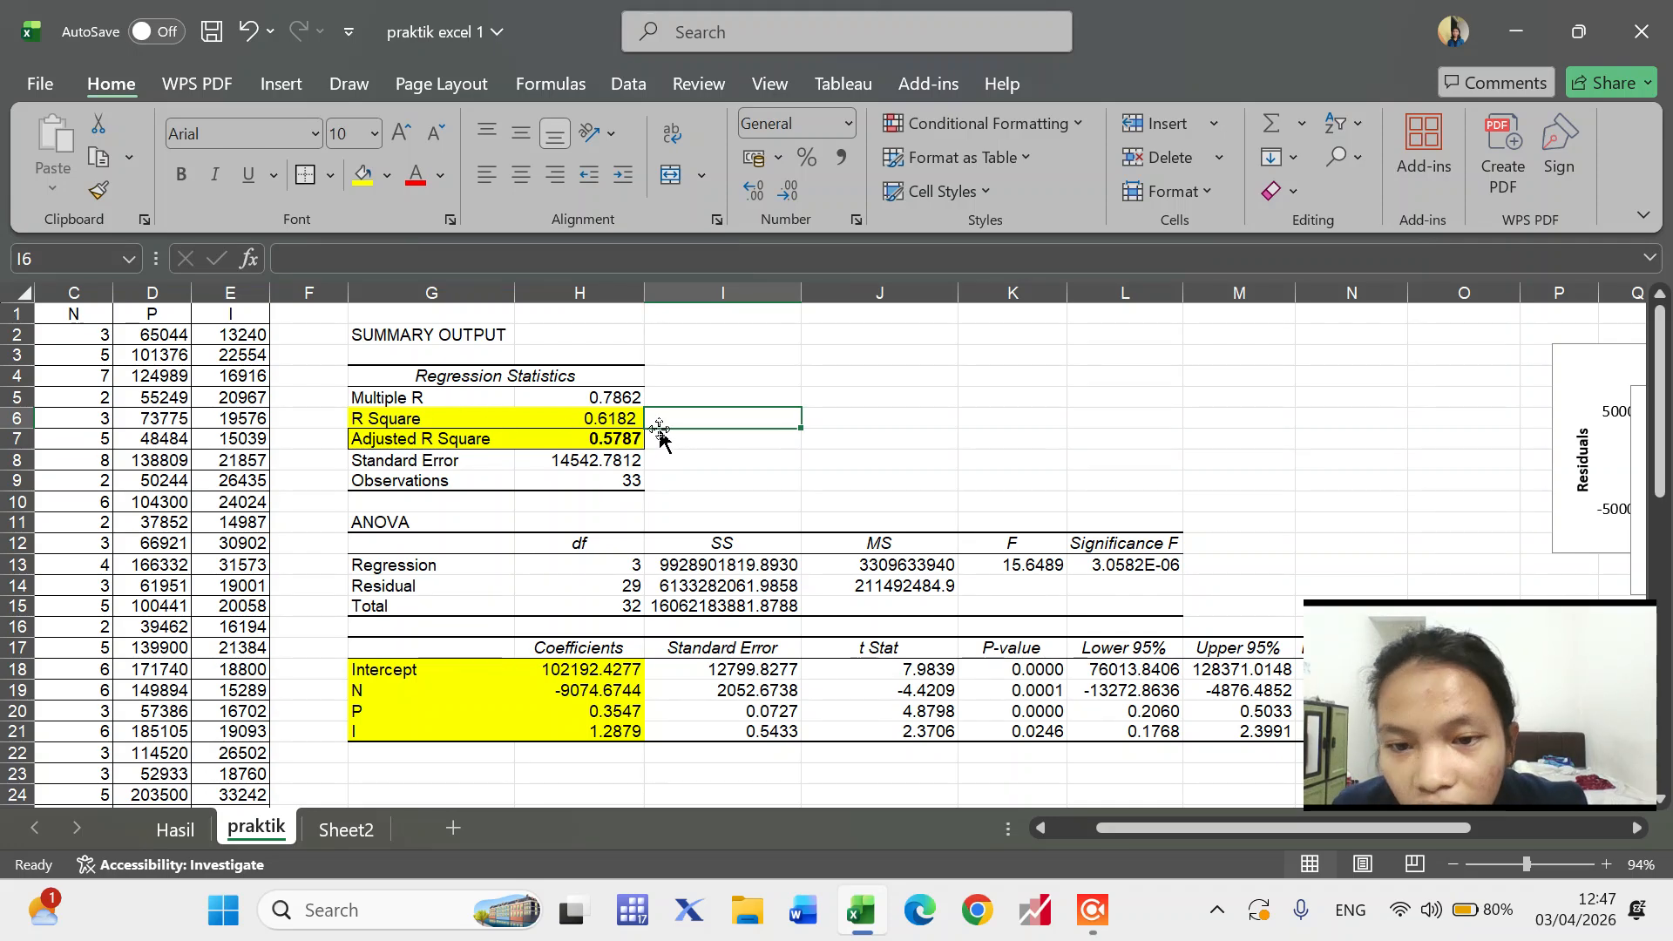
click(601, 421)
drag(601, 421, 612, 440)
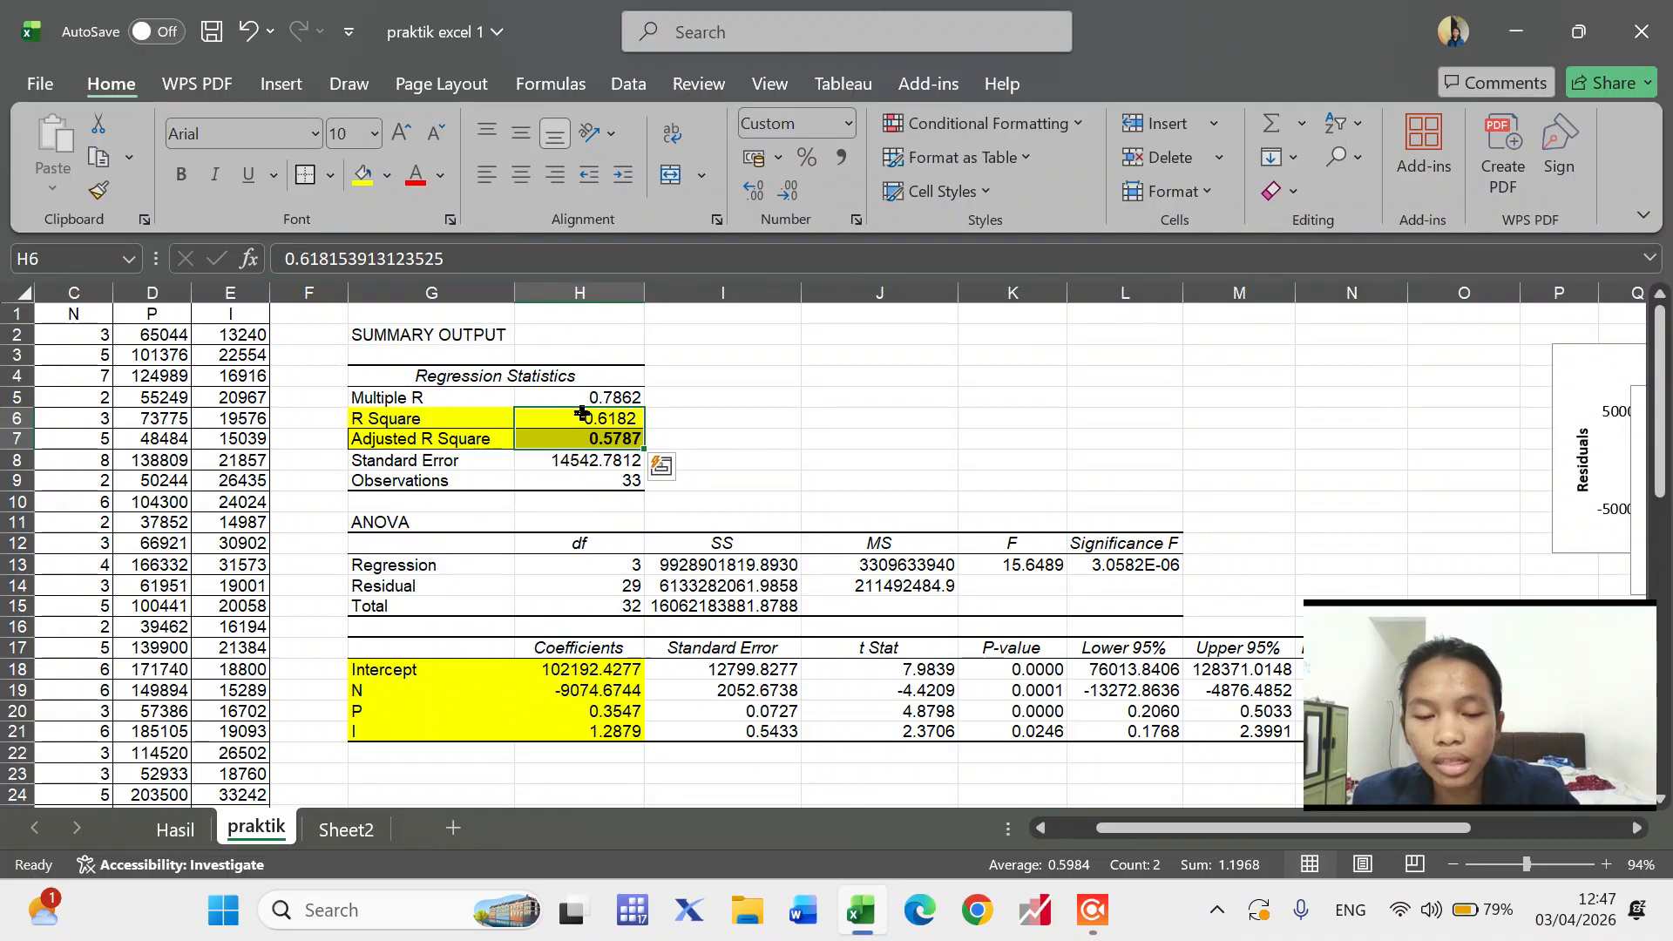
- Highlight the F and Significance F headers with their values in K12:L13 in yellow
scroll(739, 665, right, 4)
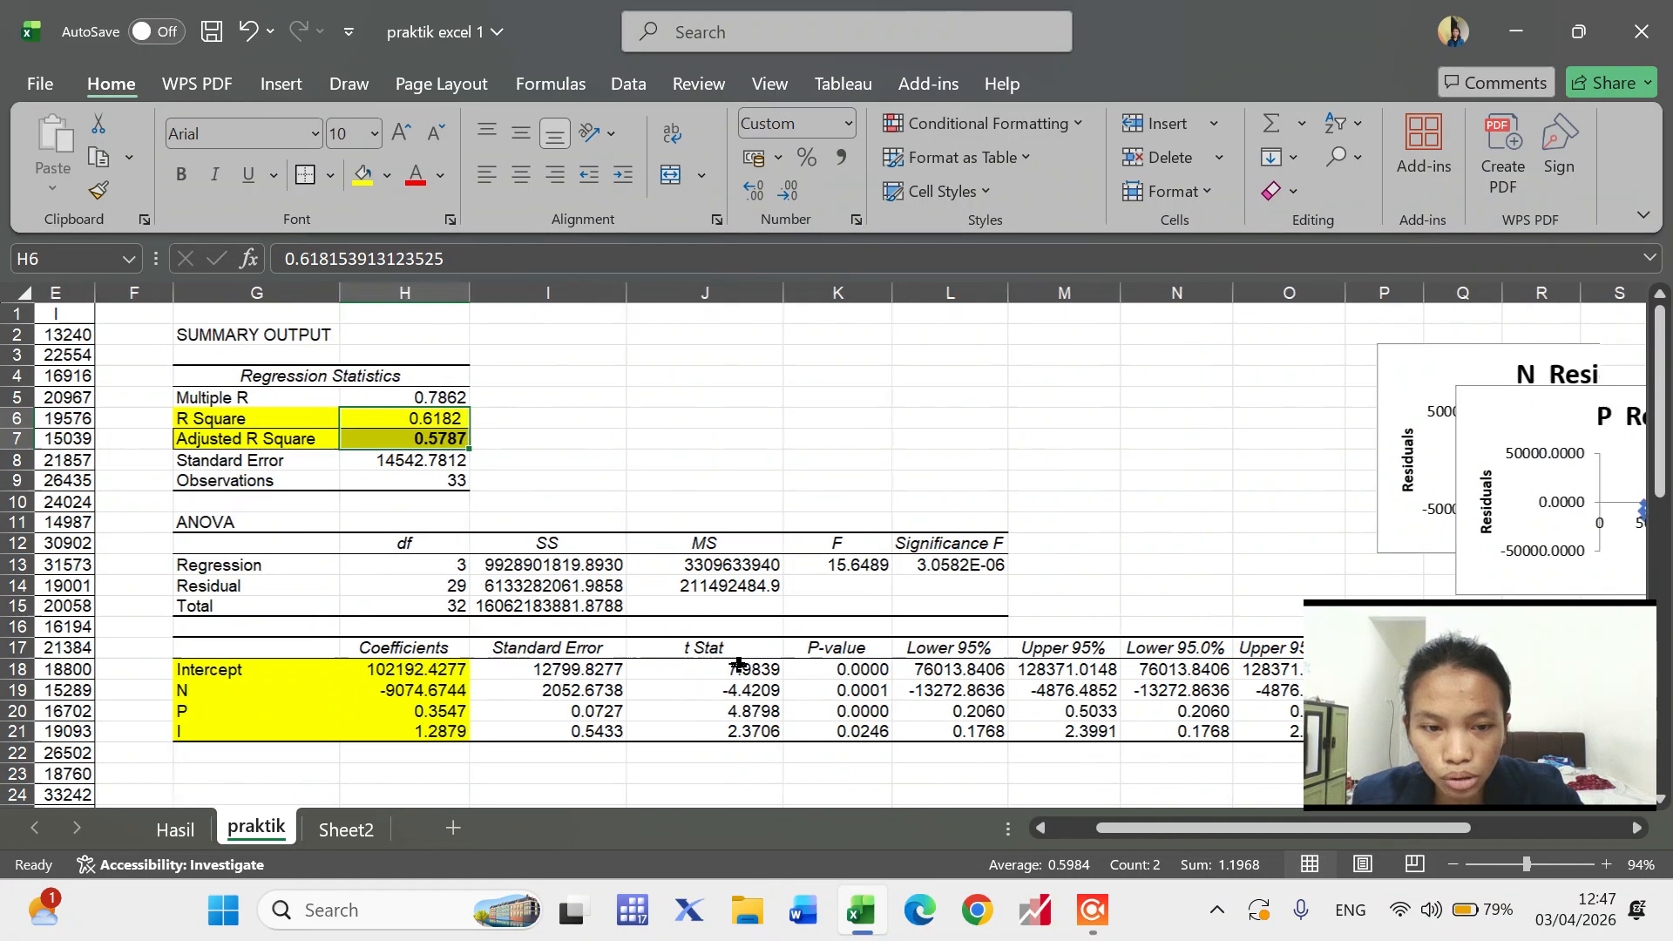
scroll(739, 665, down, 2)
scroll(739, 665, right, 1)
scroll(739, 665, up, 1)
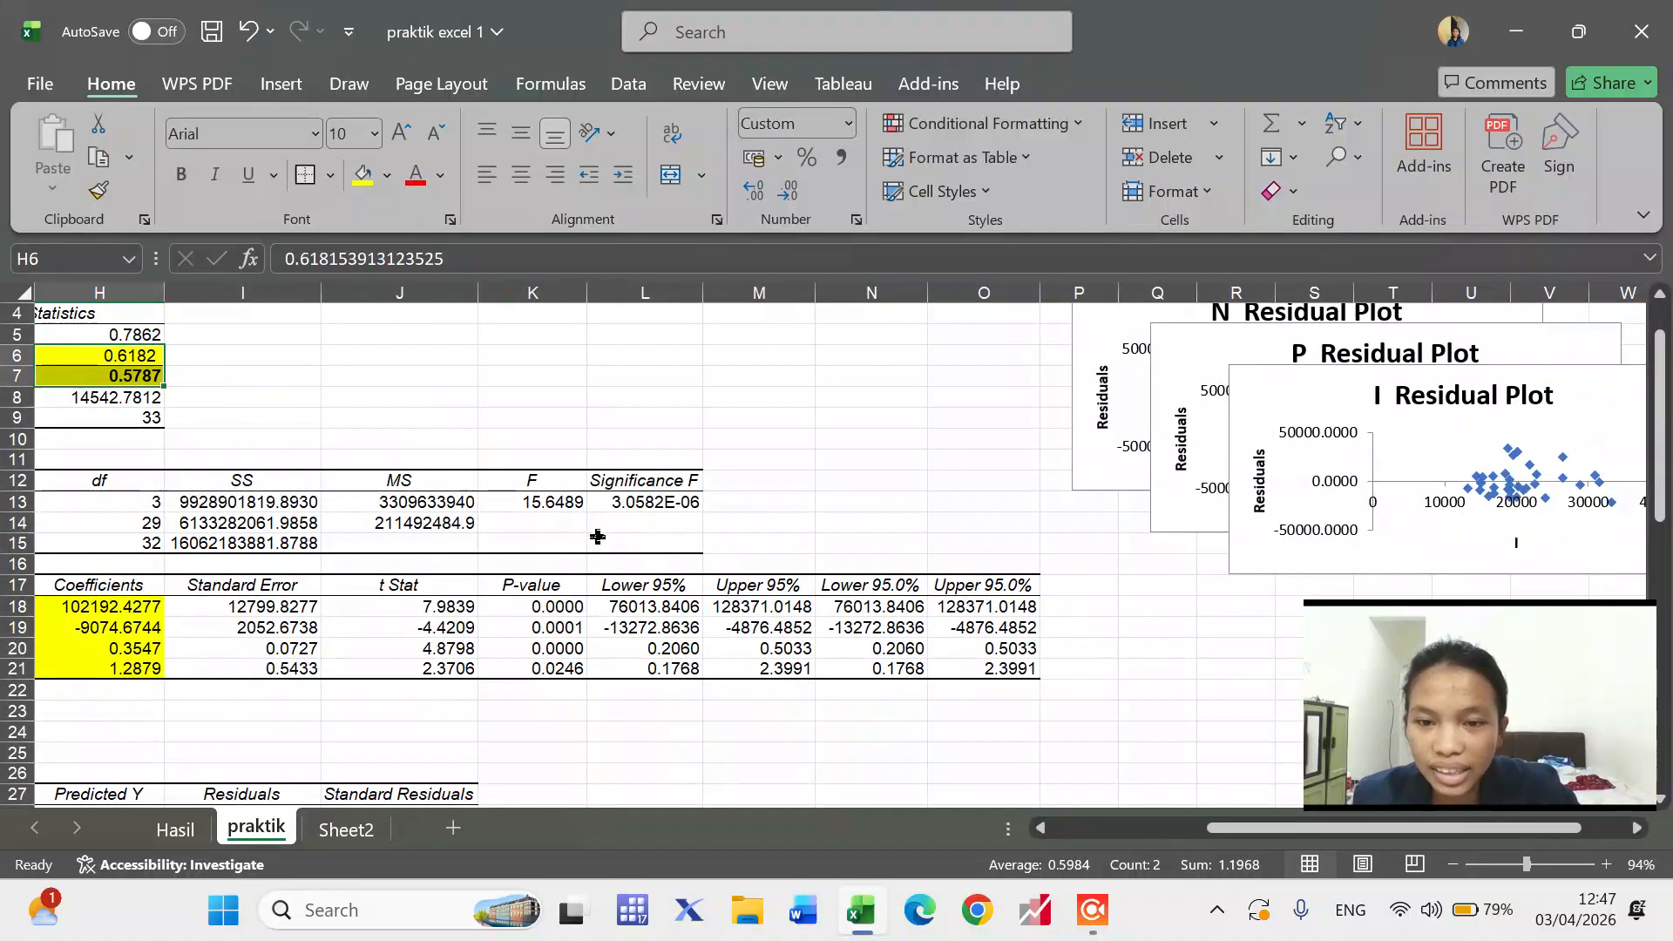
click(533, 482)
drag(533, 482, 533, 504)
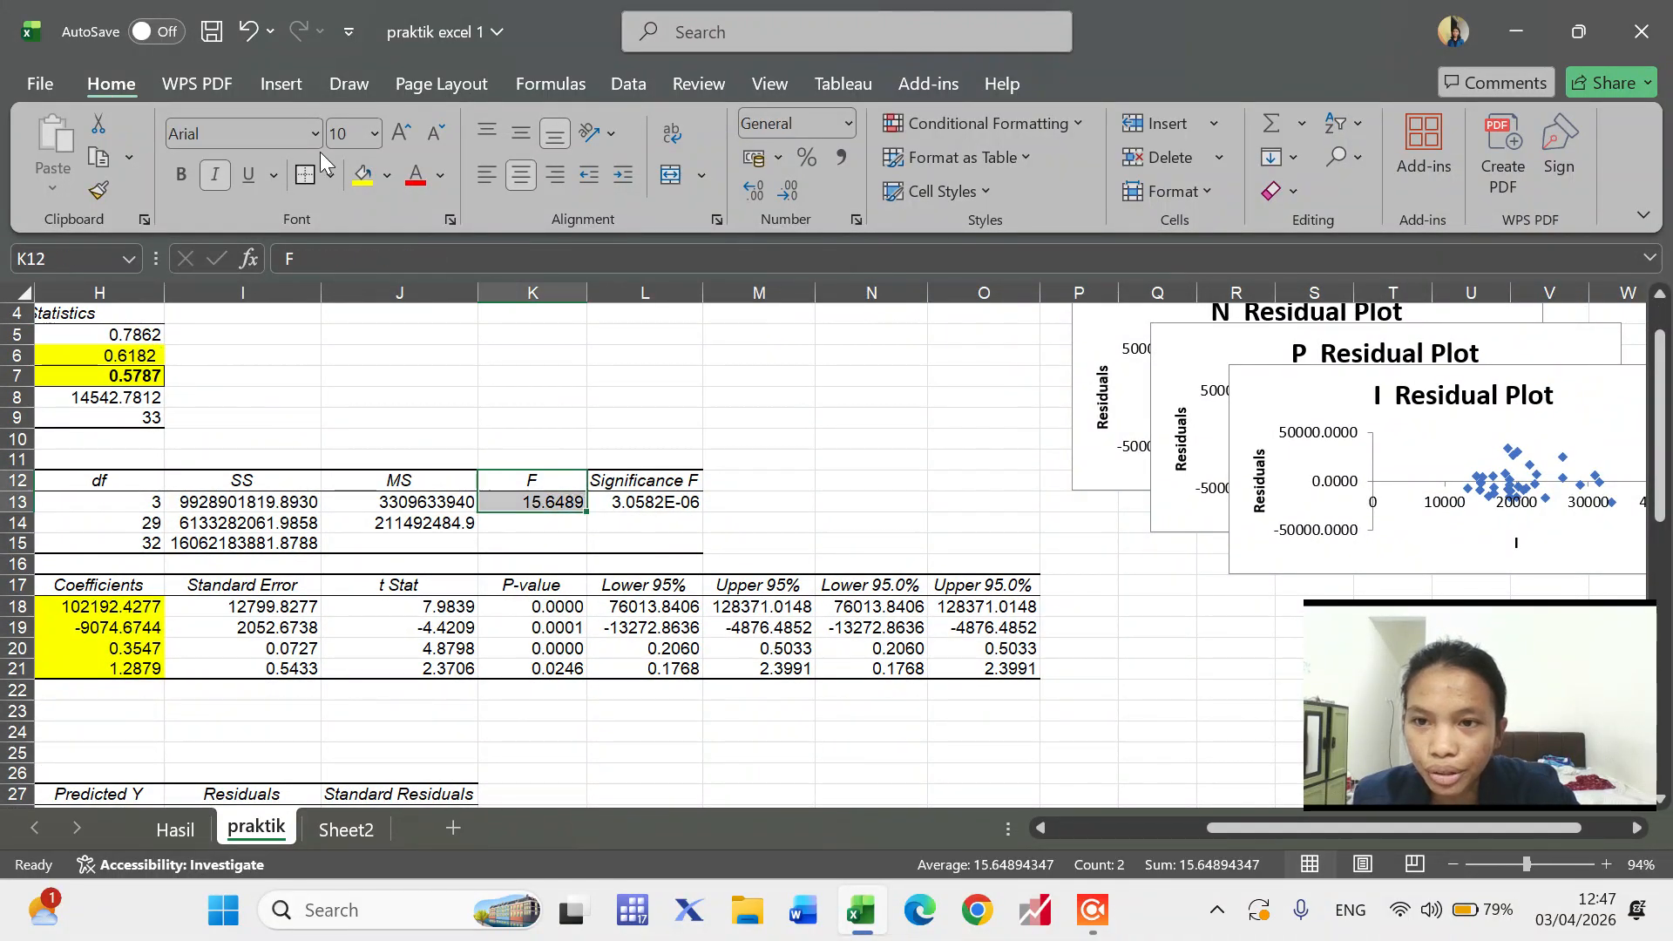
click(364, 186)
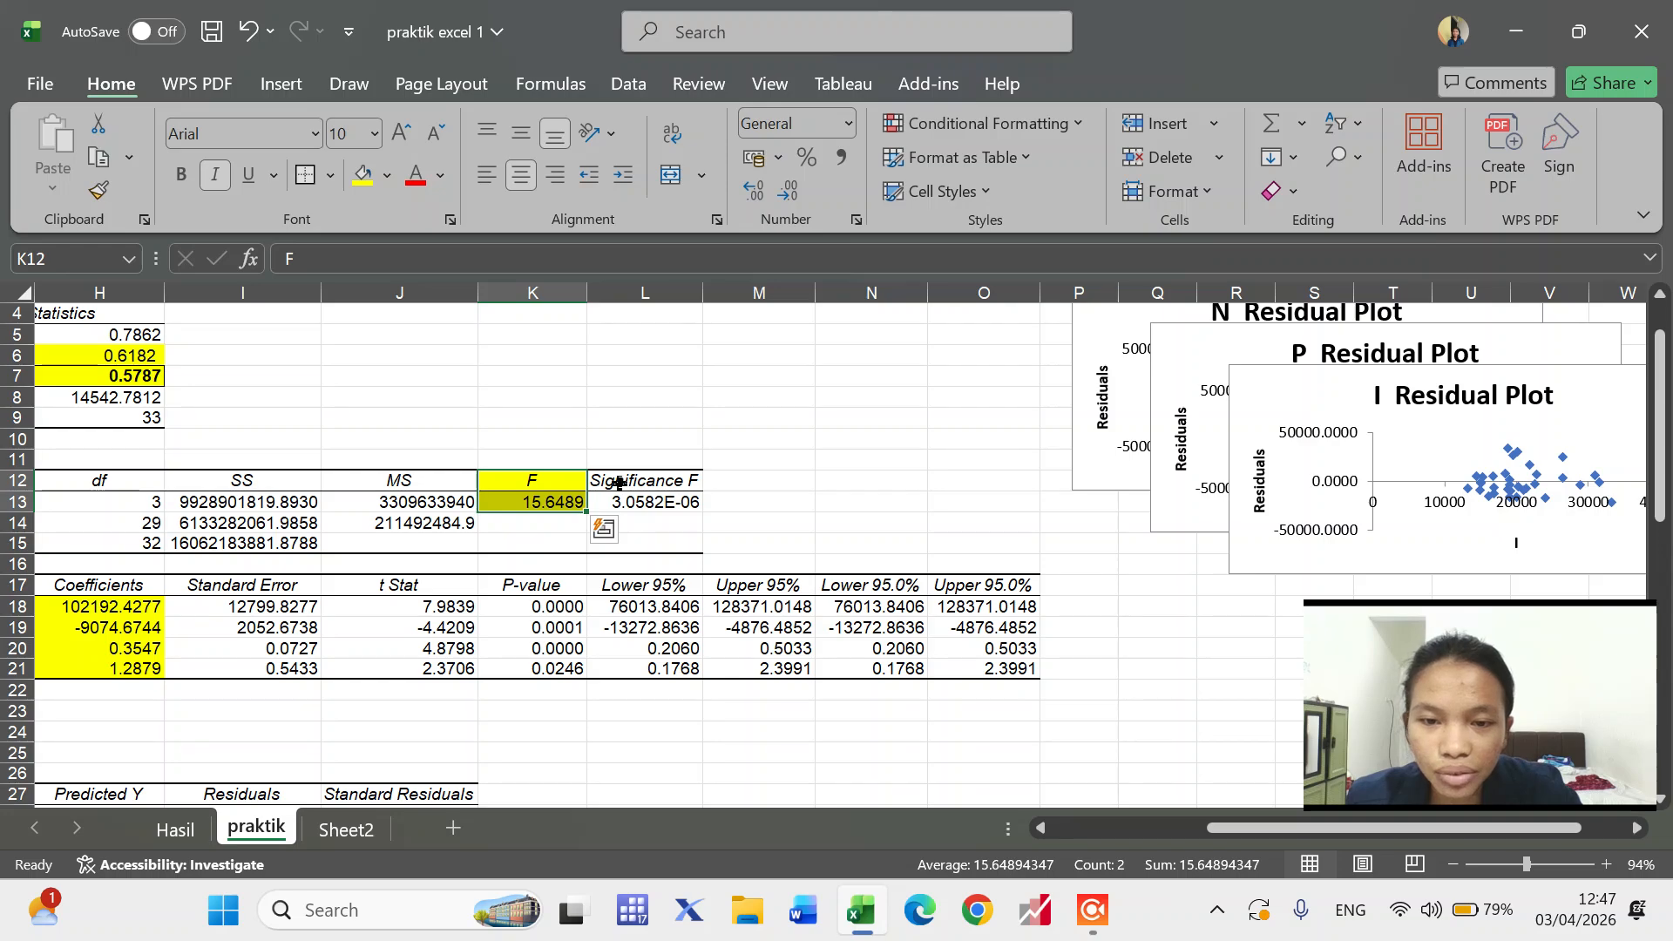
drag(629, 482, 631, 495)
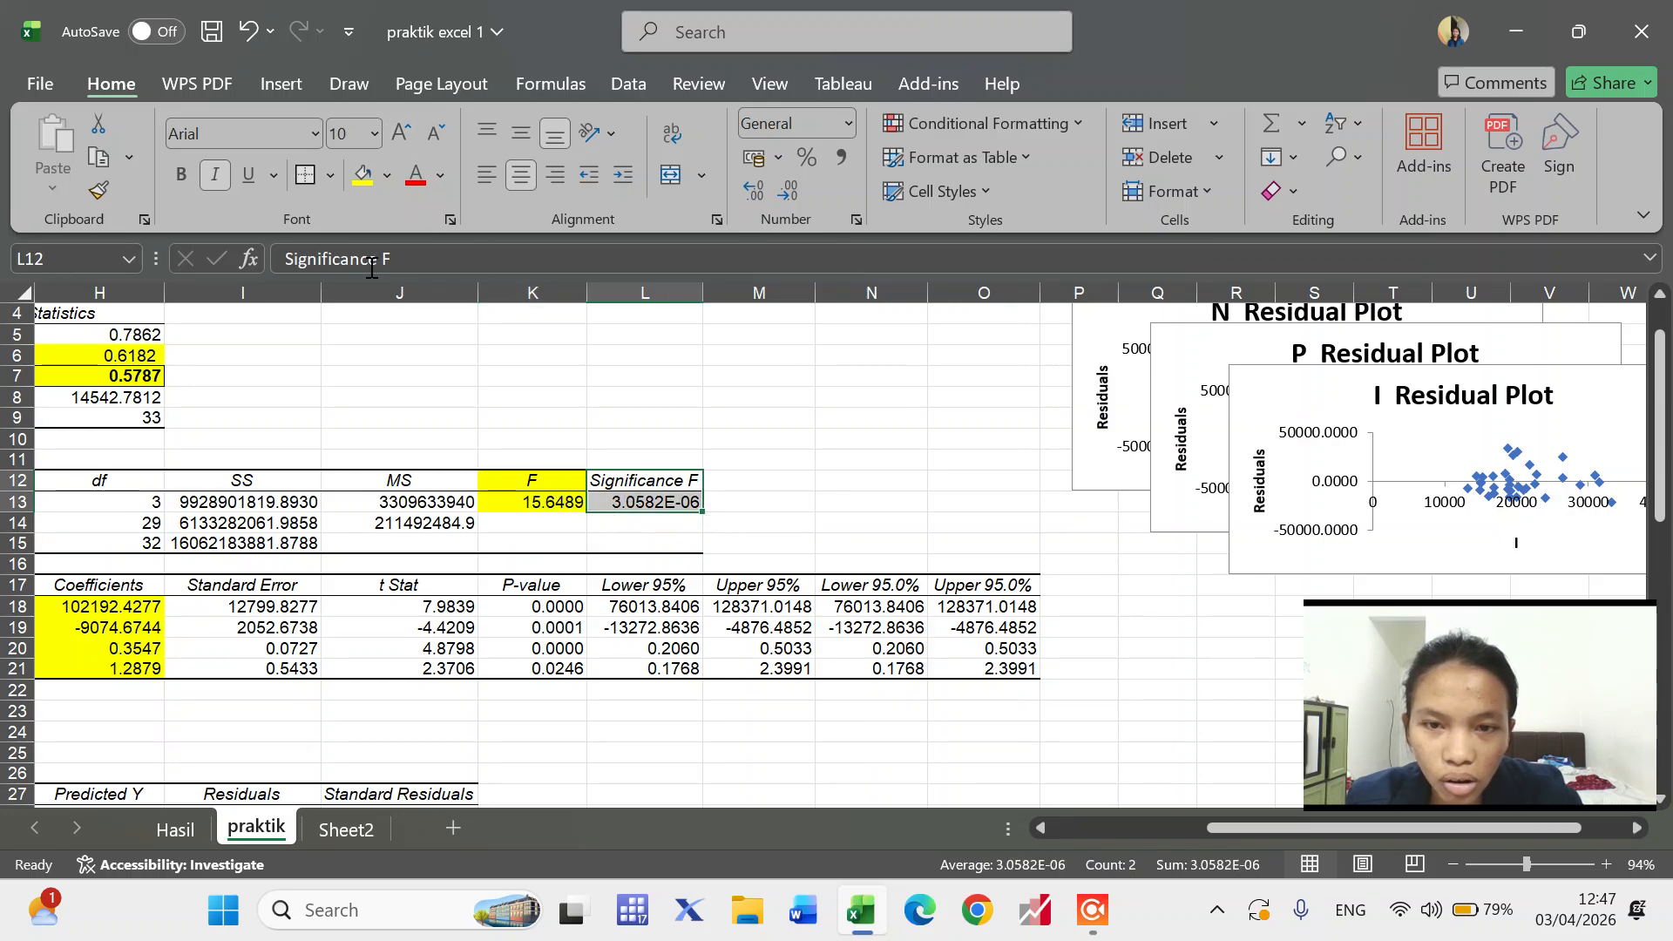
click(360, 183)
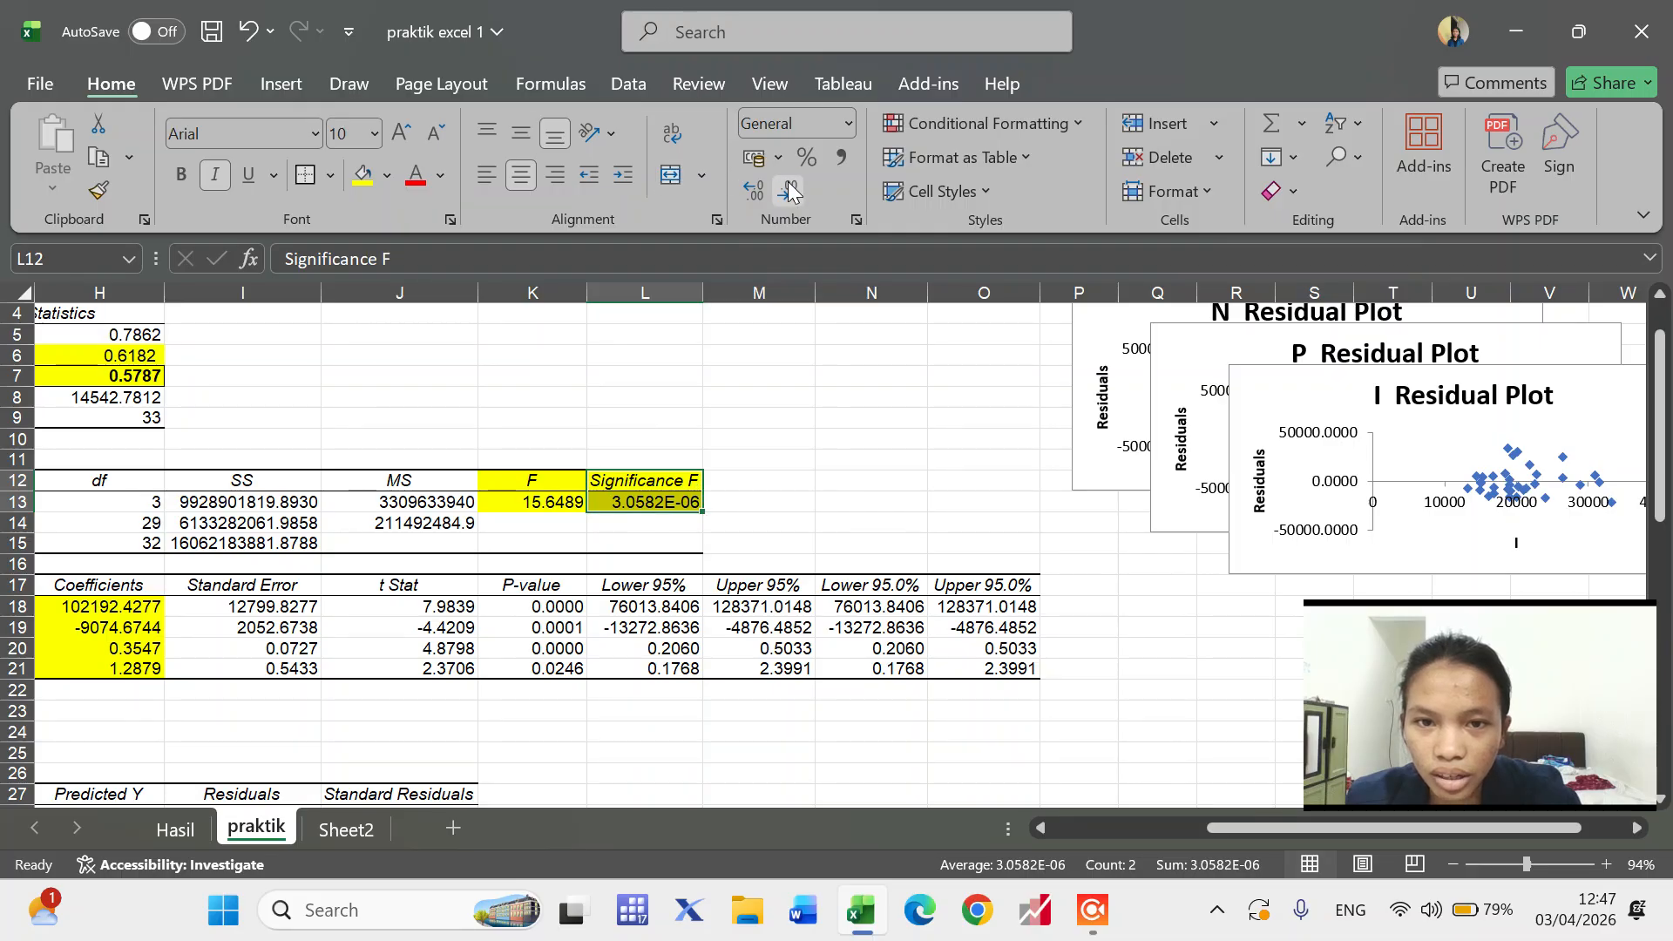
- Show the Significance F value in L13 in scientific notation with 14 decimals
click(660, 488)
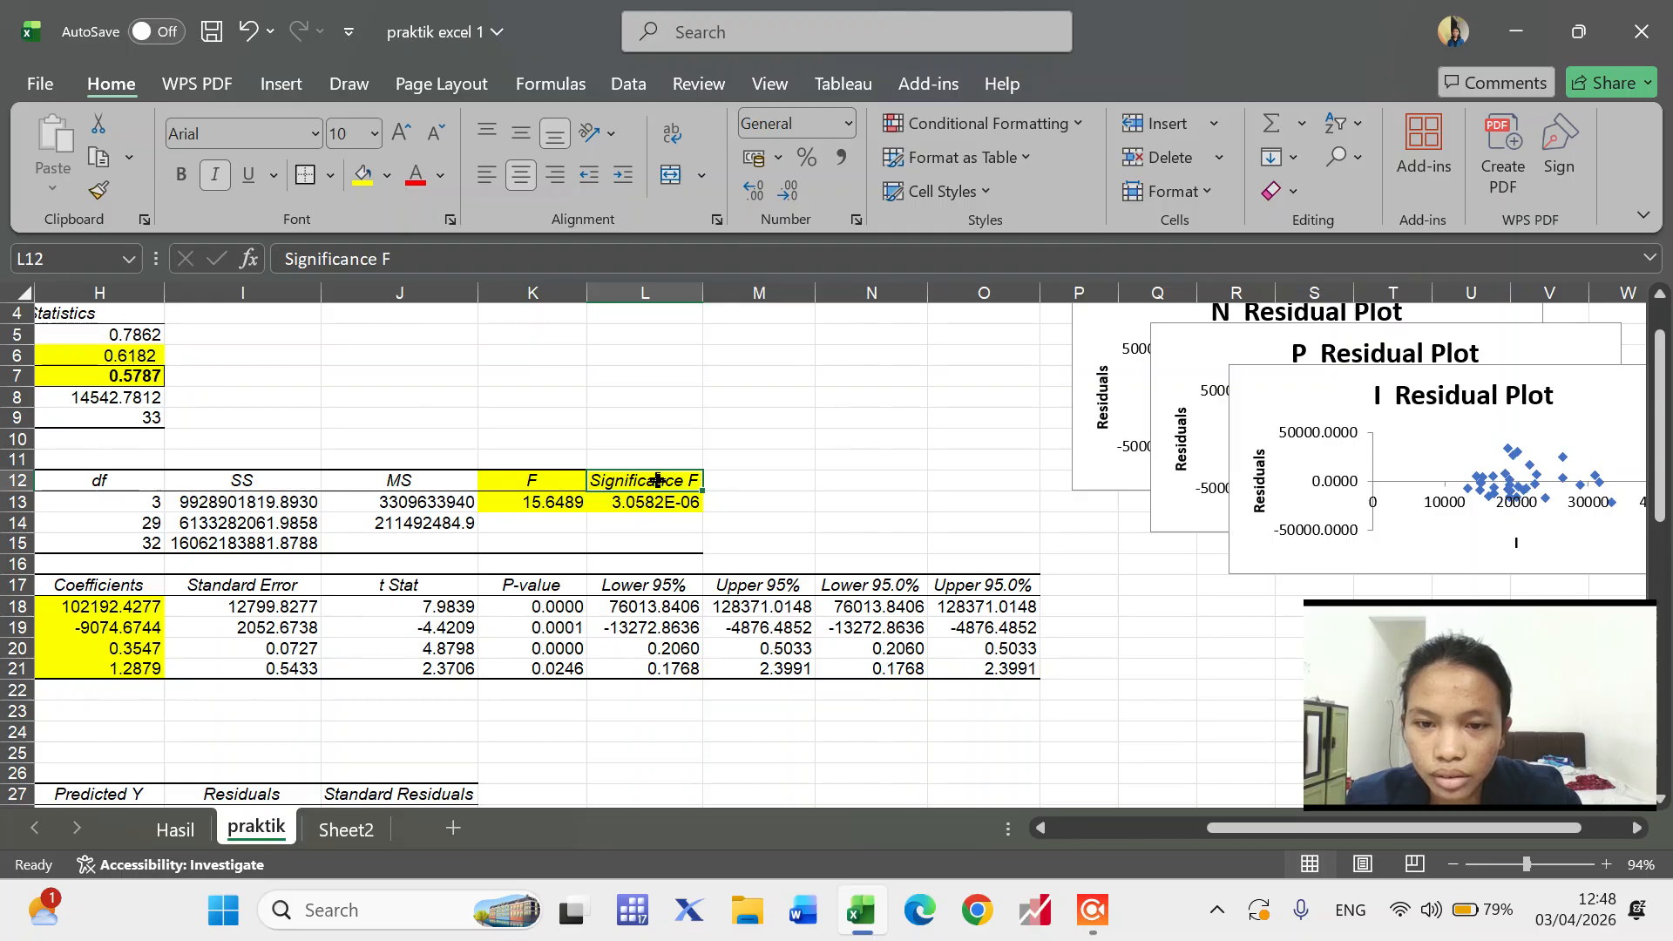
click(653, 502)
click(799, 191)
click(801, 192)
click(801, 191)
click(757, 191)
click(757, 191)
click(756, 191)
click(757, 191)
click(756, 191)
click(756, 191)
click(757, 191)
click(756, 191)
click(756, 191)
click(757, 191)
click(756, 191)
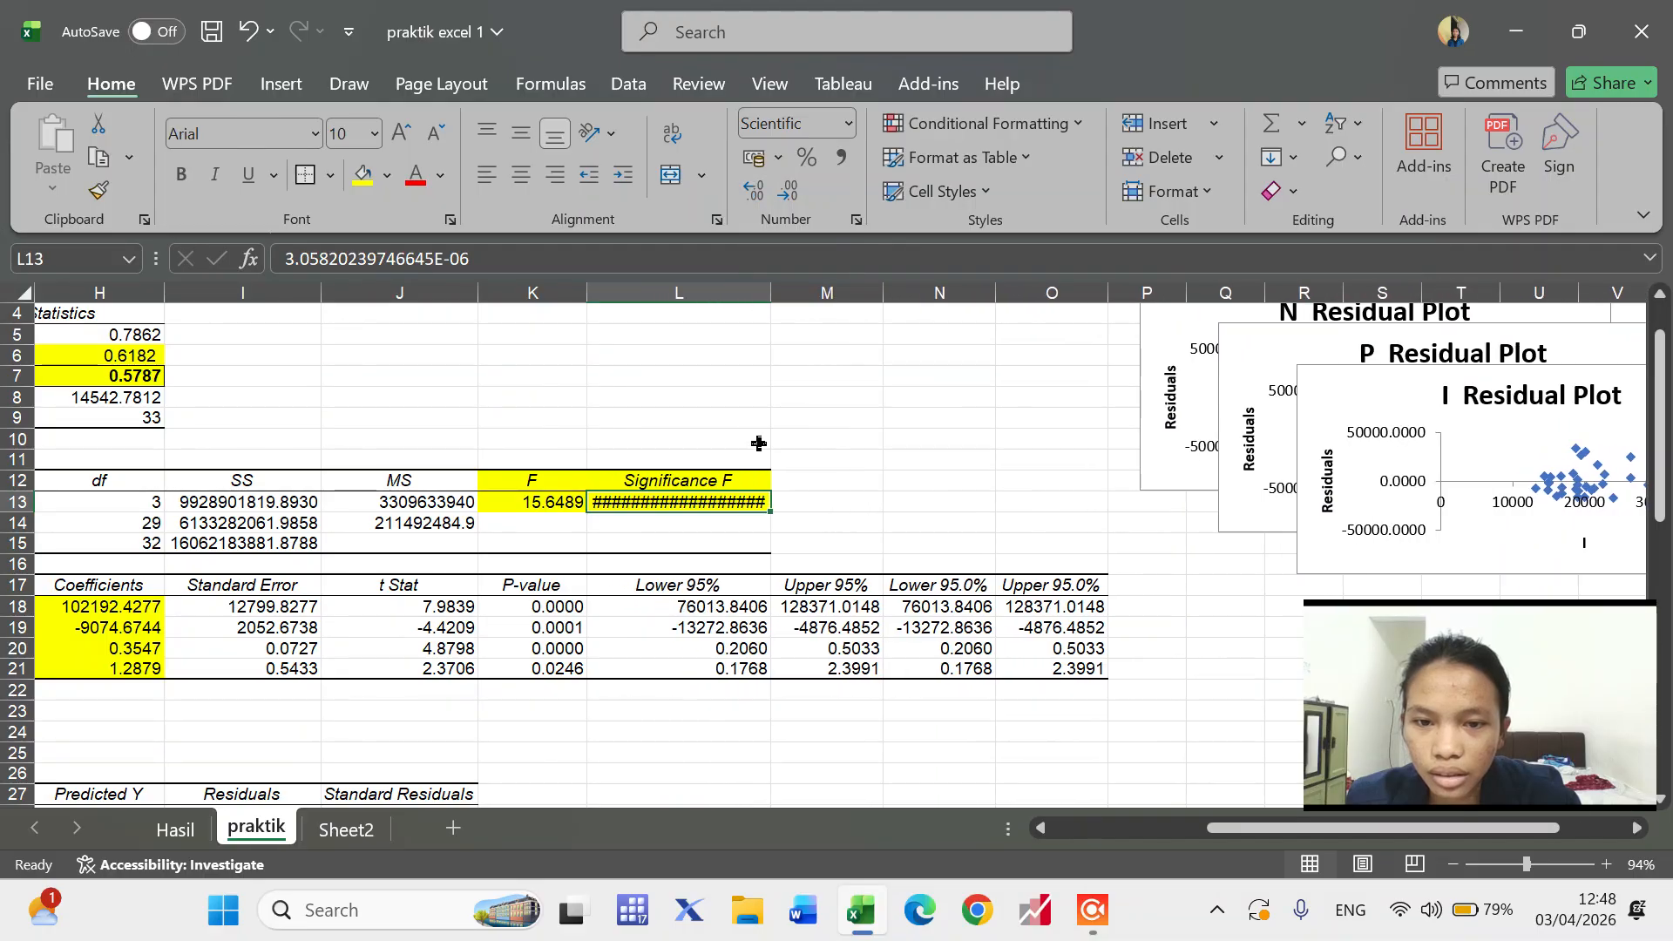
- AutoFit the width of column L so the full Significance F value in L13 fits
click(751, 524)
click(740, 492)
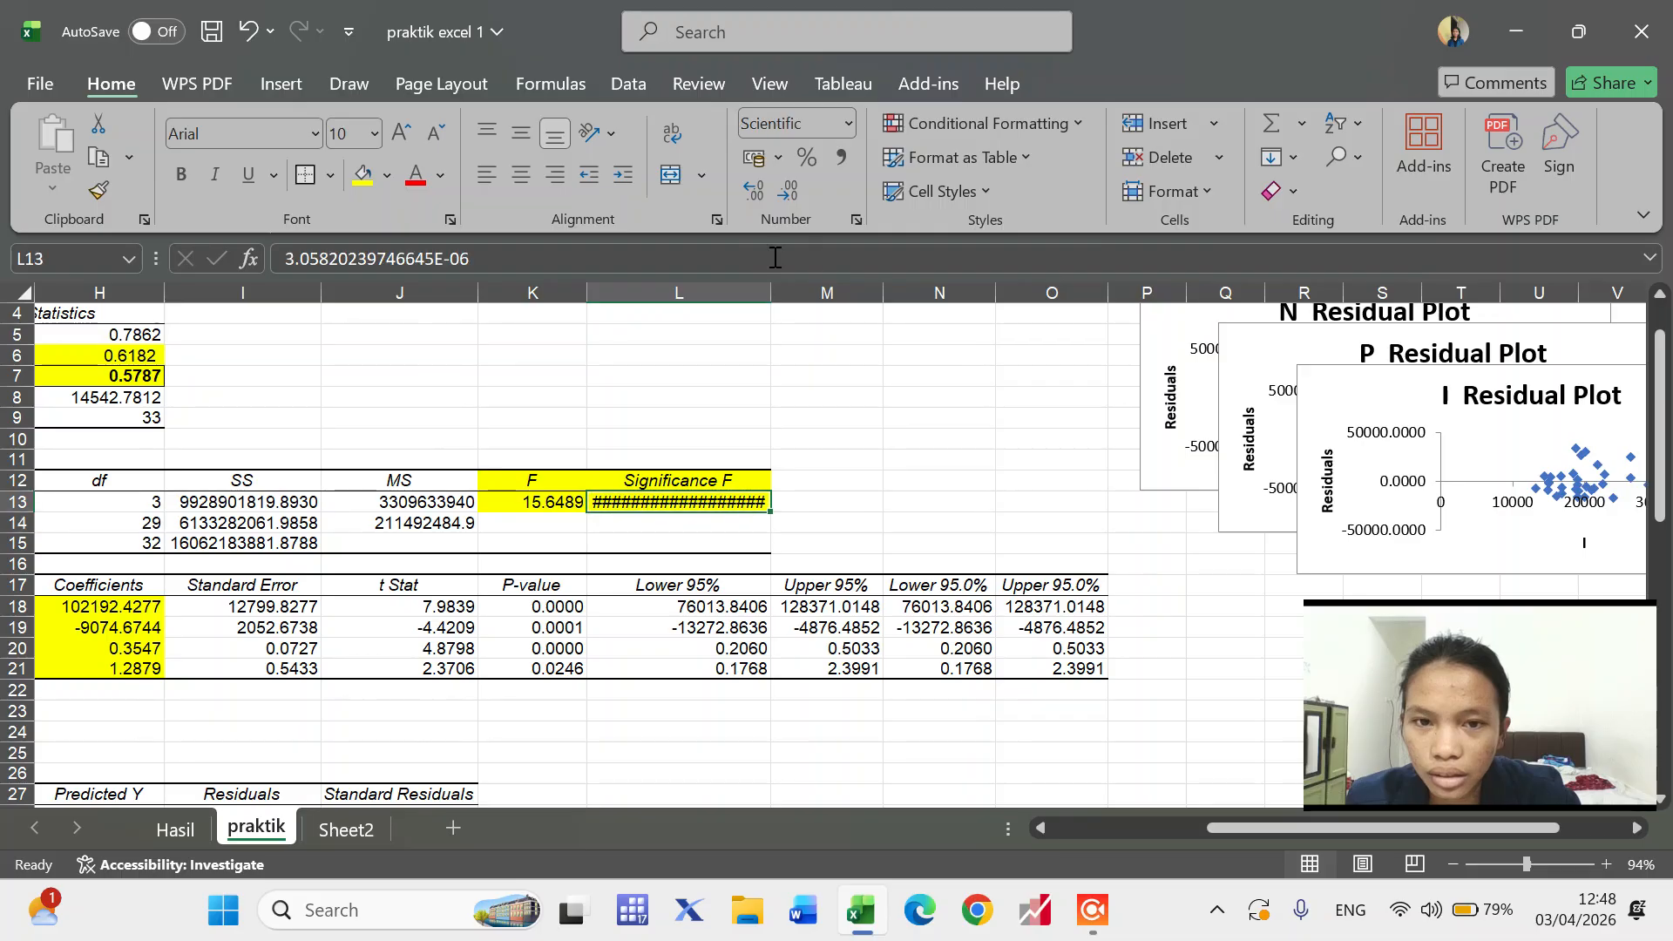
double_click(771, 290)
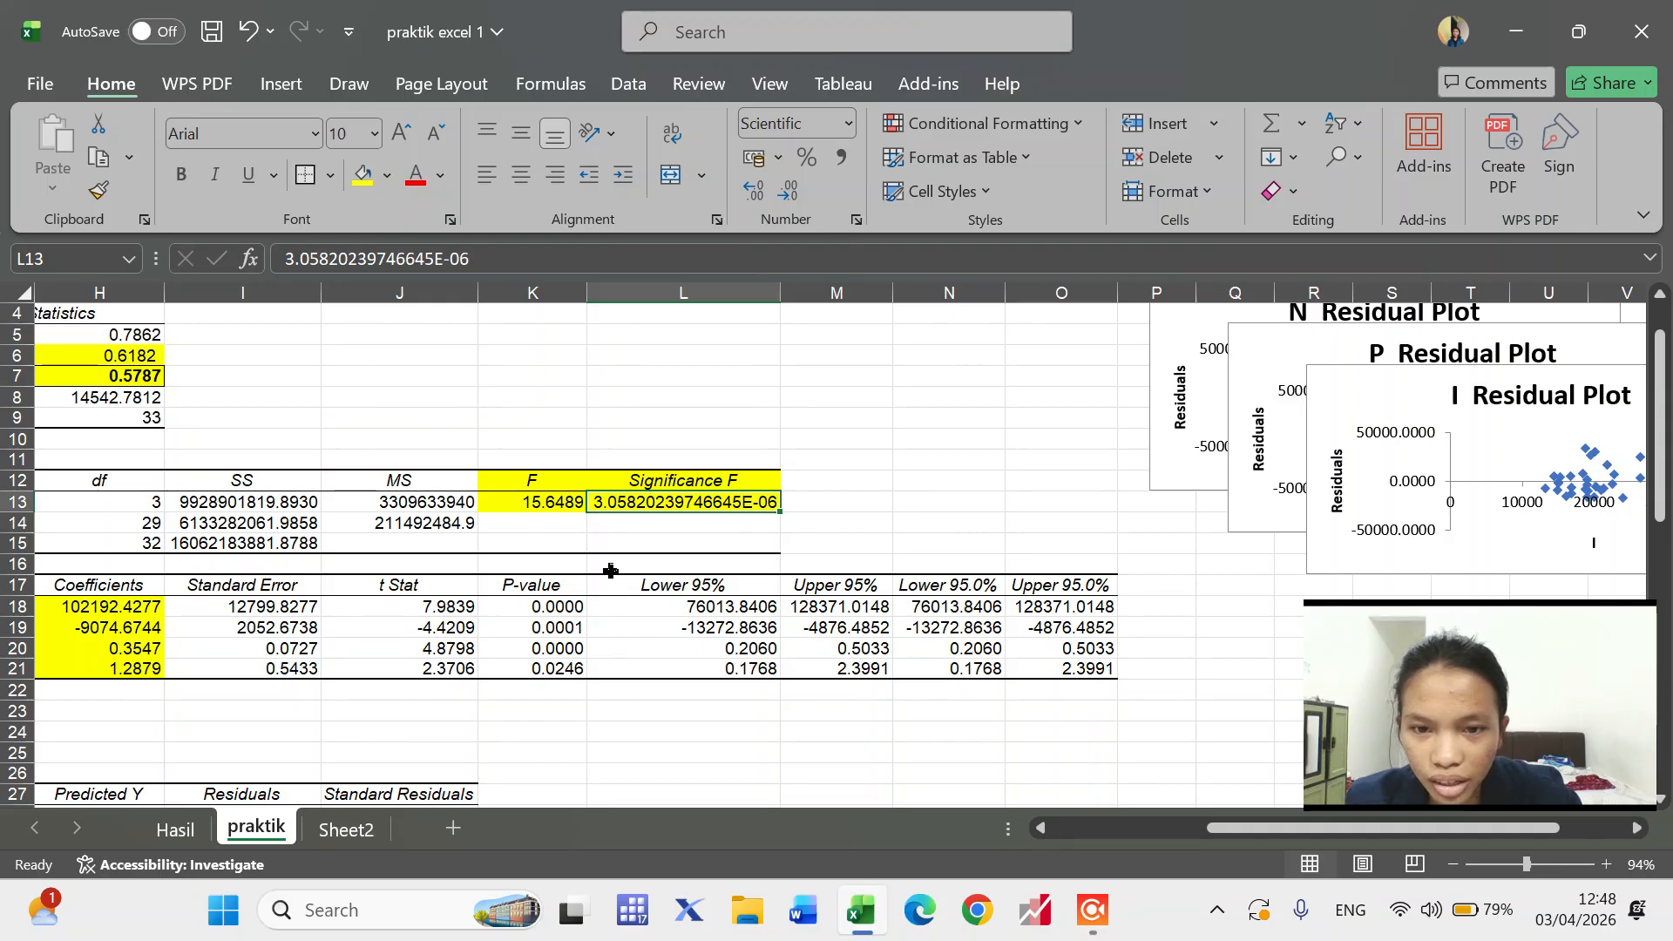
scroll(751, 558, left, 1)
scroll(751, 558, right, 1)
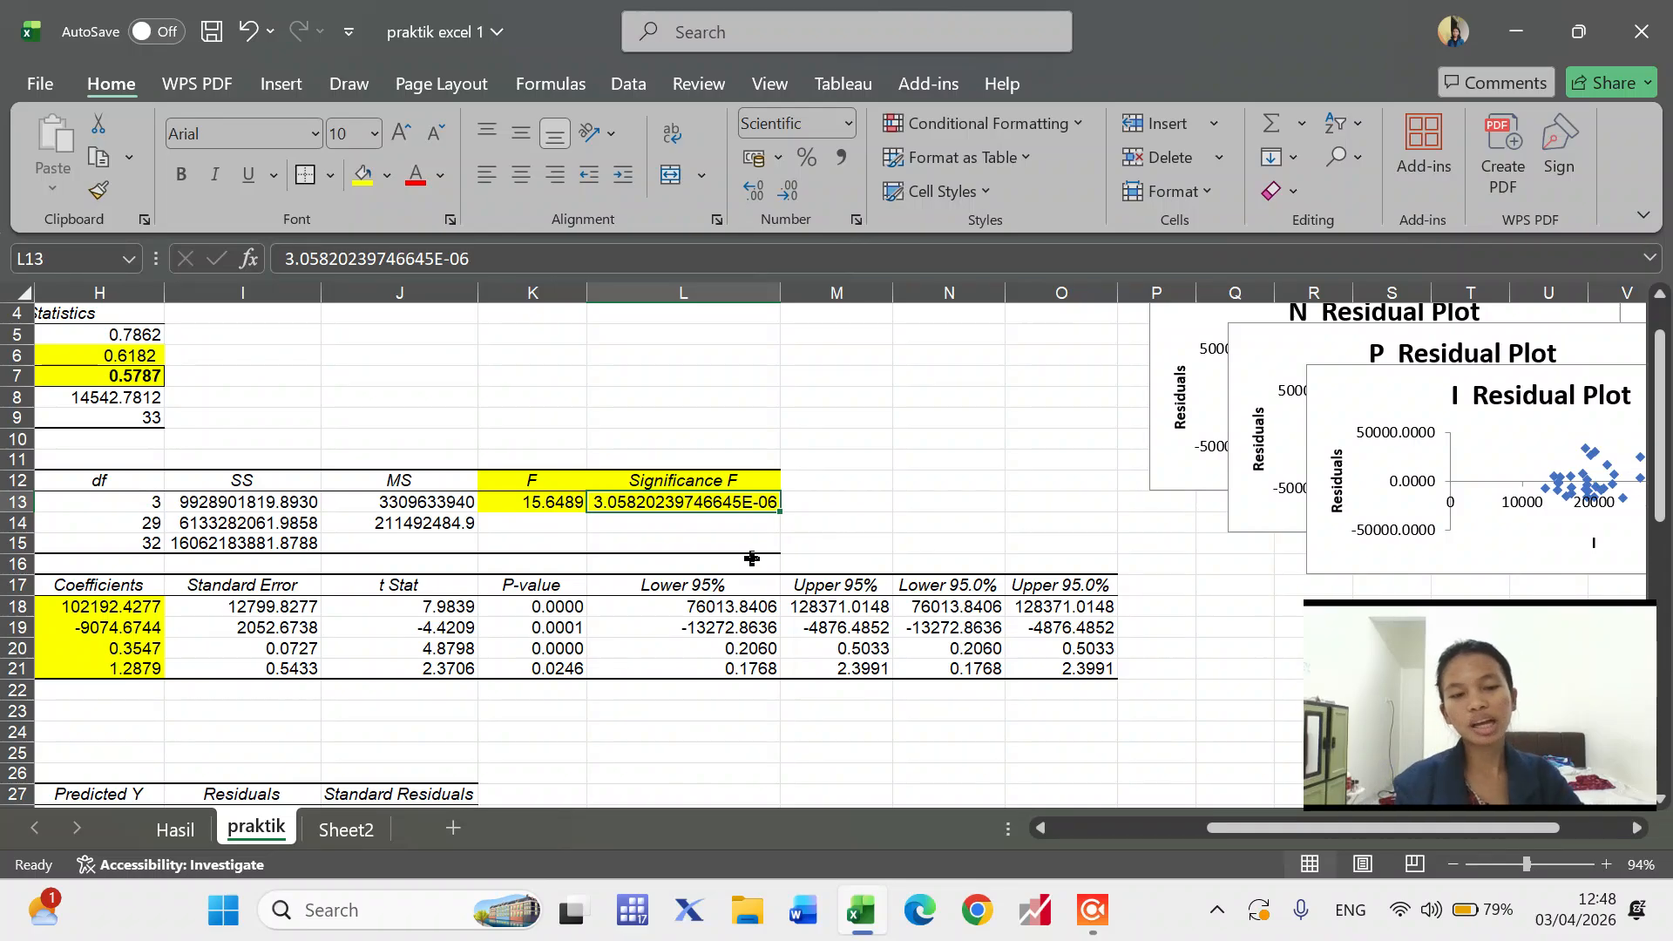
- Enter the label "f tabel=" in G23, below the coefficients table
scroll(751, 559, down, 3)
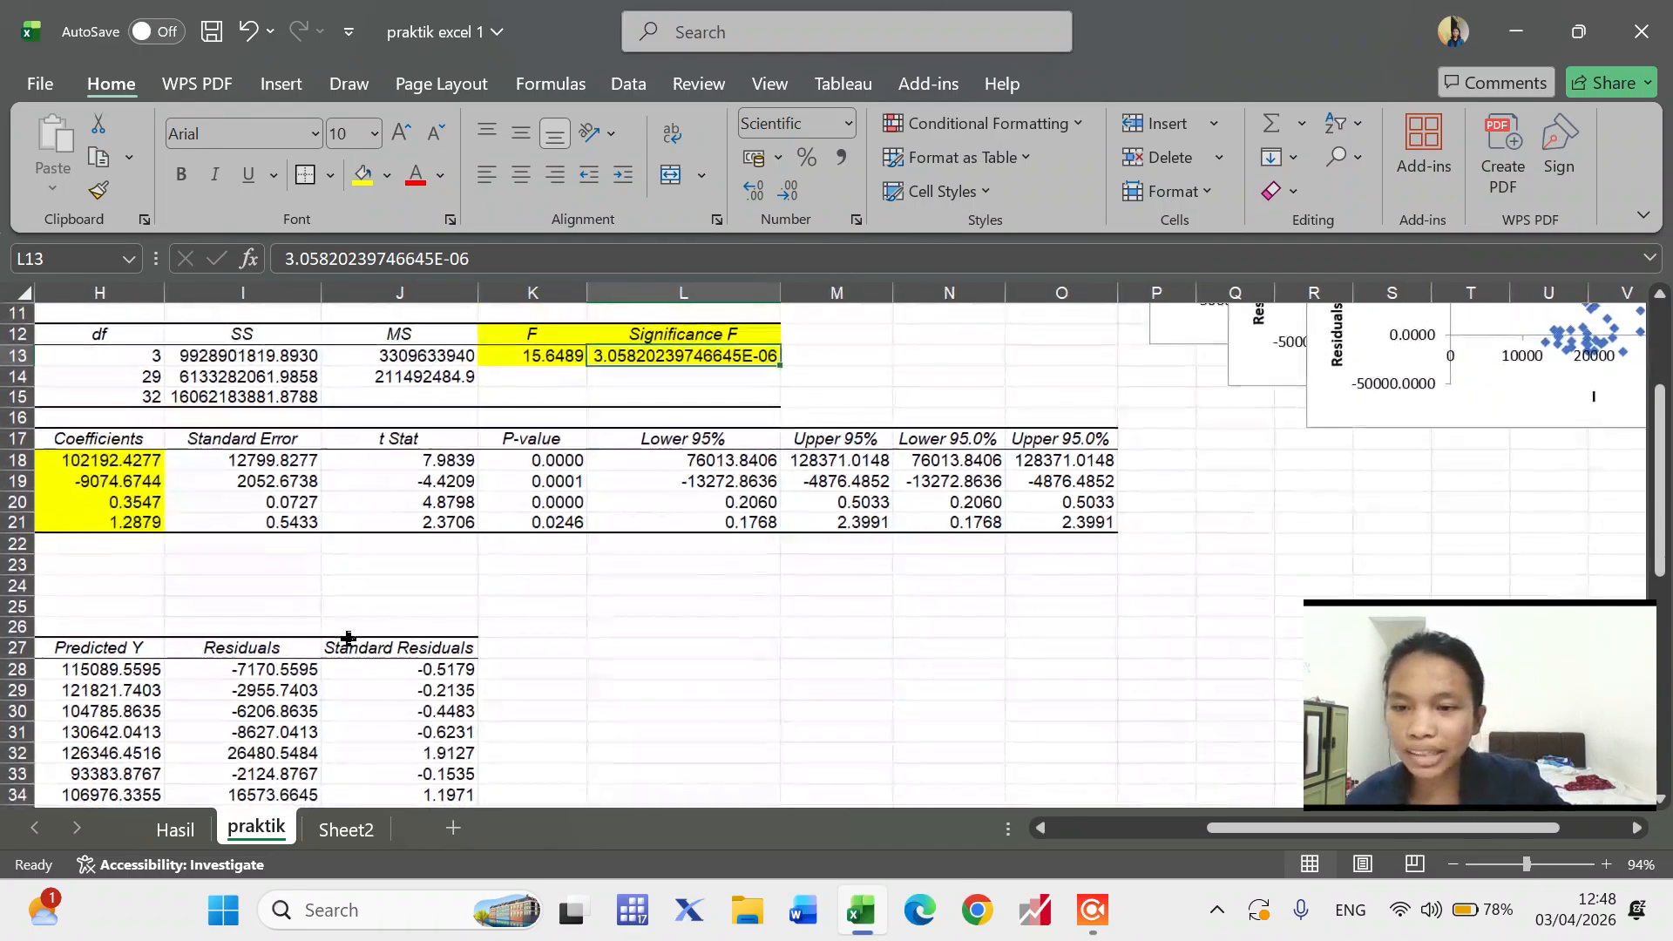
scroll(347, 639, up, 1)
scroll(348, 639, left, 2)
scroll(348, 639, left, 1)
double_click(183, 604)
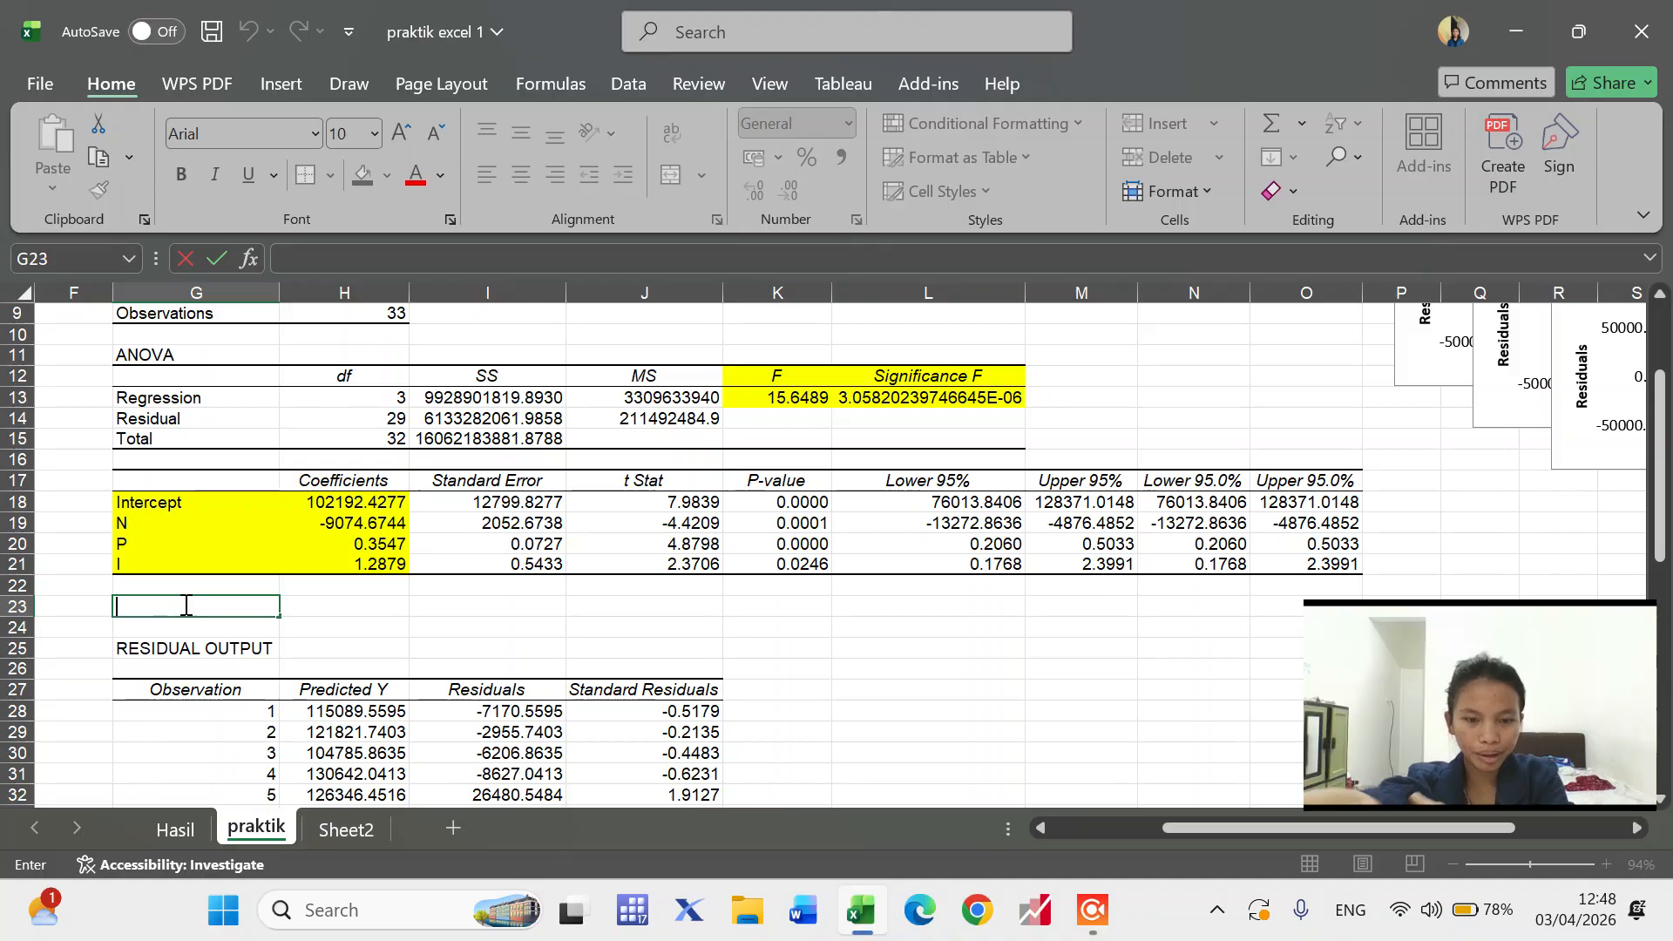
text(f)
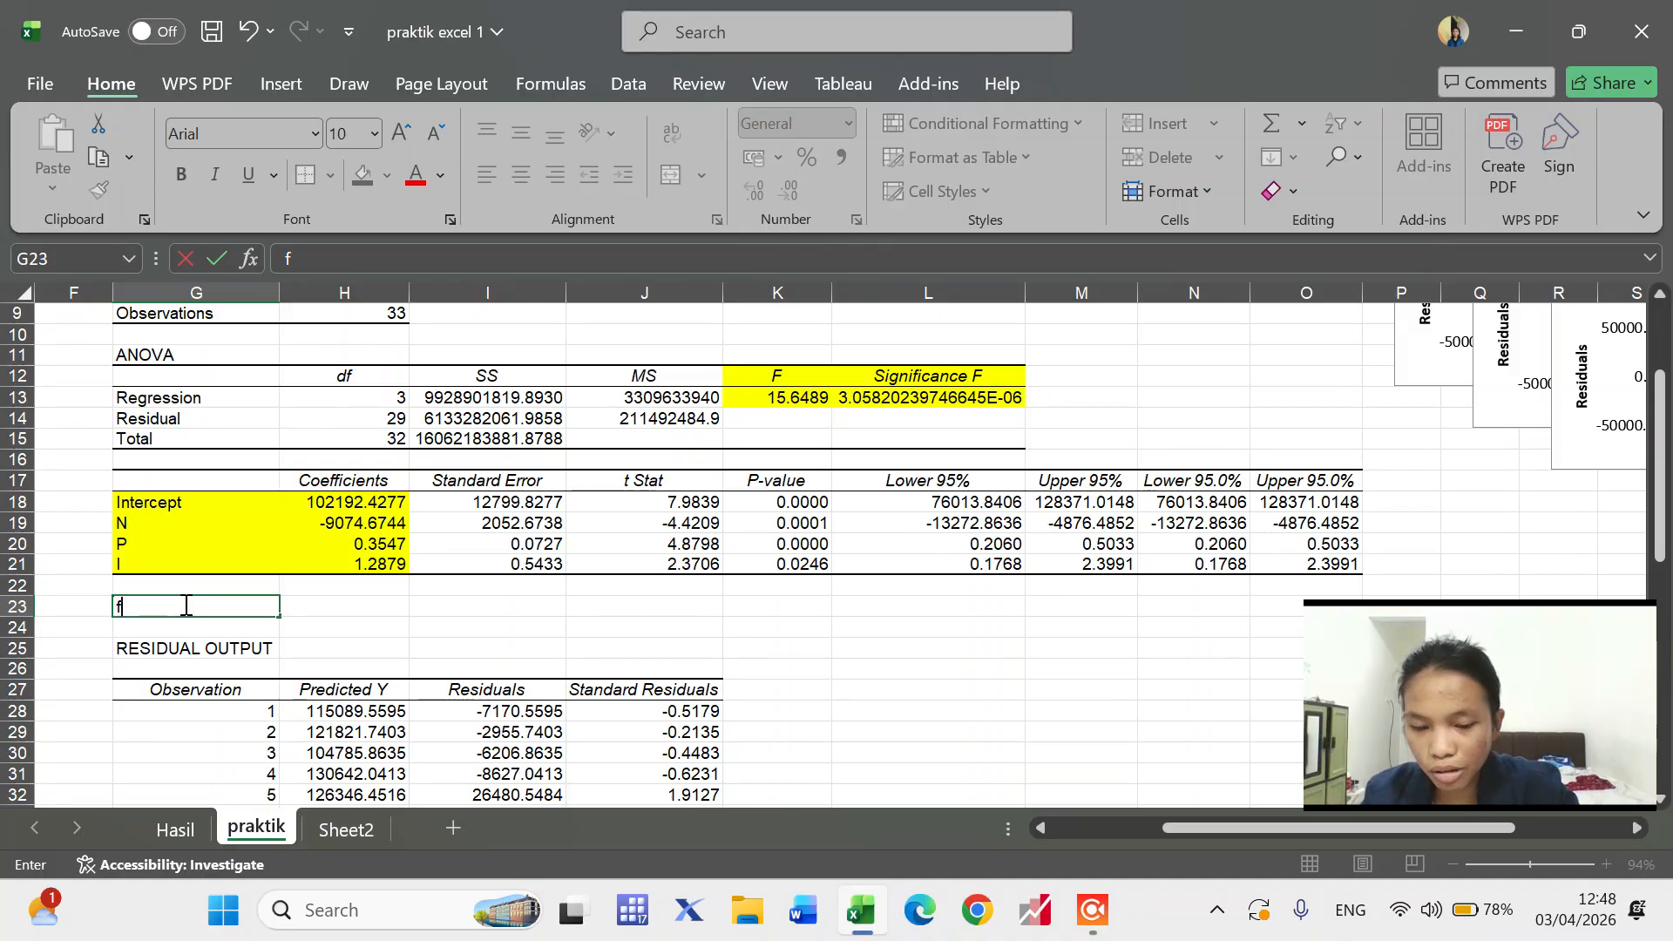
text( tabel=)
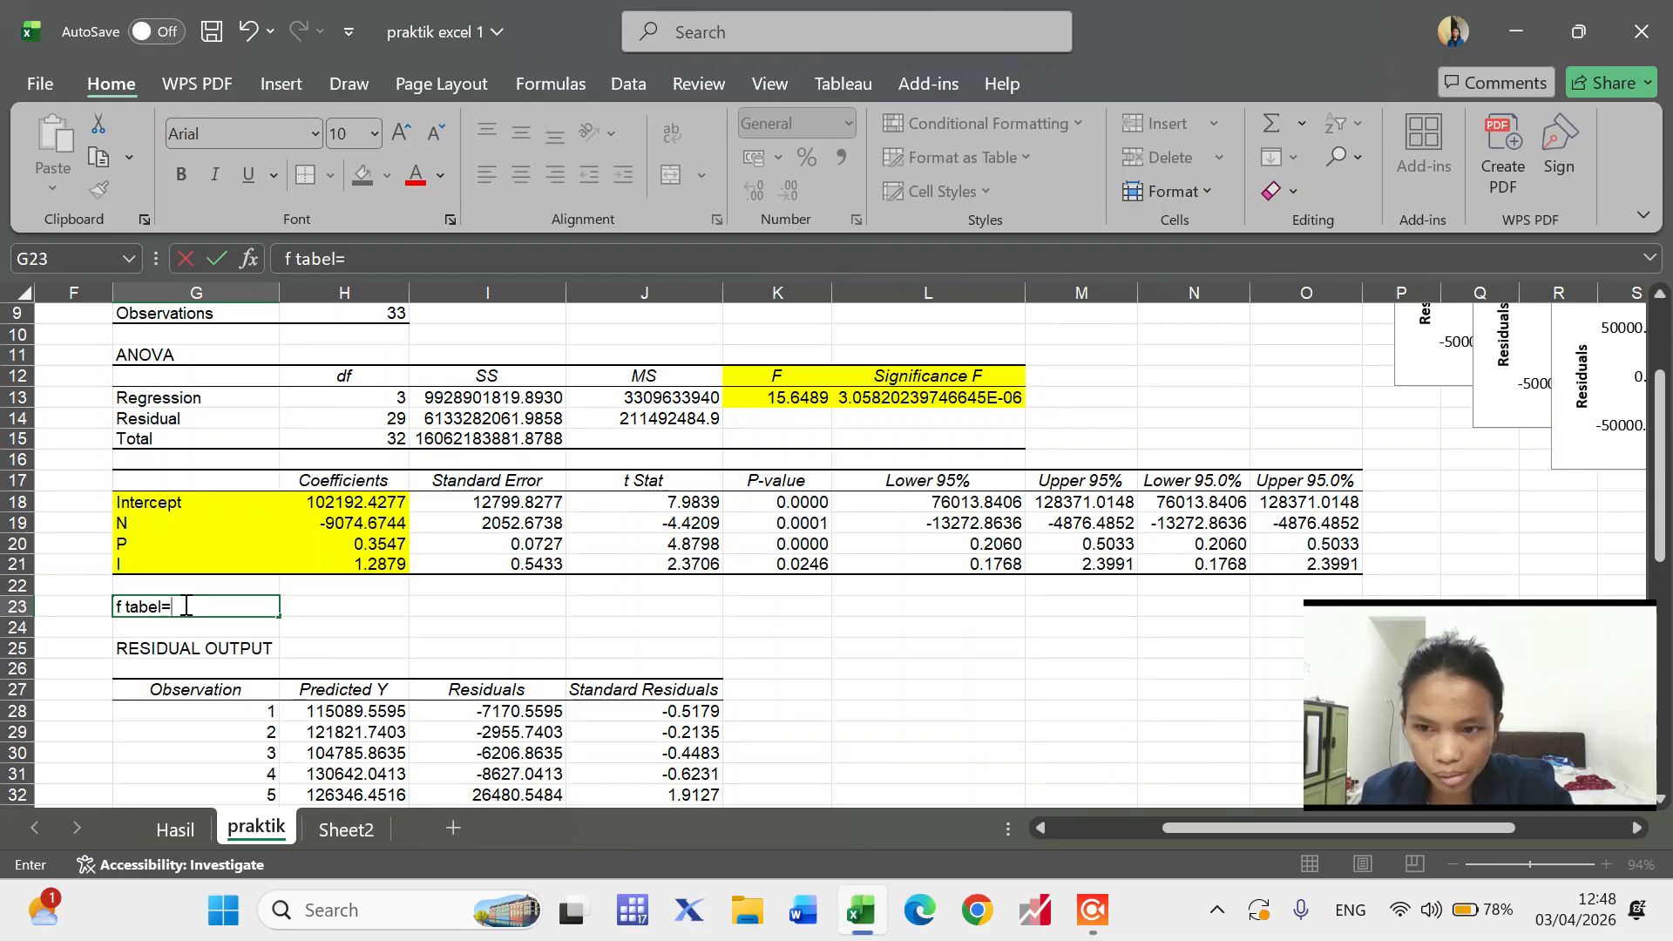
click(347, 625)
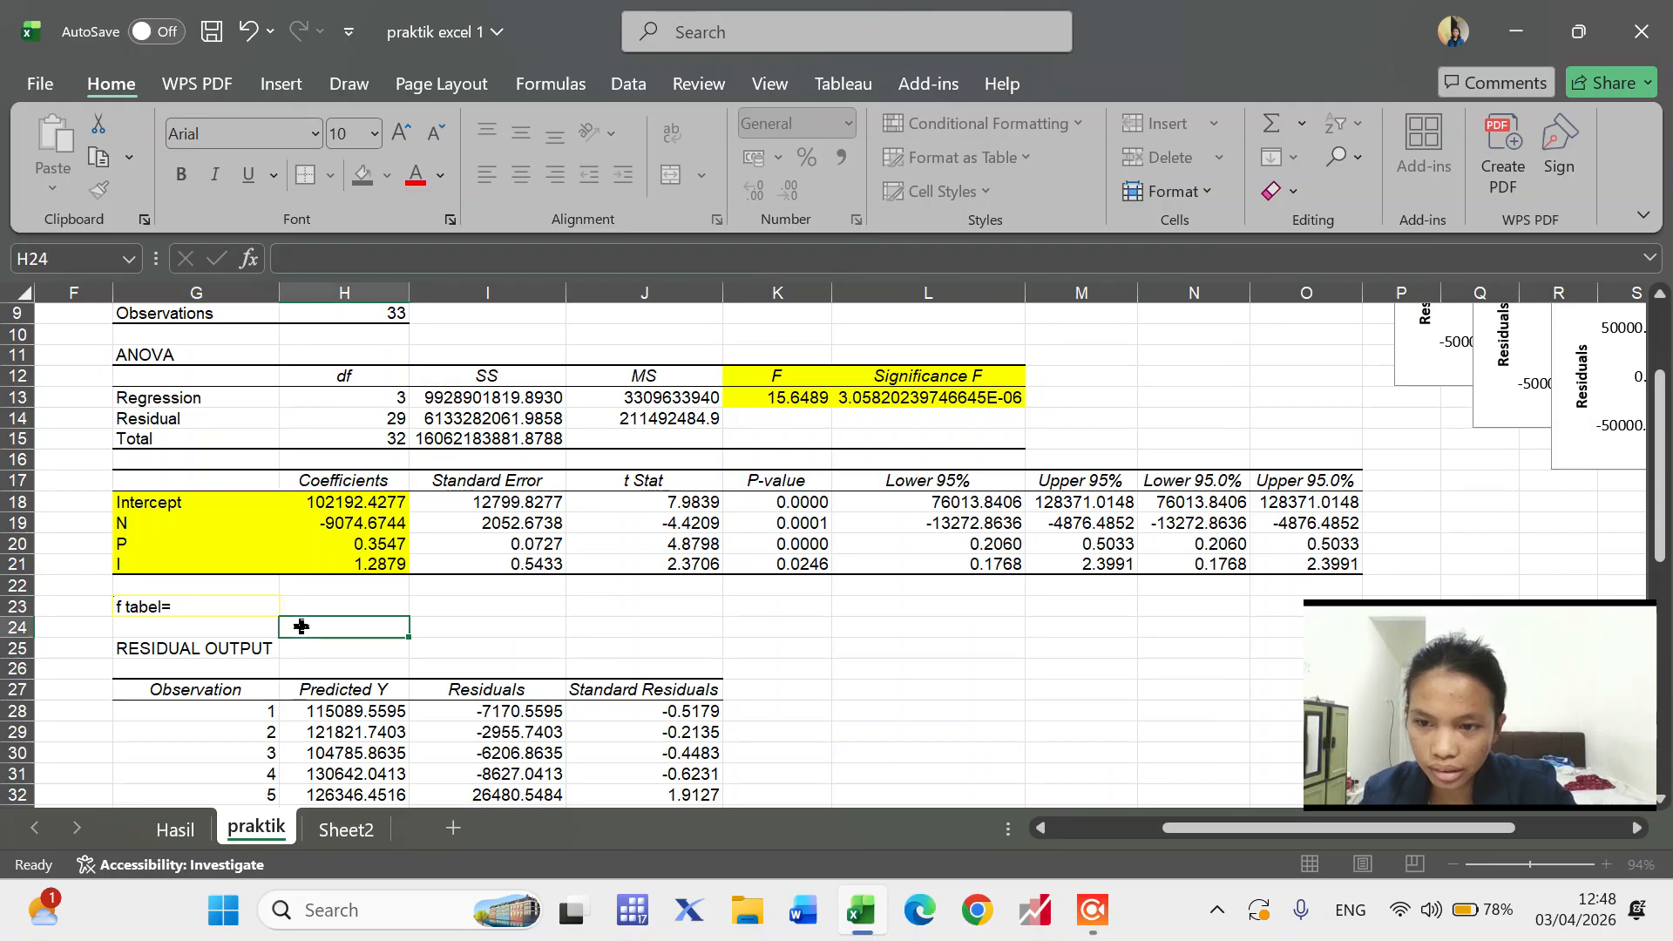
- Calculate the critical F value in H23 with =F.INV.RT(0.05;3;29)
click(349, 608)
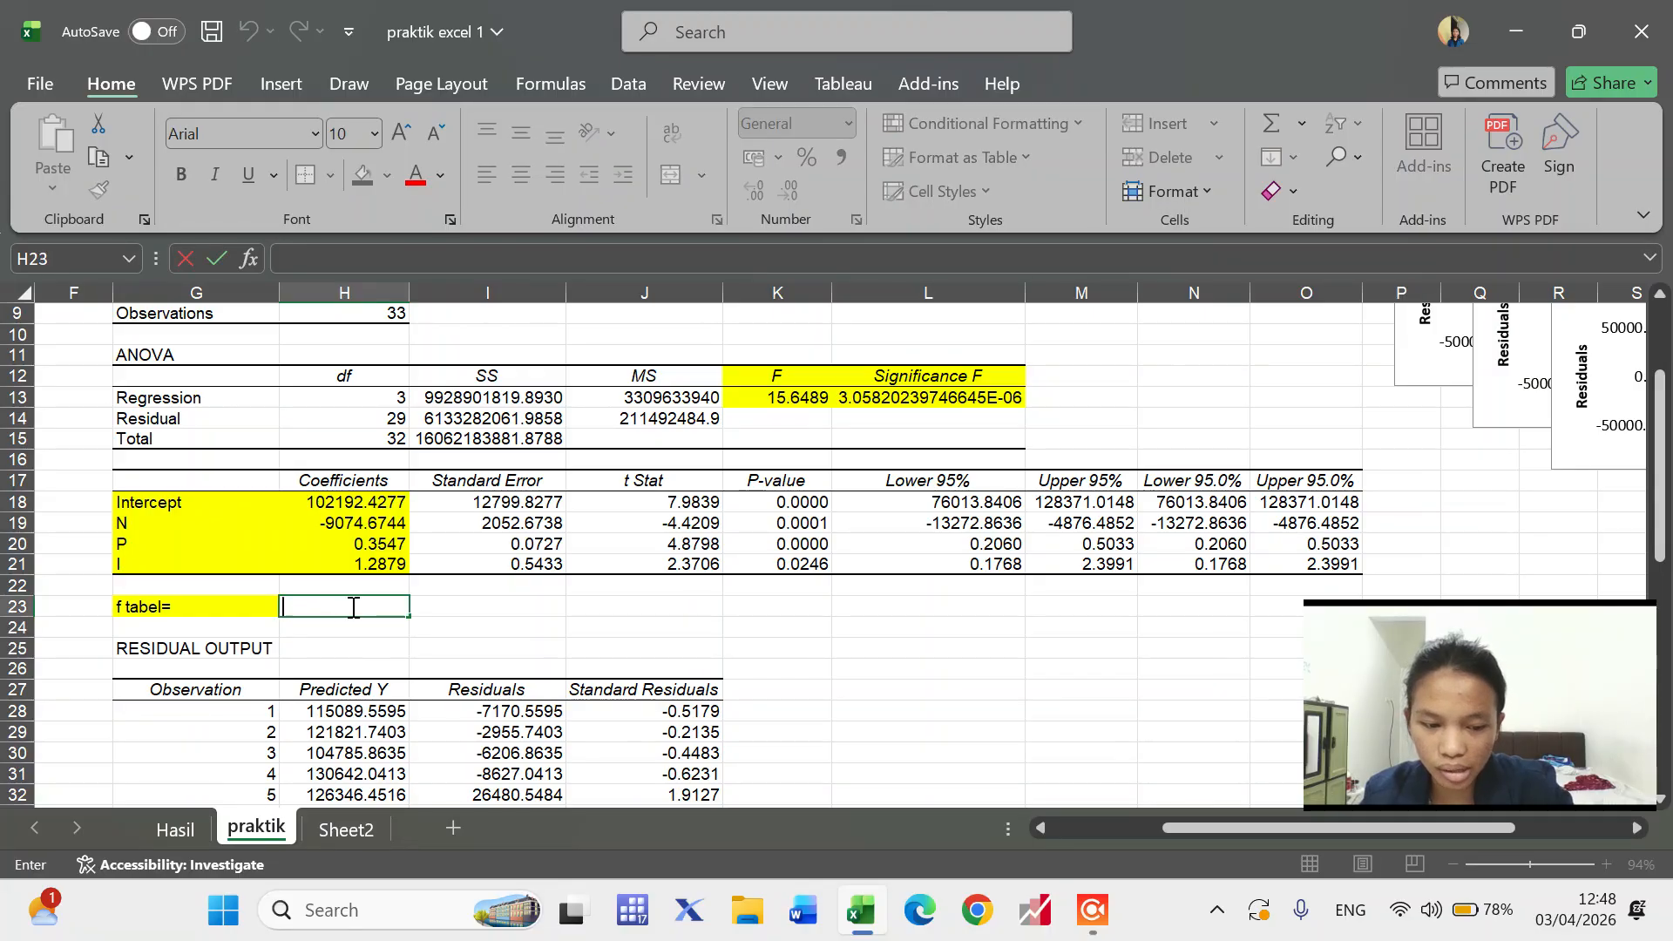
text(=t)
key(BackSpace)
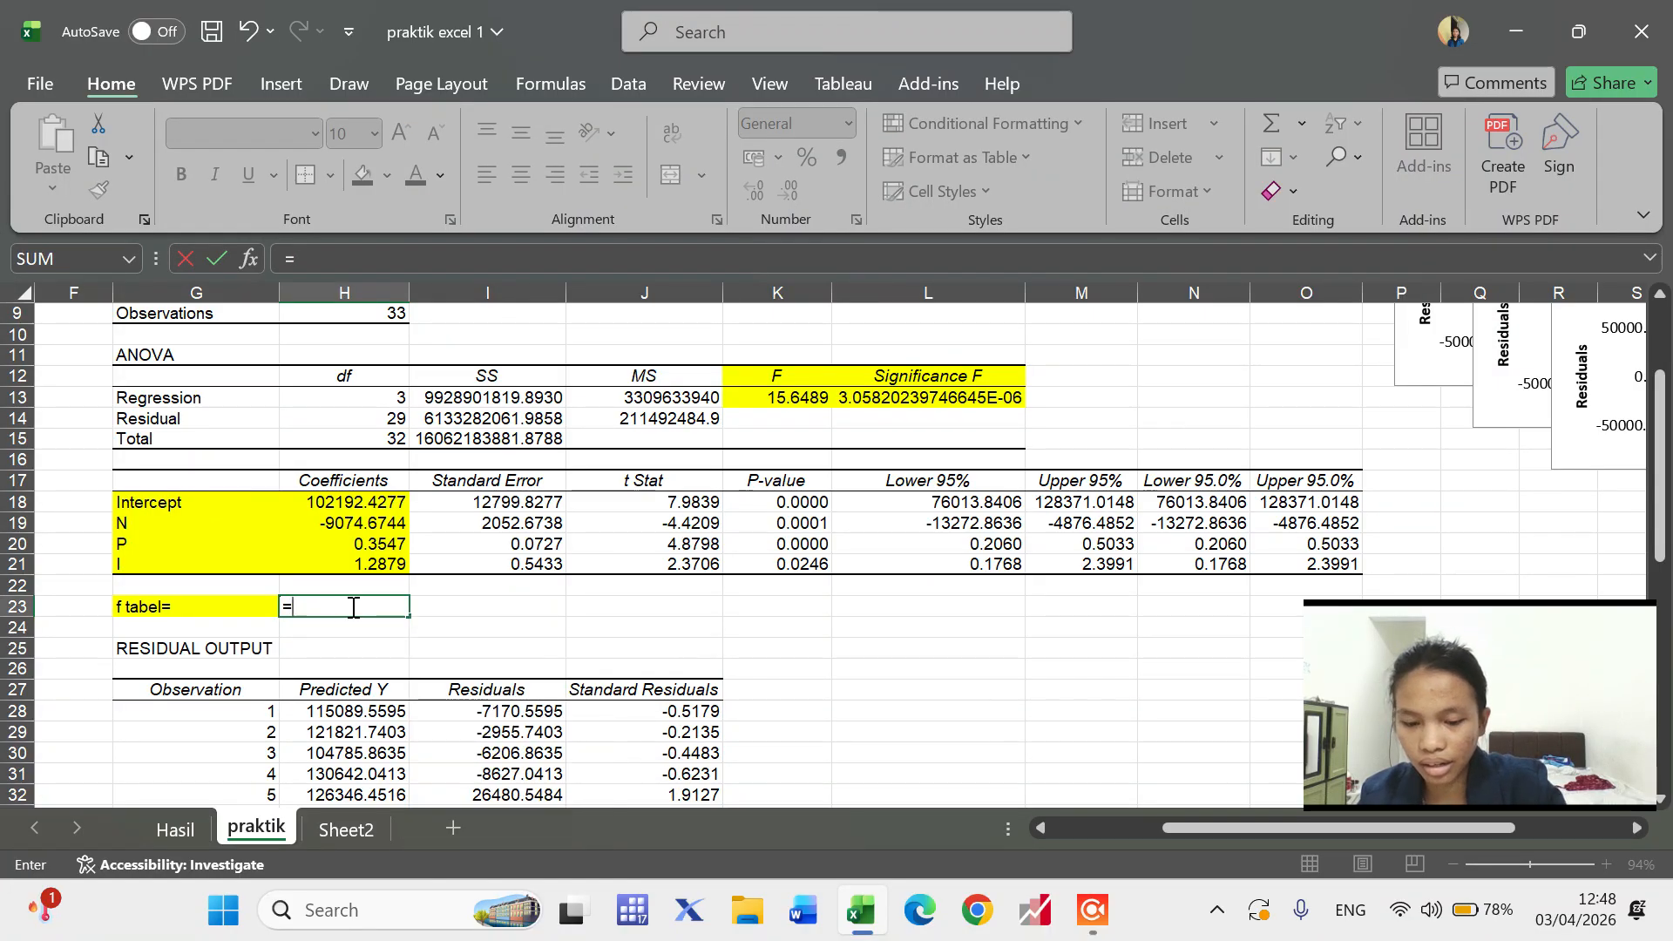
text(f)
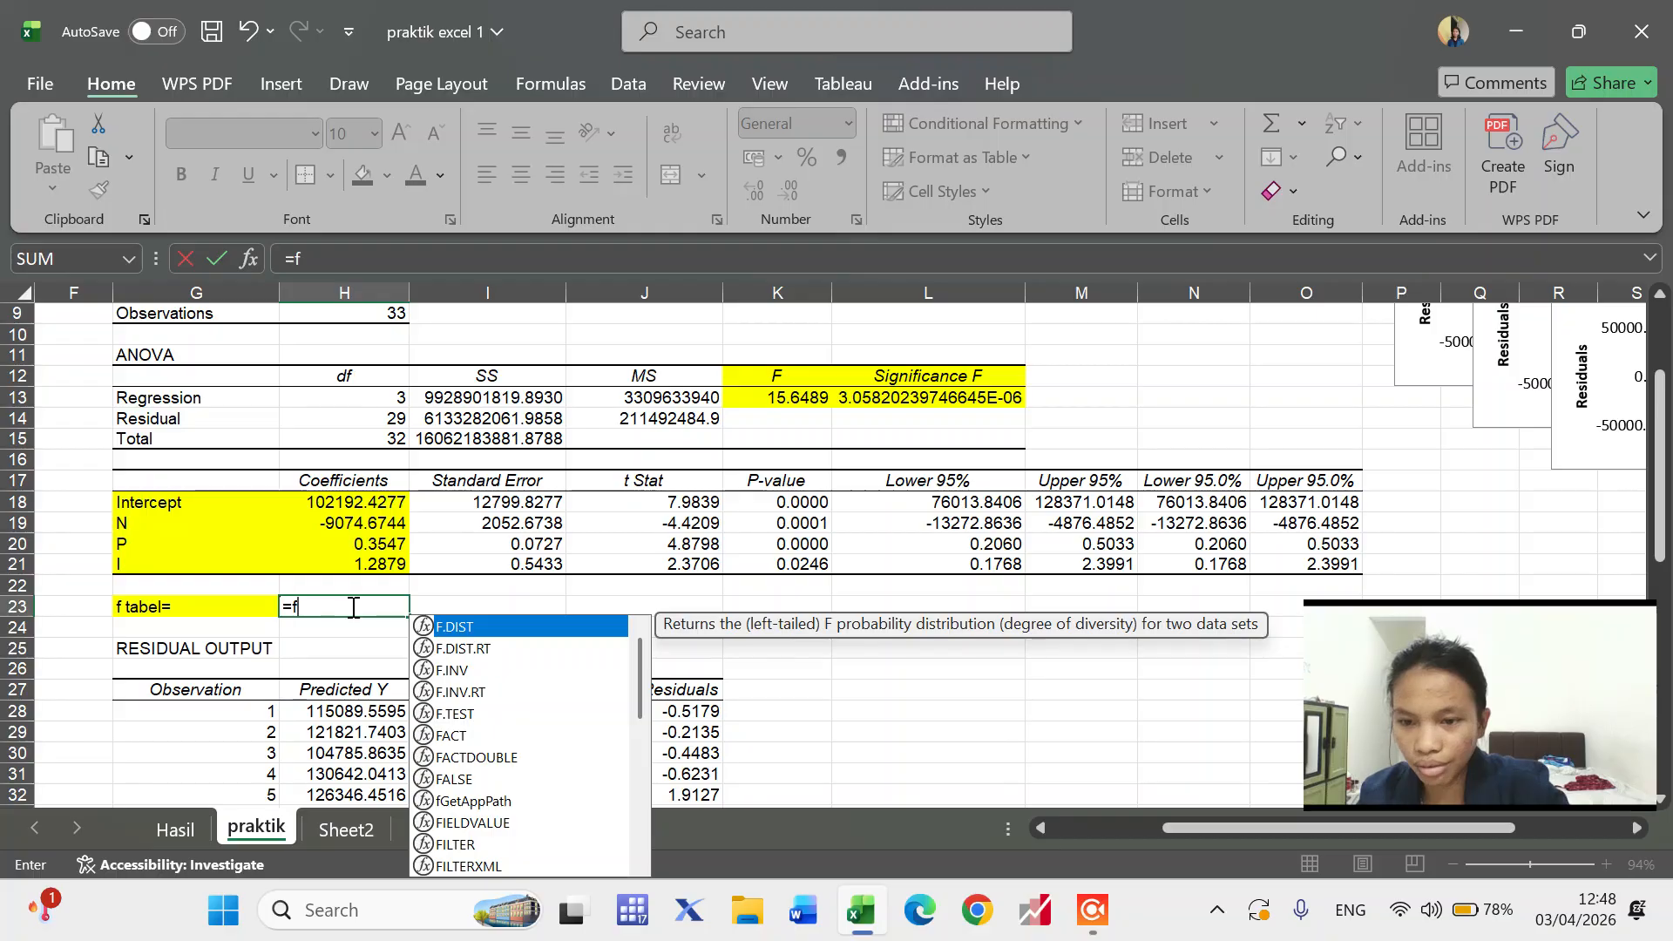
double_click(510, 692)
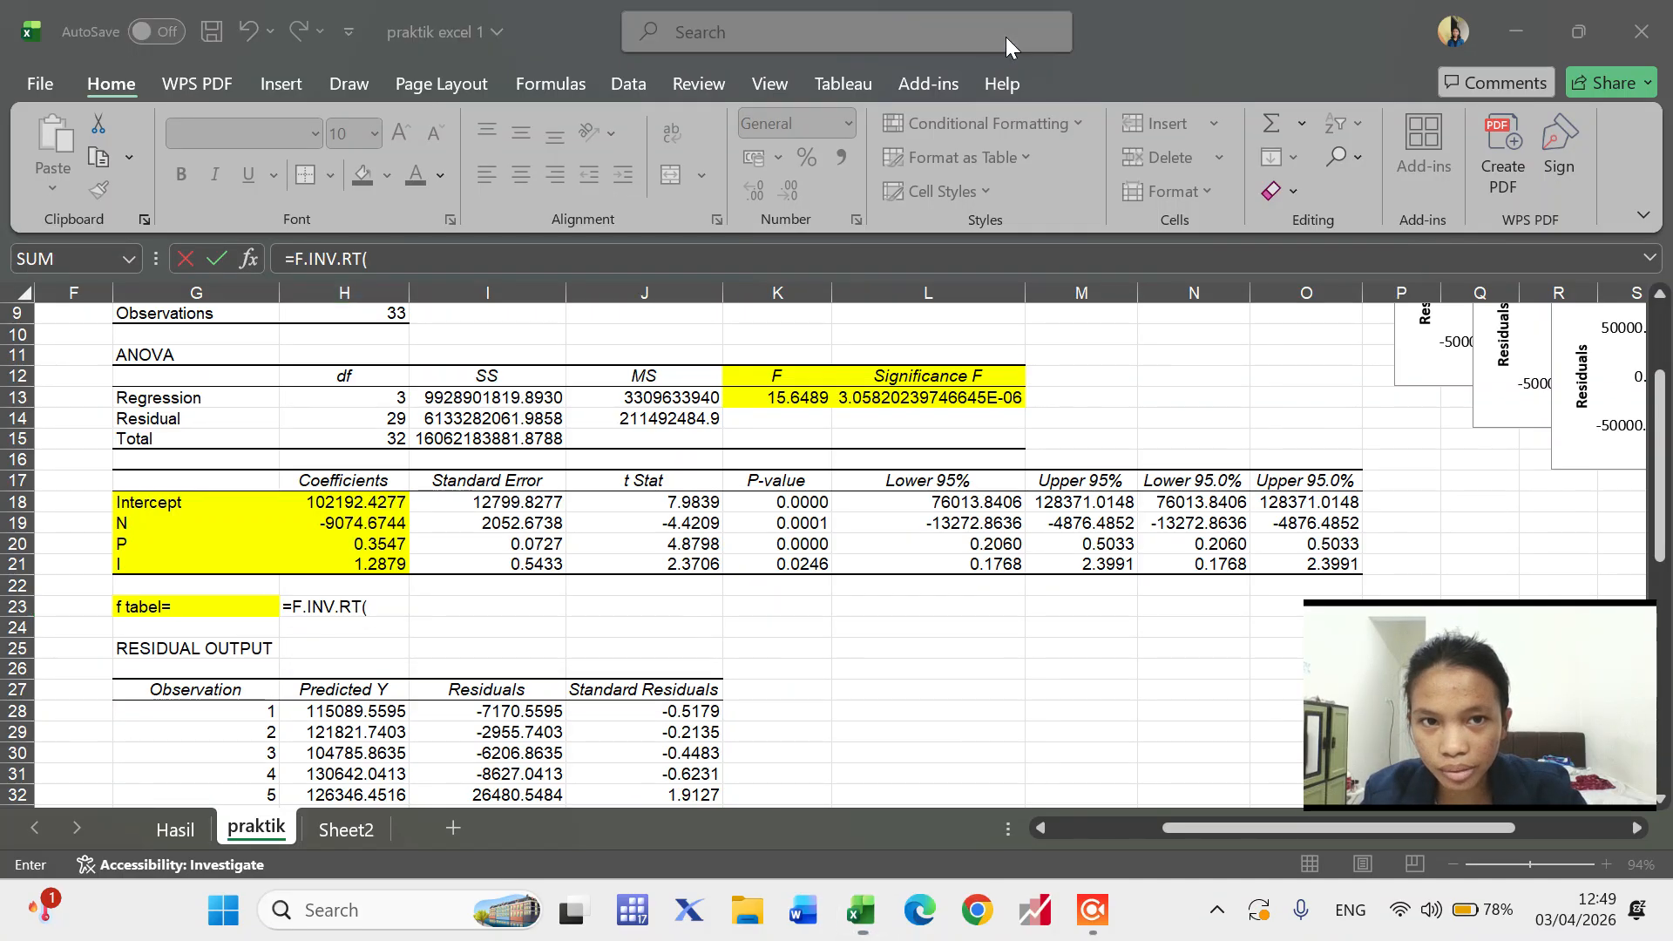
text(0)
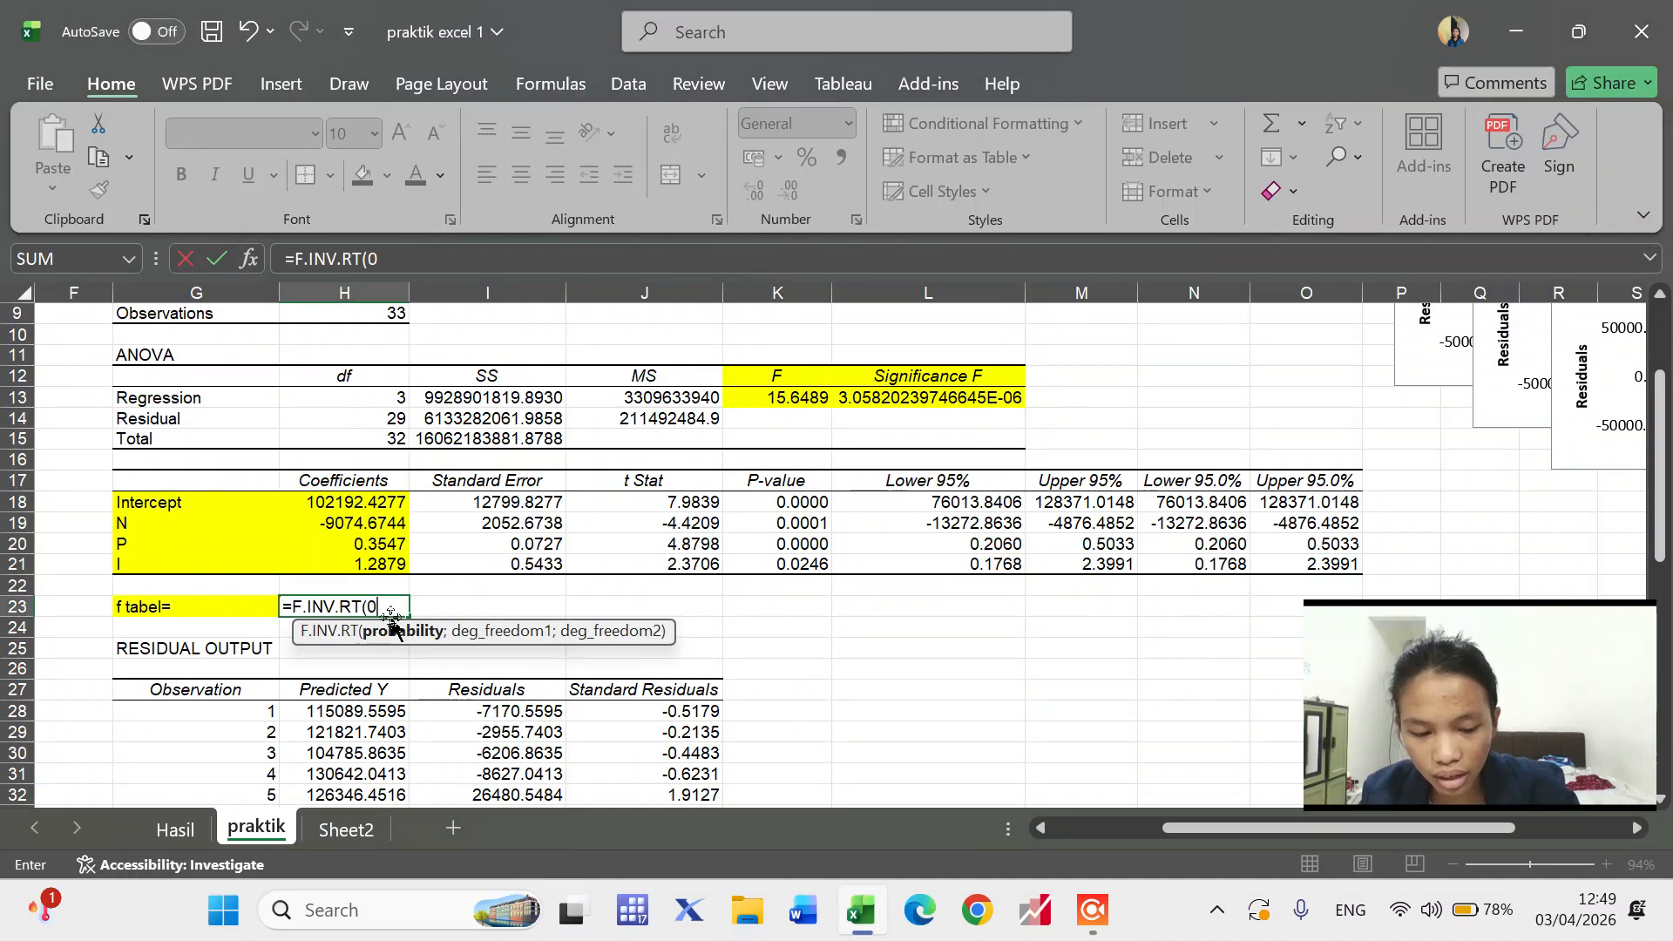
text(.05)
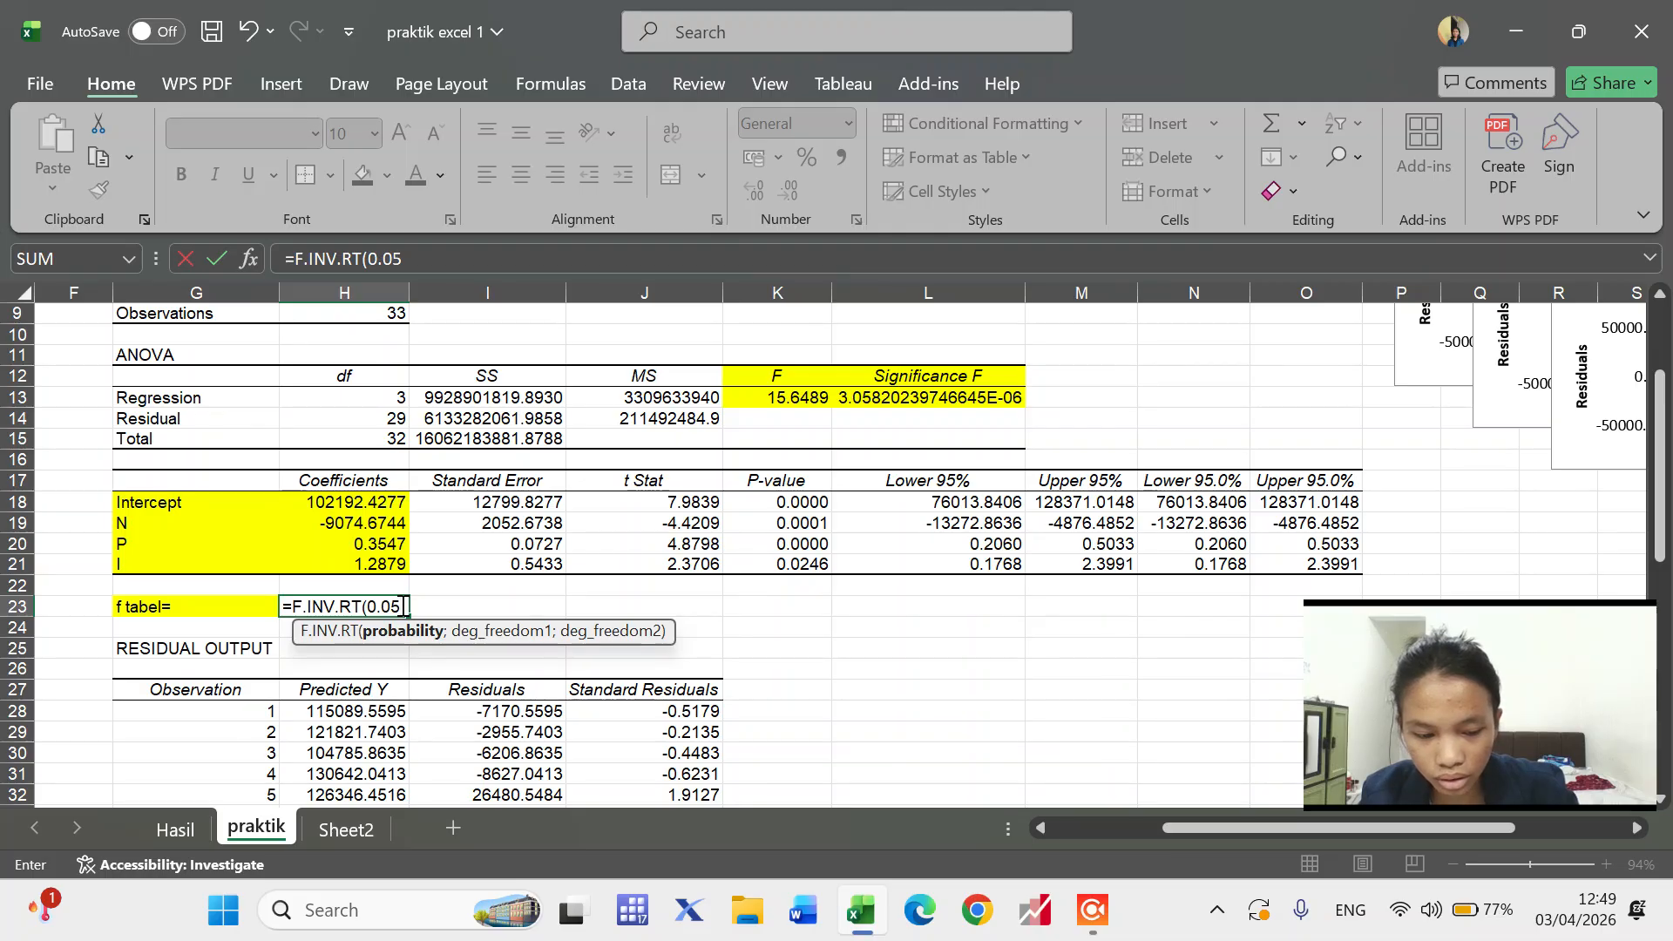
text(;)
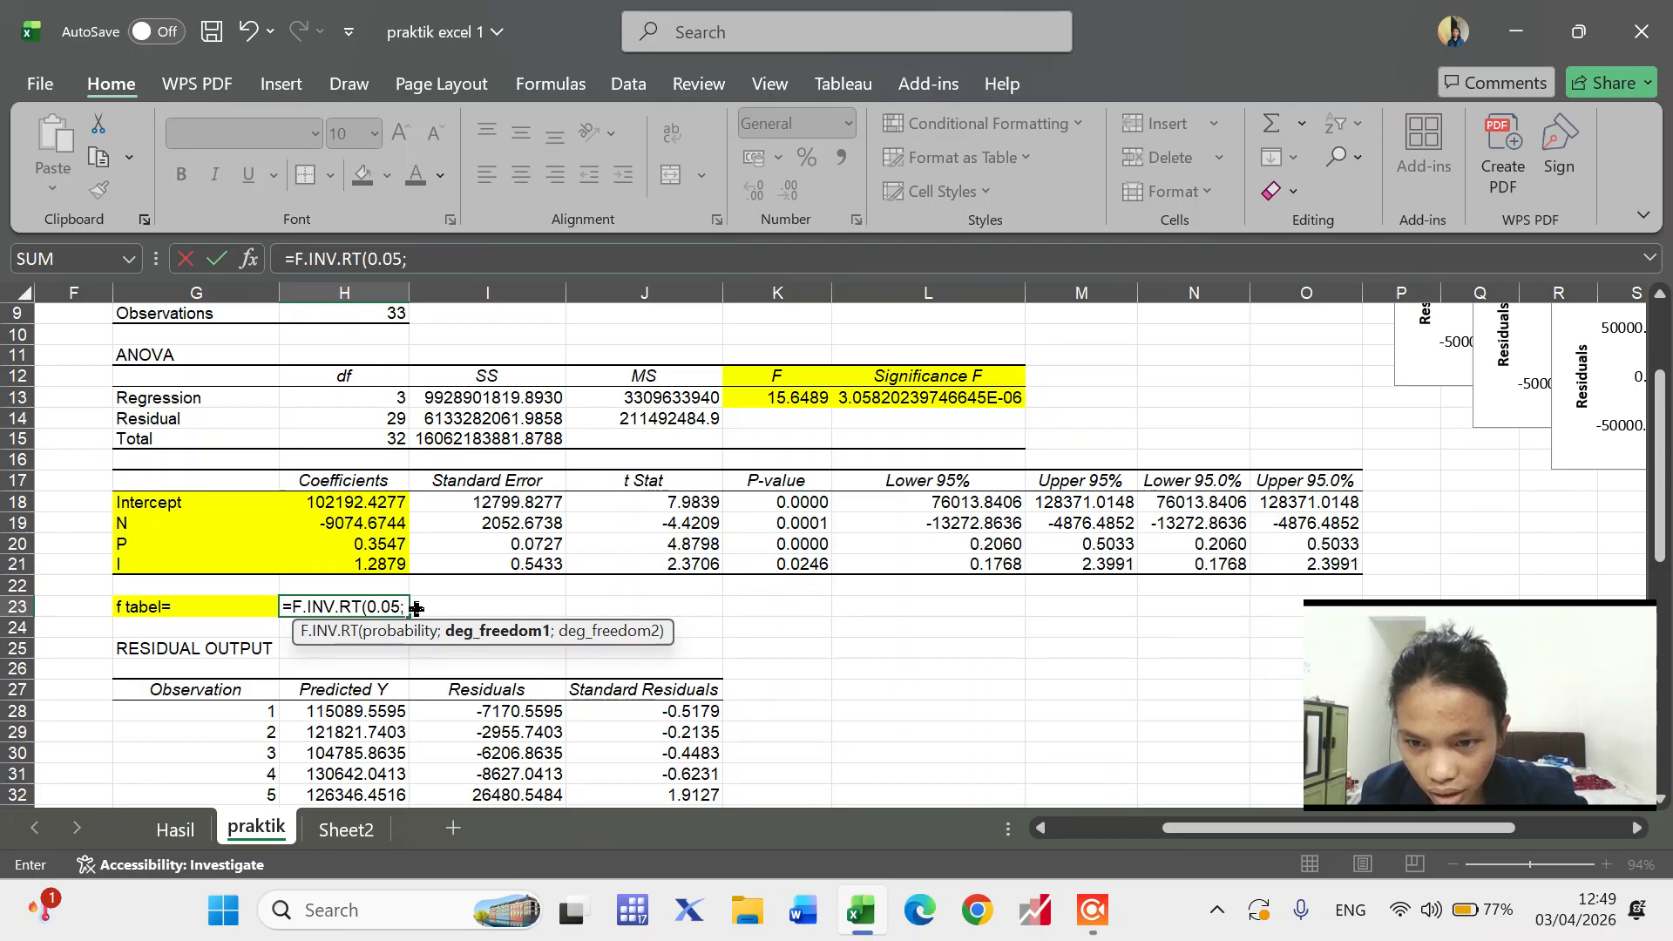
text(3)
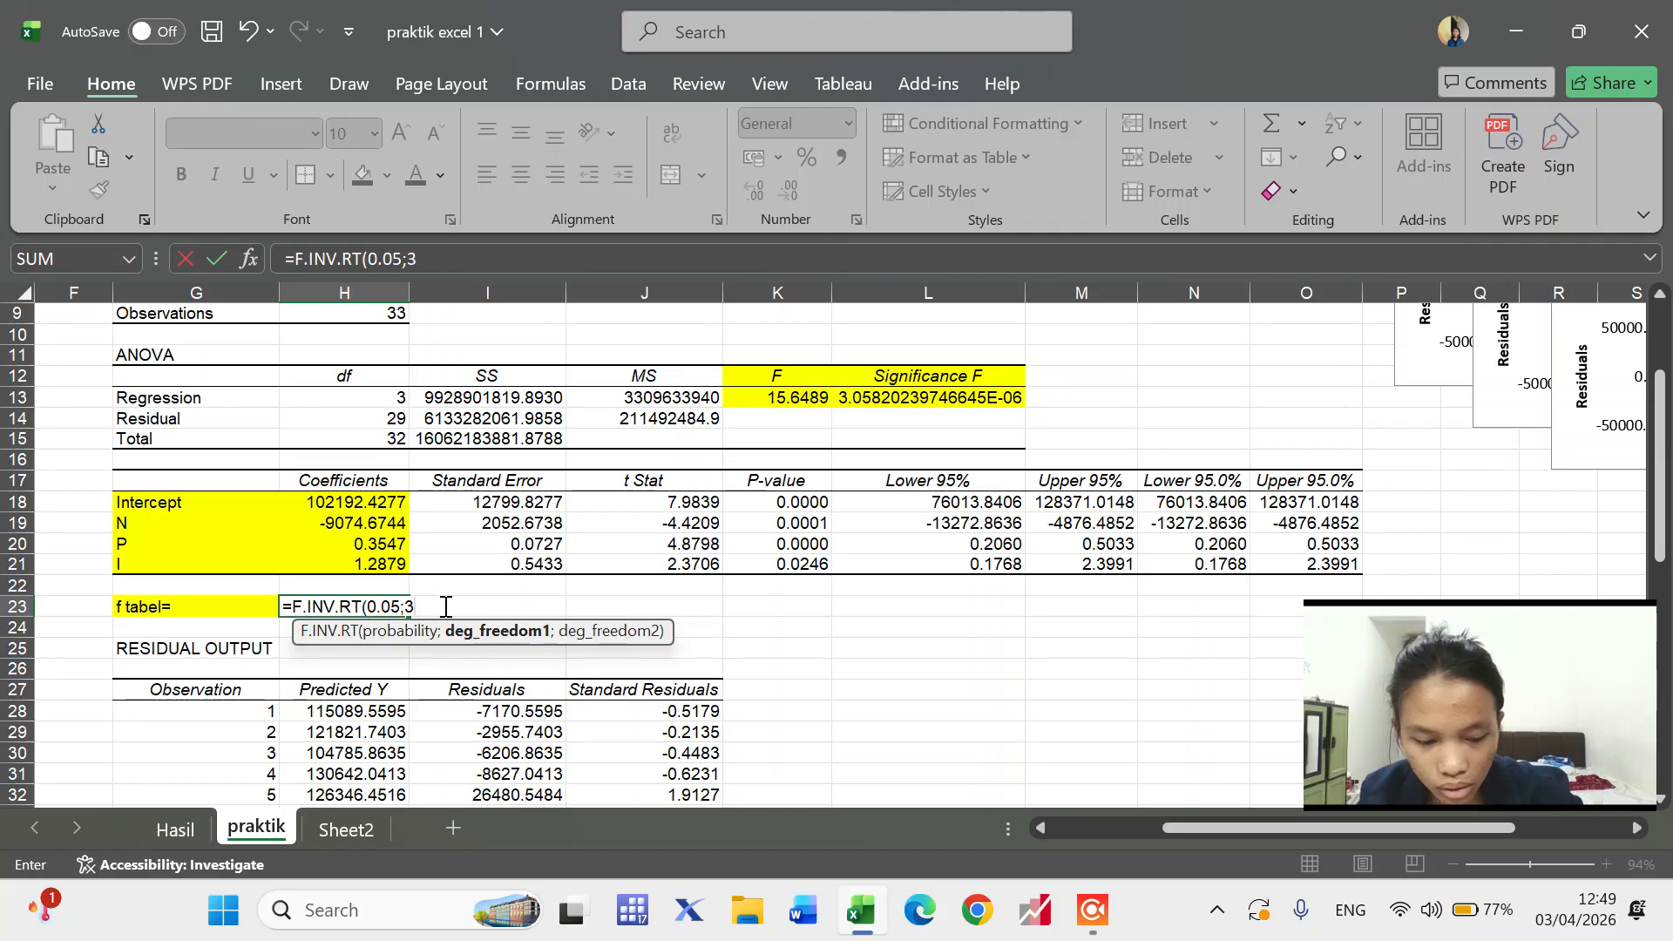
text(;)
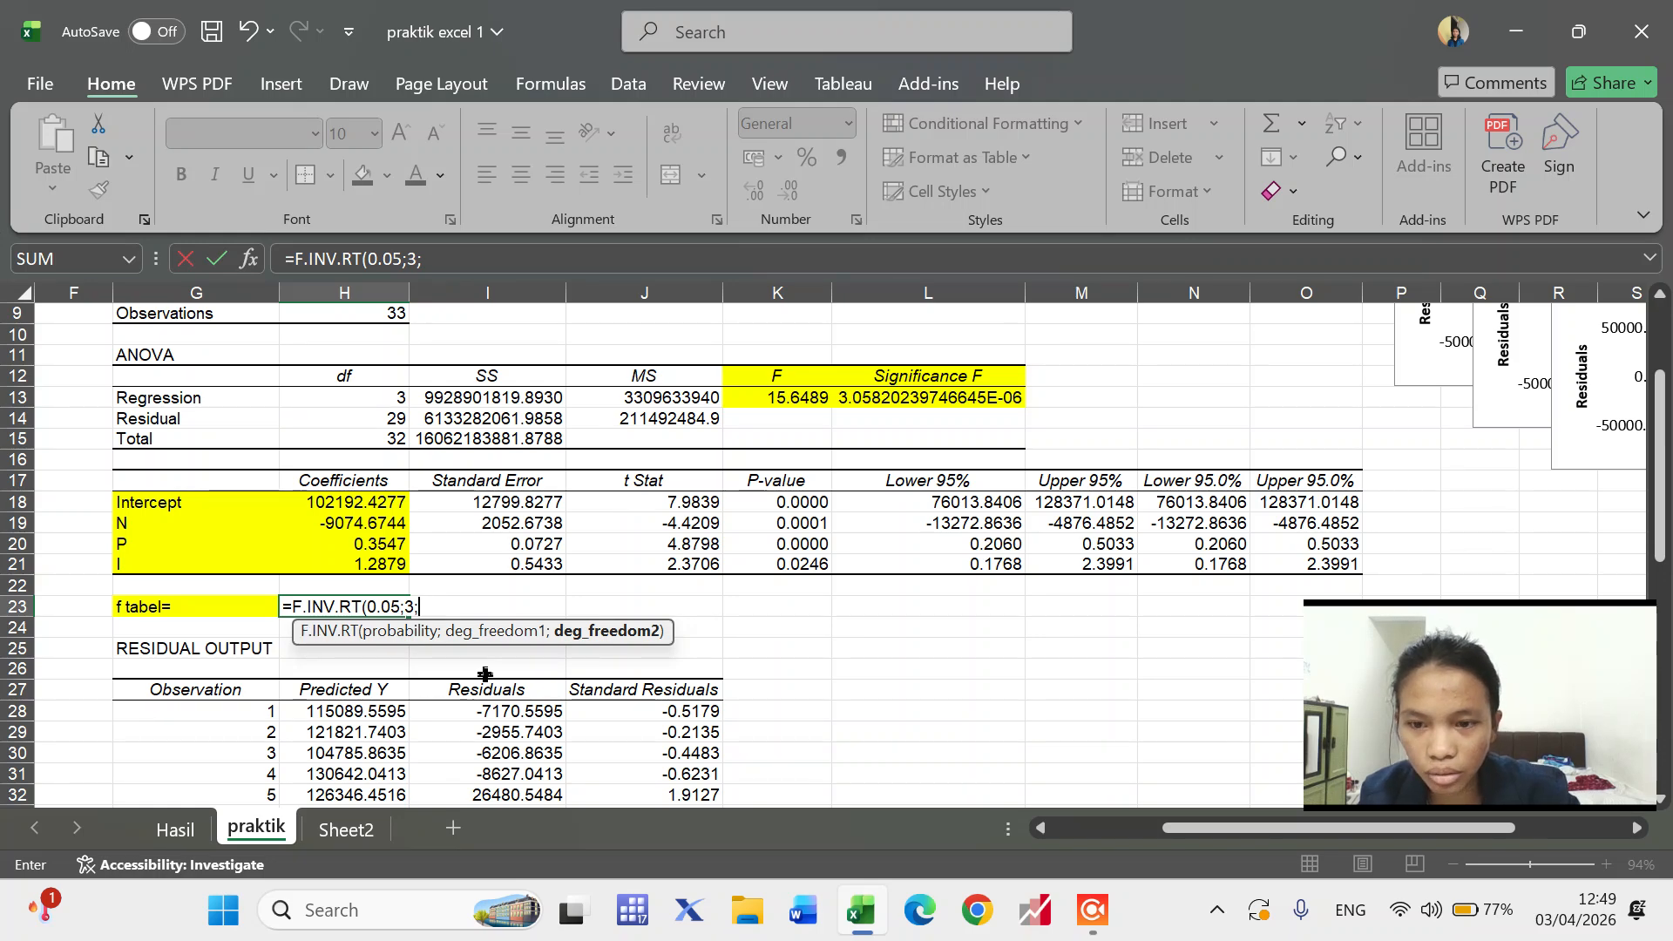
text(29)
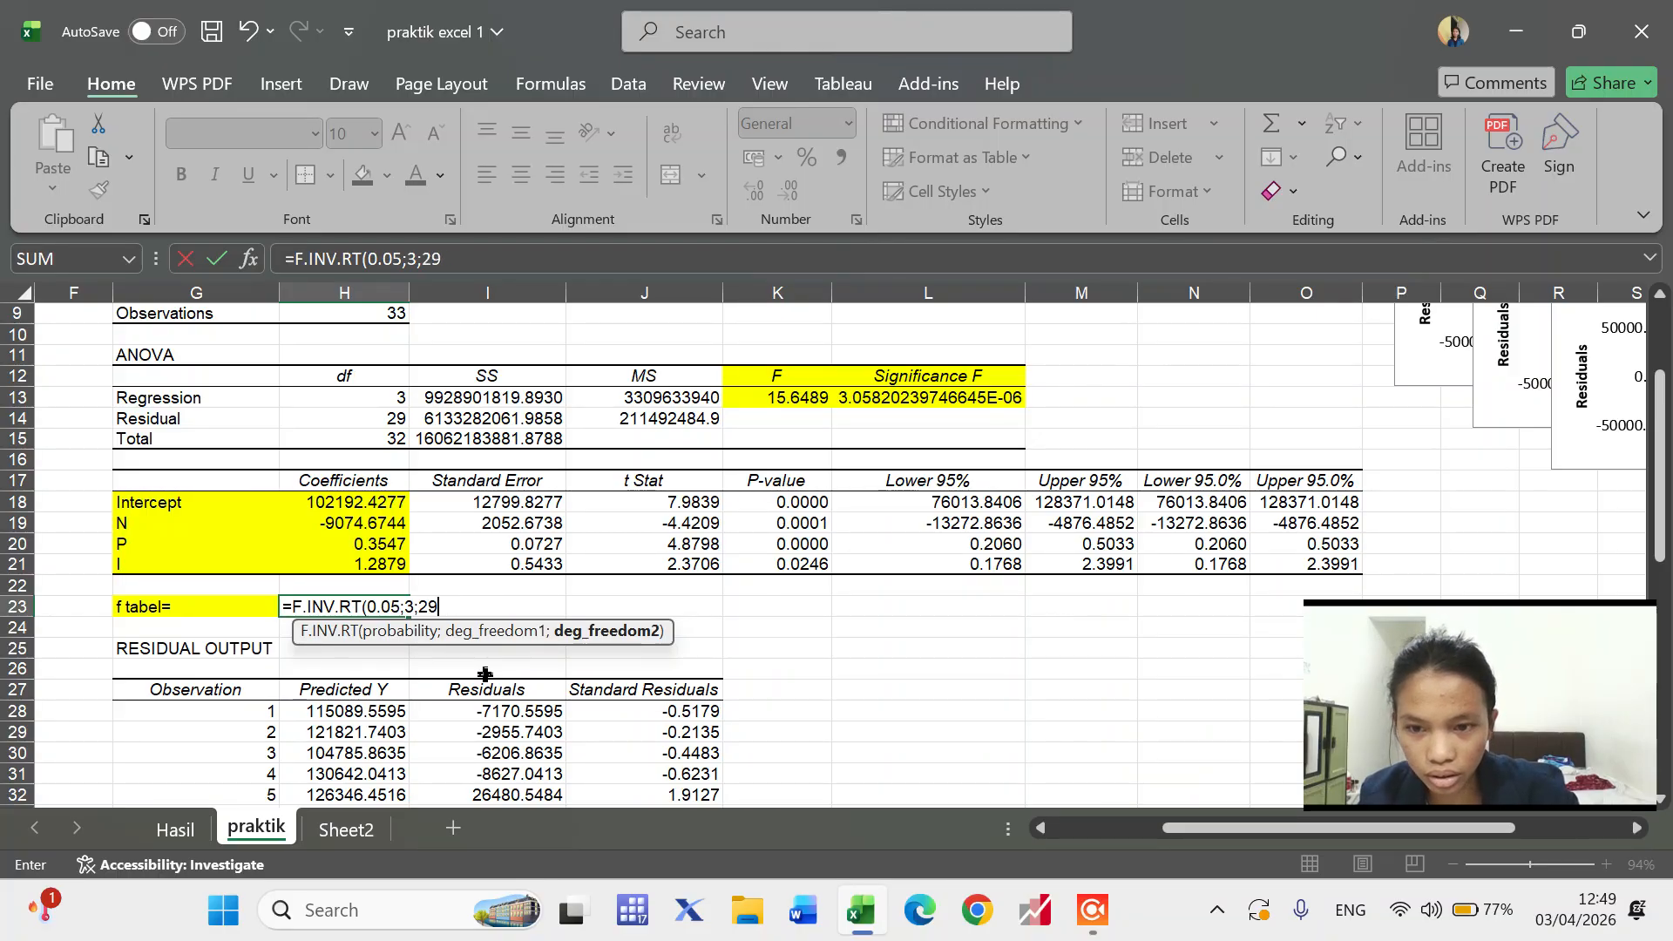
key(Return)
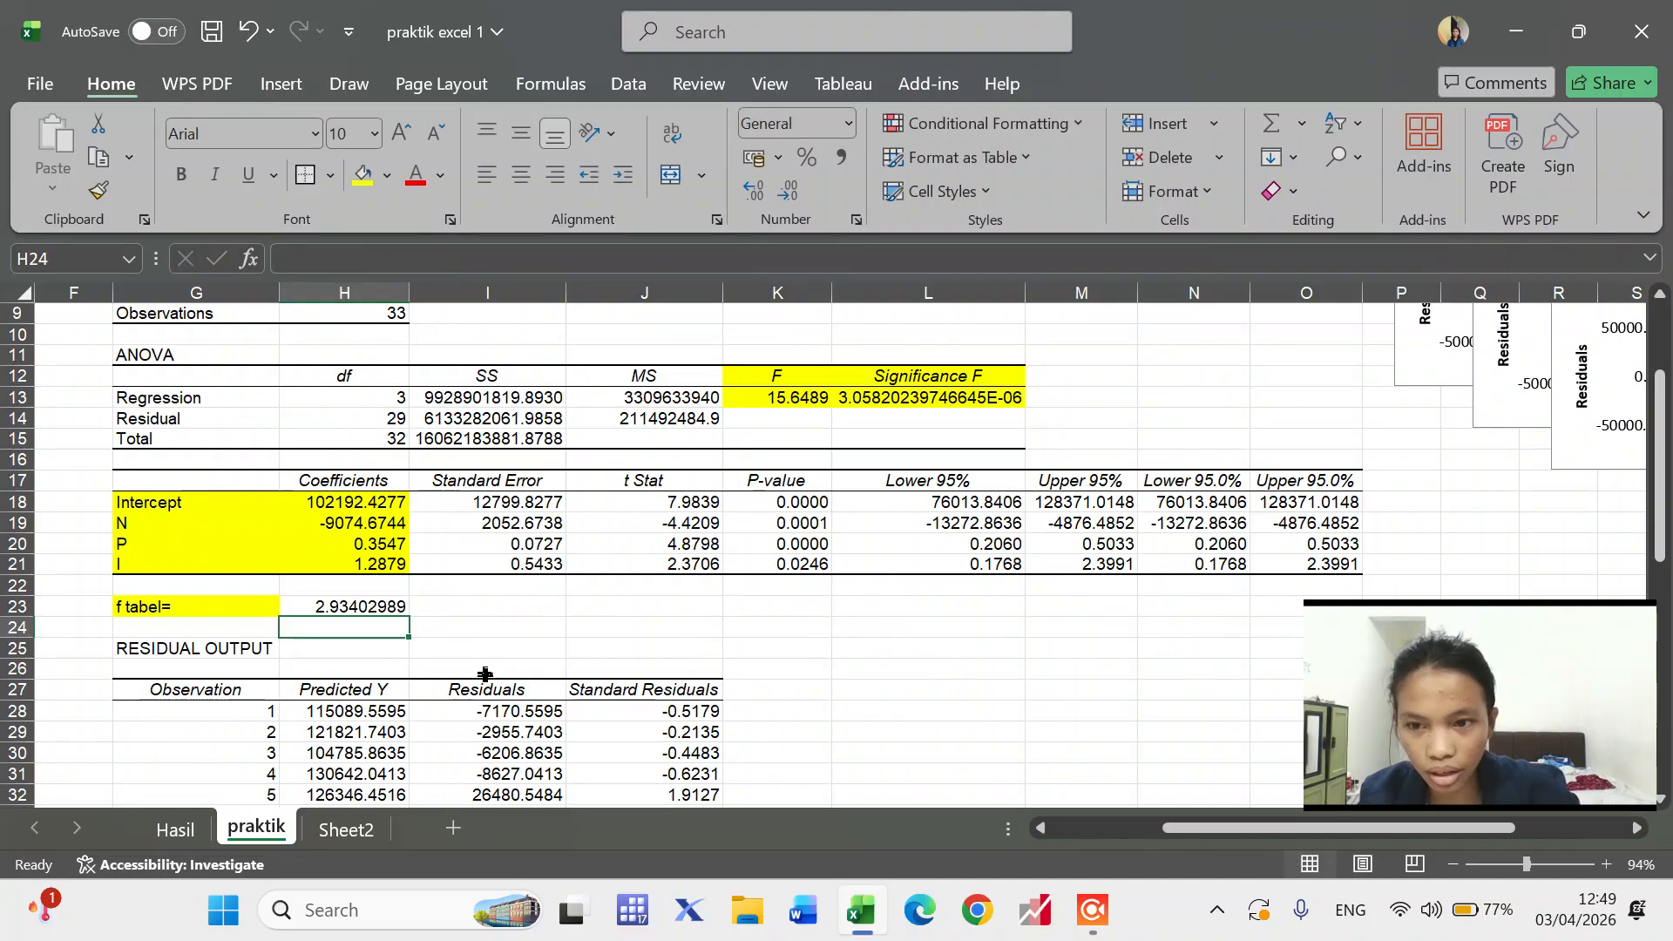
click(370, 612)
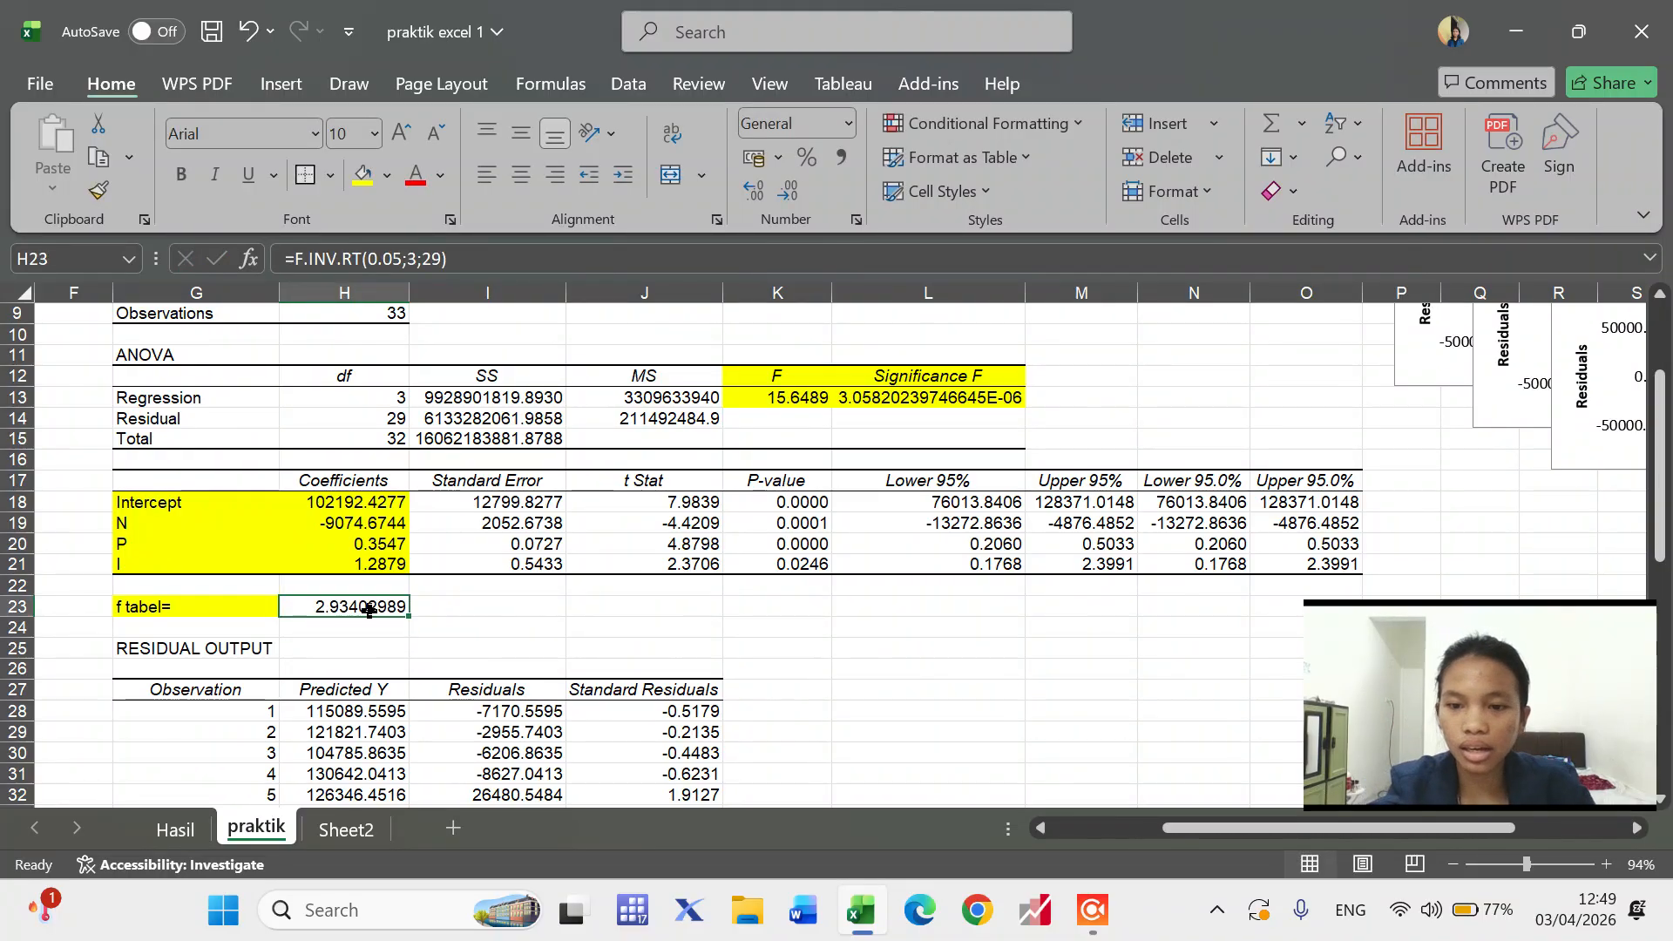
- Check the t tabel and f tabel cells on the Hasil sheet, including the t tabel formula in H23, and return to the praktik sheet
scroll(930, 615, down, 10)
scroll(950, 610, up, 7)
scroll(950, 611, left, 4)
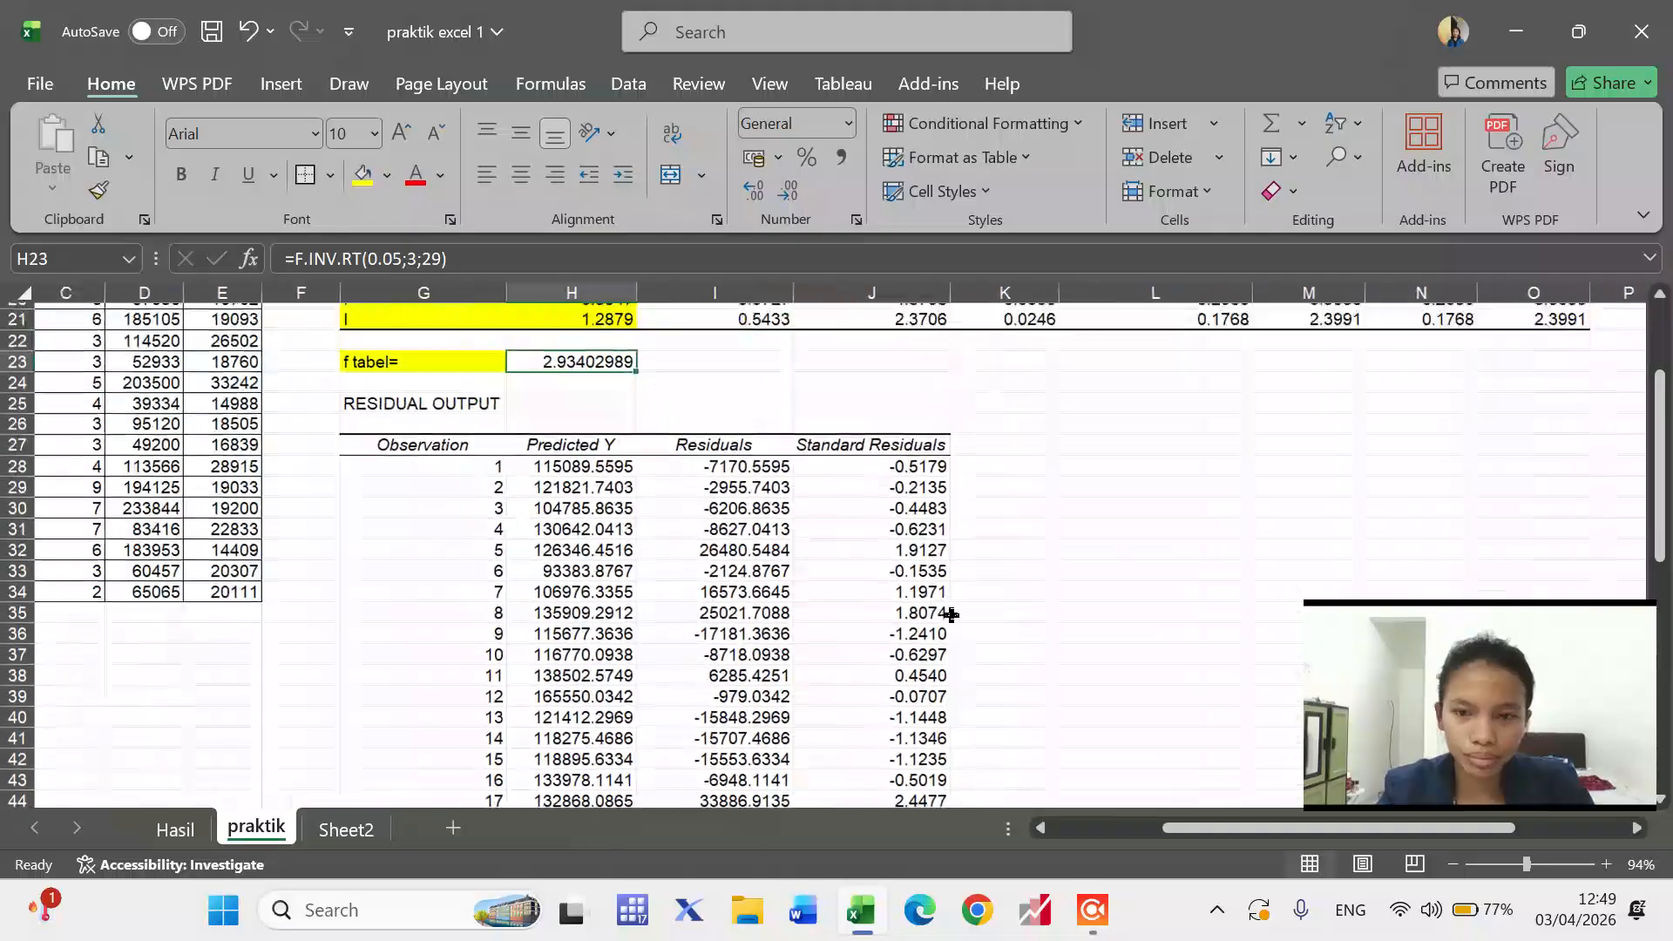
click(175, 829)
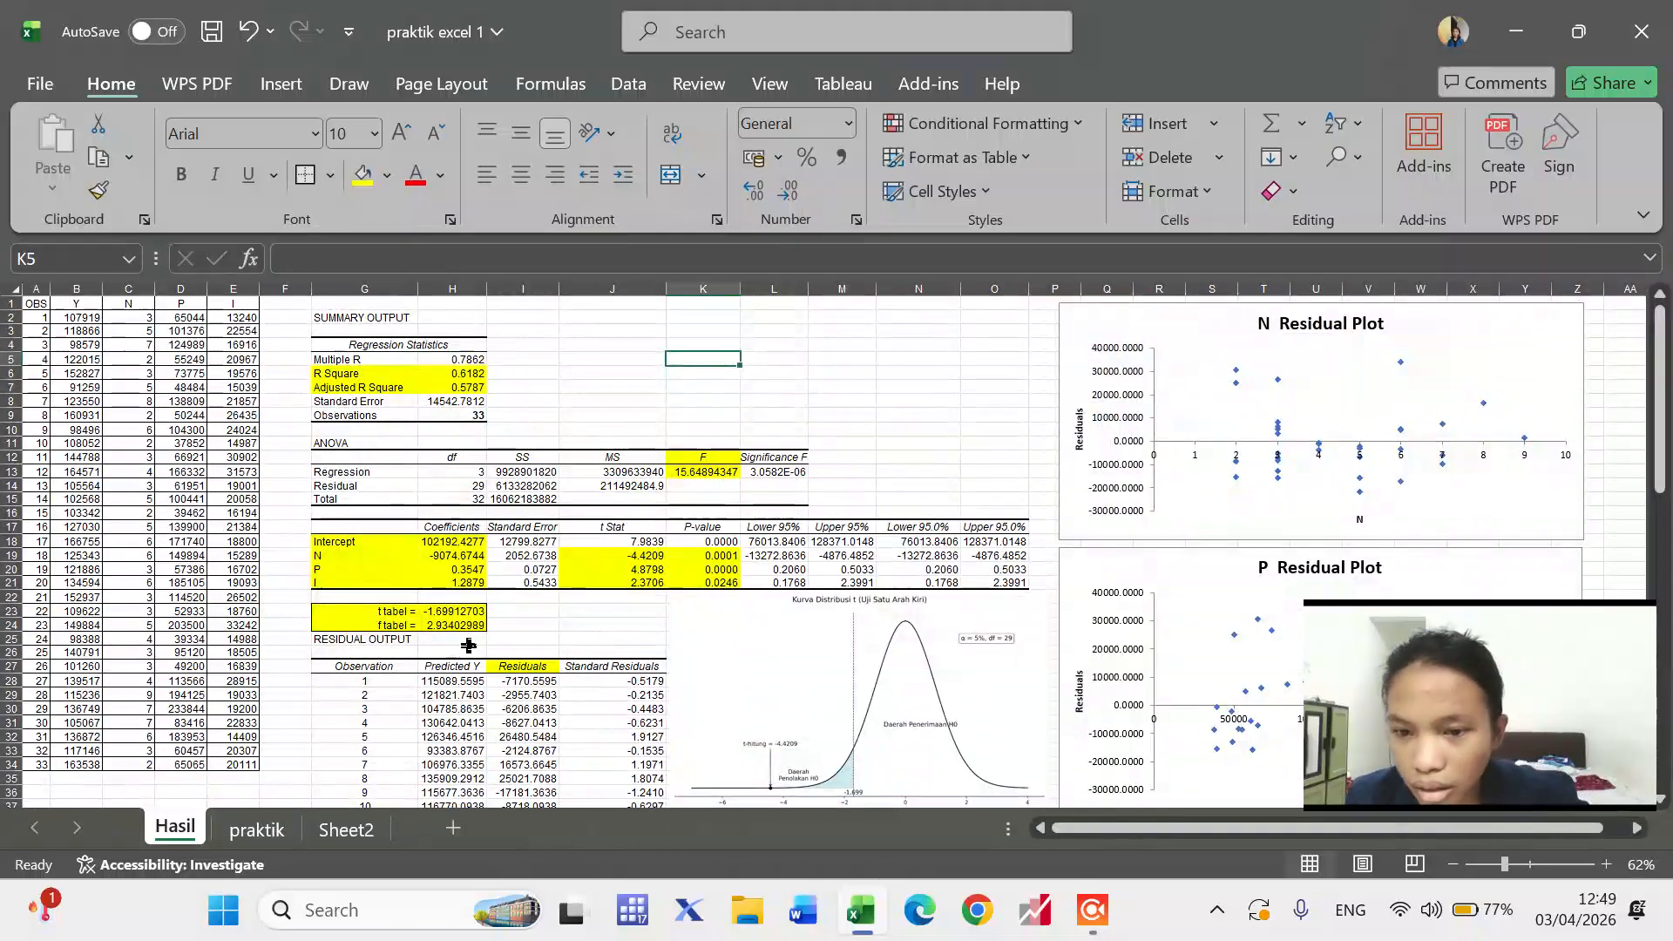
click(275, 844)
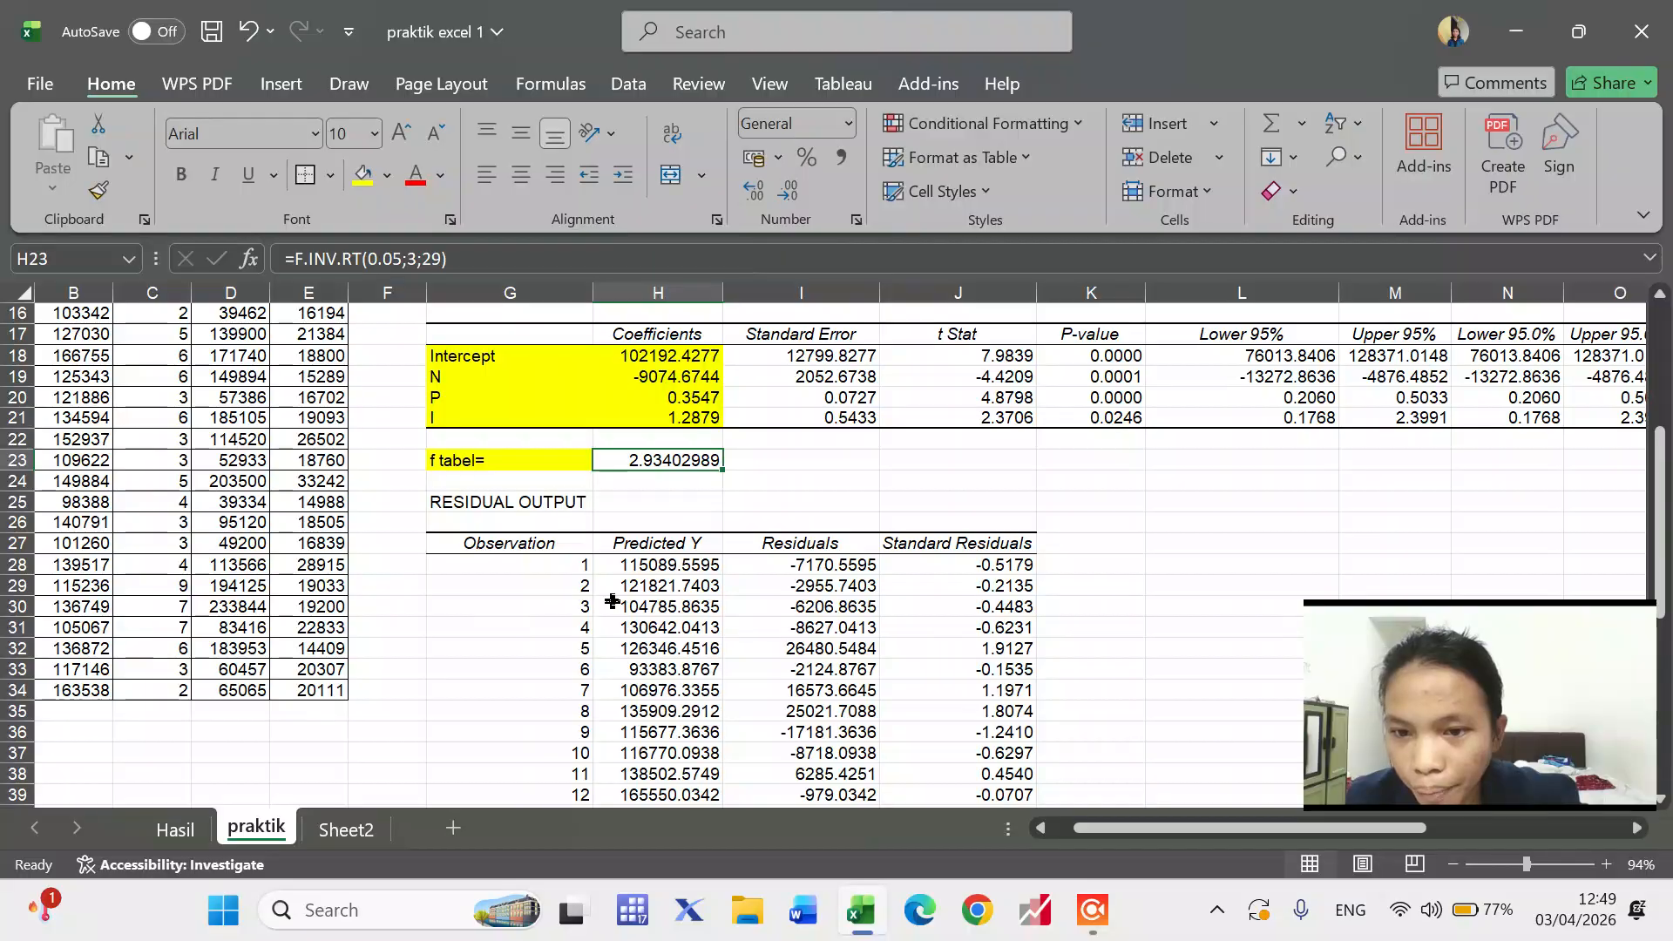
scroll(427, 487, up, 3)
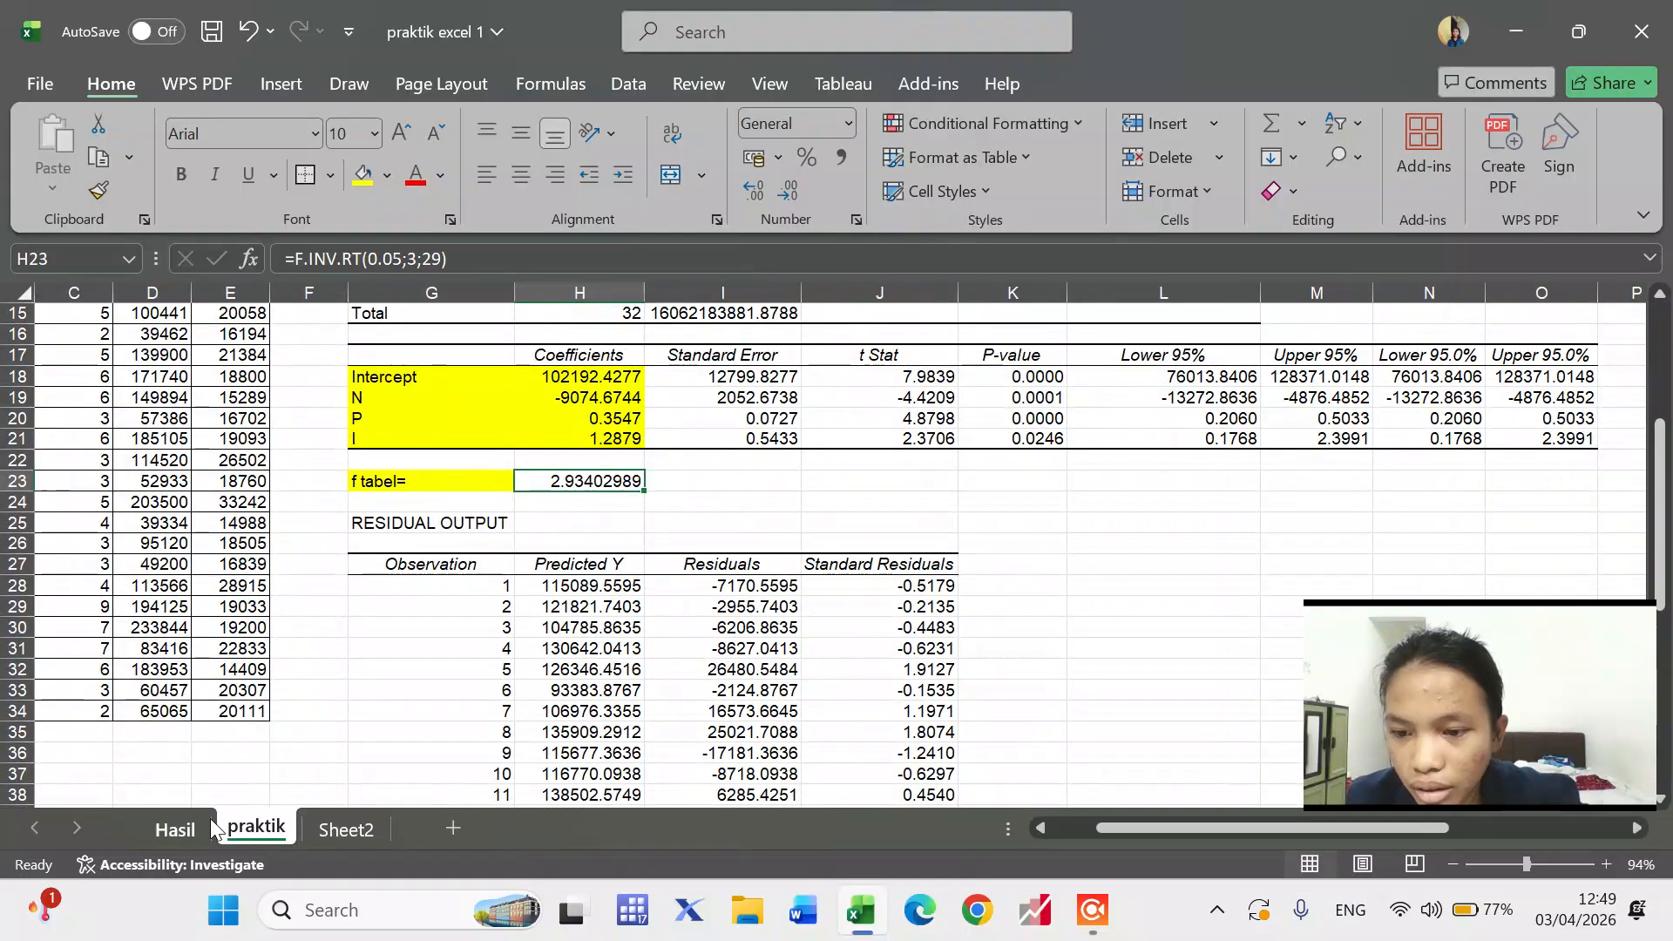
click(175, 829)
click(459, 613)
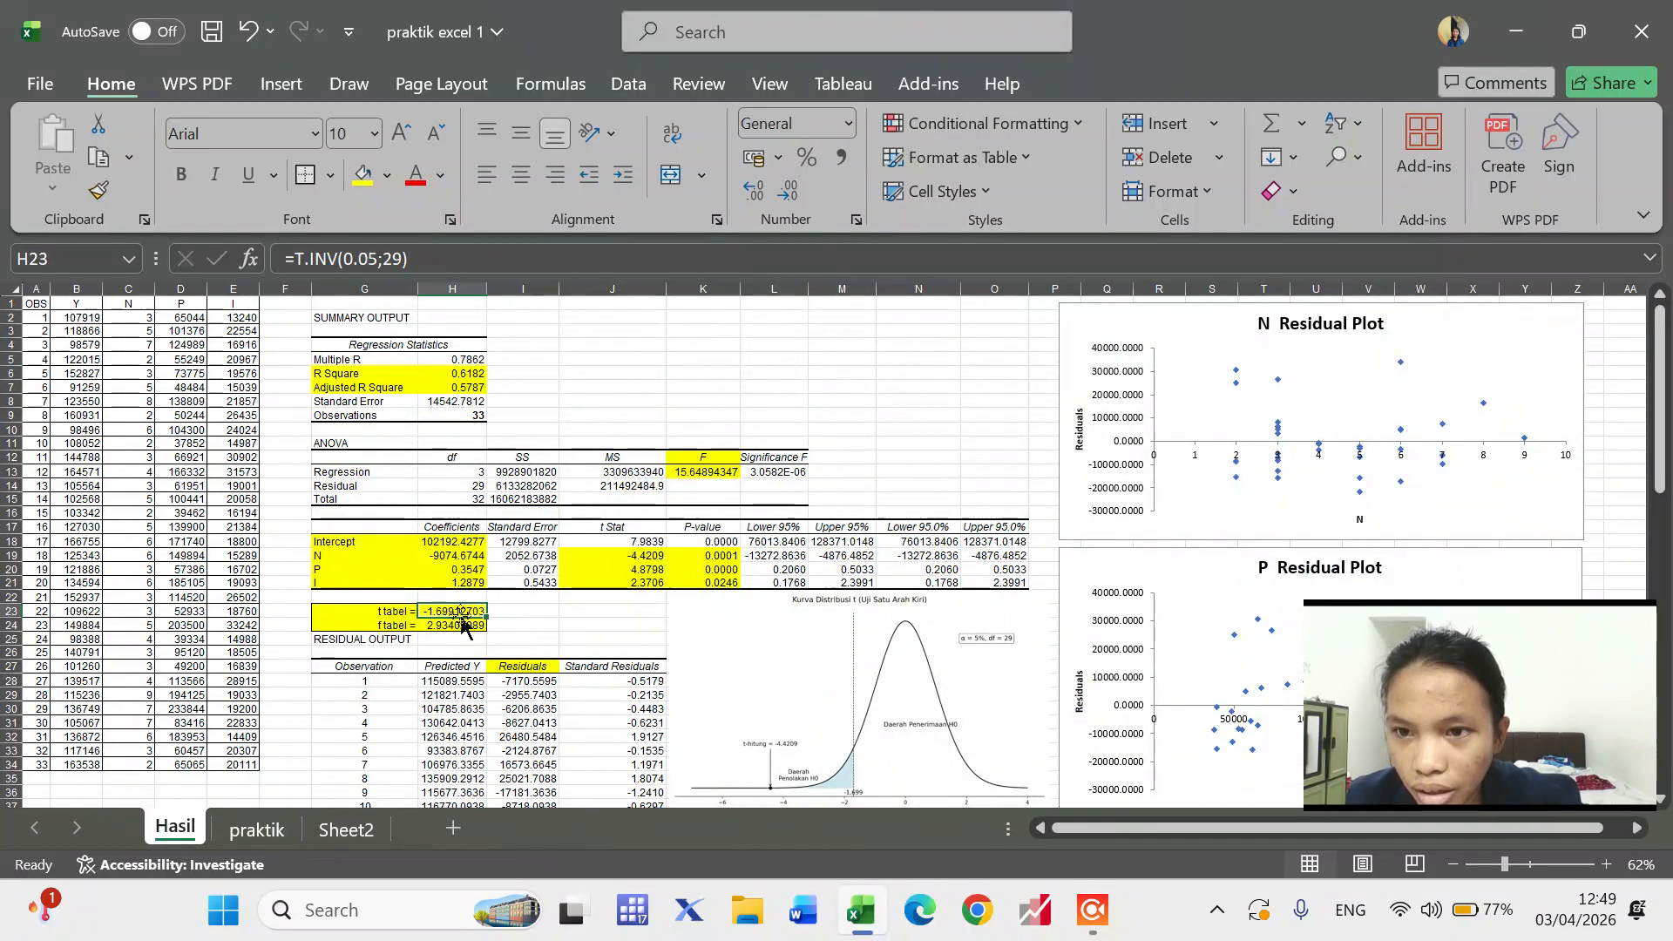
click(286, 830)
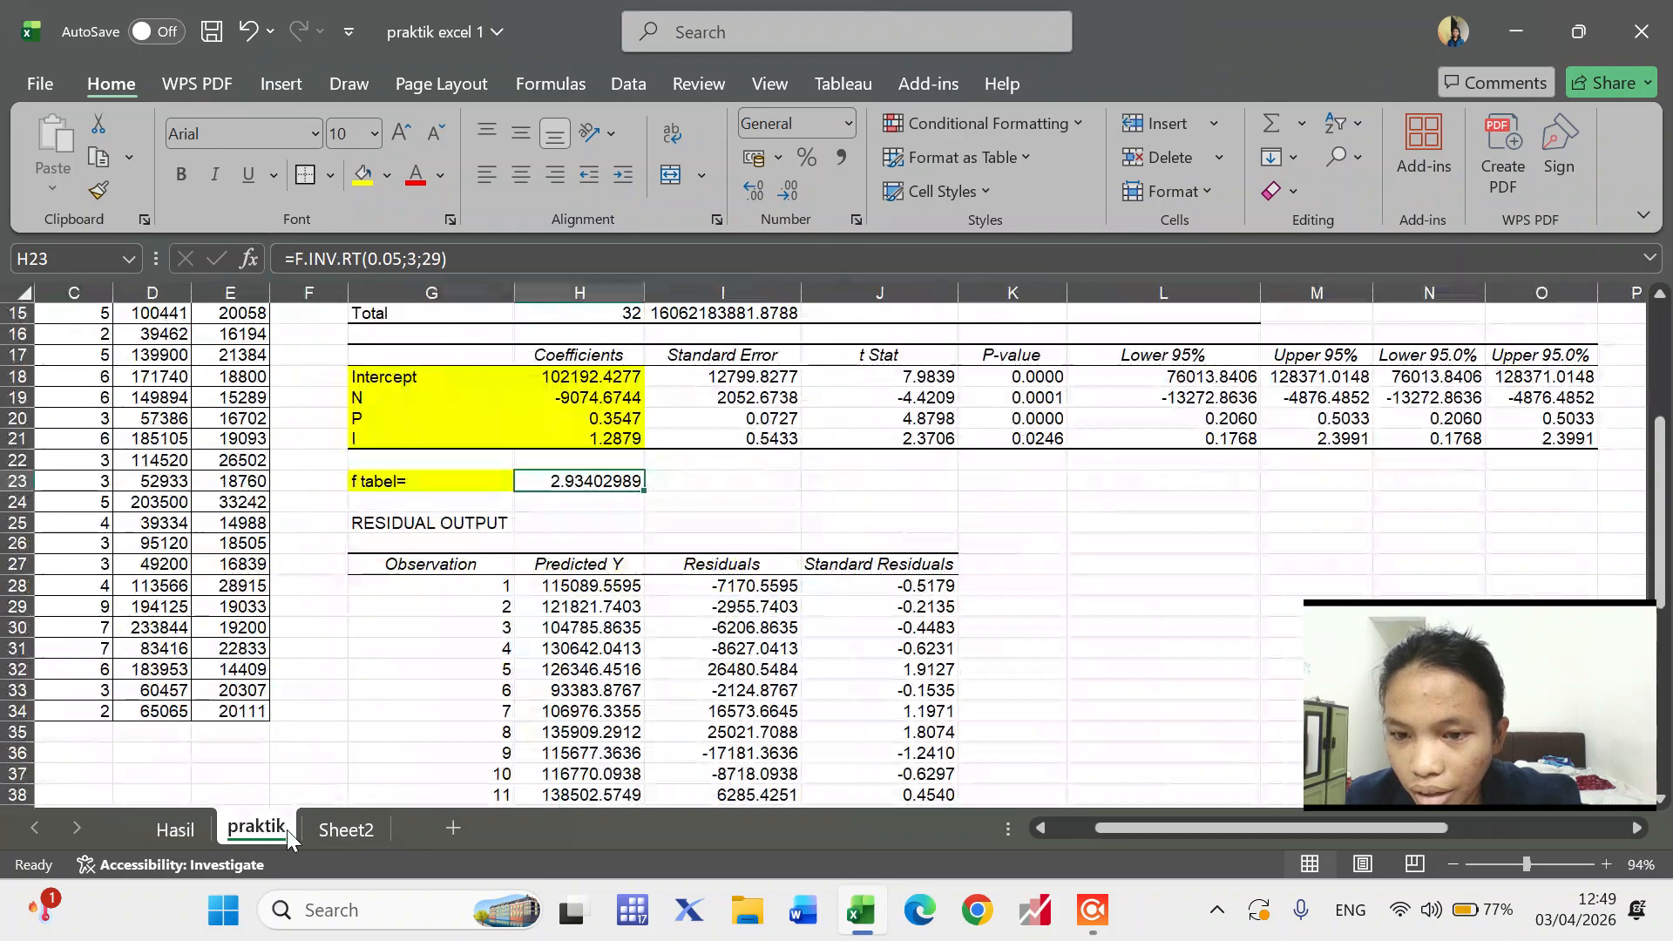
- Enter the label "t tabel=" in G24, directly under the f tabel label
click(450, 504)
text(t)
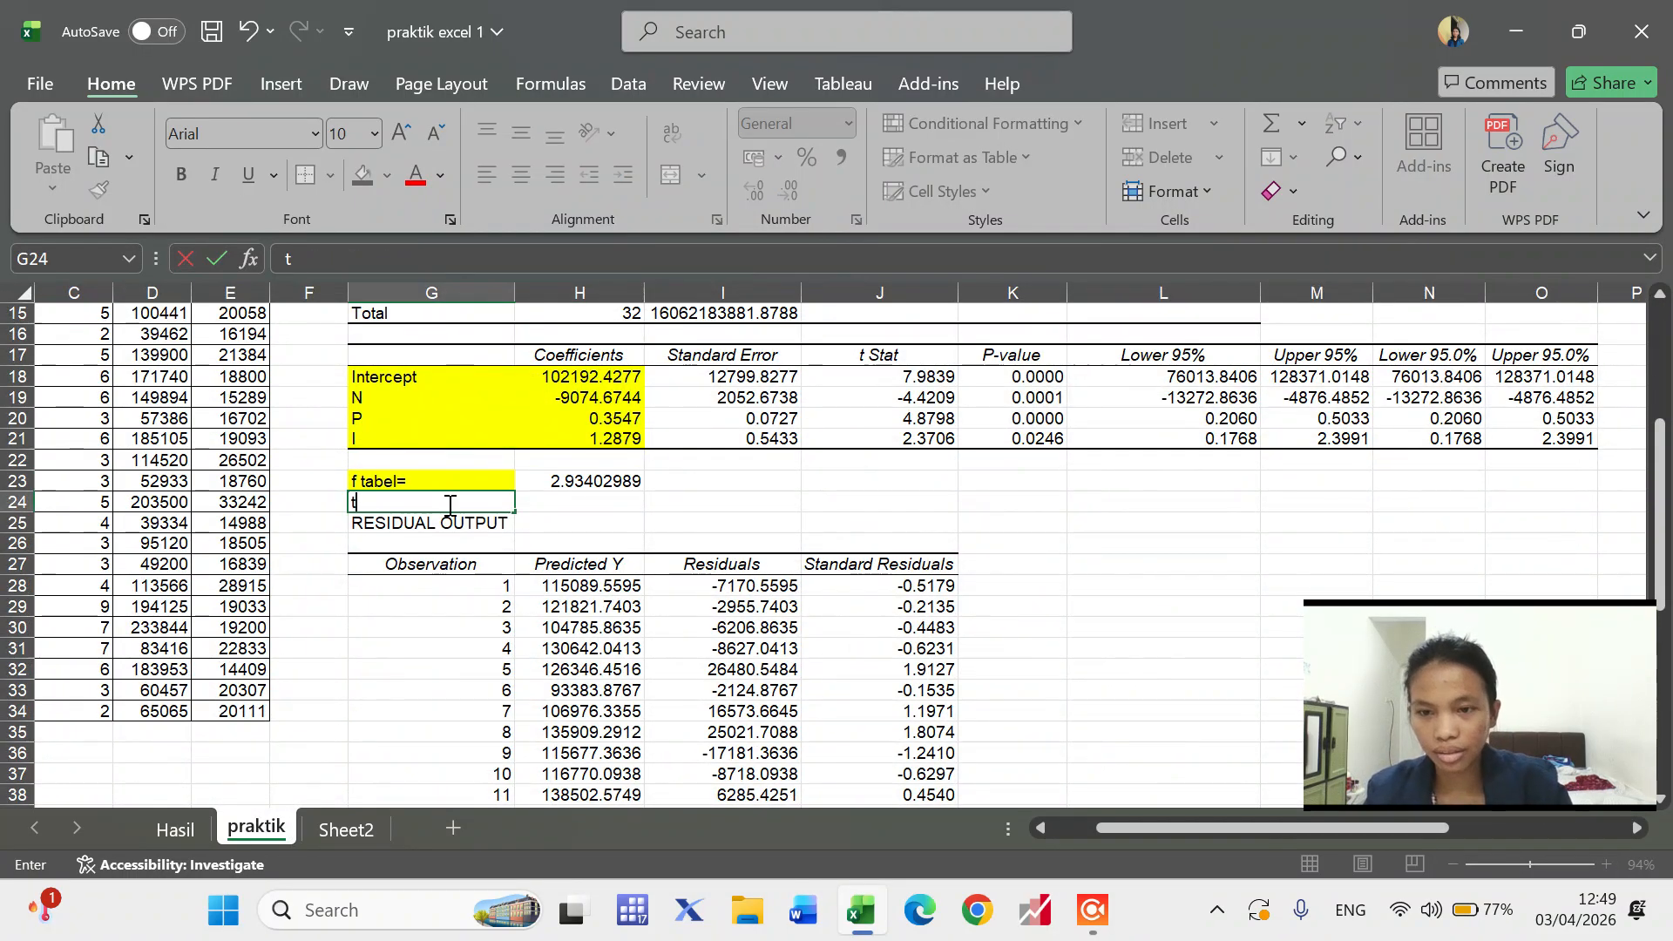
text( tabe)
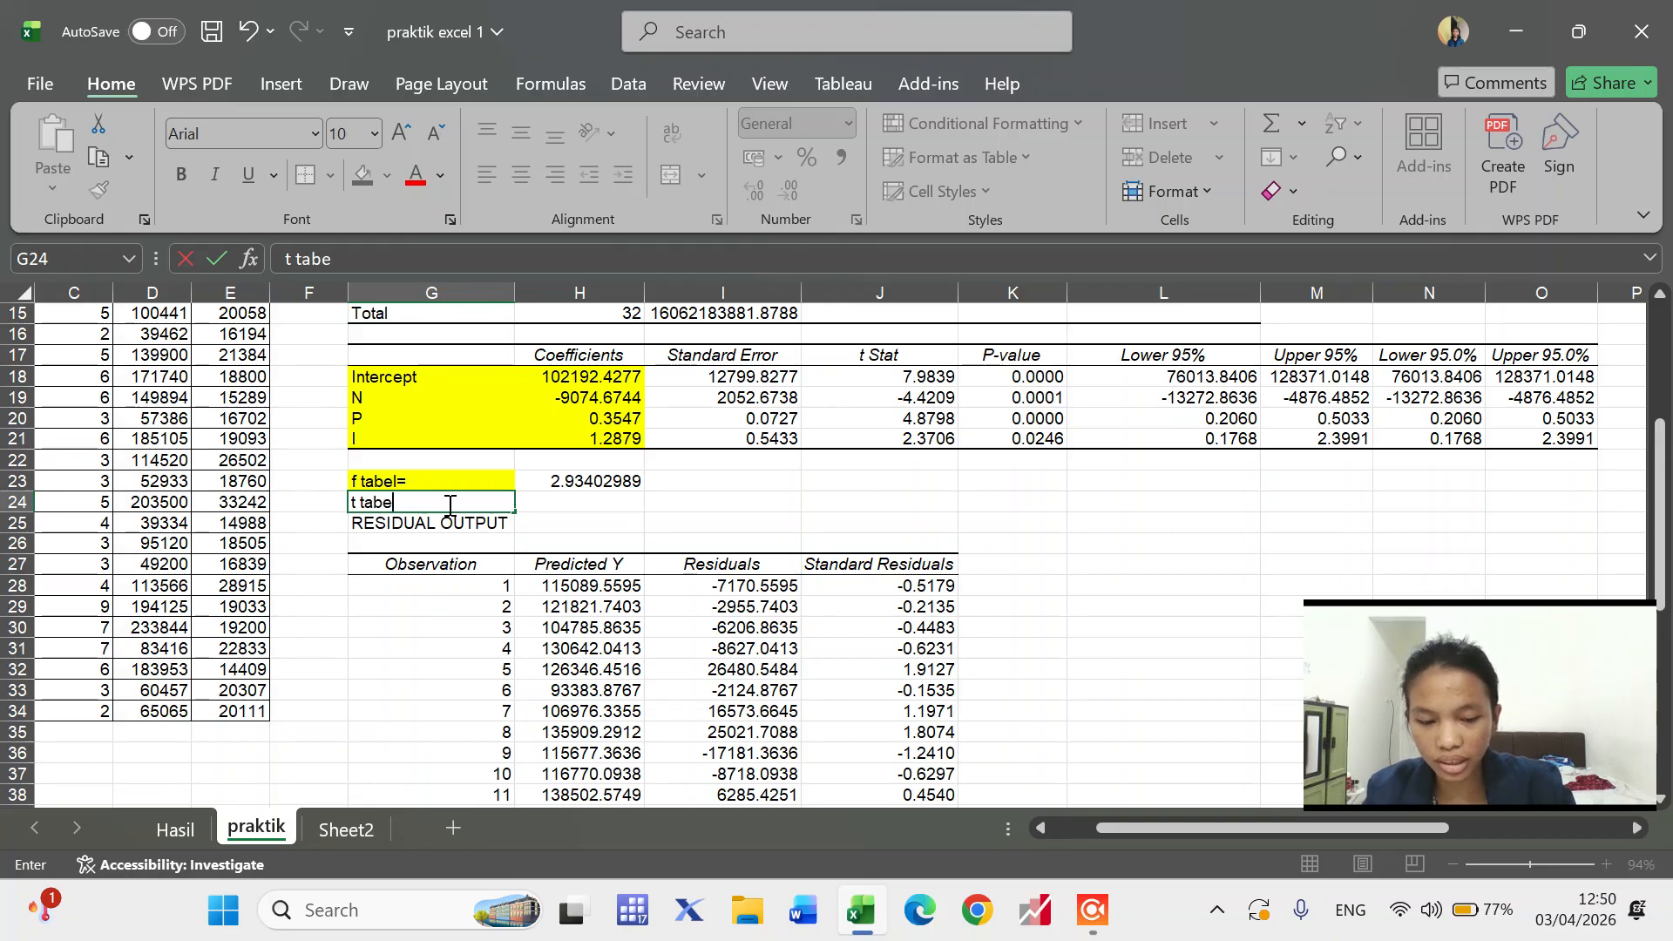
text(l=)
click(612, 498)
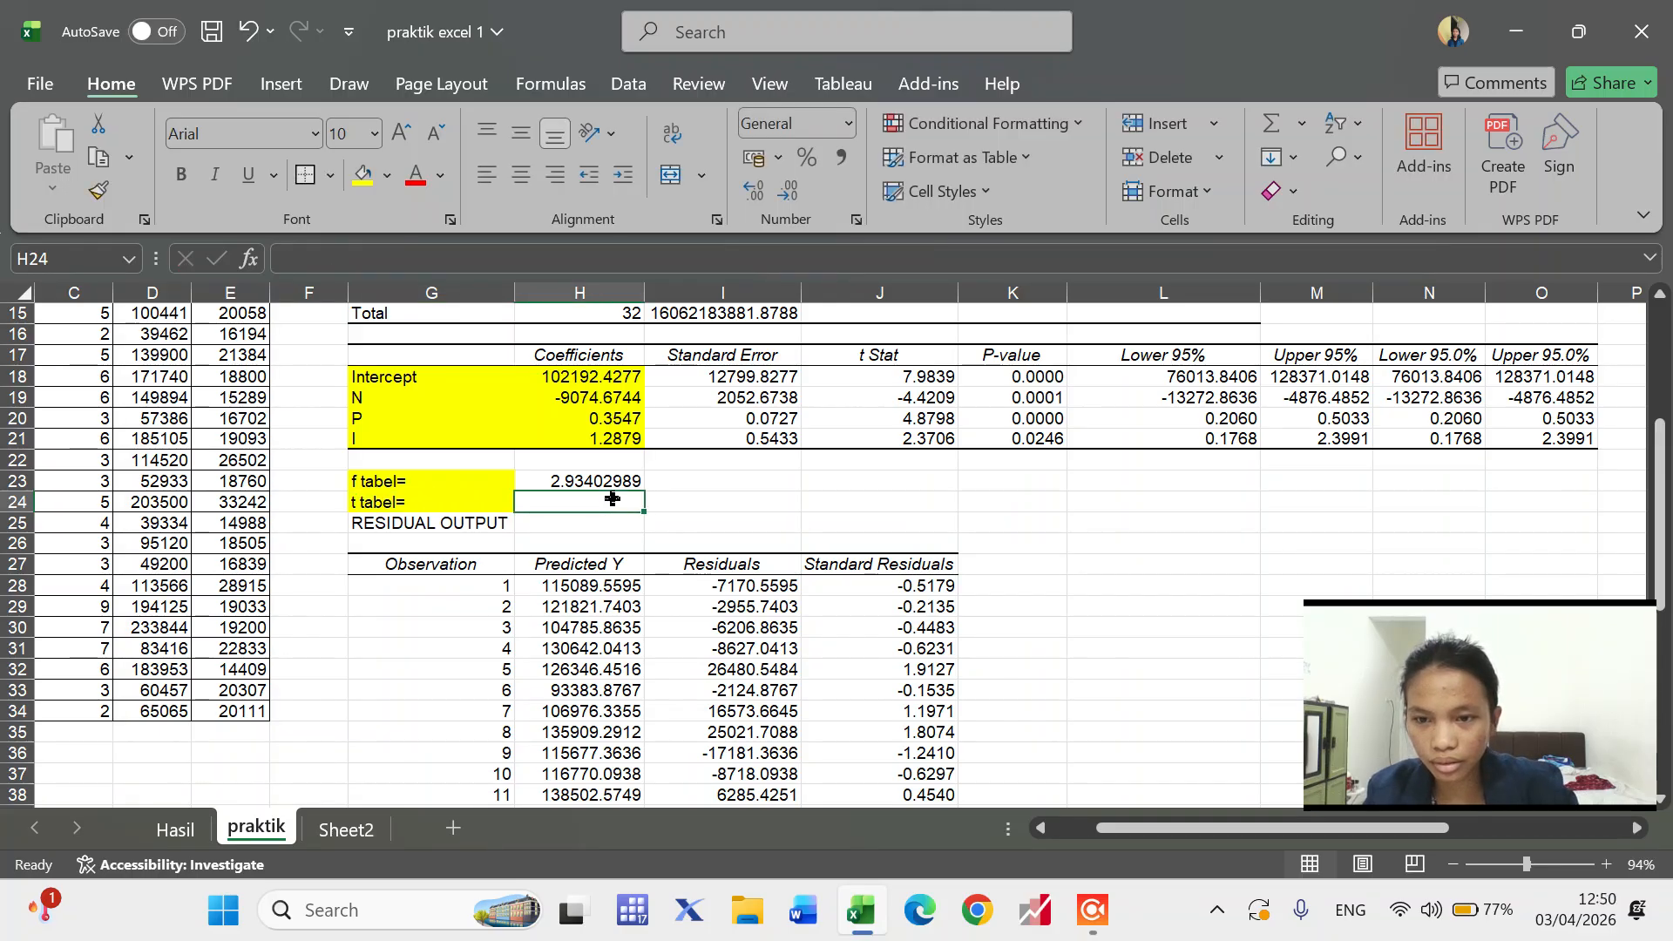
- Calculate the critical t value in H24 with =T.INV(0.05;29)
double_click(598, 508)
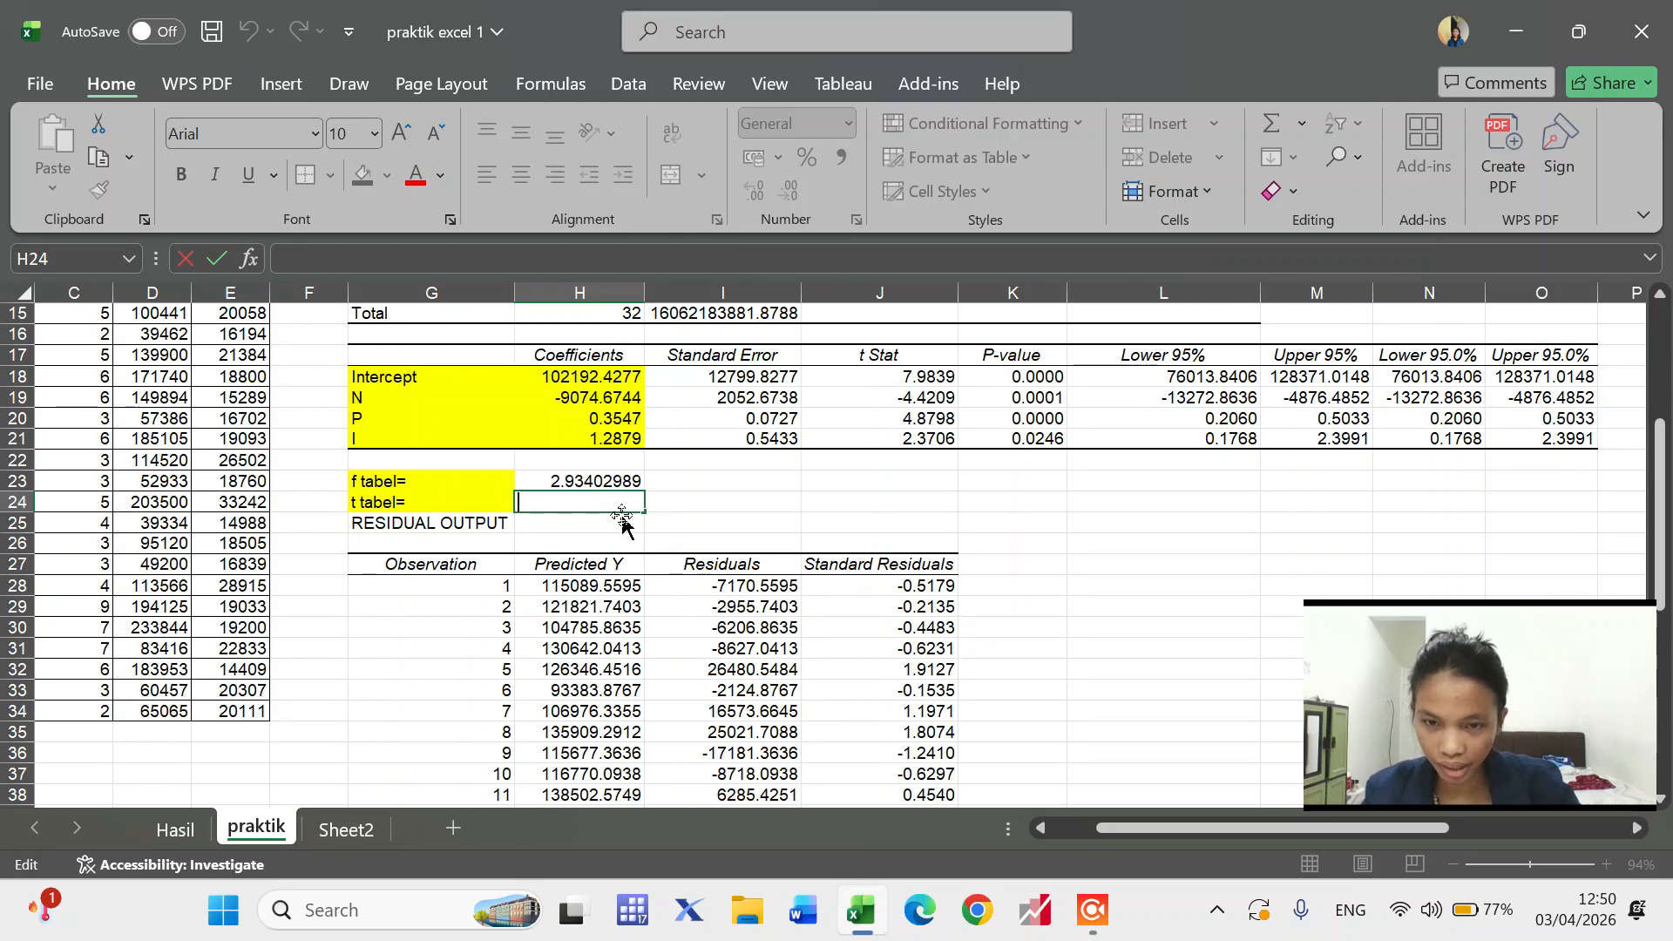
text(=t)
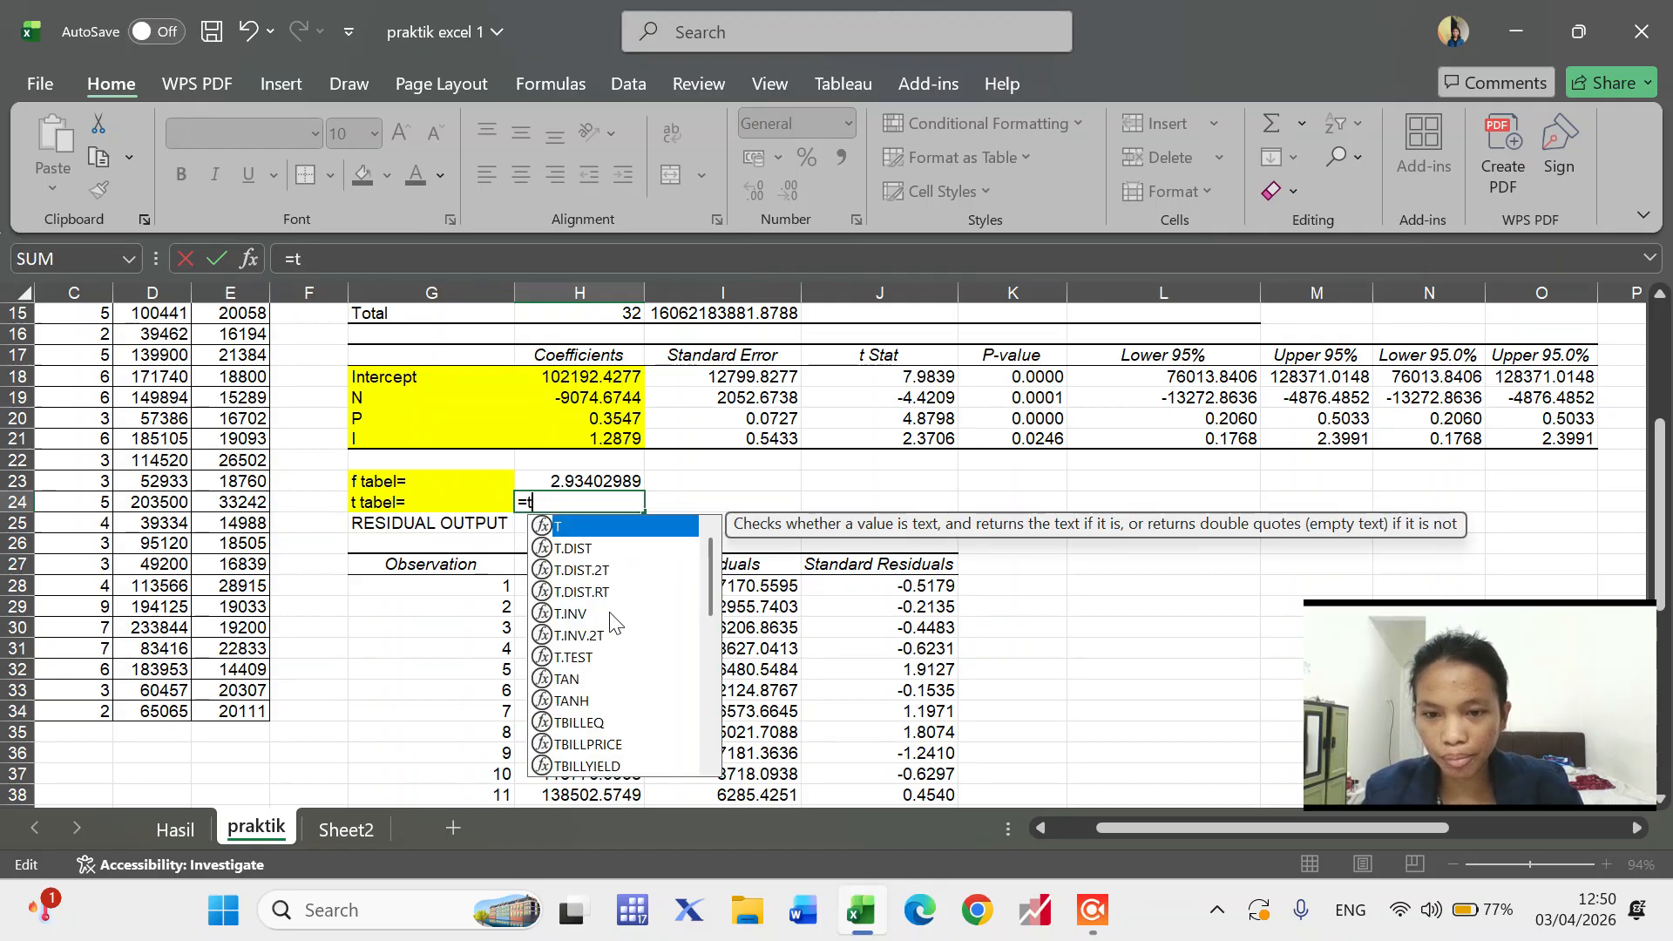
double_click(609, 614)
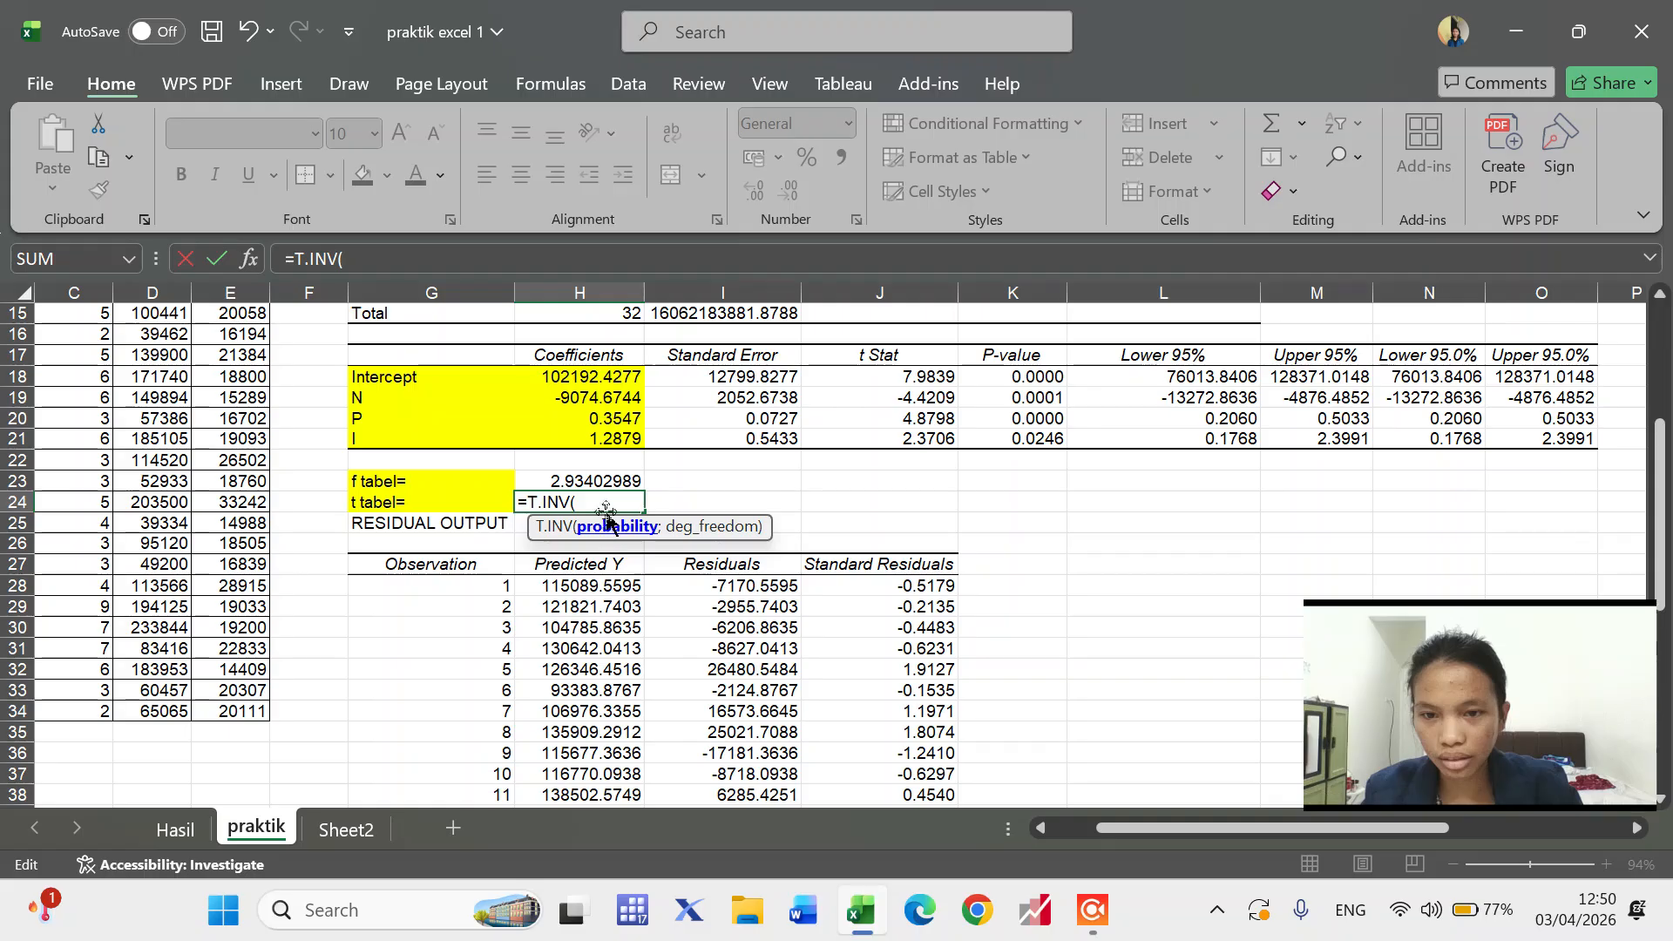
text(0.05)
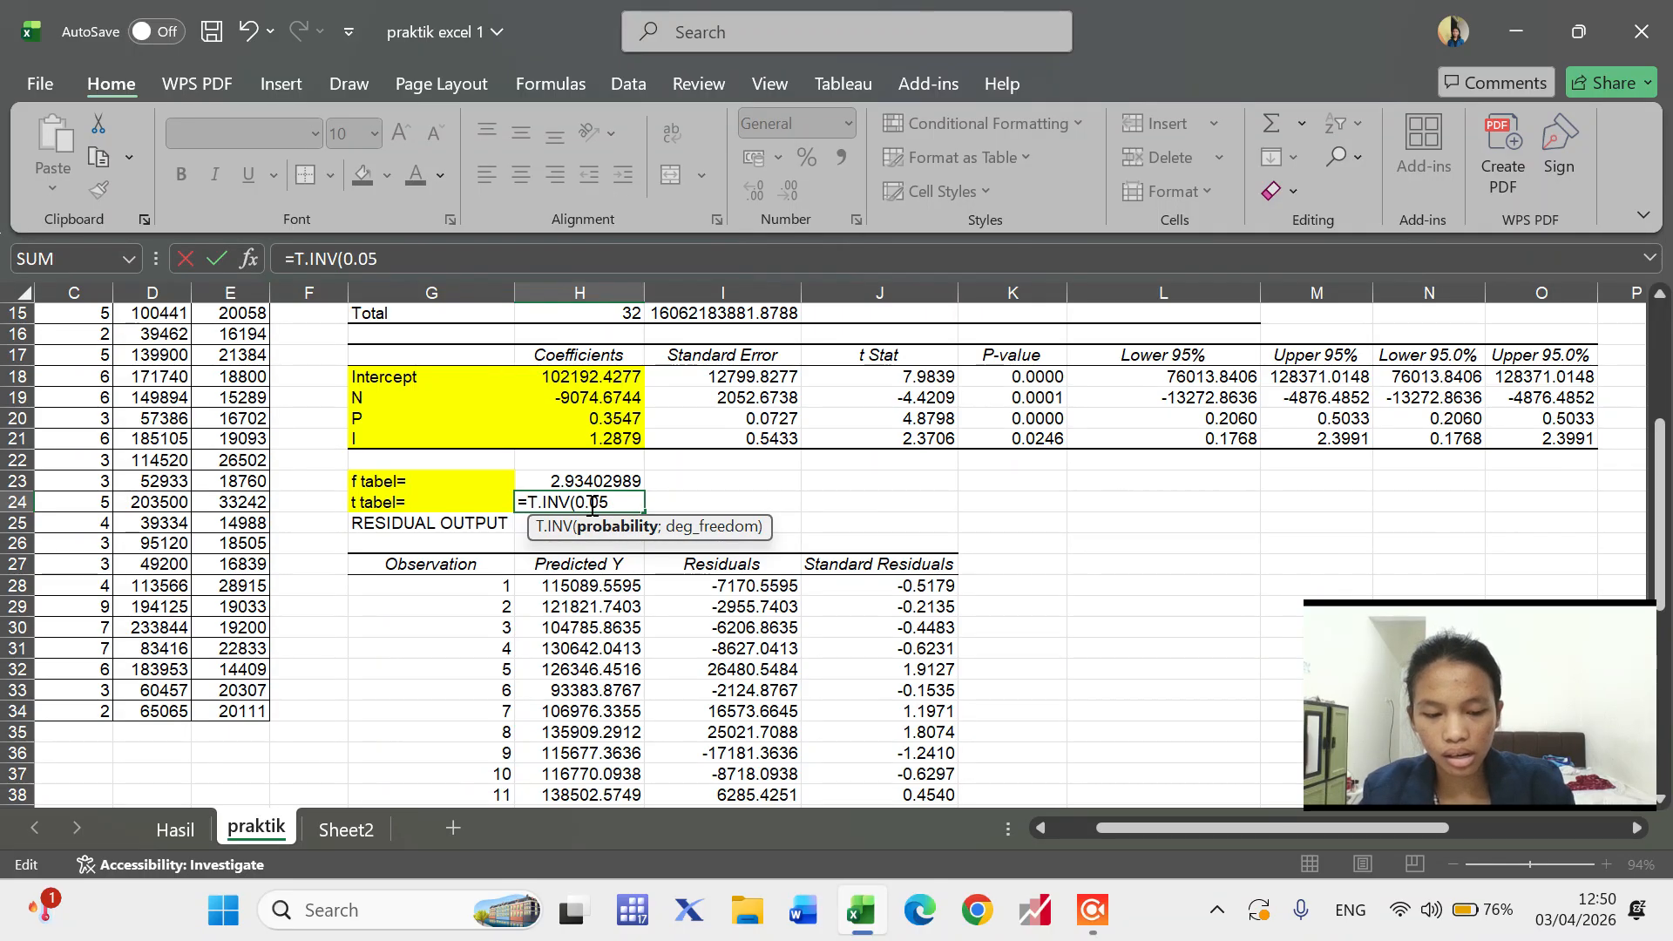
text(;29)
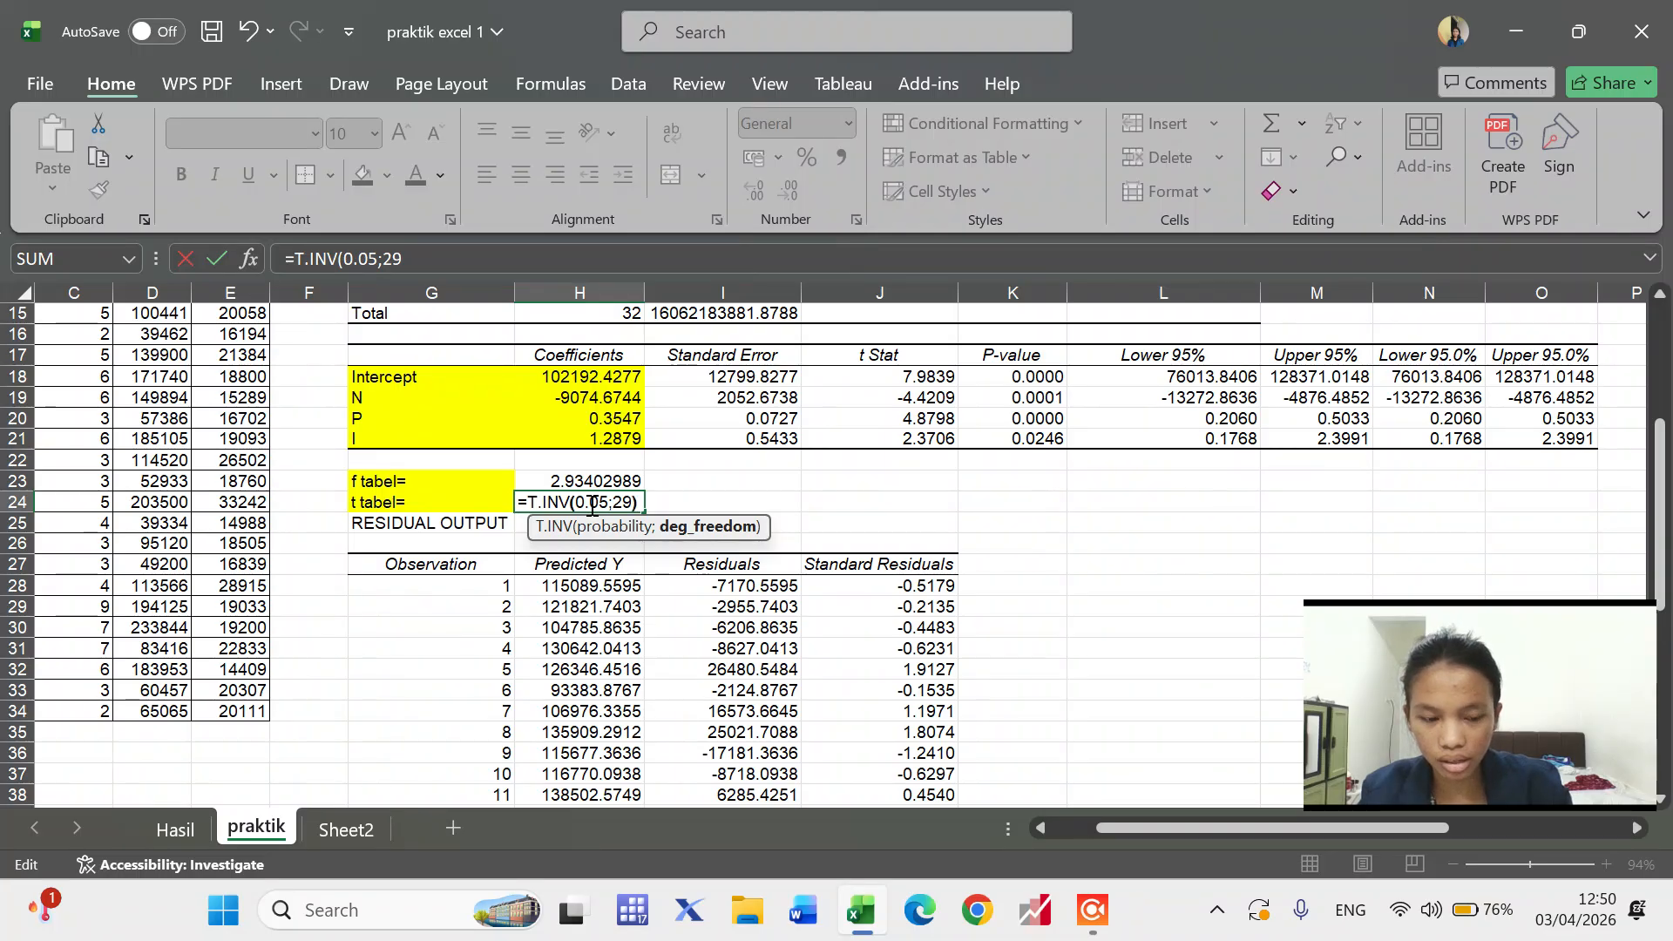
text())
key(Return)
click(591, 506)
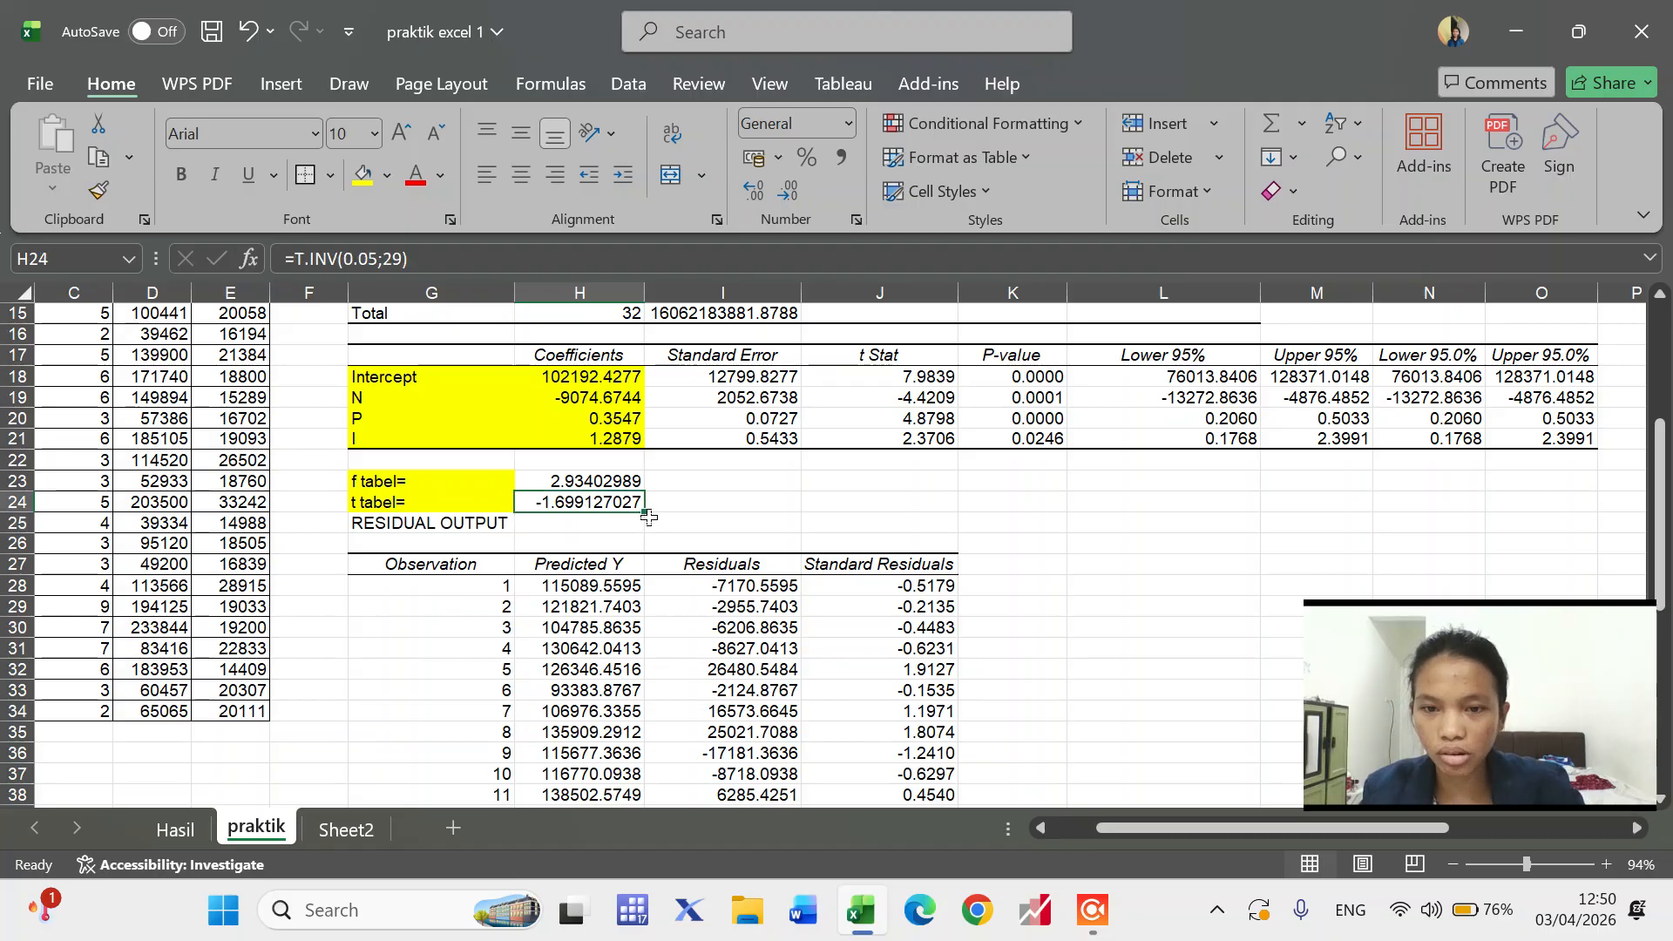
- Show the critical F and t values in H23:H24 with five decimals and keep both cells selected
drag(597, 482, 589, 498)
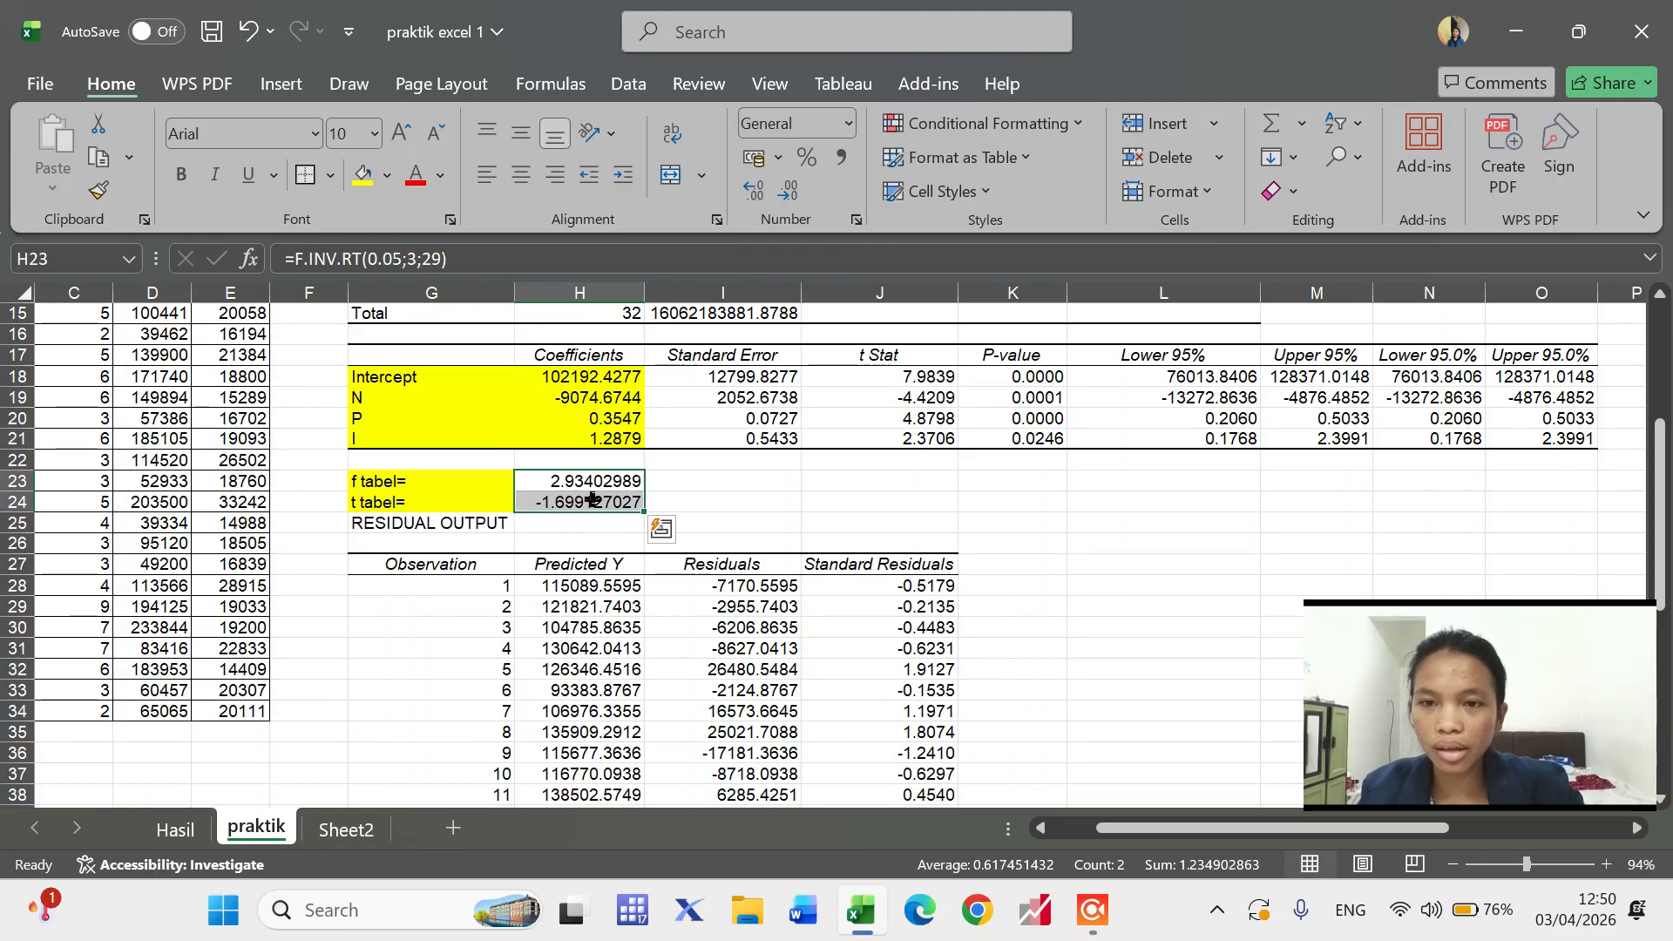
click(786, 188)
click(786, 187)
click(786, 187)
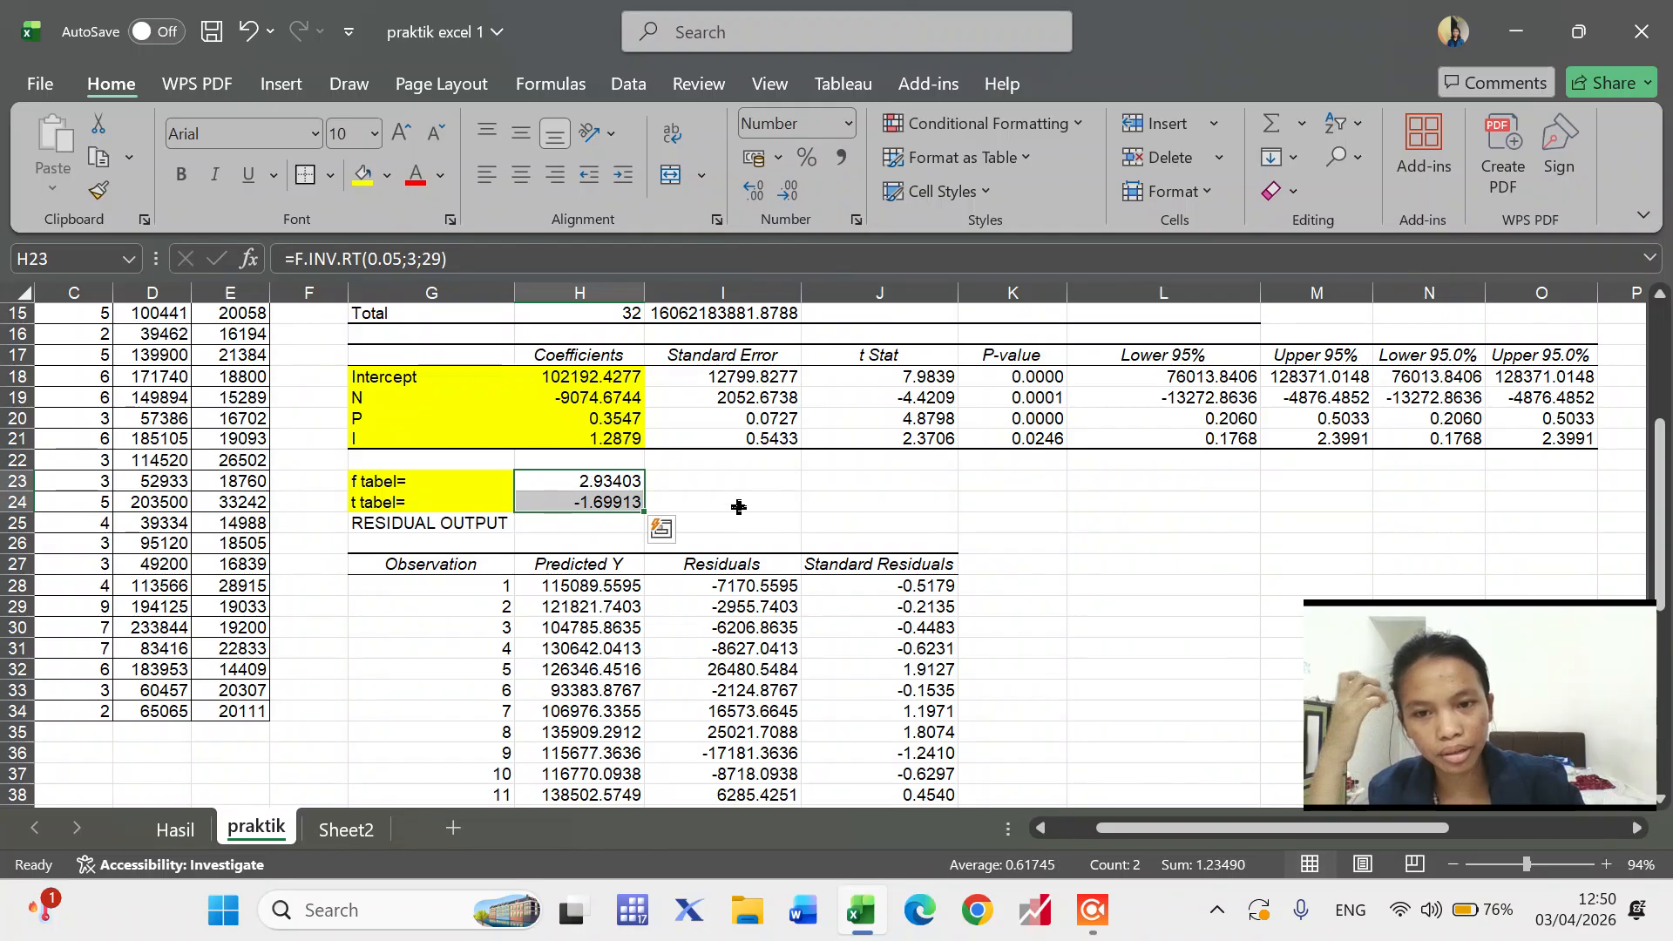
click(688, 481)
drag(567, 472, 573, 497)
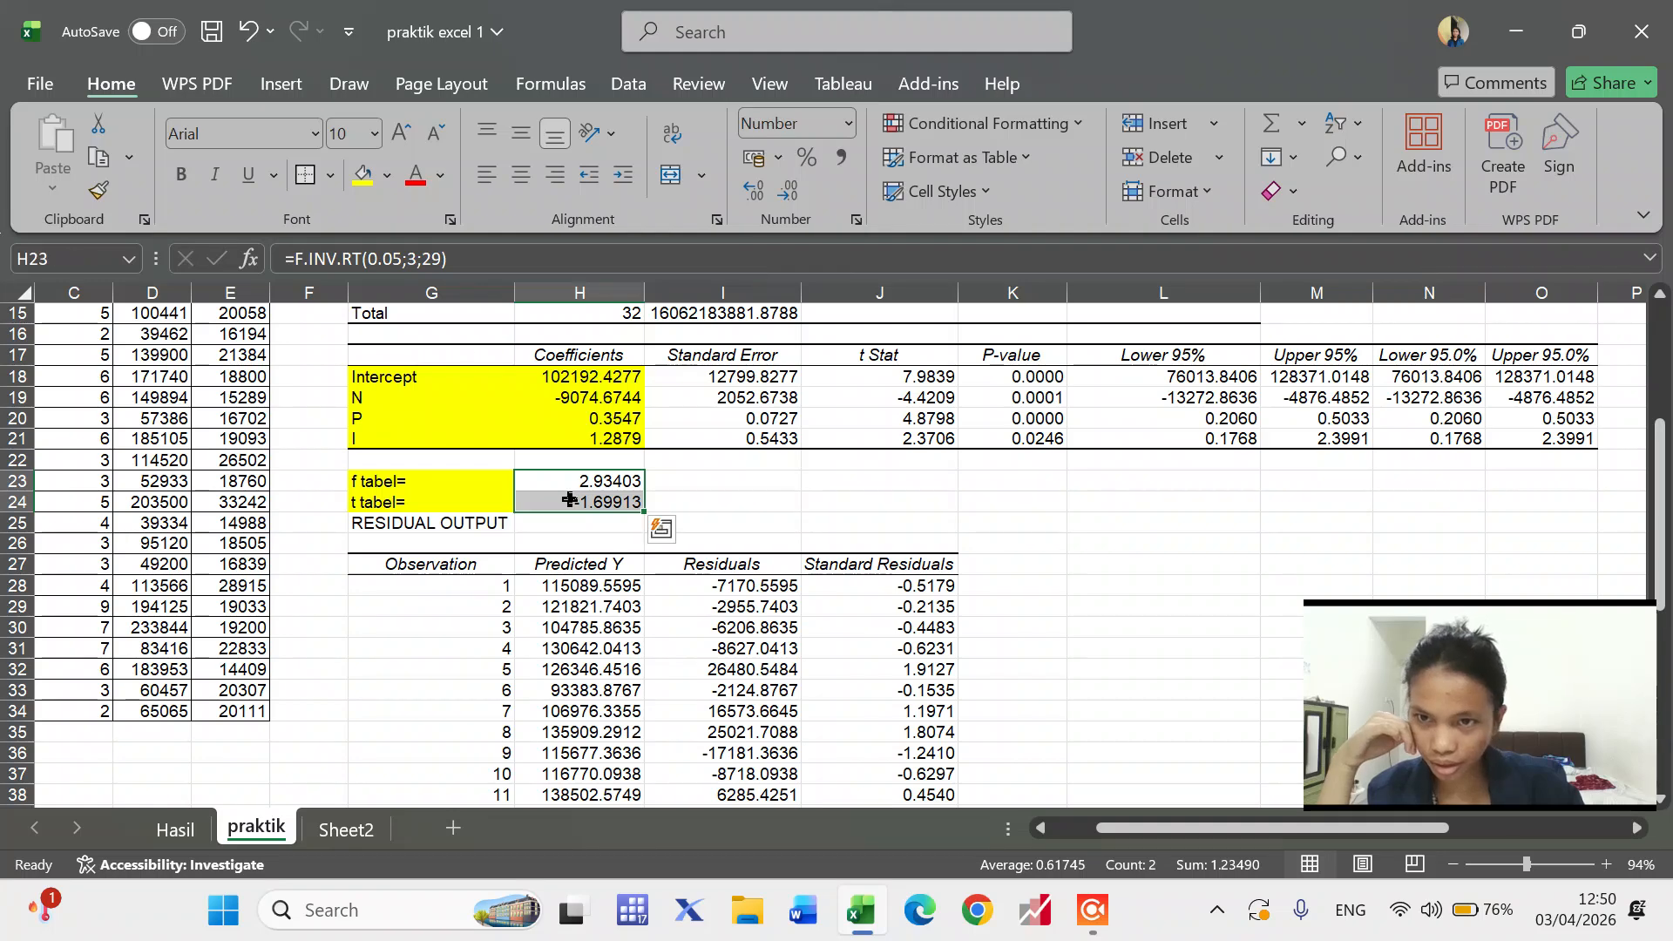
- Fill the critical F and t value cells H23:H24 with the yellow highlight
click(360, 176)
click(717, 501)
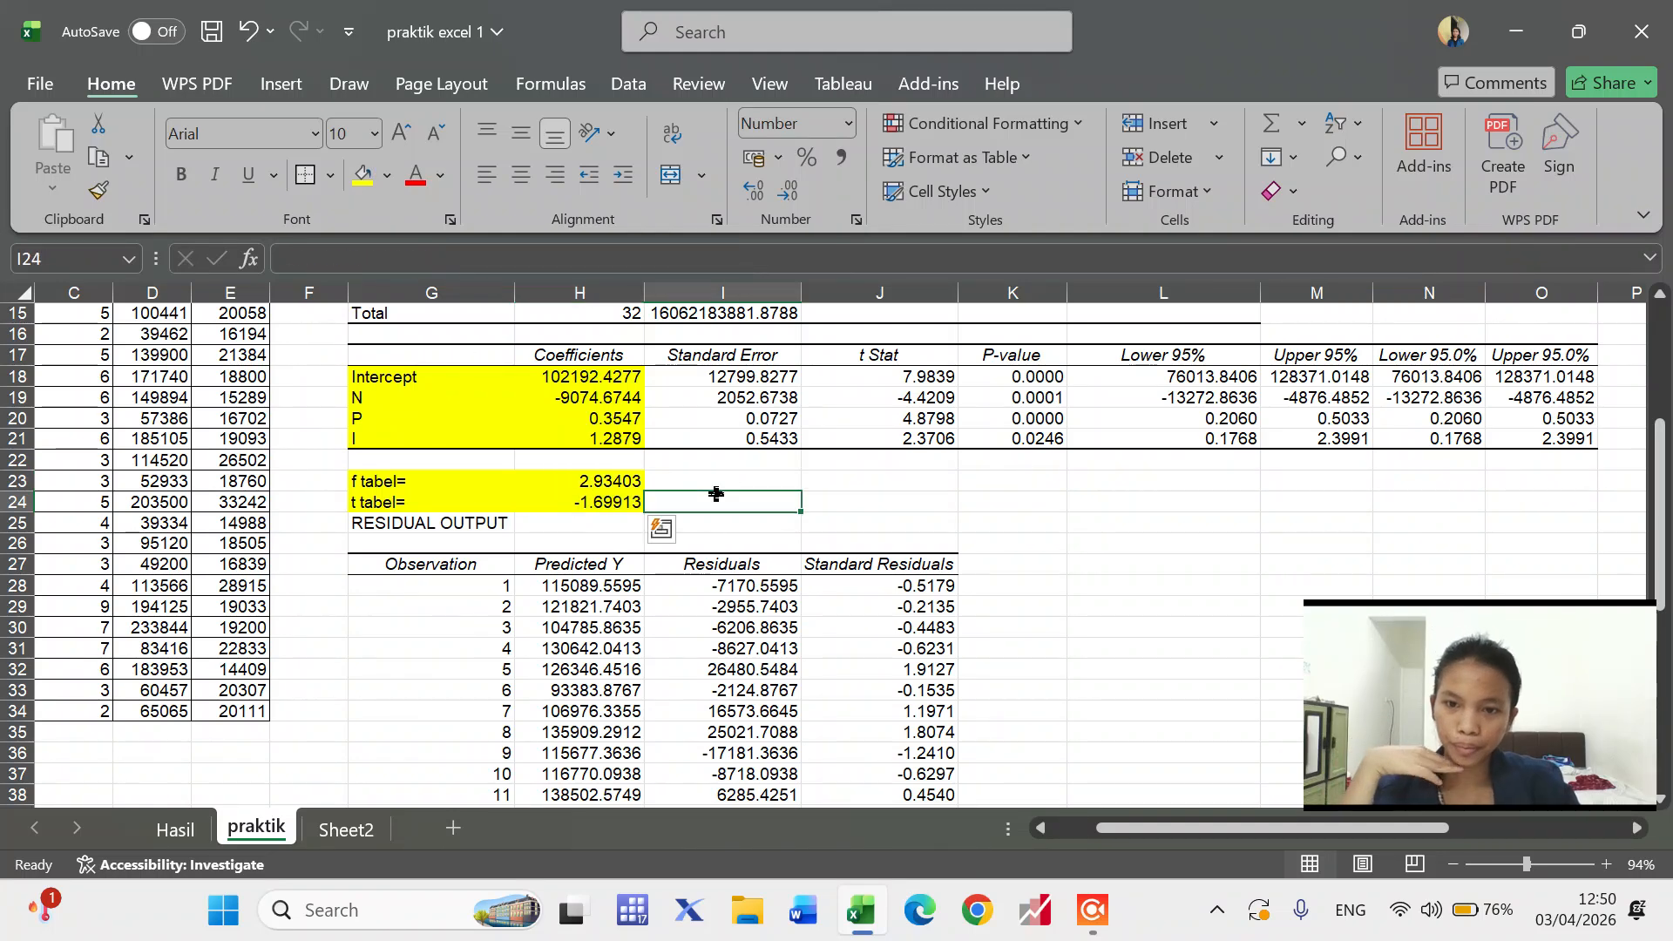
- Look over the praktik sheet's regression tables and compare them with the tables and distribution curves on the Hasil sheet
scroll(610, 493, right, 3)
scroll(575, 490, down, 3)
scroll(574, 491, right, 3)
scroll(577, 488, up, 4)
scroll(580, 485, left, 4)
scroll(375, 680, left, 3)
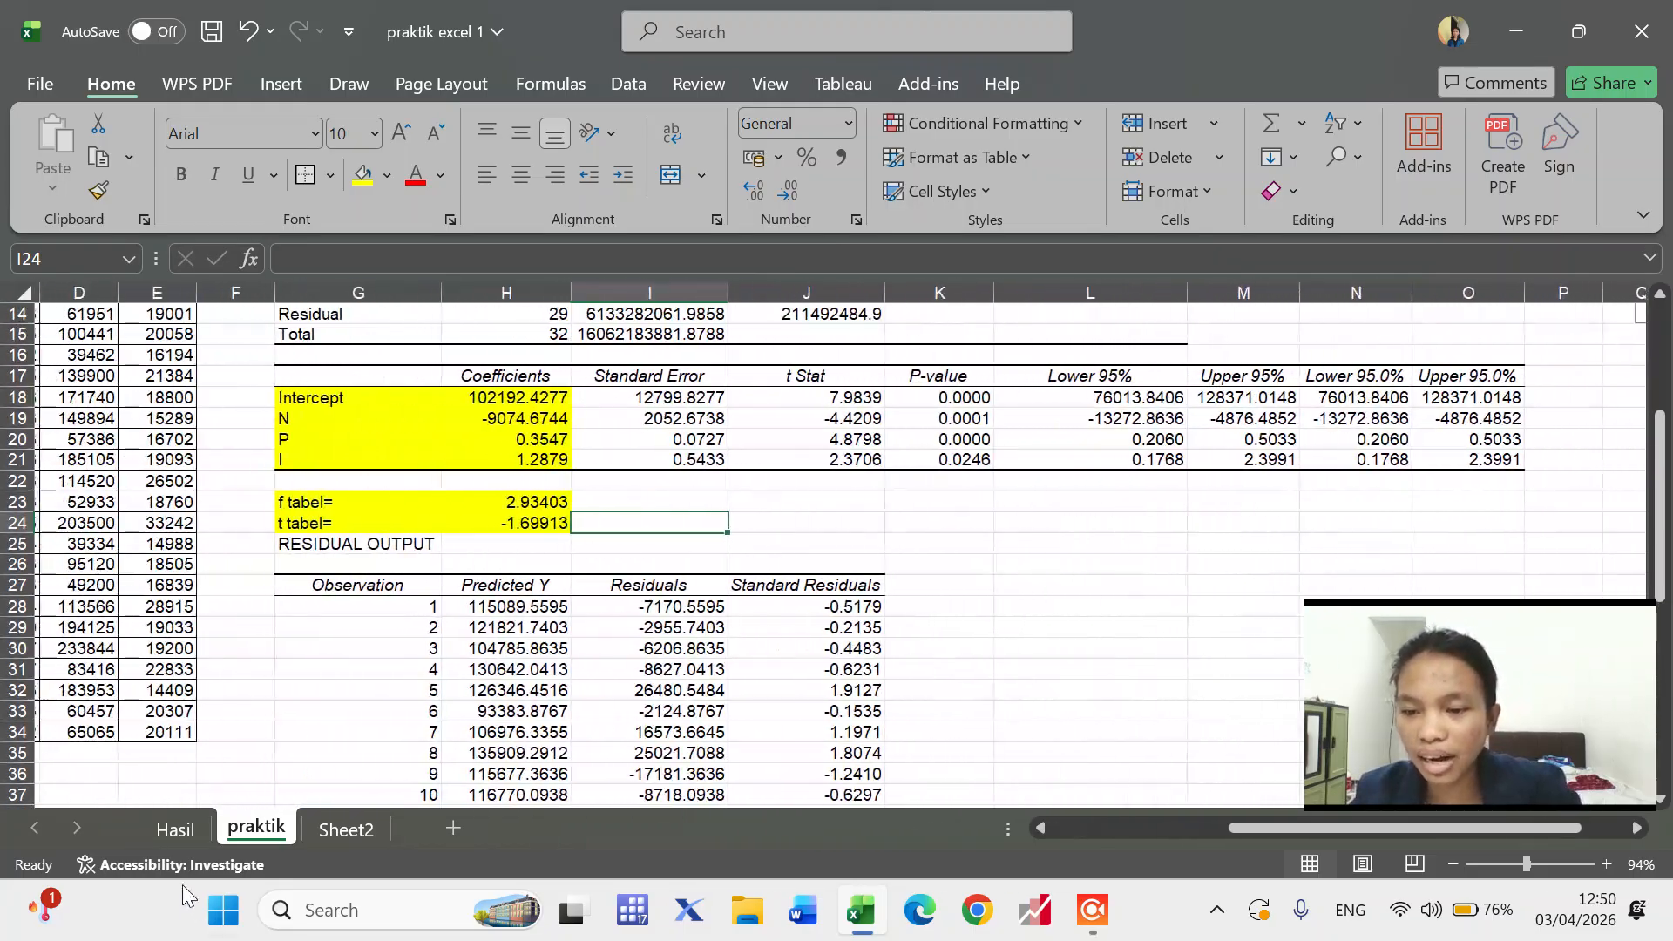
click(177, 829)
scroll(565, 697, down, 4)
scroll(564, 697, right, 2)
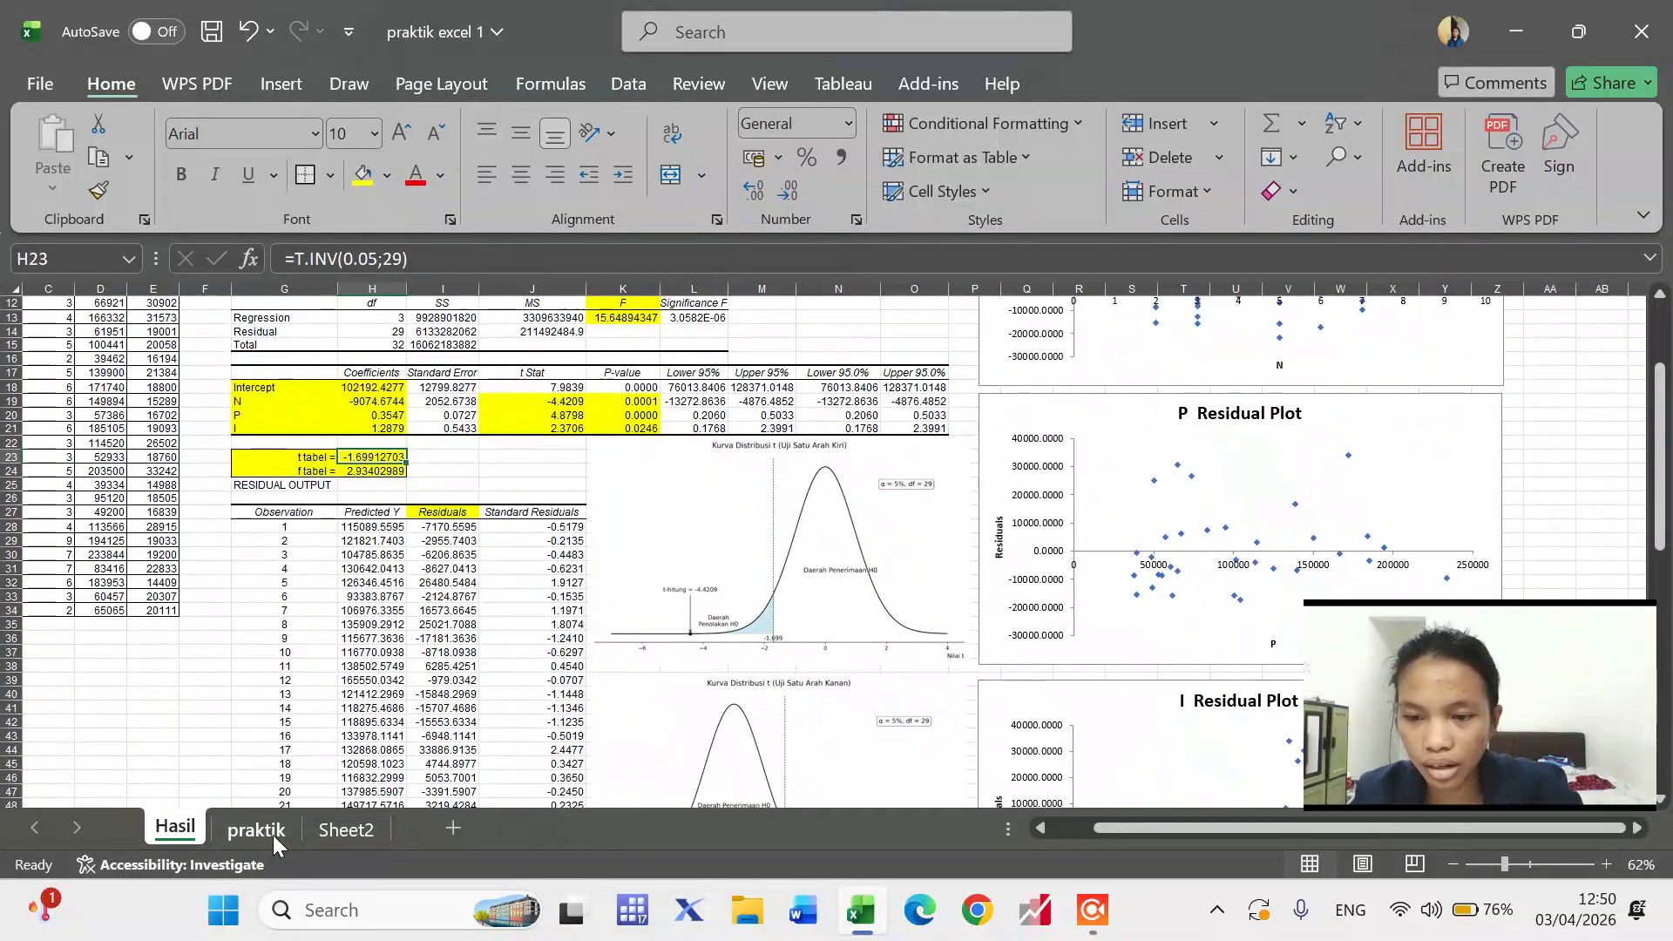
- Return to the praktik sheet and review its regression output, critical values and overlapping residual plots
click(260, 831)
scroll(564, 721, up, 4)
scroll(564, 722, right, 6)
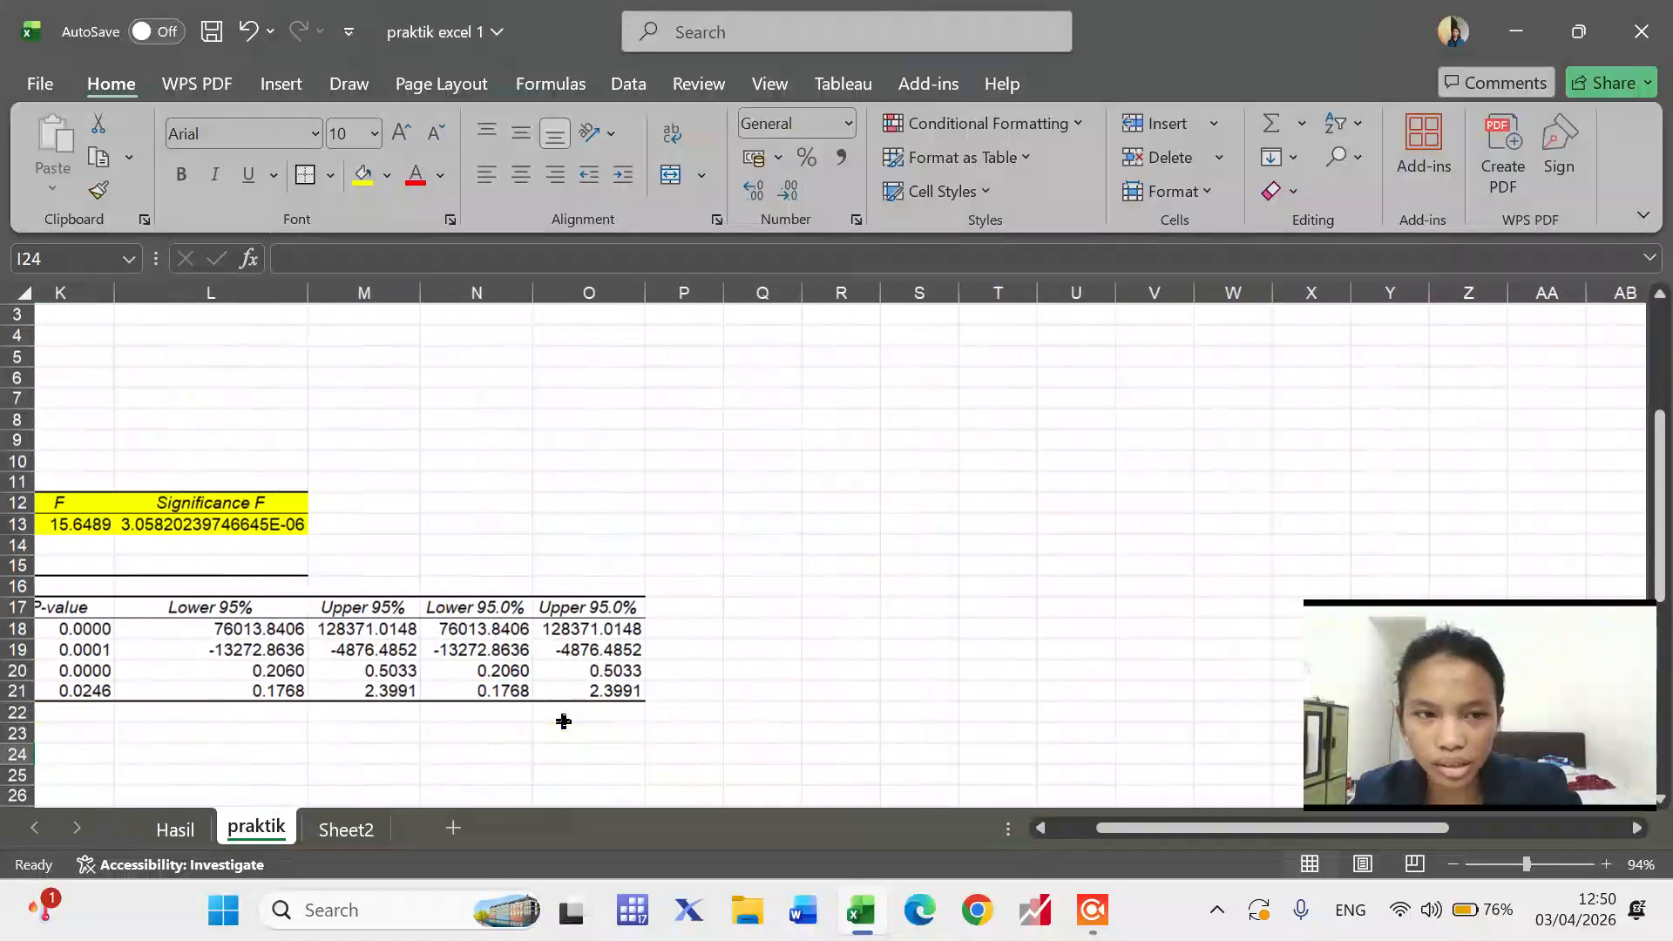
scroll(564, 722, down, 2)
scroll(564, 721, down, 10)
scroll(564, 721, up, 10)
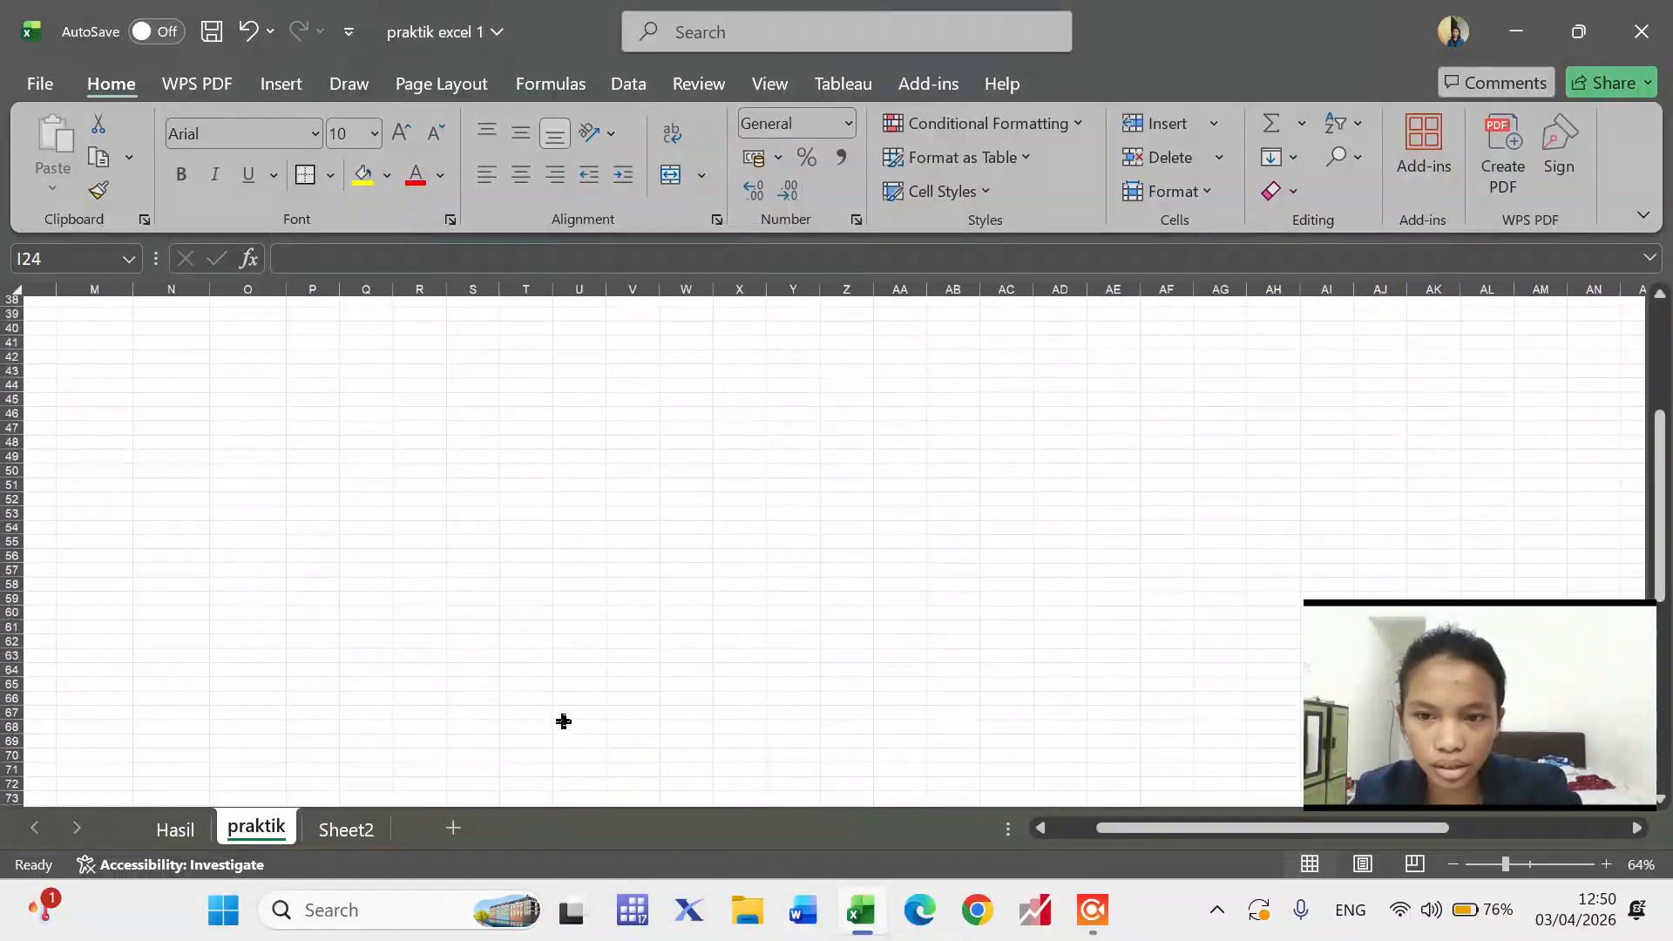
scroll(564, 722, left, 4)
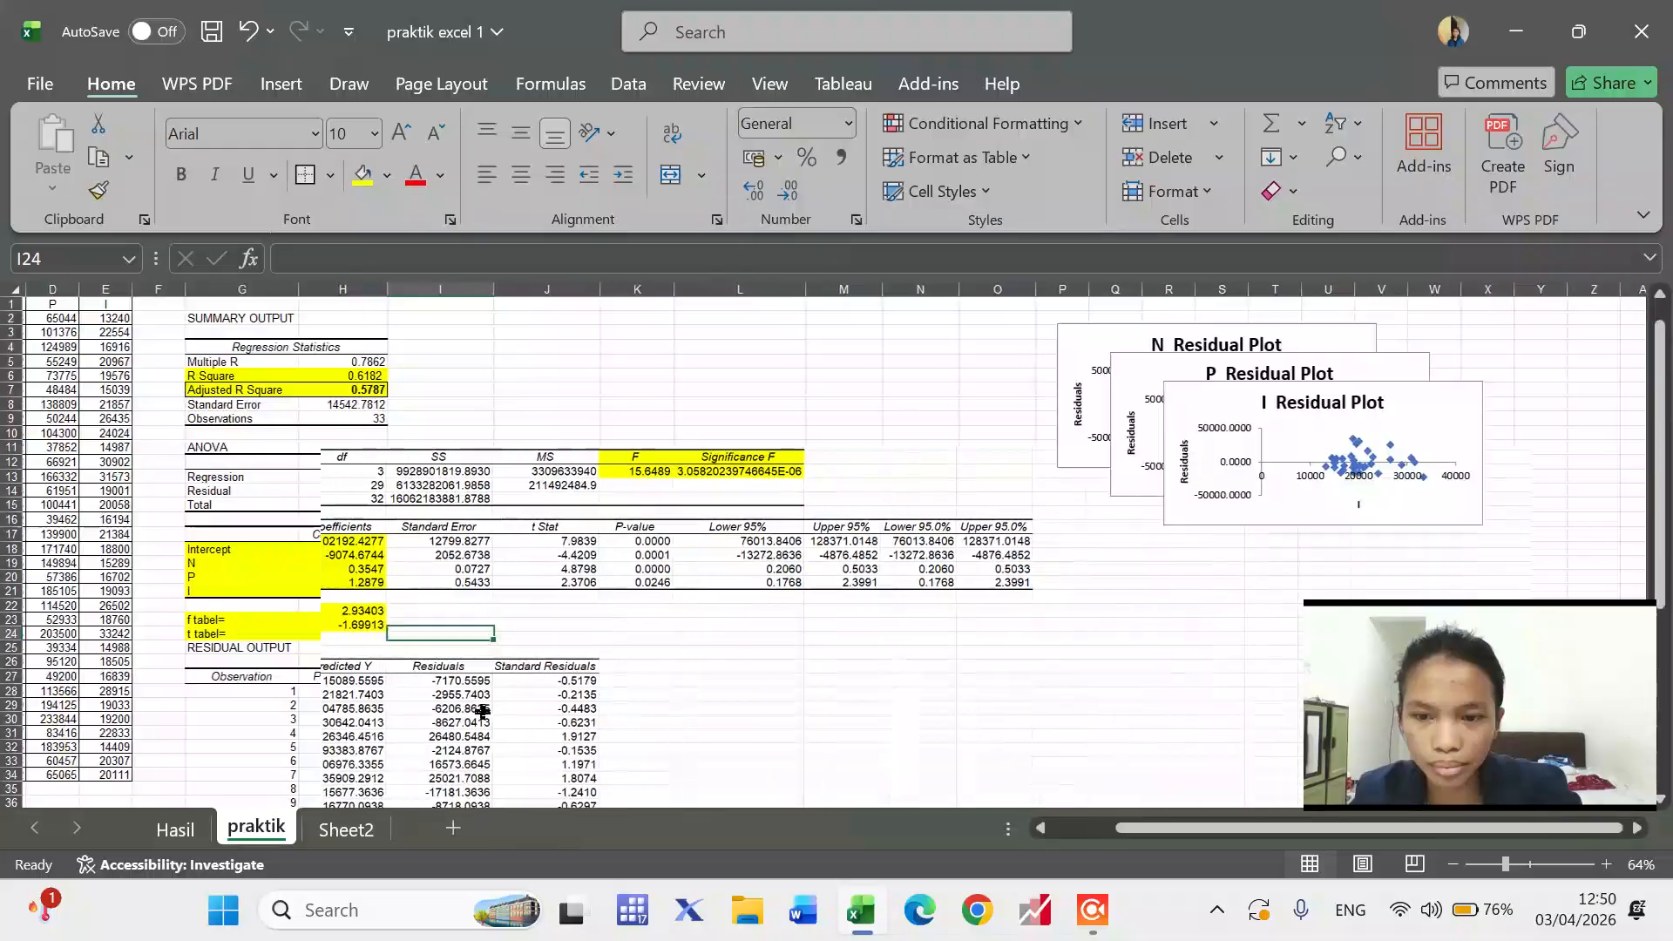
click(483, 720)
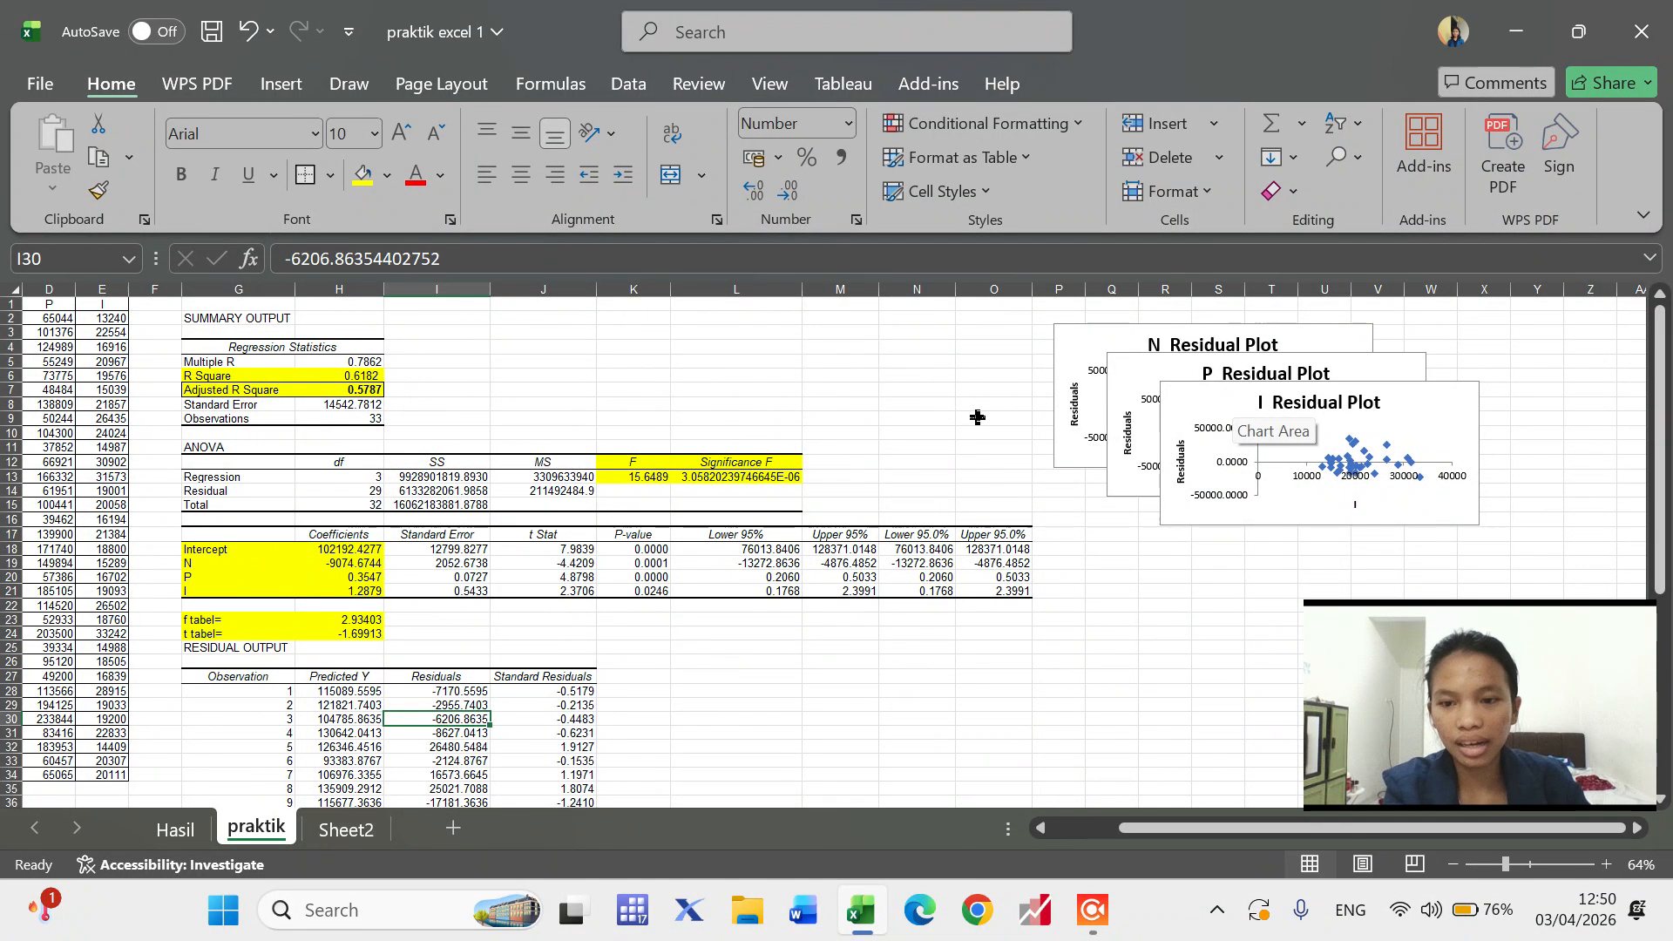
scroll(684, 578, down, 3)
scroll(684, 578, right, 1)
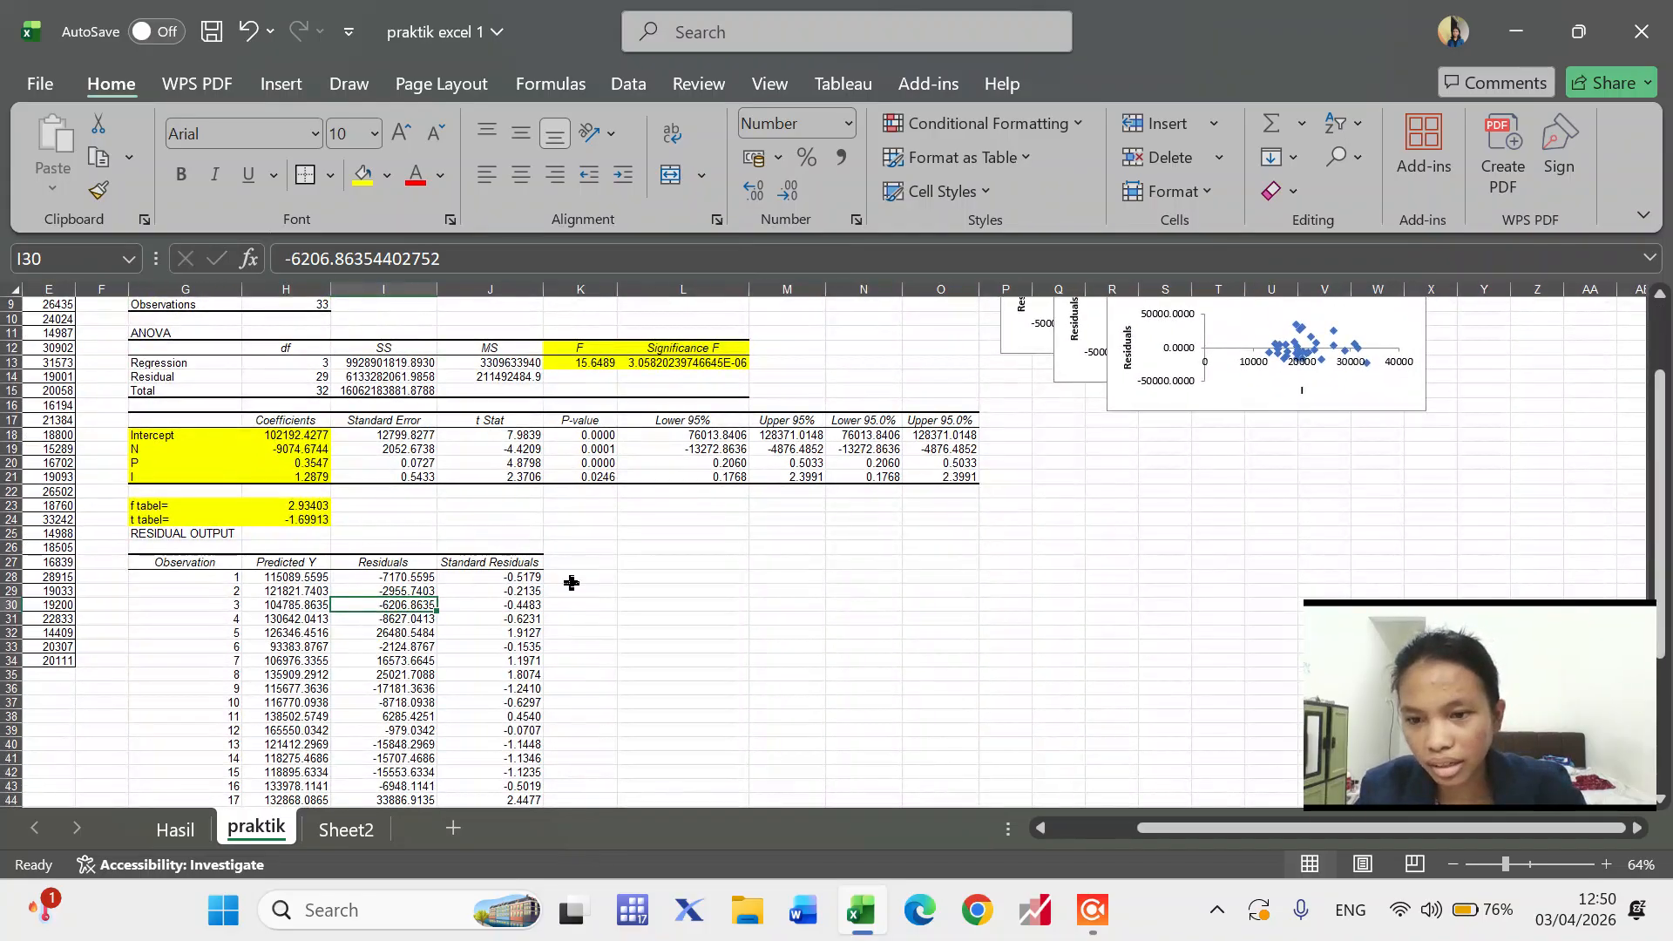
- Open the Hasil sheet and examine the left-tailed t distribution curve and the F distribution curve
click(175, 829)
scroll(766, 635, down, 3)
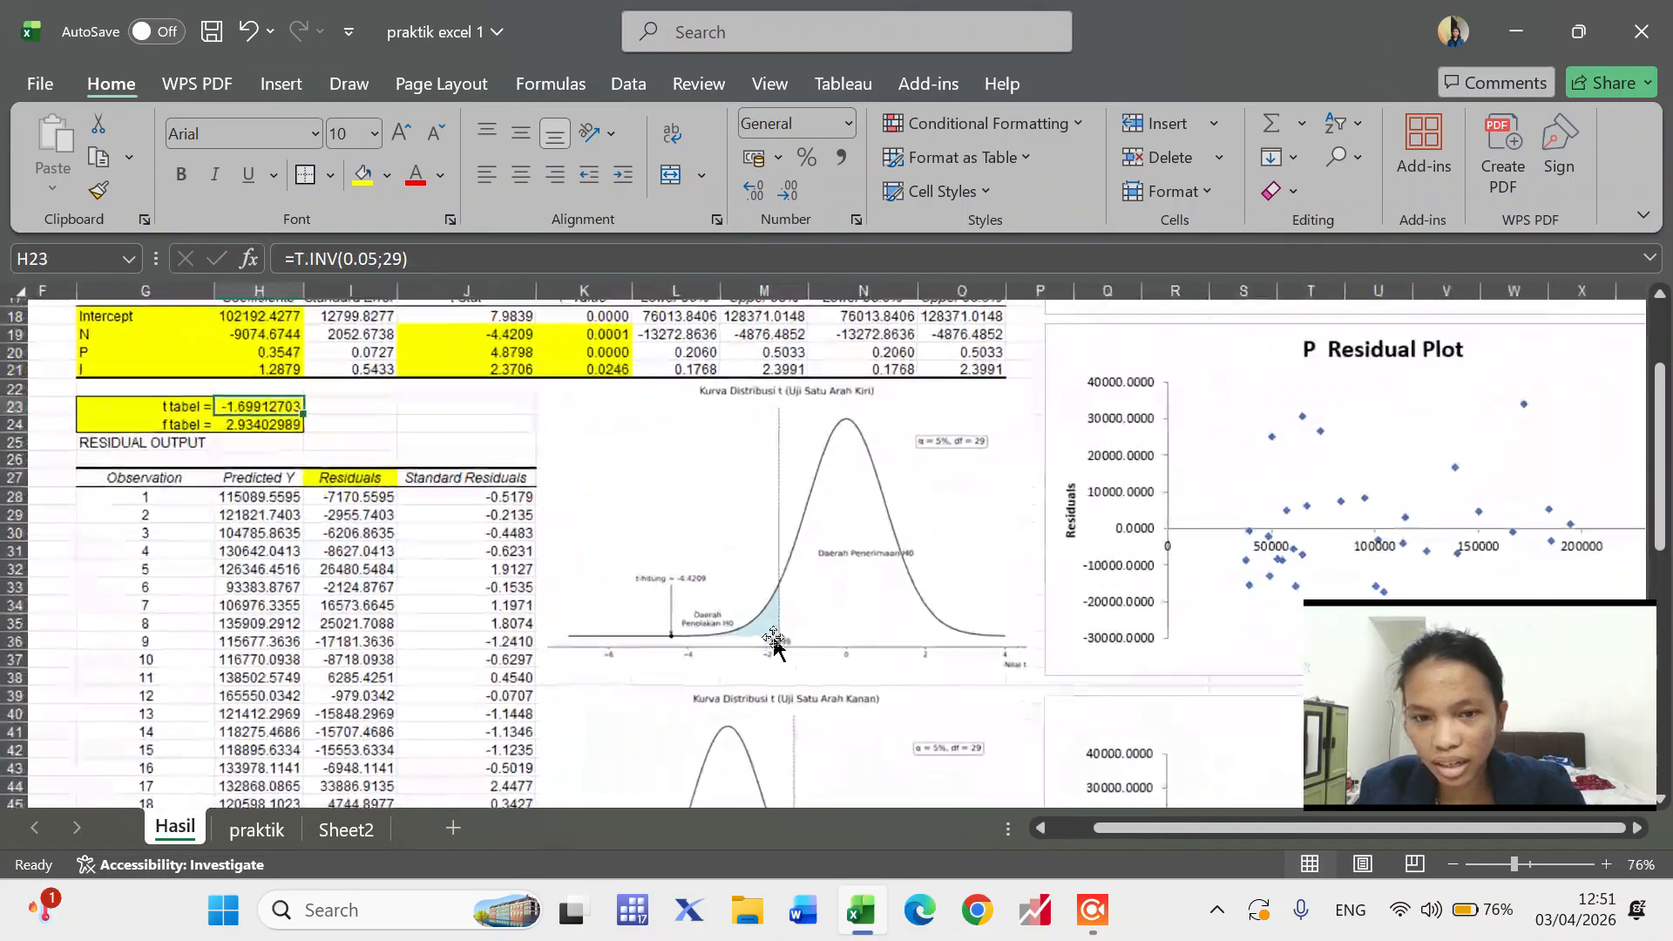
ctrl+scroll(773, 645, up, 3)
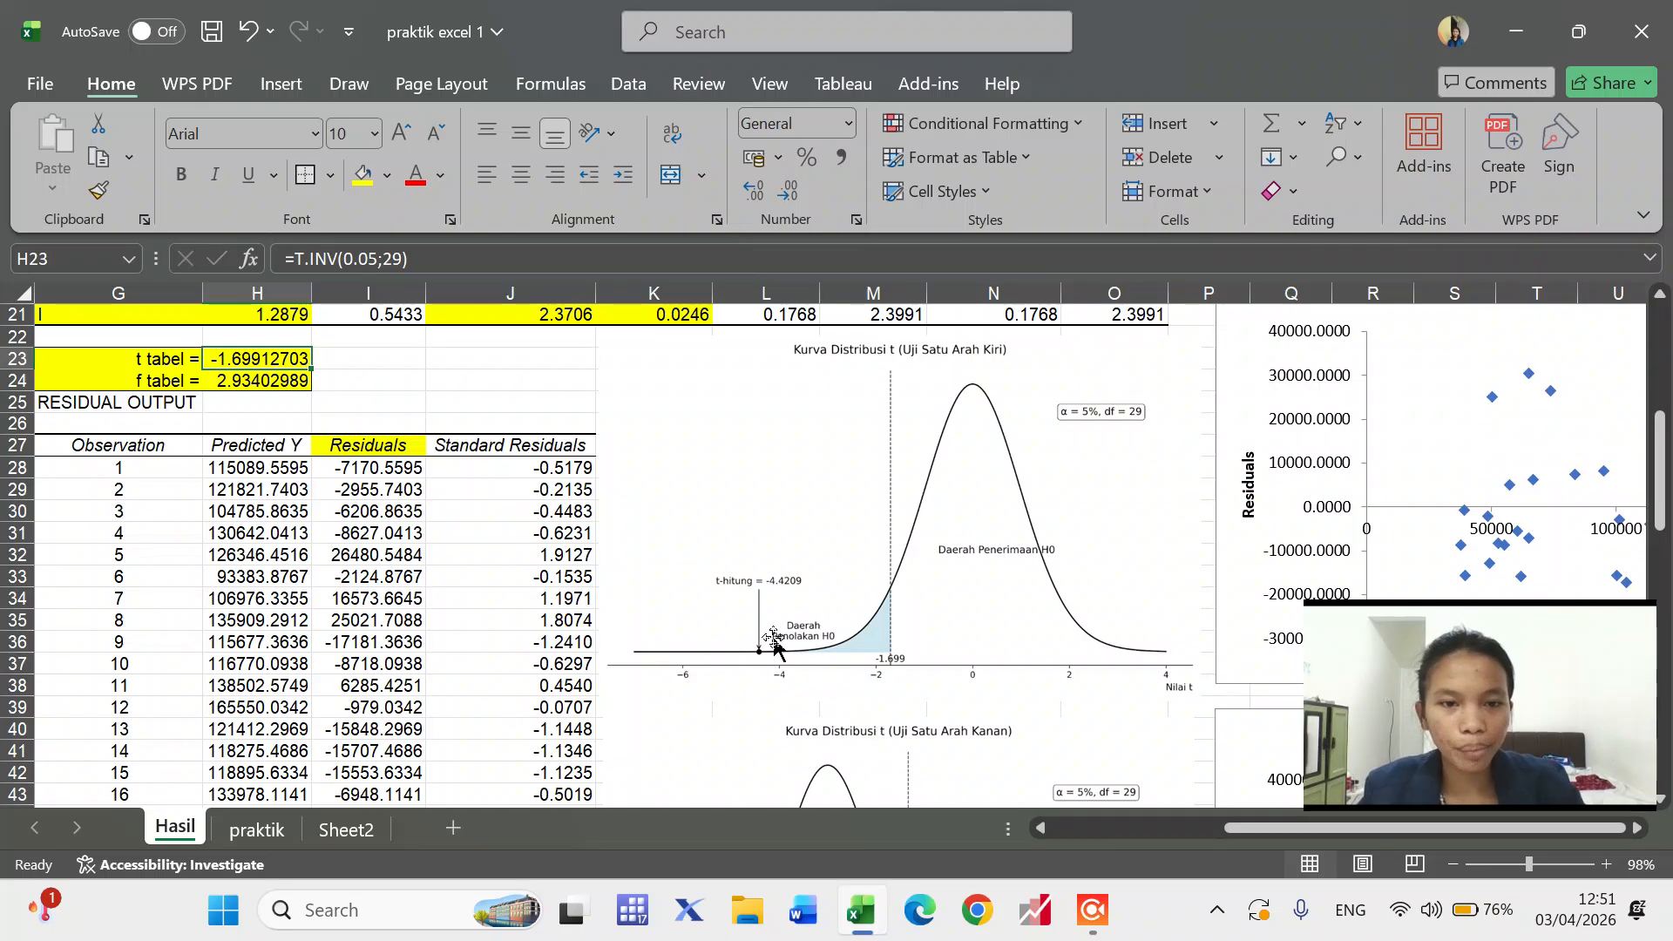
scroll(852, 653, down, 15)
scroll(855, 652, down, 2)
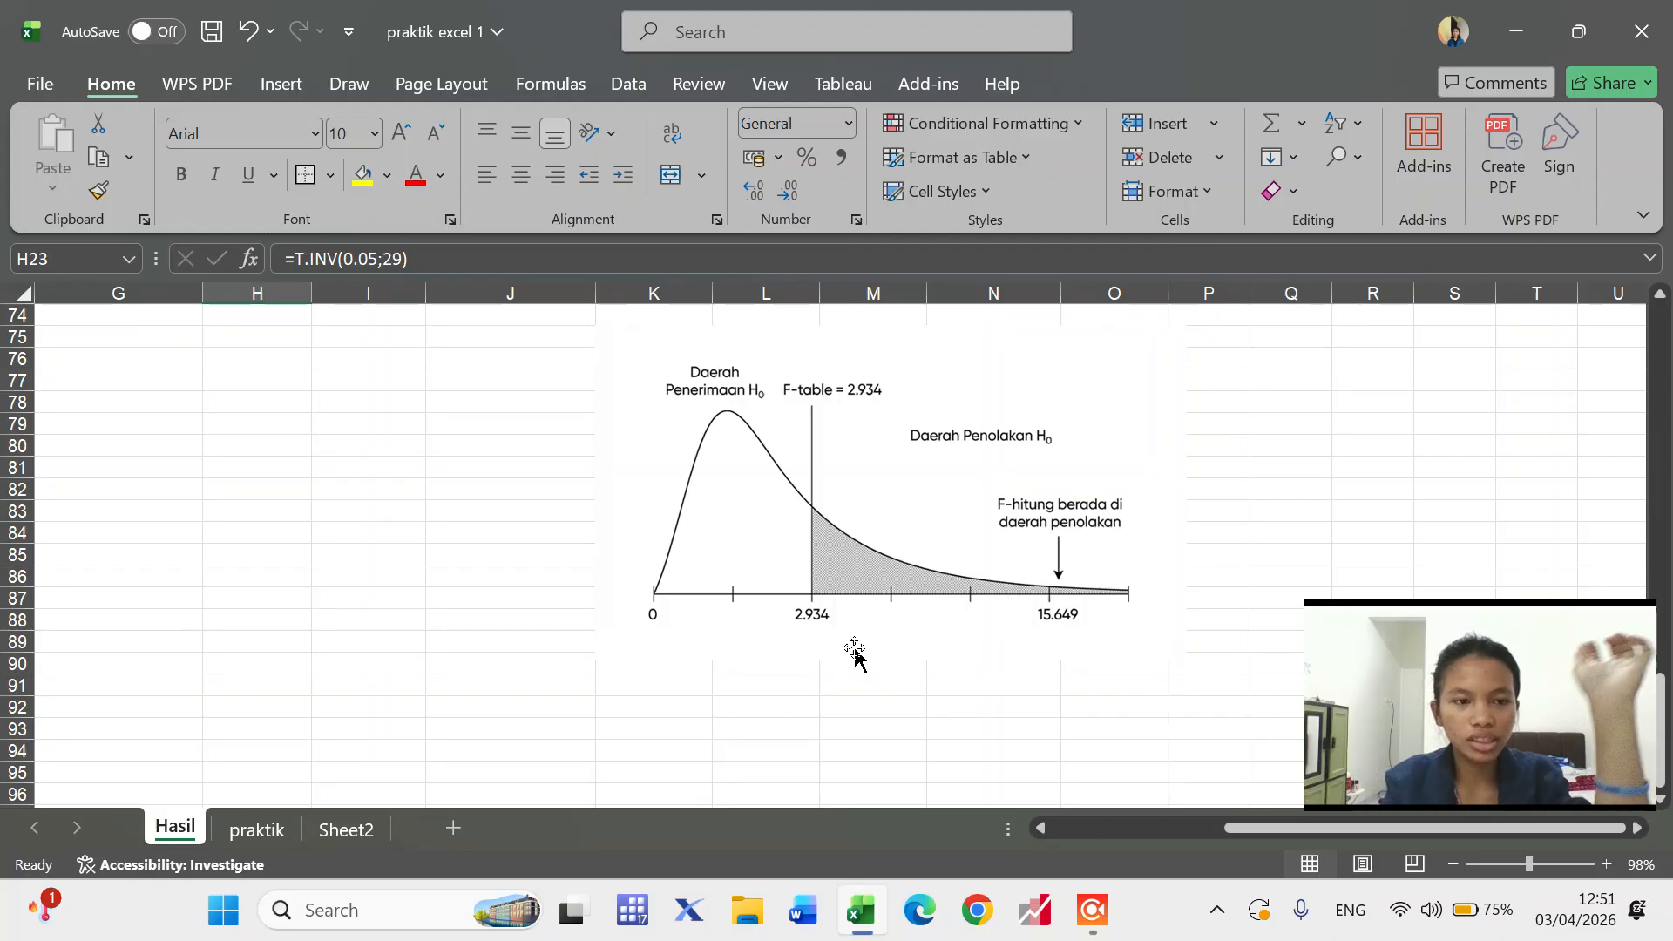
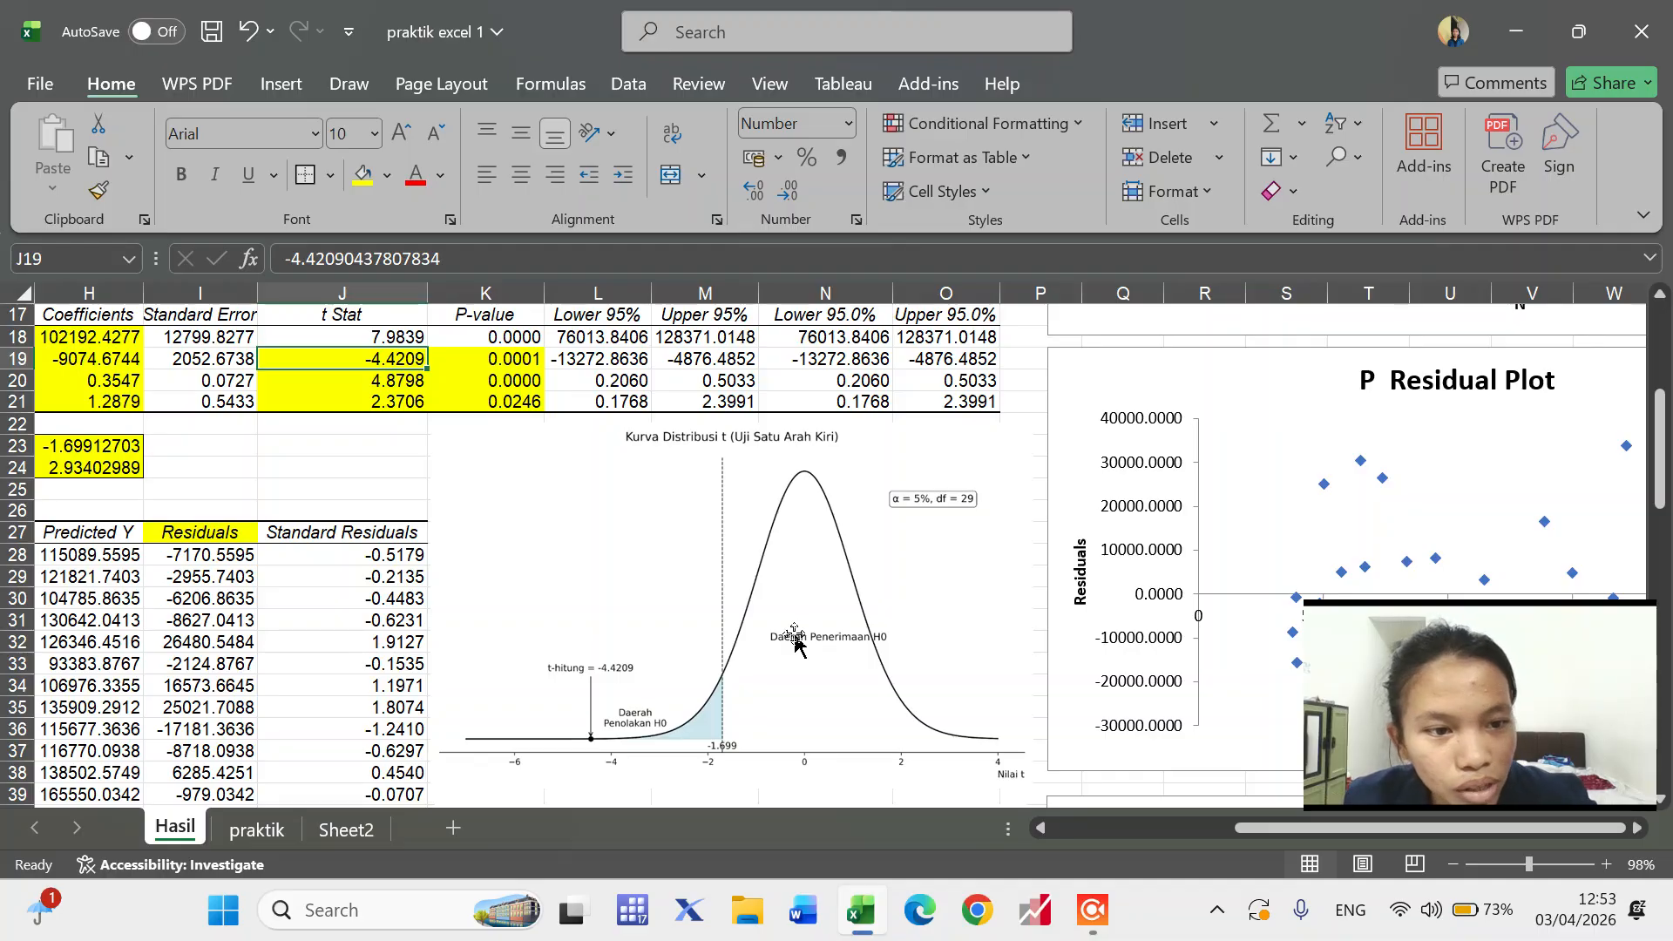
- Examine the right-tailed t distribution curve and the t distribution curve for variable I (Pendapatan) on the Hasil sheet
scroll(860, 584, down, 5)
scroll(861, 584, right, 1)
scroll(860, 584, down, 1)
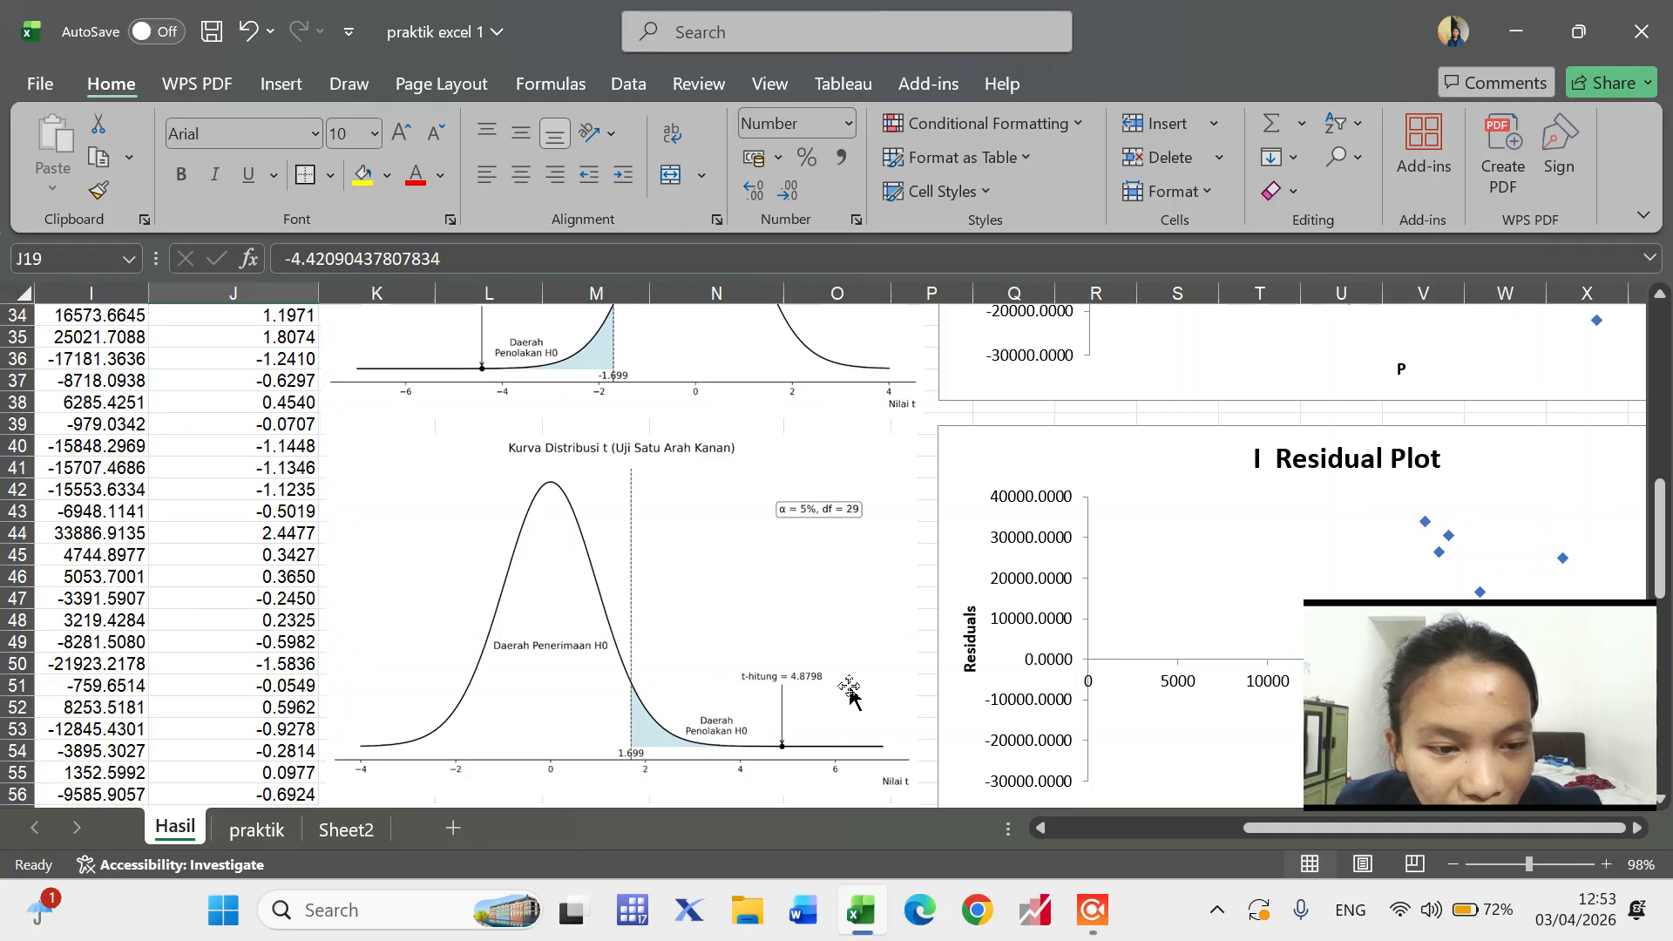
scroll(850, 691, down, 7)
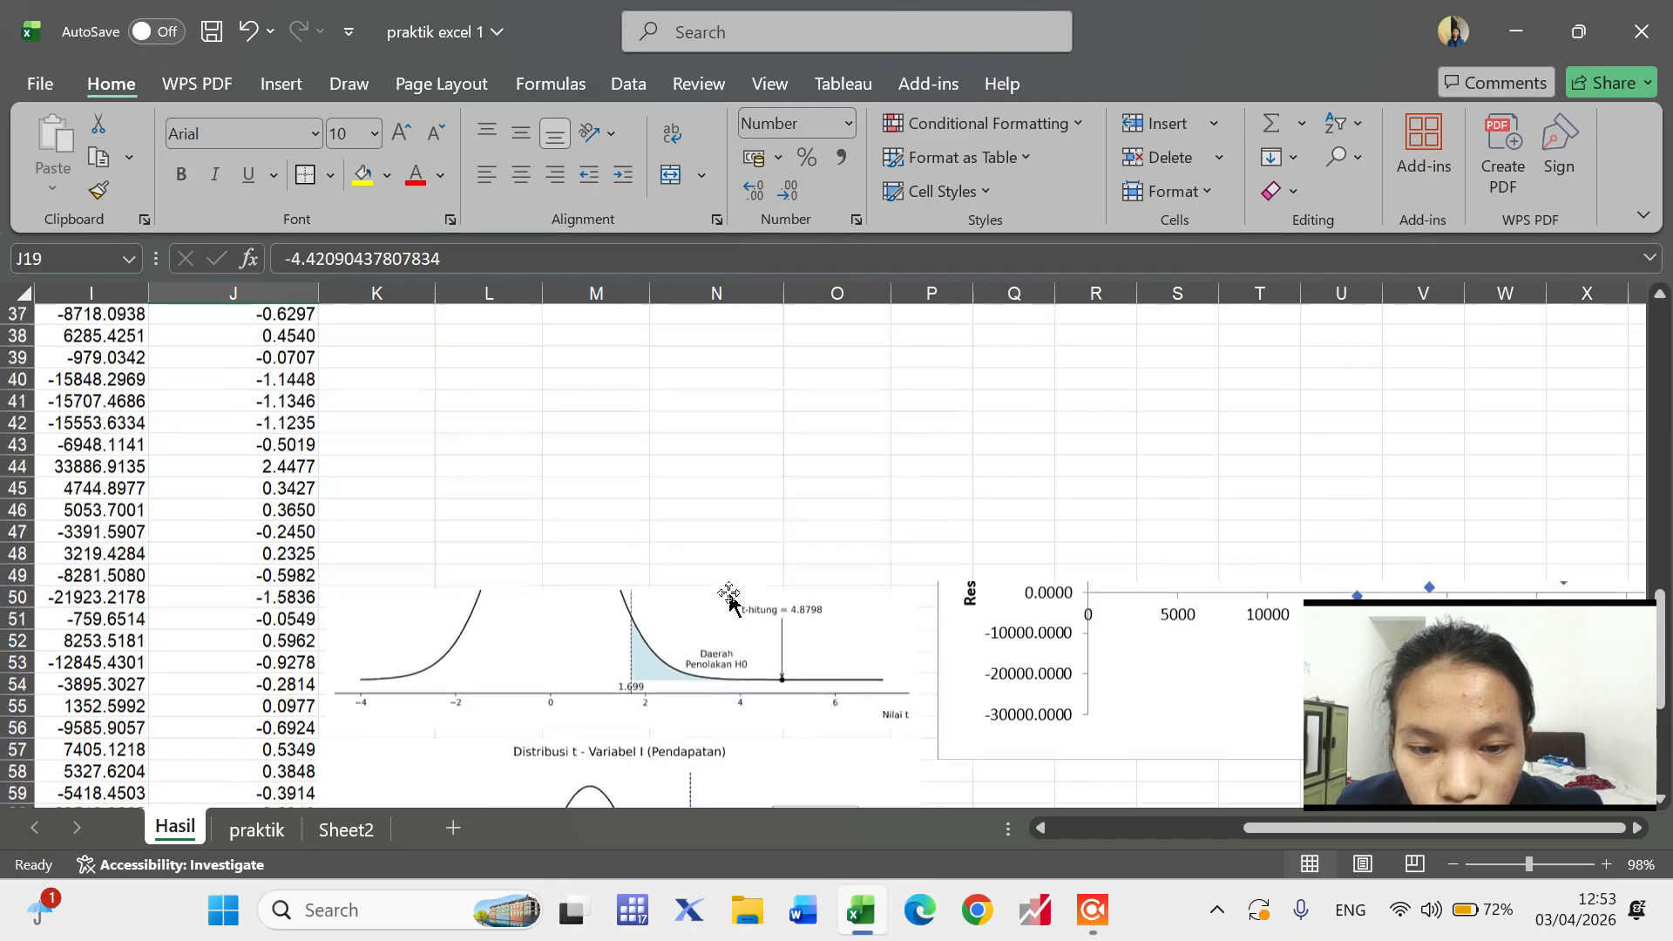
scroll(729, 600, up, 18)
scroll(729, 600, down, 13)
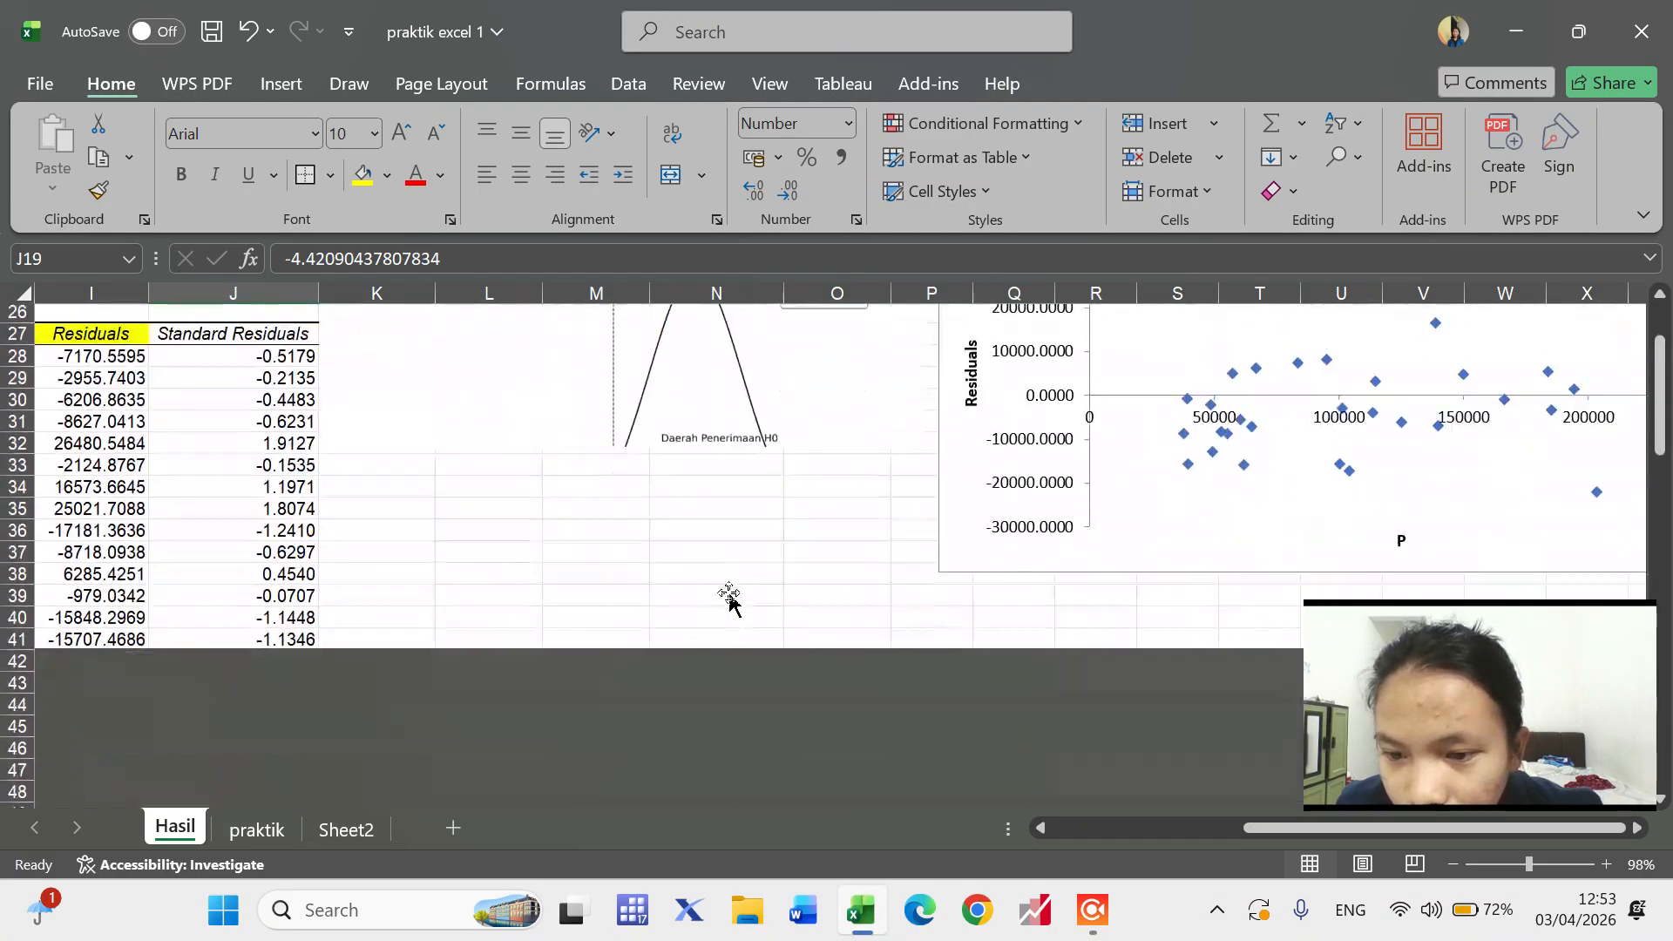
scroll(729, 600, down, 10)
scroll(729, 598, up, 3)
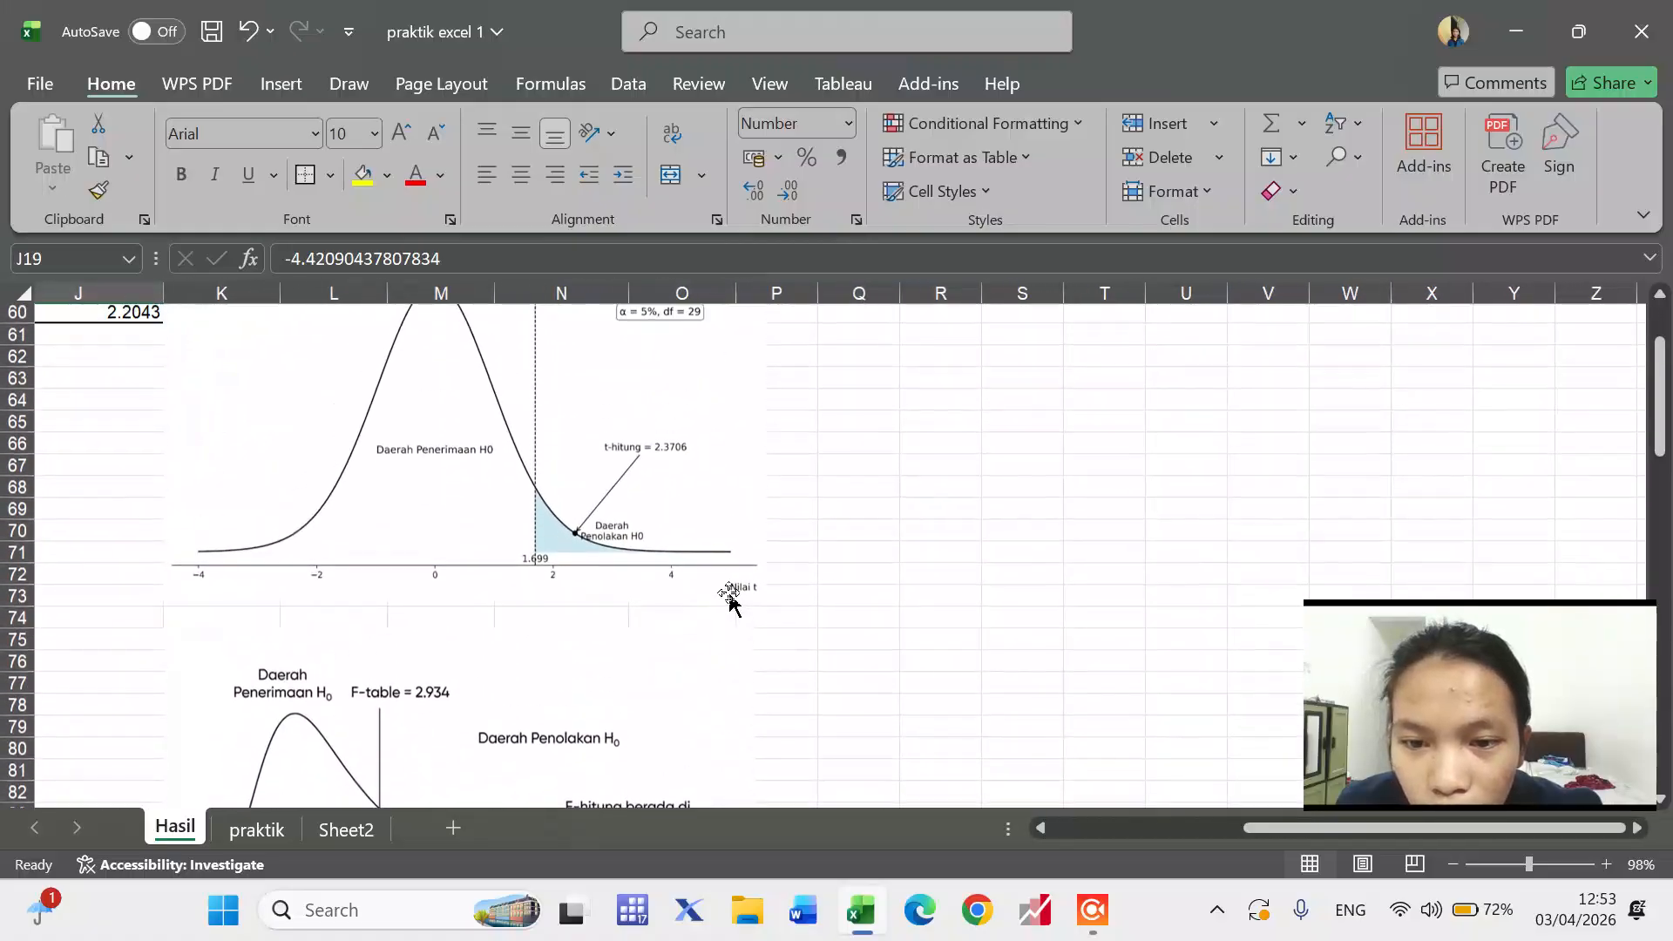
scroll(728, 598, left, 1)
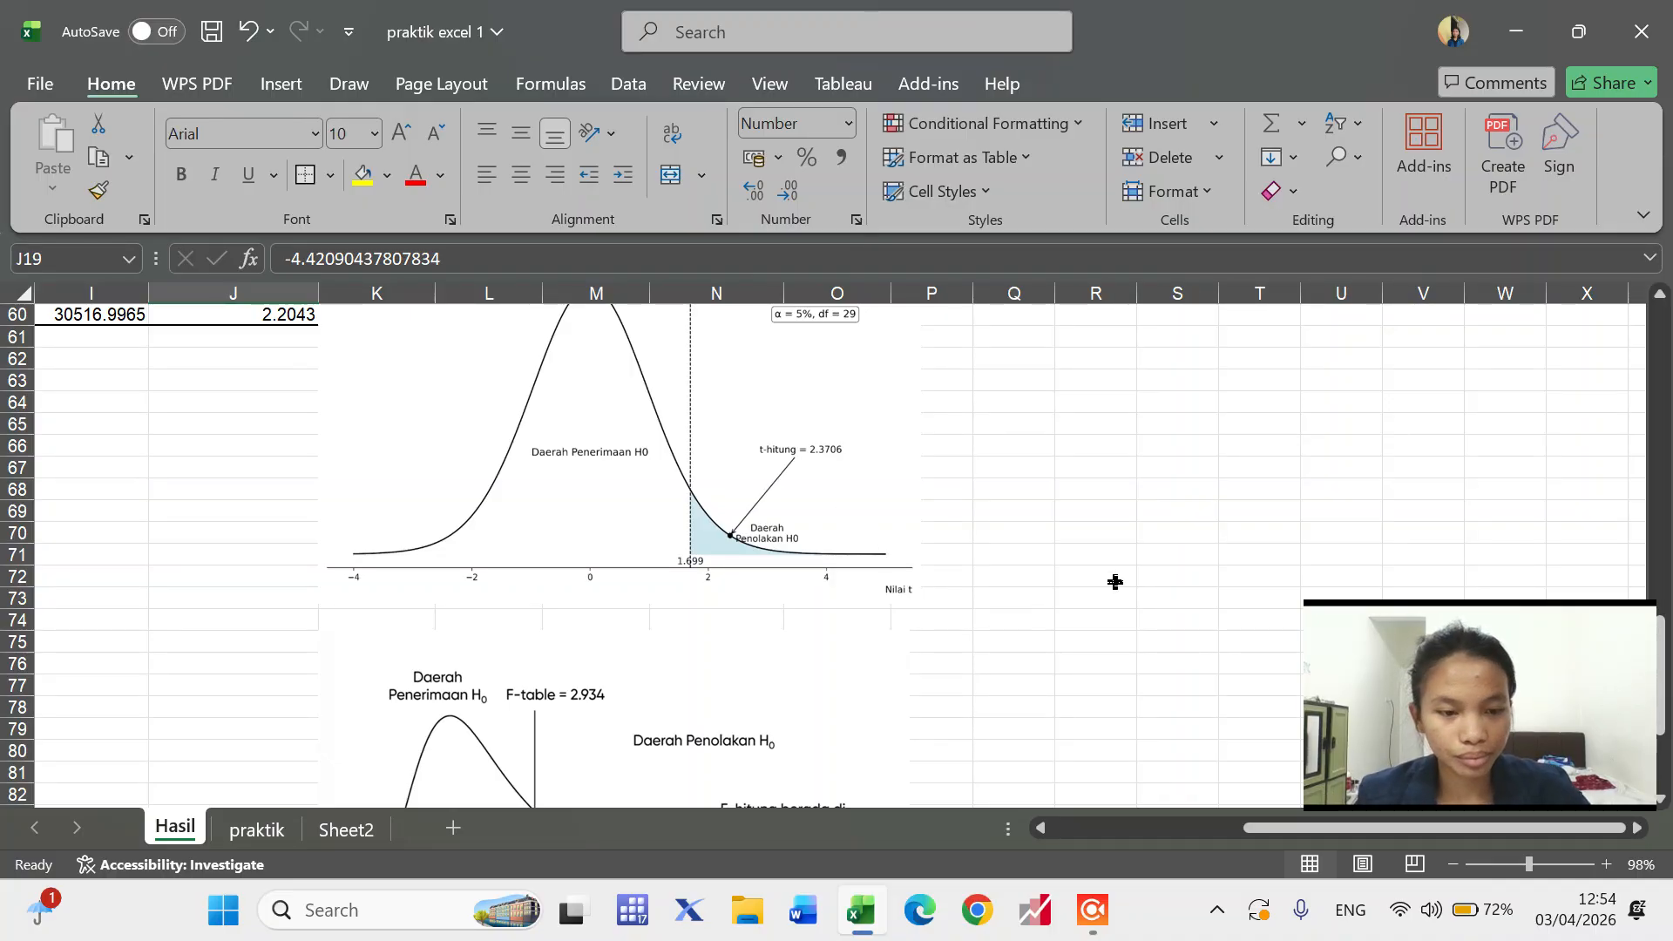
- Examine the F distribution picture's acceptance and rejection regions, and go back over the t curves and the ANOVA table
scroll(1115, 581, up, 5)
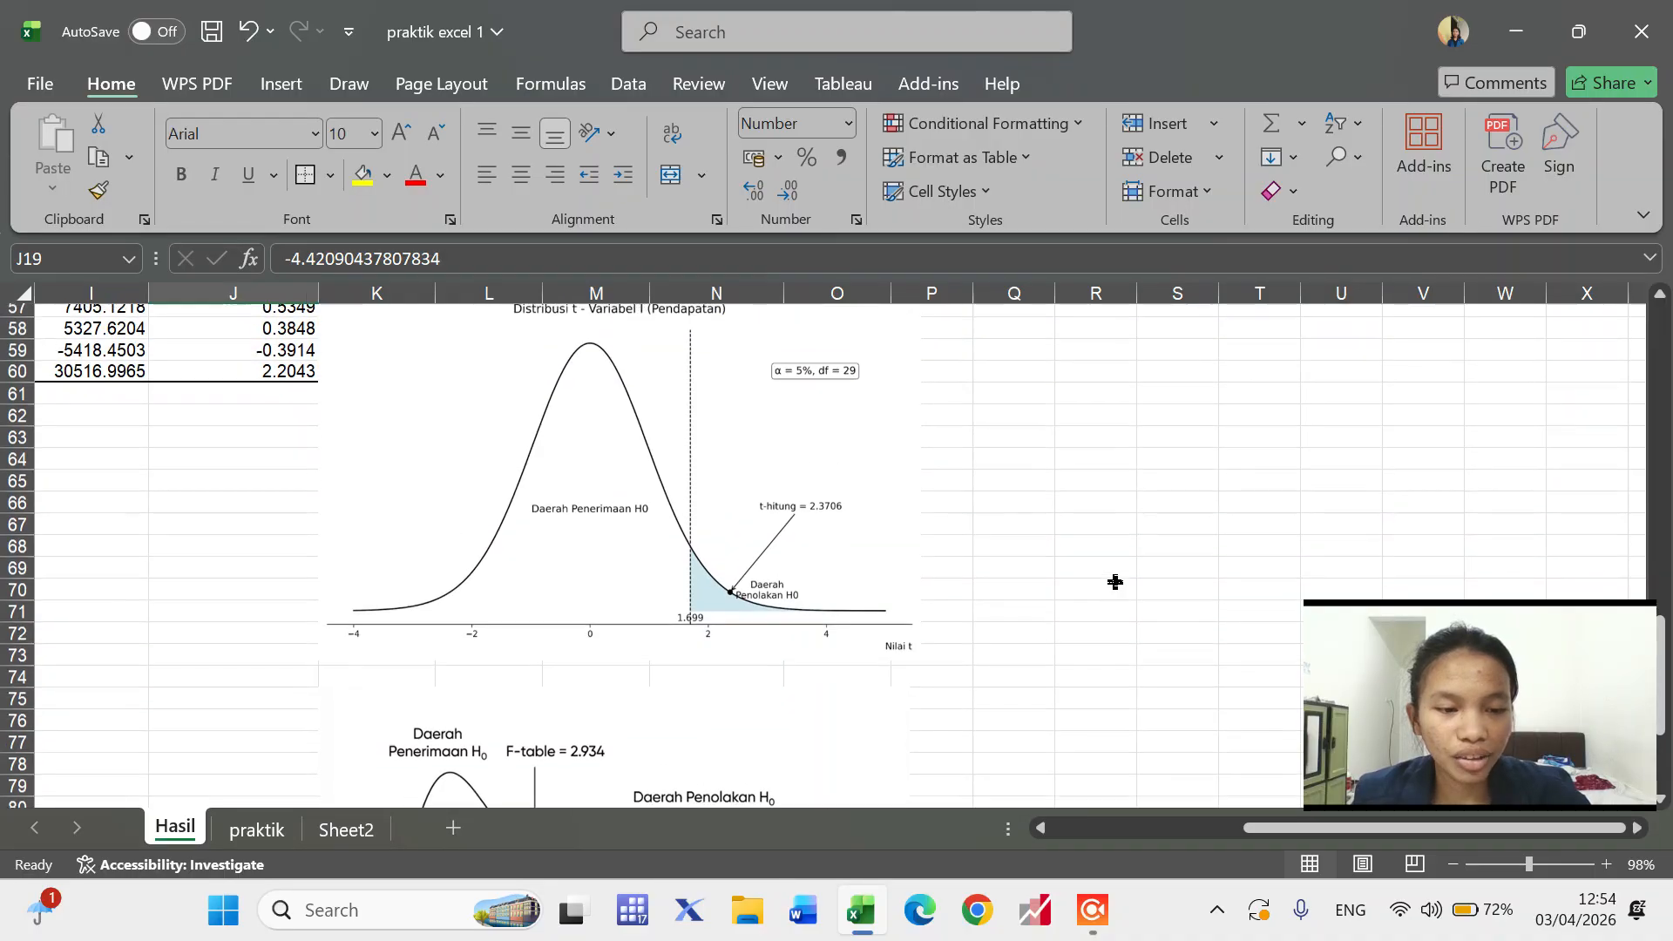
scroll(1116, 582, up, 6)
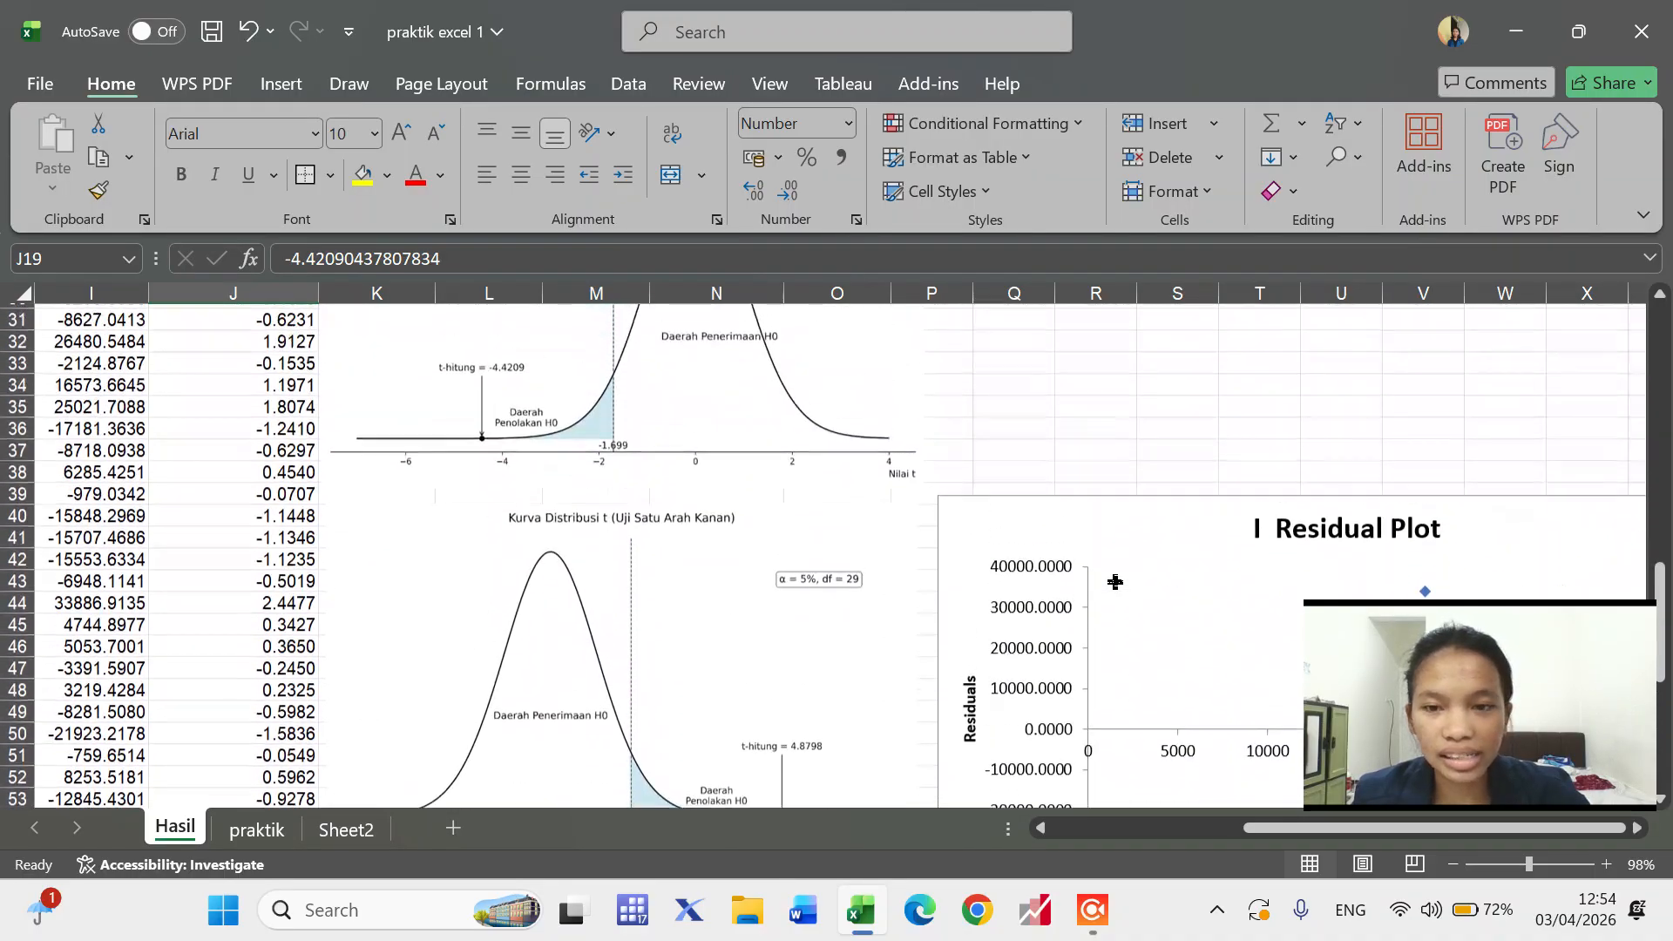
scroll(1115, 581, down, 18)
scroll(1116, 582, up, 3)
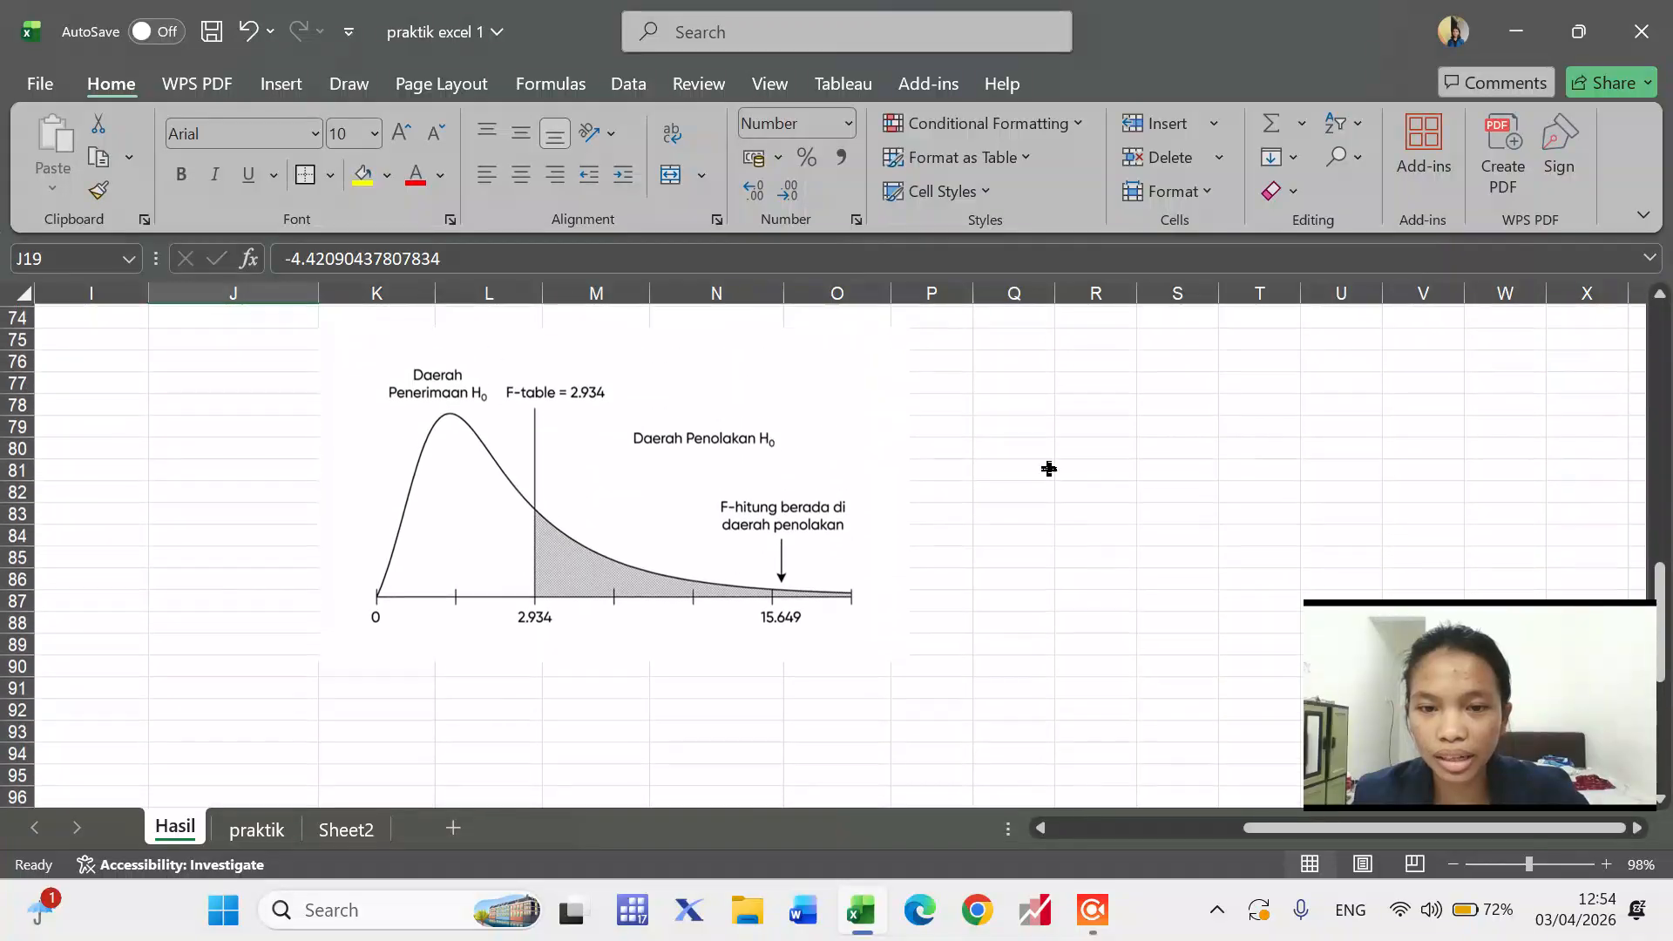
click(729, 580)
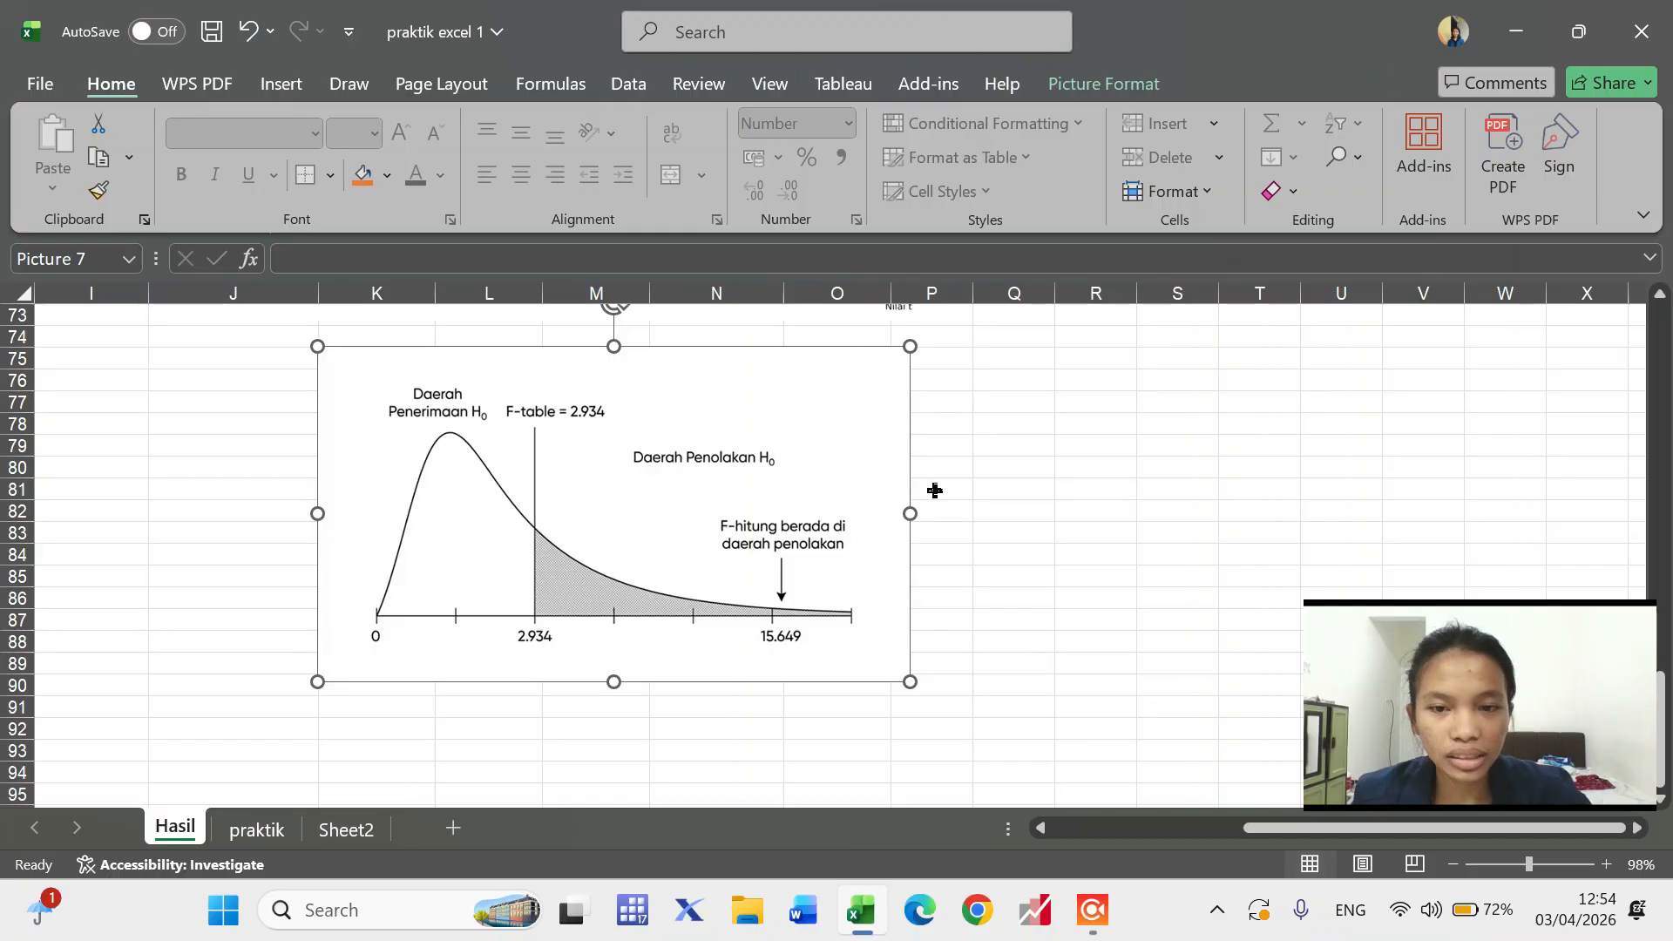
scroll(561, 522, up, 2)
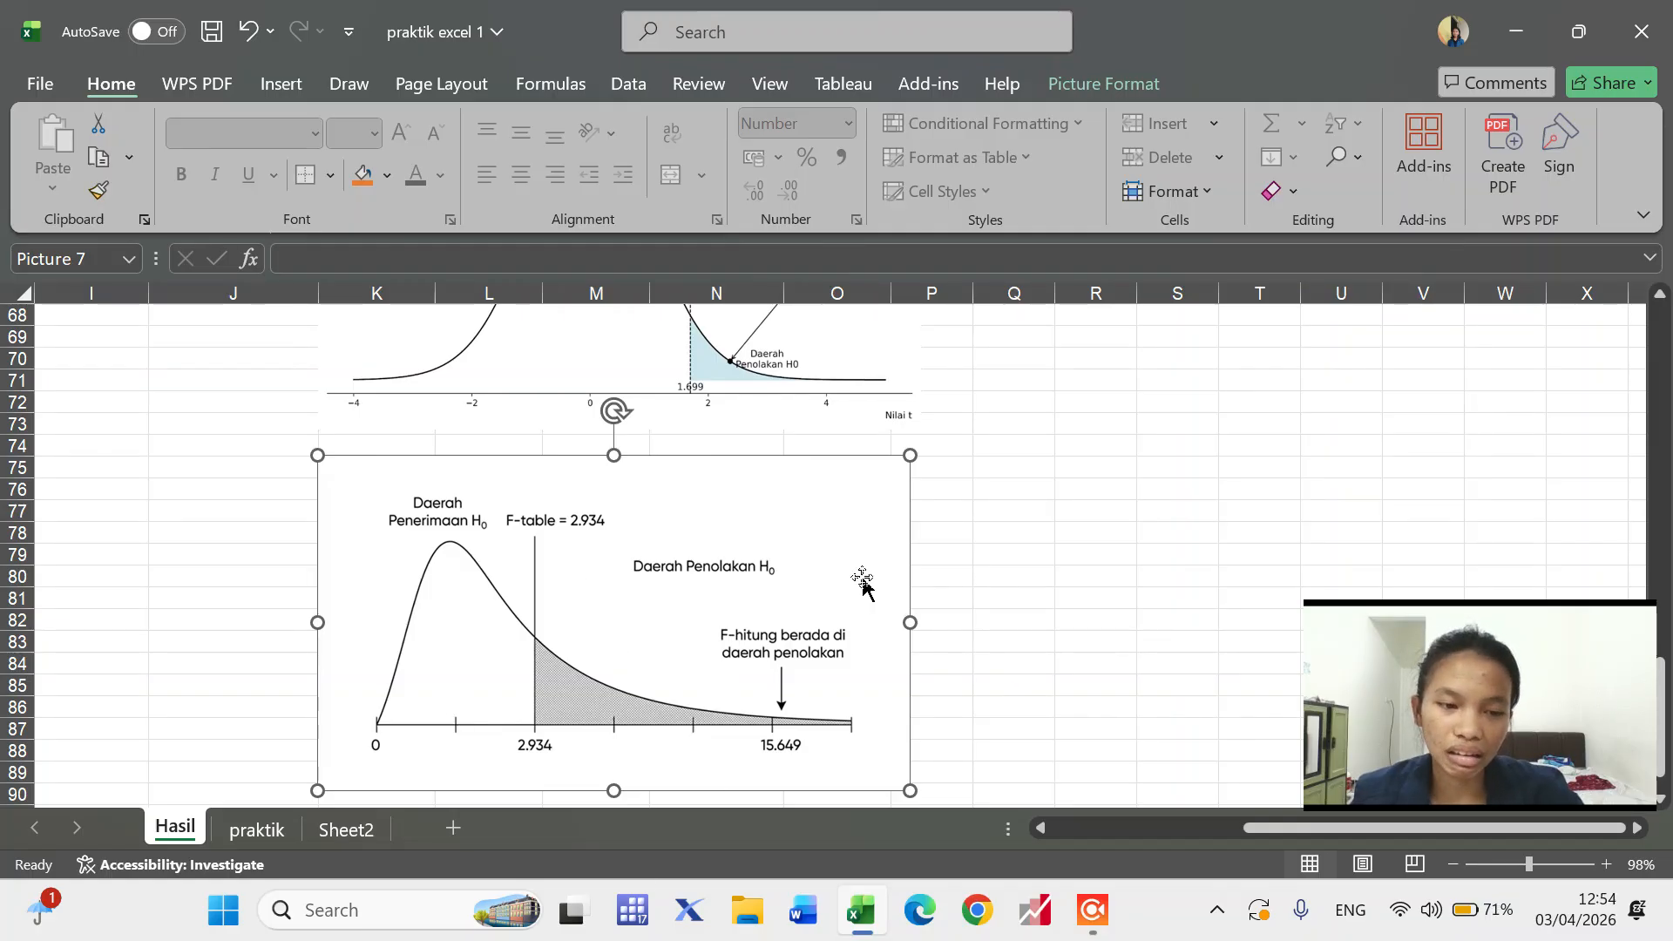
scroll(862, 581, down, 1)
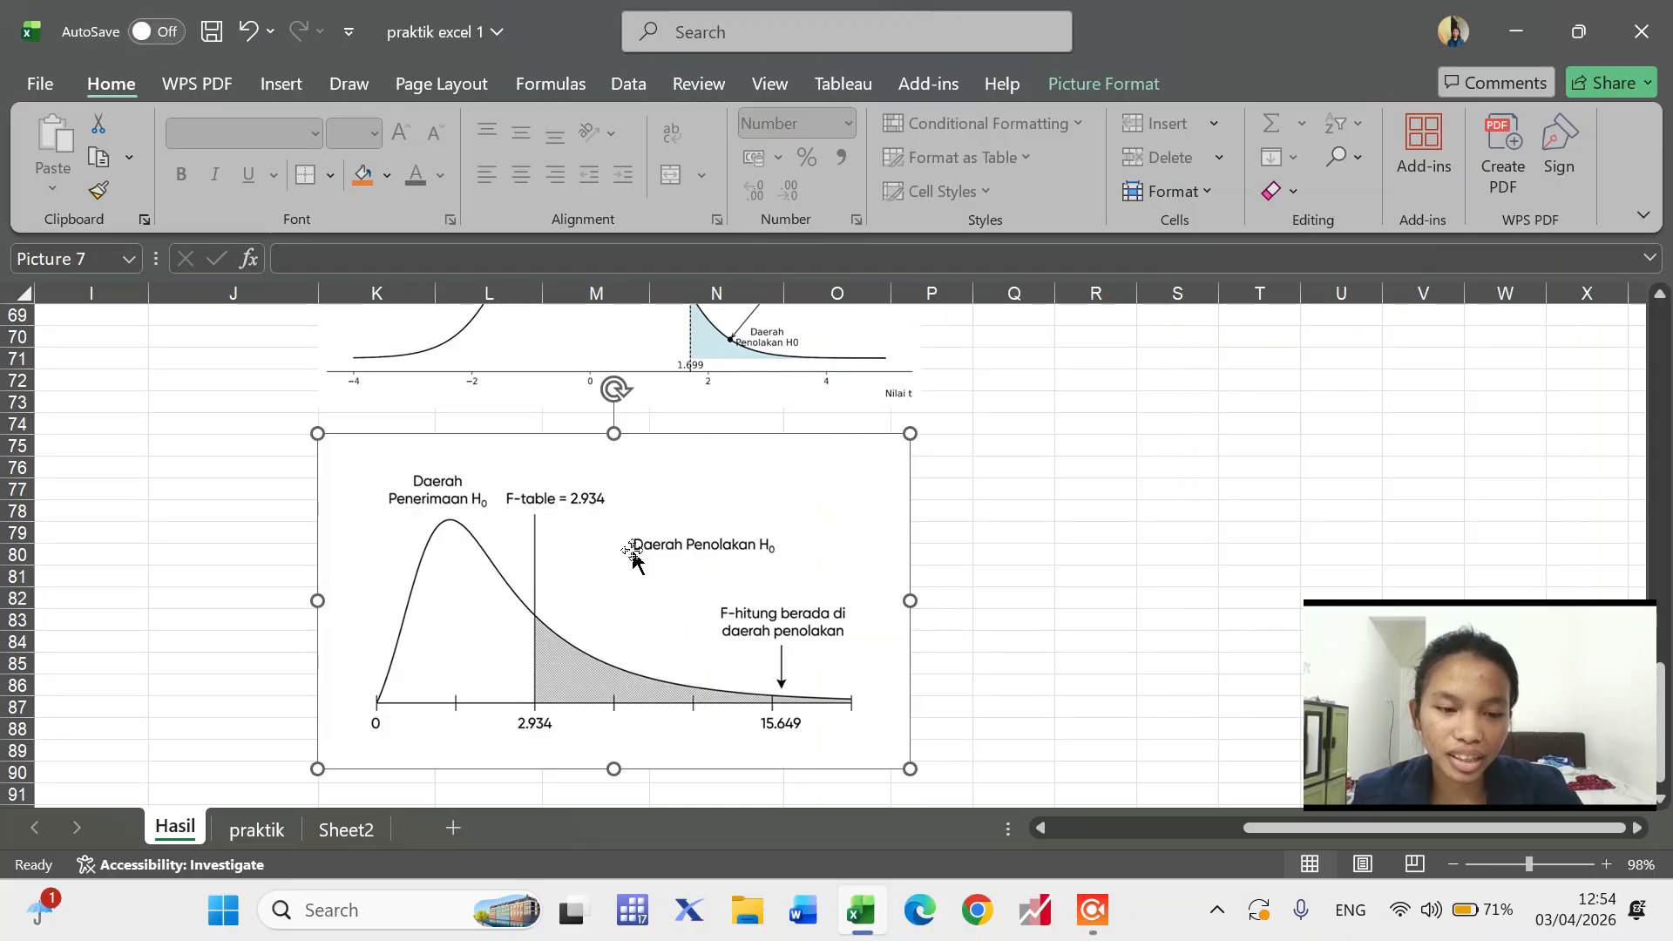
scroll(724, 620, up, 9)
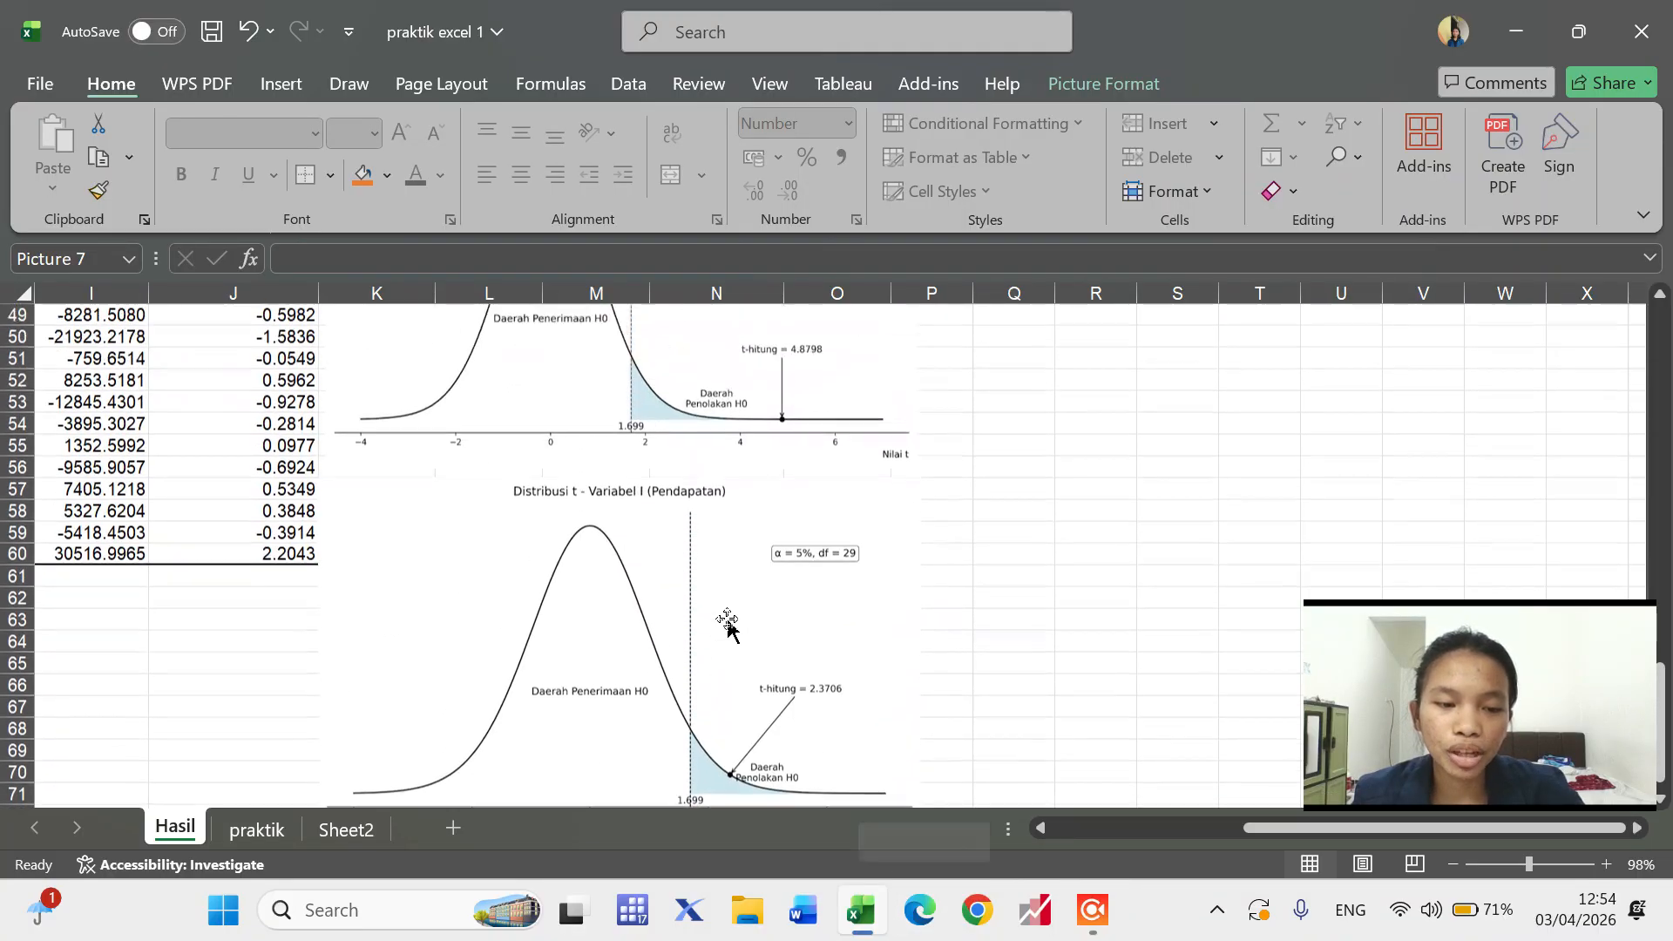
scroll(728, 621, up, 10)
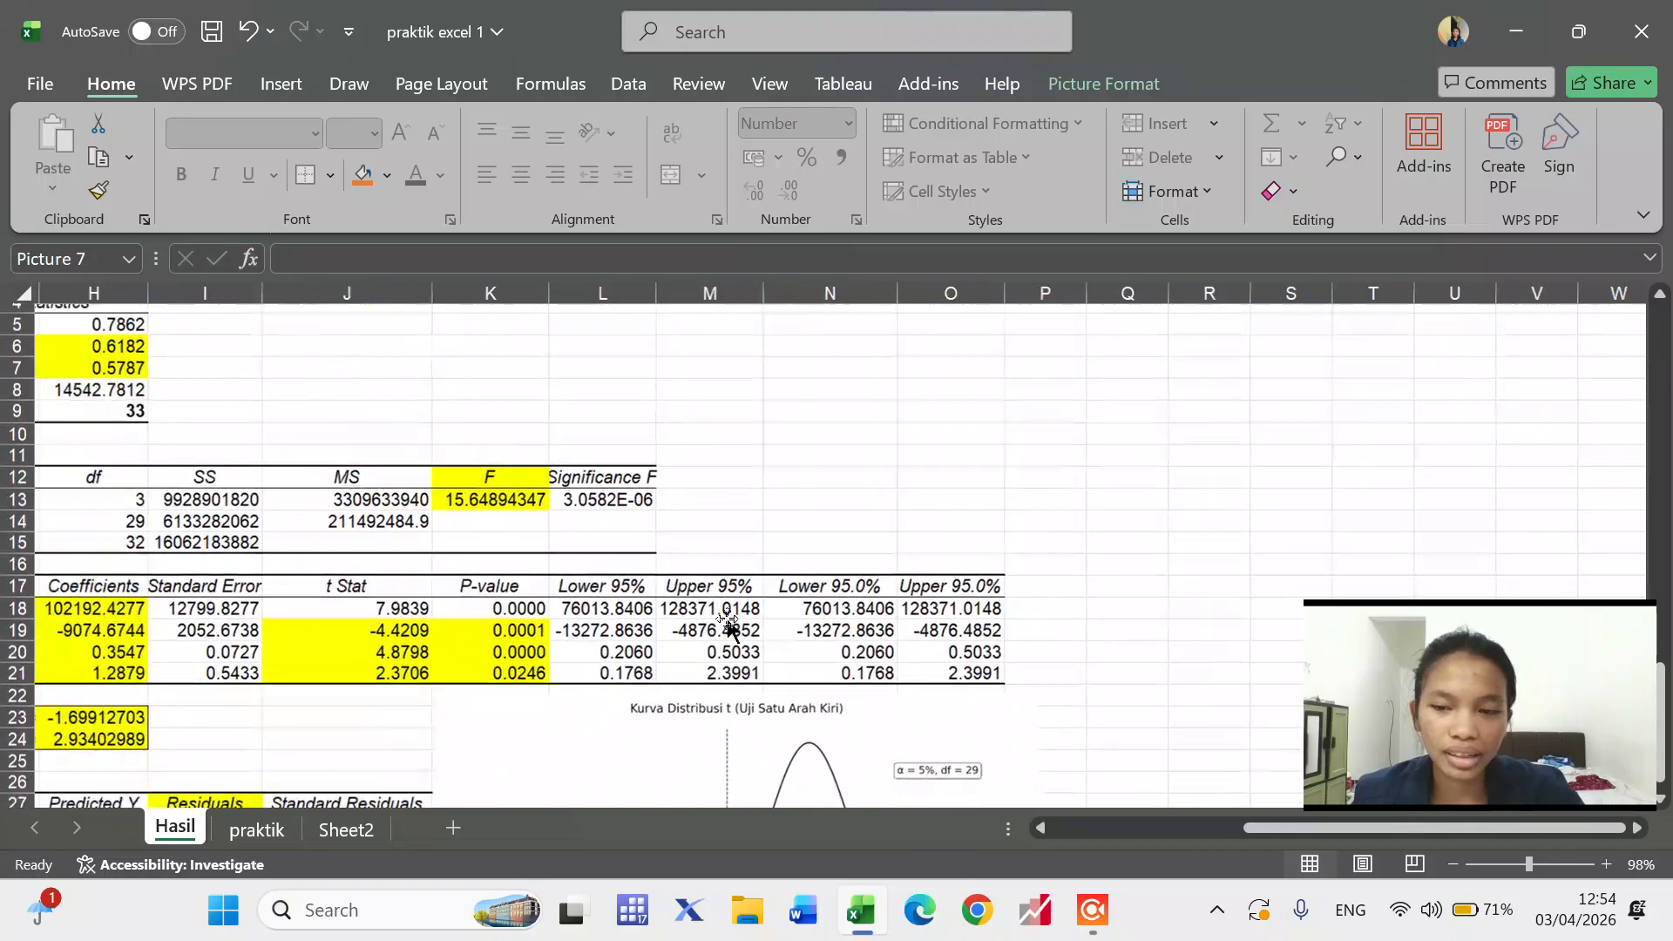
- Inspect the f tabel formula in H24 of the Hasil sheet, focusing on its second degrees-of-freedom argument
scroll(728, 621, down, 3)
click(251, 405)
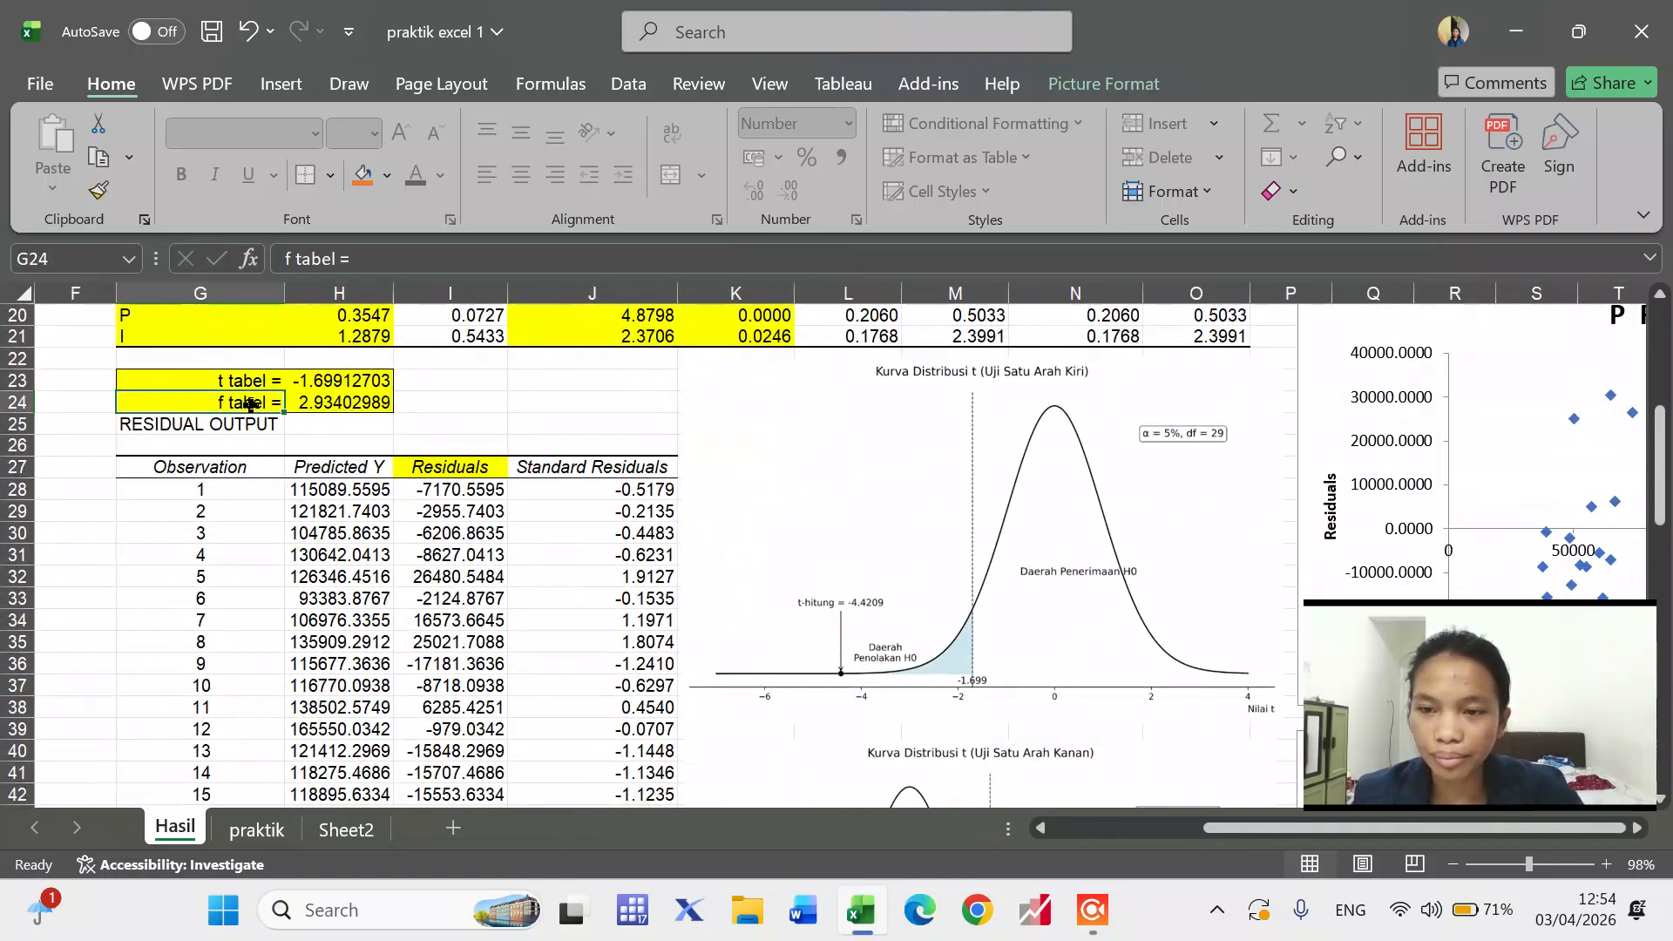
click(332, 398)
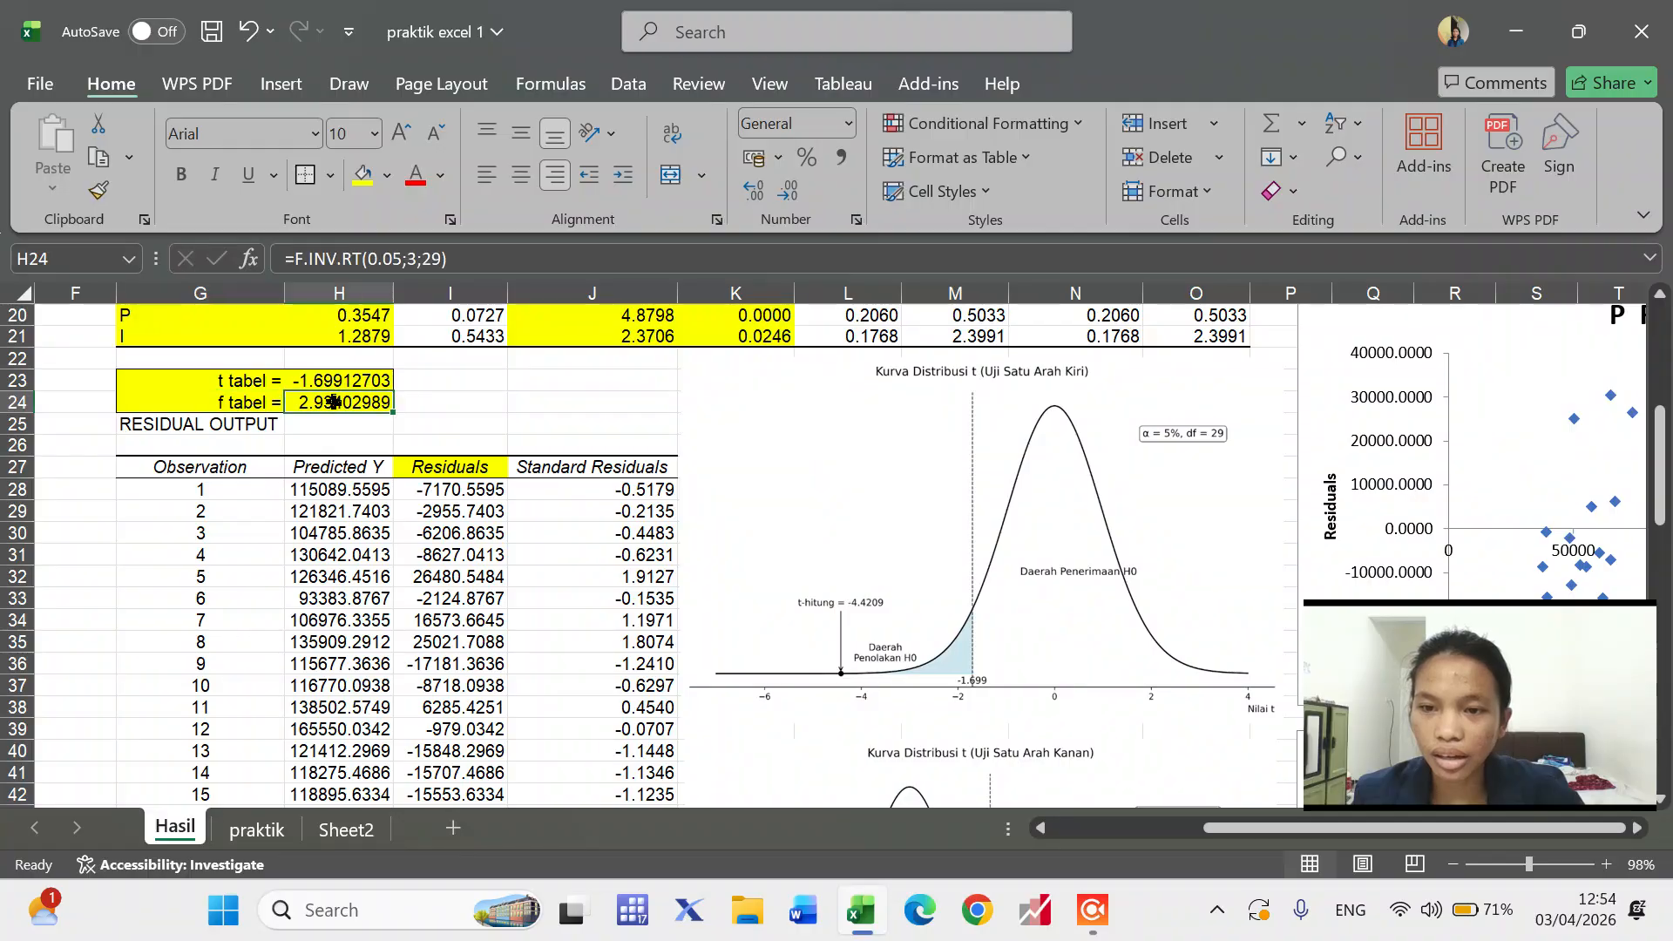
click(416, 252)
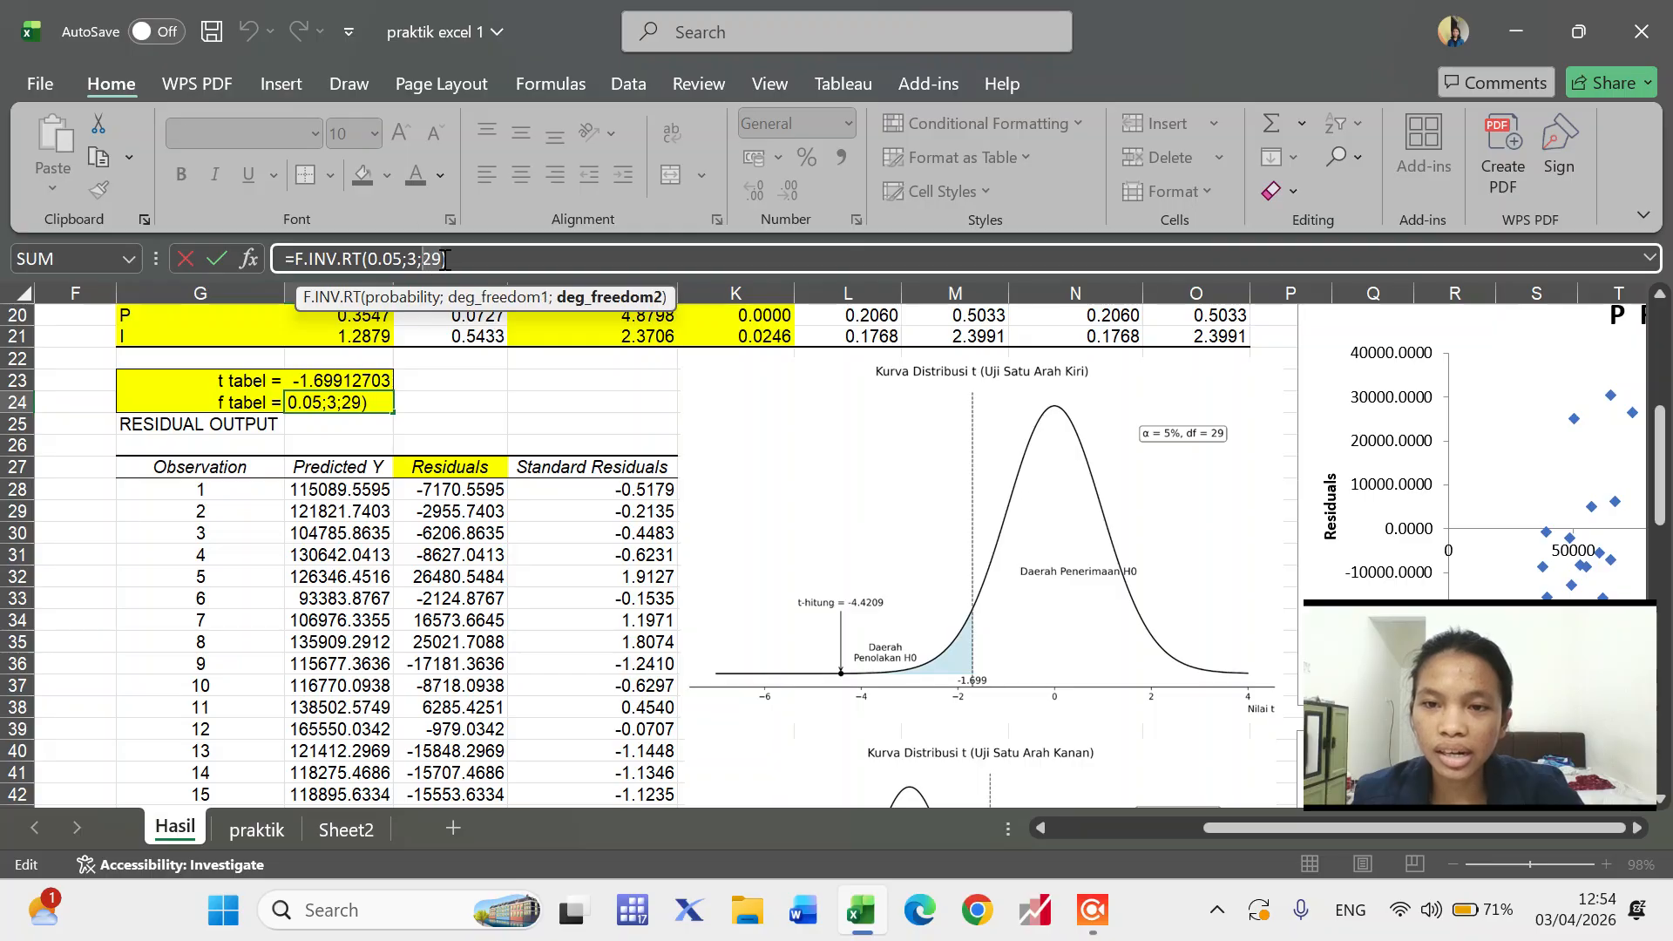
click(451, 259)
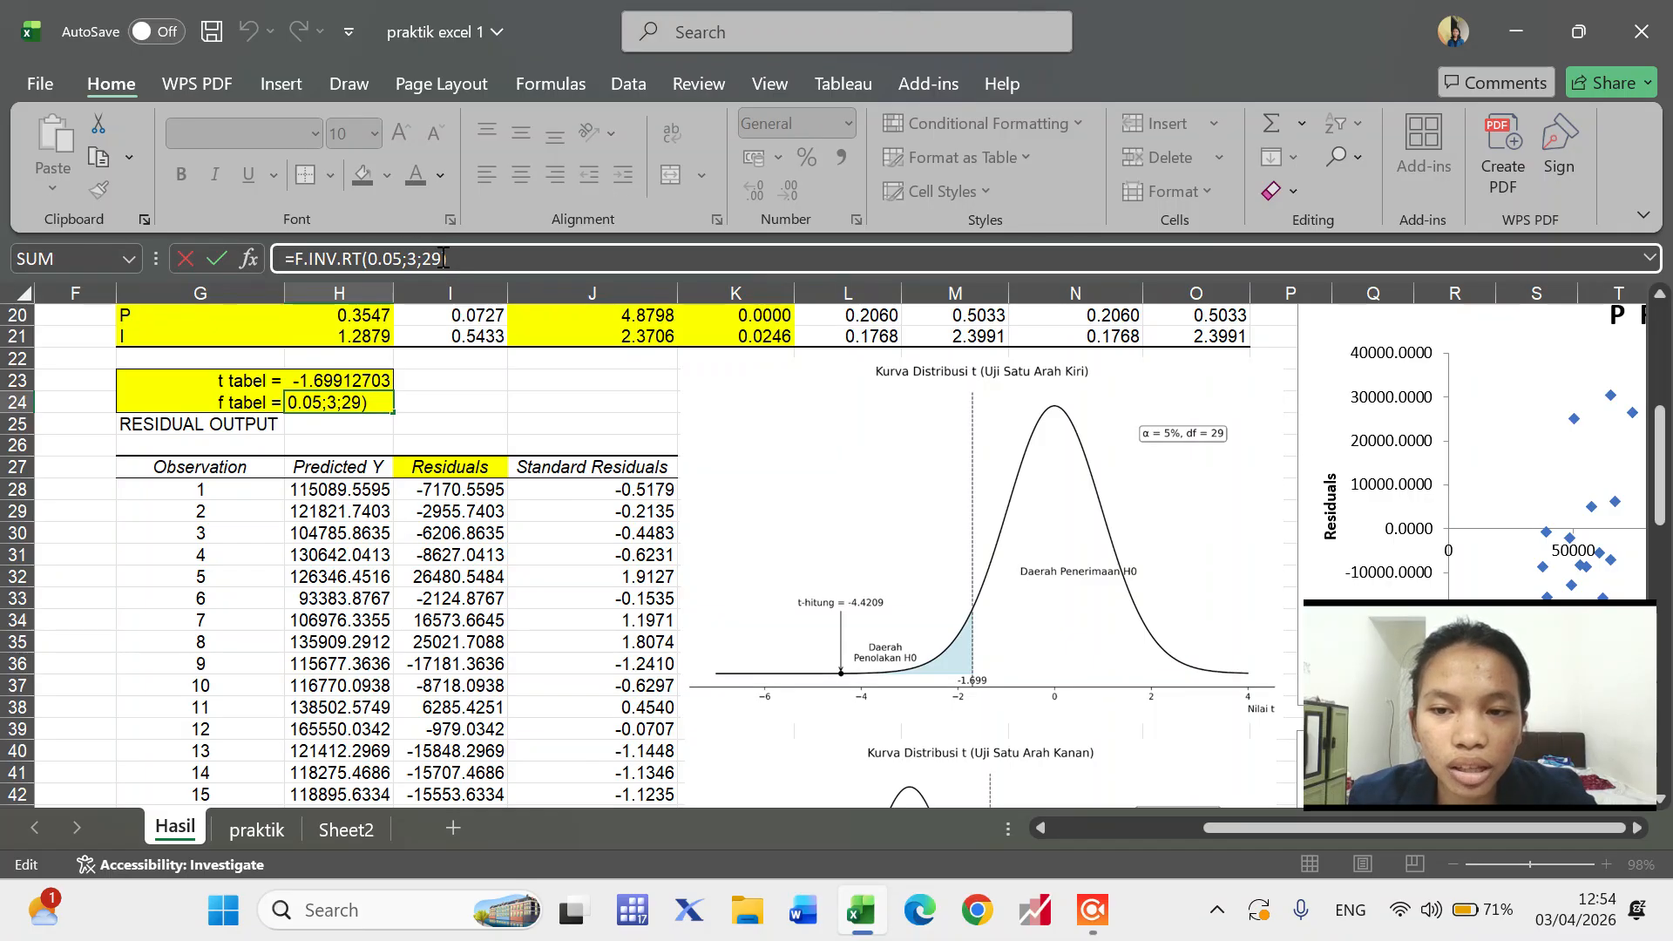
click(427, 254)
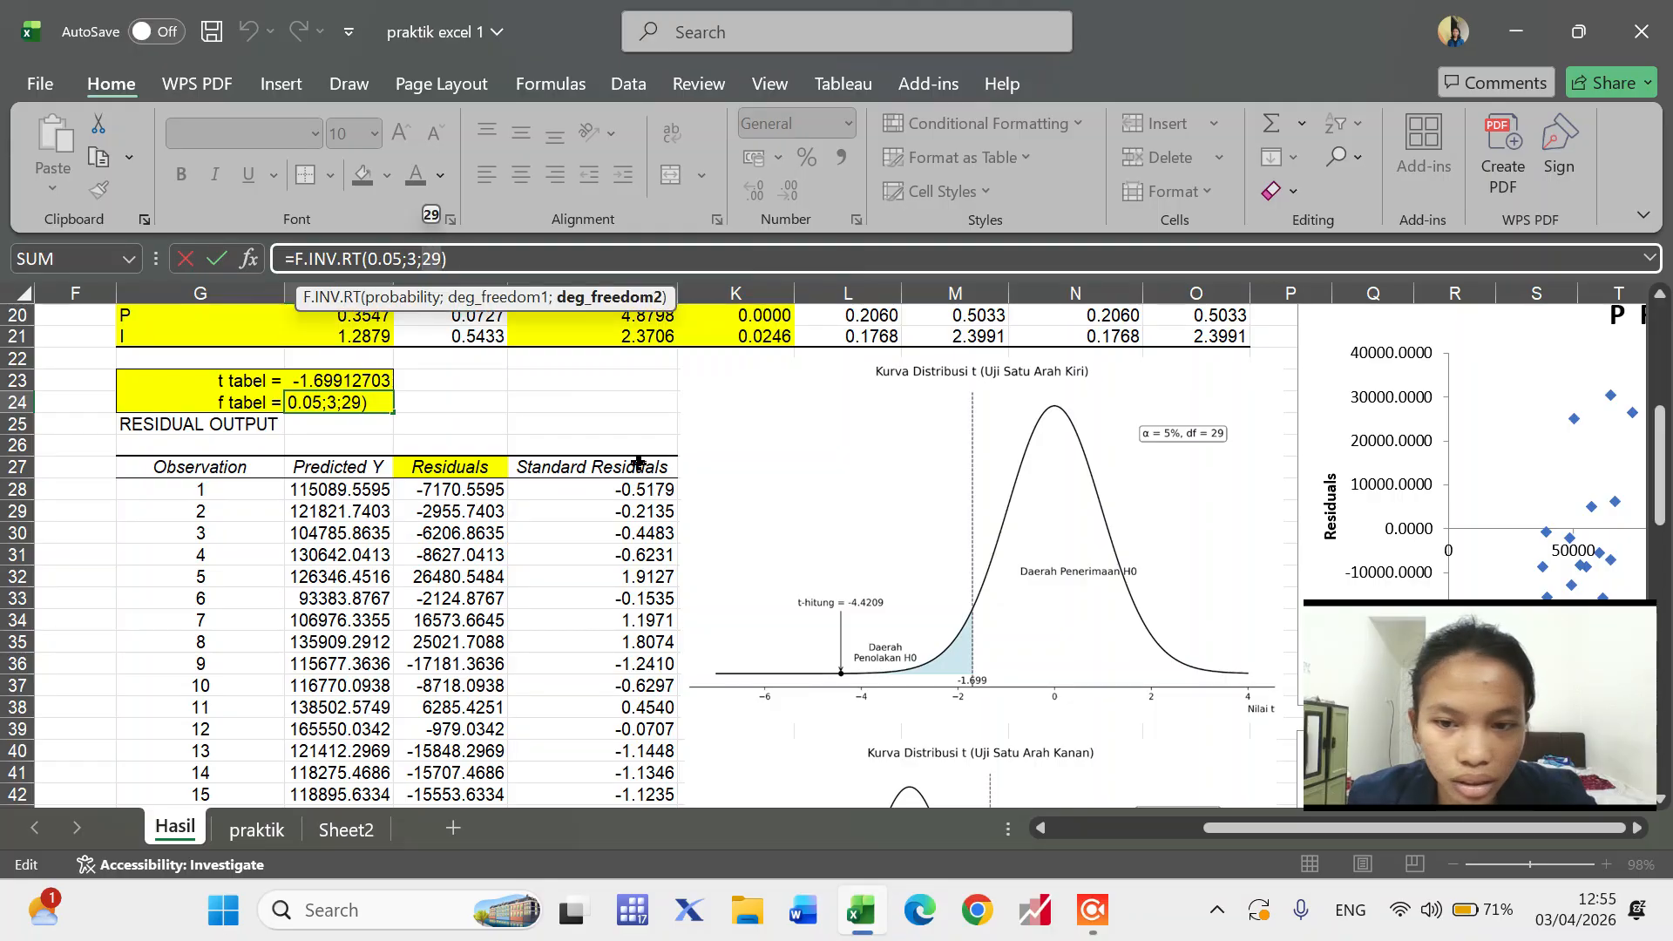
scroll(410, 608, left, 5)
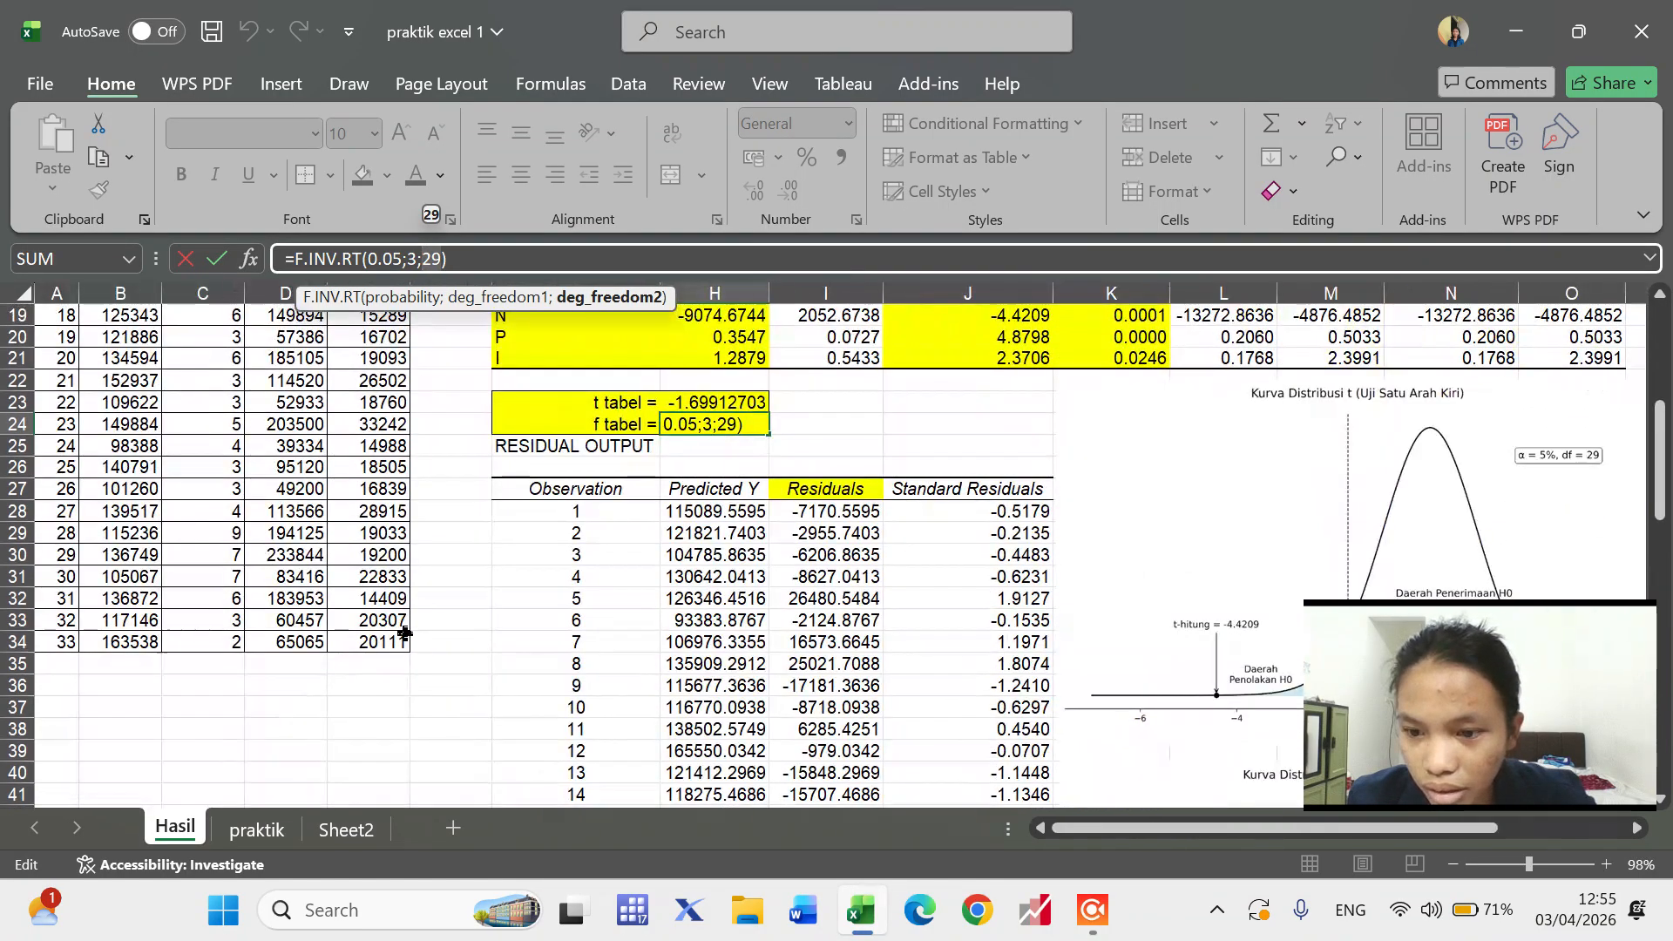
click(354, 833)
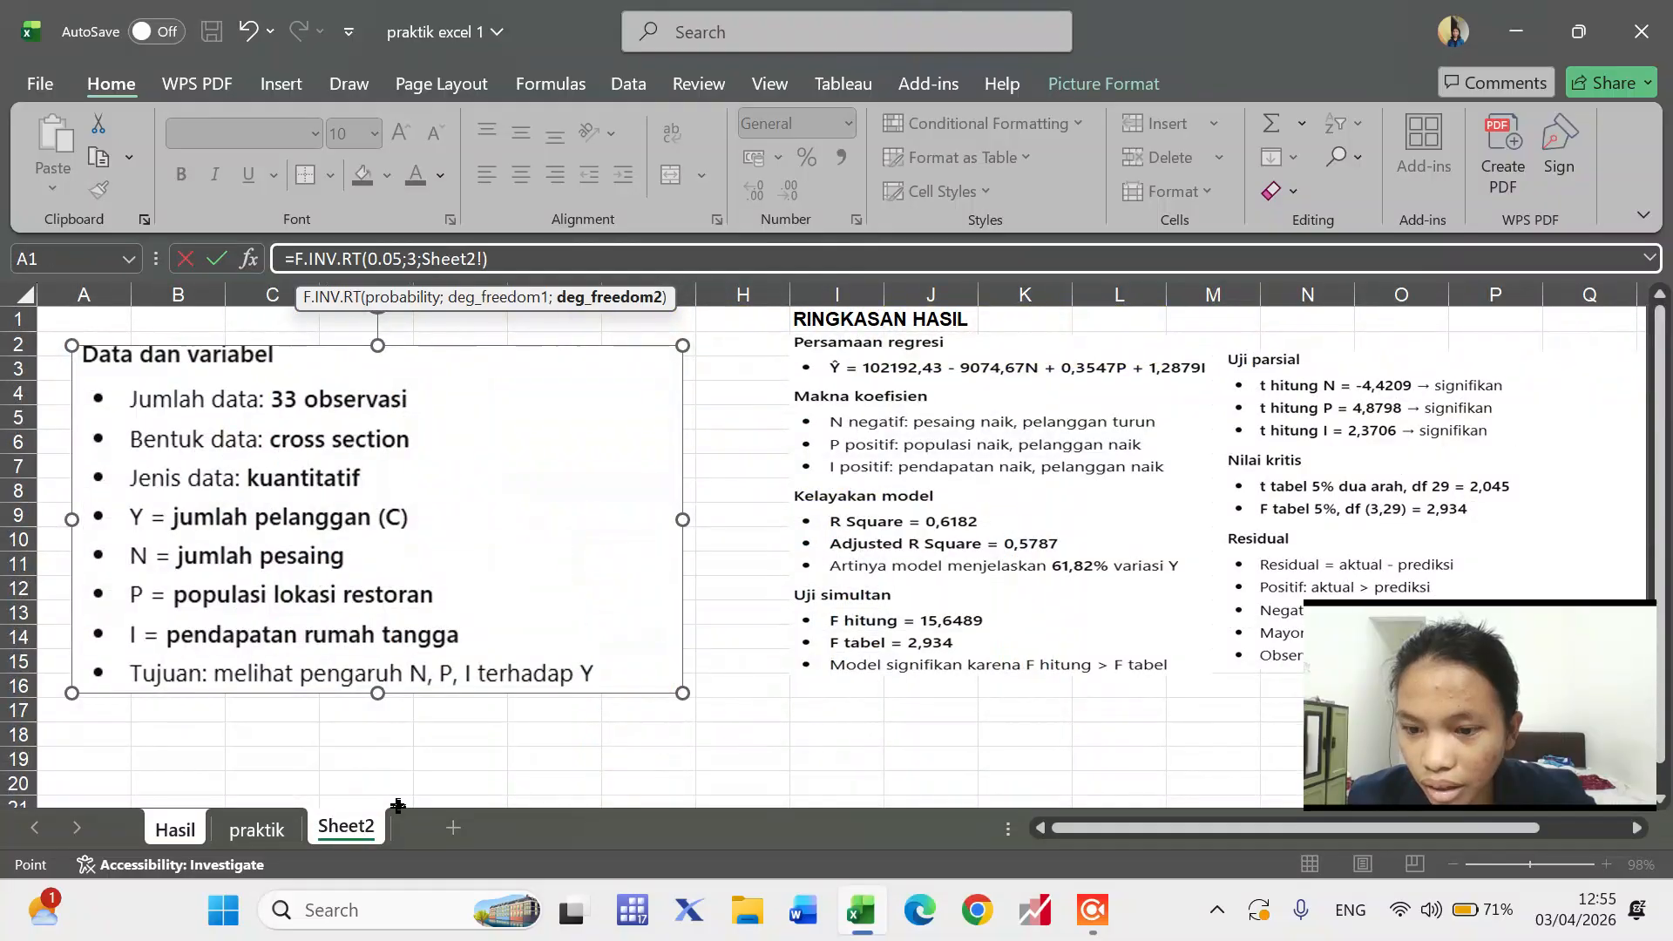
click(264, 829)
click(172, 833)
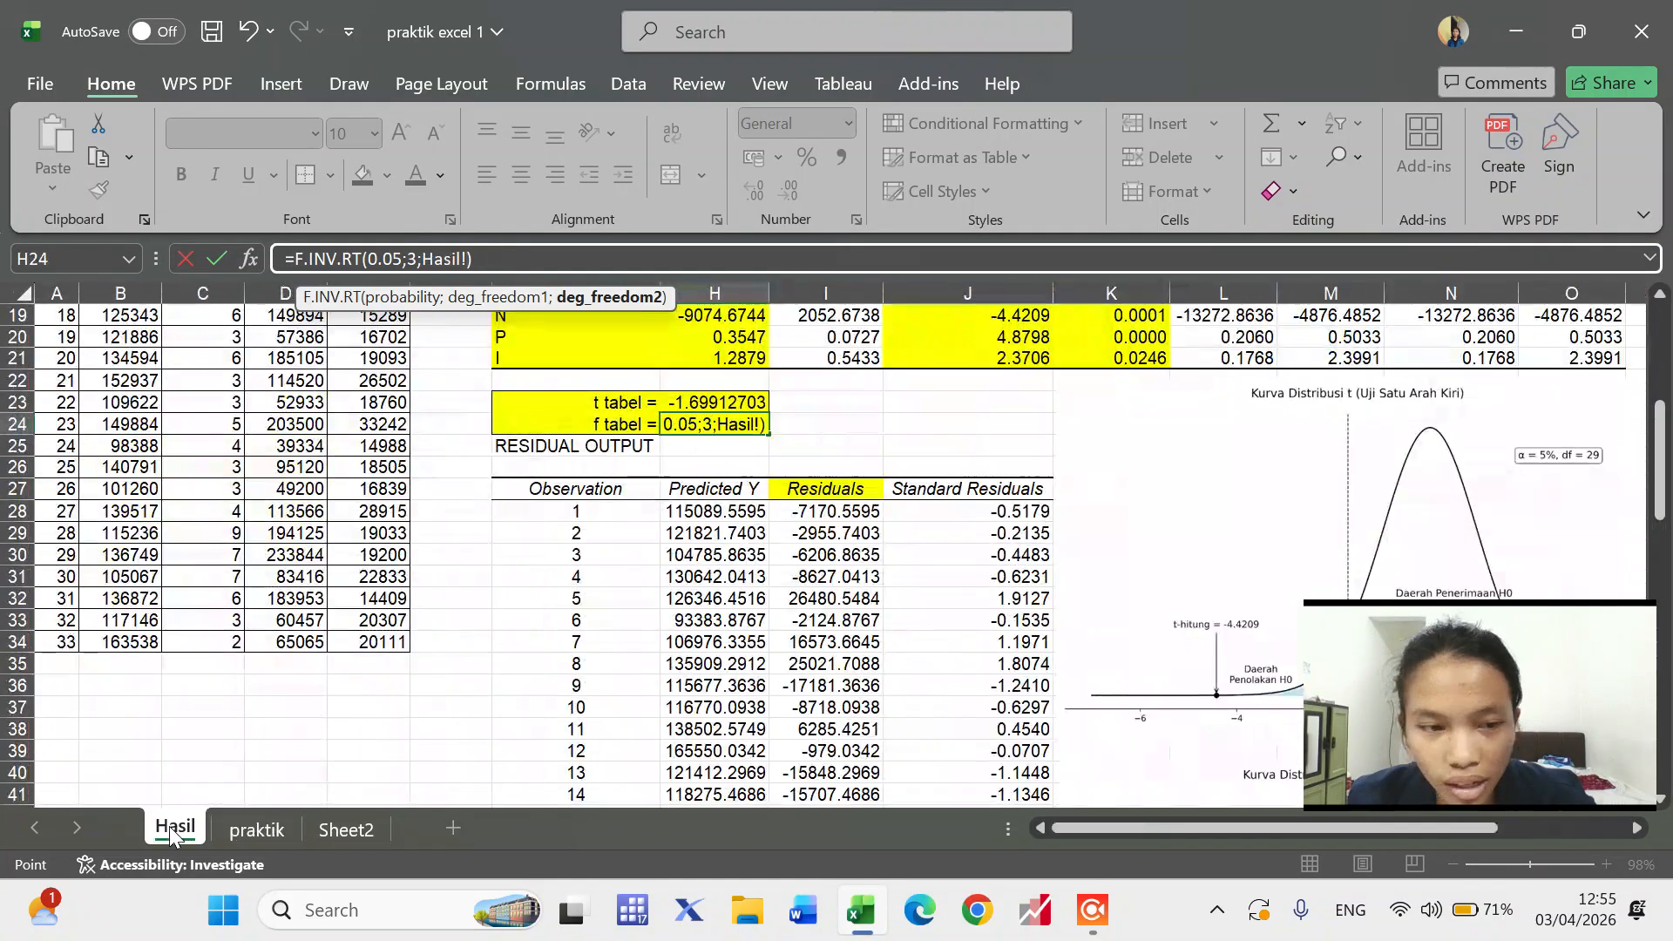
click(474, 258)
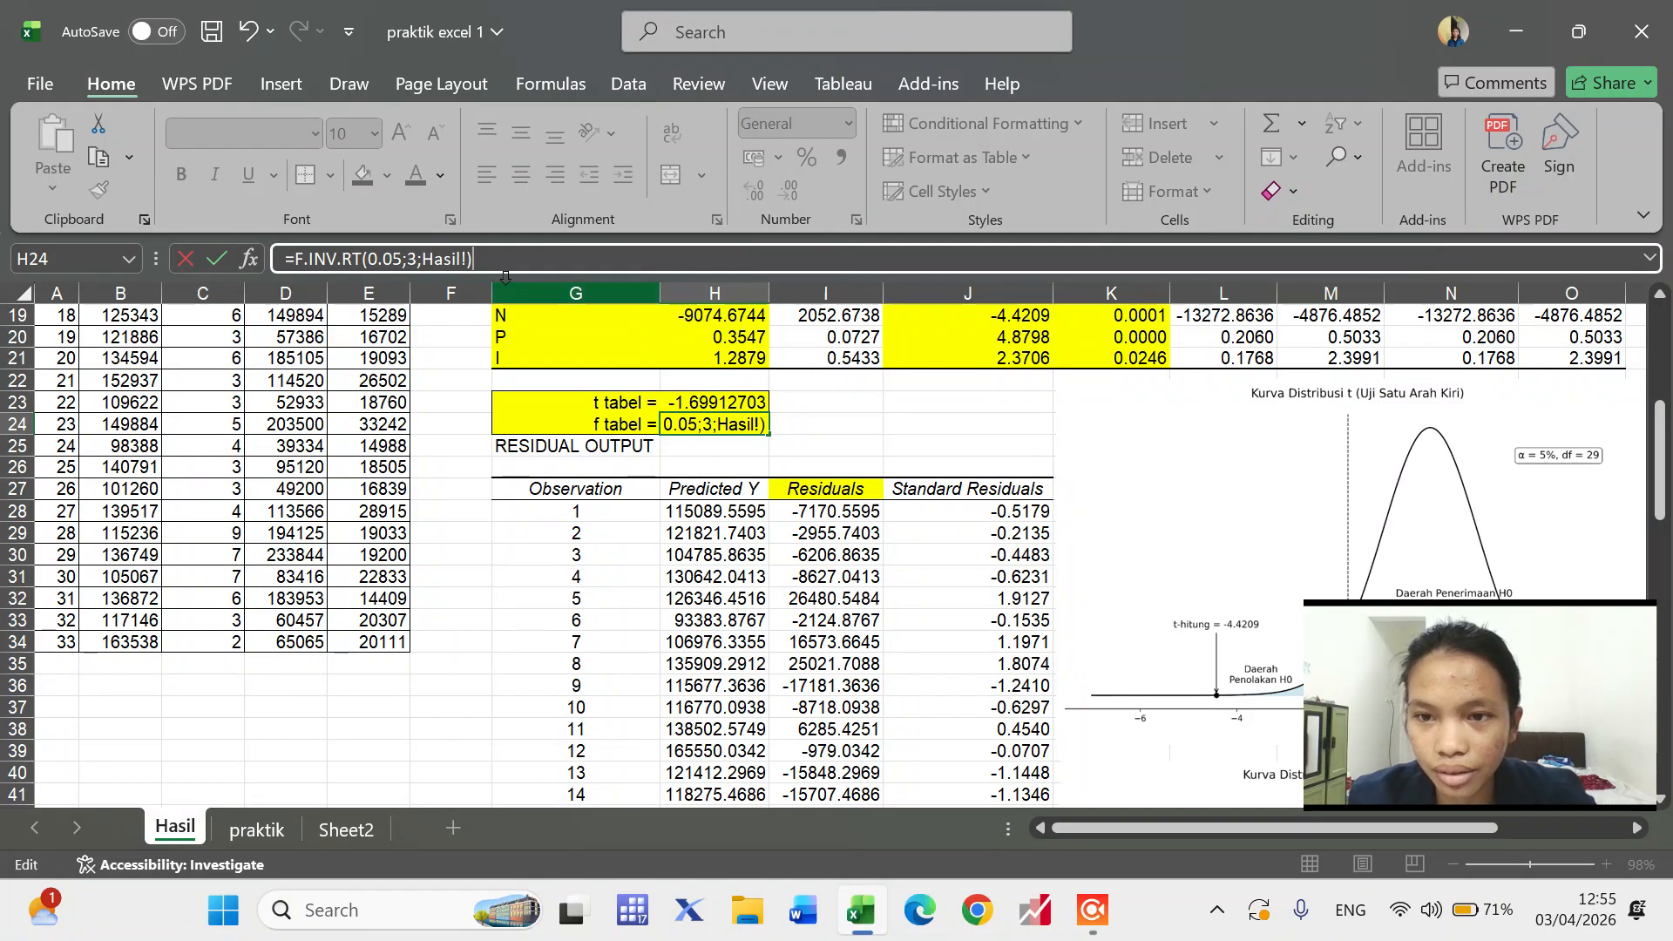
key(Return)
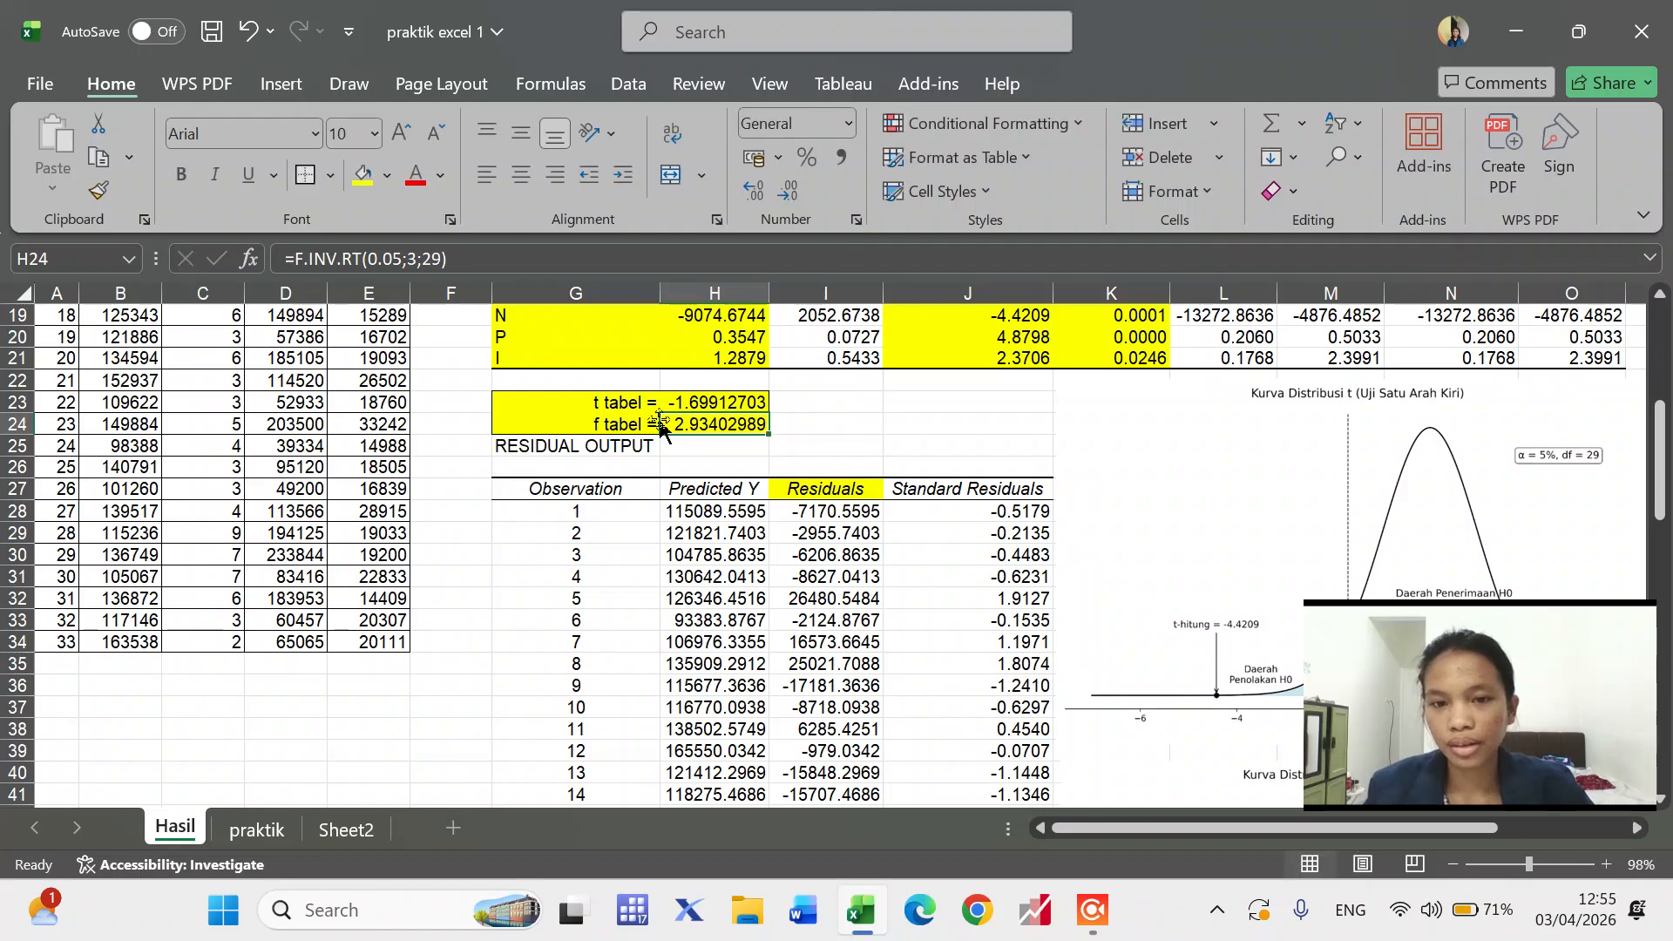
- Go through the Residuals column of the residual output and bold the residuals of observations 17 and 33
click(817, 439)
scroll(817, 438, right, 3)
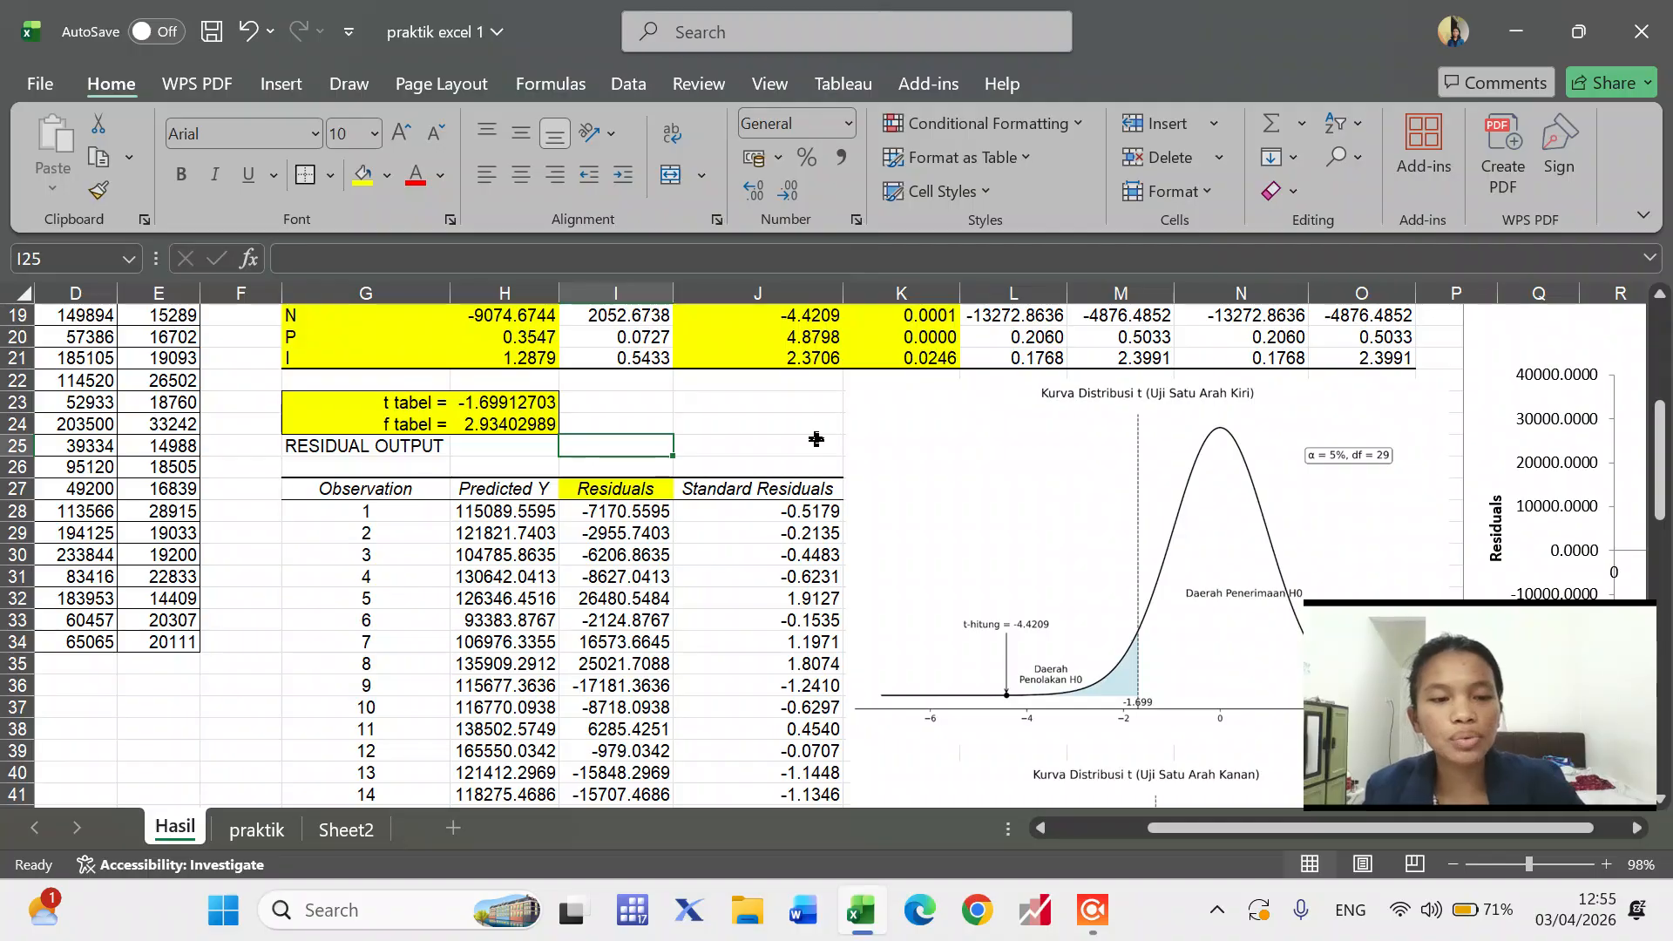
drag(649, 479, 638, 743)
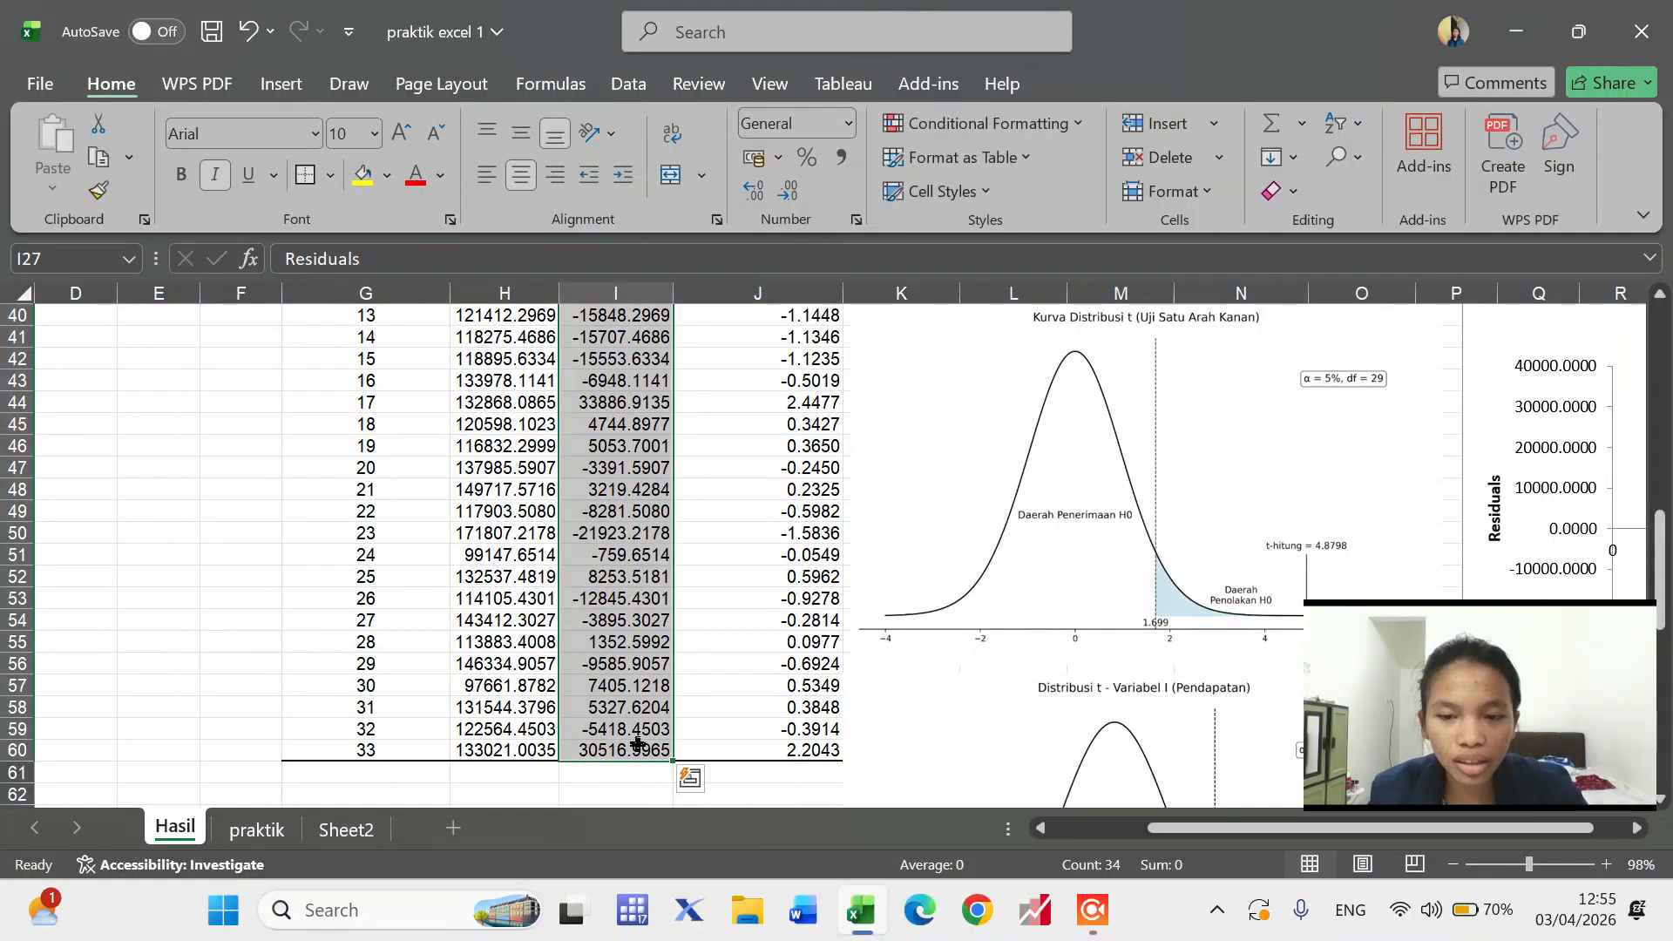
click(617, 750)
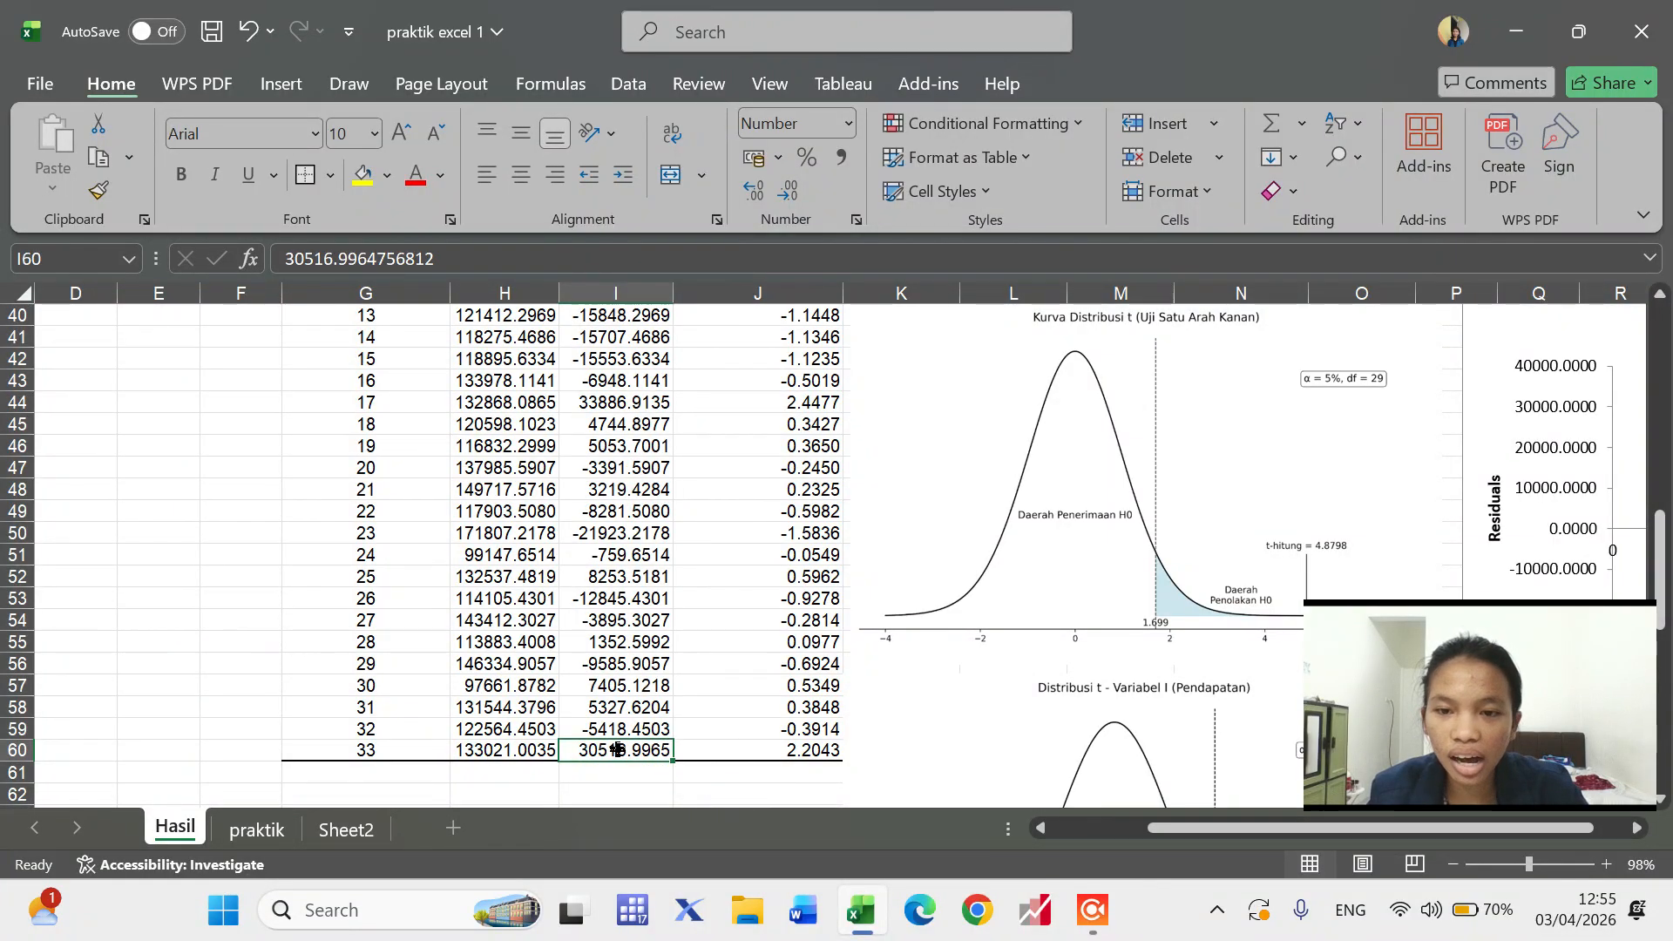
click(582, 420)
click(608, 395)
key(ctrl+b)
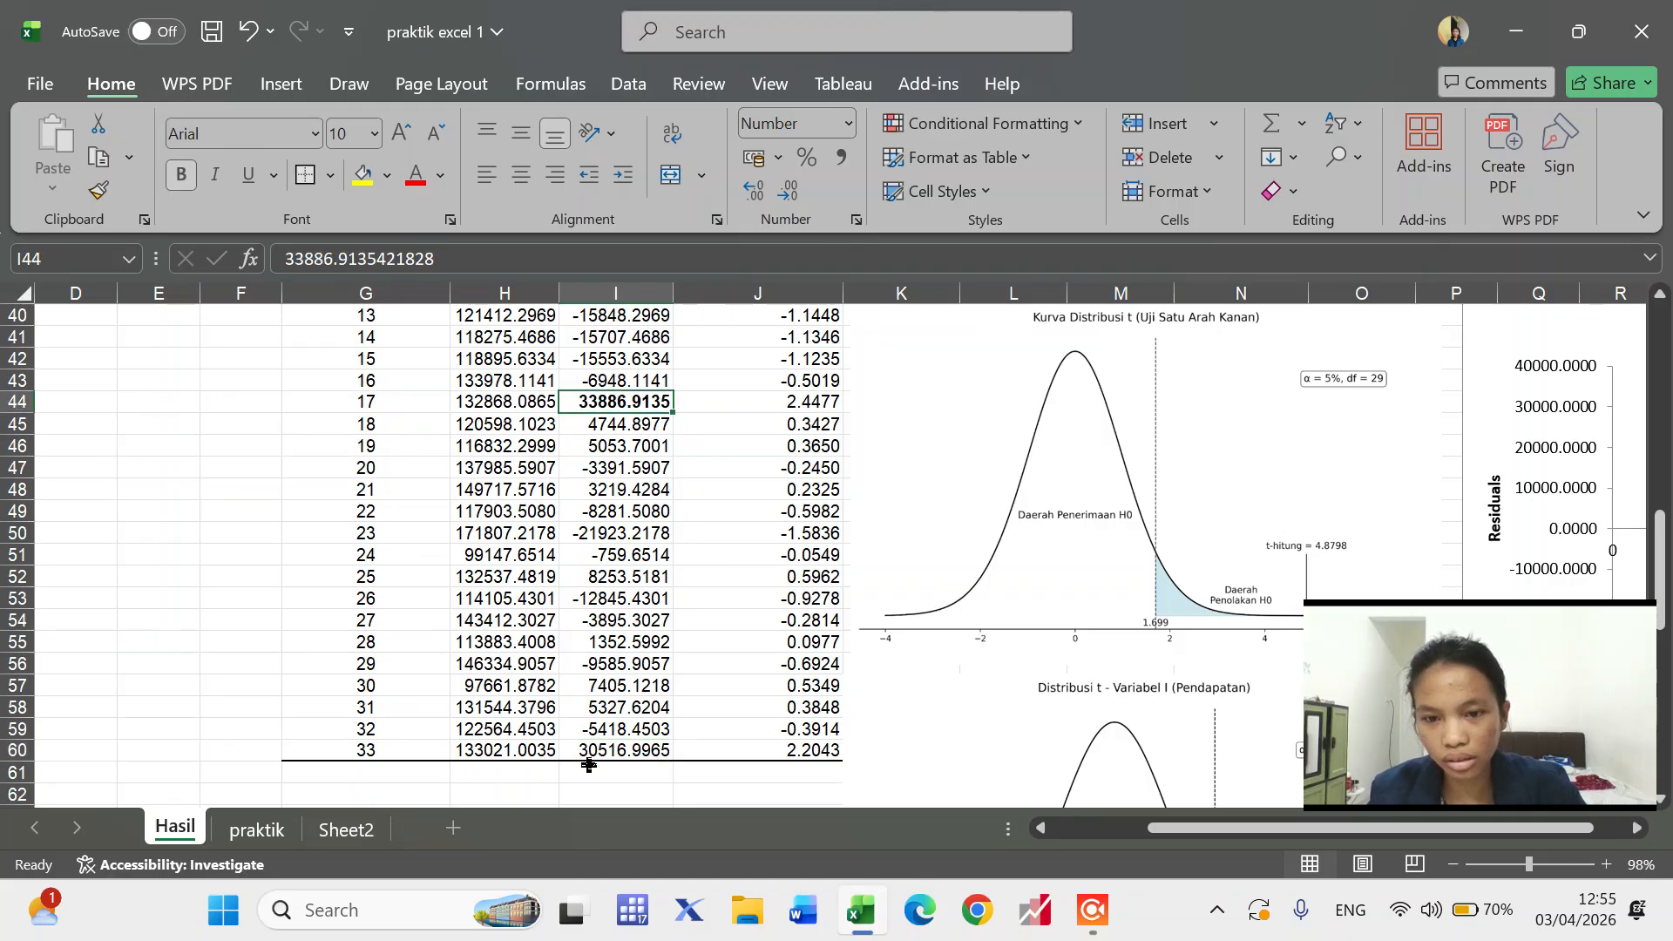
click(625, 750)
key(ctrl+b)
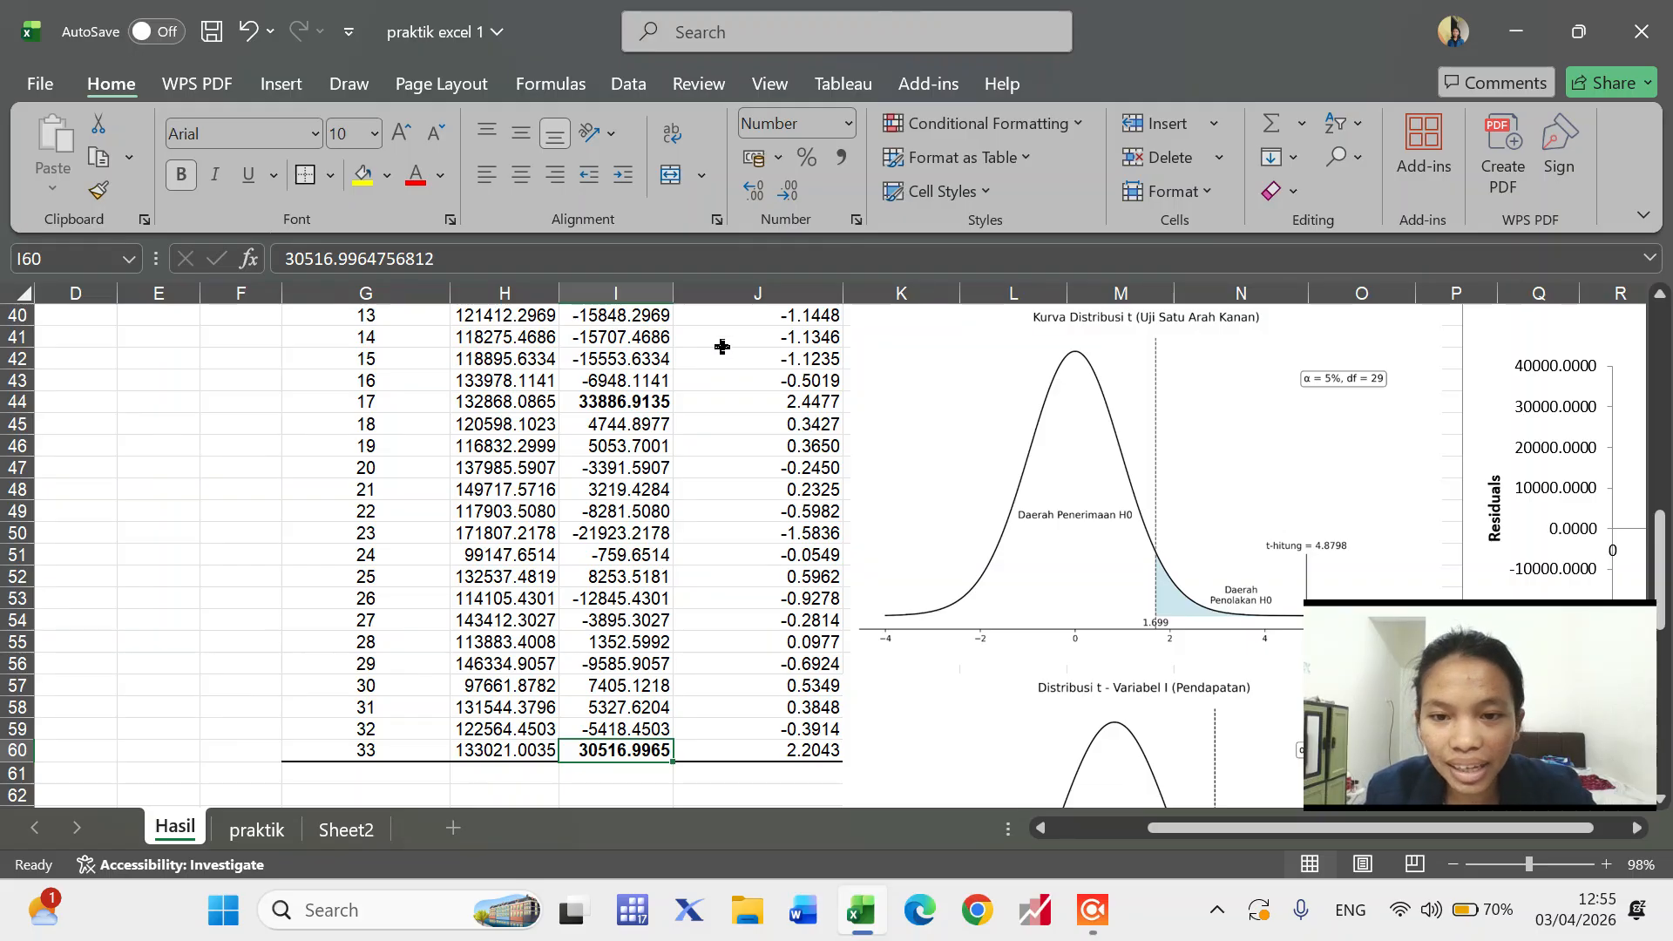
- Inspect observation 17's predicted Y and the standard residuals of observations 17, 33 and 20, along with observation 20's residual
click(496, 399)
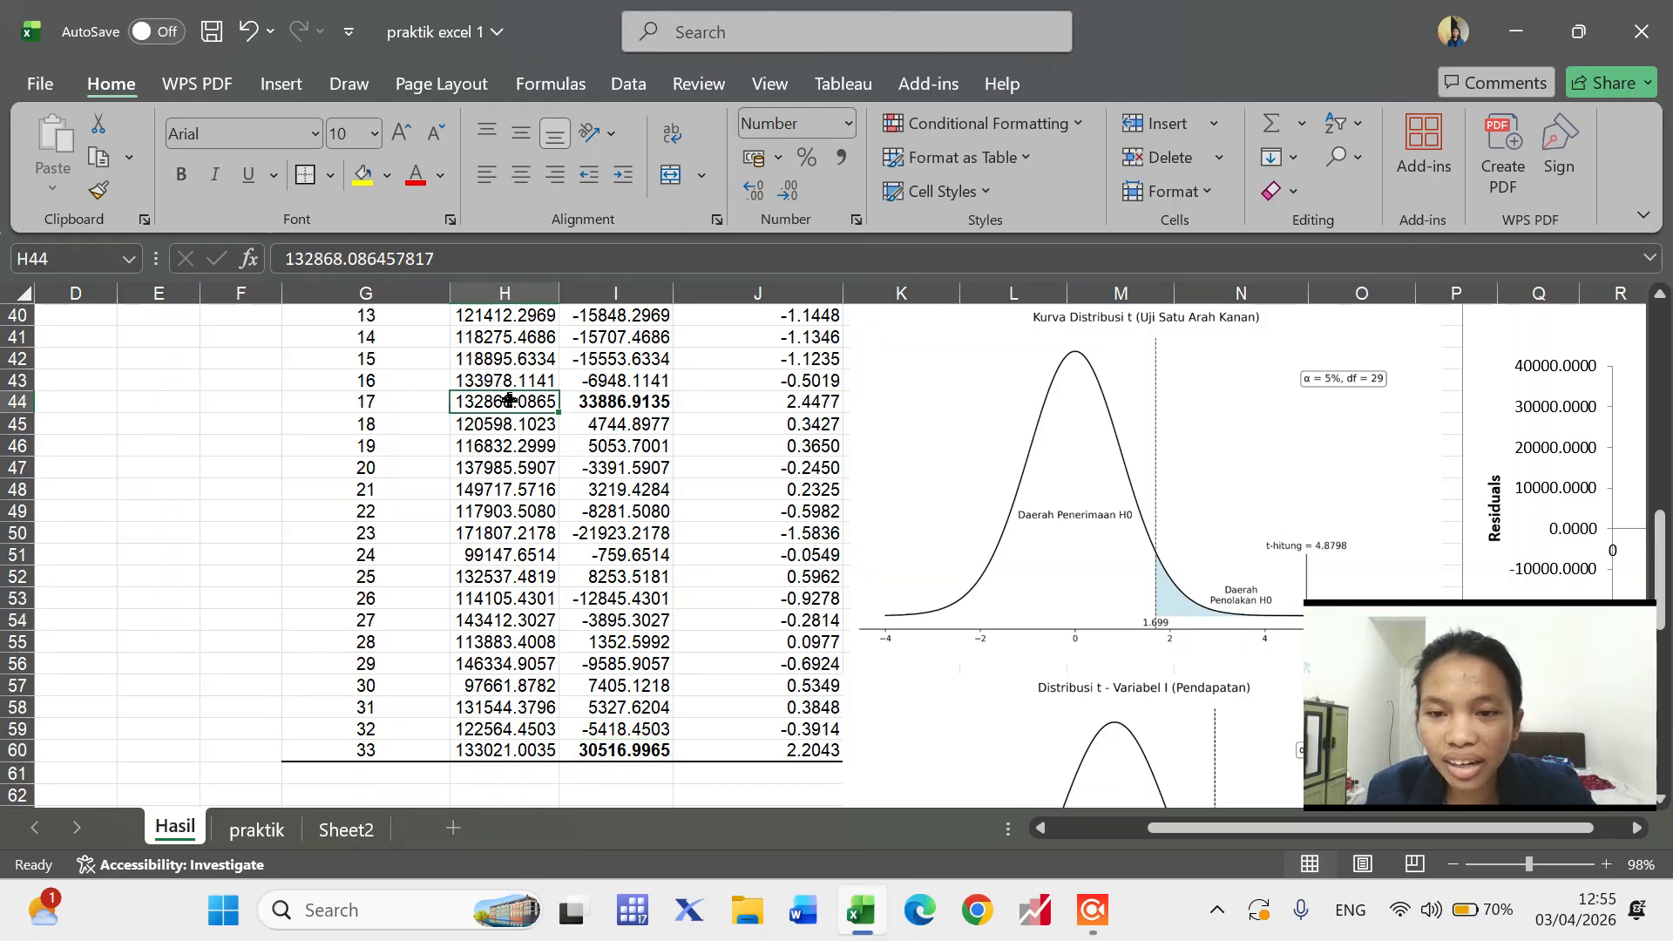
click(796, 403)
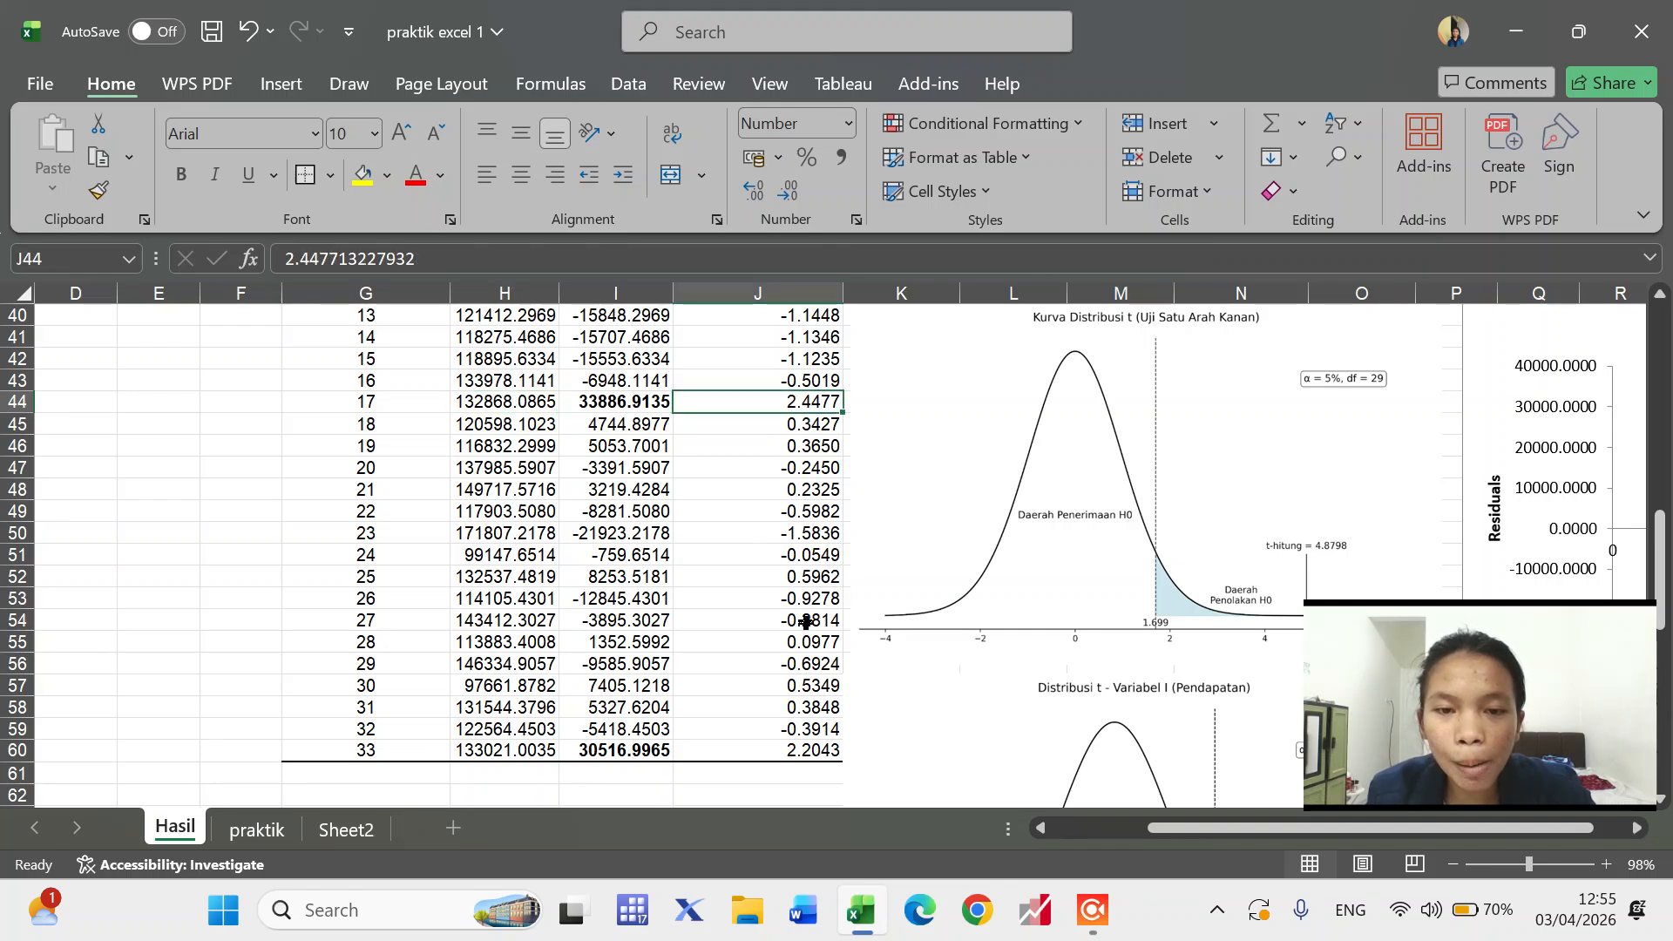
click(784, 750)
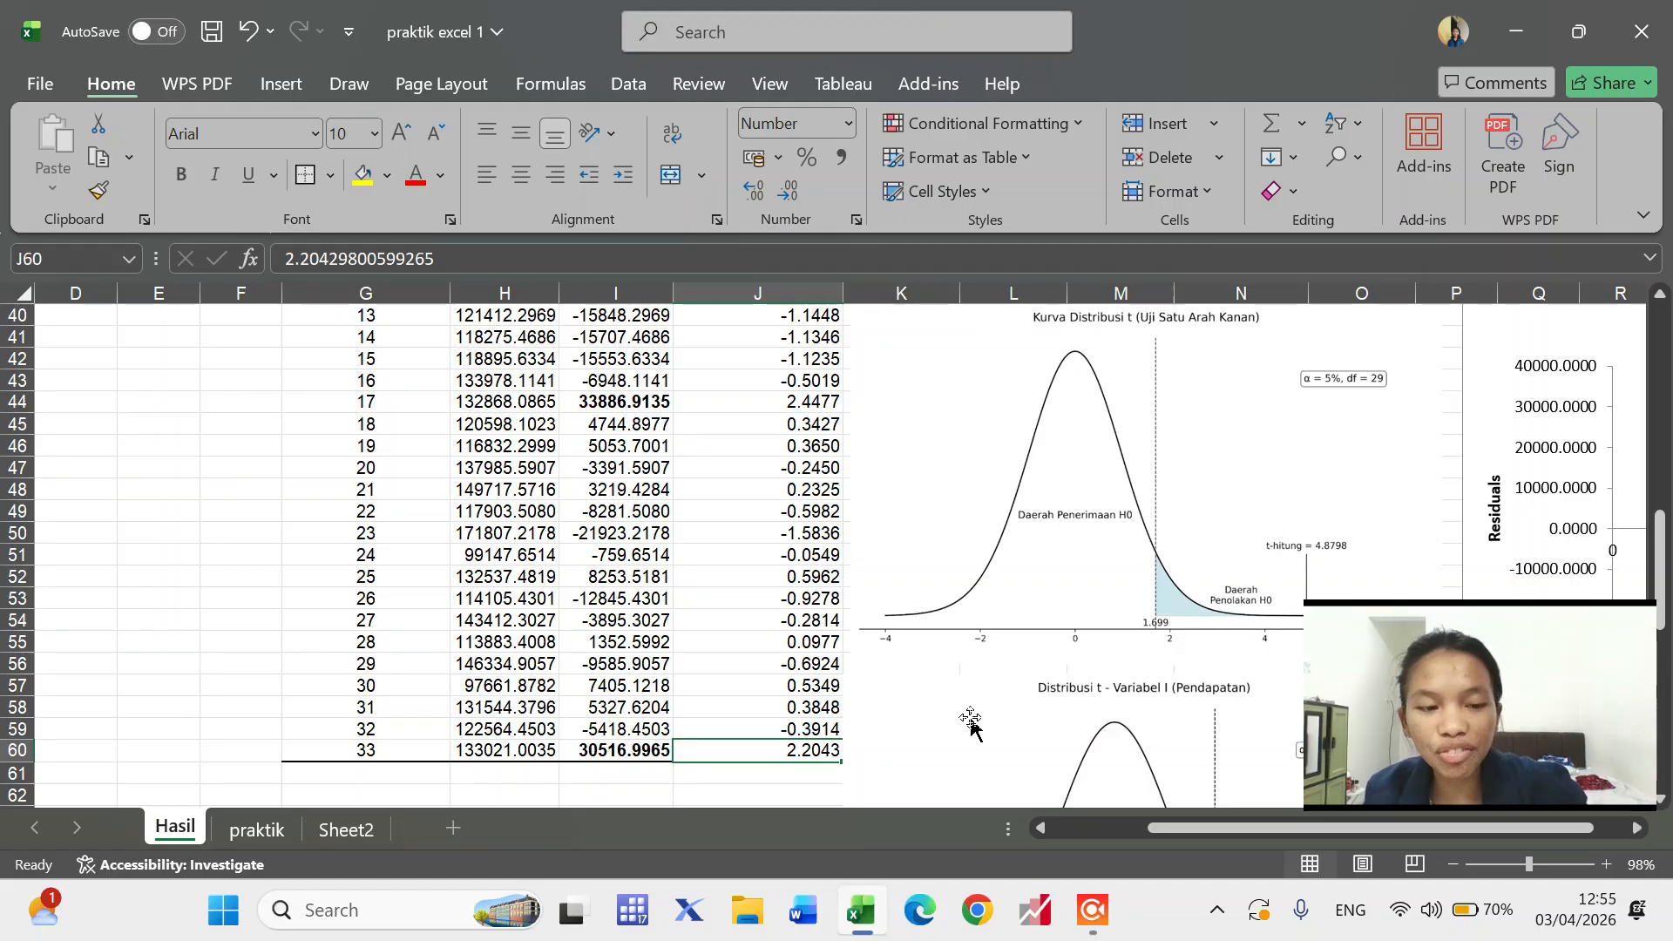
click(606, 463)
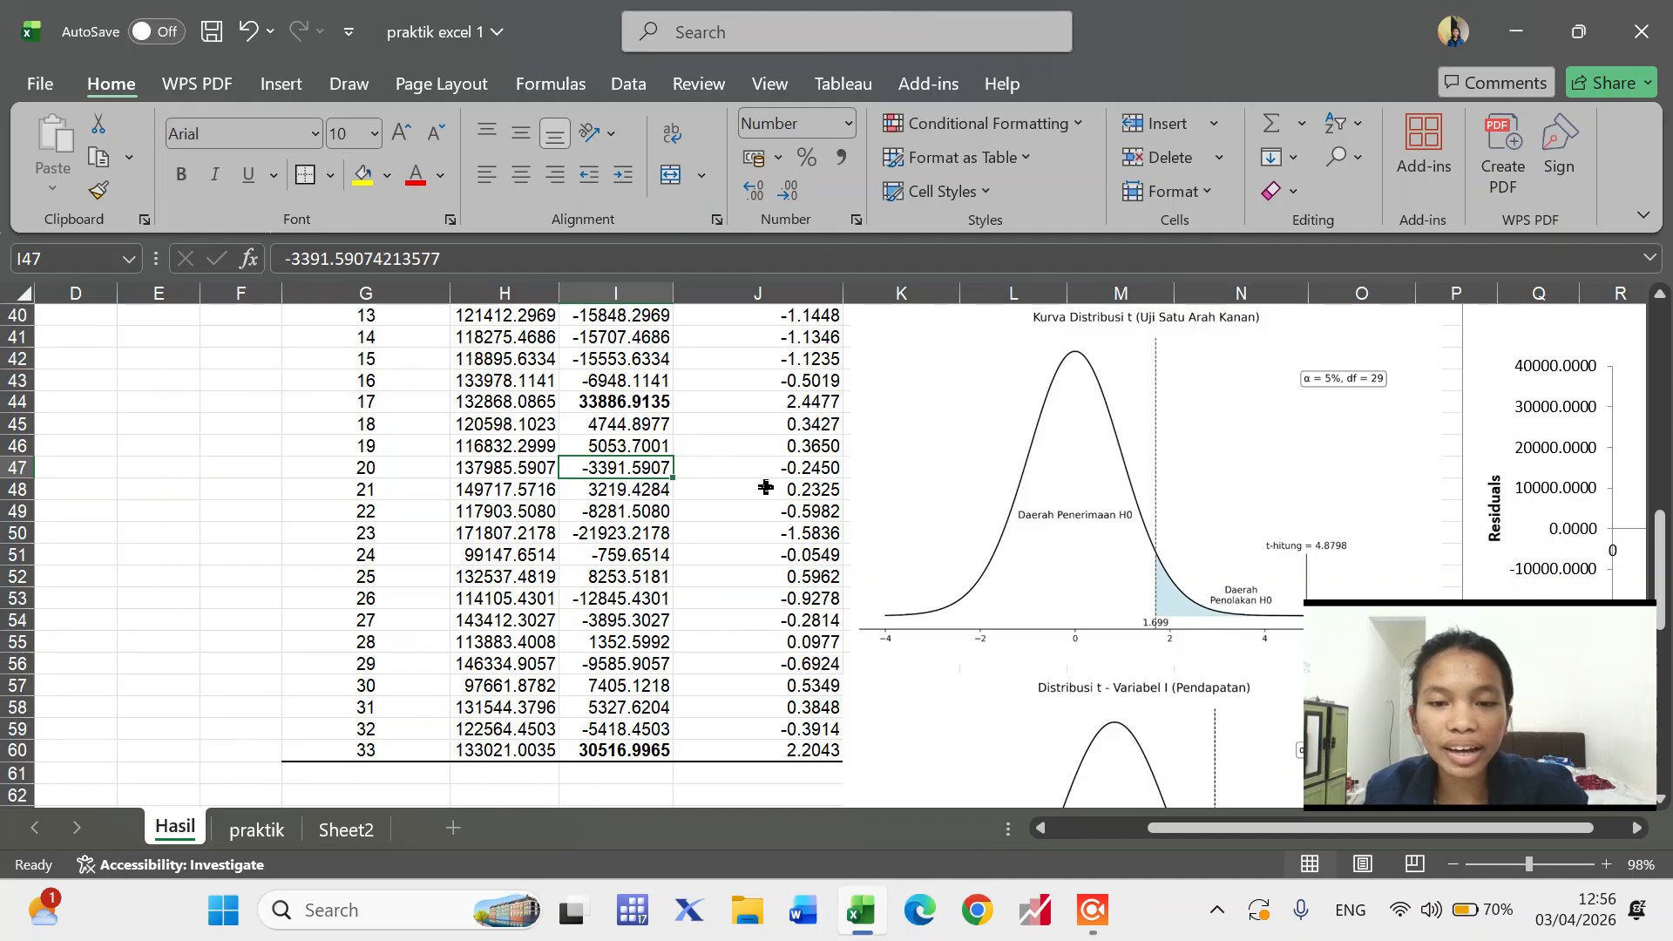
click(795, 471)
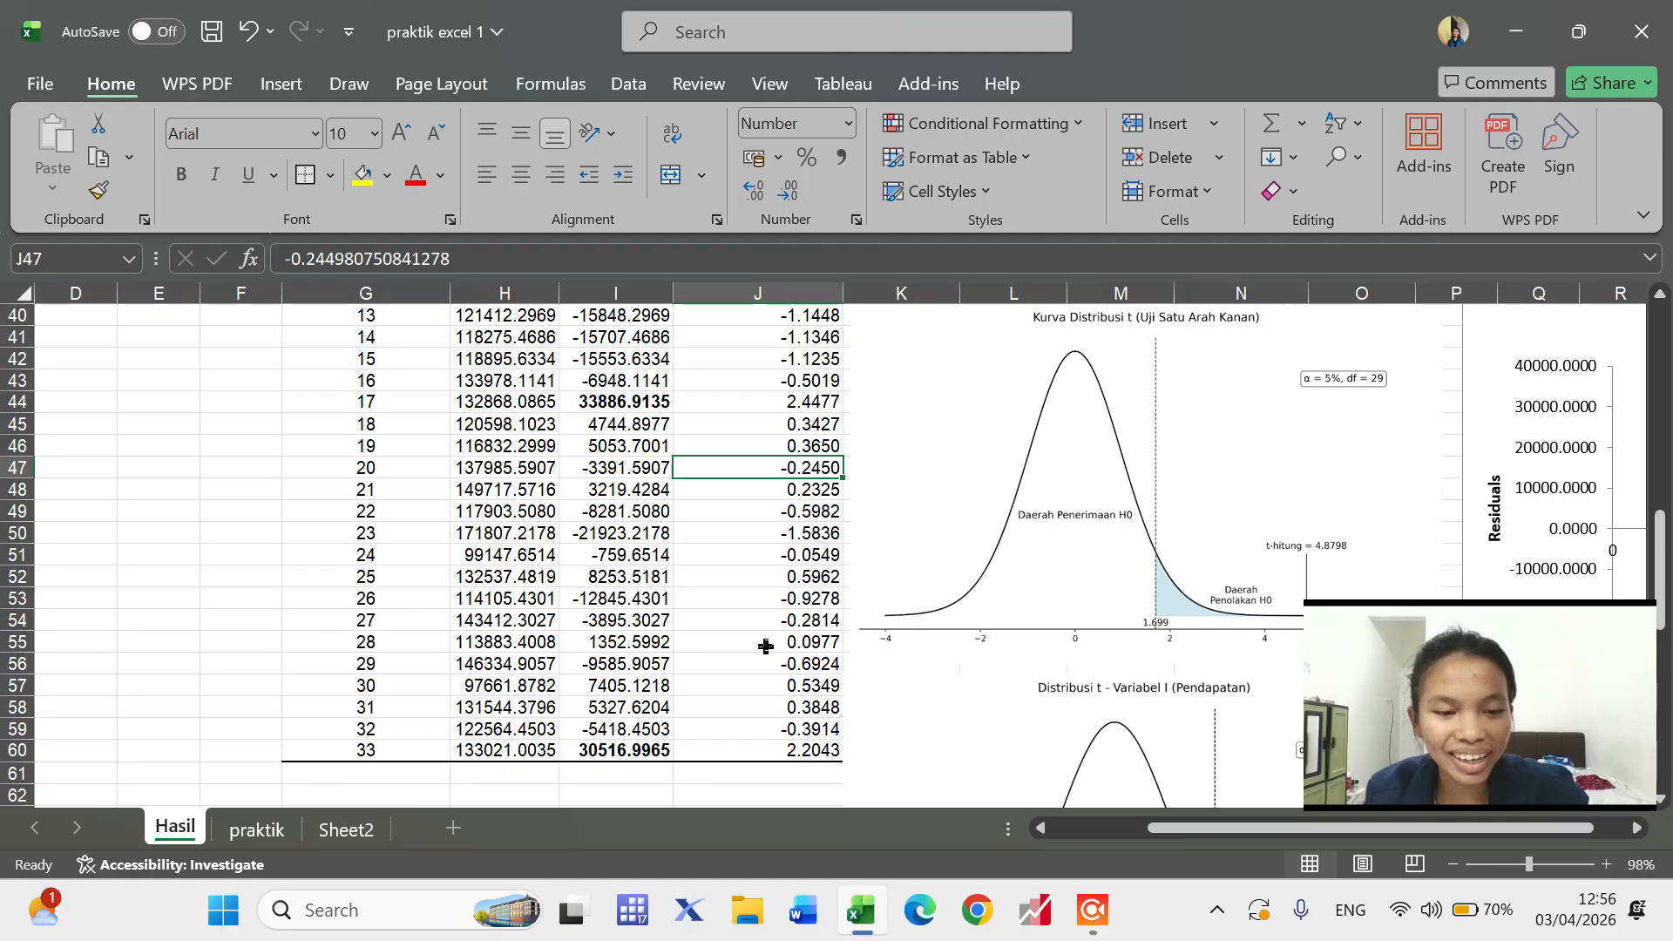
- Review the Standard Residuals column from its header through the first several observations
scroll(766, 646, up, 6)
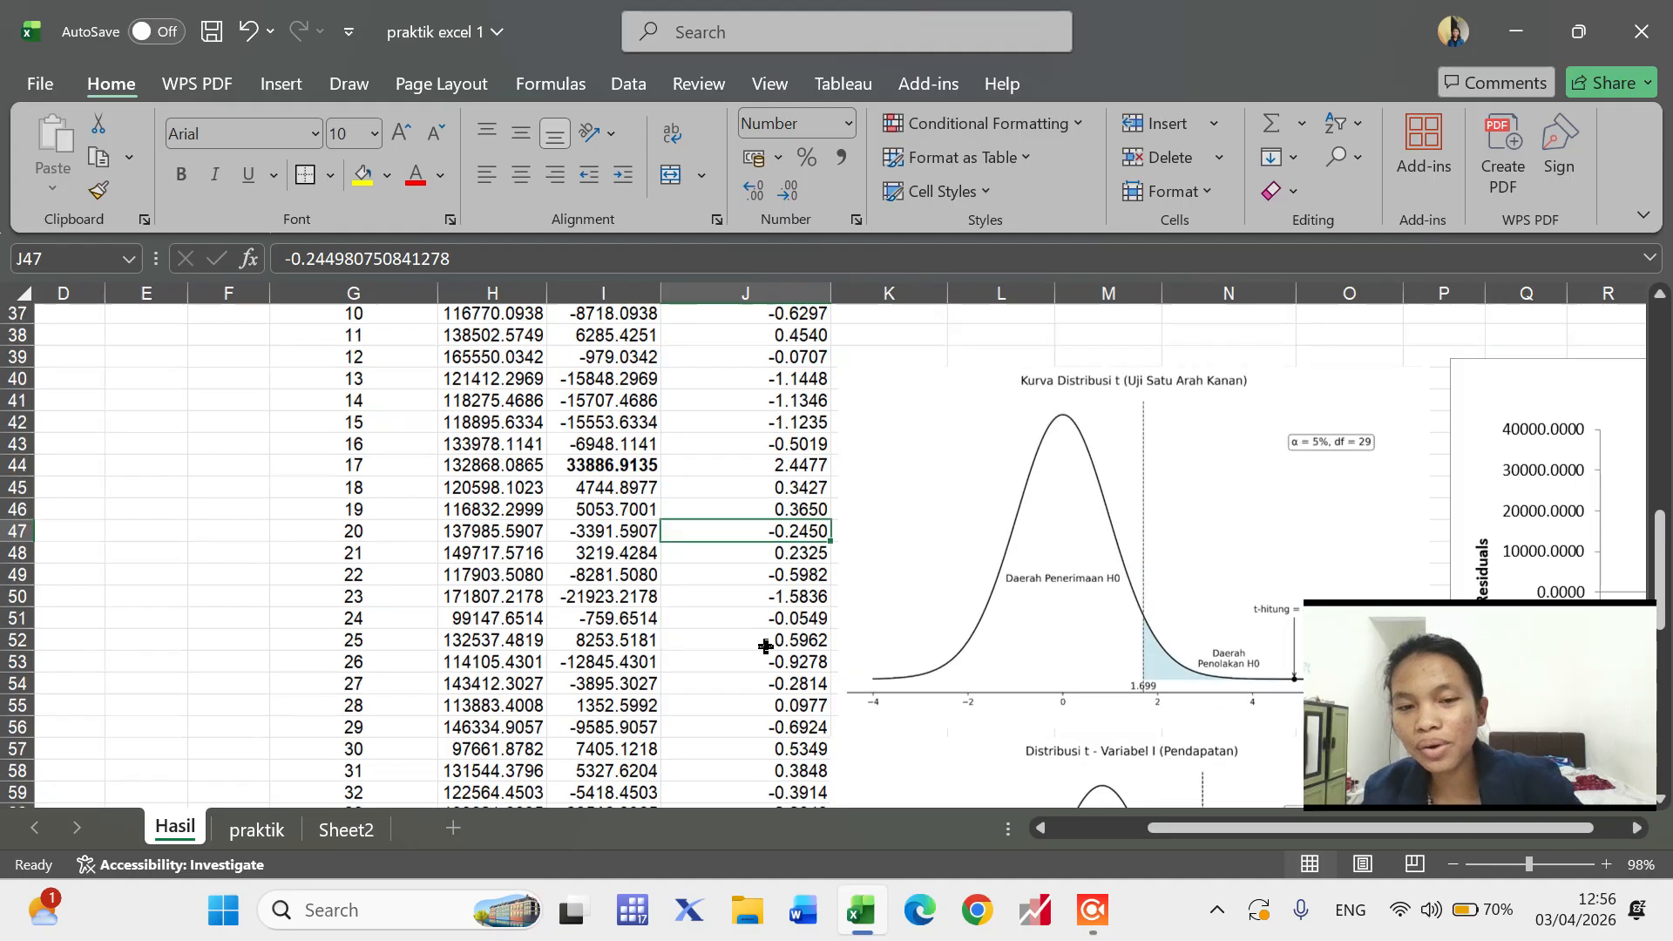
scroll(766, 645, down, 1)
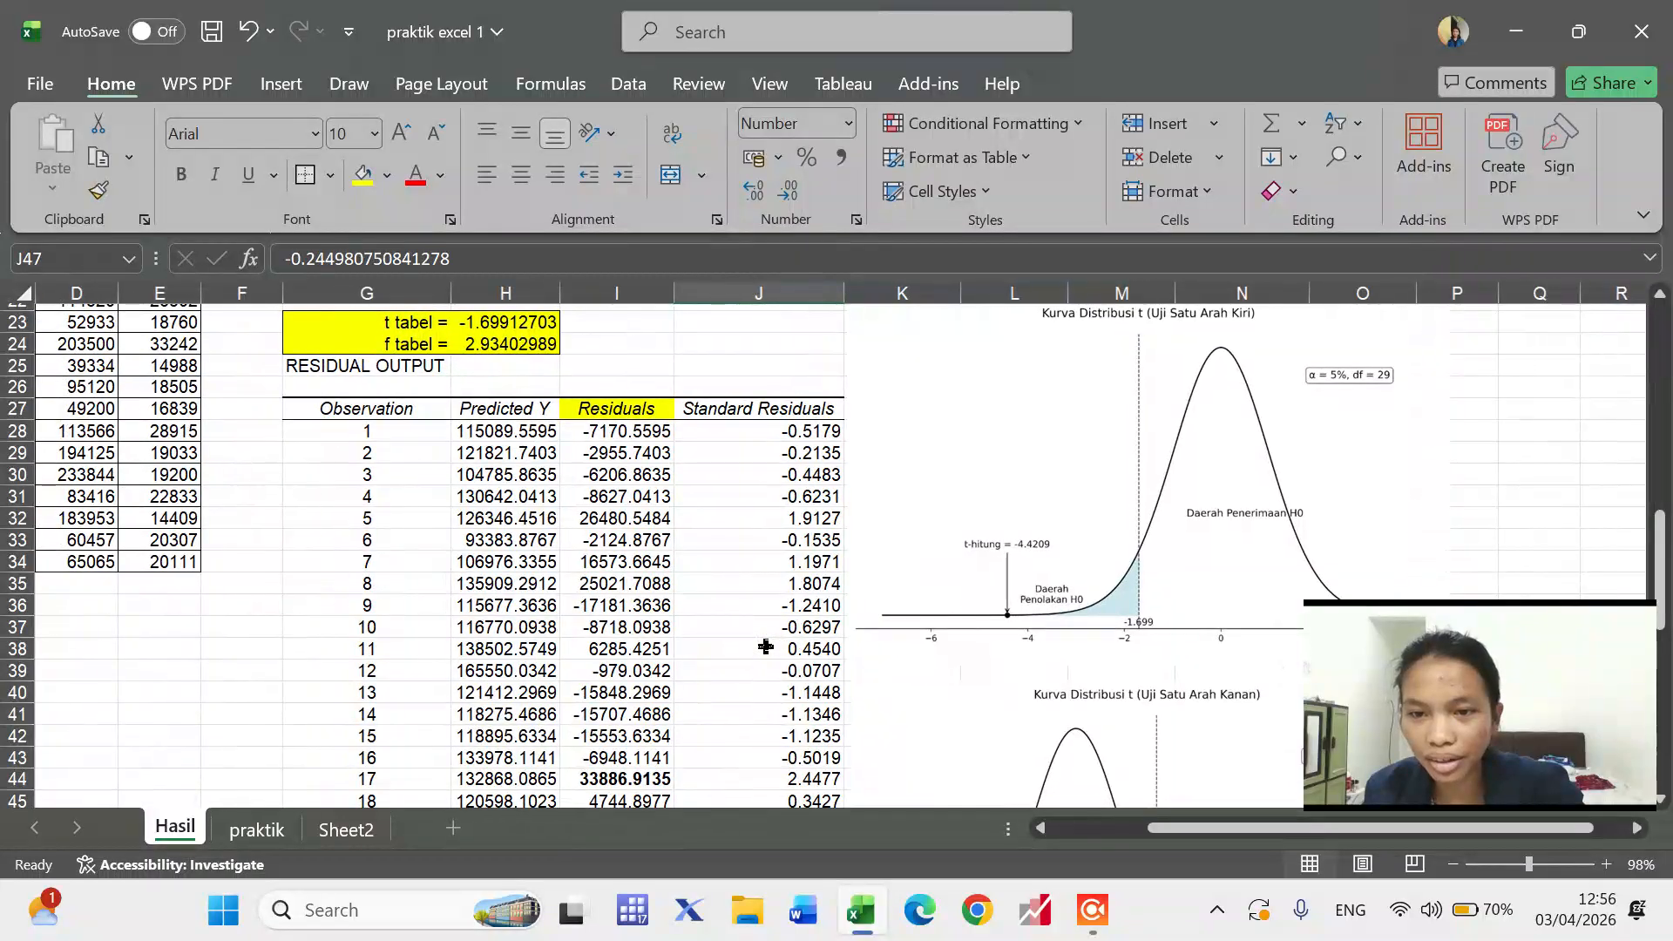
drag(704, 403, 778, 545)
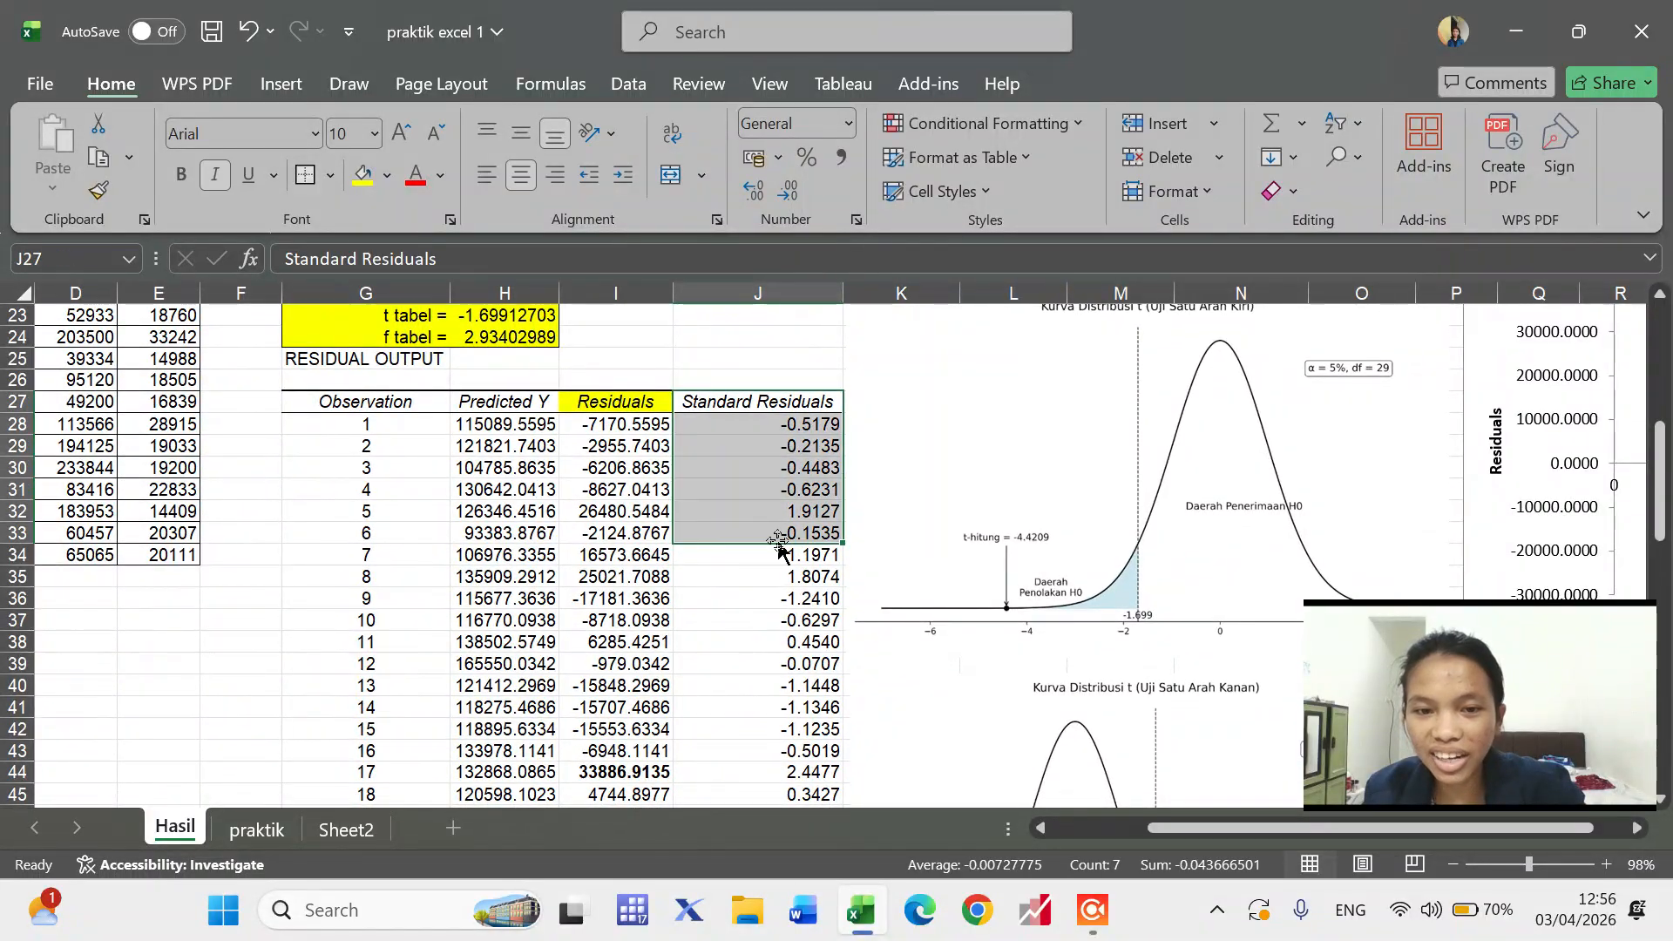
click(750, 427)
click(775, 469)
drag(718, 424, 776, 576)
click(759, 444)
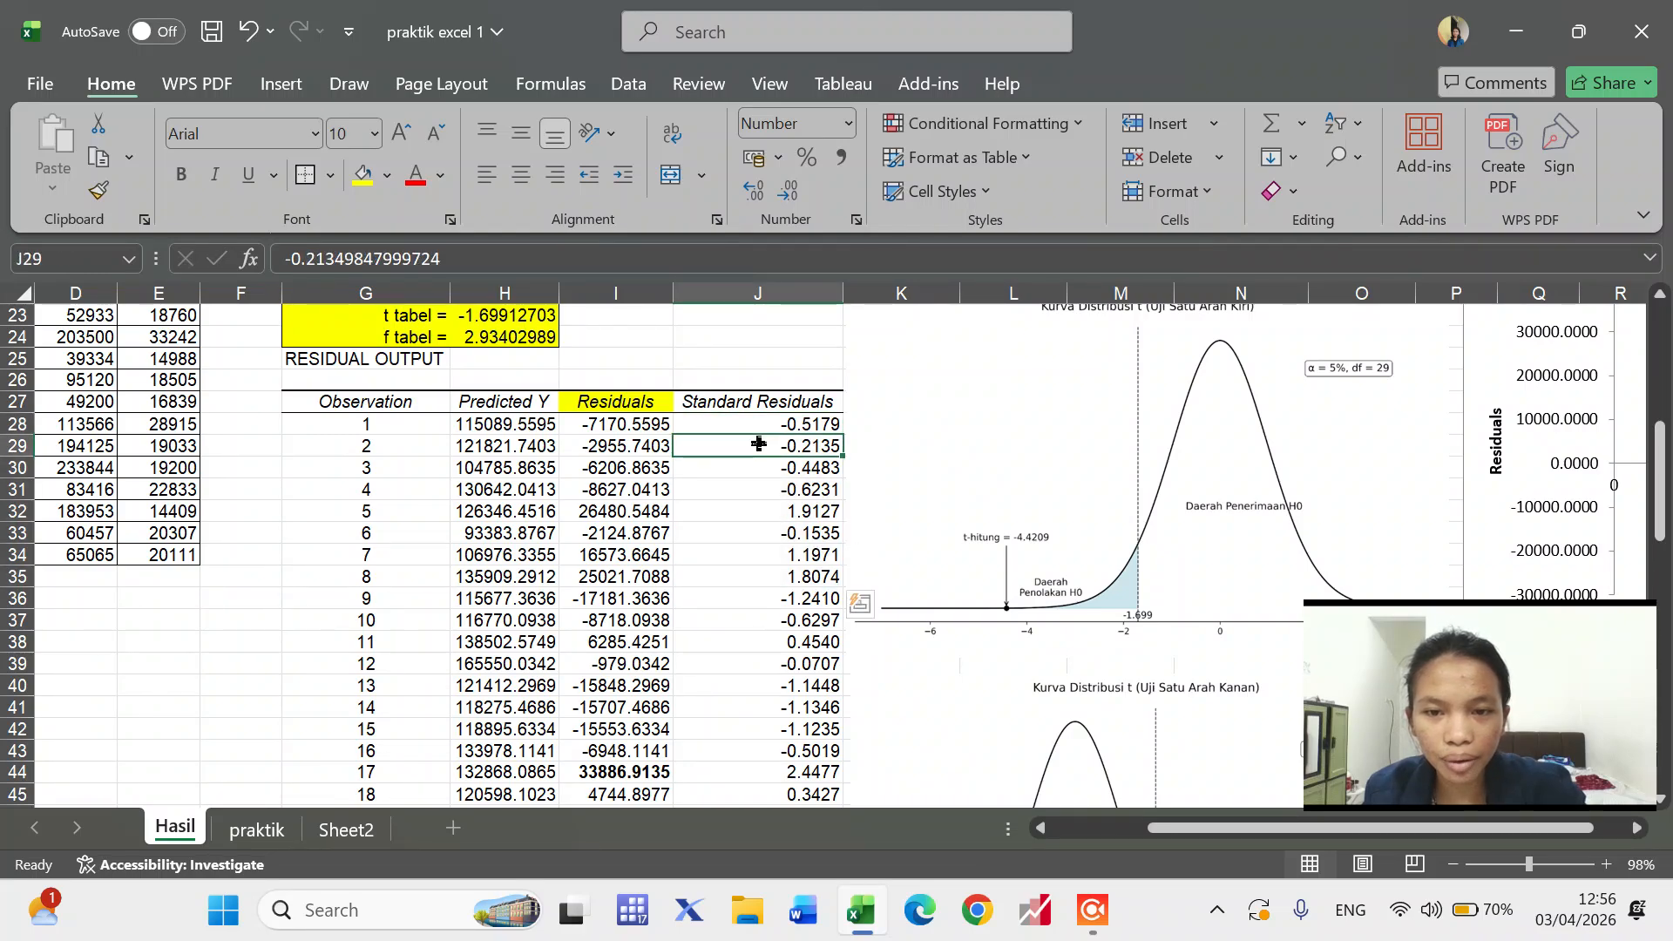
scroll(685, 595, down, 3)
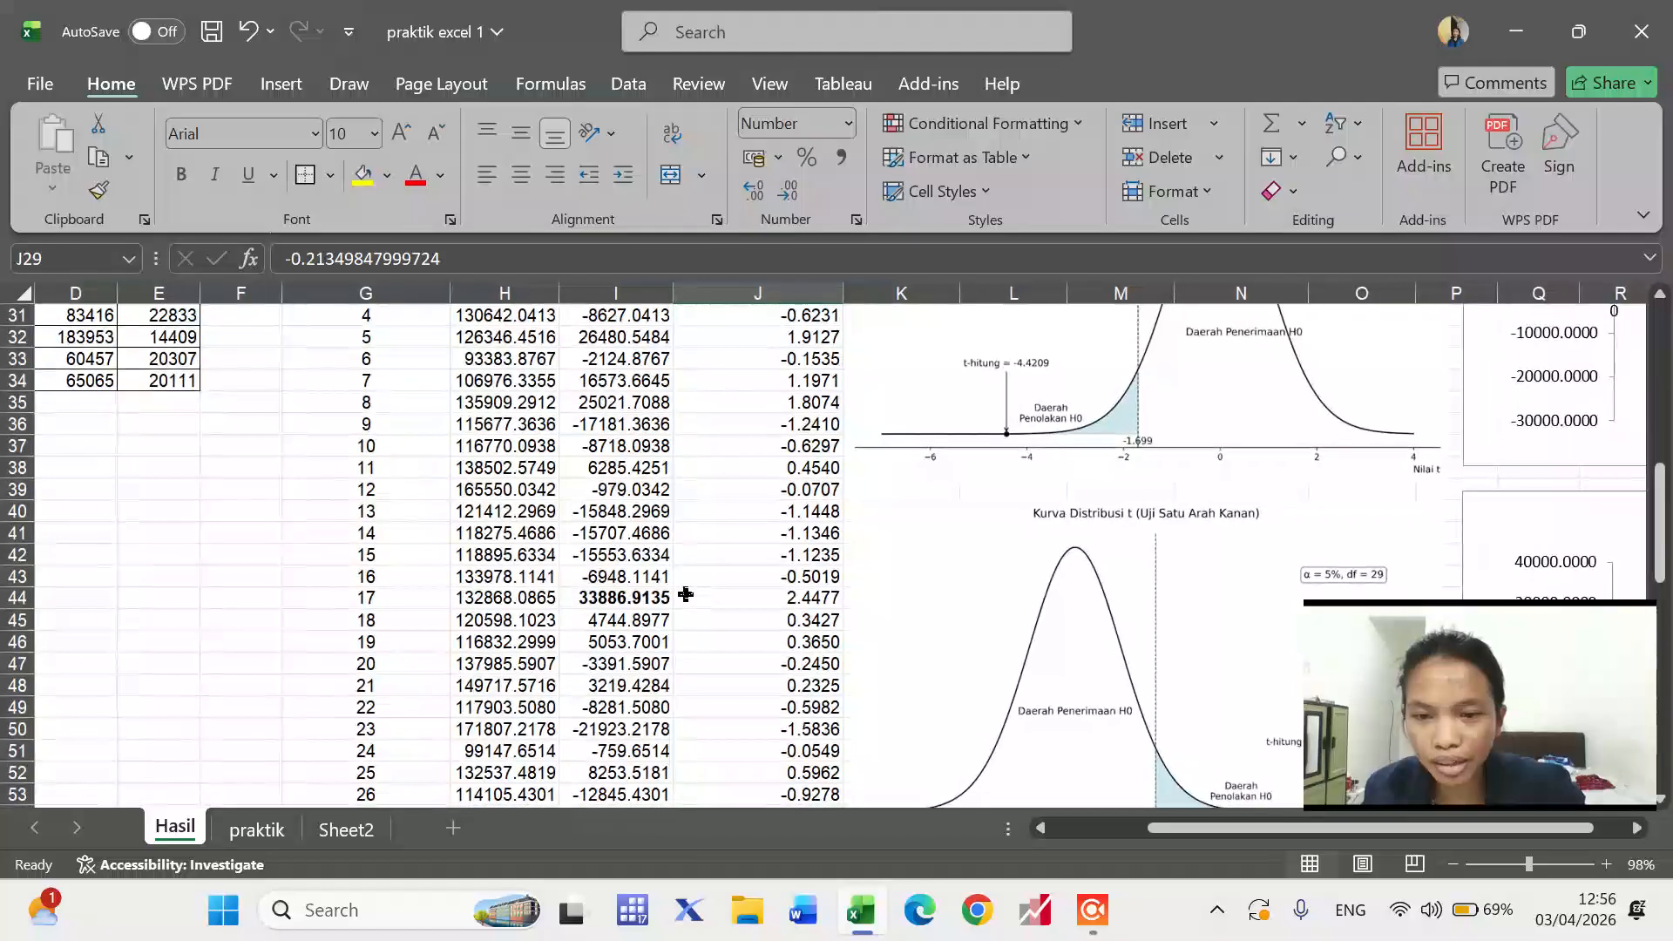
- Compare observation 17's predicted Y in H44 with the actual Y values in column B of the data table
click(502, 597)
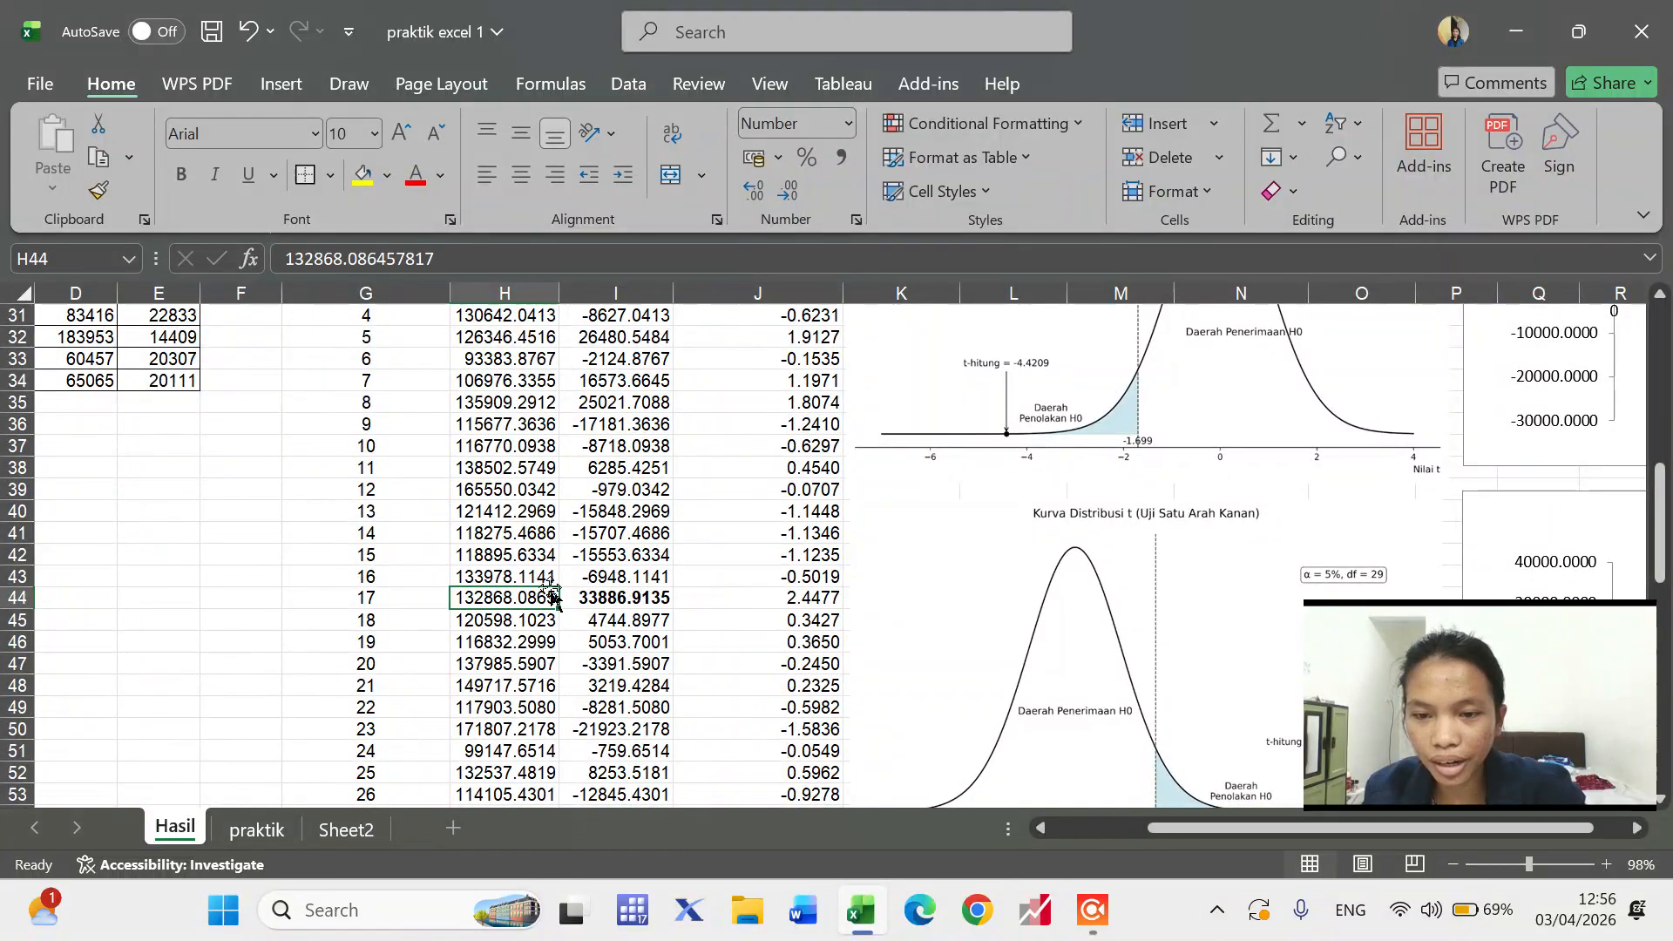
scroll(516, 595, up, 2)
scroll(516, 595, left, 1)
scroll(516, 596, up, 1)
scroll(516, 595, left, 1)
scroll(103, 403, up, 2)
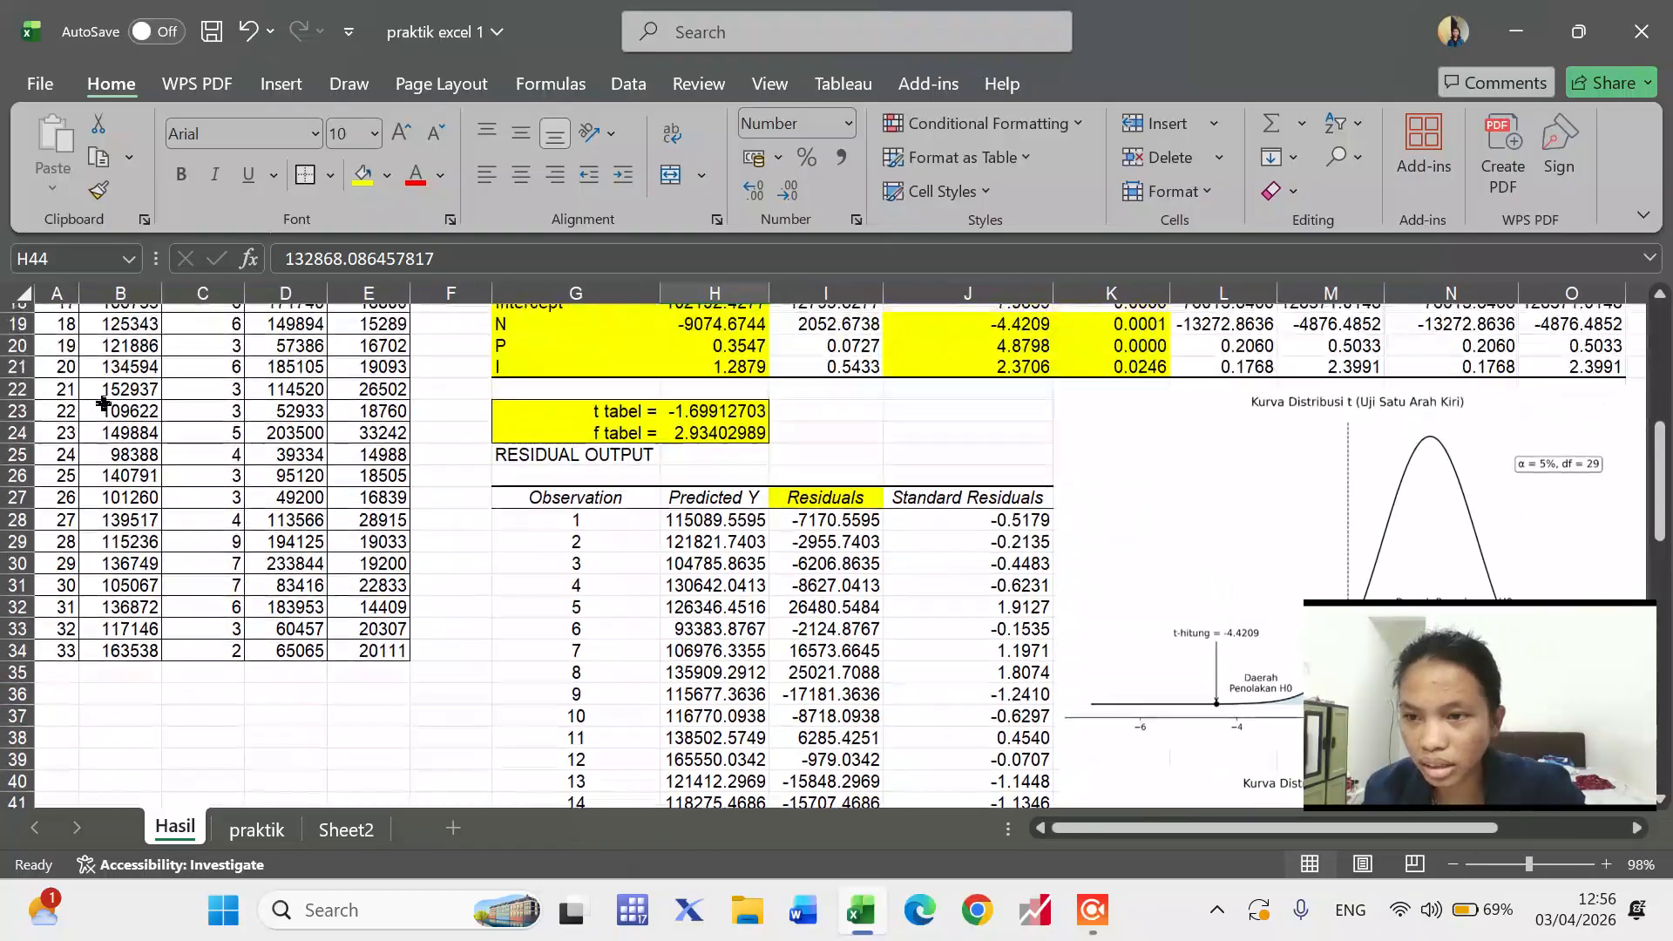
scroll(103, 404, up, 2)
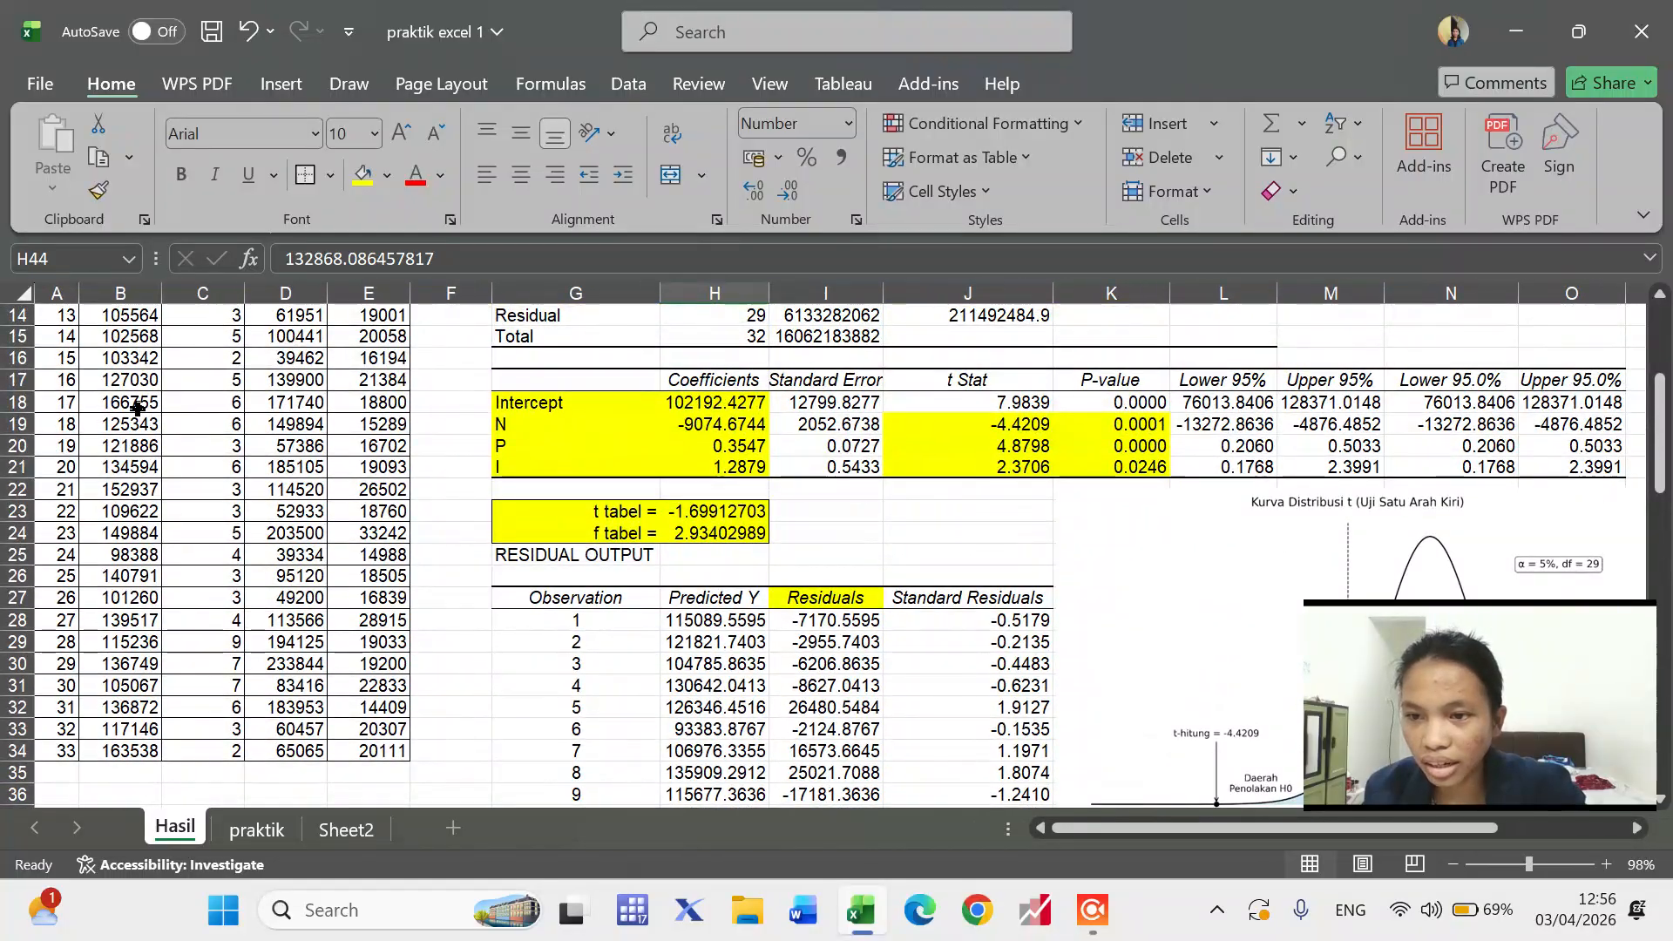
scroll(589, 577, down, 1)
scroll(589, 577, right, 1)
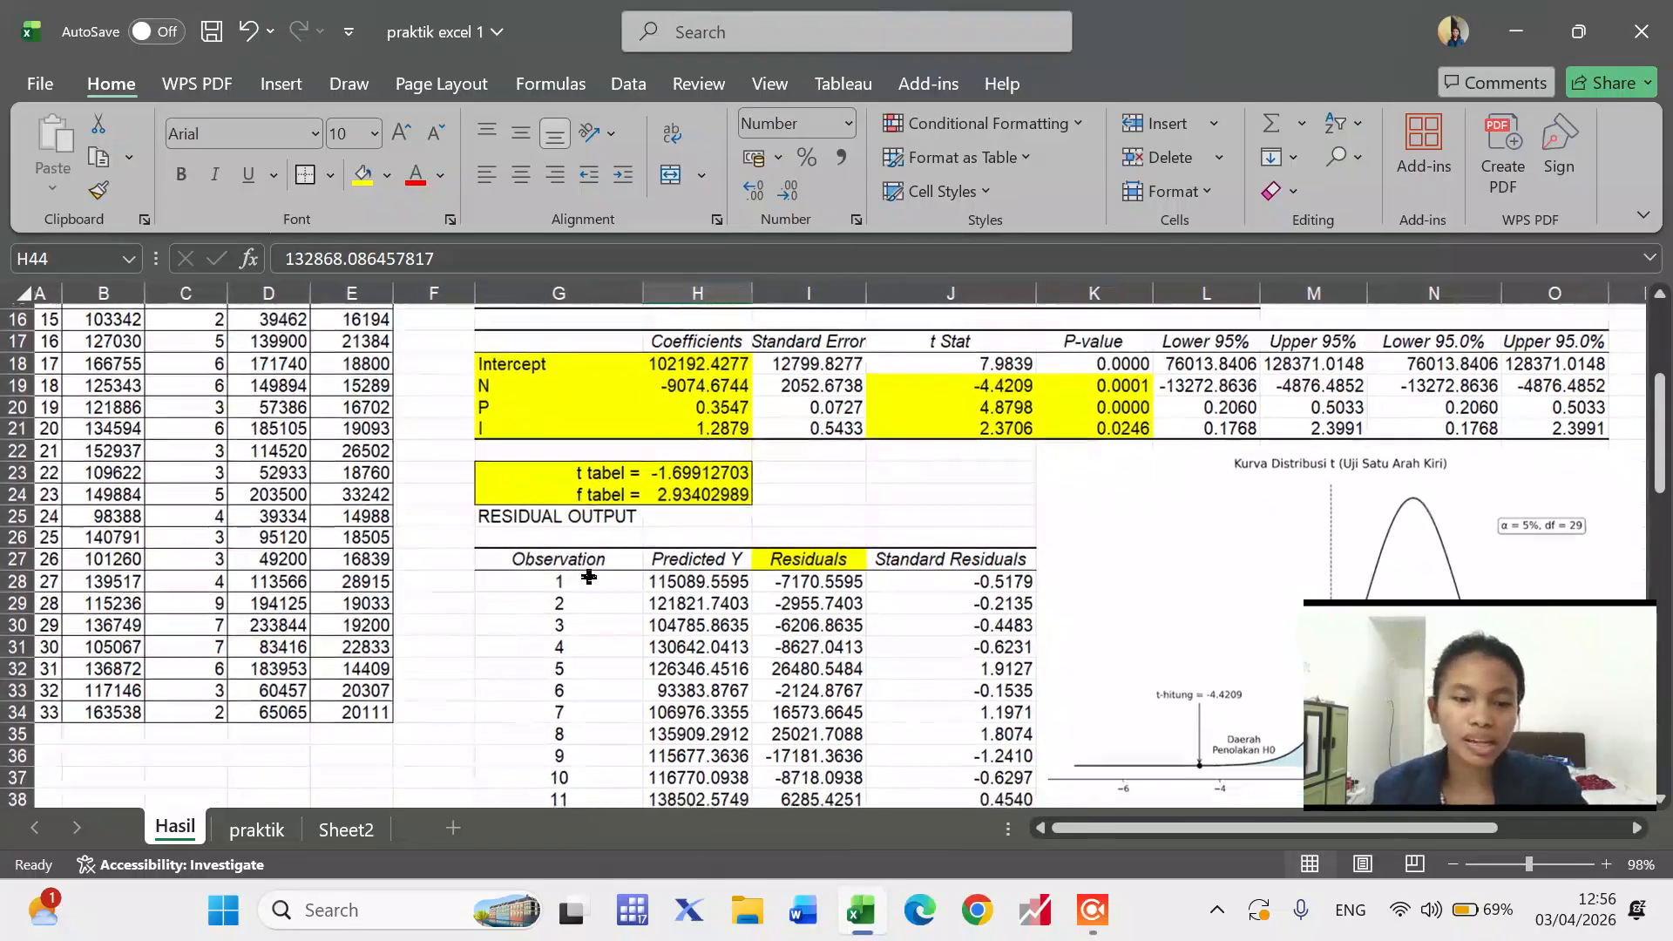
scroll(589, 577, left, 1)
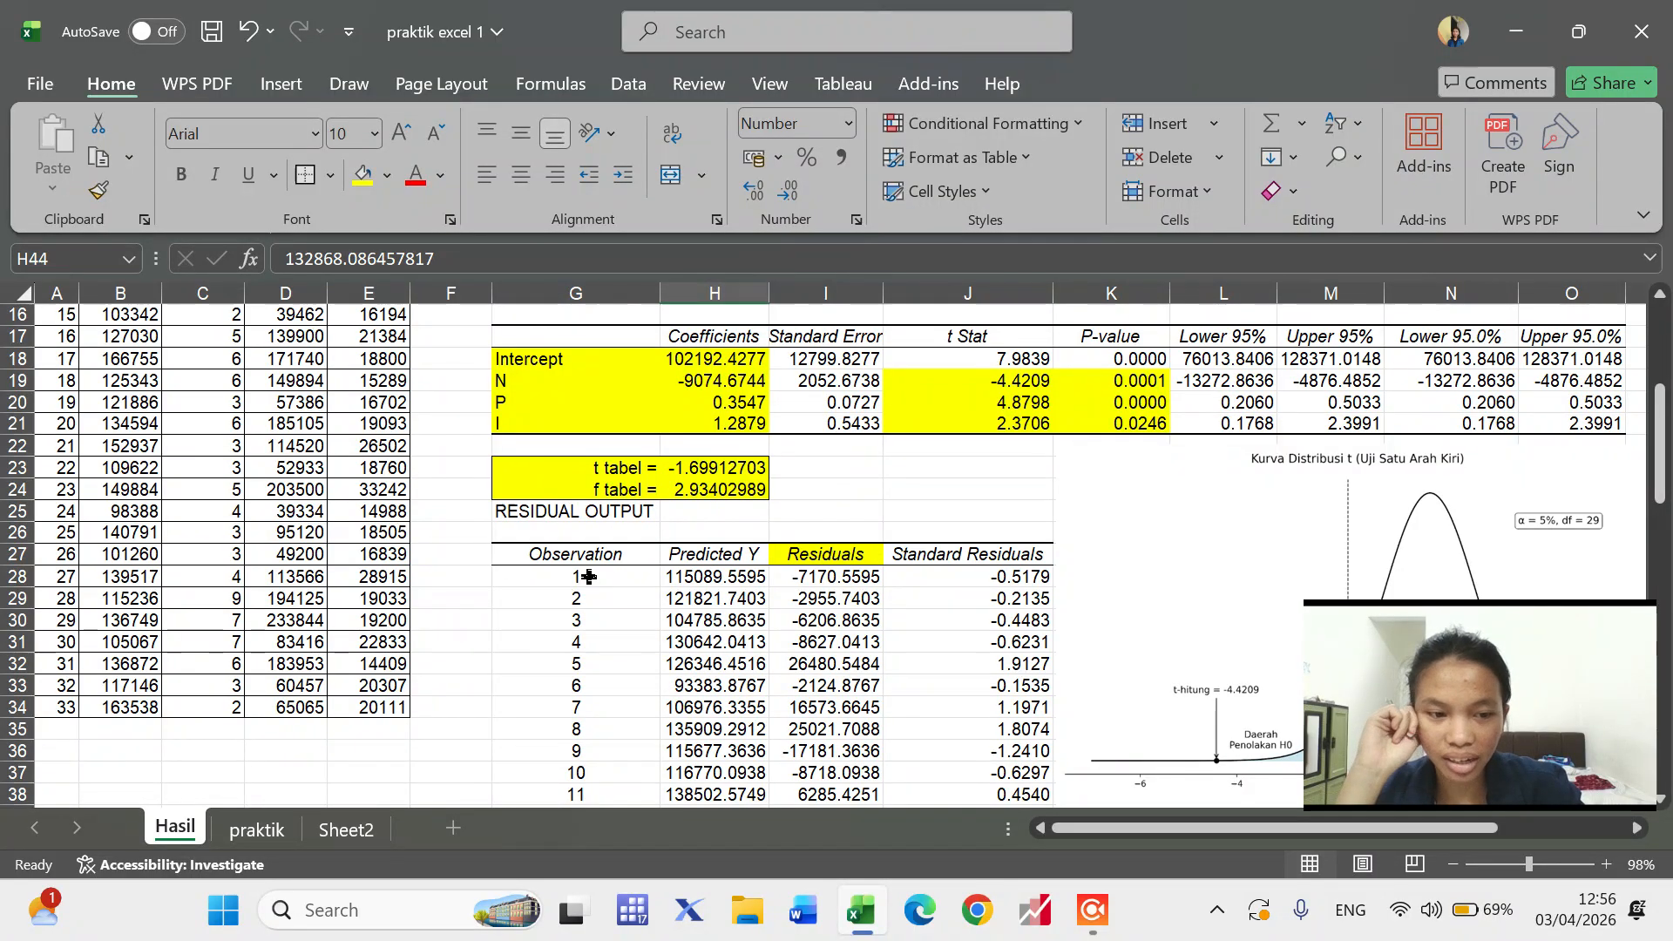
scroll(590, 576, up, 2)
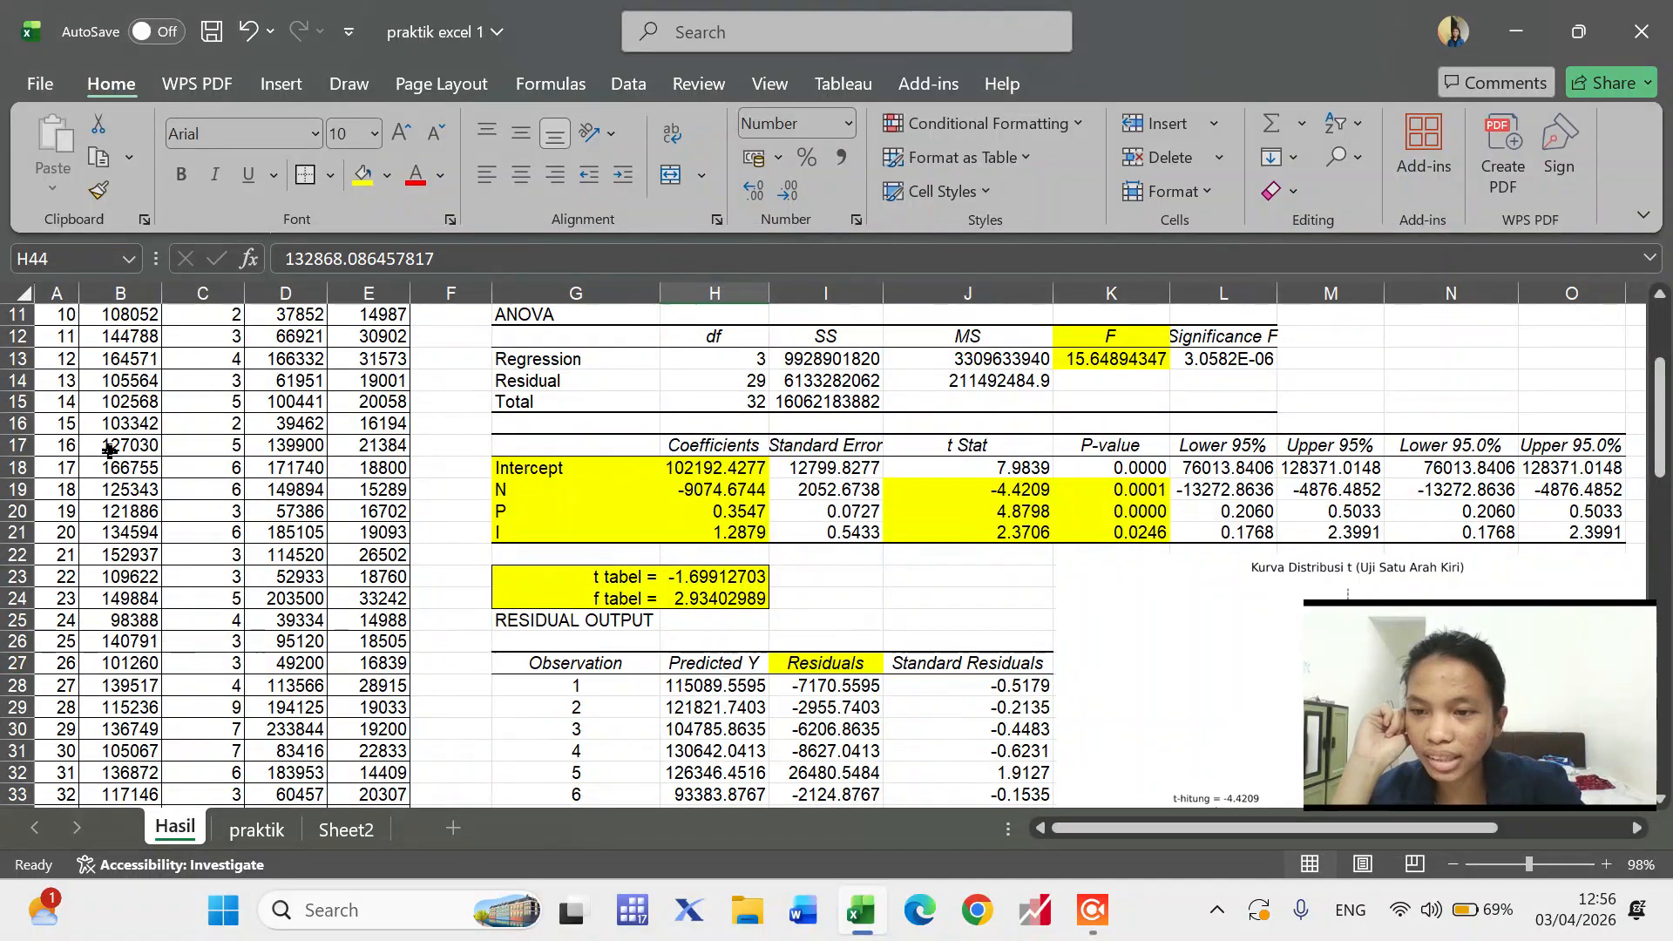
- Bold the predicted Y of observation 17 in H44
scroll(366, 566, down, 6)
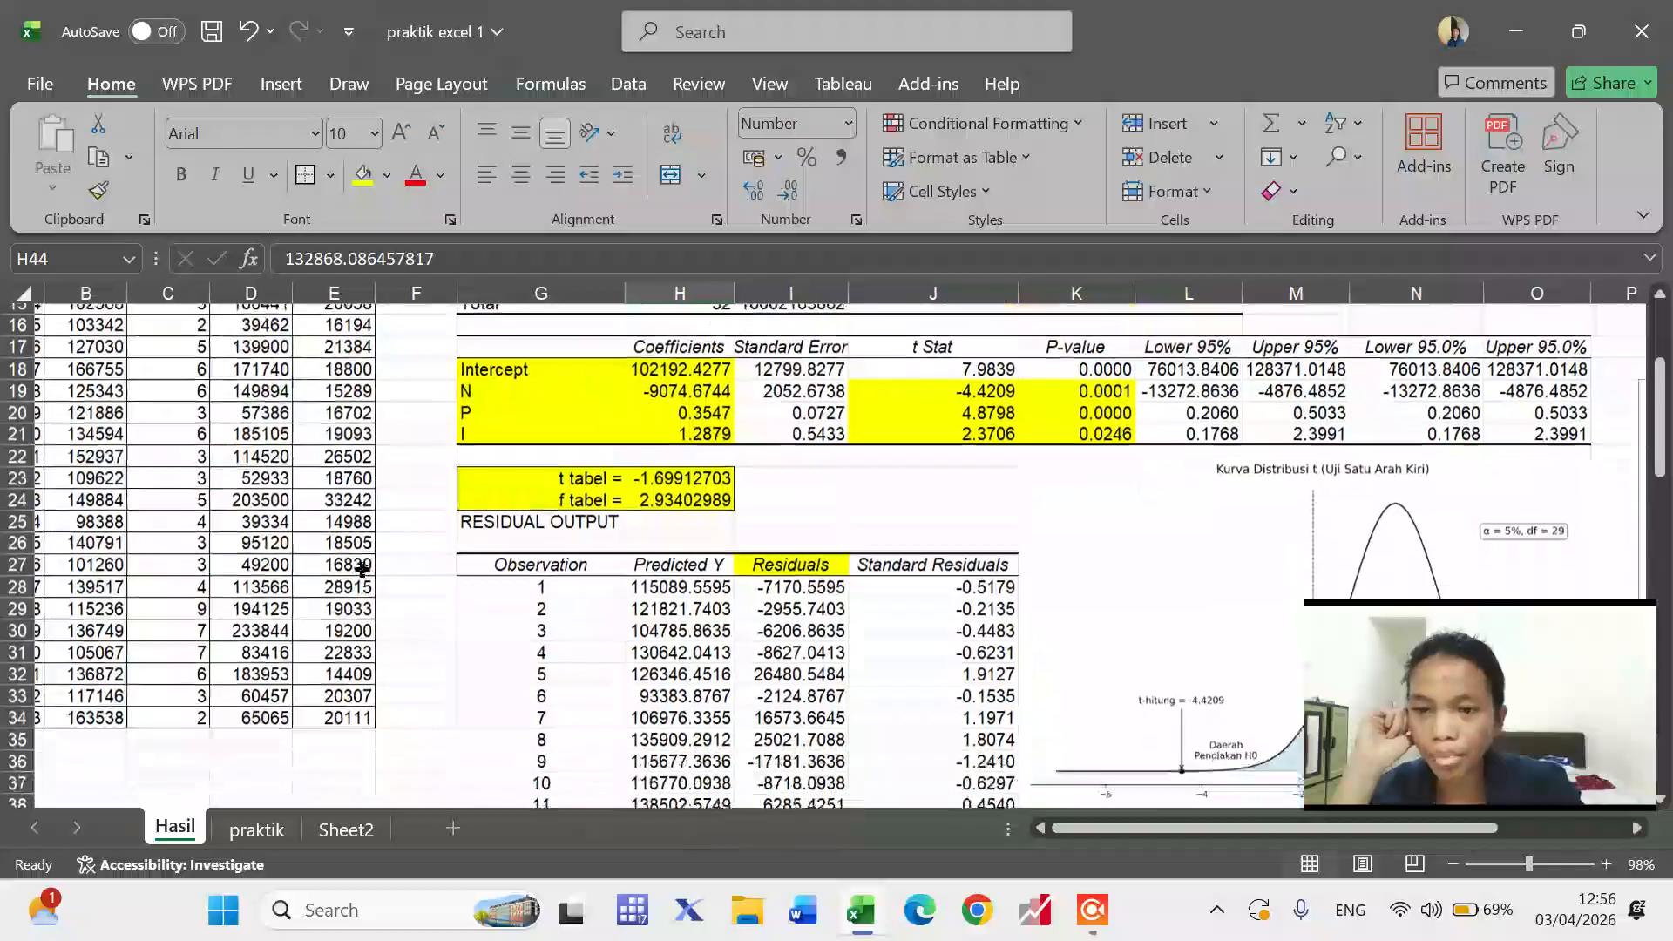
scroll(655, 683, down, 1)
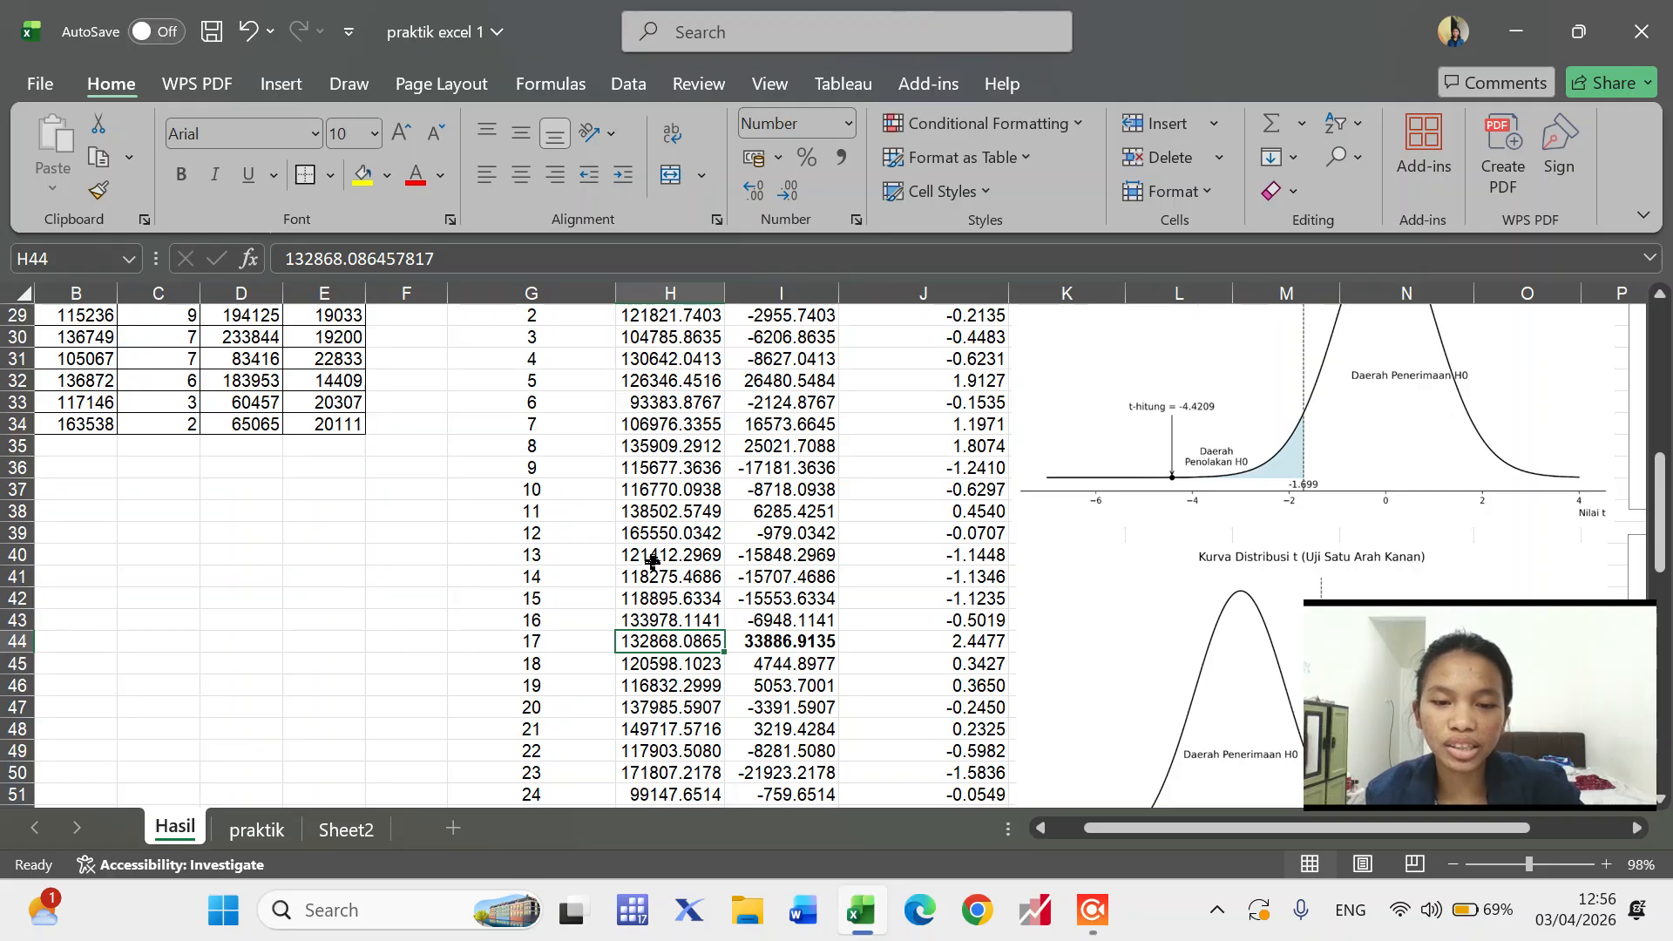
key(ctrl+b)
click(782, 662)
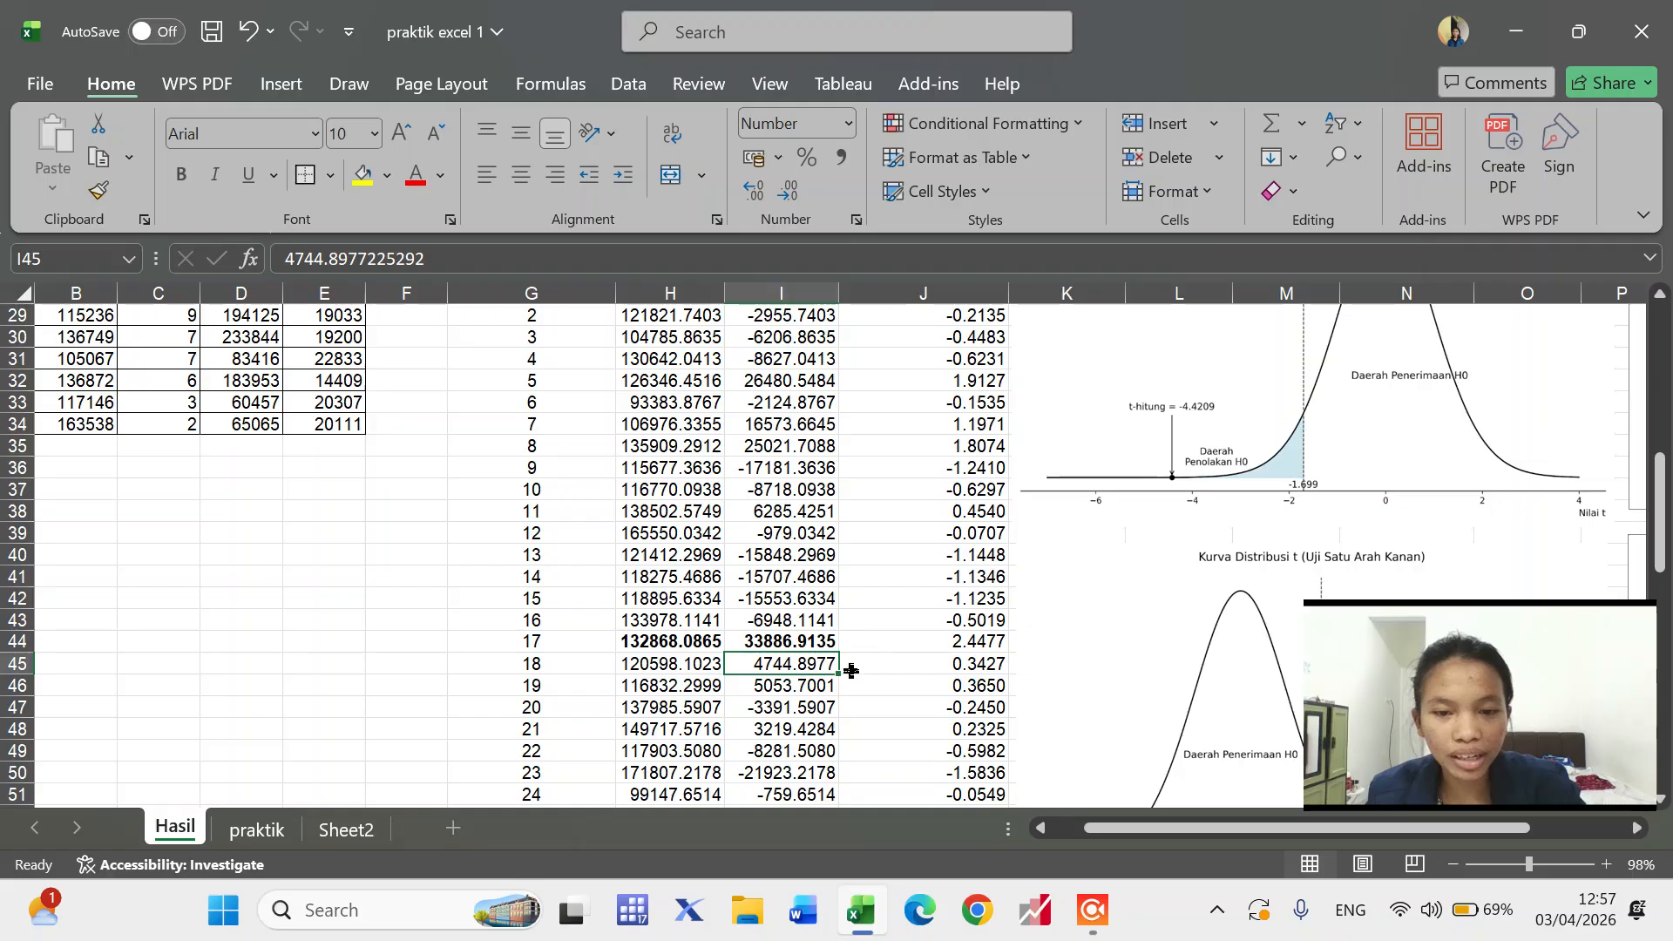
- Inspect the residual of observation 32 near the end of the residual output
scroll(739, 786, down, 4)
scroll(740, 787, right, 1)
scroll(739, 786, left, 1)
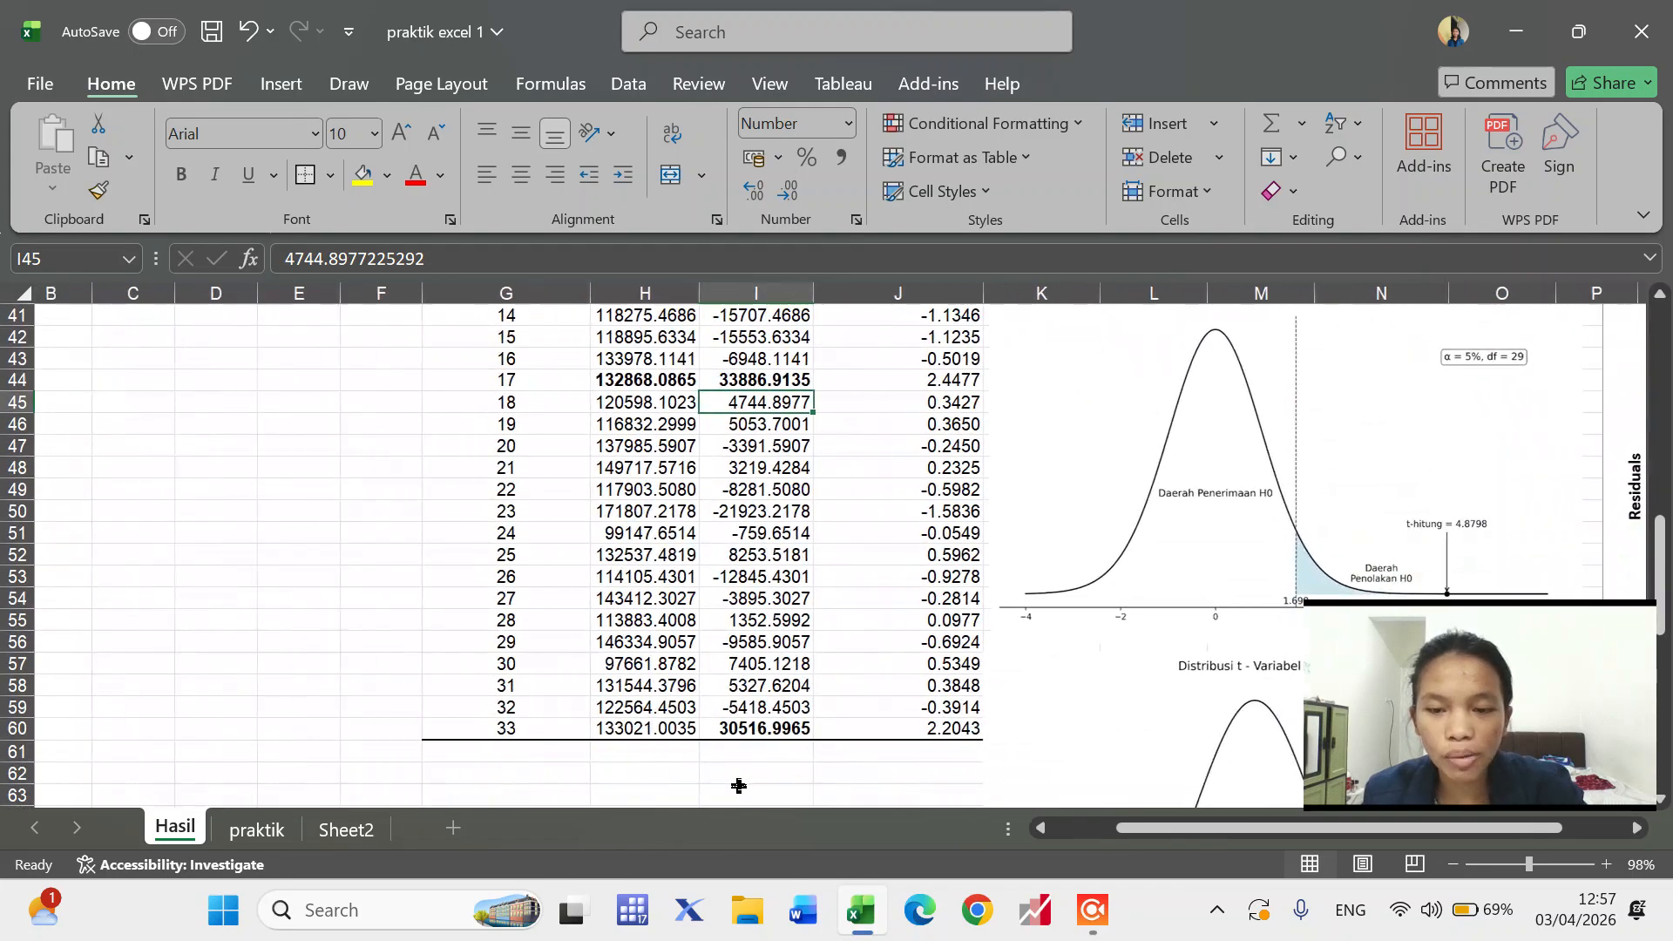
click(786, 712)
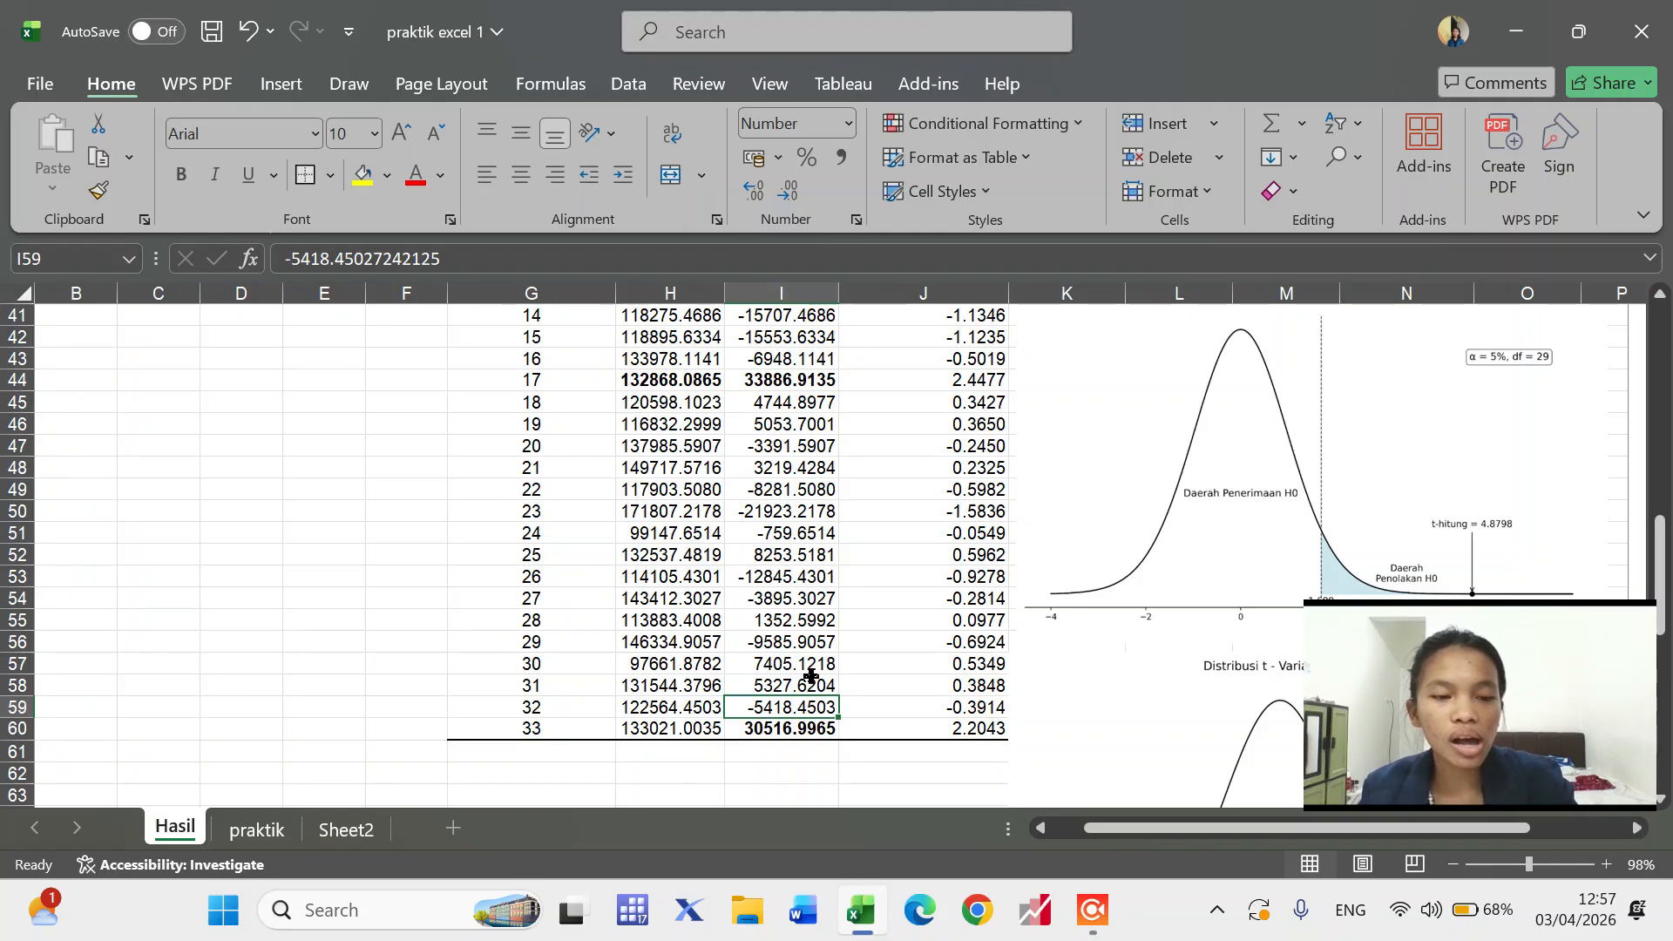
- Compare observation 32's actual Y in B33 of the data table with its predicted Y in H59
scroll(590, 583, up, 7)
scroll(590, 582, left, 1)
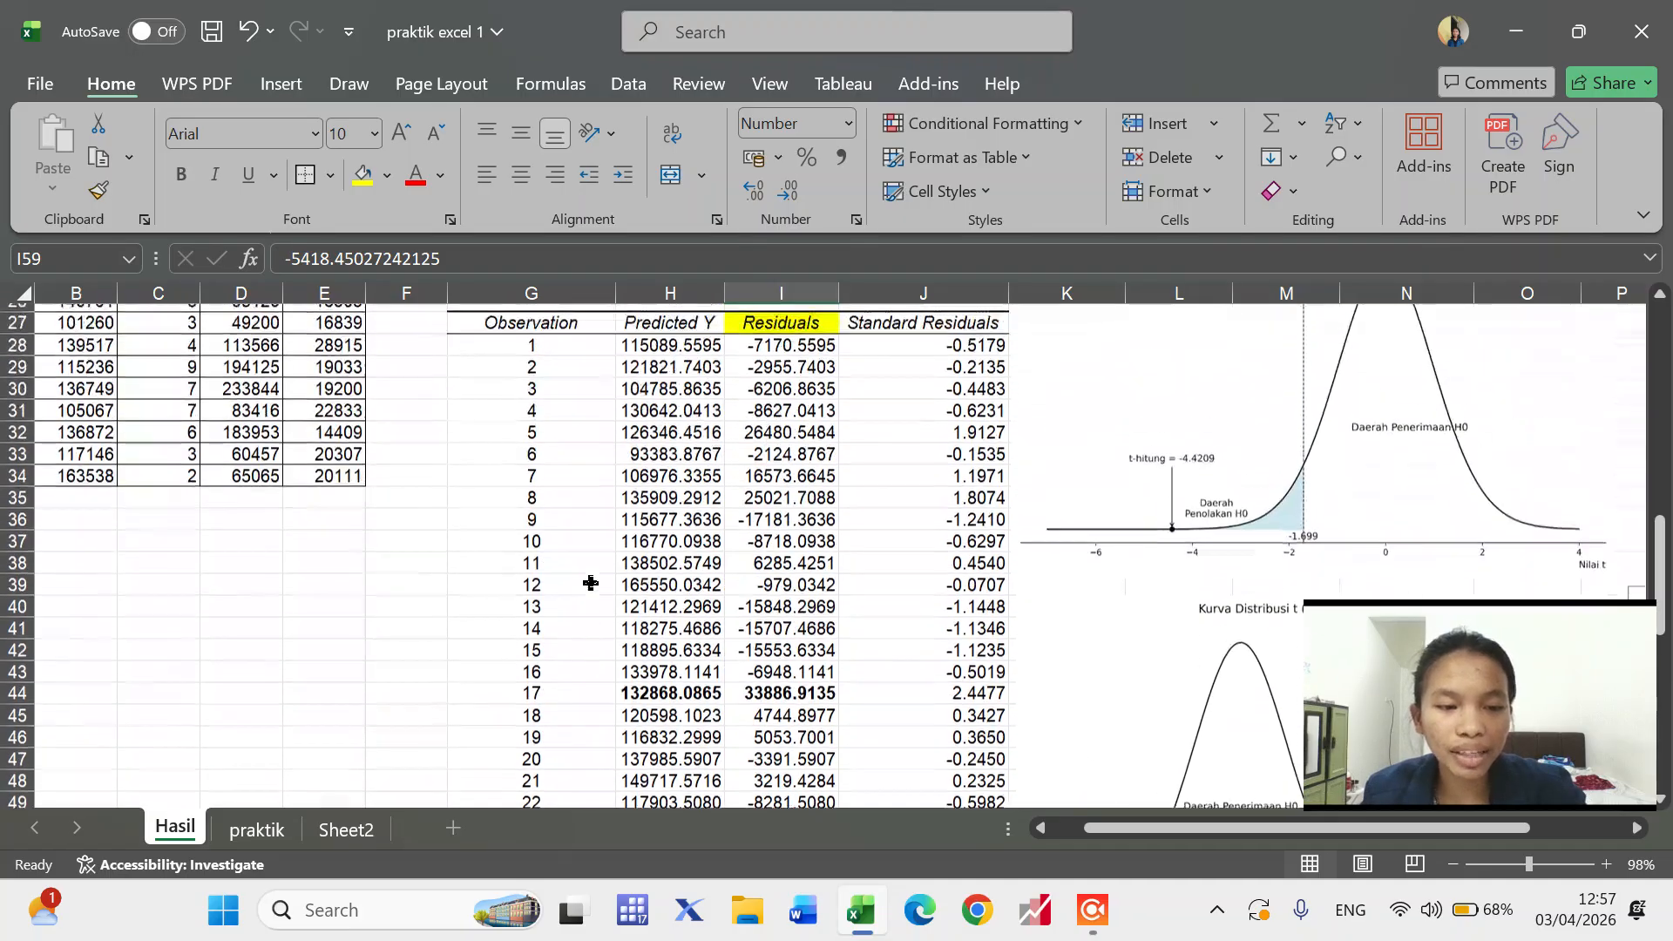
scroll(590, 582, up, 2)
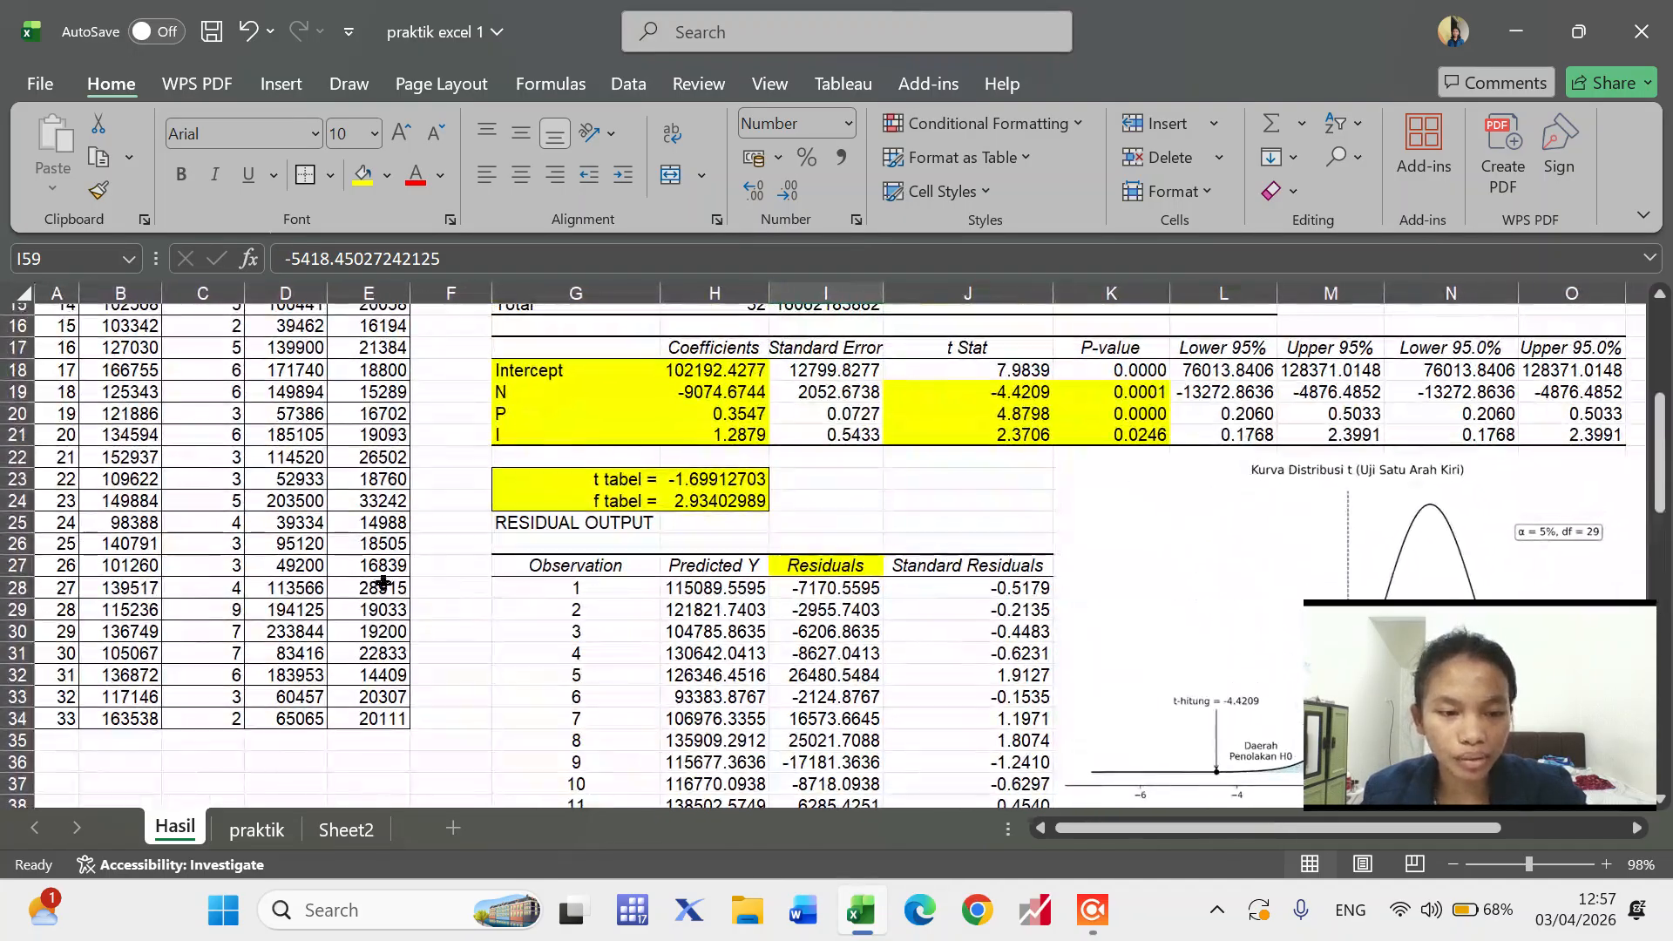
click(129, 681)
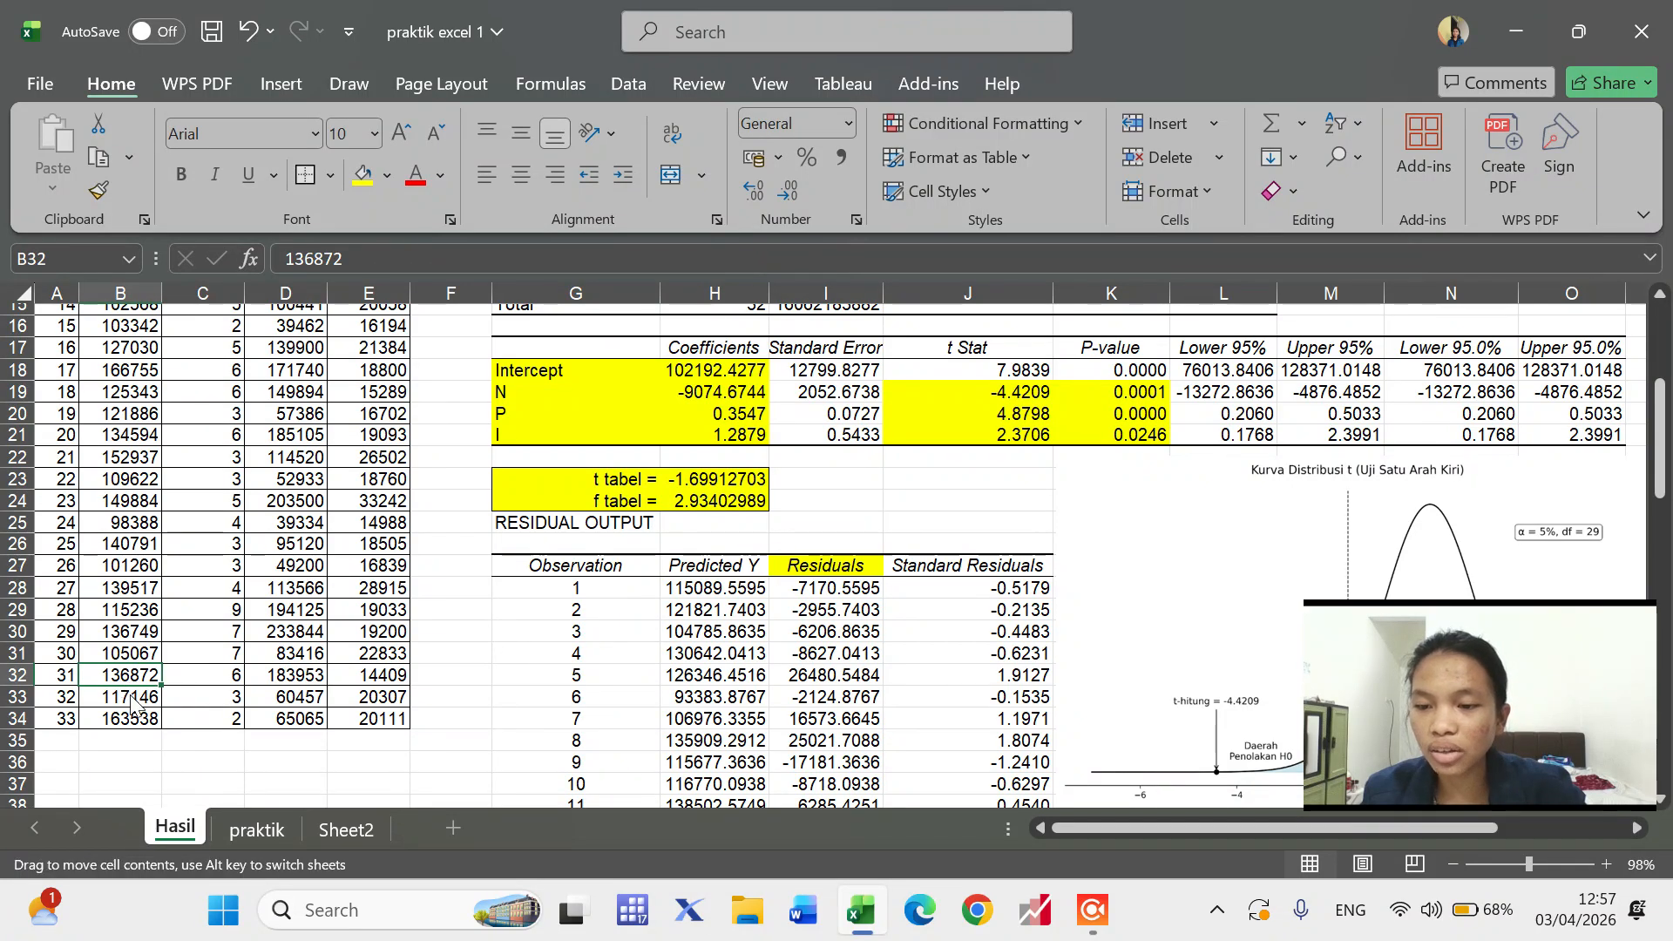
click(141, 701)
scroll(548, 722, down, 9)
scroll(547, 722, right, 2)
scroll(547, 722, down, 1)
scroll(547, 721, right, 1)
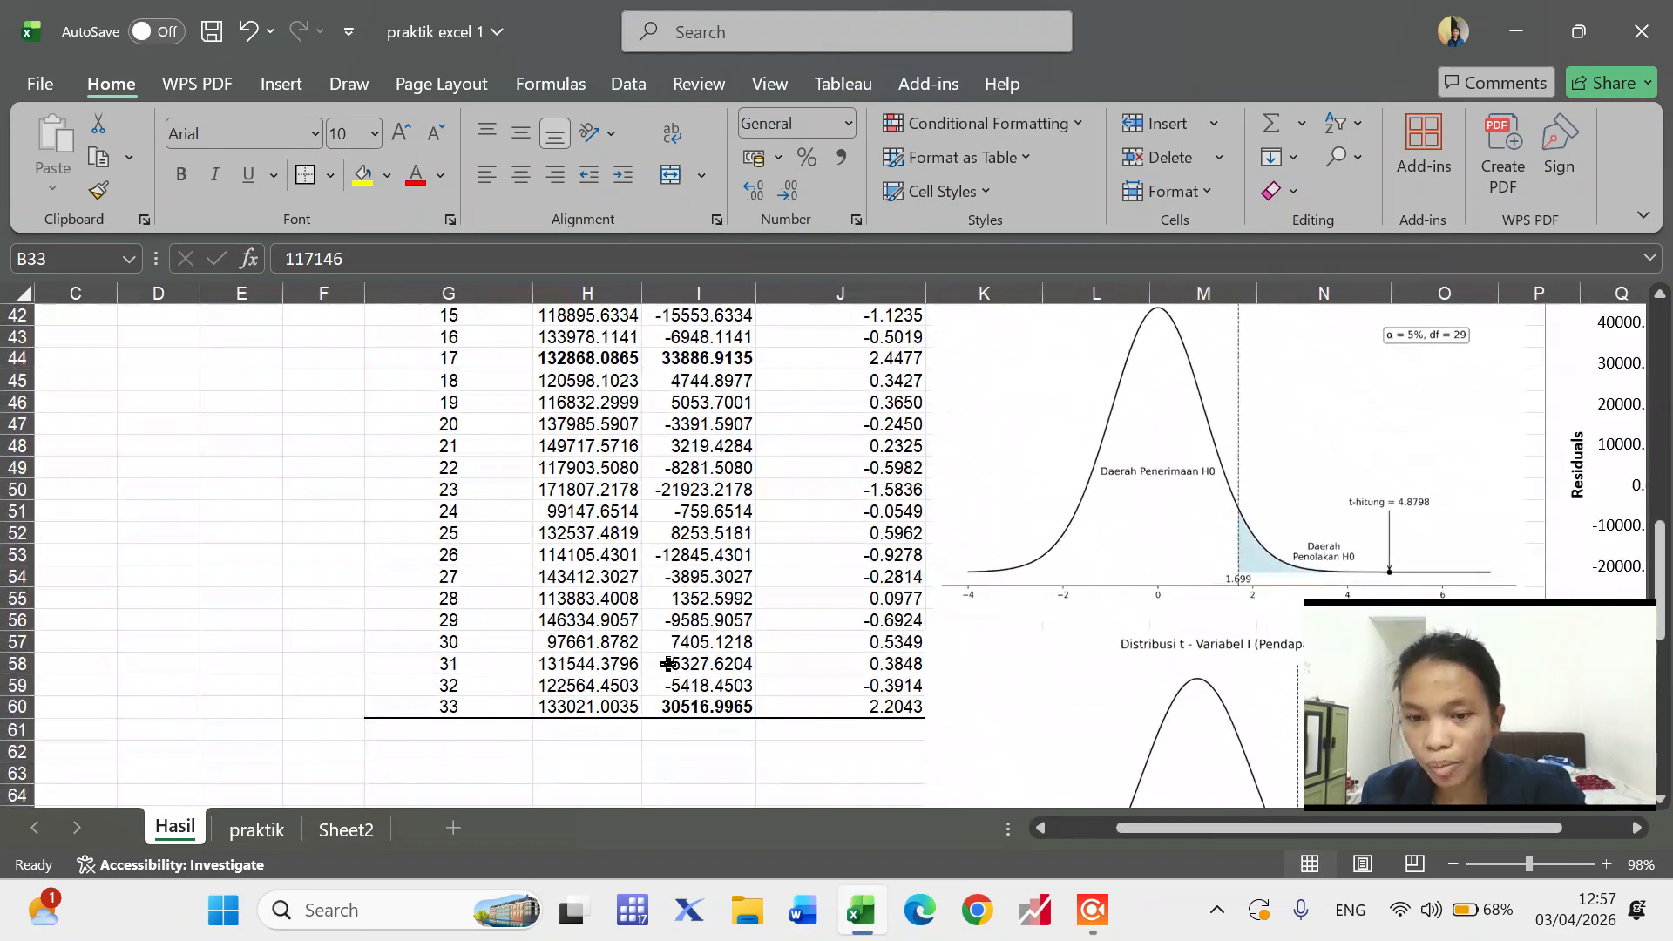
click(564, 685)
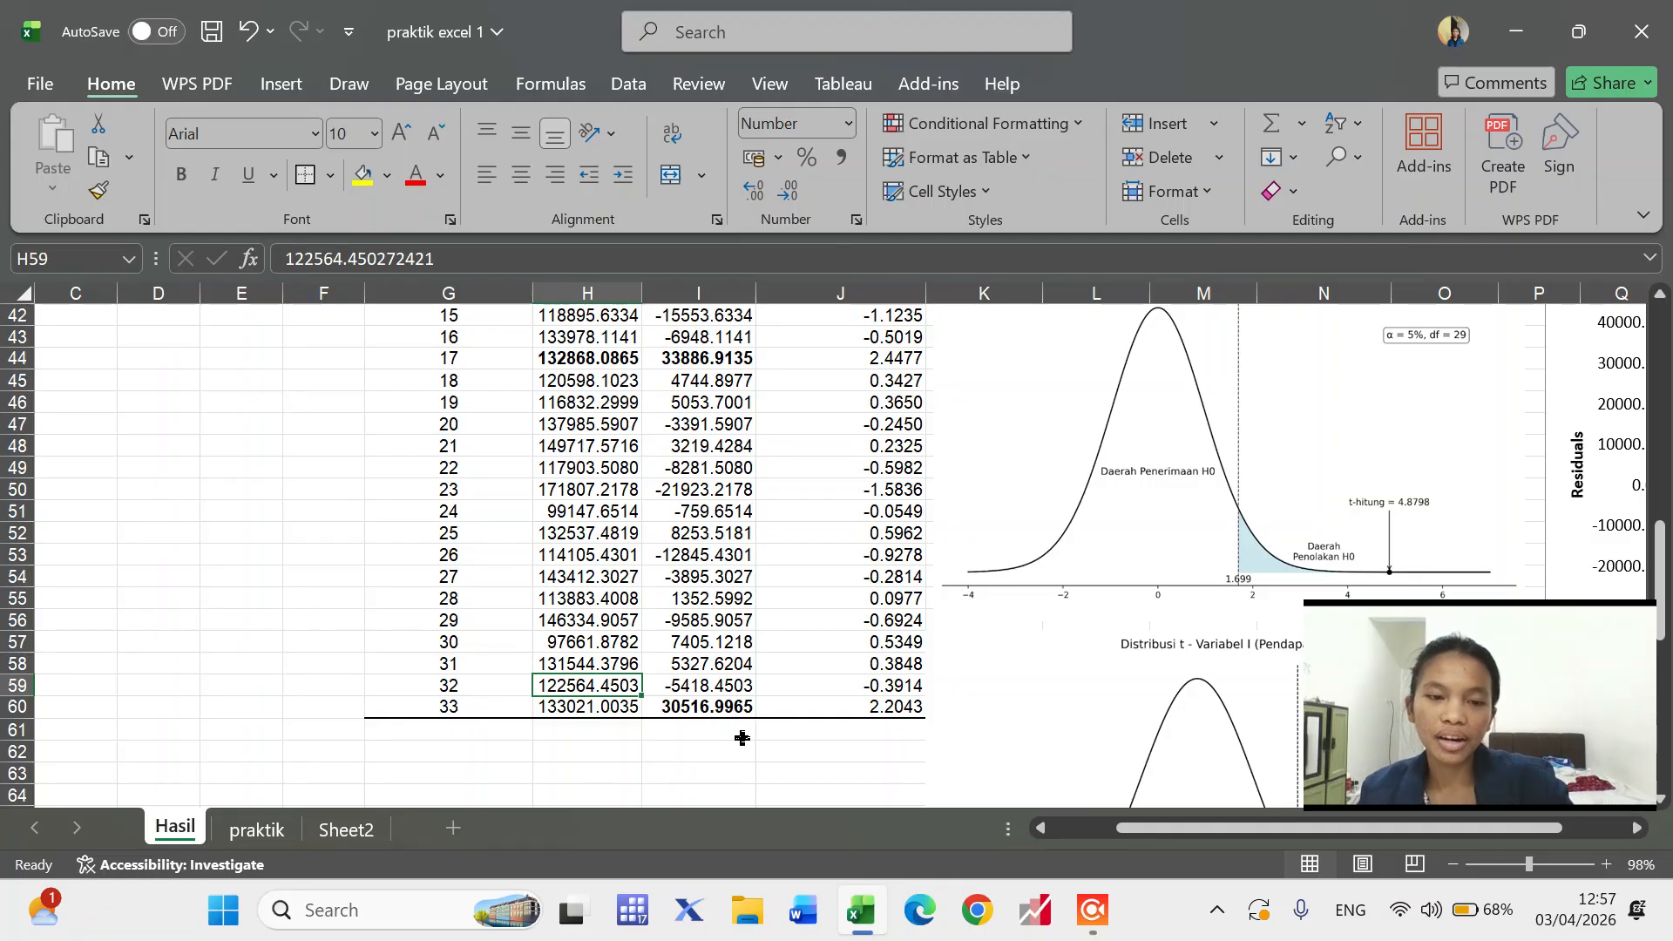
- Review the whole Standard Residuals column and return to the observation 17 row in the residual output
scroll(926, 558, up, 7)
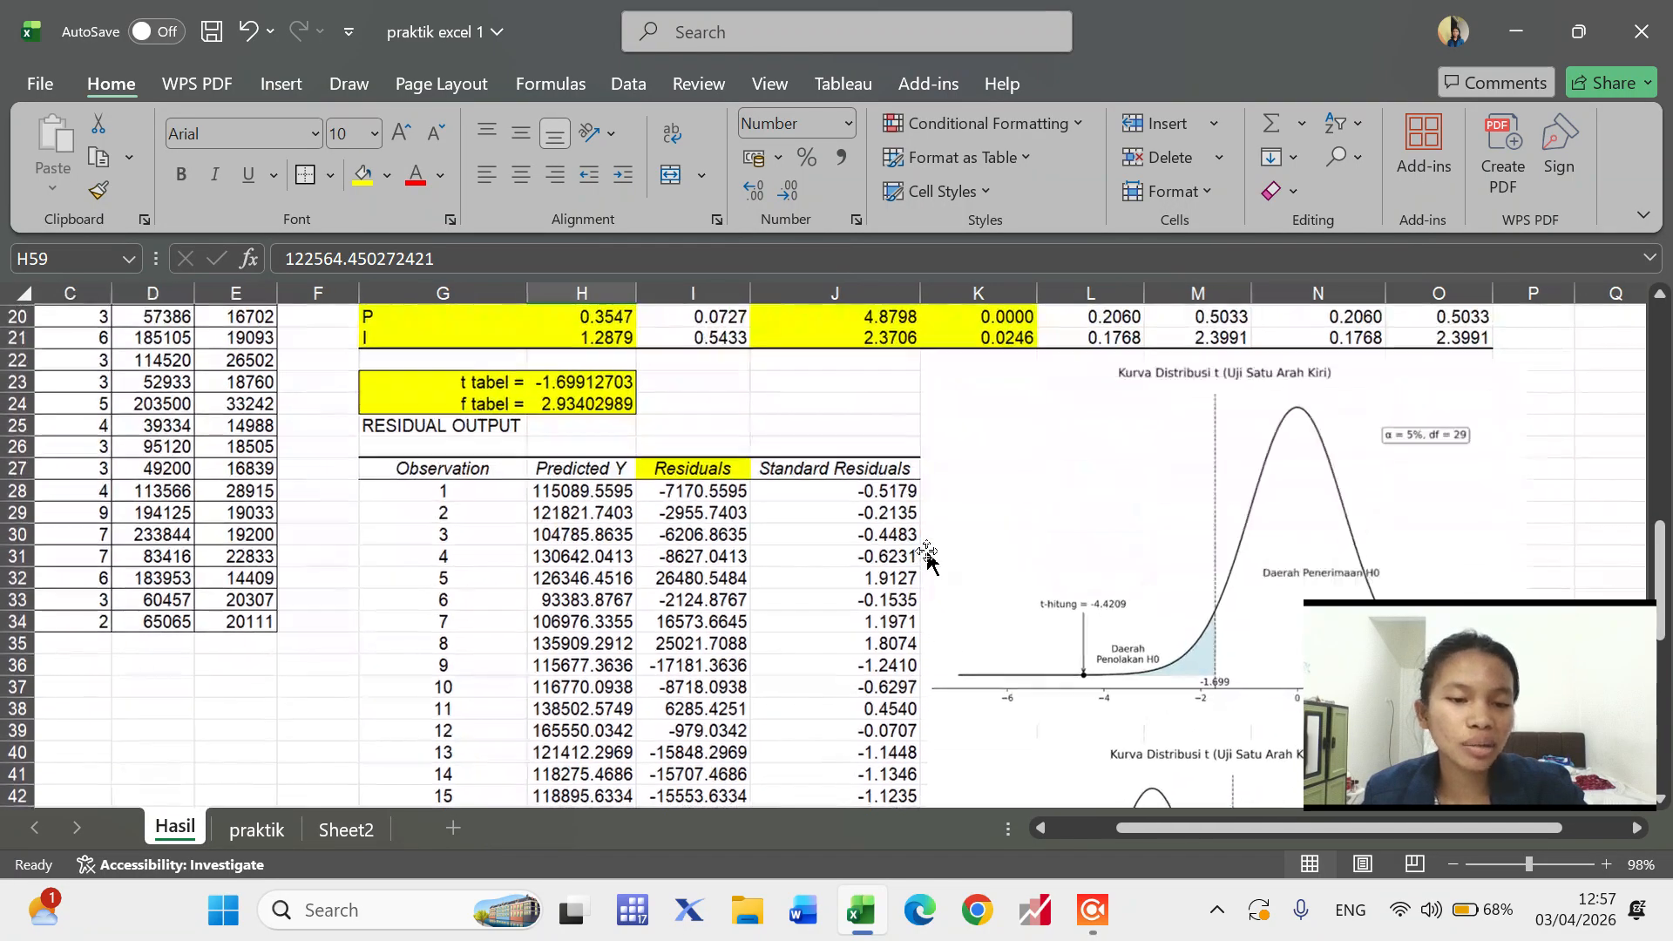
drag(848, 459, 881, 789)
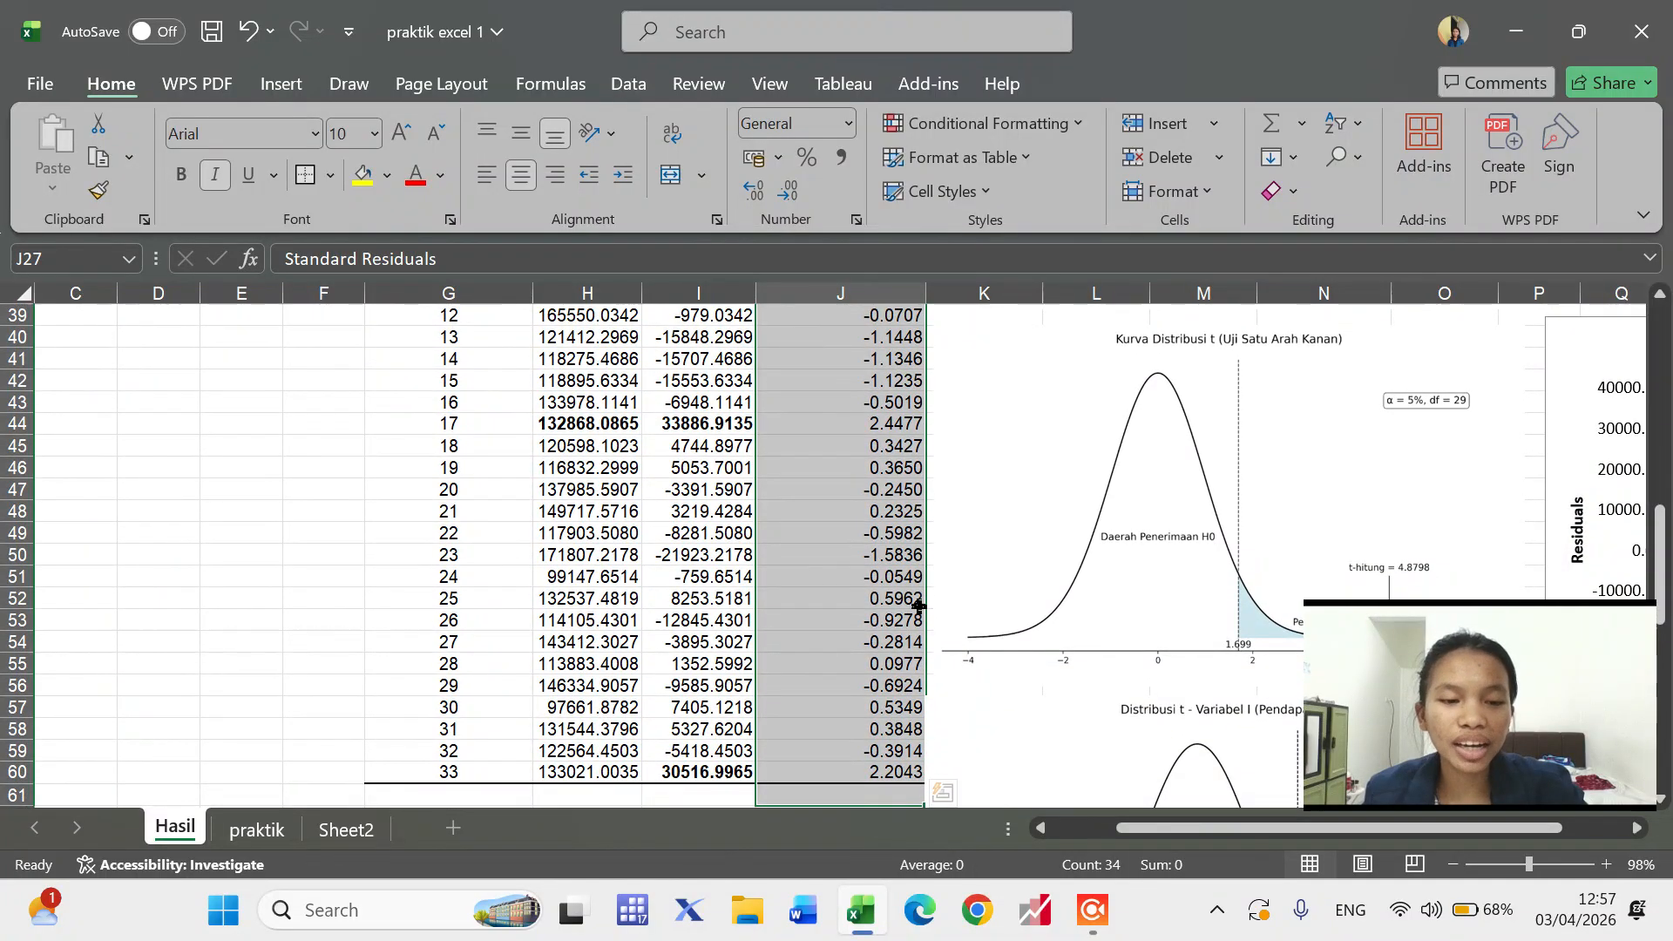
click(660, 510)
scroll(660, 510, up, 1)
scroll(660, 510, down, 1)
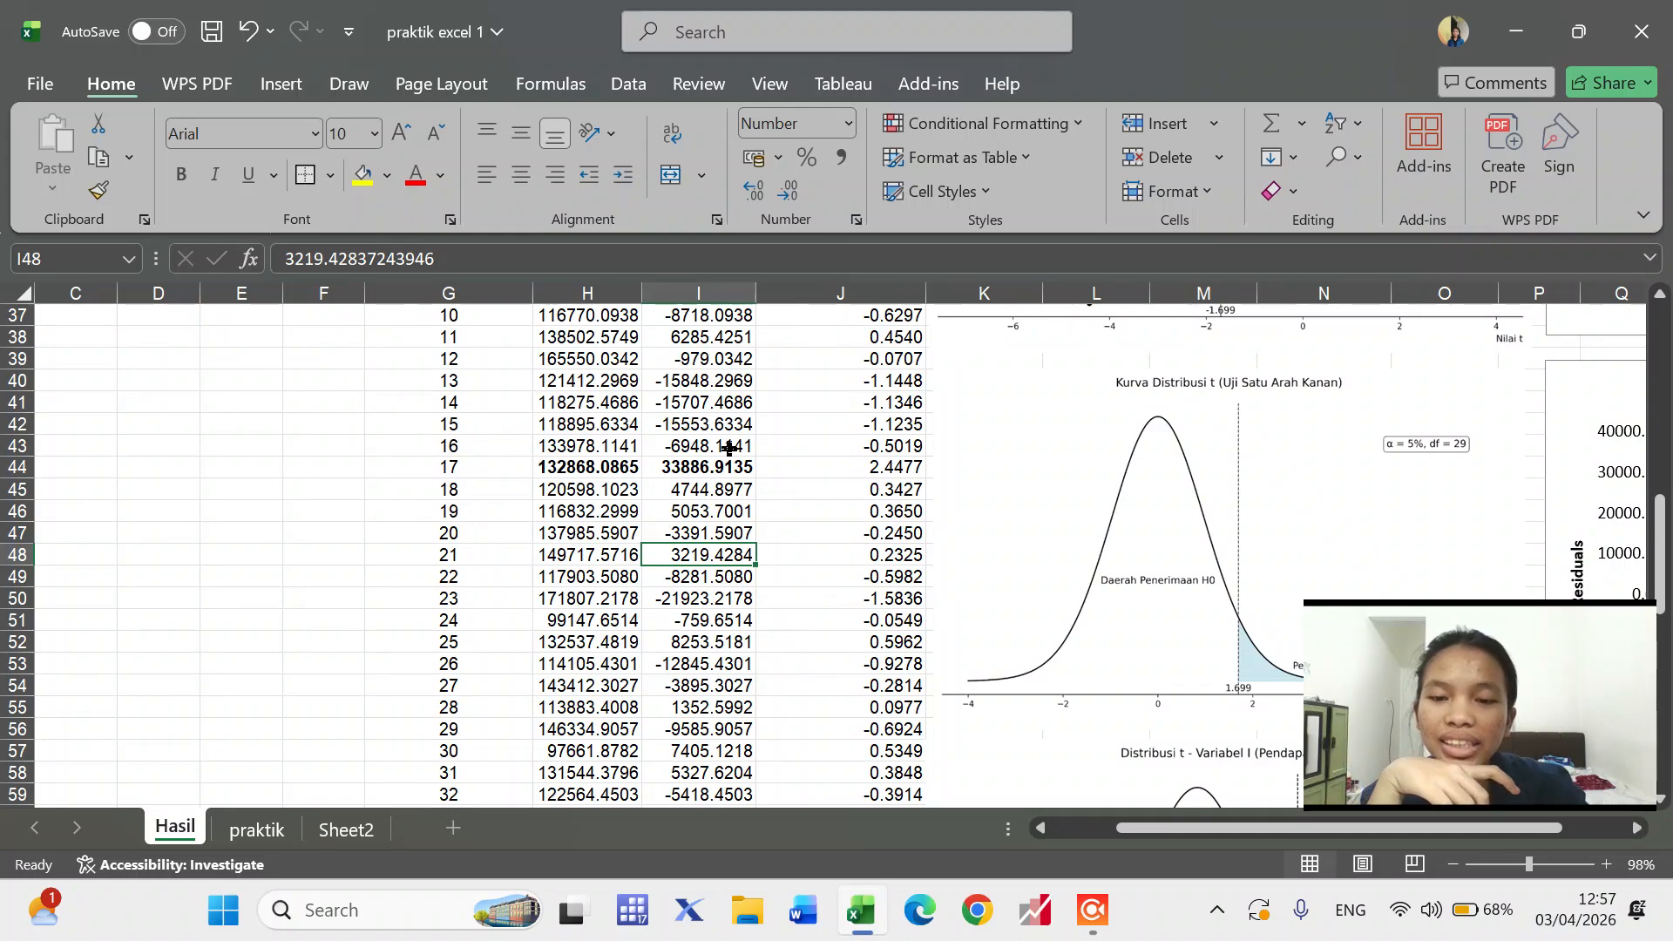
click(463, 467)
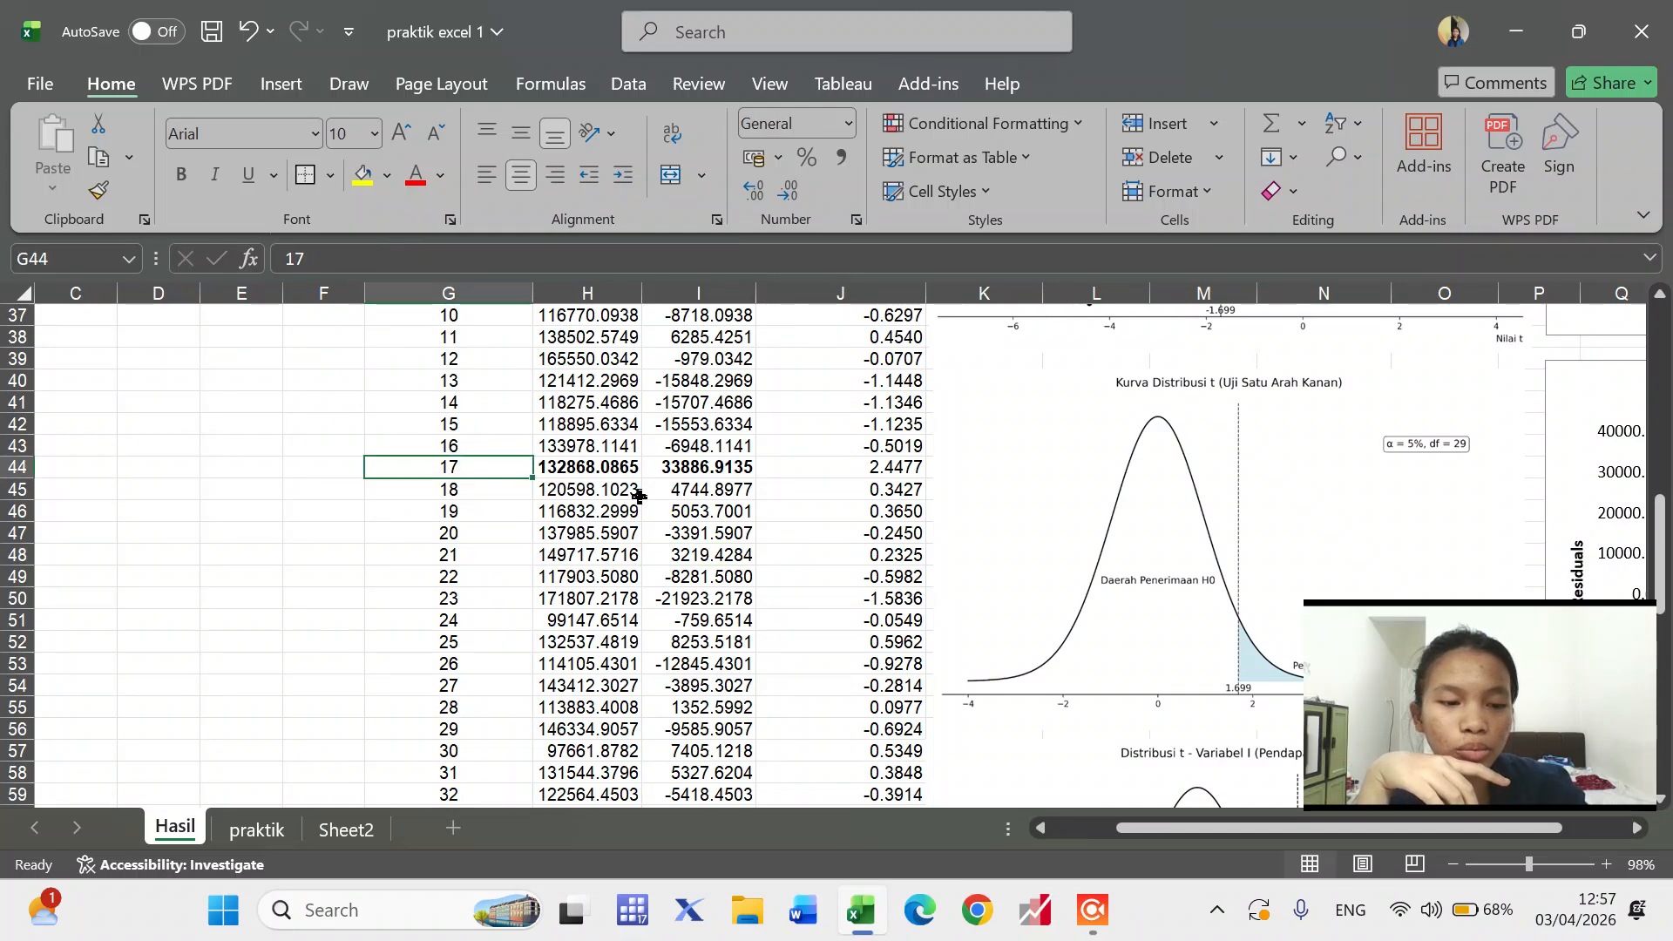
- Bold the standard residuals of observations 17 and 33 in J44 and J60
scroll(693, 598, down, 2)
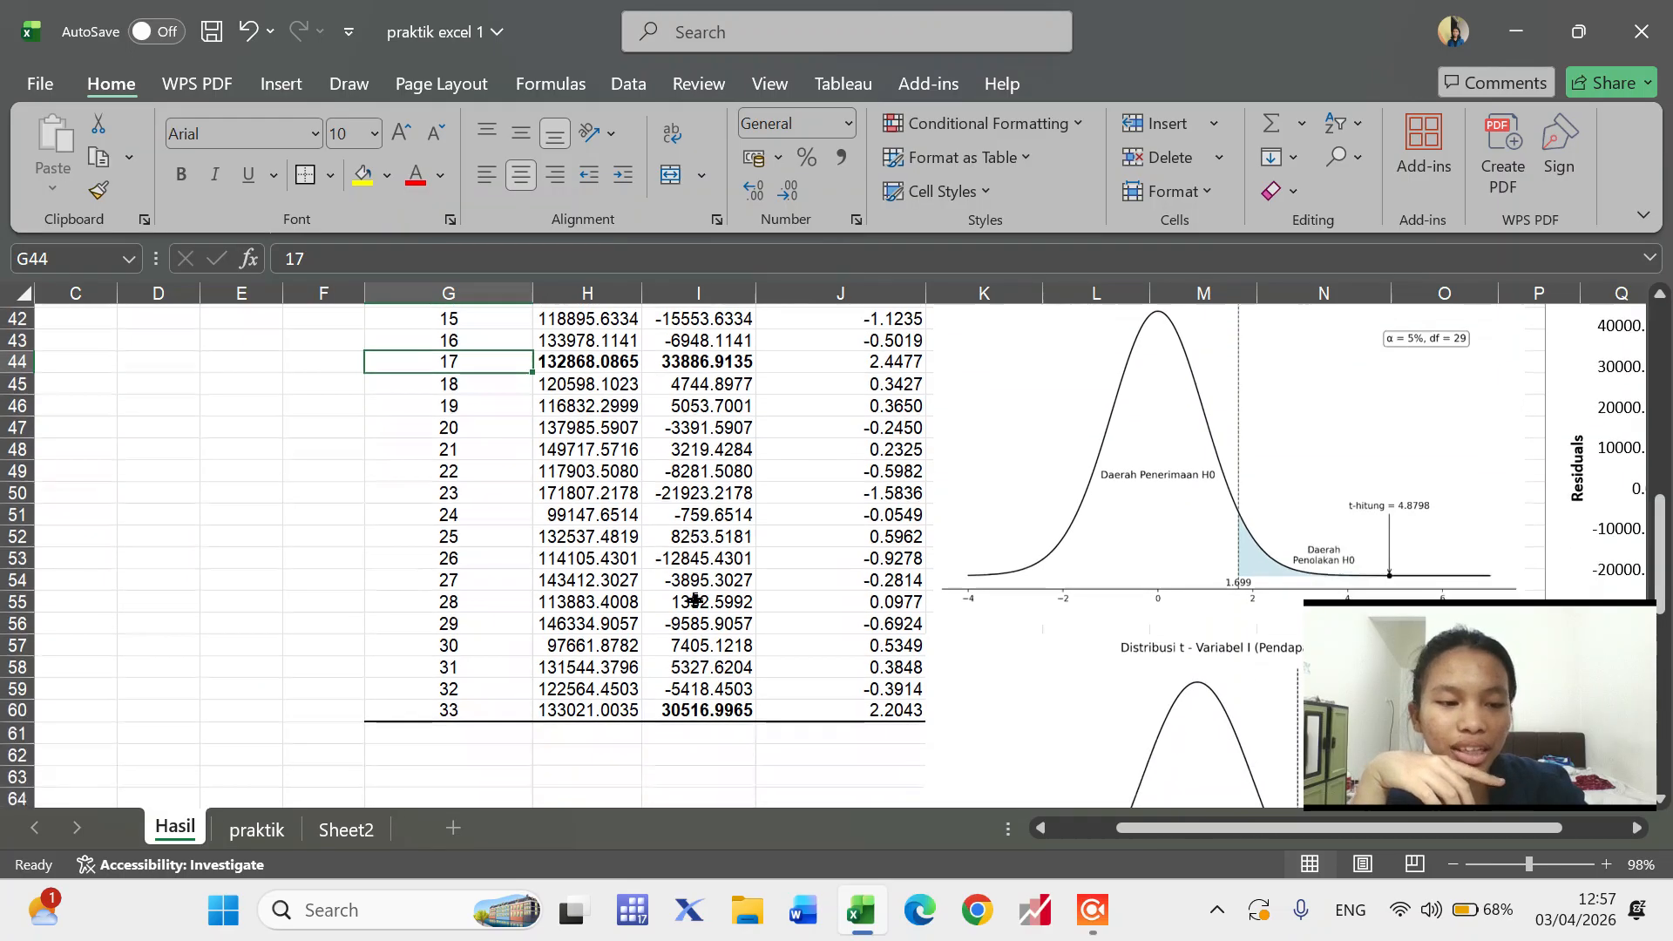
scroll(693, 597, down, 2)
scroll(693, 598, up, 4)
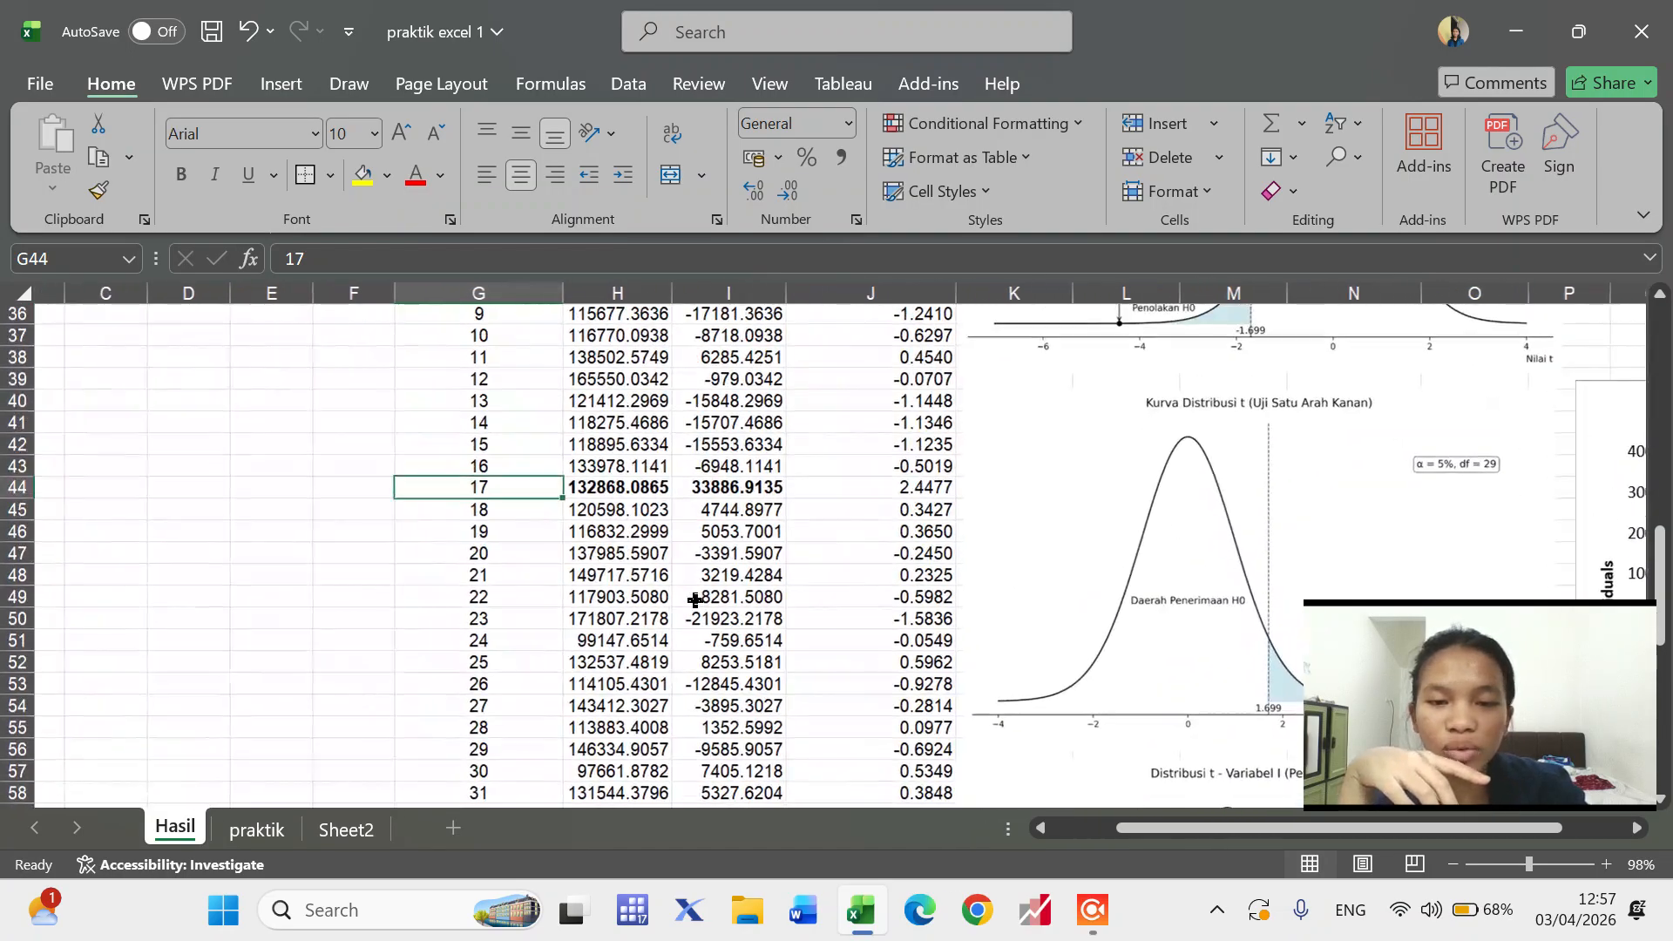
click(898, 489)
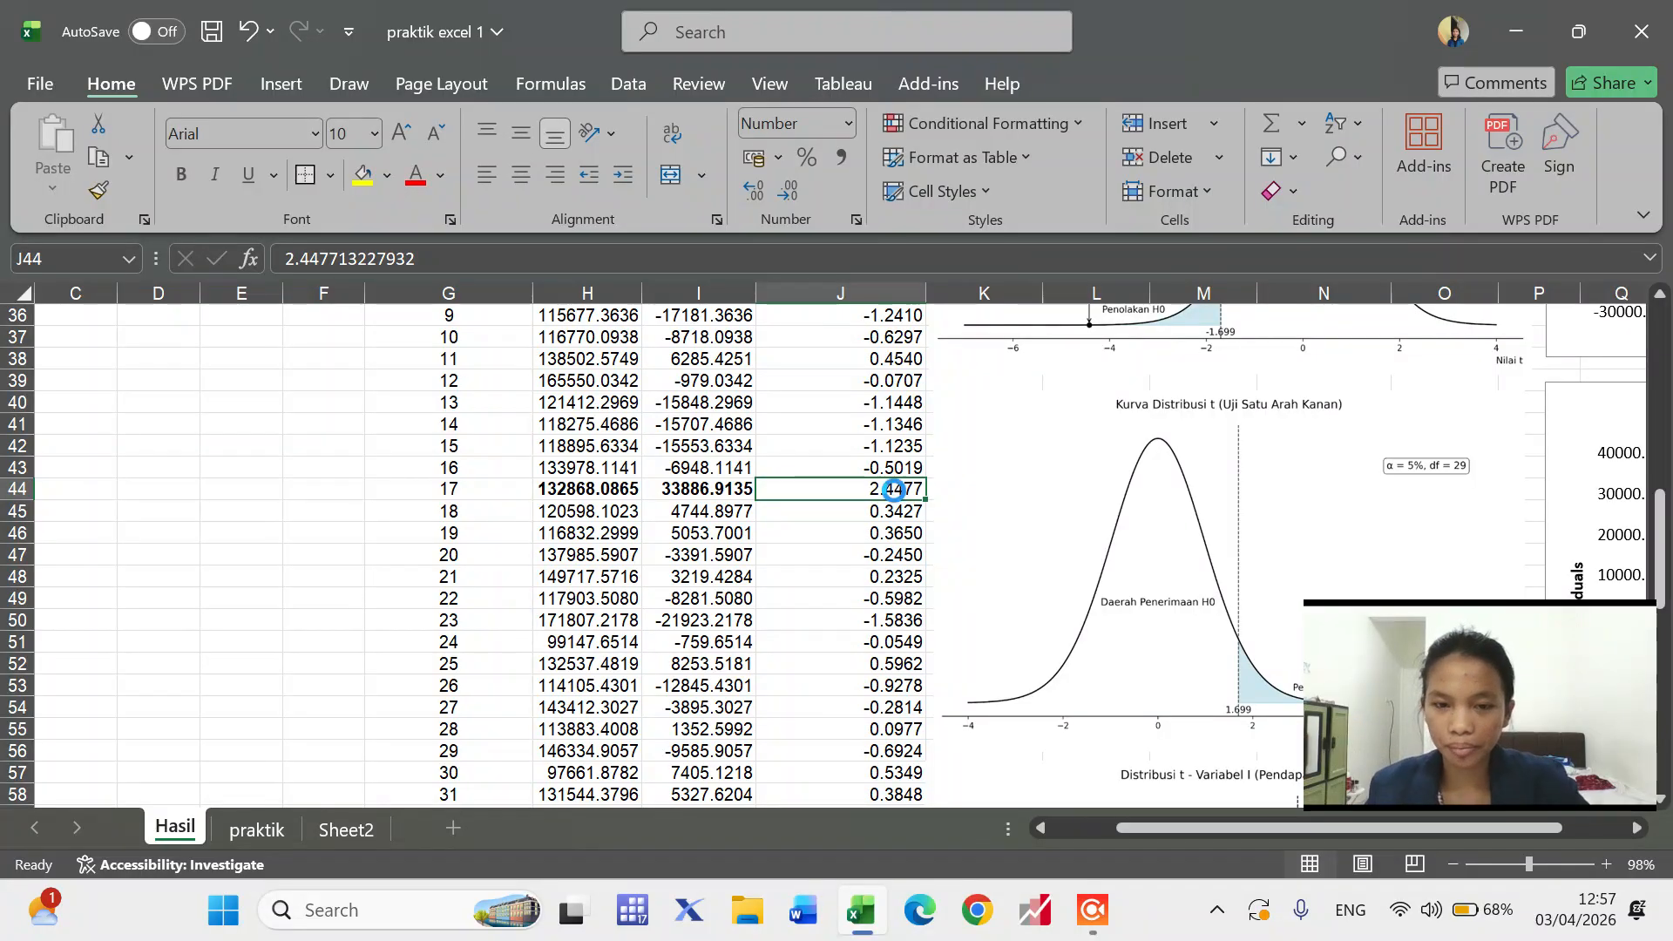
scroll(895, 489, down, 4)
click(903, 598)
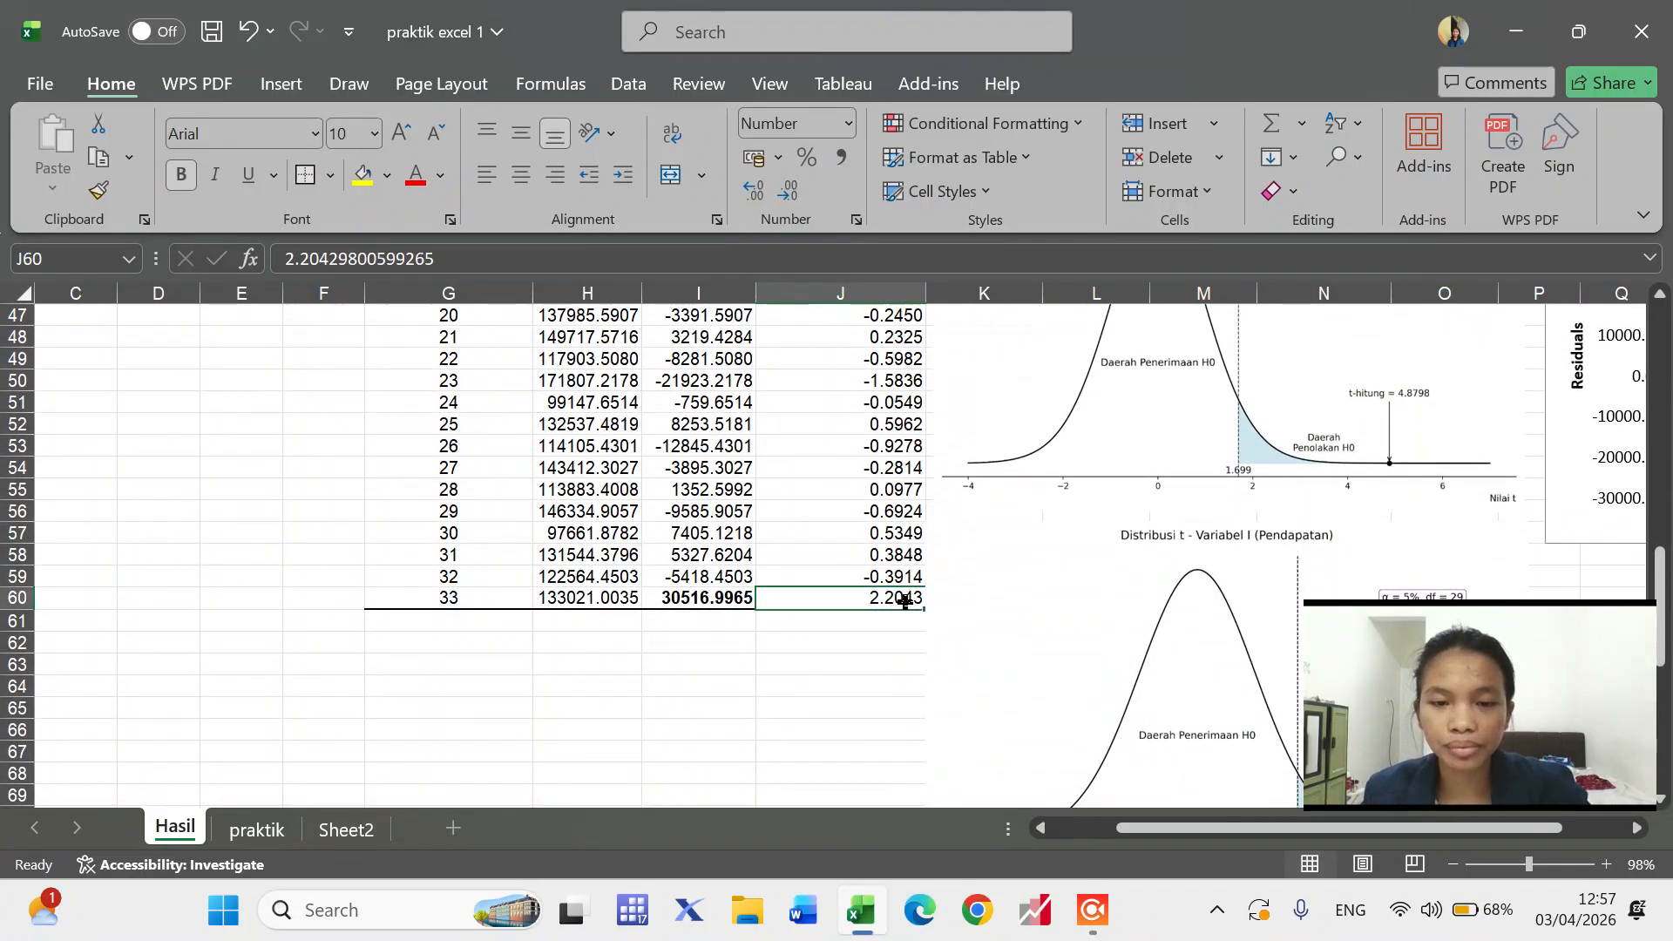
key(ctrl+b)
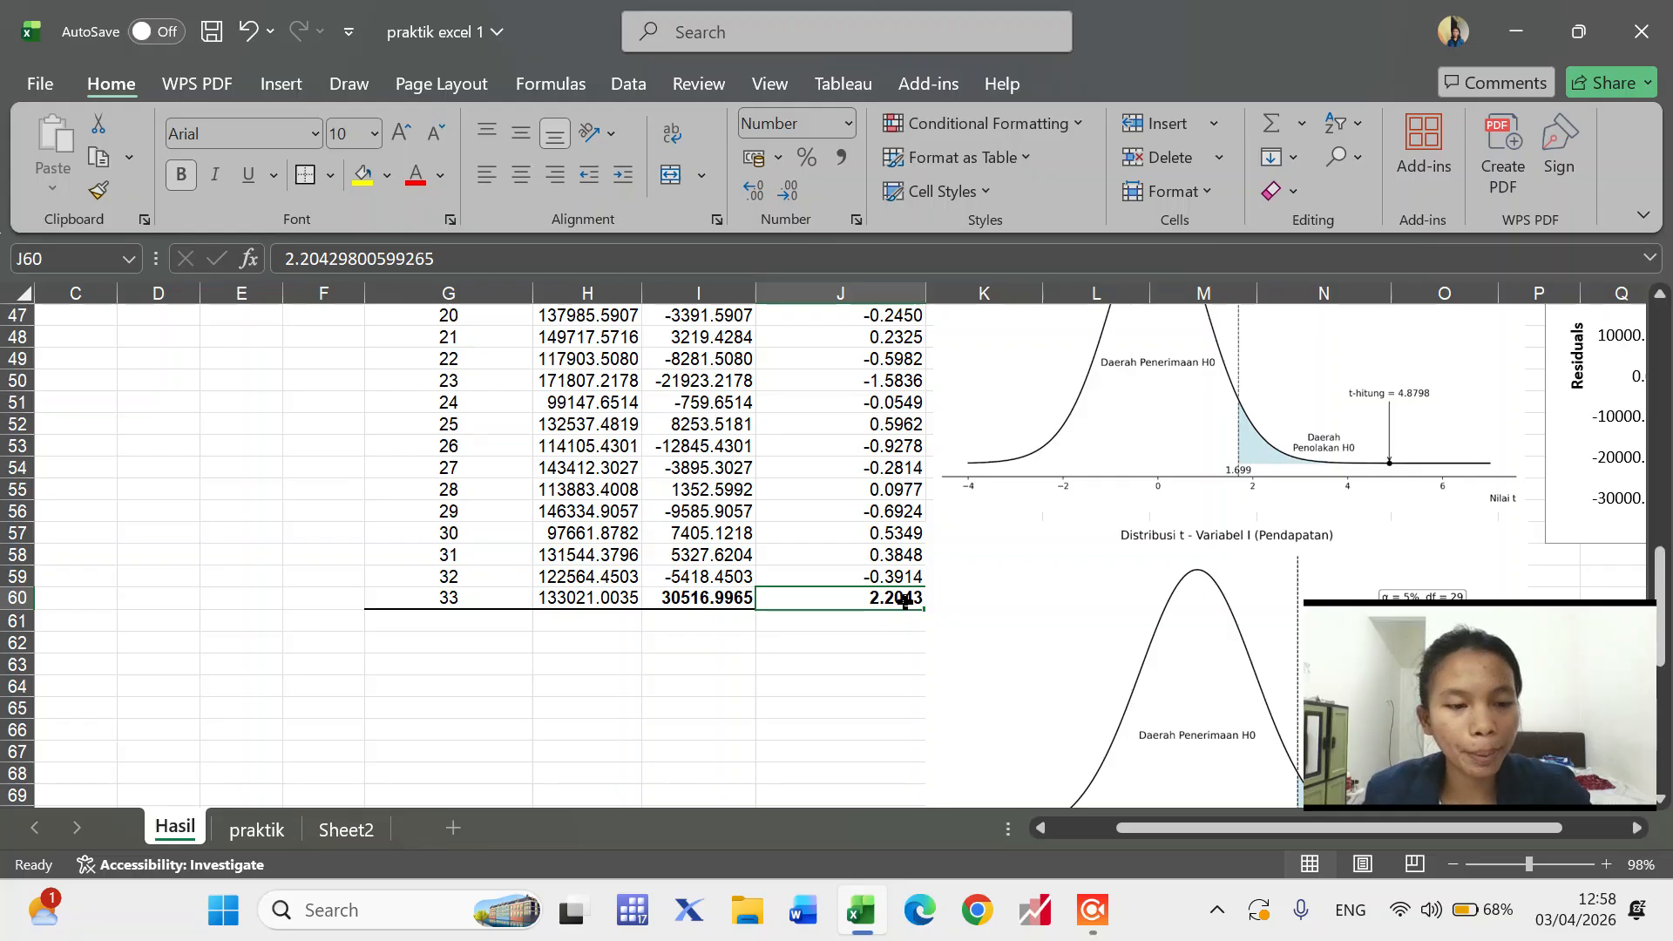
- Review the predicted Y, residual and standard residual of observation 17 in row 44
scroll(903, 599, up, 4)
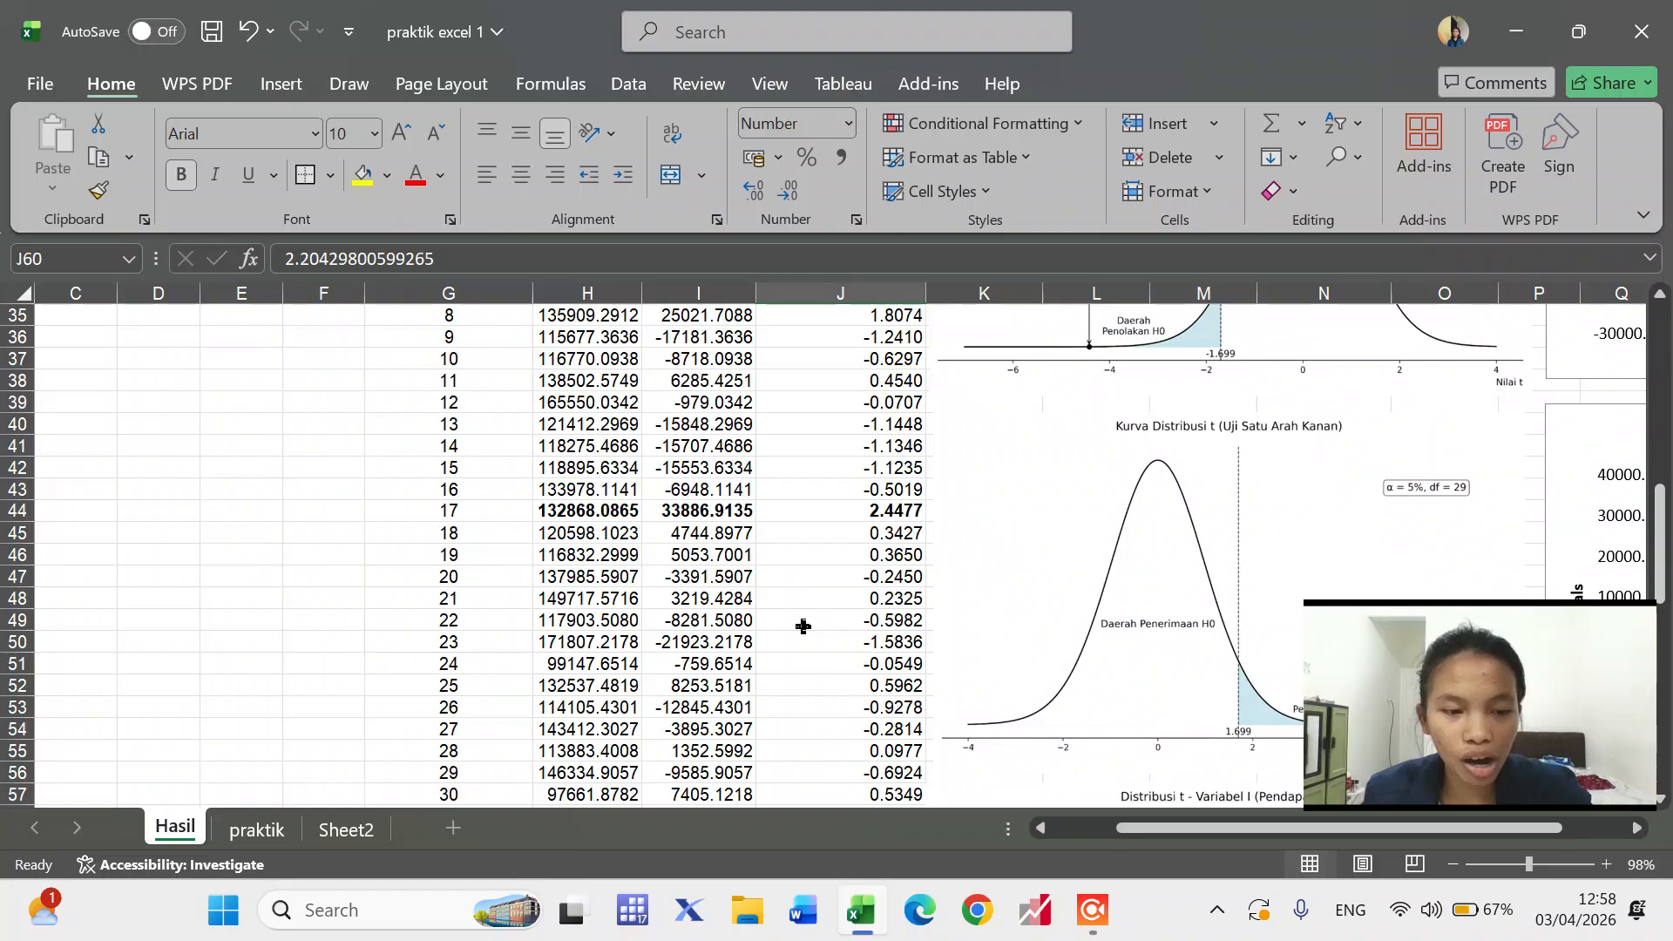
drag(558, 511, 912, 499)
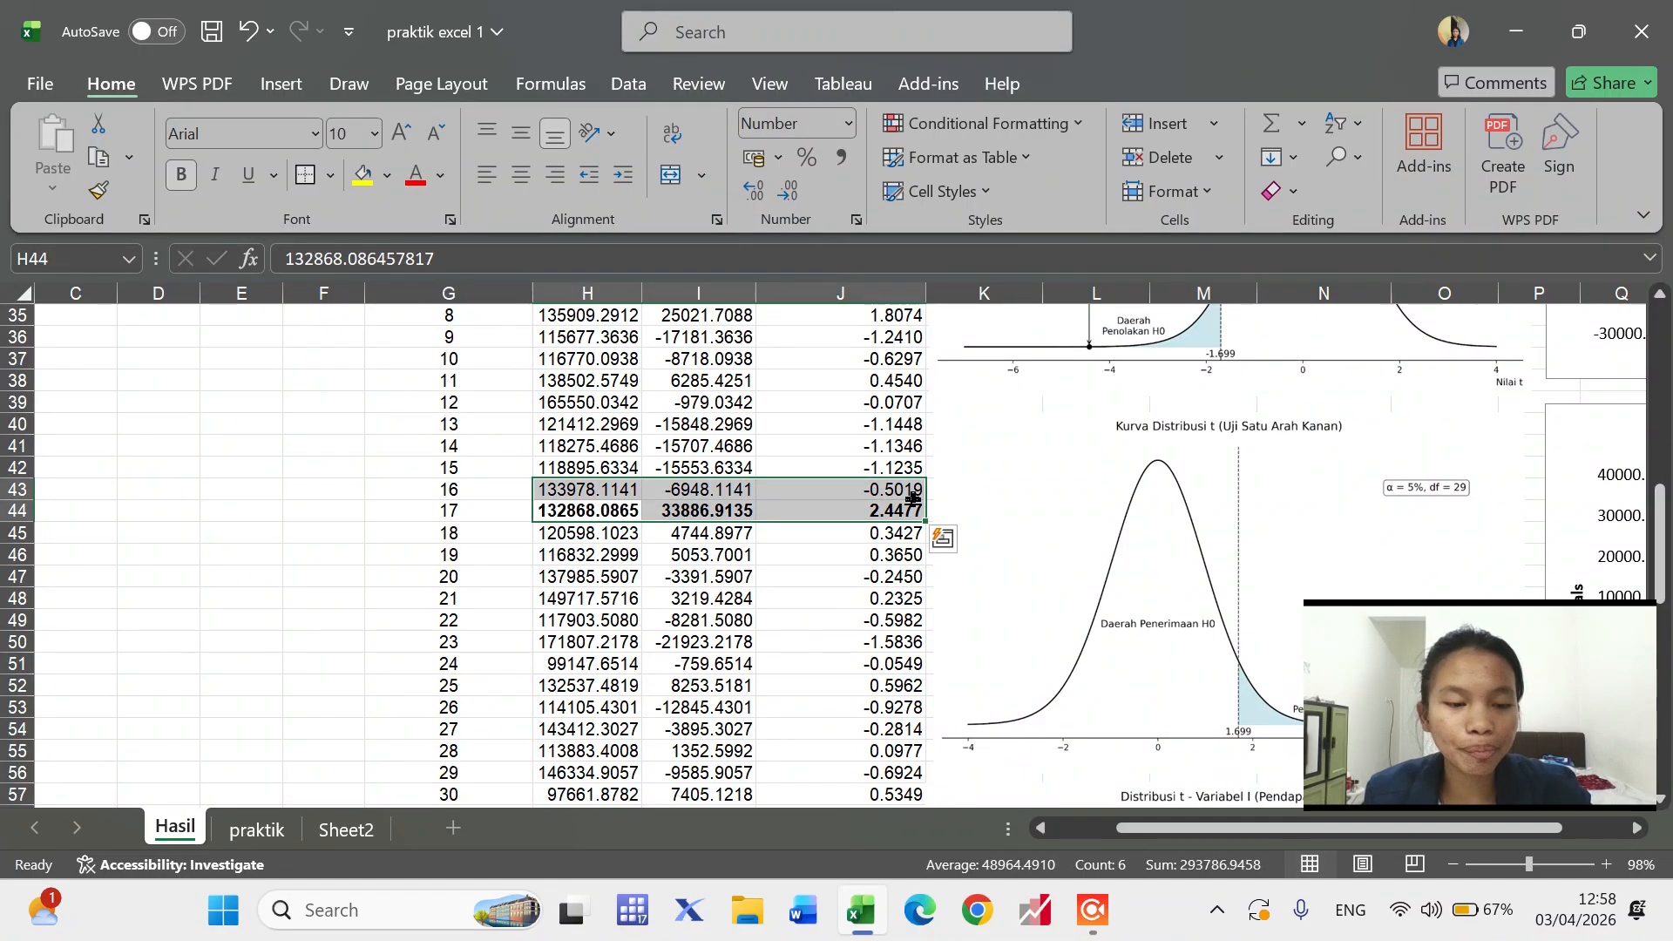
click(882, 665)
- Examine the scatter of residuals around zero in the N, P and I residual plots
scroll(881, 669, right, 5)
scroll(881, 669, up, 11)
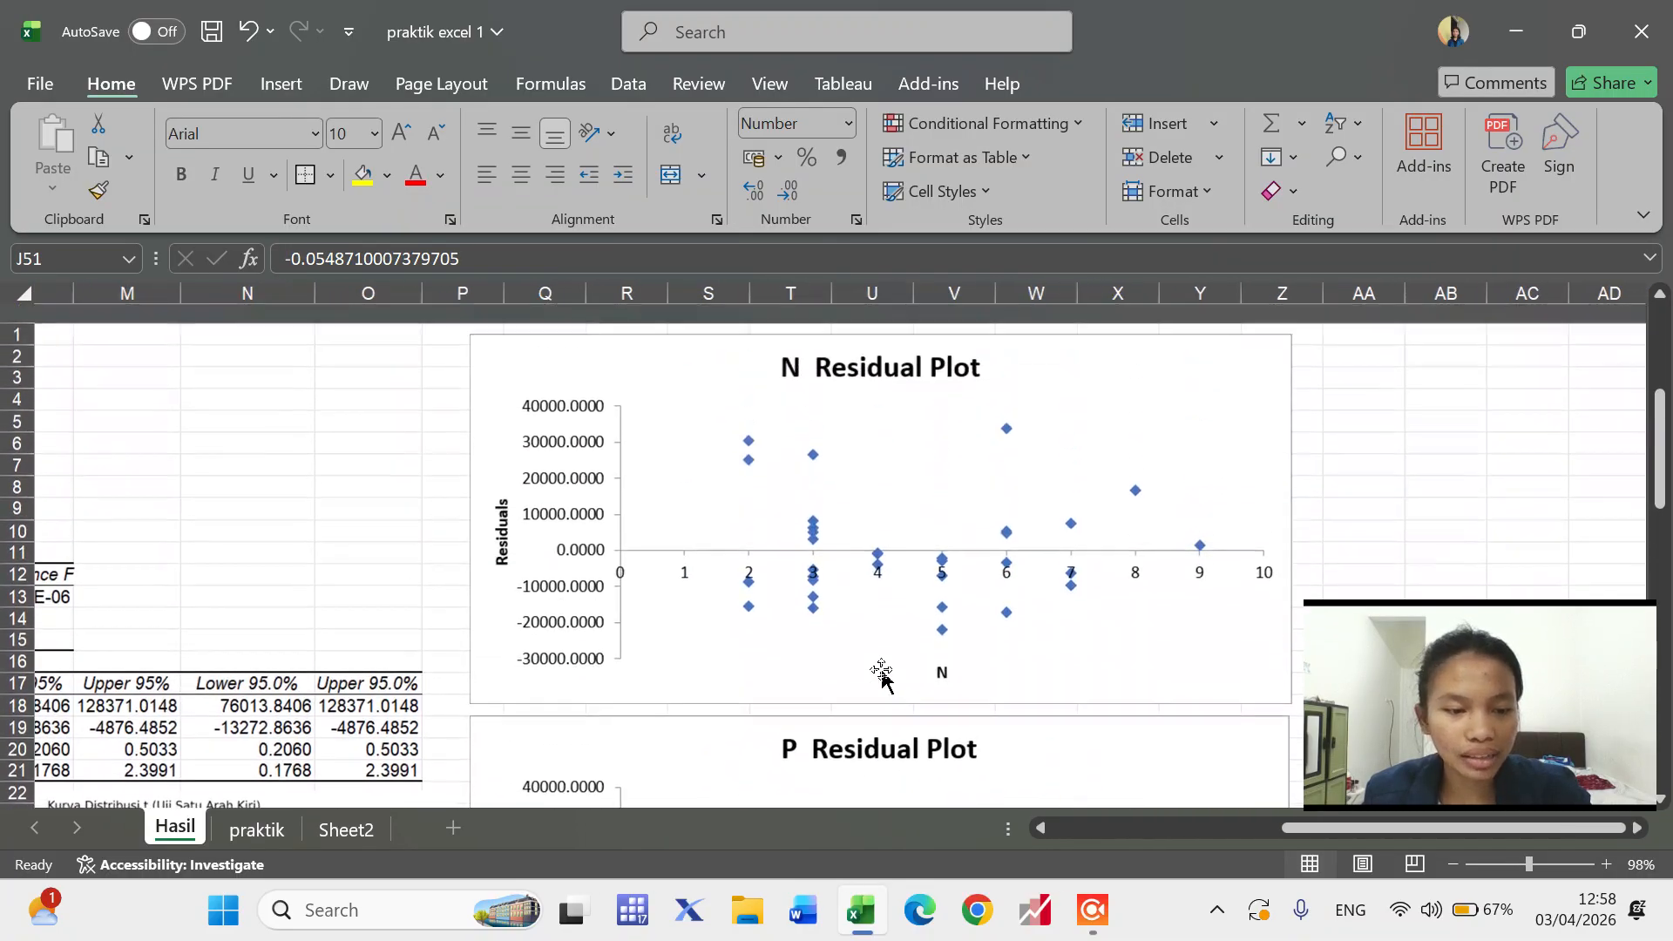
scroll(882, 672, right, 2)
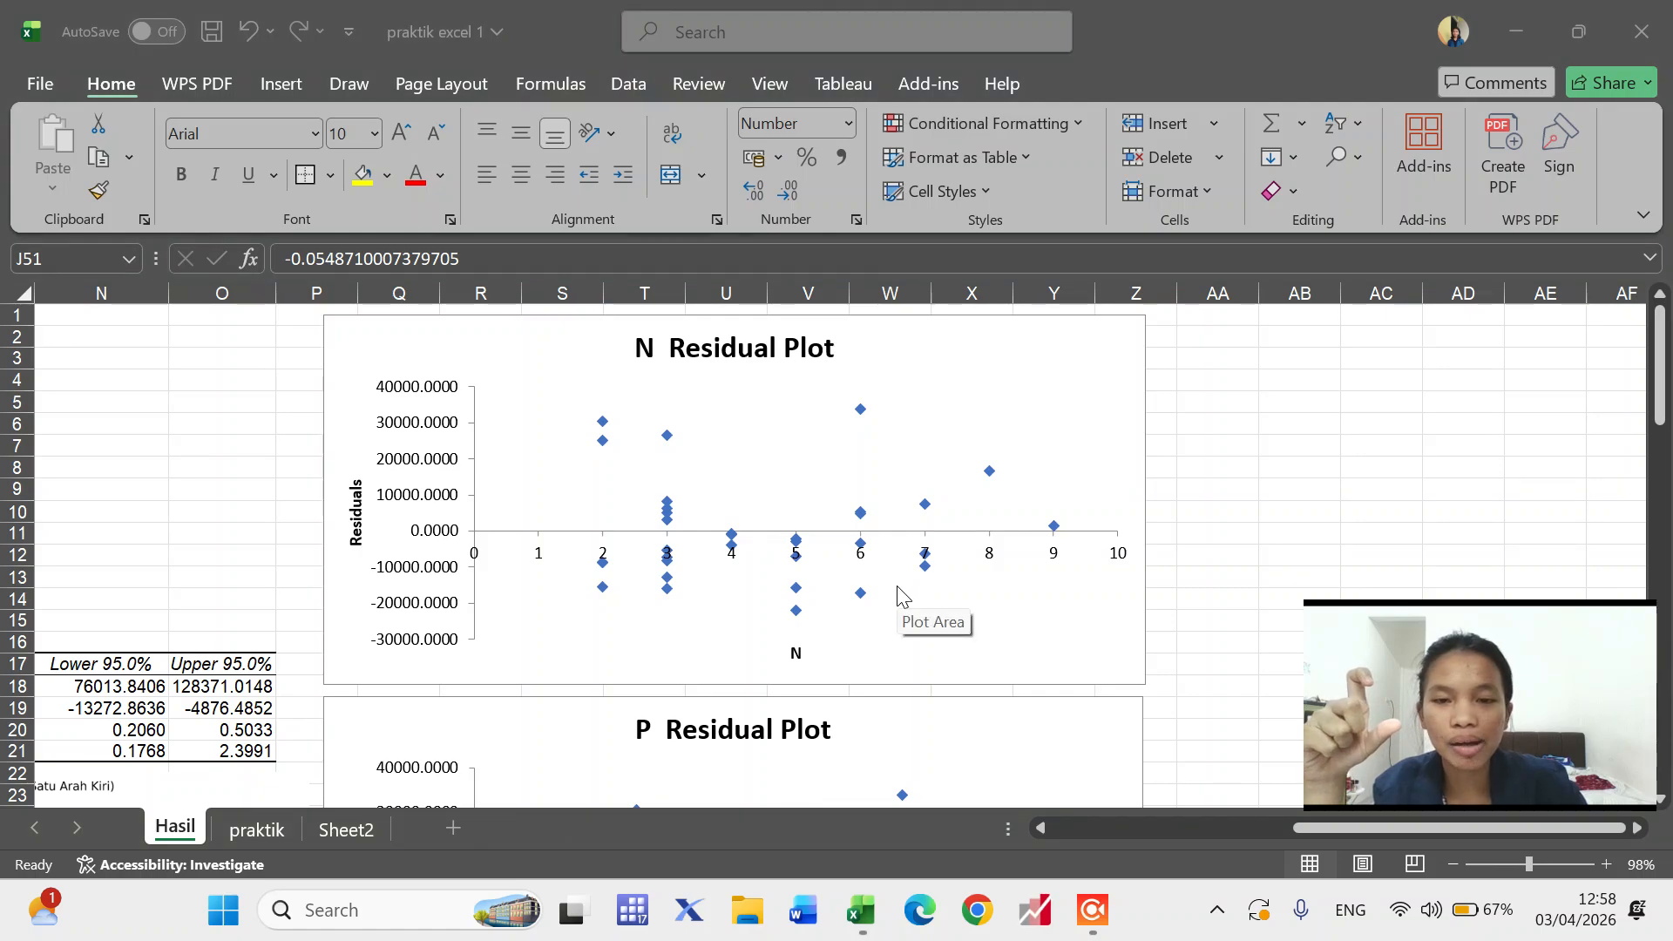
scroll(903, 596, down, 5)
scroll(903, 596, right, 1)
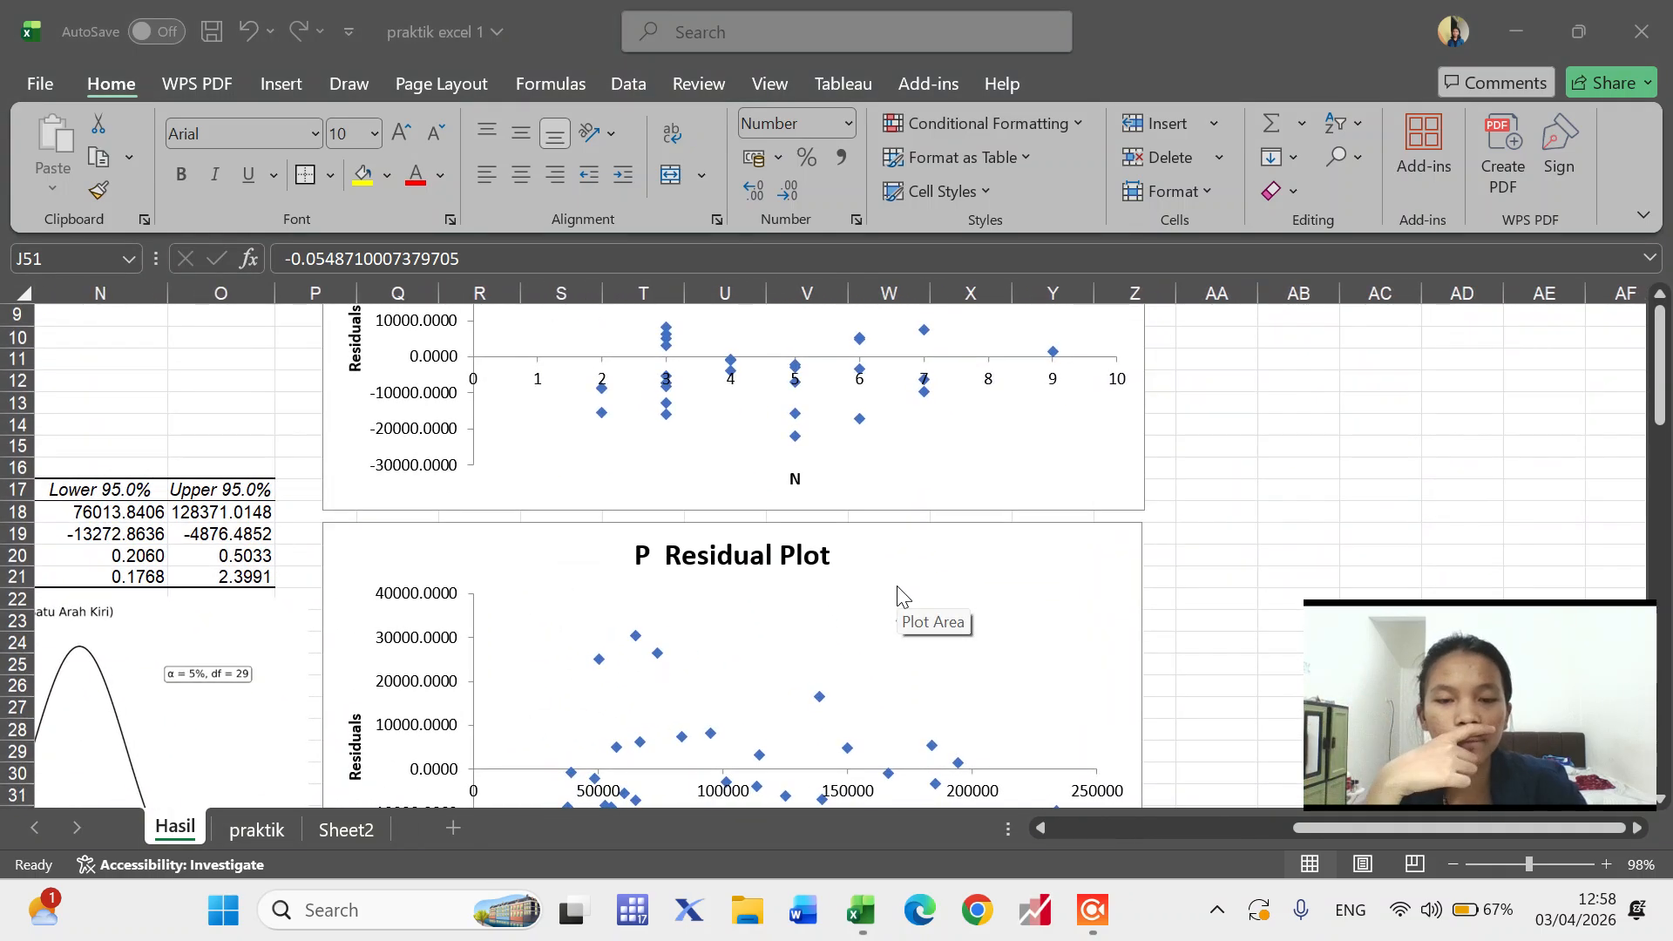
scroll(903, 596, down, 2)
scroll(903, 596, right, 1)
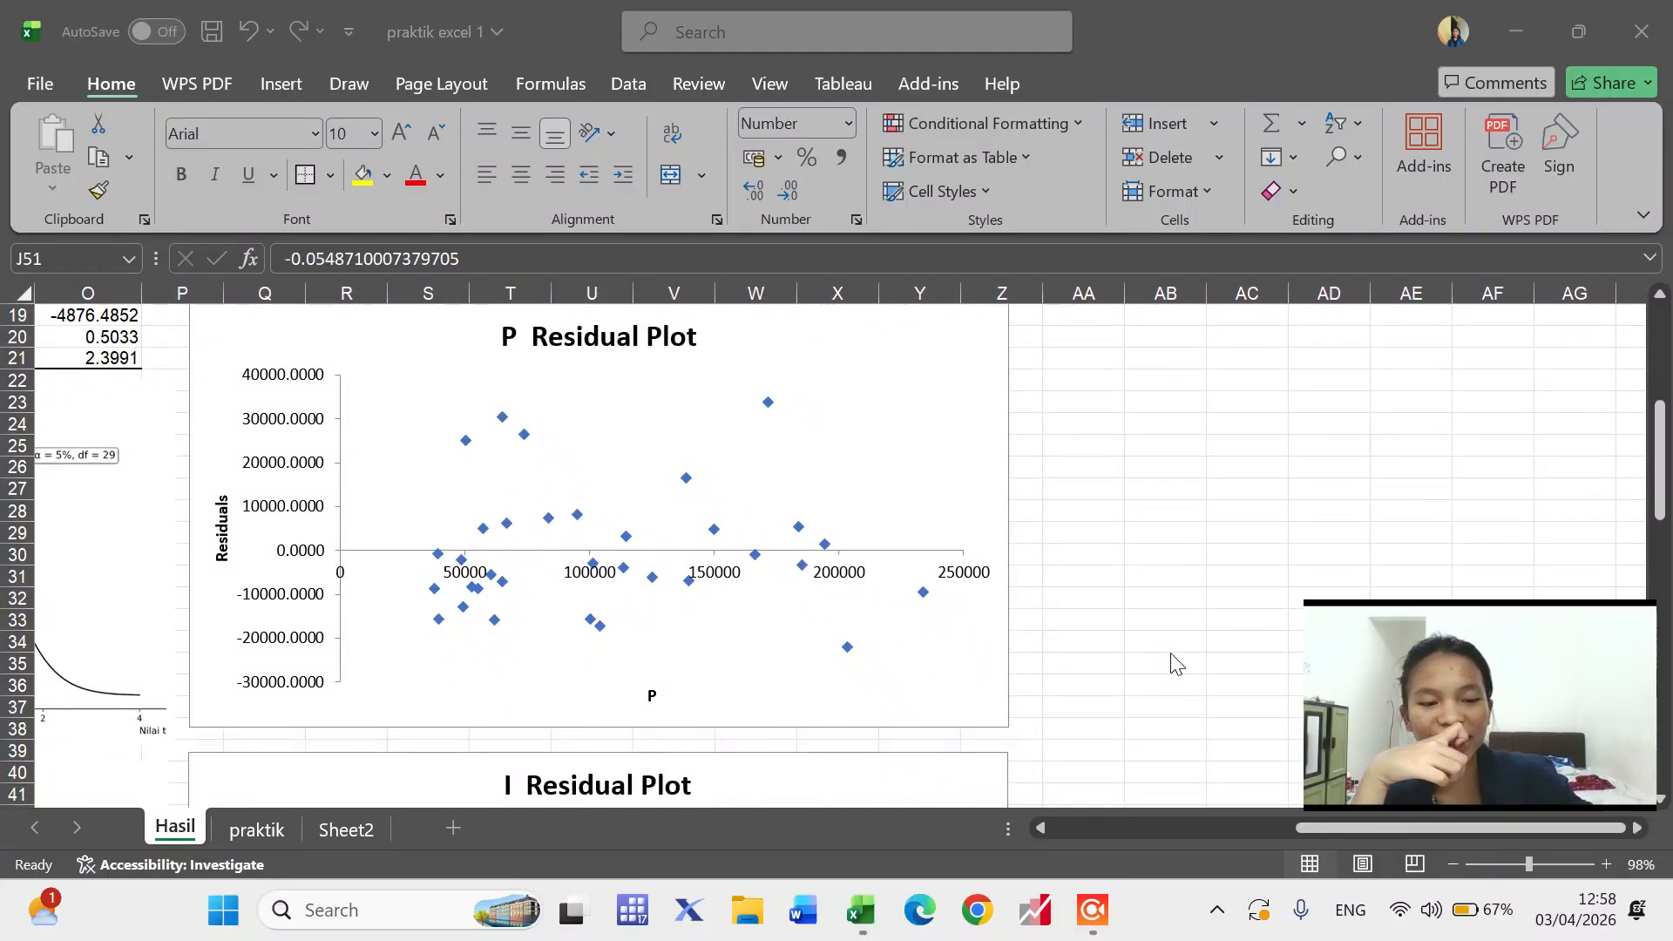
scroll(671, 566, down, 6)
scroll(662, 576, right, 1)
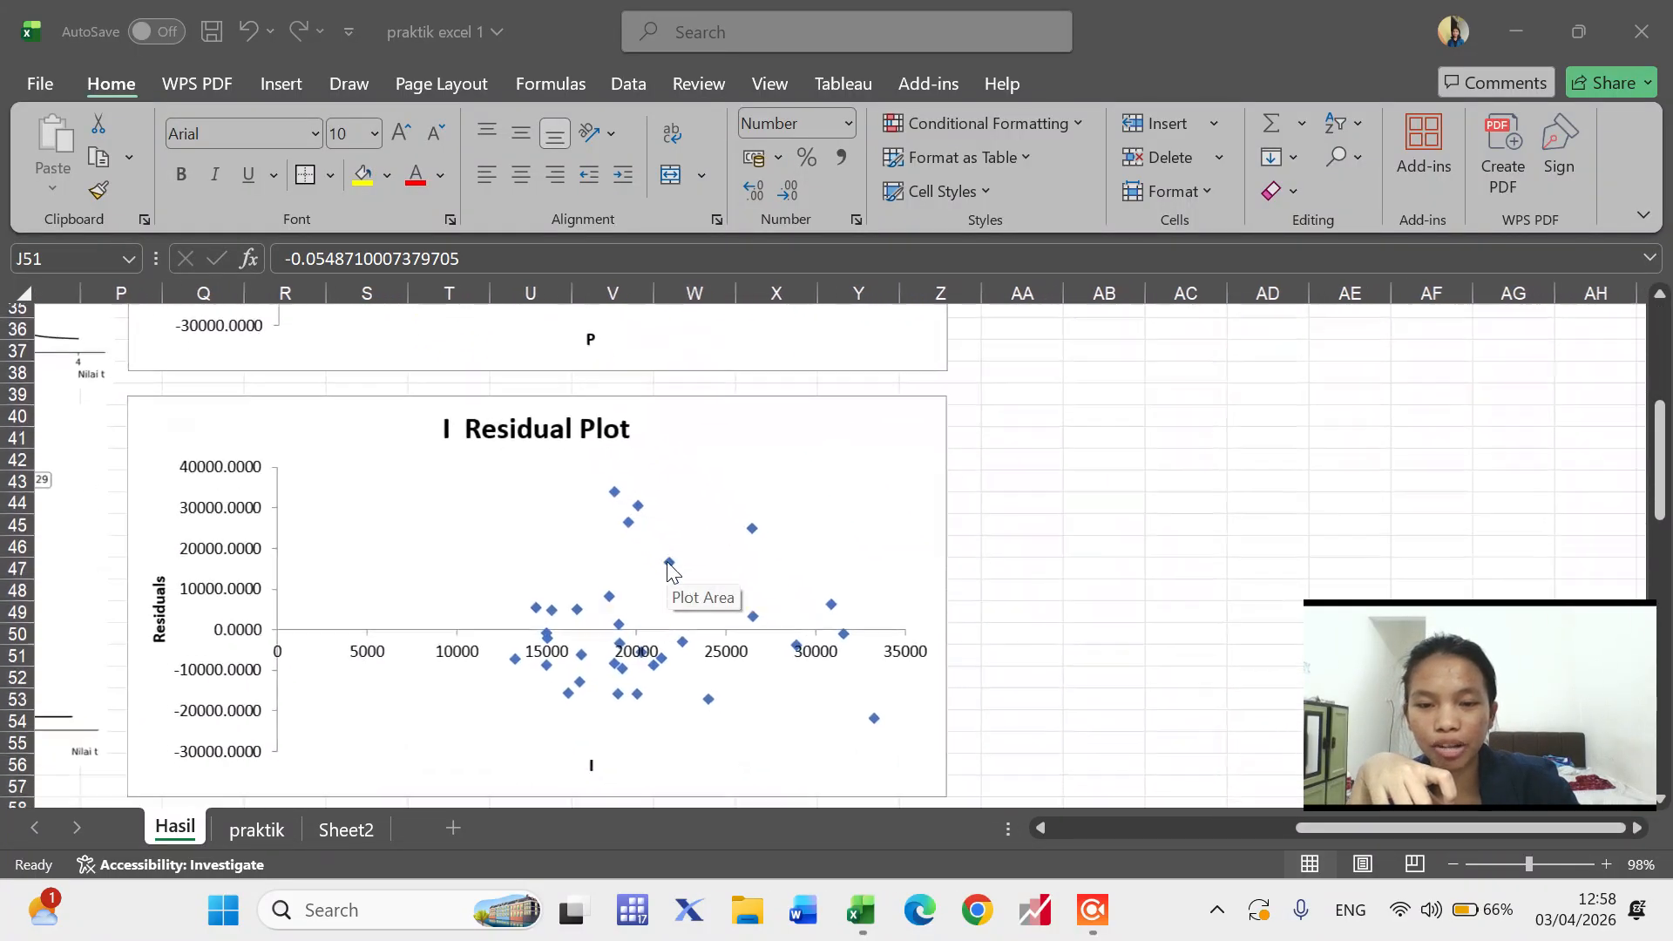
scroll(542, 660, left, 2)
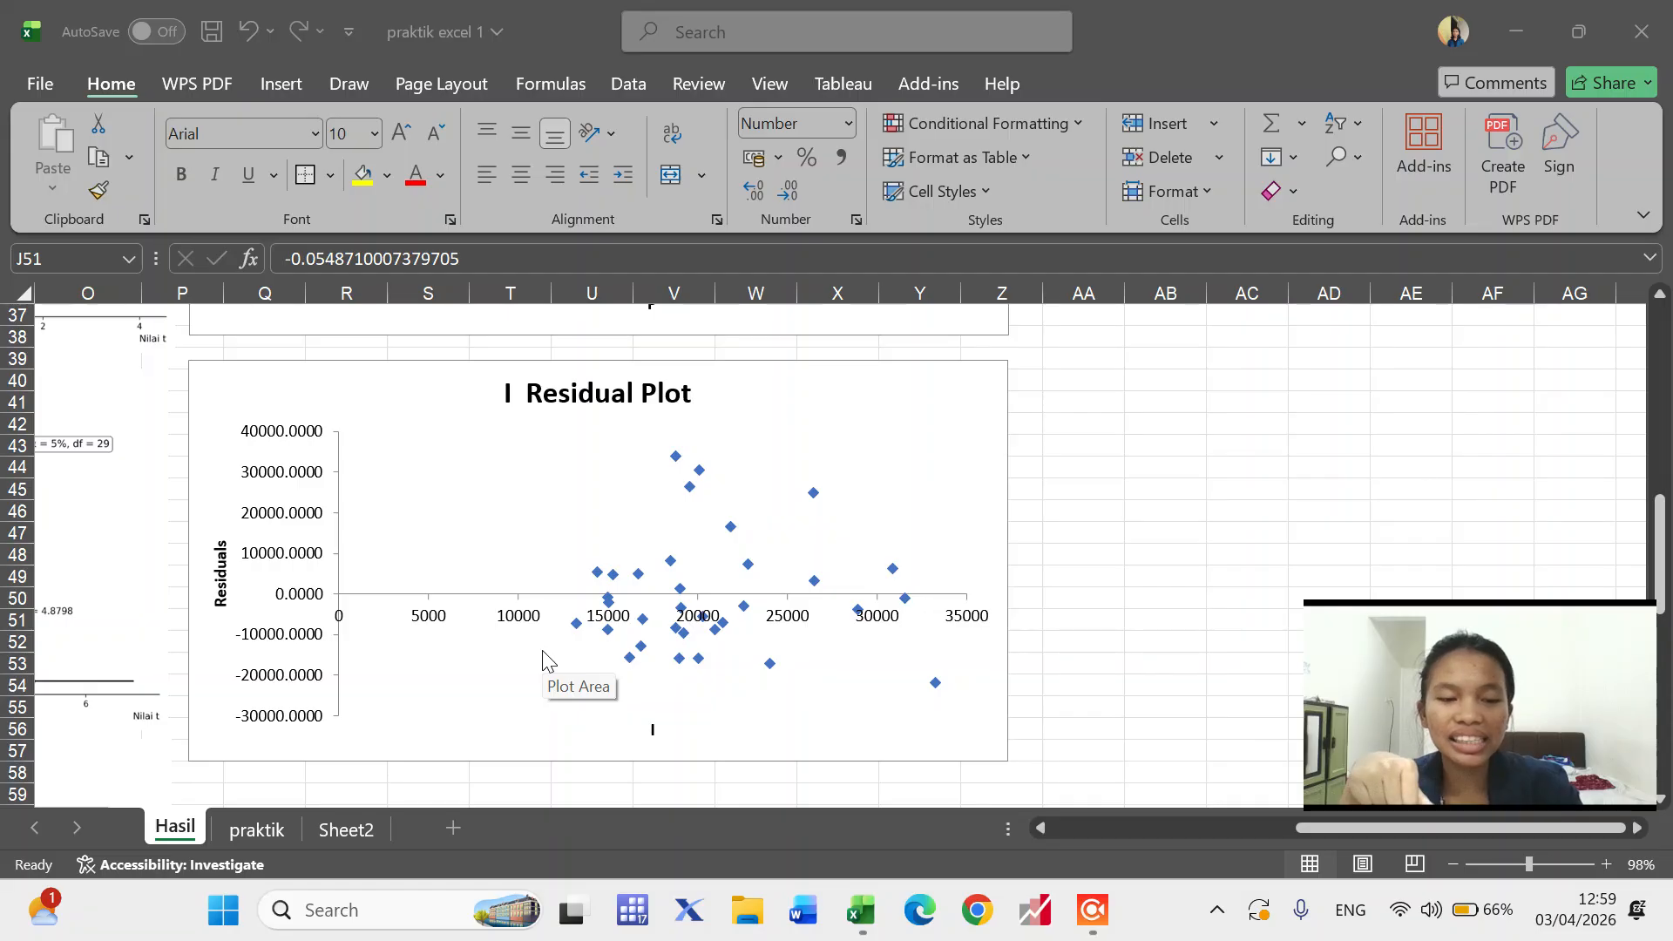
- Review the RINGKASAN HASIL summary and the data and variable notes on Sheet2
click(331, 828)
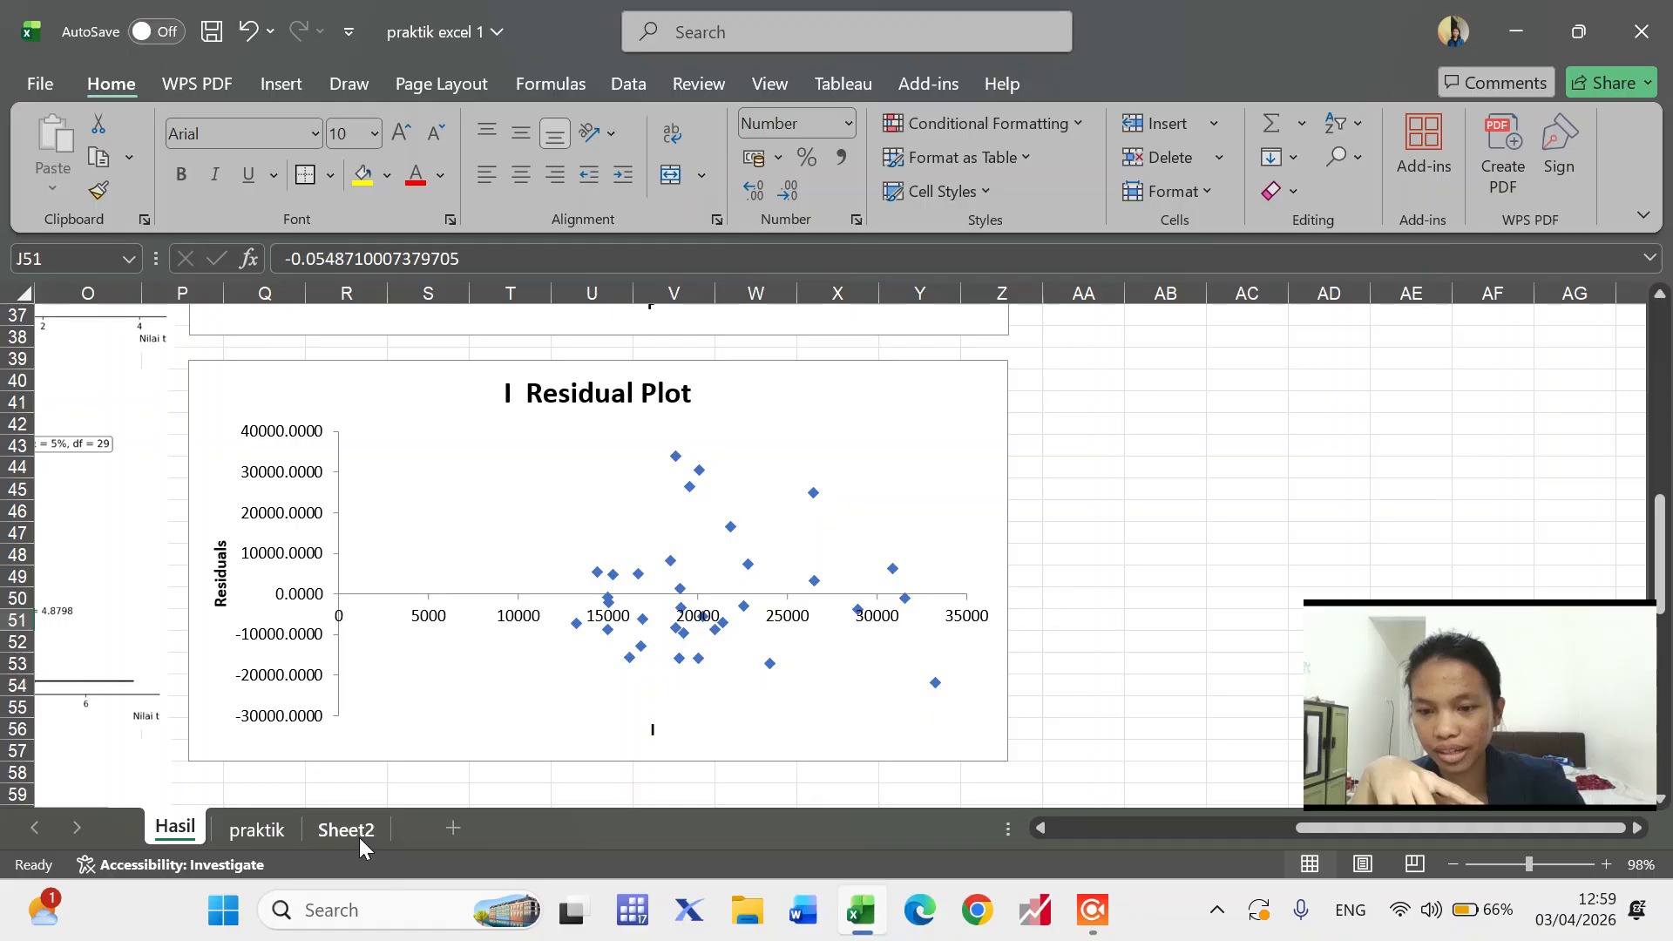
click(357, 832)
scroll(519, 665, right, 5)
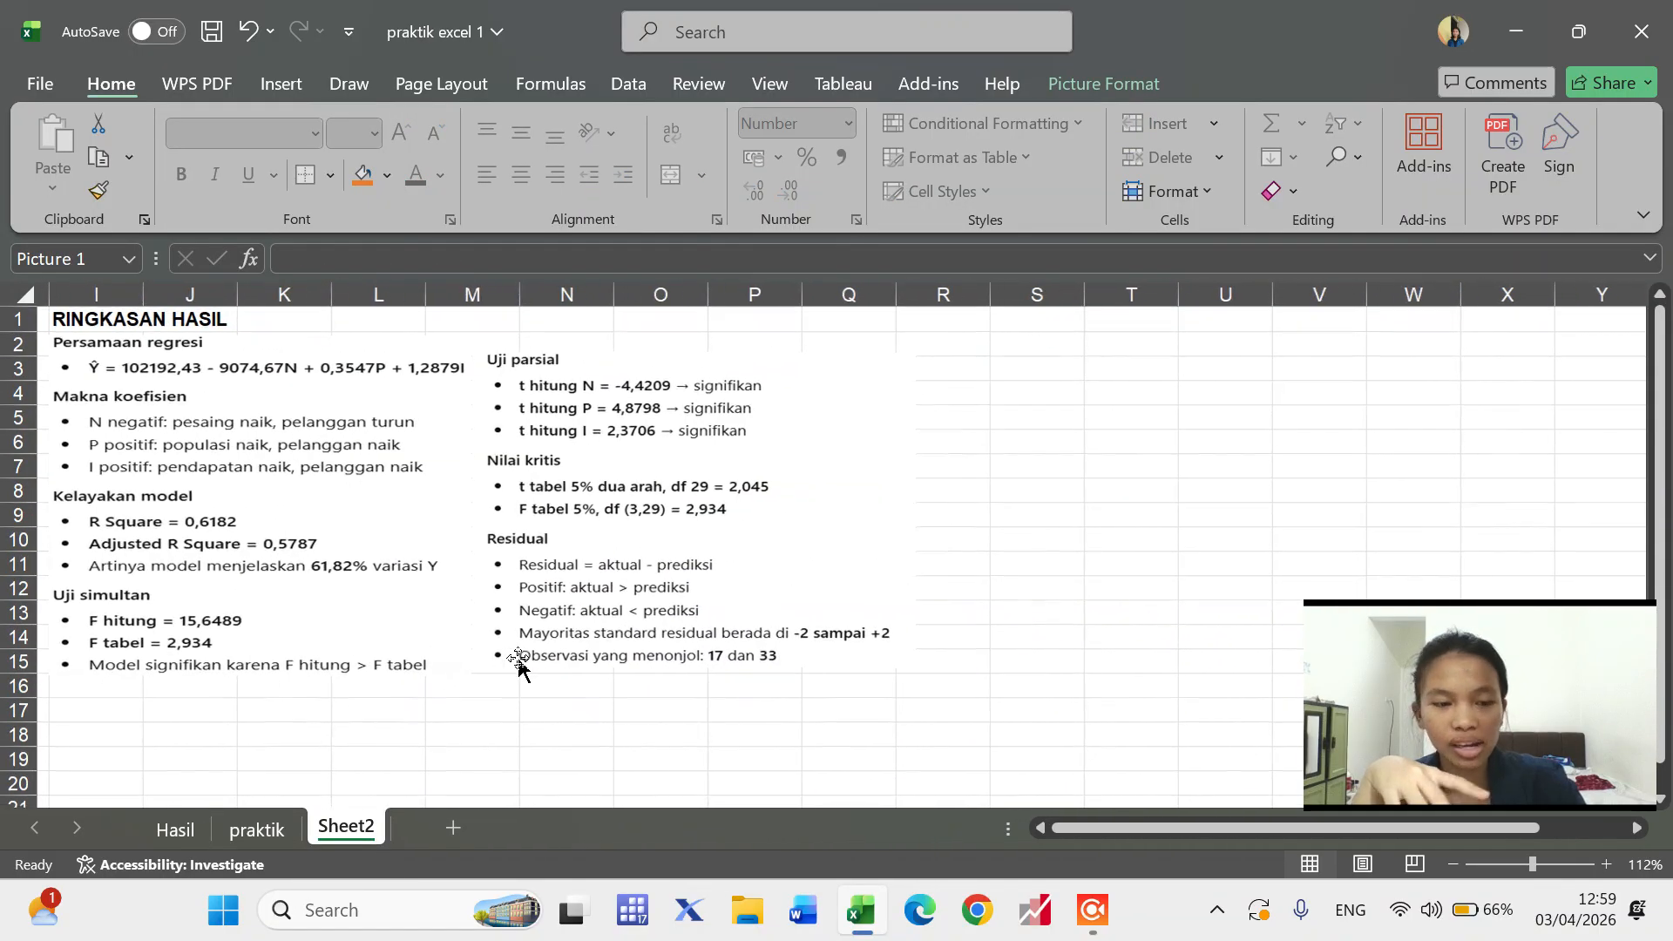
scroll(519, 665, right, 1)
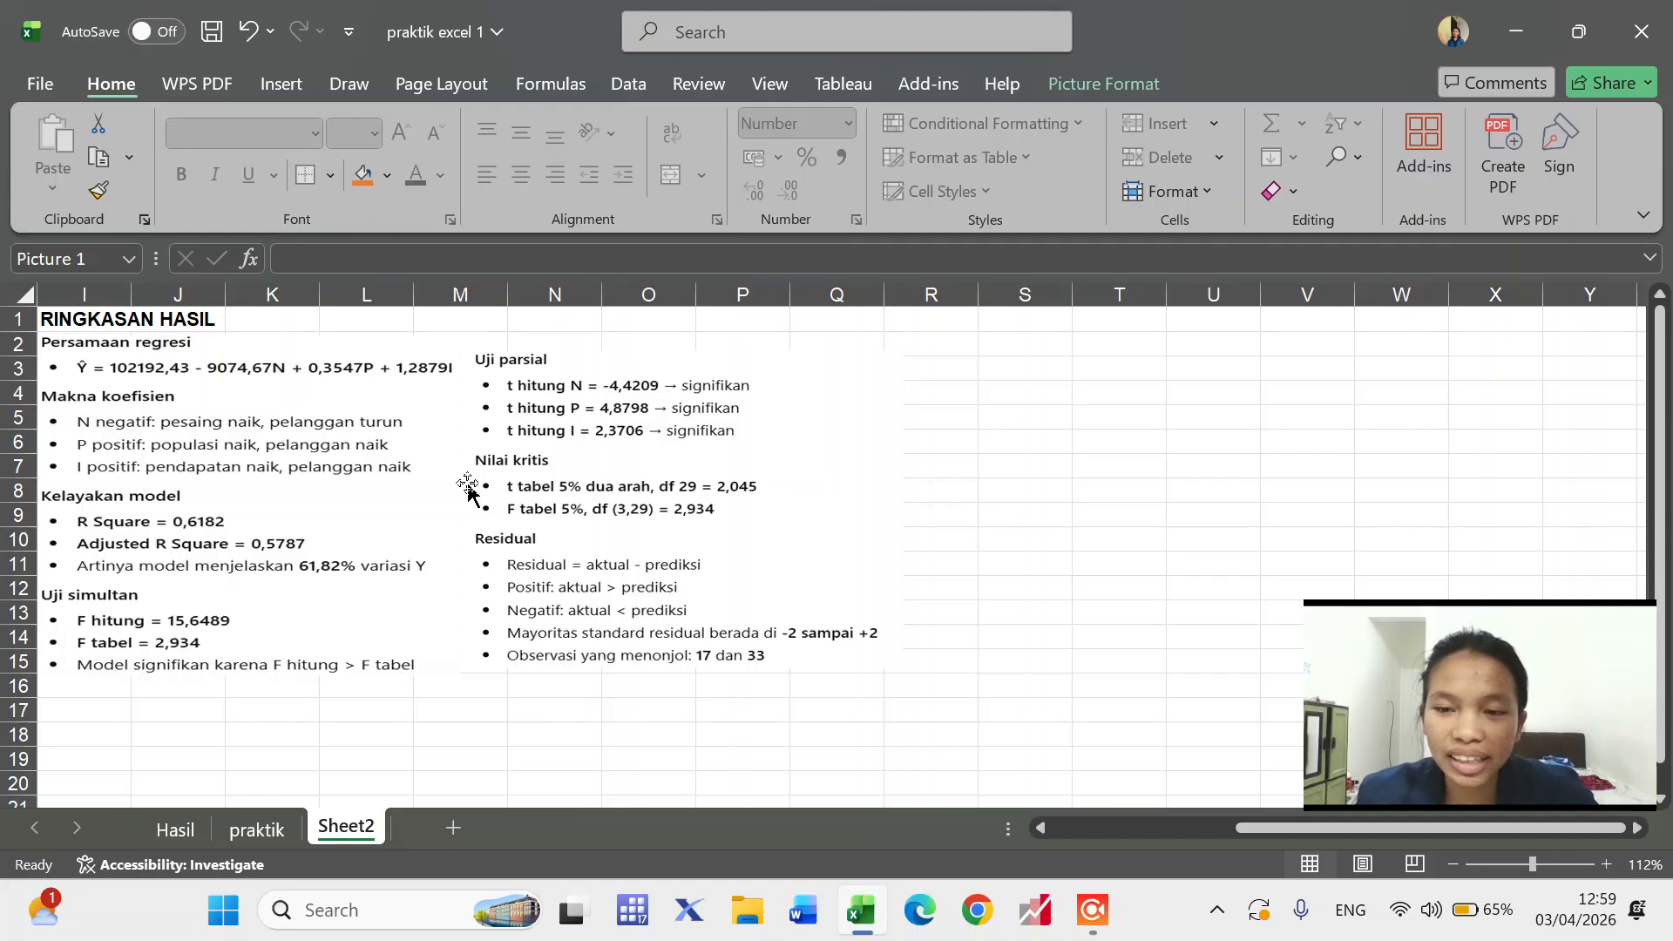
scroll(422, 499, left, 3)
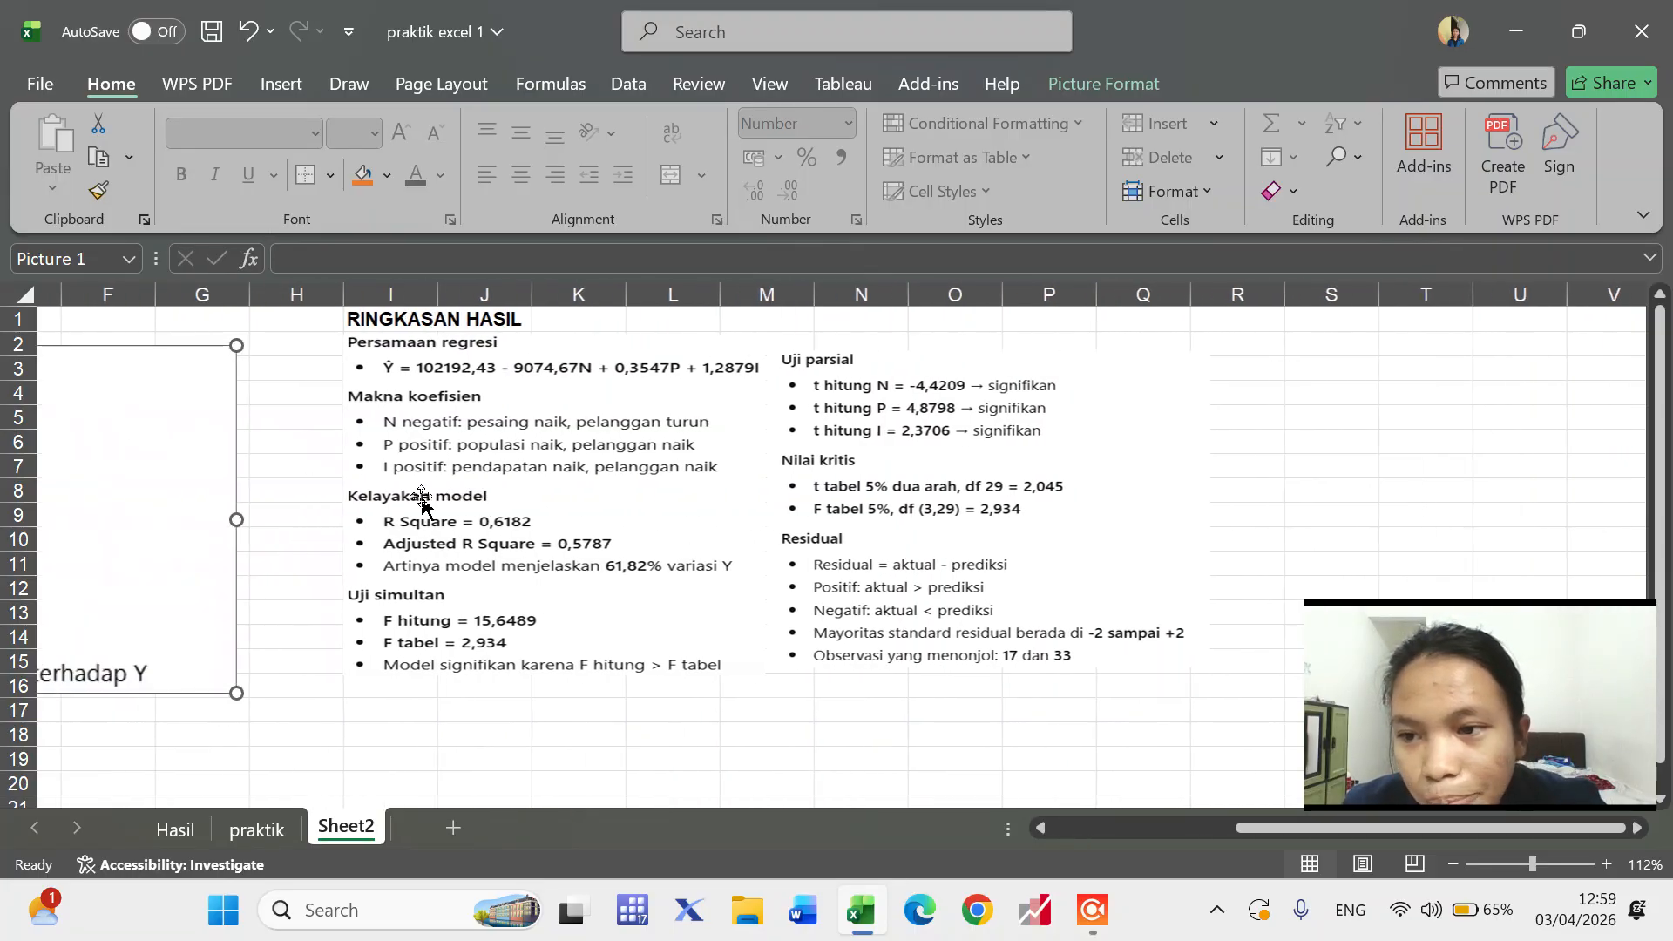
scroll(422, 498, left, 5)
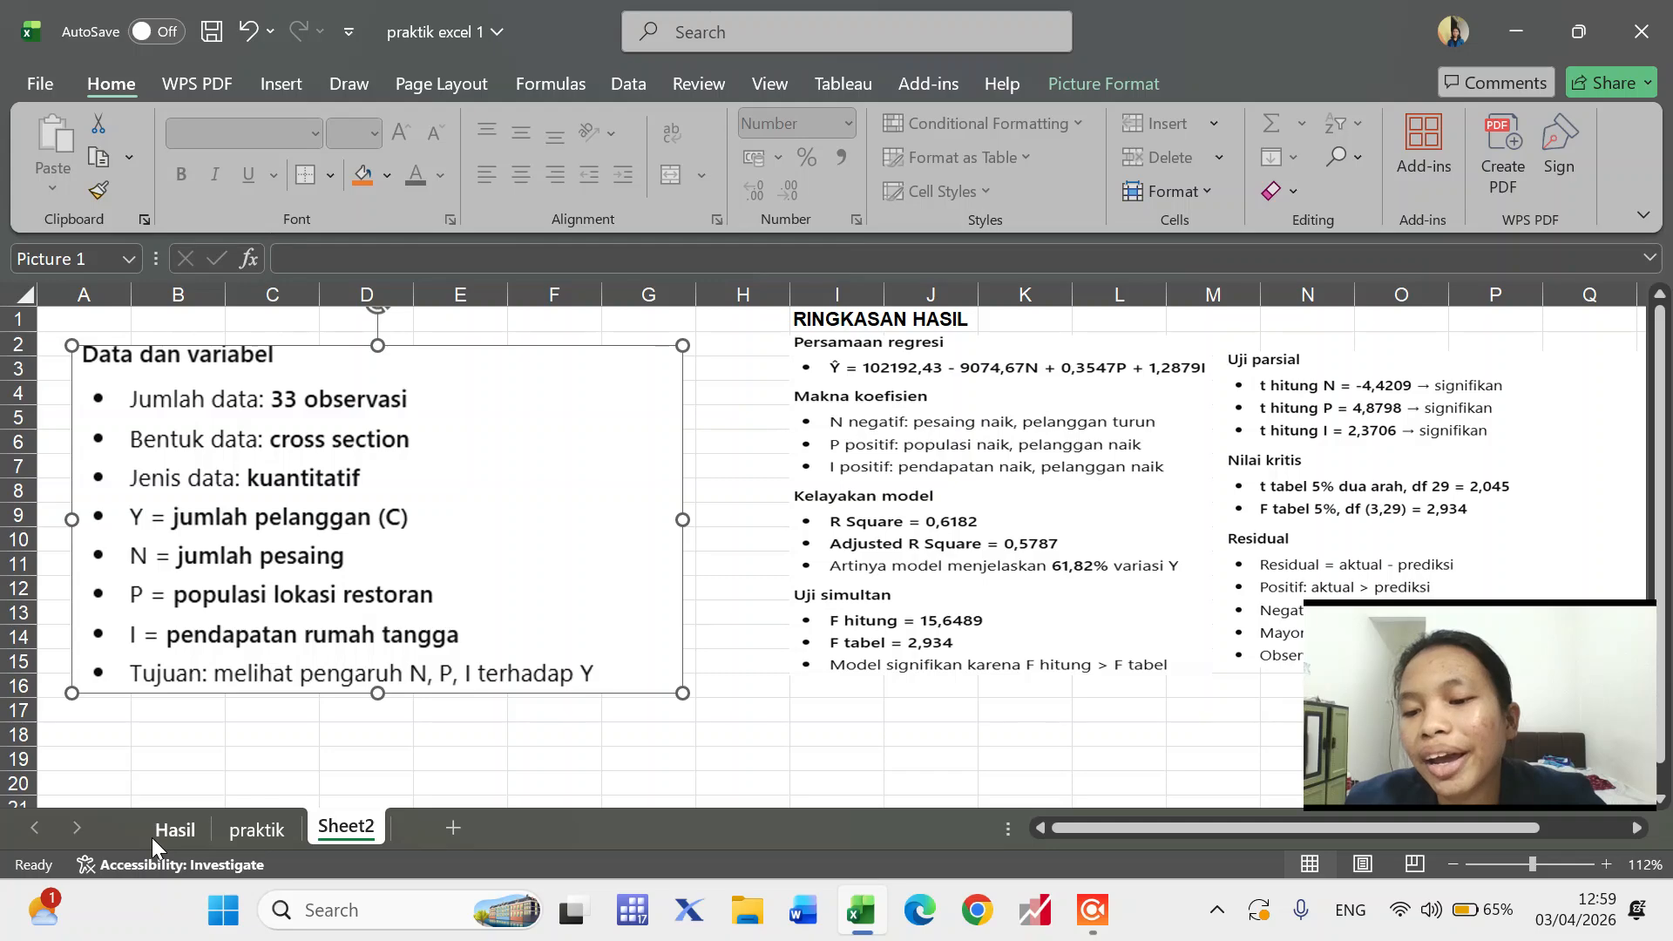
- Revisit the Hasil sheet and bring up the regression output on the praktik sheet
click(176, 828)
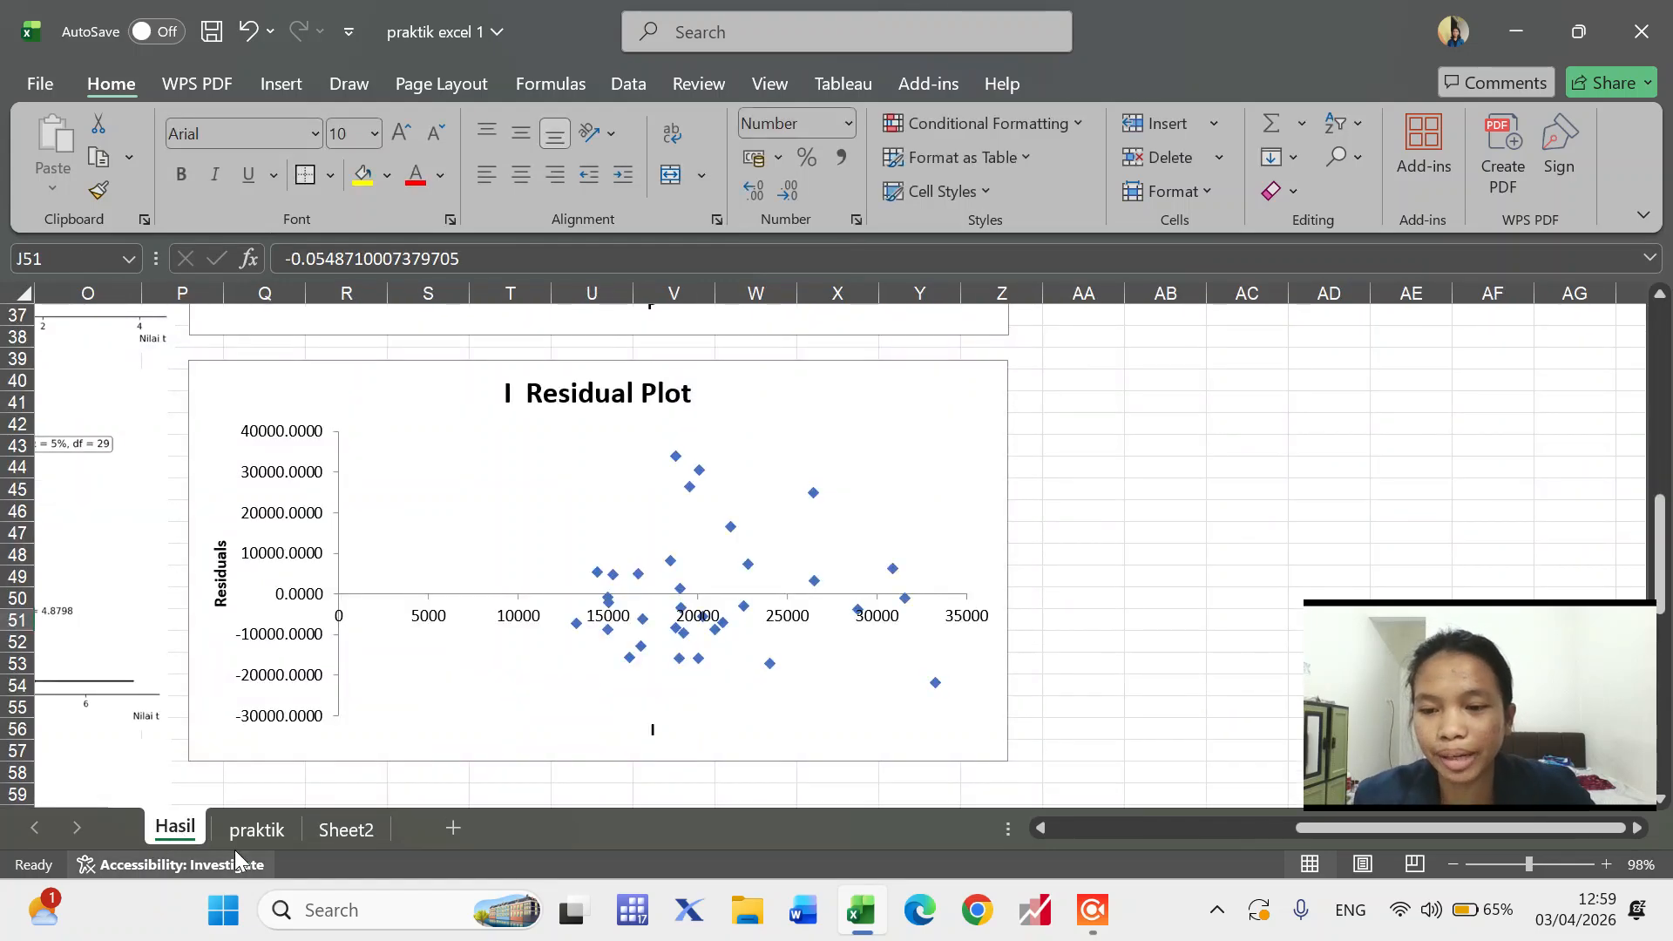
click(251, 832)
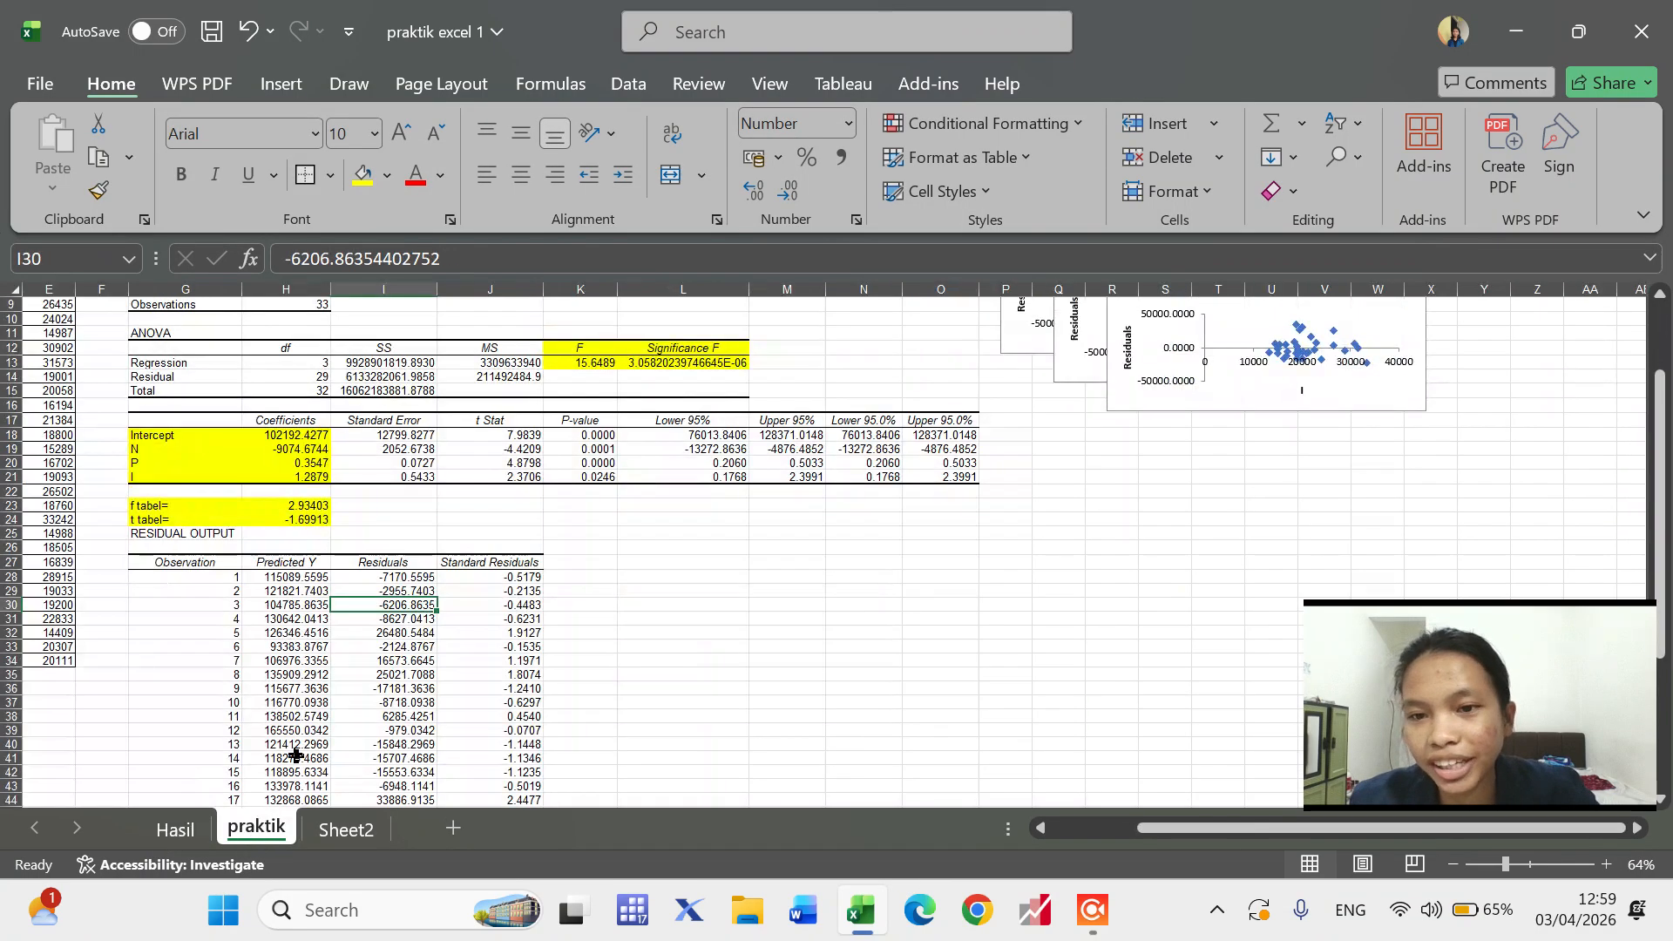